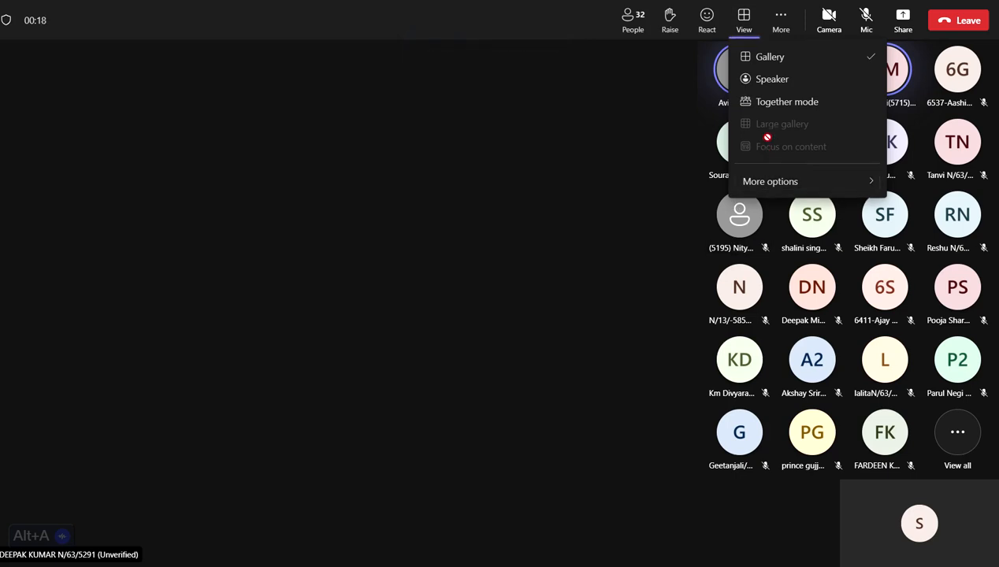
click(744, 17)
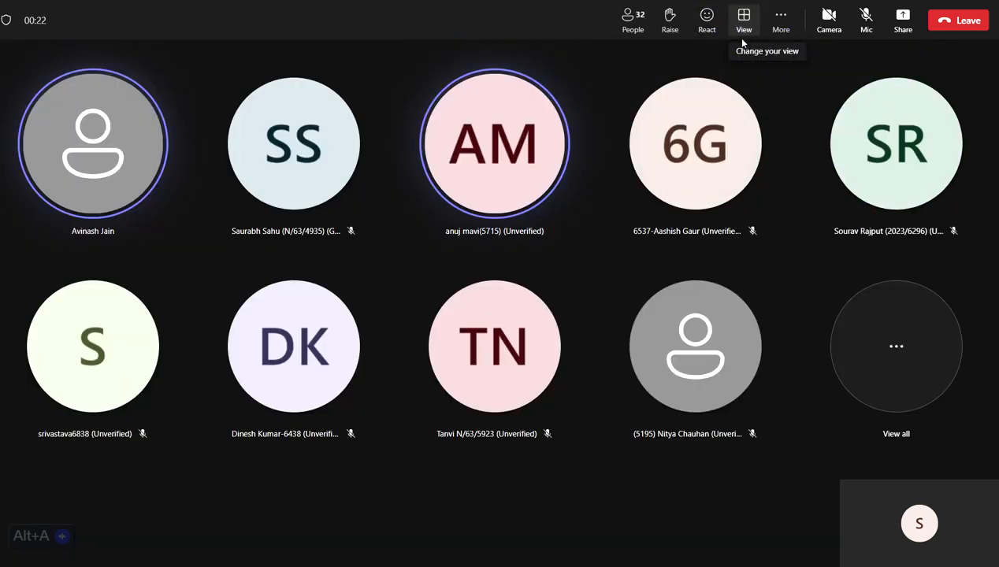
click(780, 18)
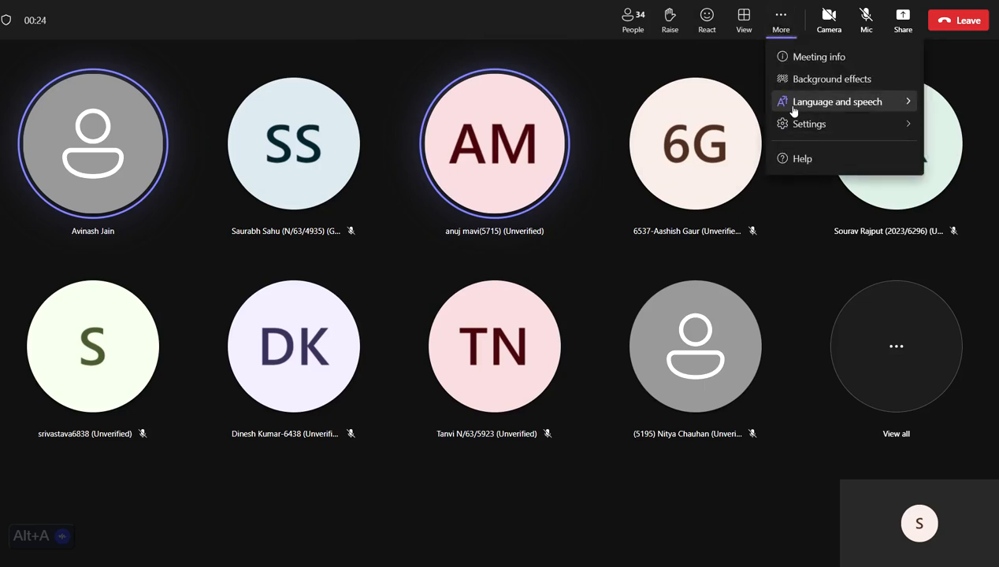
click(744, 18)
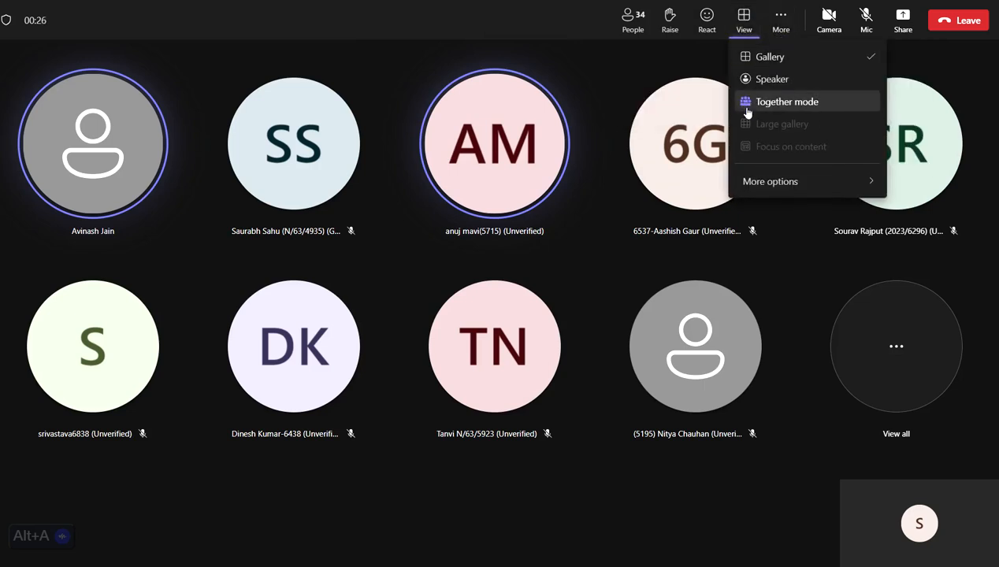
click(773, 18)
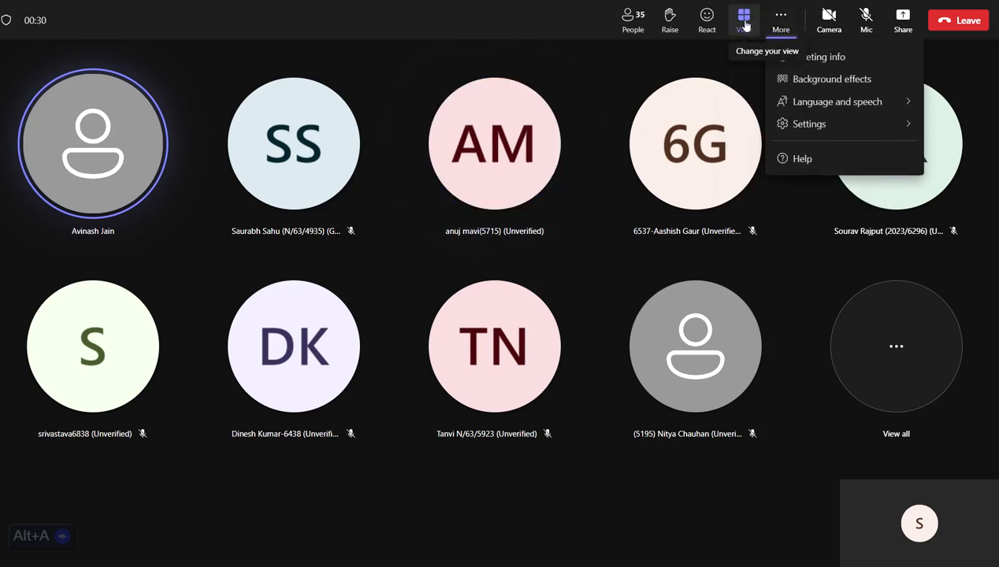
click(774, 22)
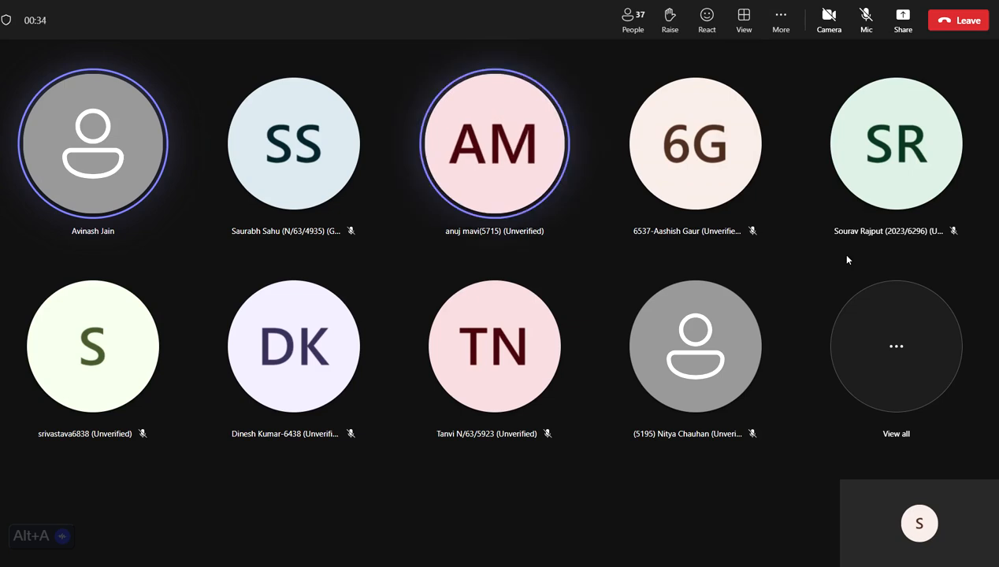
mouse_move(363, 3)
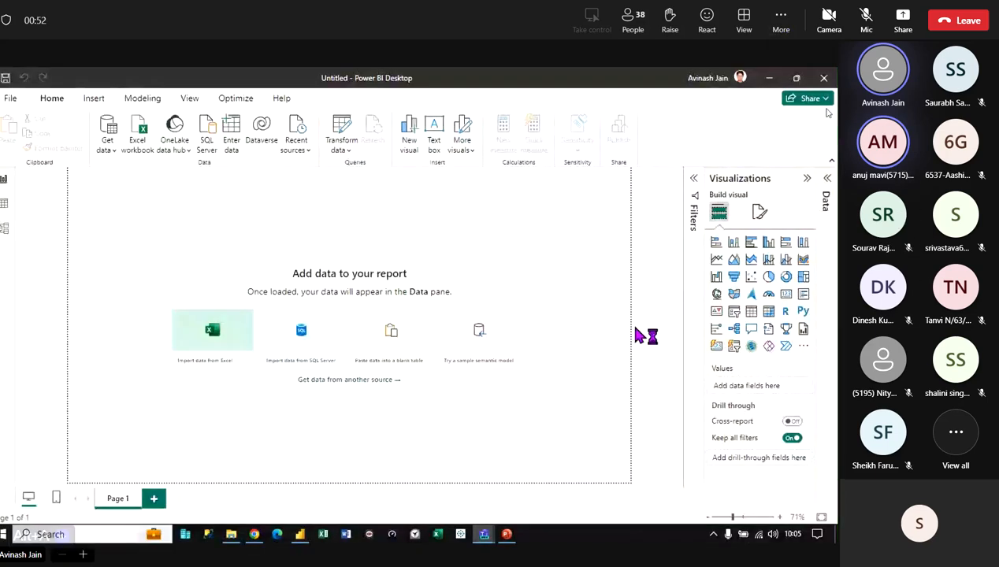
- Switch the meeting view to Focus on content
click(744, 20)
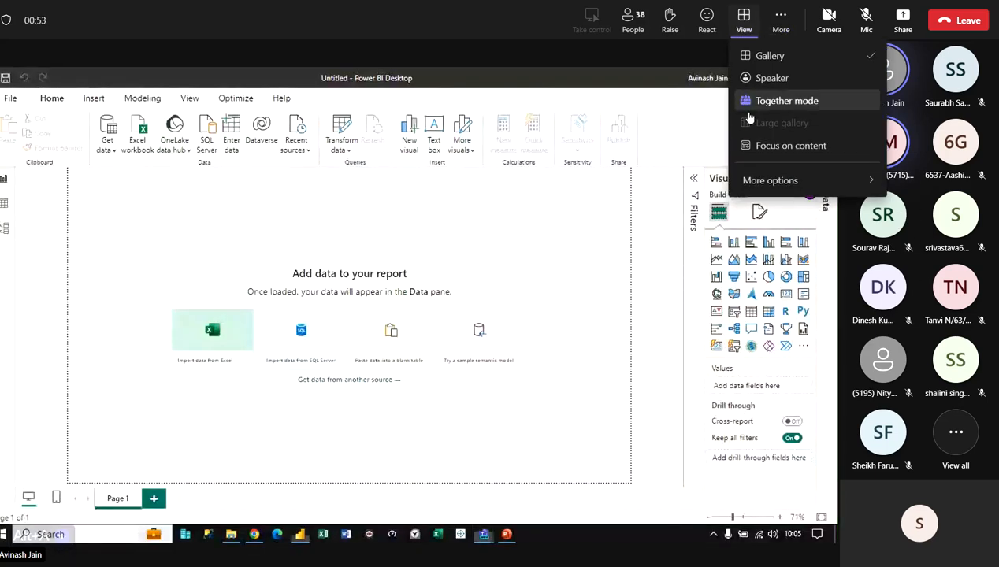
click(775, 149)
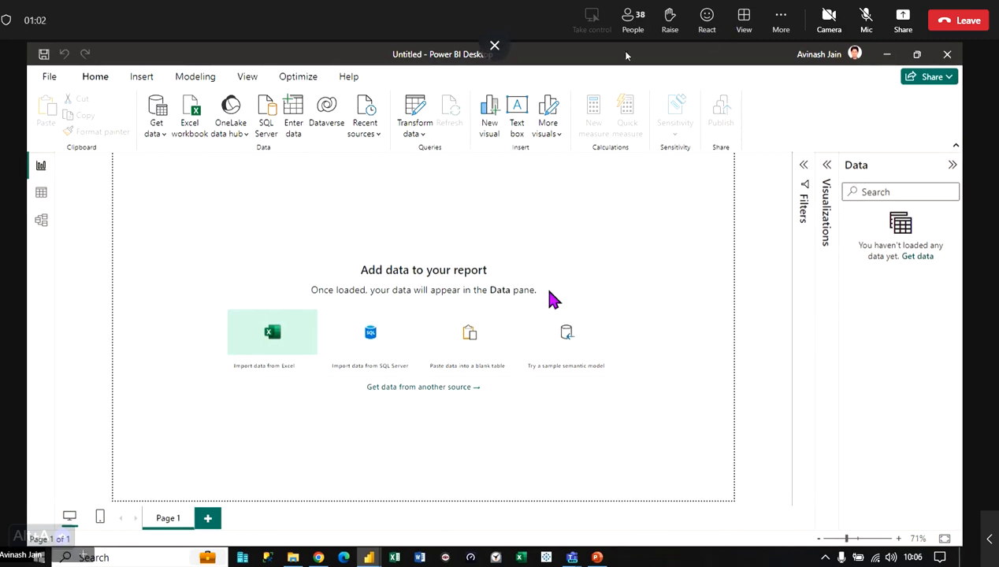
- Exit the browser's full-screen mode and cycle through the open windows
click(495, 45)
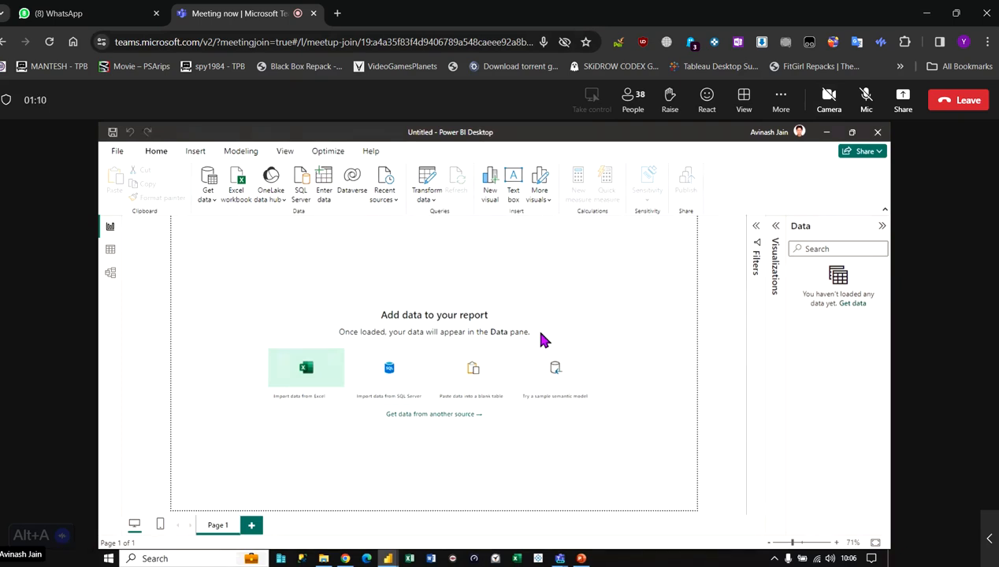
key(alt+Tab)
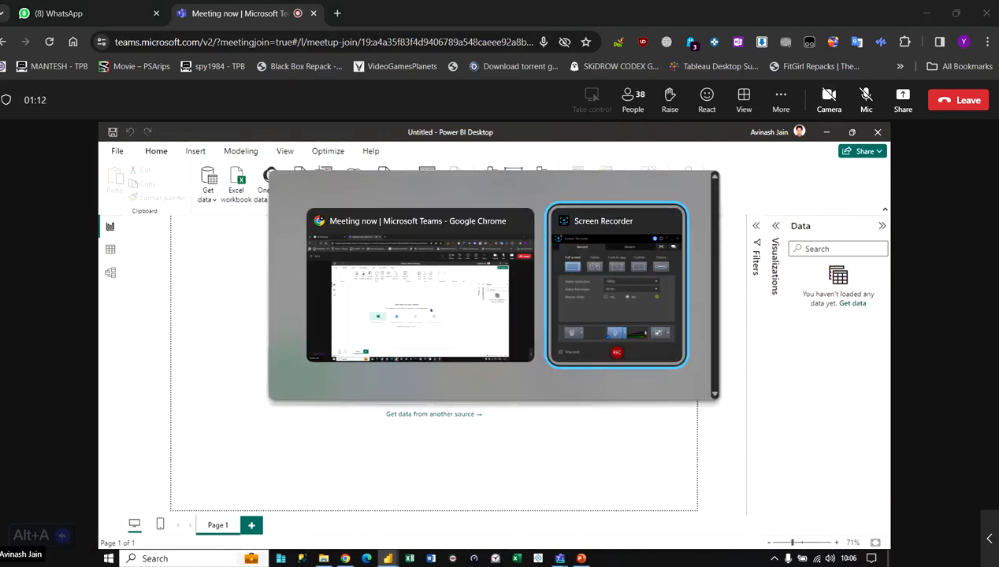
key(alt+Tab)
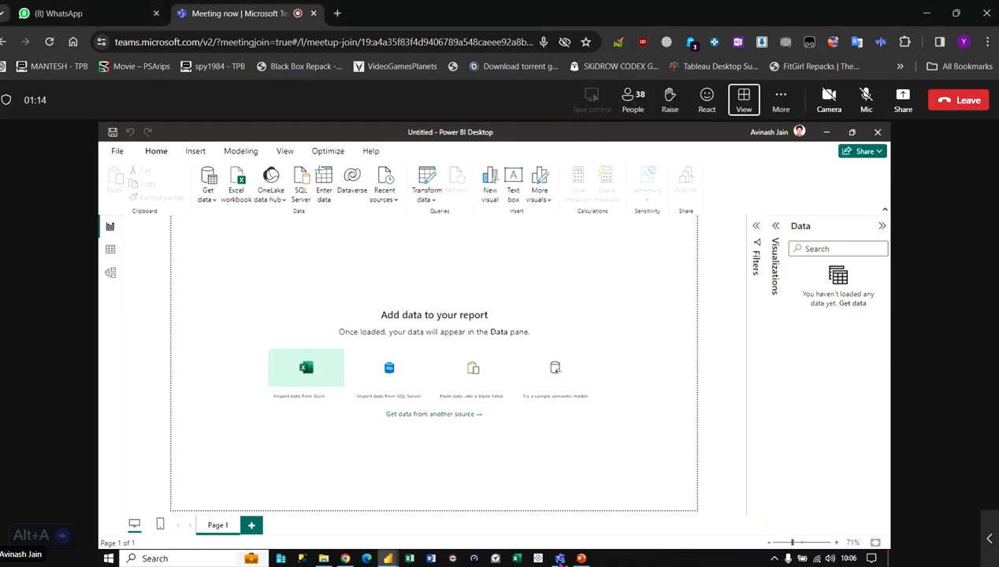
mouse_move(556, 556)
click(532, 532)
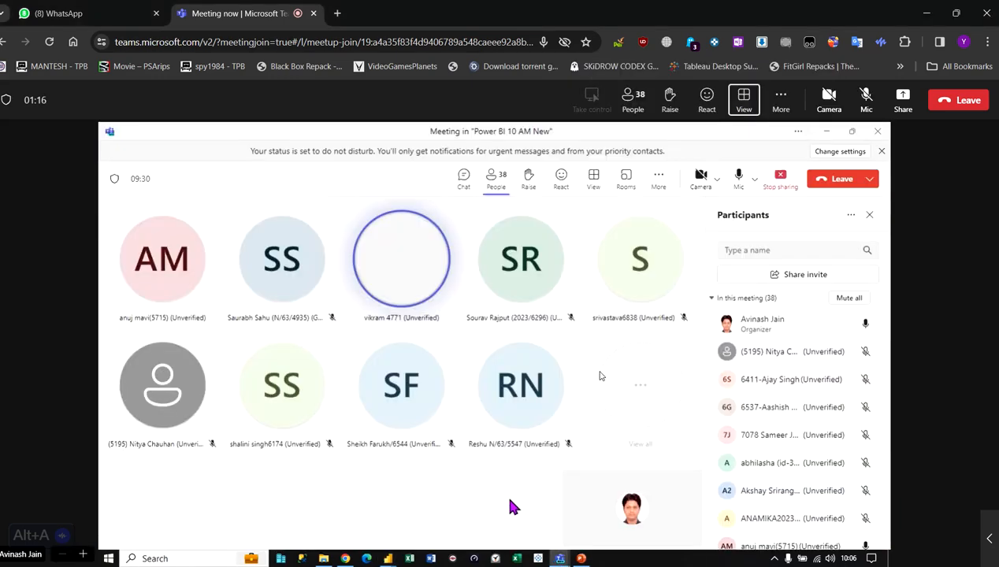
- Show the meeting in full screen through its view options
click(781, 101)
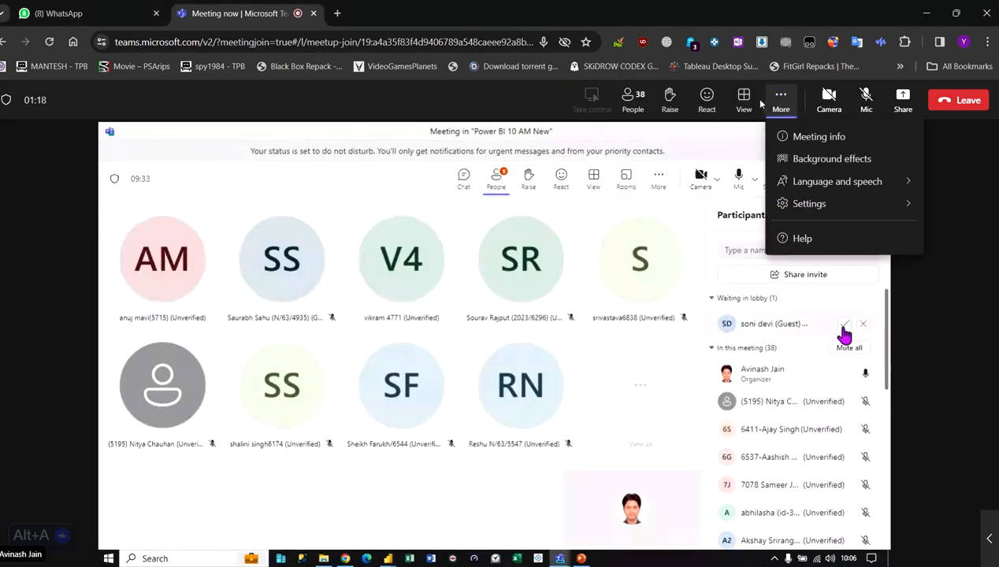
click(743, 101)
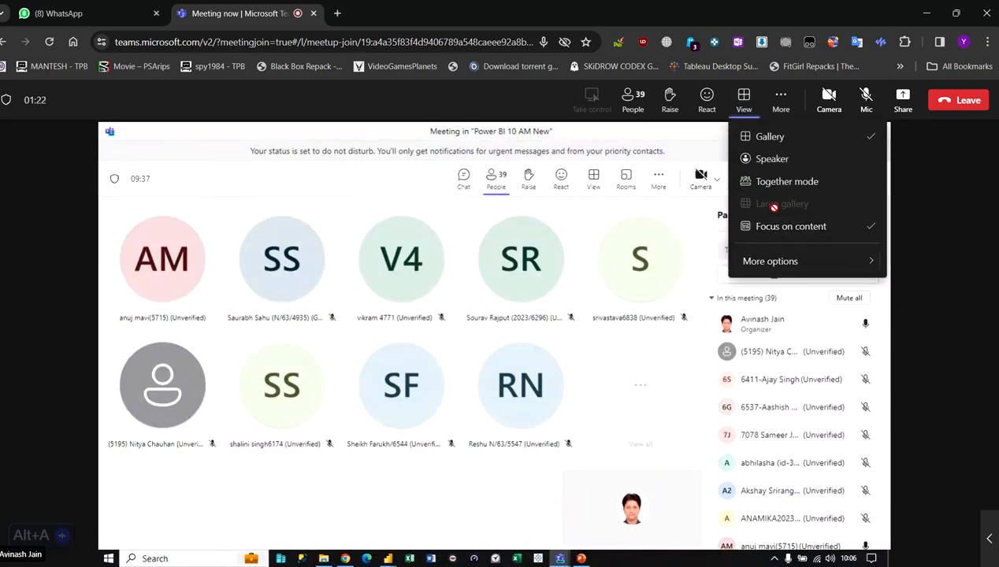
click(749, 261)
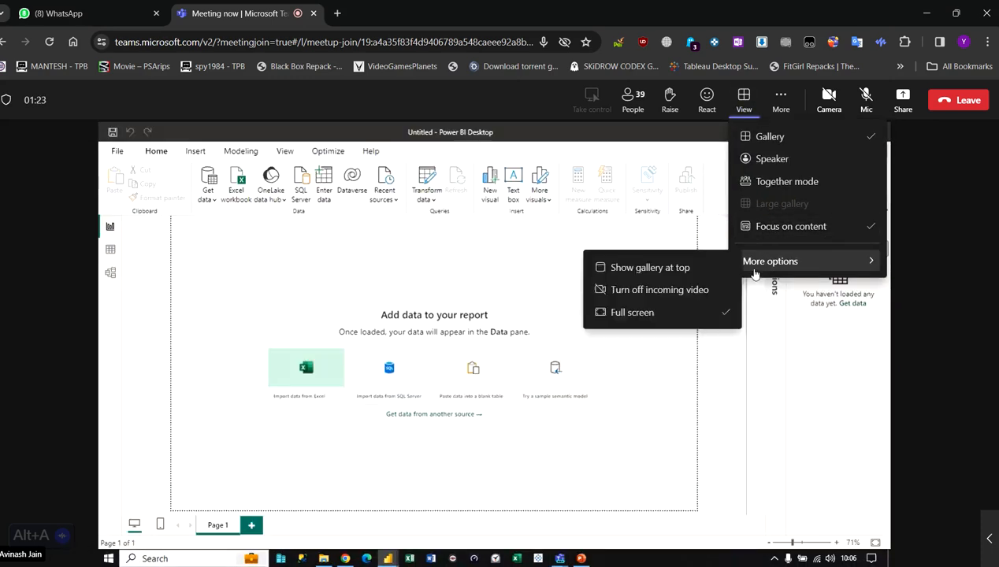
click(630, 312)
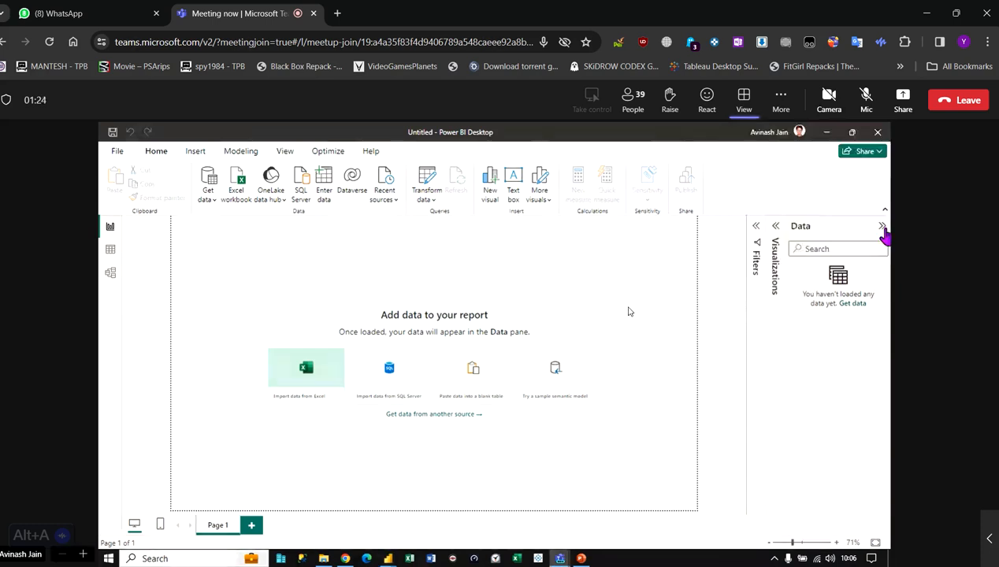
click(780, 103)
click(741, 100)
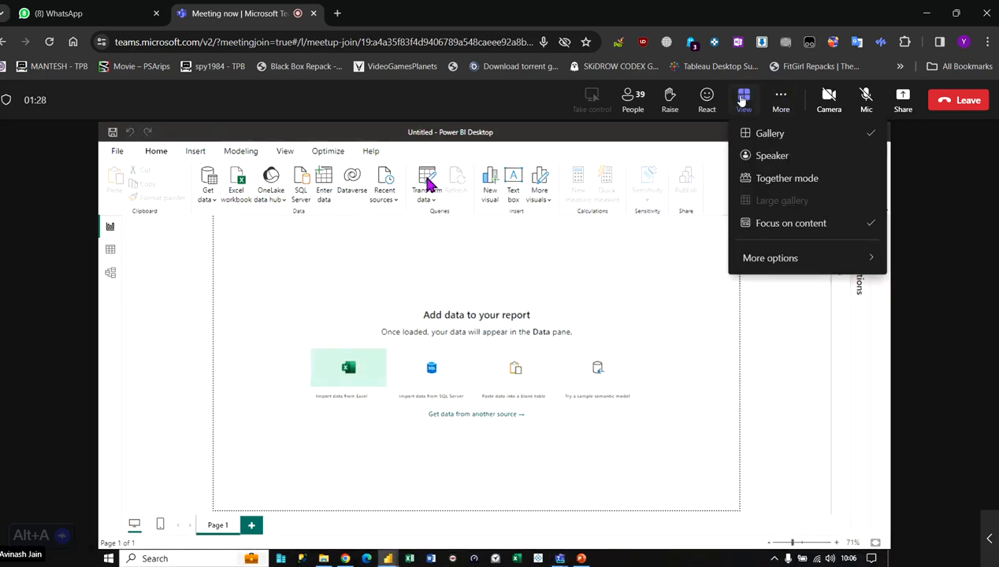
mouse_move(764, 263)
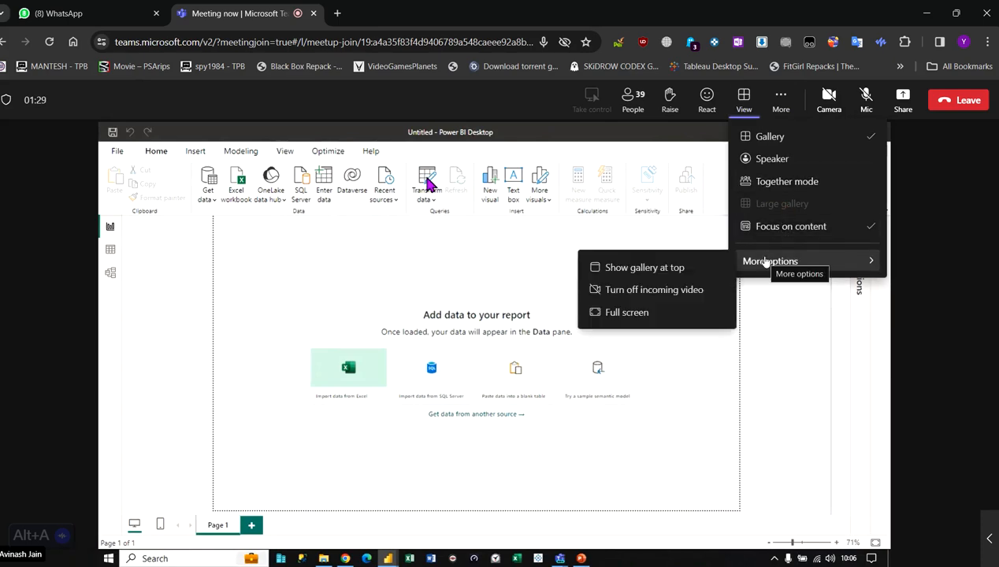
click(640, 312)
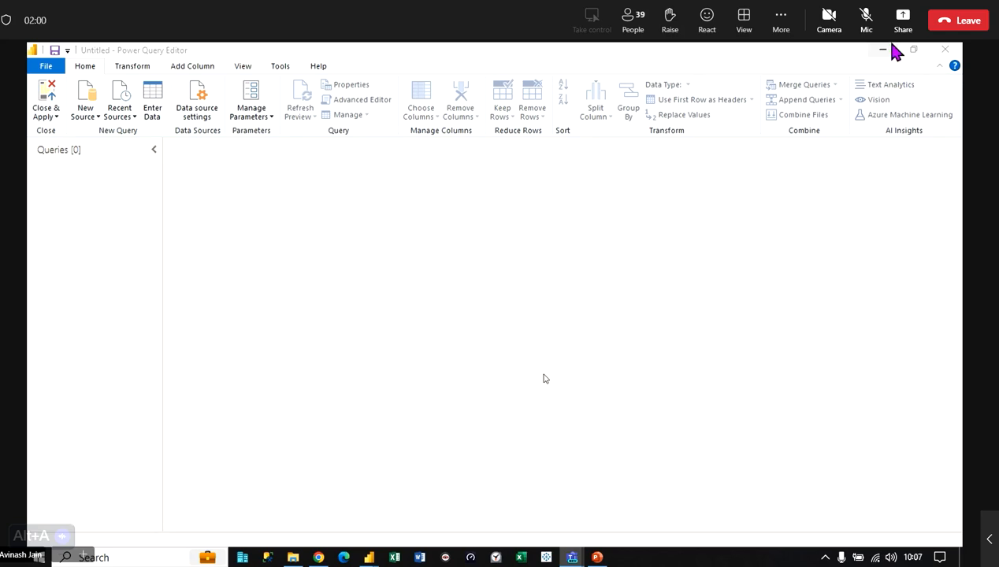
- Minimize the untitled Power Query Editor and Power BI Desktop windows
click(883, 49)
click(887, 54)
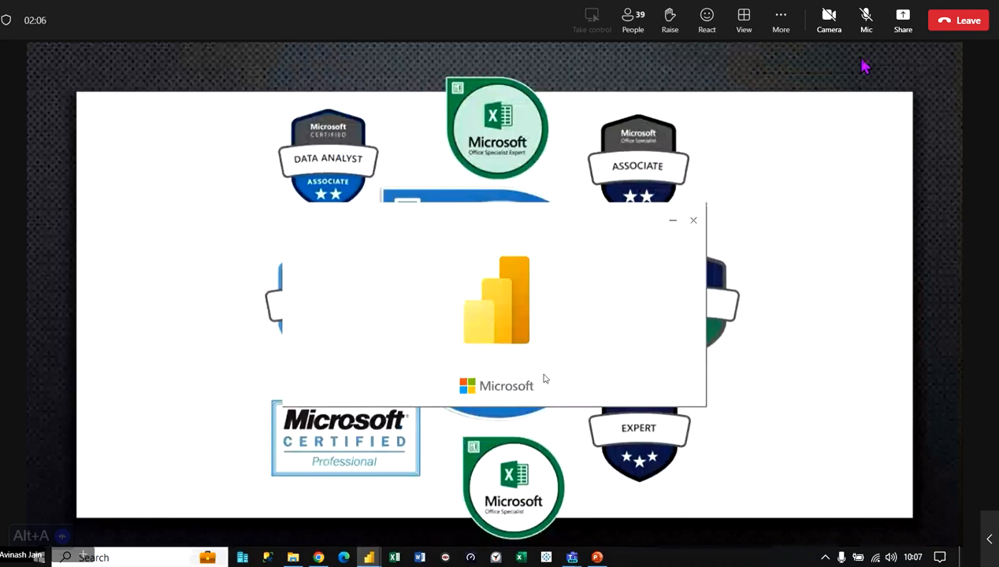
right_click(647, 217)
click(656, 205)
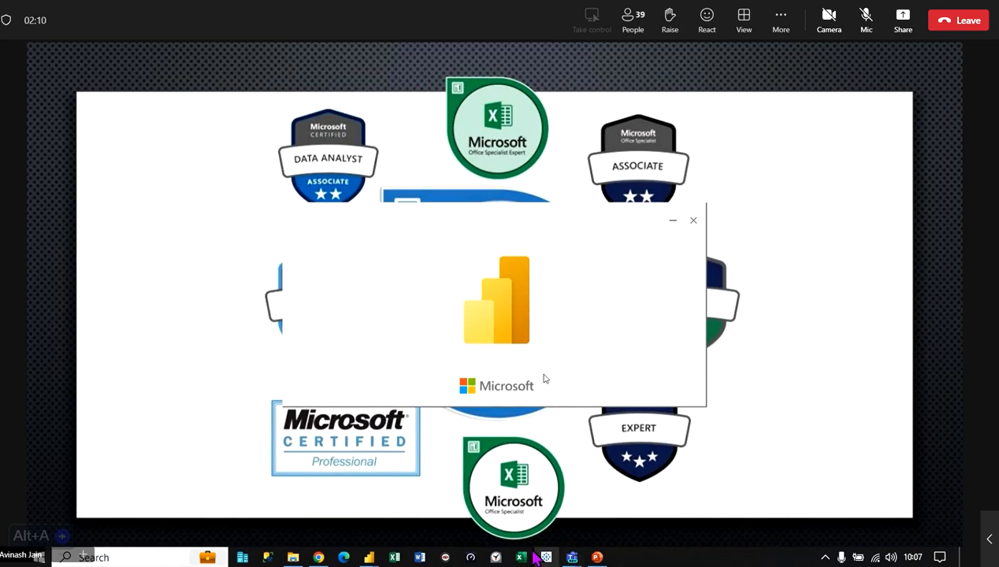
- Bring back the untitled Power BI Desktop report and close it without saving its changes
mouse_move(373, 560)
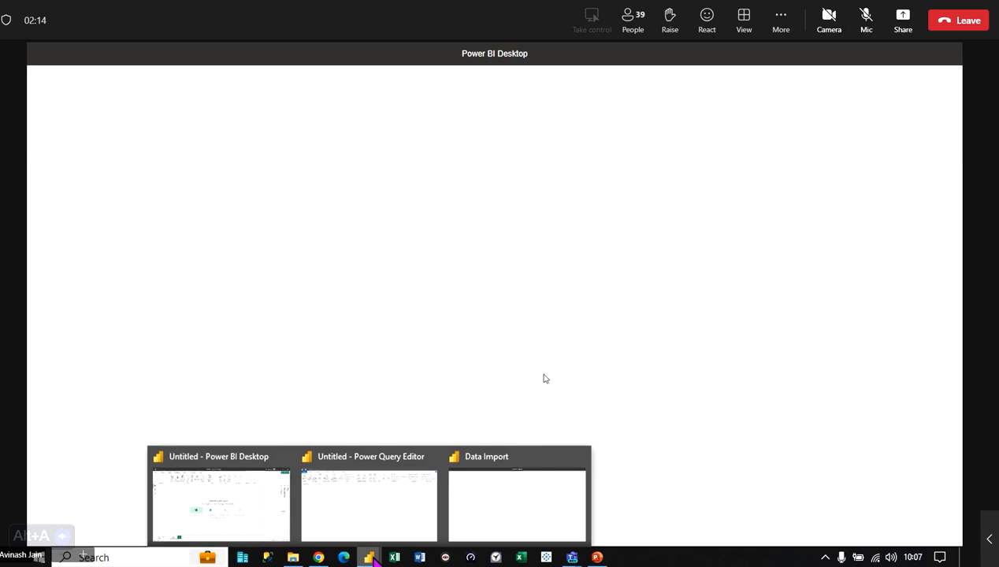
click(400, 514)
mouse_move(367, 560)
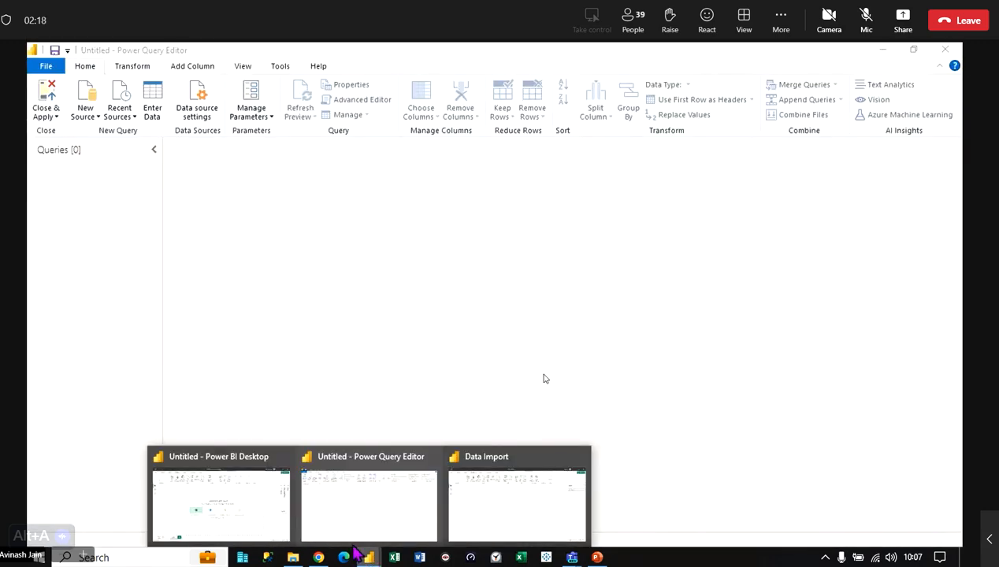
click(155, 507)
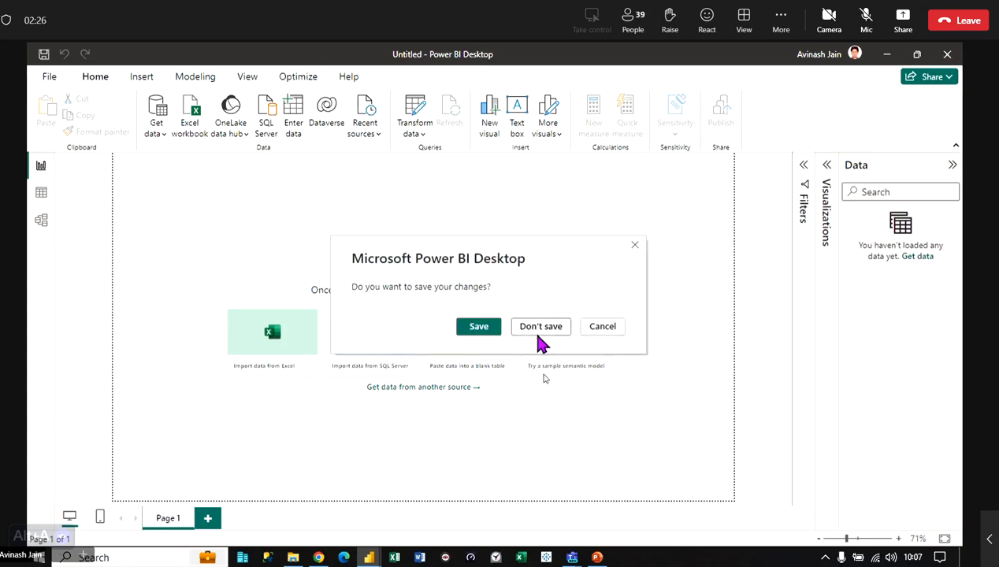
click(540, 326)
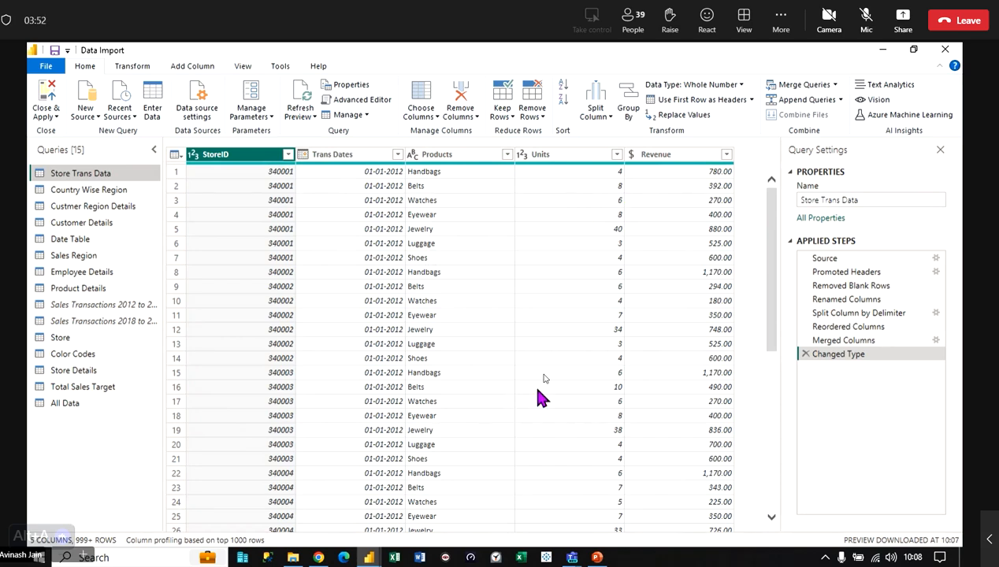
- Examine the Remove Rows, Keep Rows and Remove Columns options for the Store Trans Data query
click(532, 116)
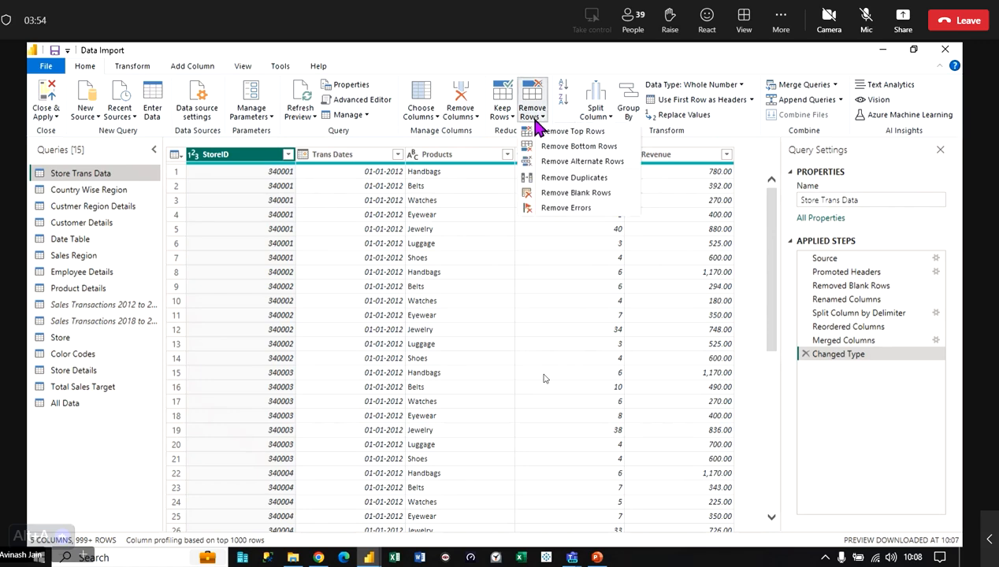
click(502, 115)
click(470, 116)
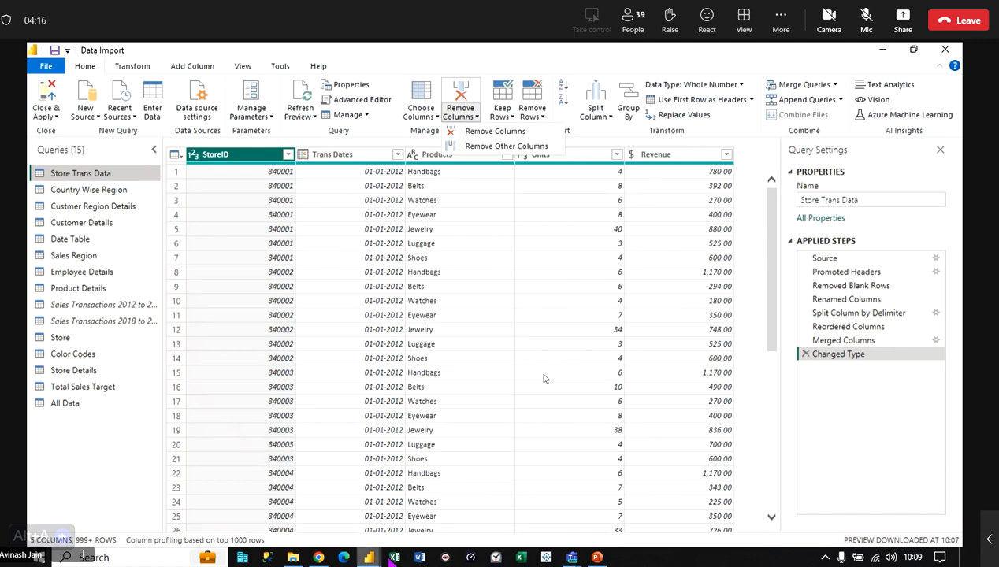
- Switch to Excel, create a blank workbook and apply all borders to the range F3:J10
click(393, 558)
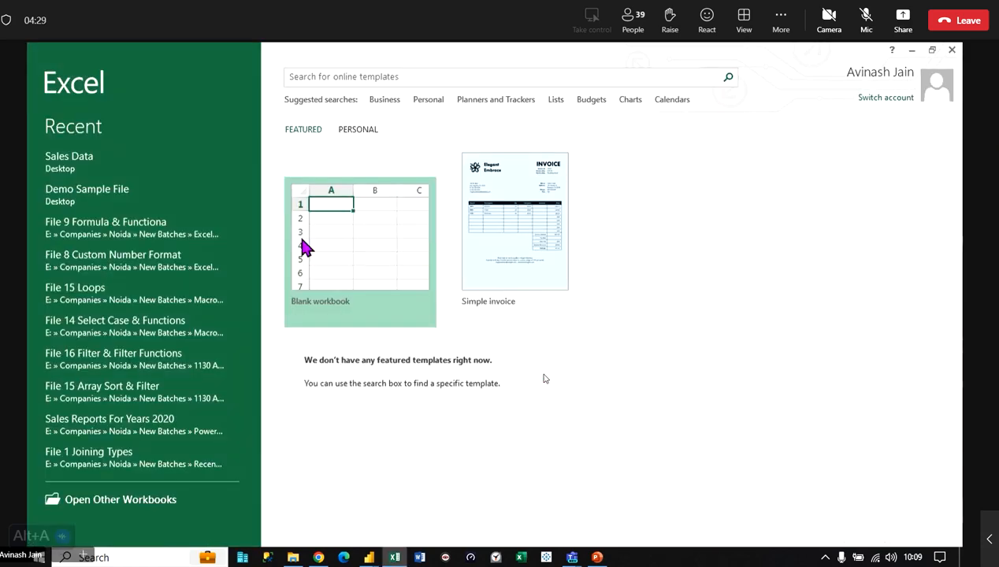
click(305, 247)
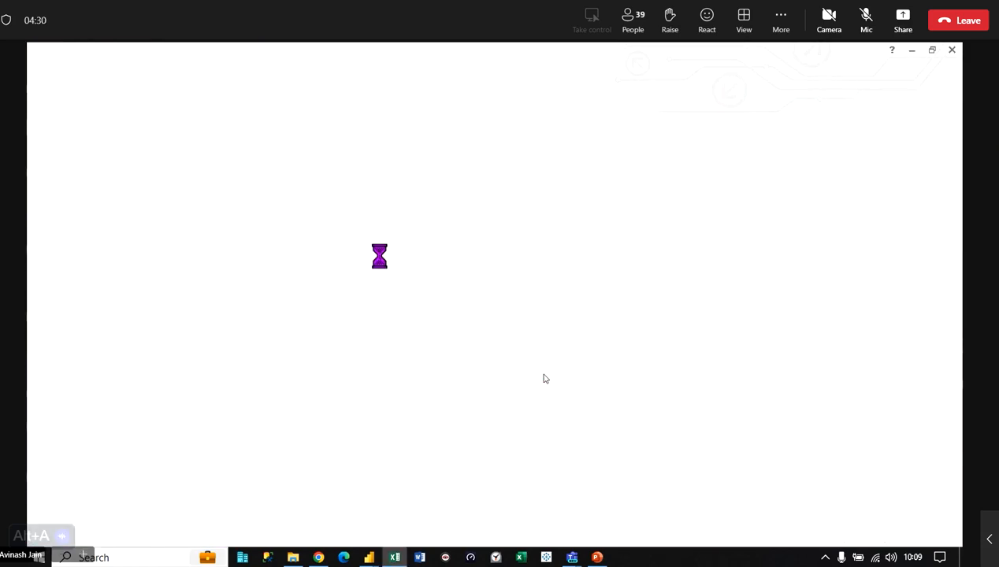
drag(285, 218, 466, 315)
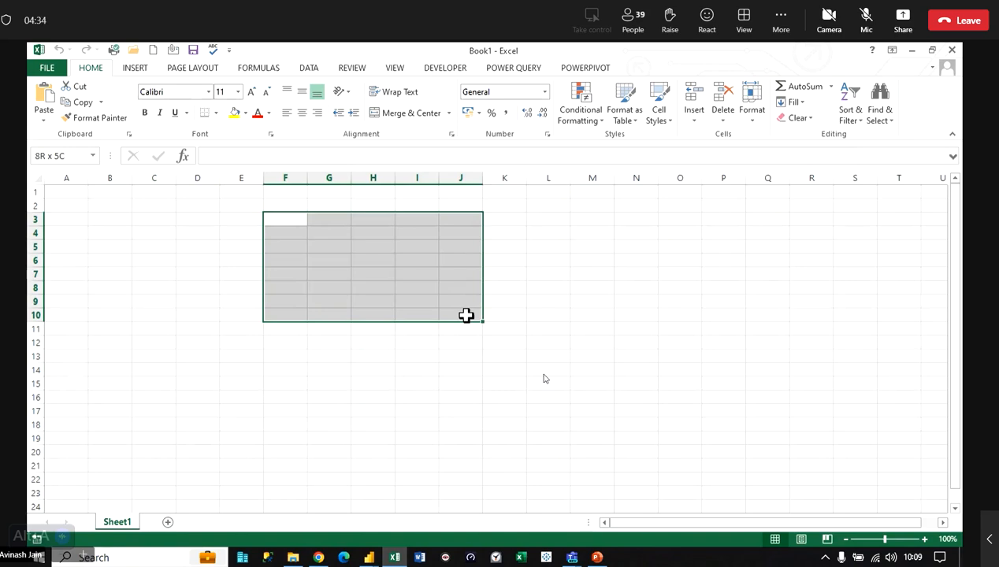
key(alt+h)
key(b)
key(a)
- Copy the bordered grid F3:J10 and paste copies starting at cells L3 and R3
key(ctrl+c)
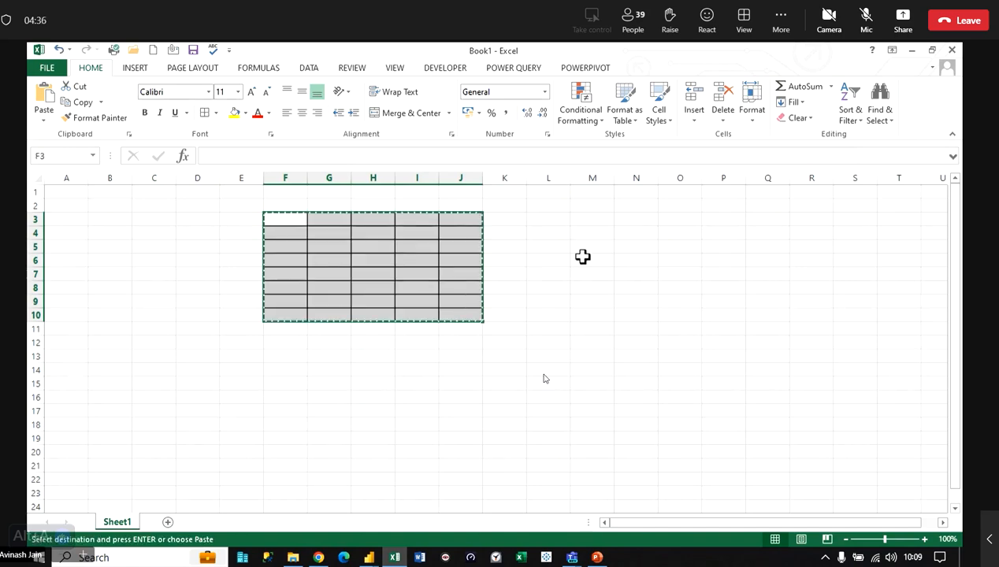
click(562, 222)
key(ctrl+v)
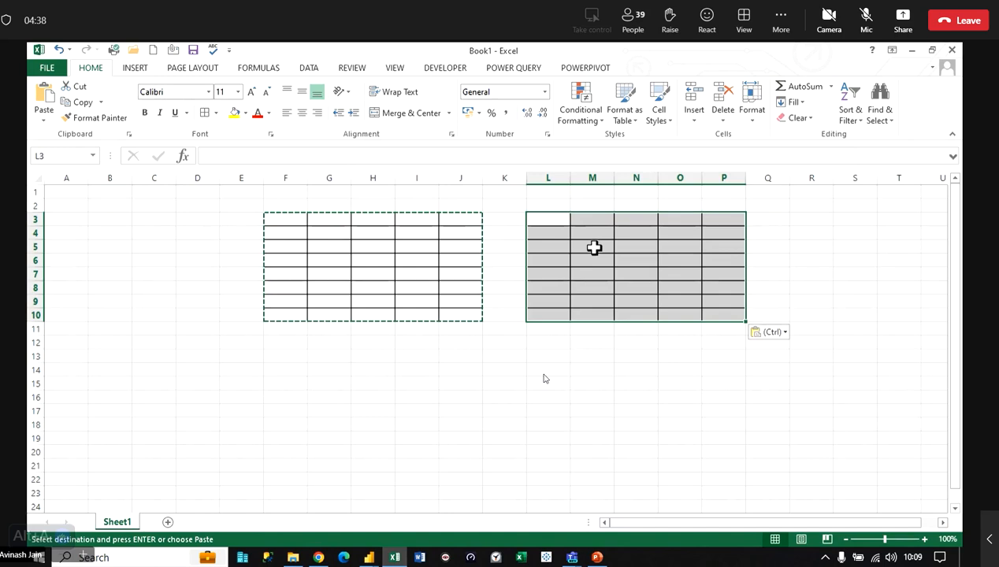
click(811, 220)
key(ctrl+v)
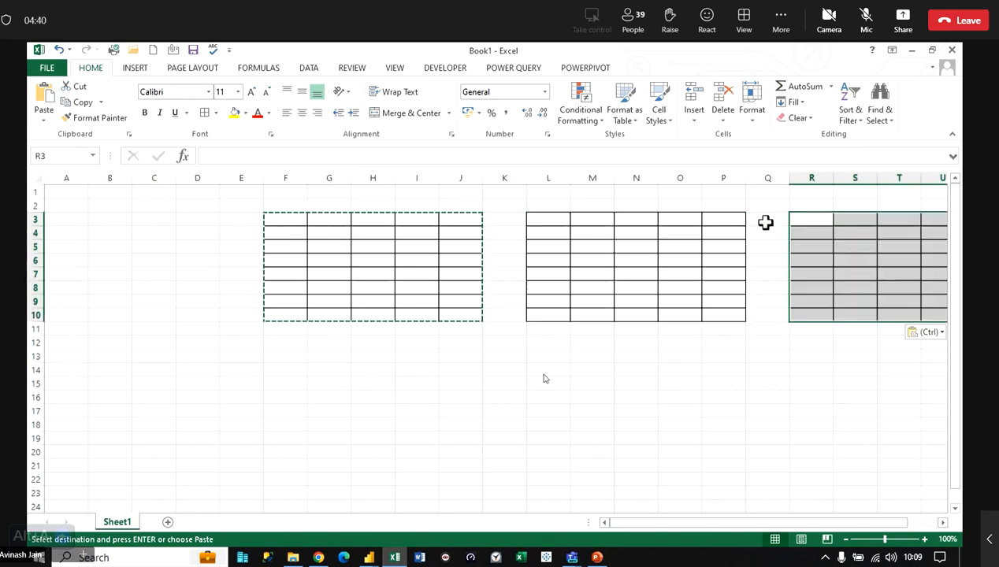
- Paste a copy of the second grid L3:P10 directly below the first grid at F11, and undo the paste
drag(292, 203, 461, 207)
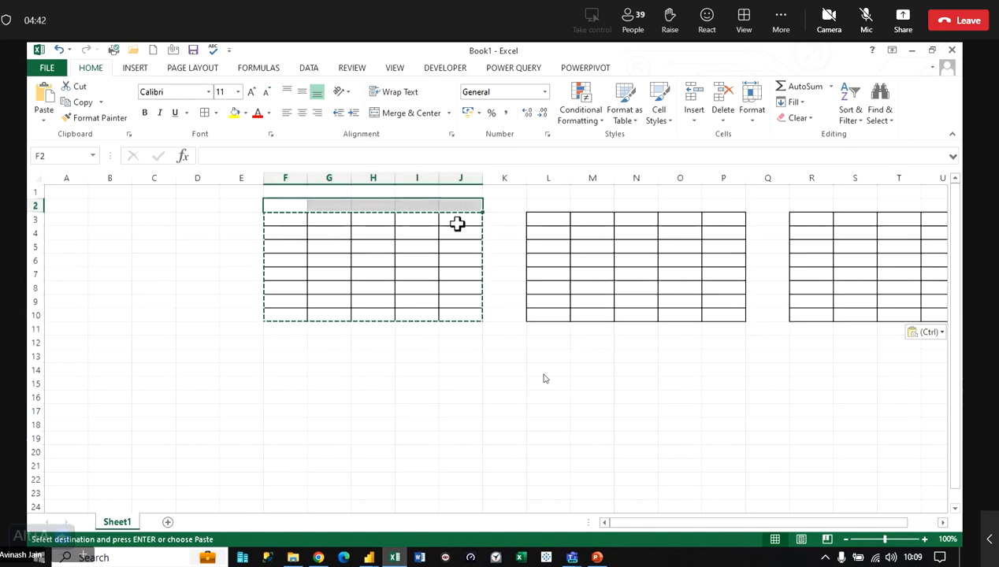
drag(543, 219, 723, 317)
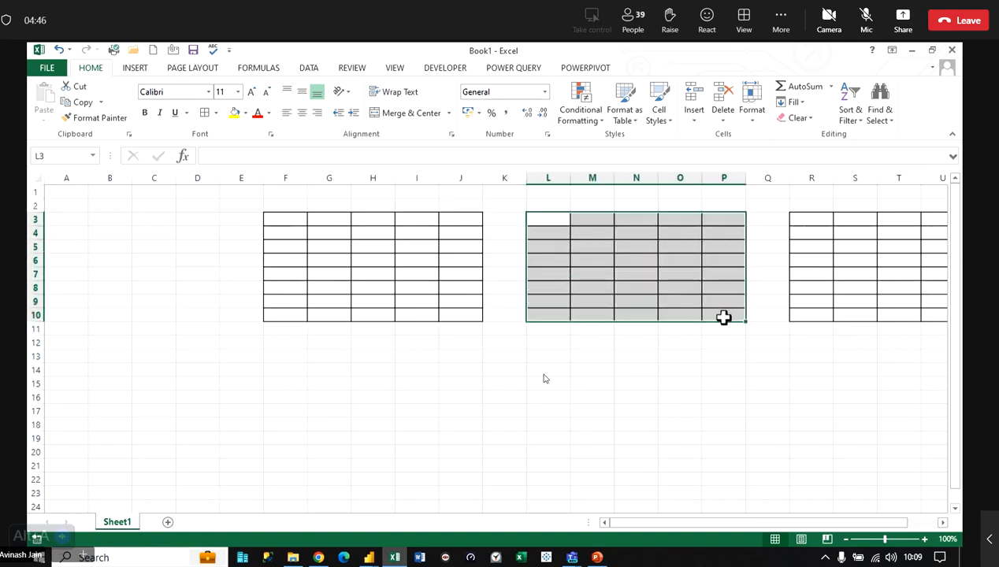
key(ctrl+c)
click(287, 331)
key(ctrl+v)
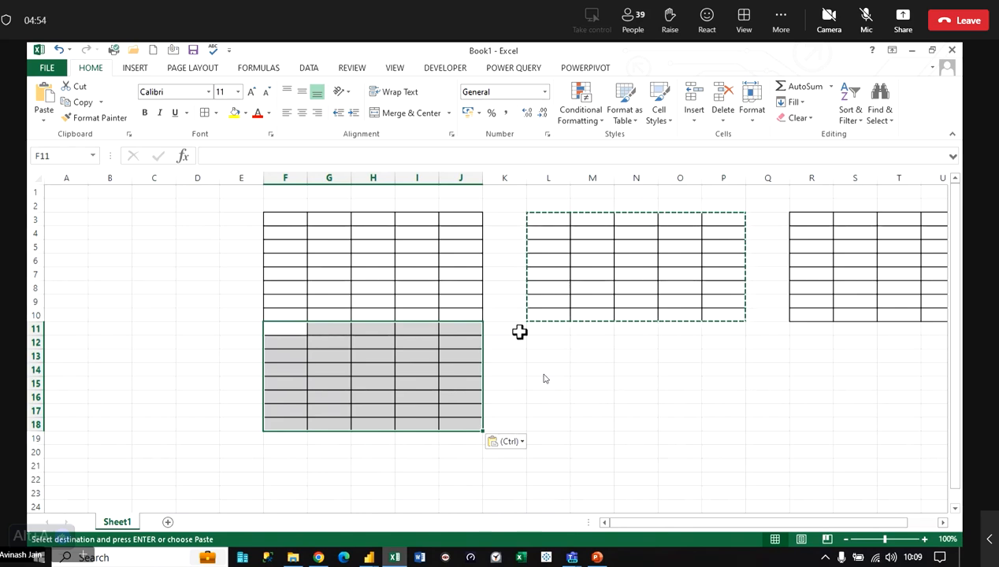
key(ctrl+z)
click(559, 395)
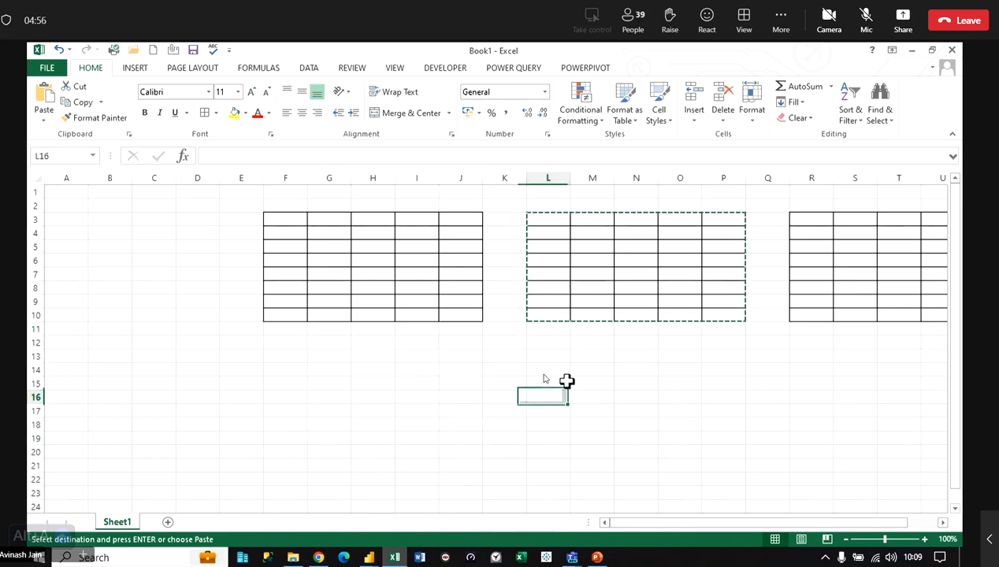
- Paste the first three columns of the second grid, L3:N10, beside the first grid at C3, and undo the paste
drag(545, 217, 628, 319)
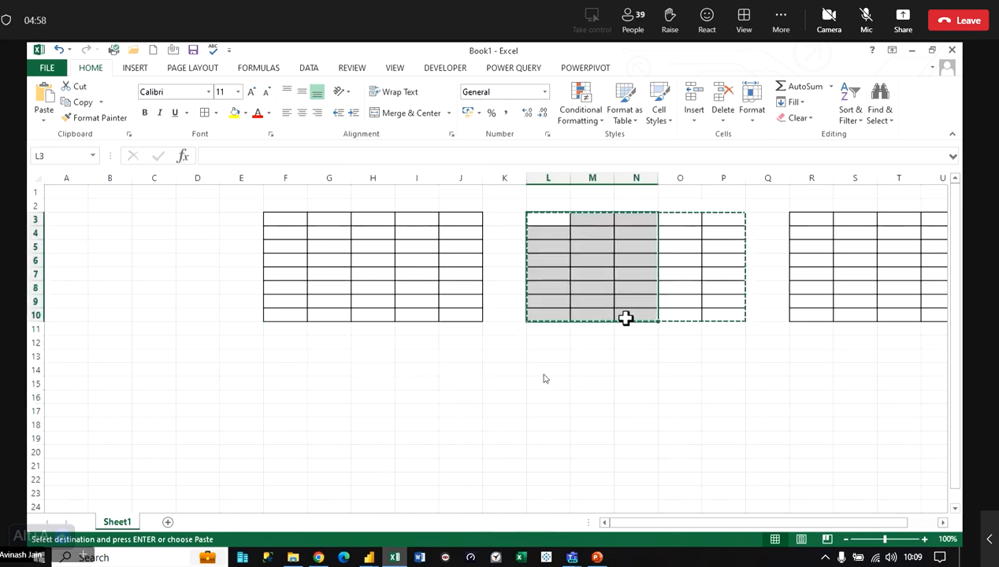
key(ctrl+c)
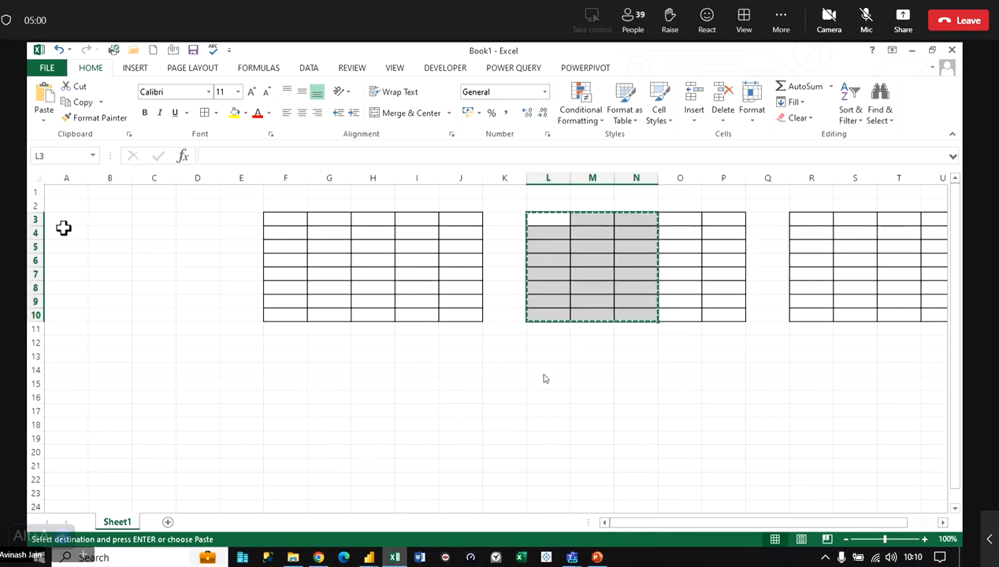
click(138, 217)
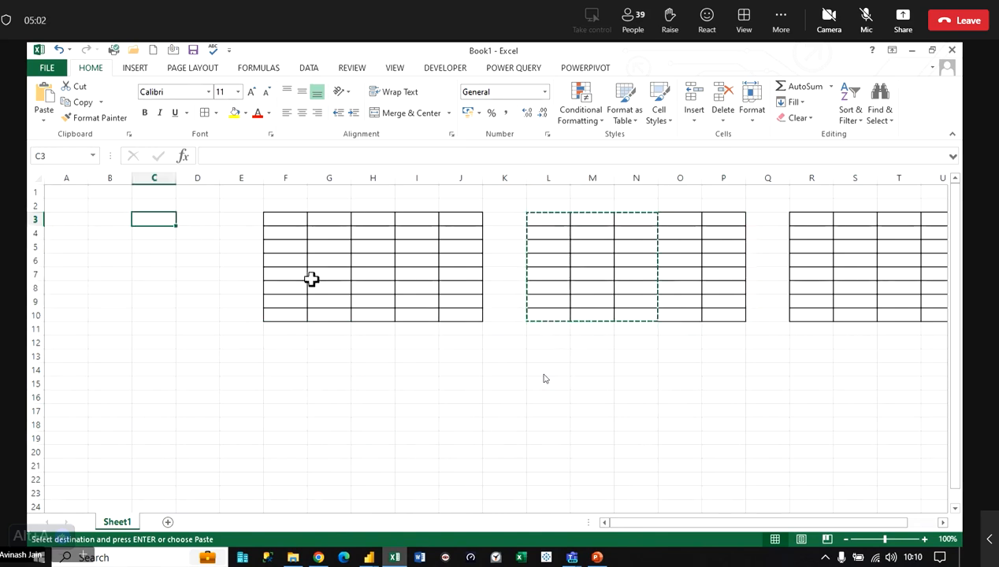
key(ctrl+v)
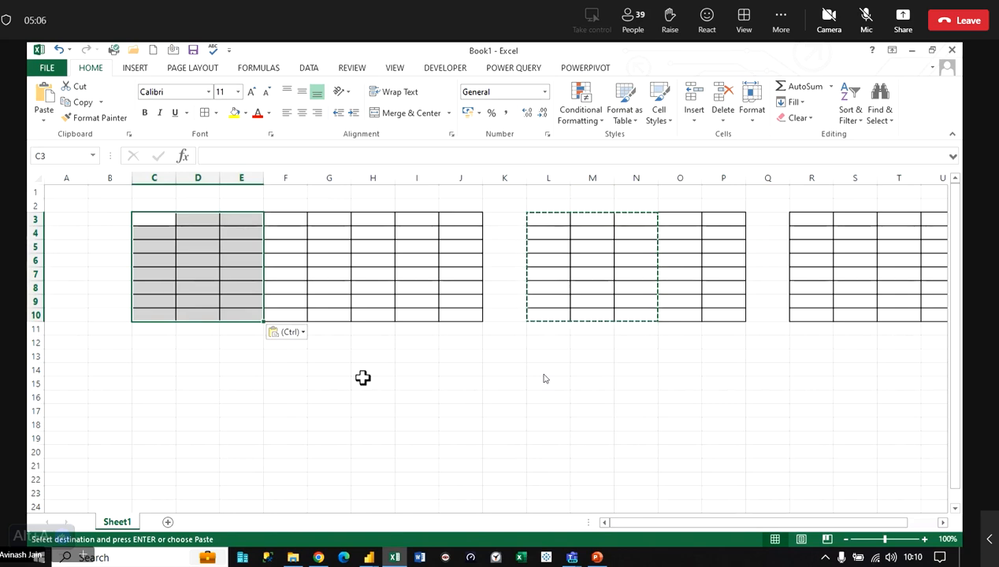
click(363, 381)
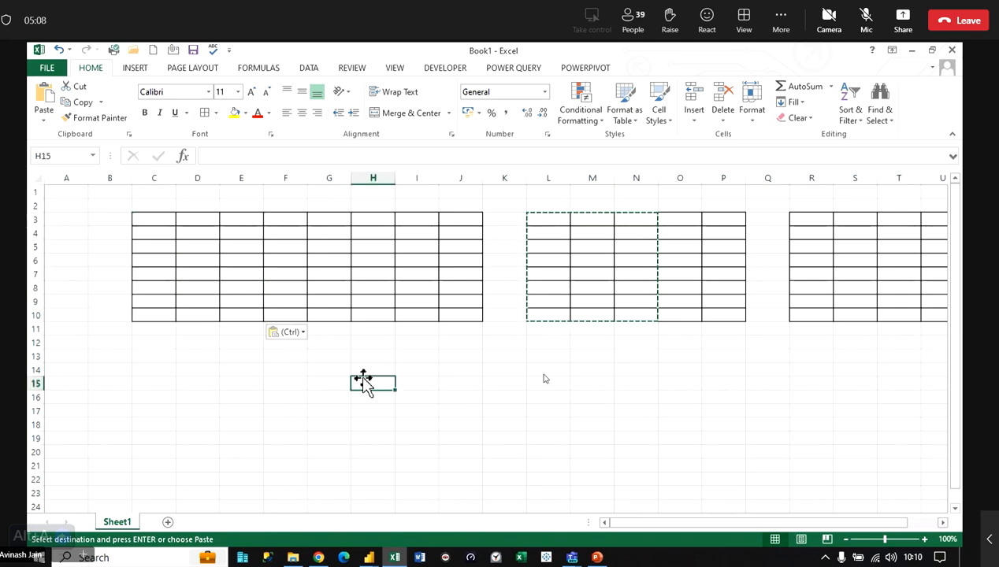
key(ctrl+z)
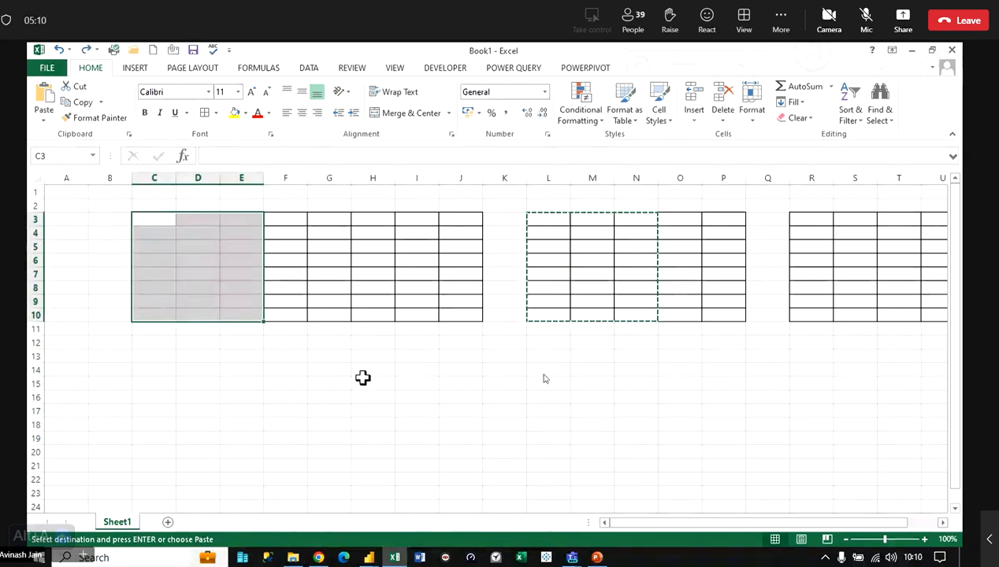
click(347, 368)
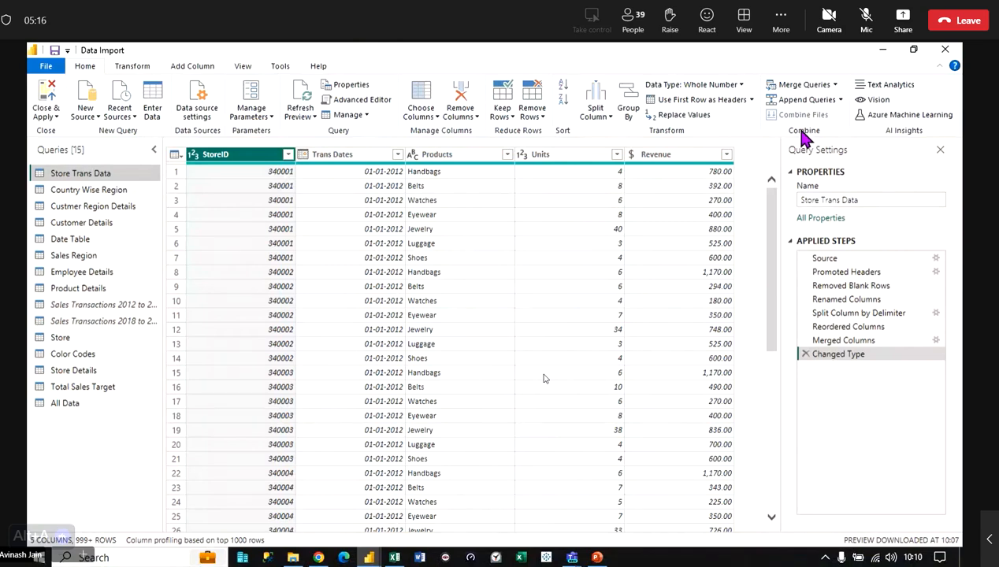
- Switch to Power Query, examine the Append Queries and Merge Queries options, and view the Sales Transactions 2018 to 2022 query
click(839, 100)
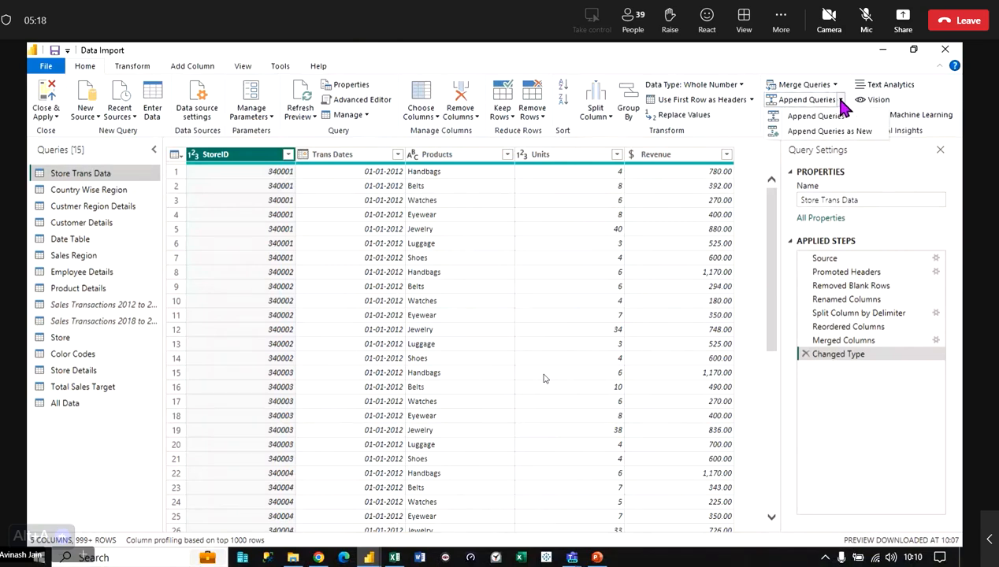
click(835, 85)
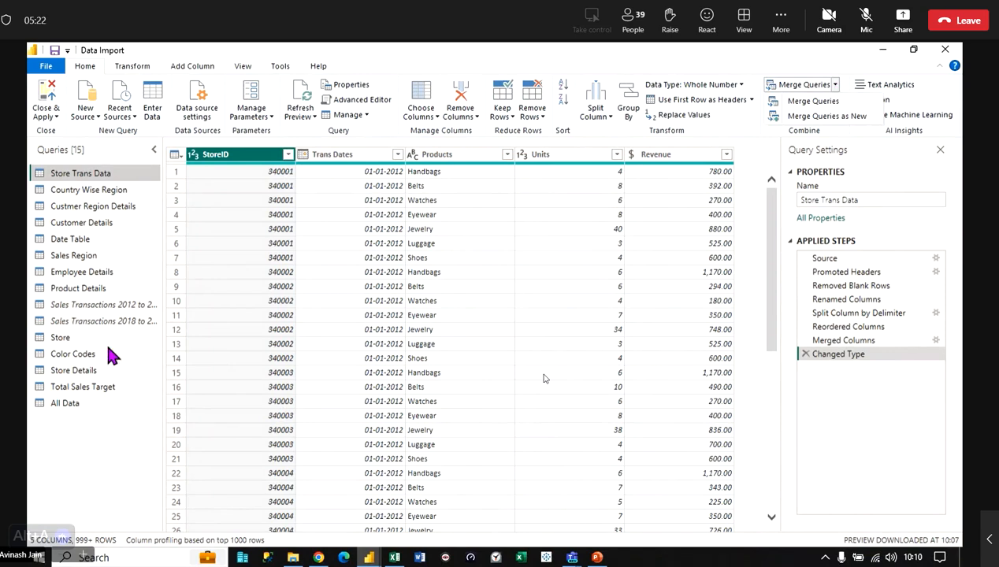
click(108, 309)
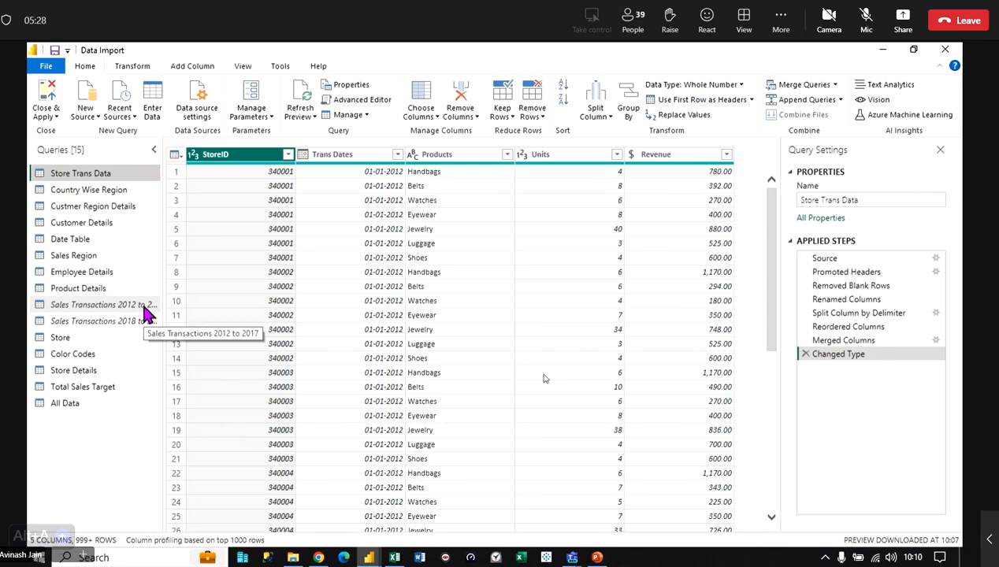
click(132, 326)
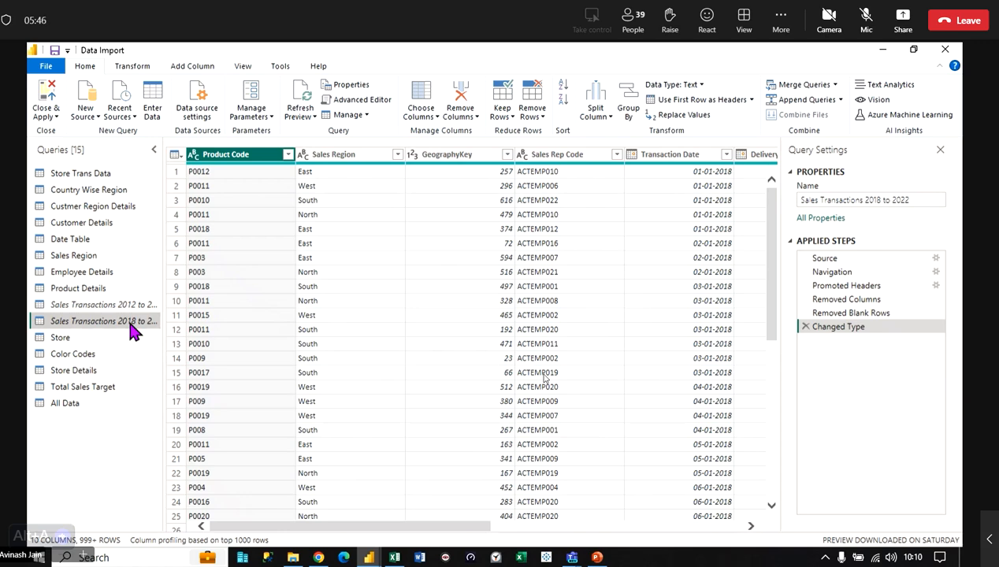
- Enable load for the Sales Transactions 2012 to 2017 and 2018 to 2022 queries, and close the editor applying the changes
right_click(83, 304)
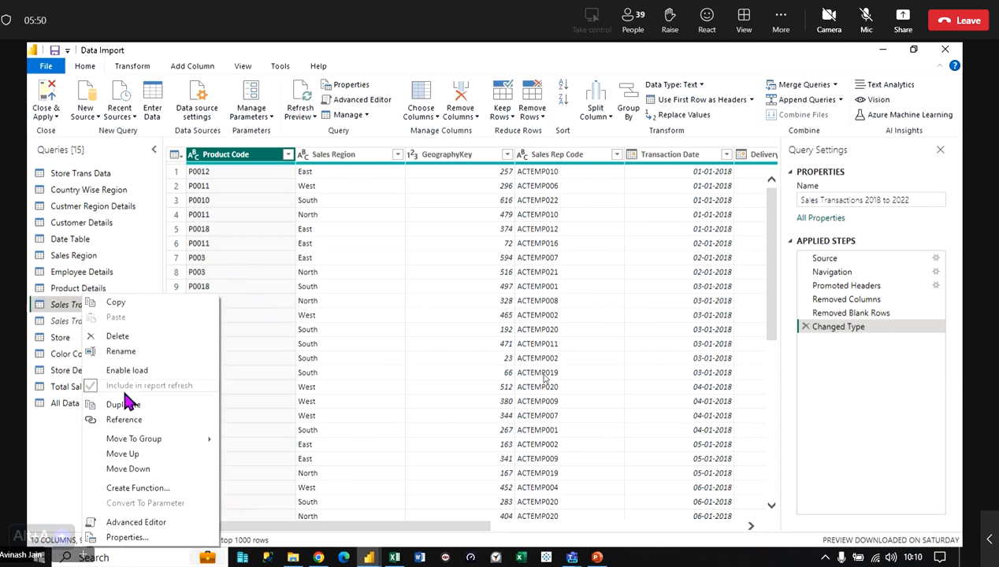
click(127, 372)
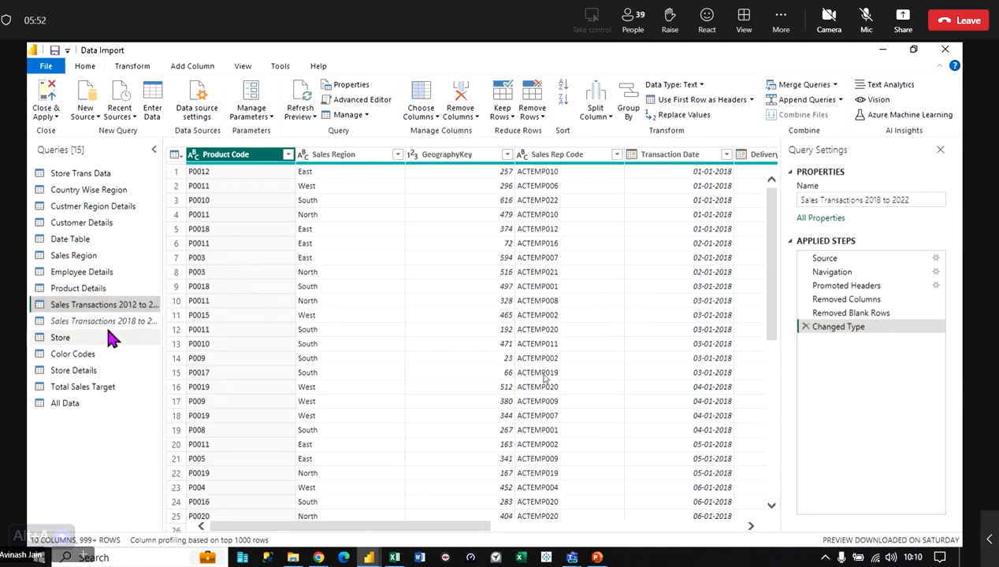
right_click(99, 323)
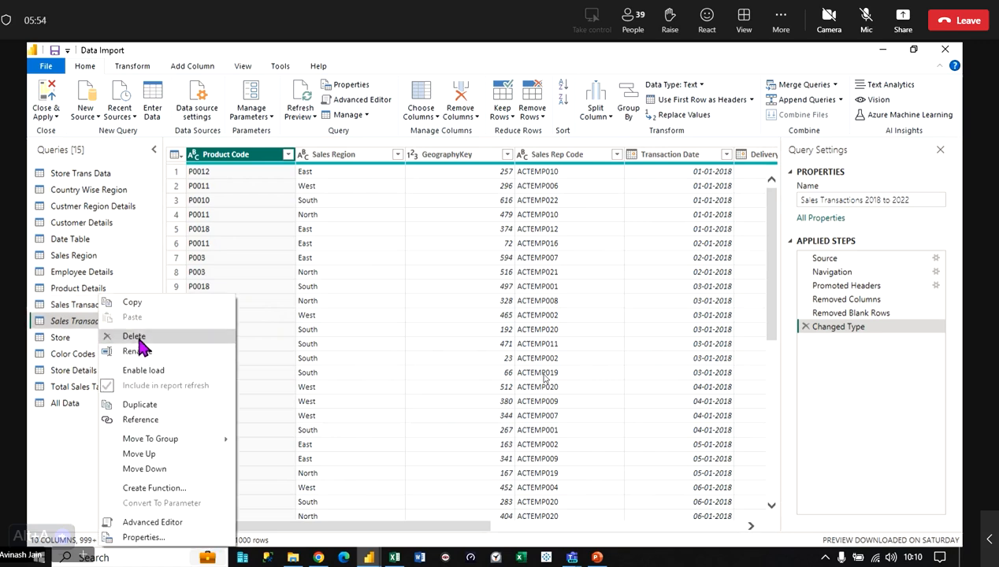
click(145, 372)
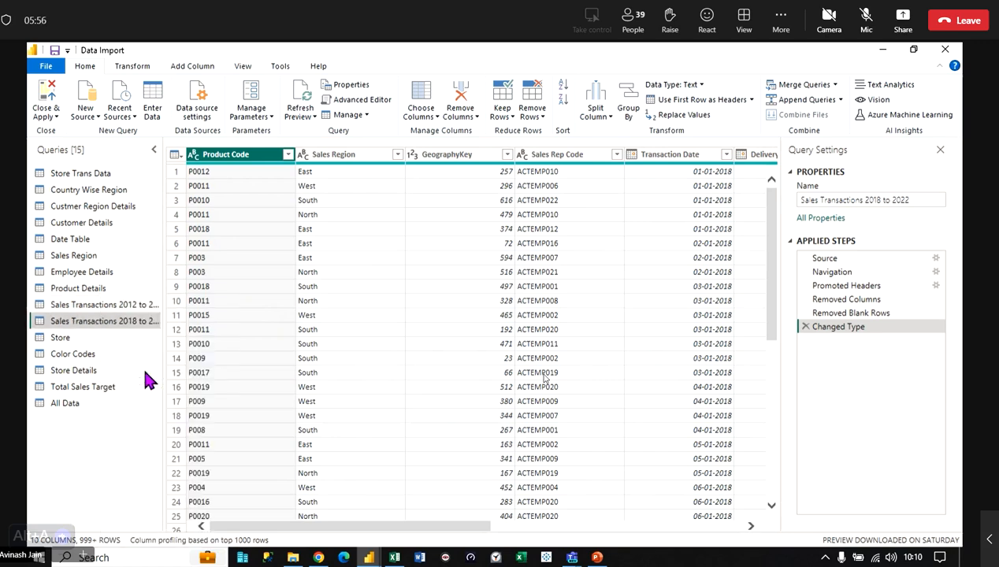
click(46, 100)
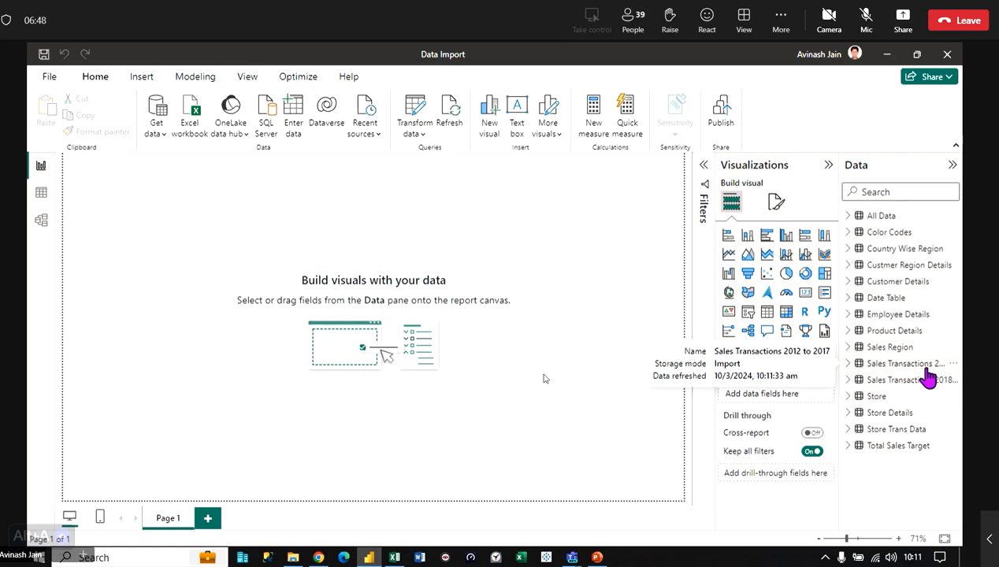
- Create a column chart on the report page from Unit Sold in the Sales Transactions 2012 to 2017 table
click(898, 365)
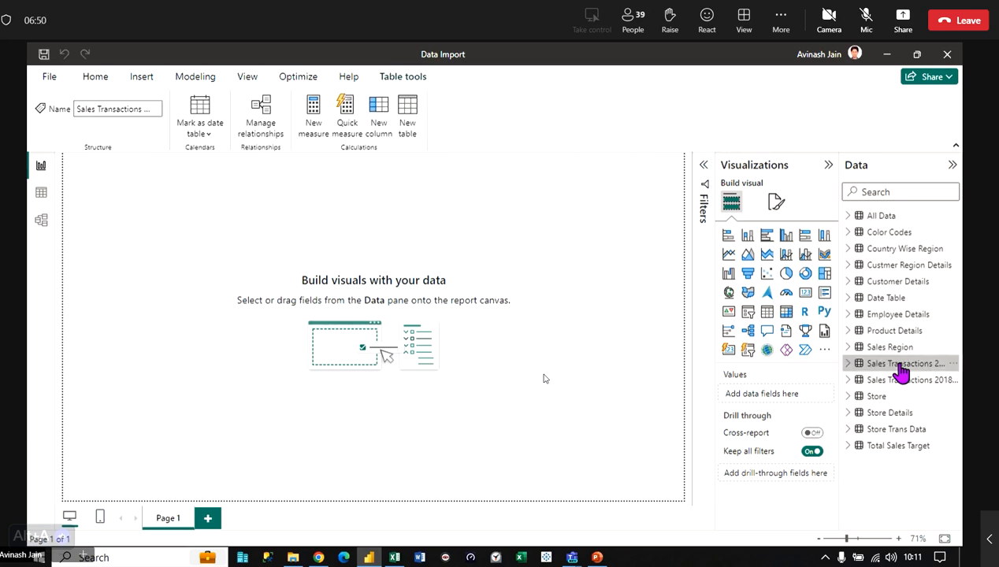
click(848, 364)
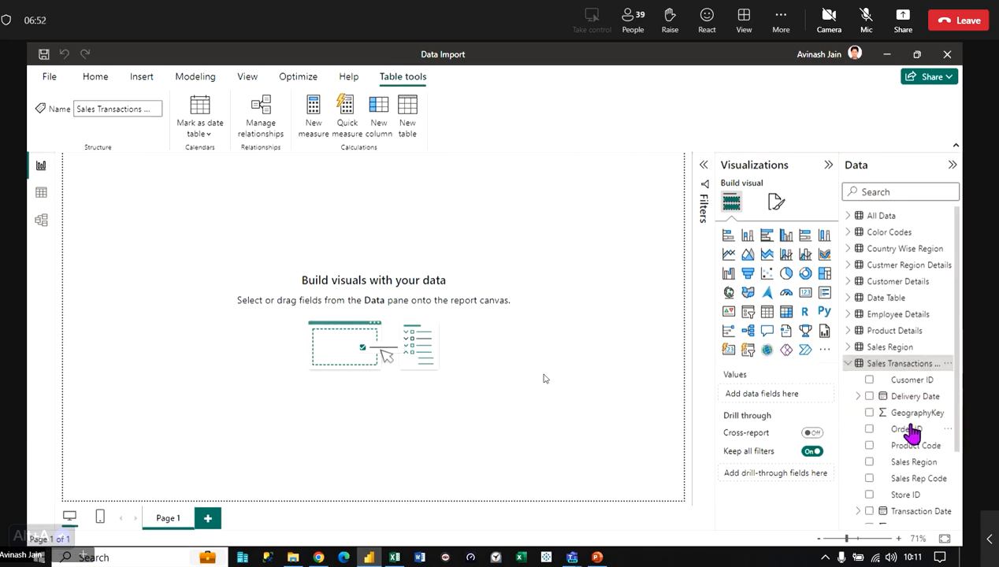
scroll(909, 431, down, 3)
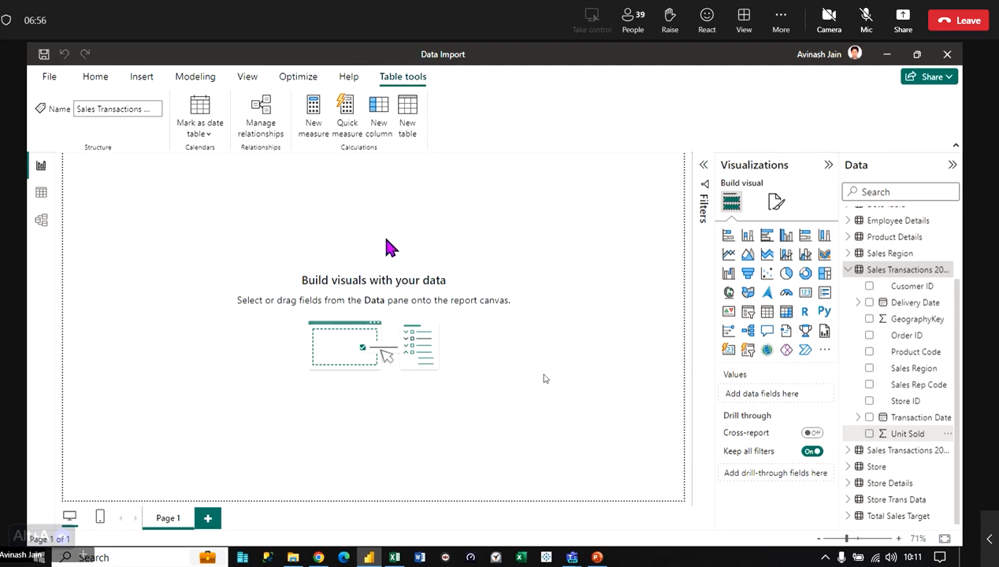
drag(907, 433, 391, 248)
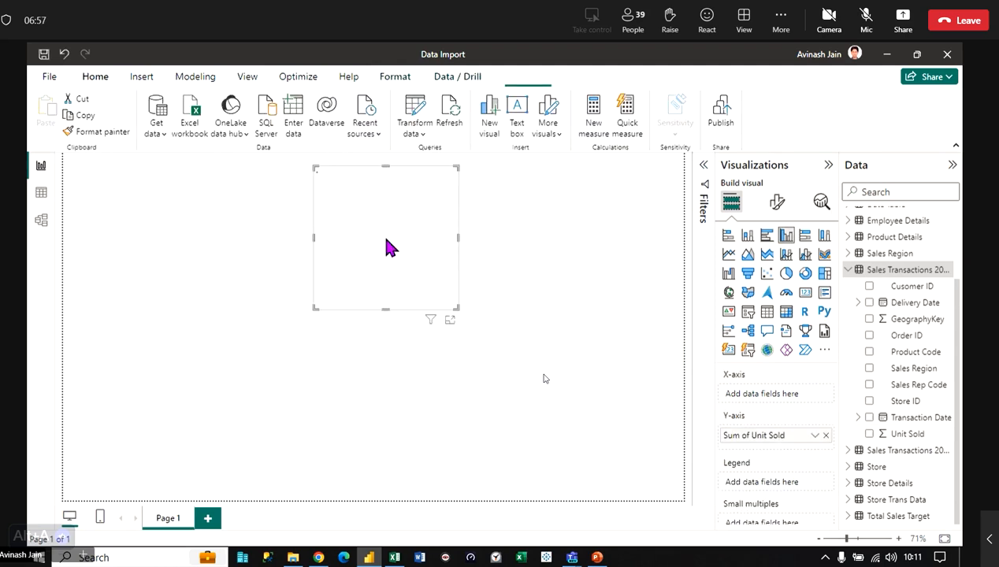
- Add a slicer beside the chart using Year from the Delivery Date hierarchy
click(859, 303)
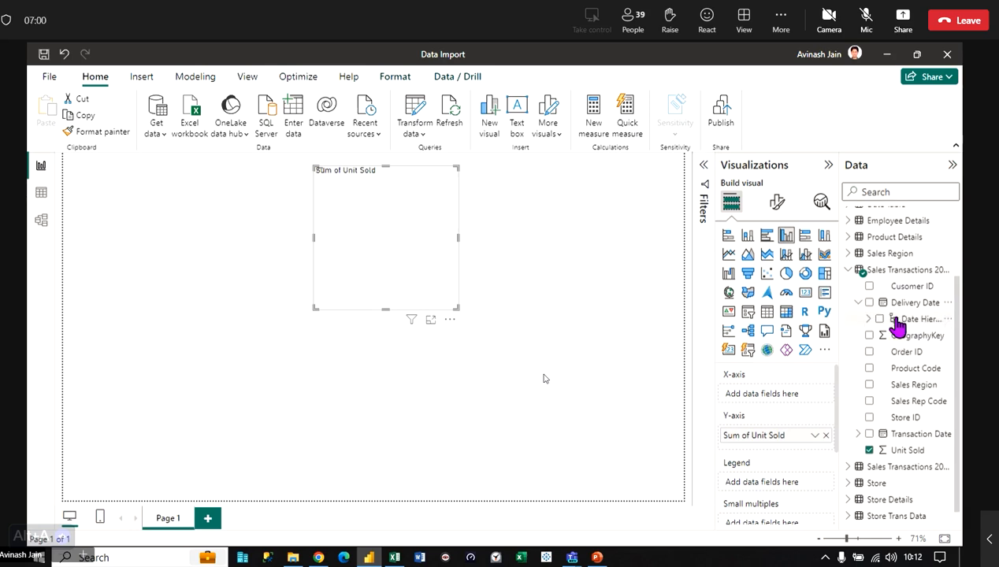
click(869, 319)
drag(918, 337, 165, 229)
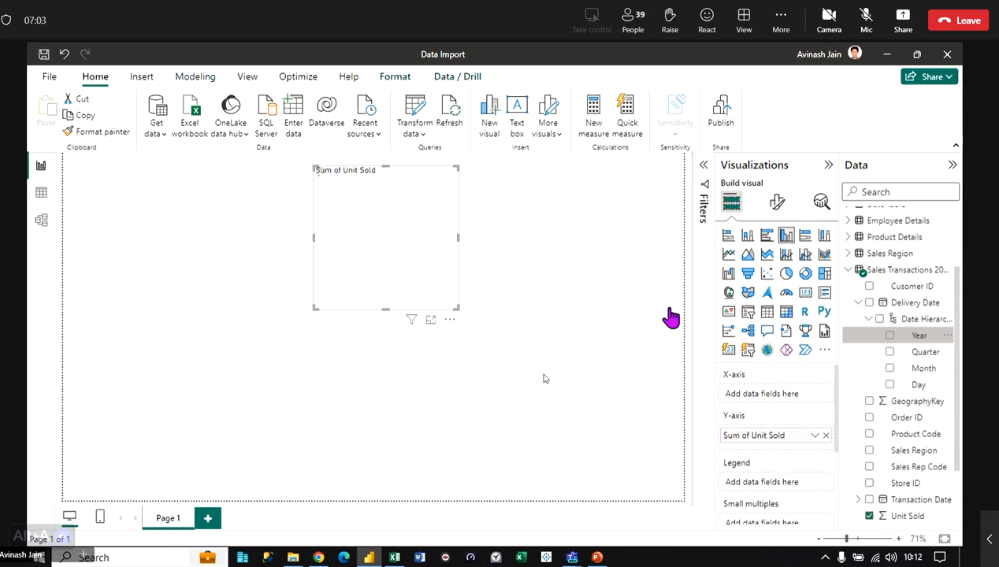
click(747, 312)
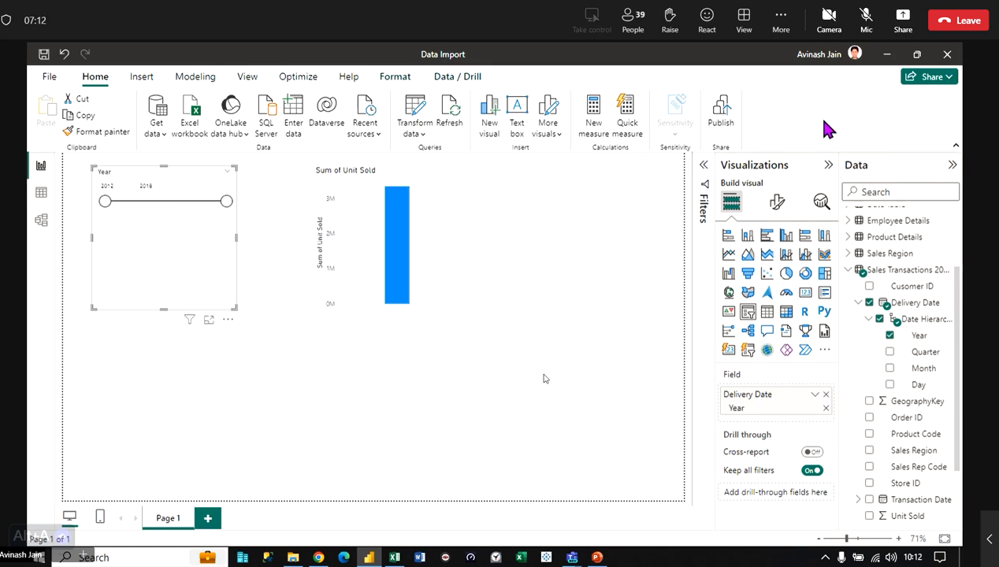
- Set the Year slicer's style to Vertical list
click(777, 202)
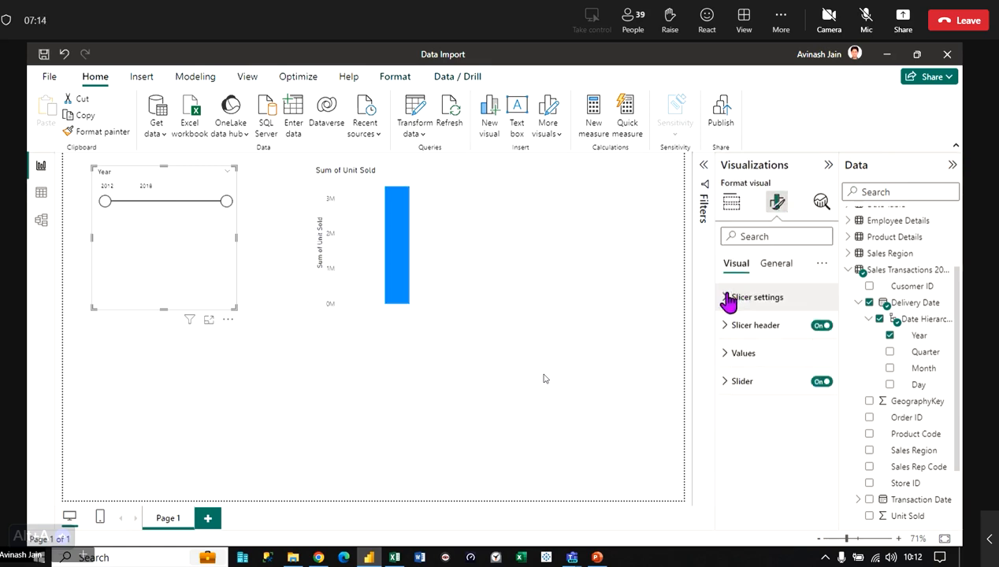
click(728, 298)
click(819, 366)
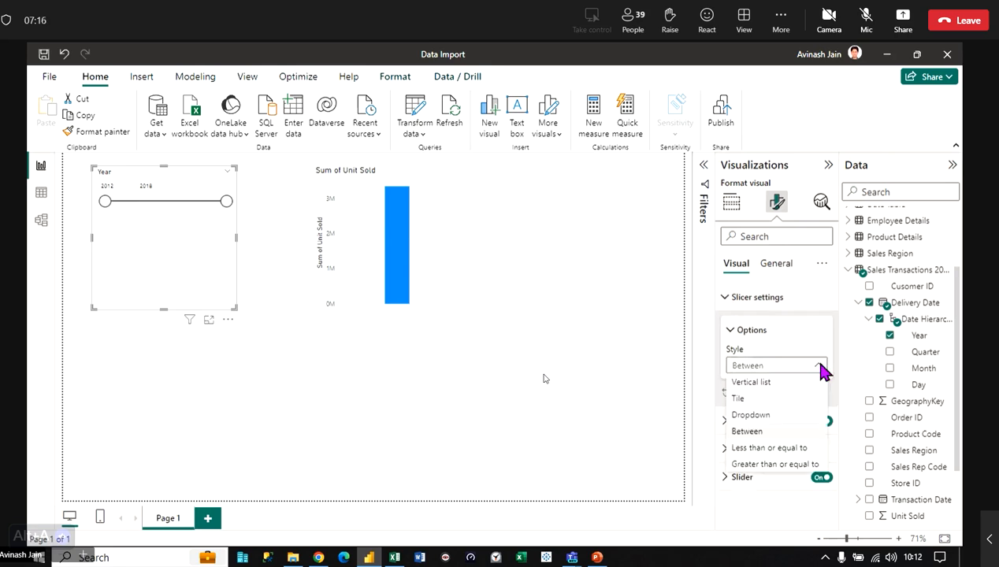
click(760, 385)
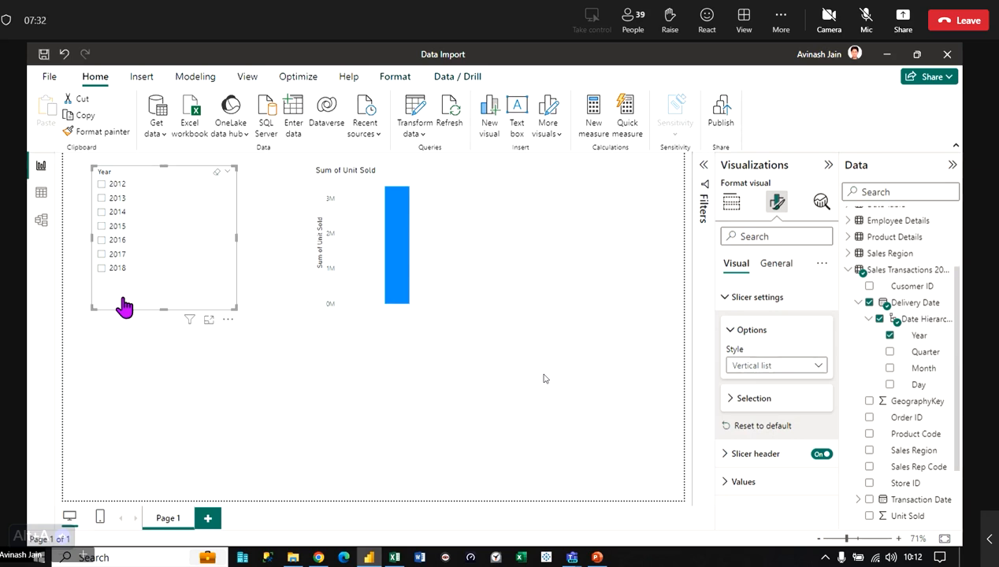
- Collapse the Sales Transactions 2012 to 2017 fields and delete the Unit Sold chart and Year slicer from the page
click(849, 272)
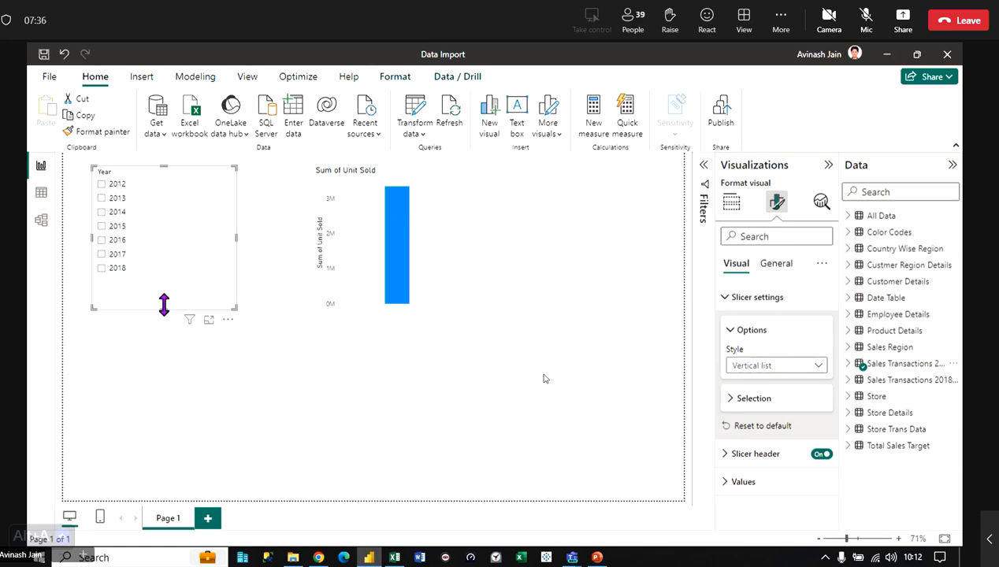
click(359, 242)
key(Delete)
click(174, 226)
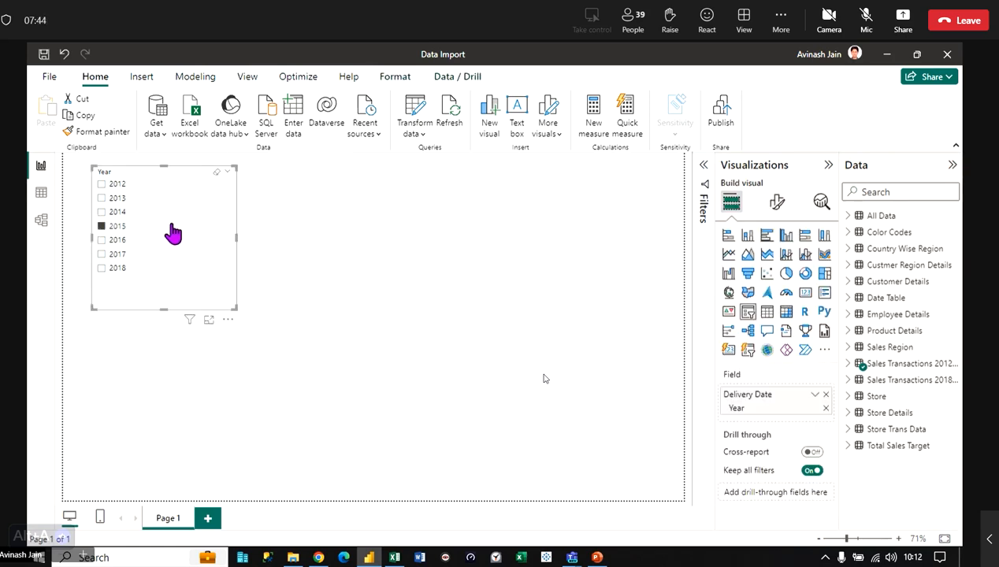
key(Delete)
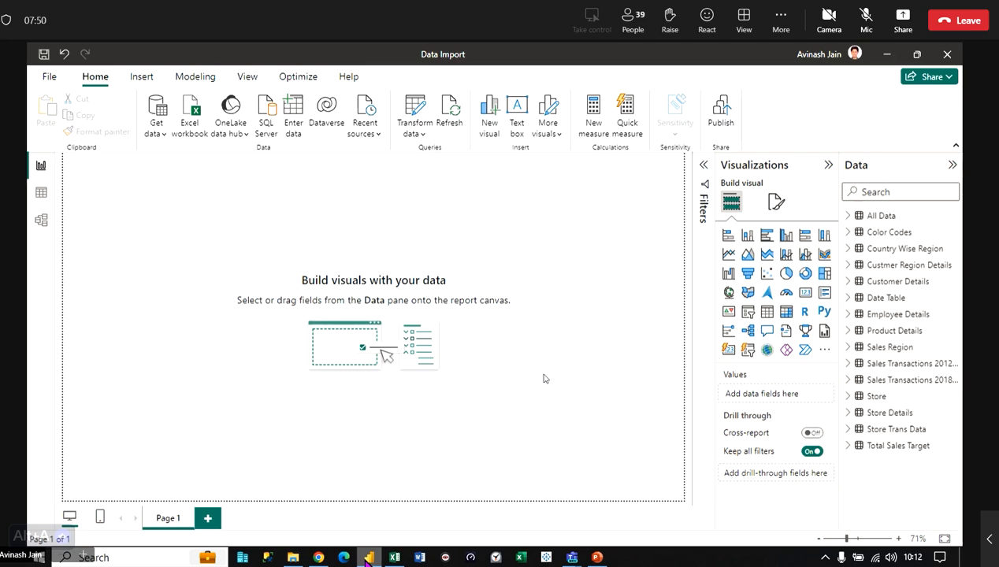
key(alt+Tab)
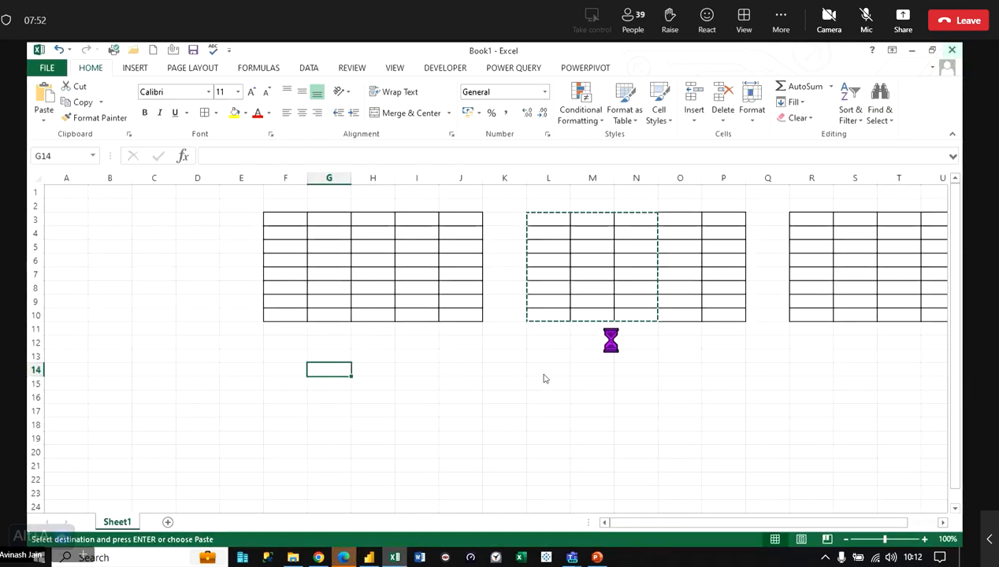
key(alt+F4)
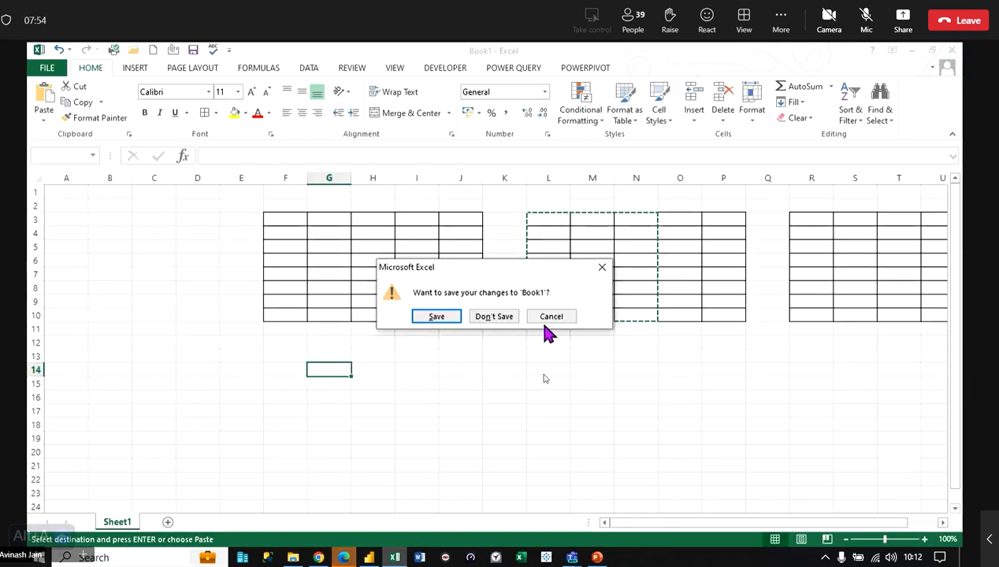
click(545, 317)
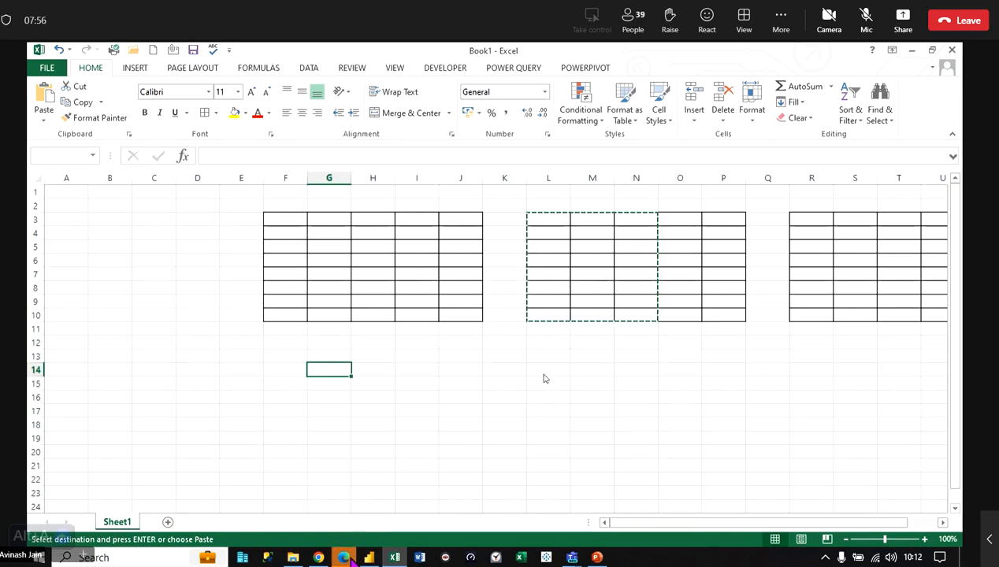
click(383, 556)
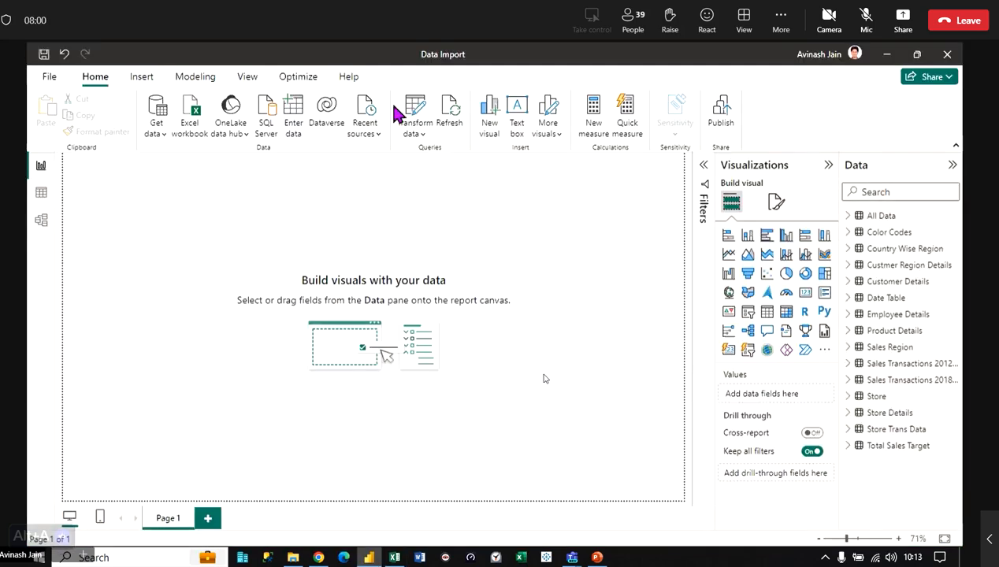
- Open the Power Query Editor and show the append options for the Sales Transactions 2012 to 2017 query
click(413, 115)
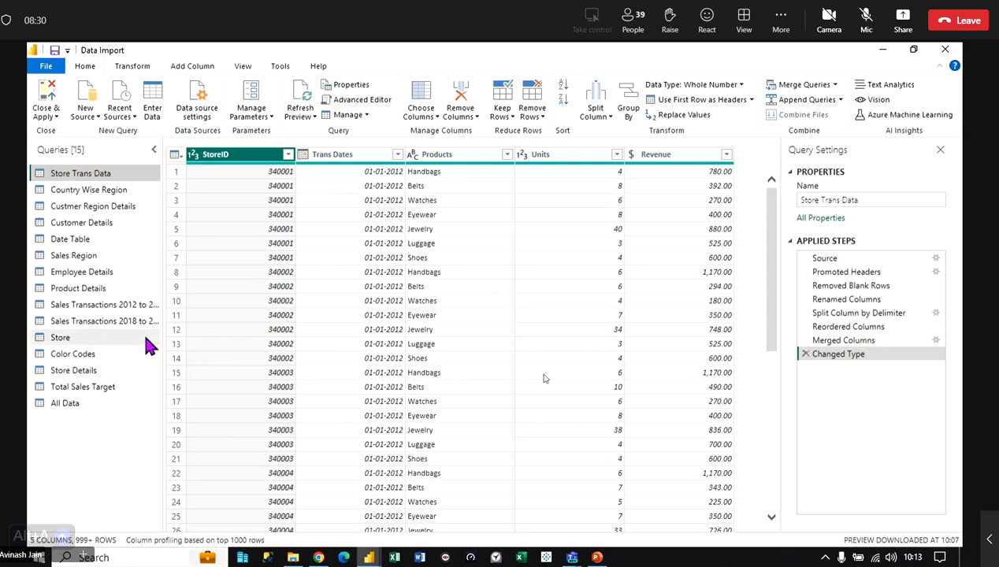
click(118, 304)
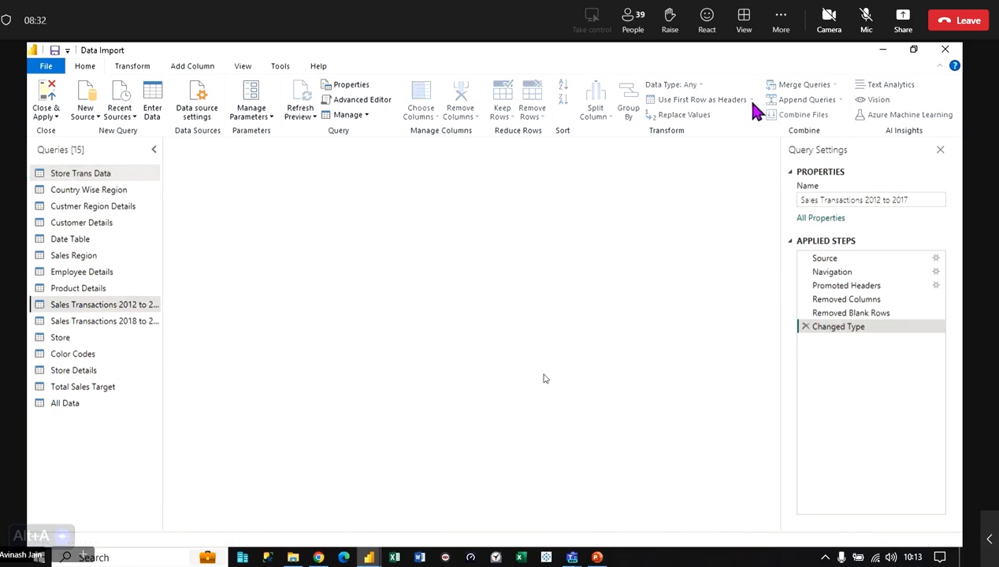
click(839, 100)
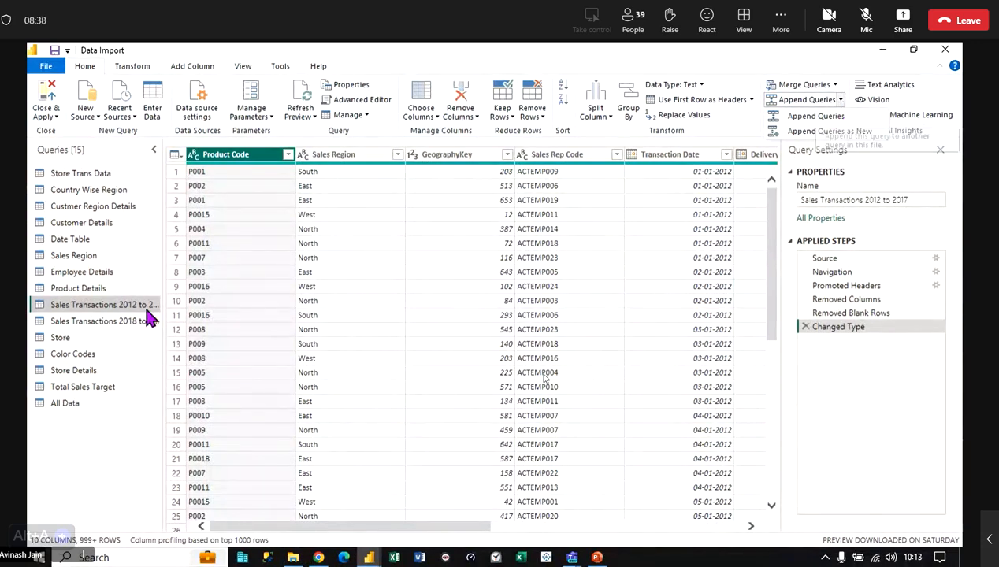
- Delete the All Data query and confirm the deletion
click(70, 404)
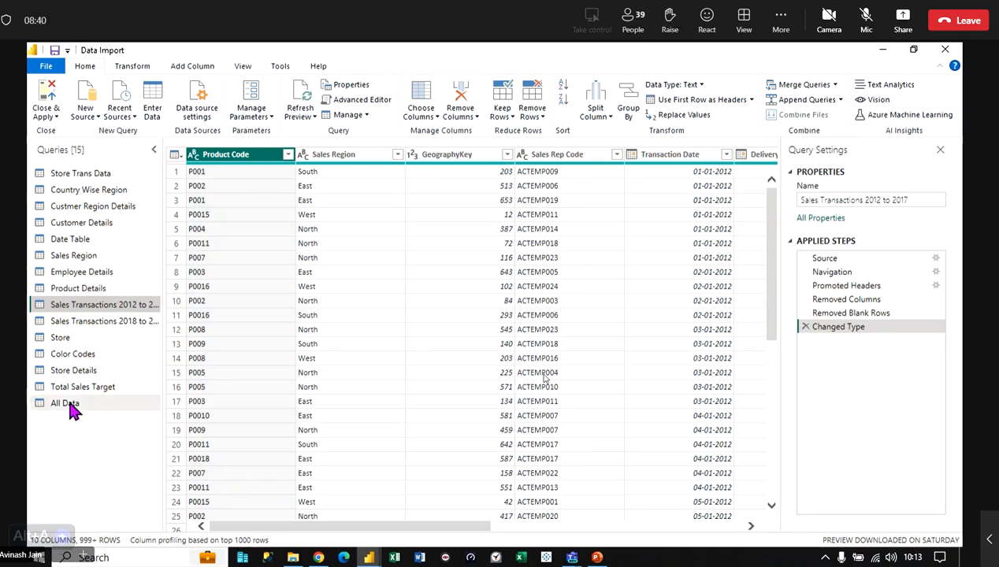
right_click(70, 406)
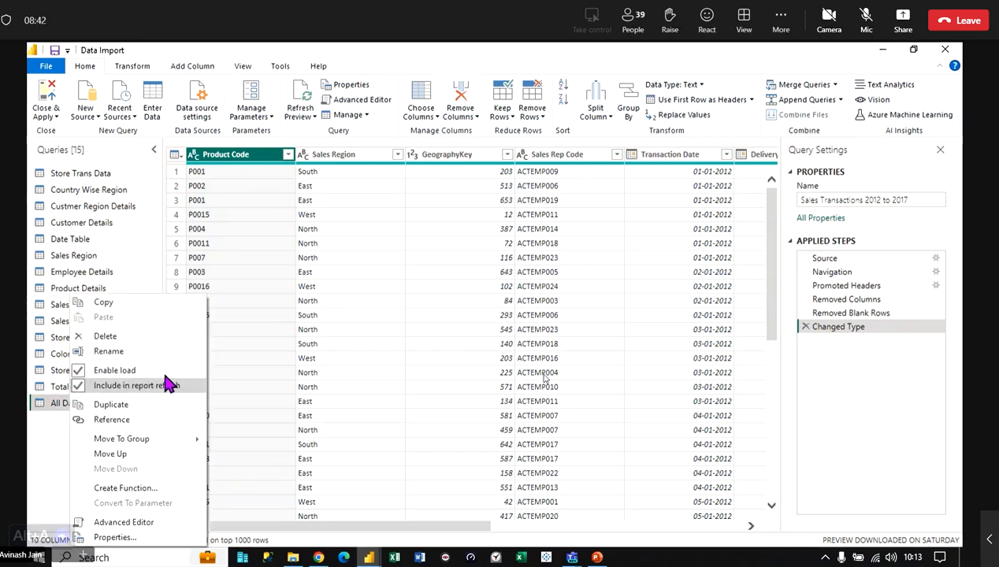
click(131, 337)
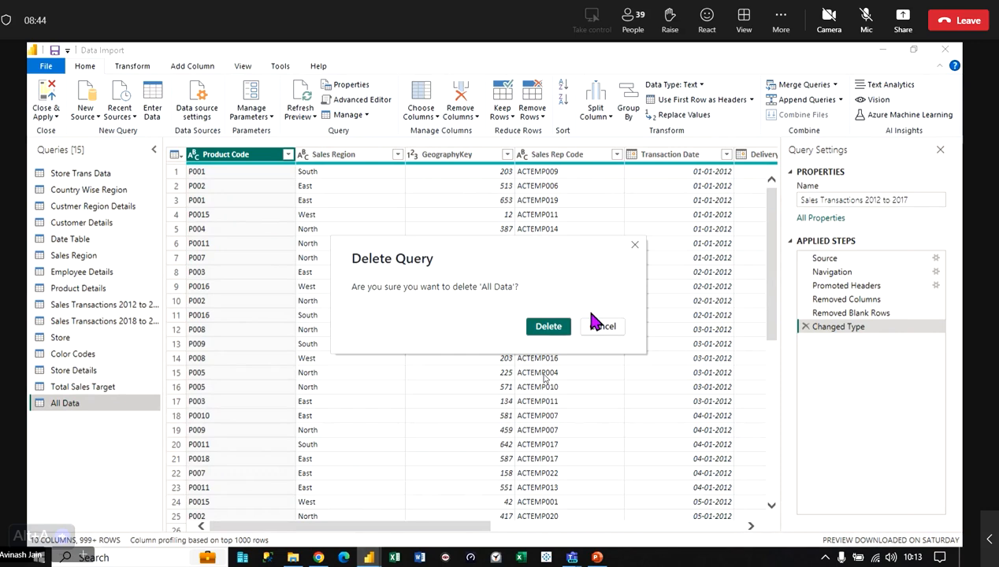
click(555, 329)
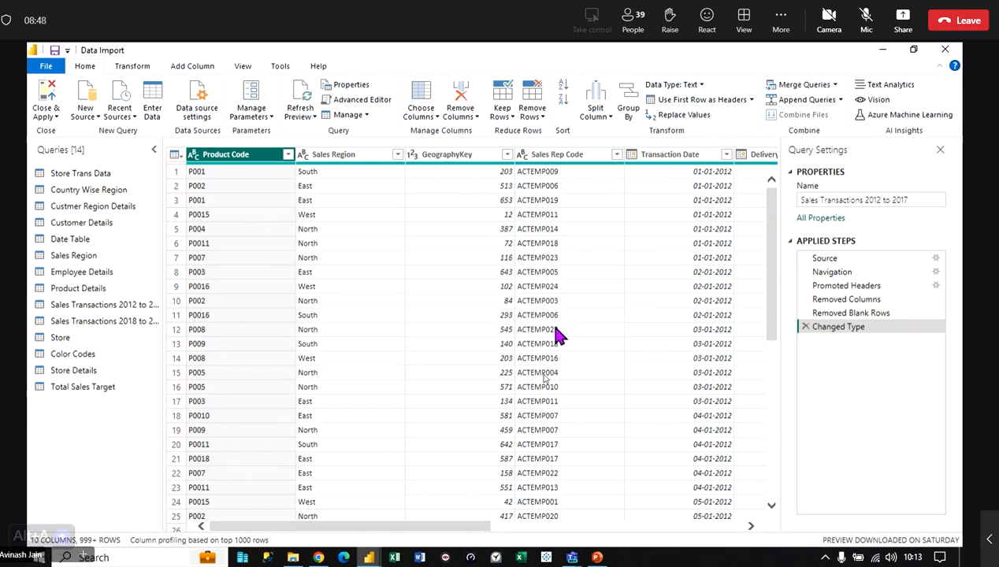
- Examine the append options and compare the columns and rows of Sales Transactions 2012 to 2017 and Sales Transactions 2018 to 2022
click(839, 100)
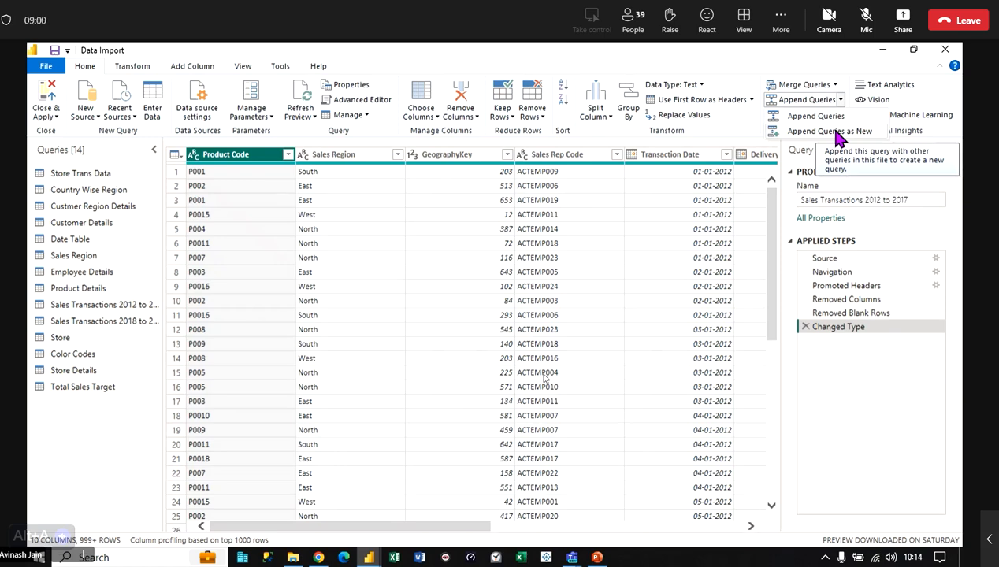
click(126, 305)
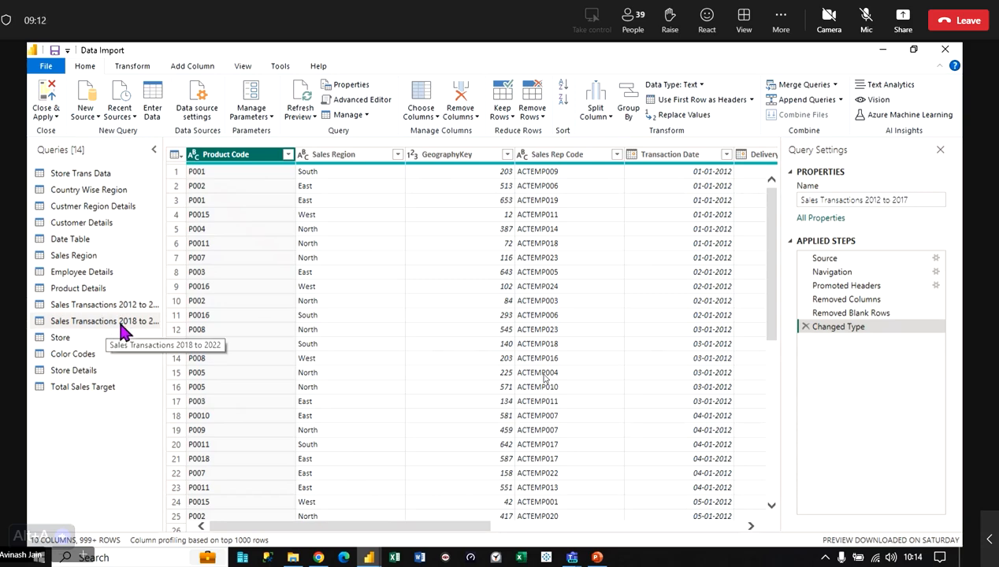
click(121, 324)
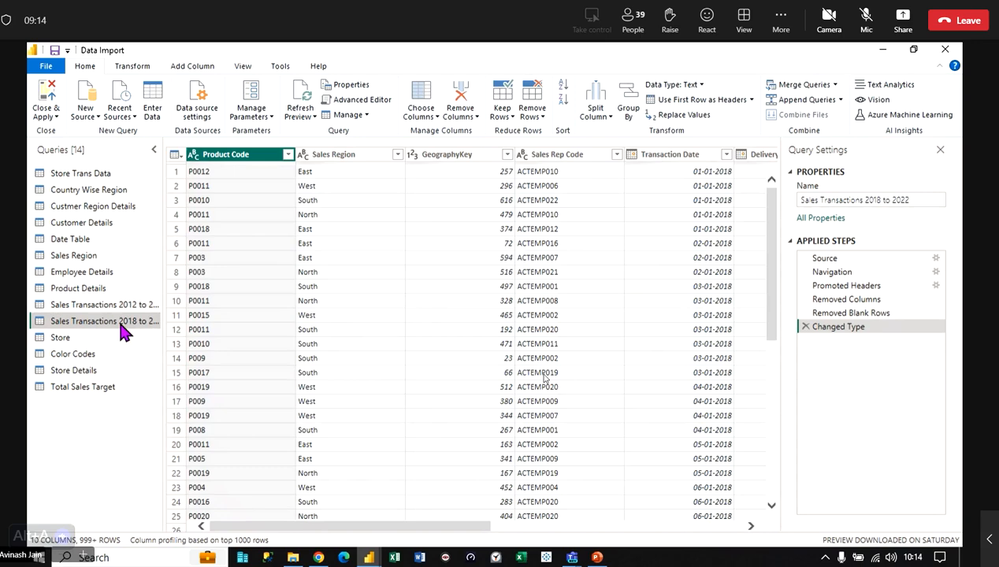
click(126, 308)
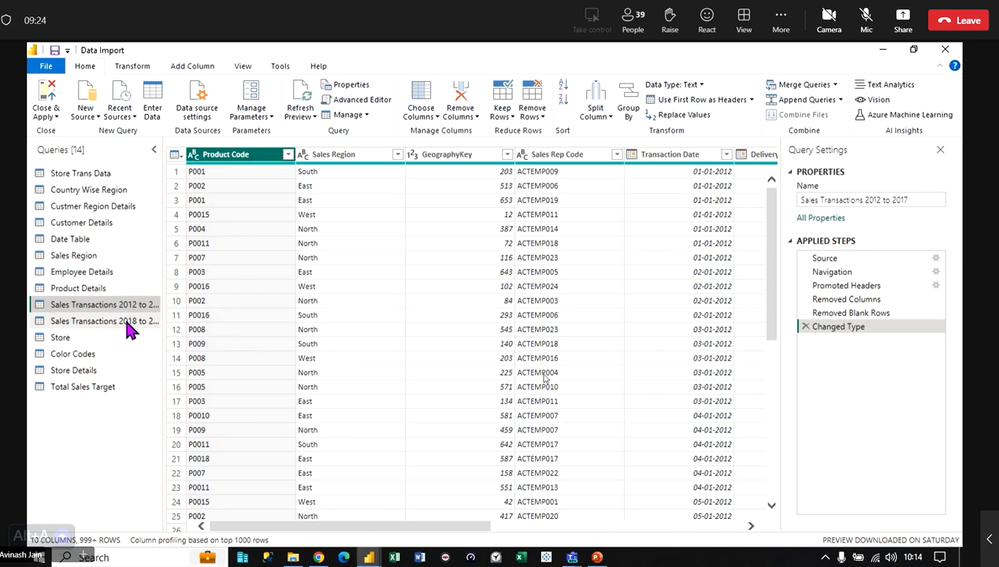
click(129, 323)
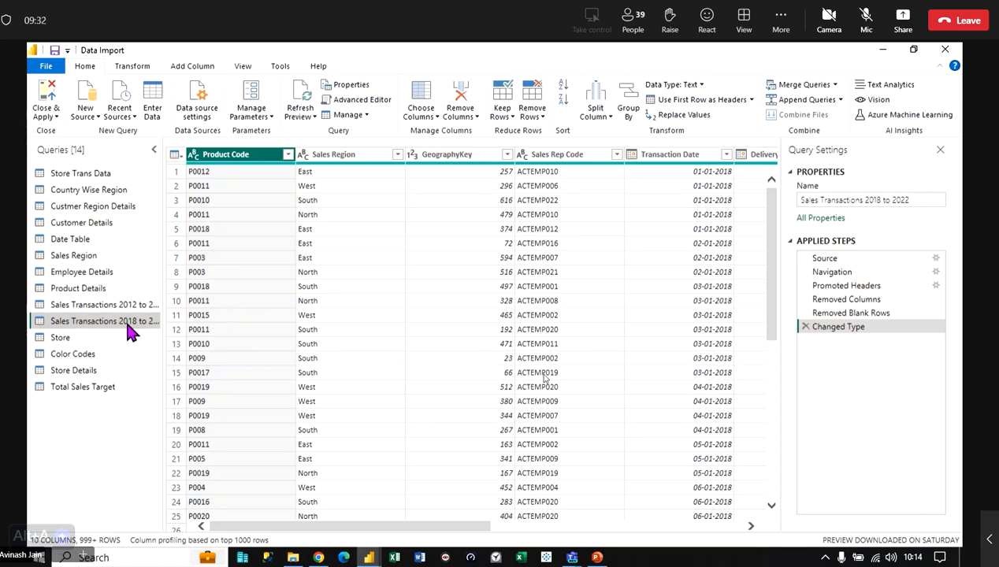
click(124, 306)
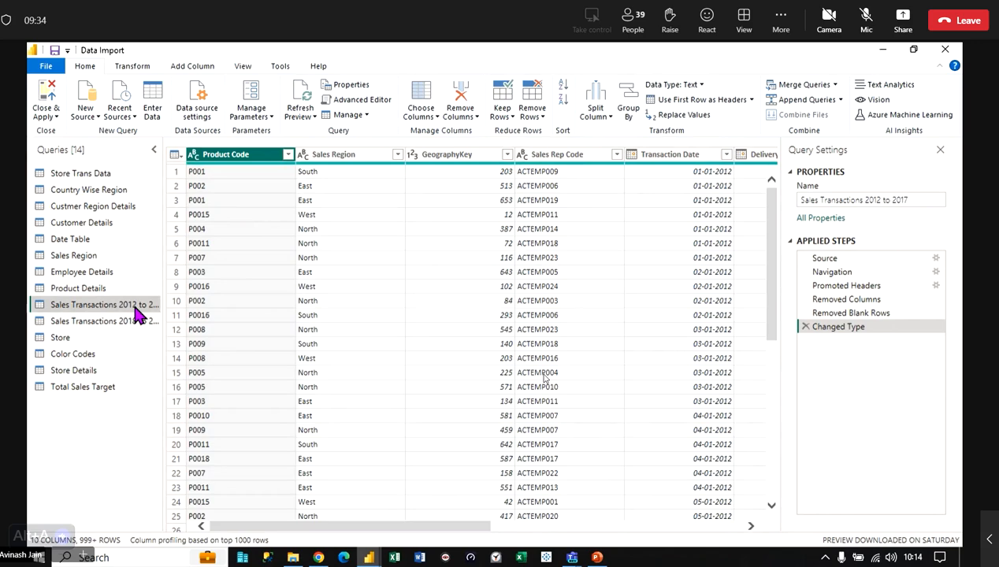
click(133, 321)
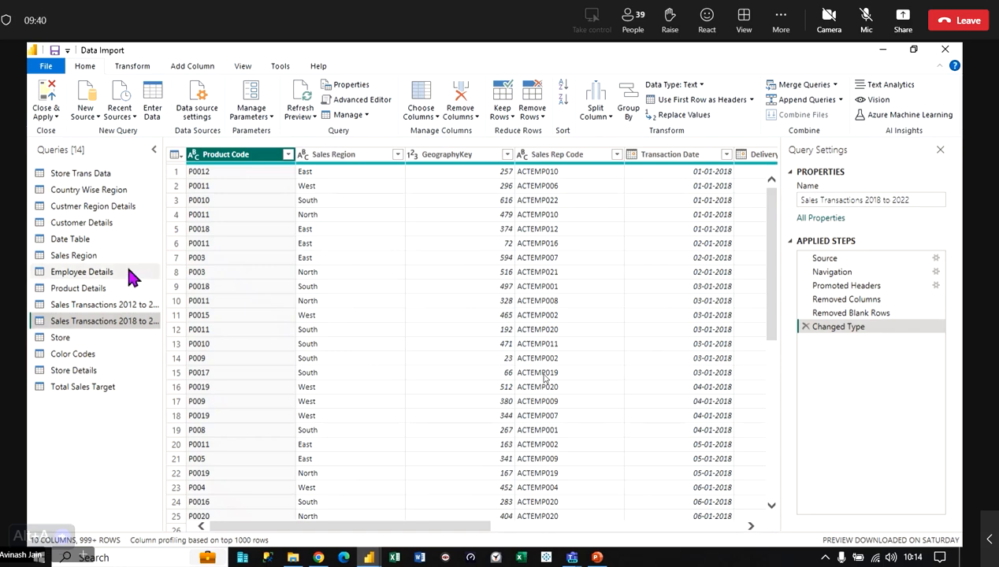
click(134, 307)
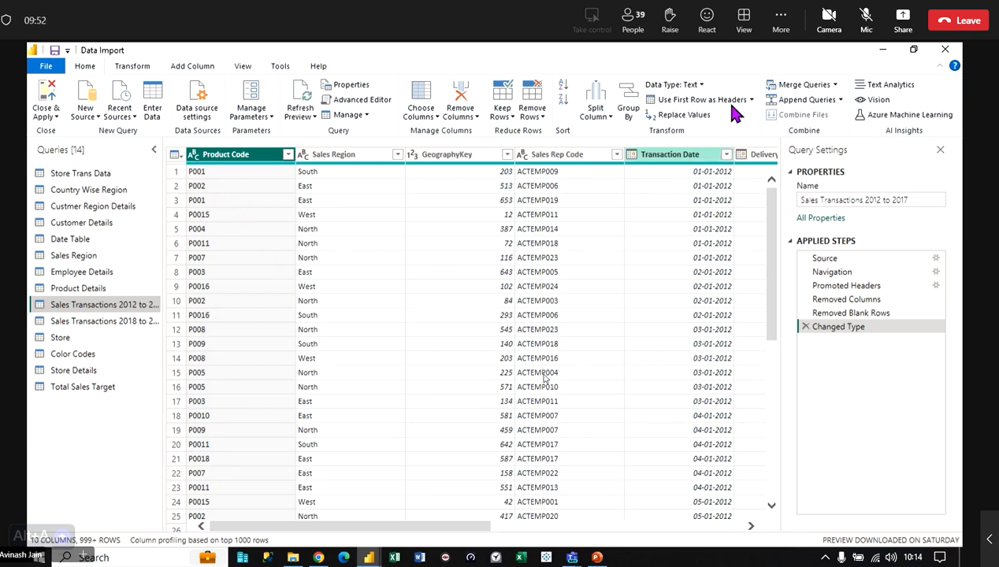
- Append Sales Transactions 2012 to 2017 and Sales Transactions 2018 to 2022 as a new query, using the two-table option
click(841, 100)
click(835, 134)
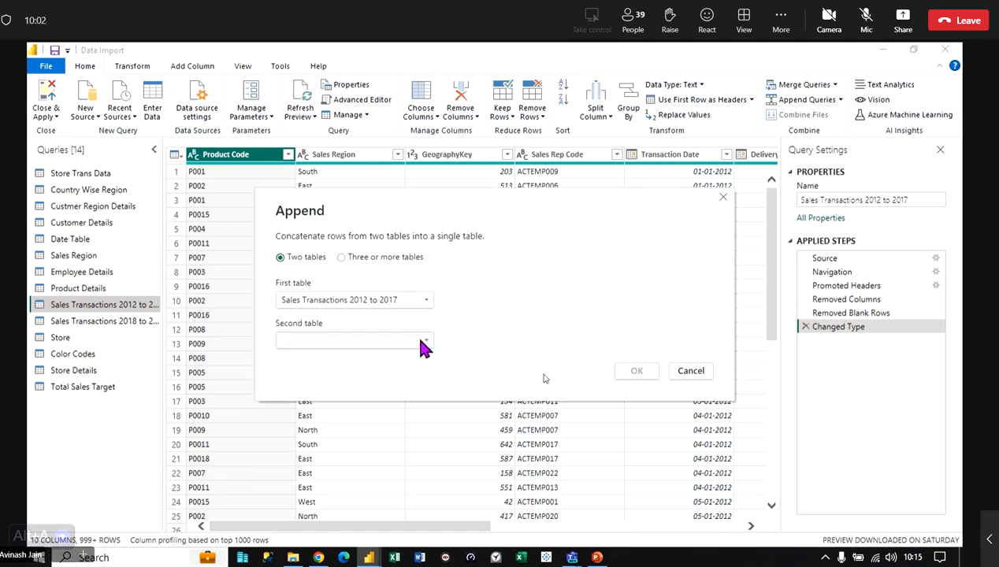
click(423, 342)
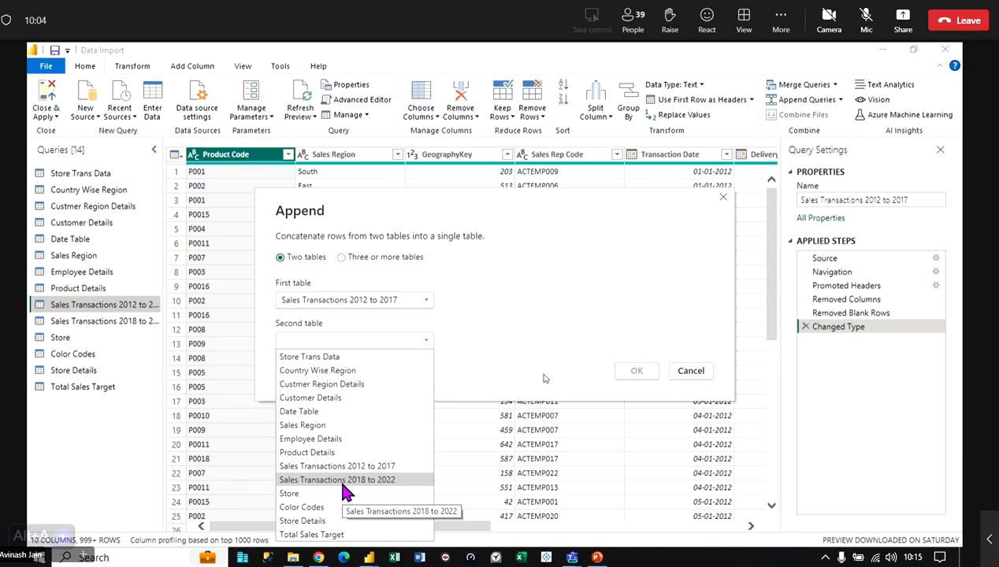
click(380, 482)
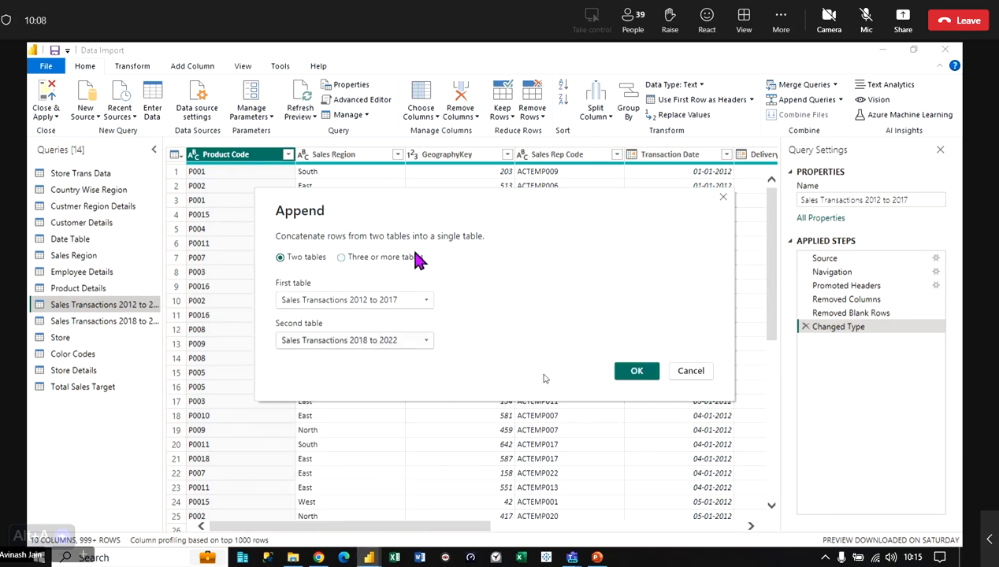
click(340, 257)
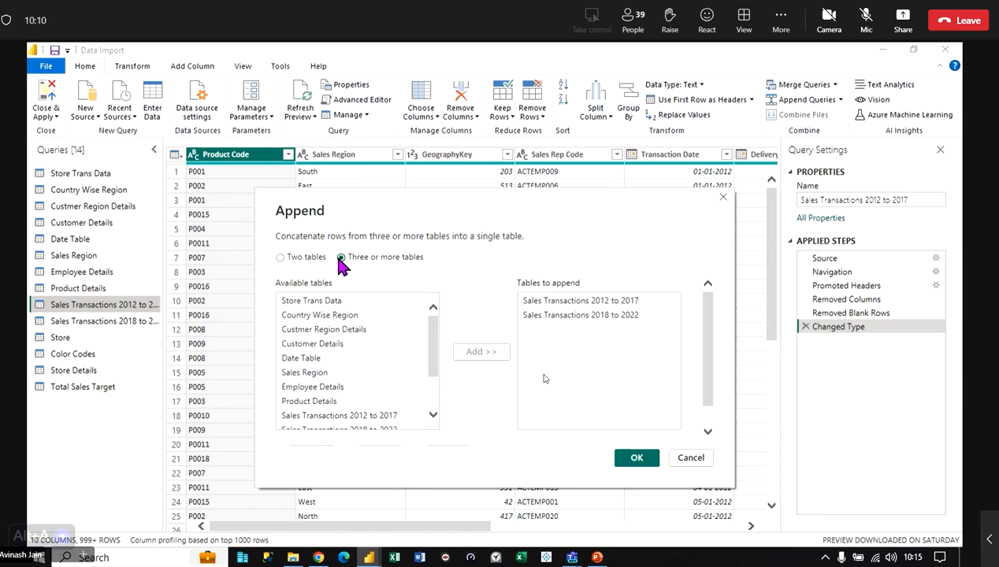
click(326, 372)
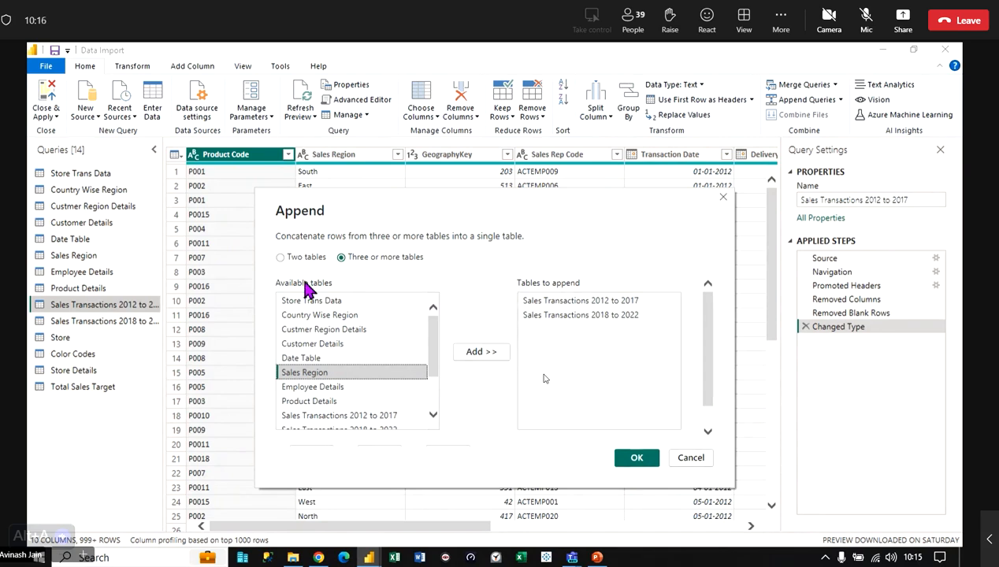
click(290, 260)
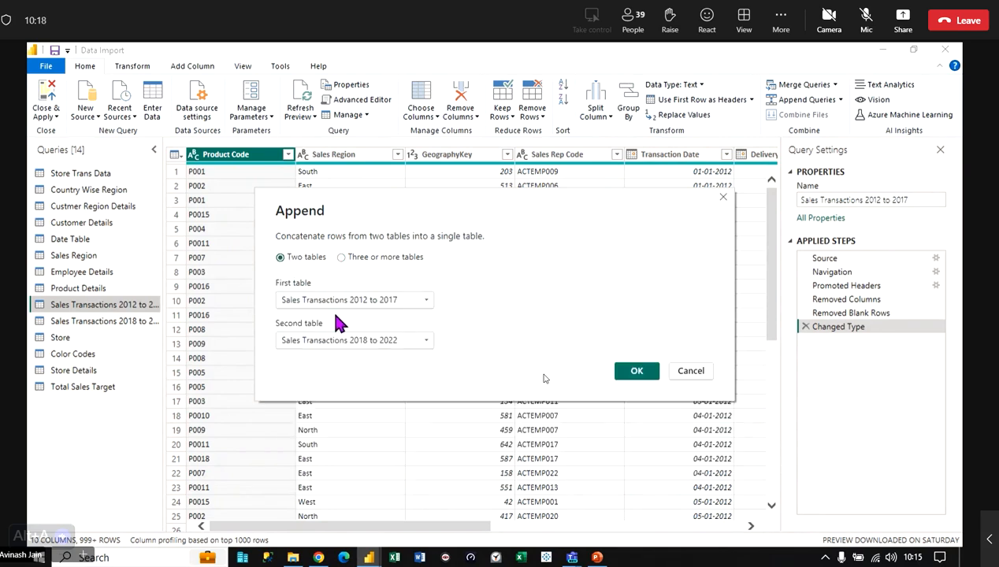
click(638, 371)
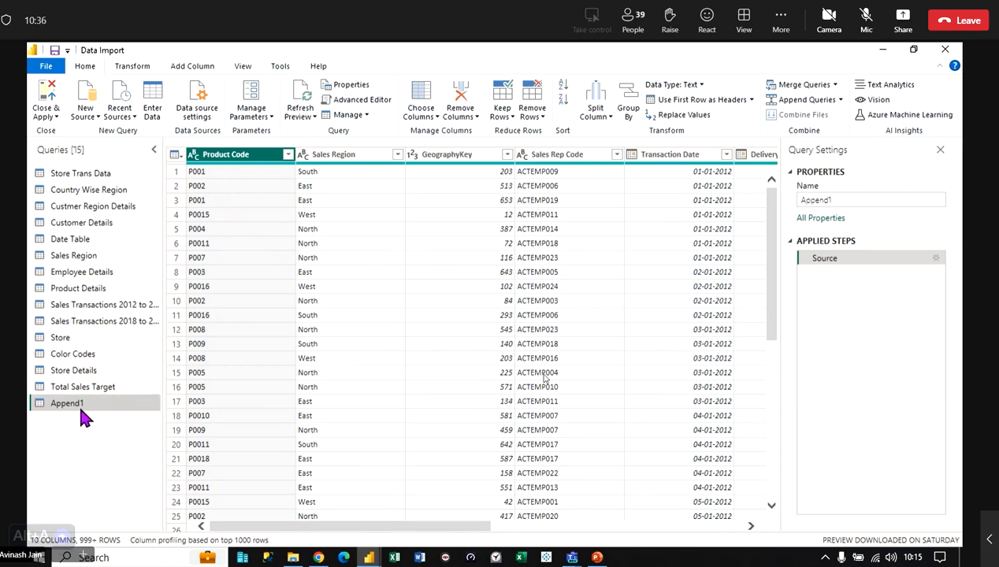
- Rename the appended query as All Data 2012 to 2023
click(859, 200)
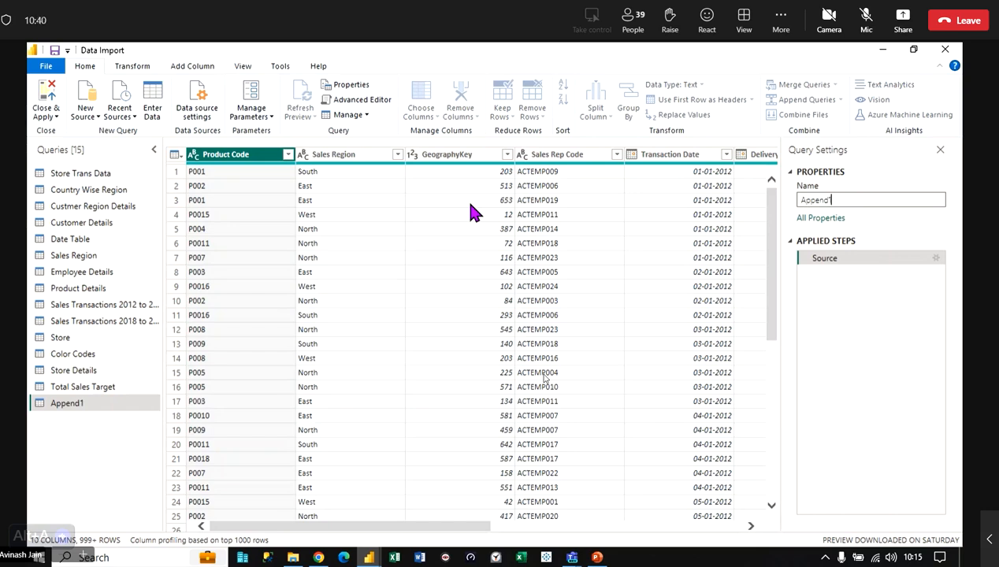
key(BackSpace)
key(BackSpace)
key(BackSpace)
key(BackSpace)
key(BackSpace)
key(BackSpace)
key(BackSpace)
text(Data)
key(Home)
text(All)
key(End)
text(2012 to 2023)
key(Return)
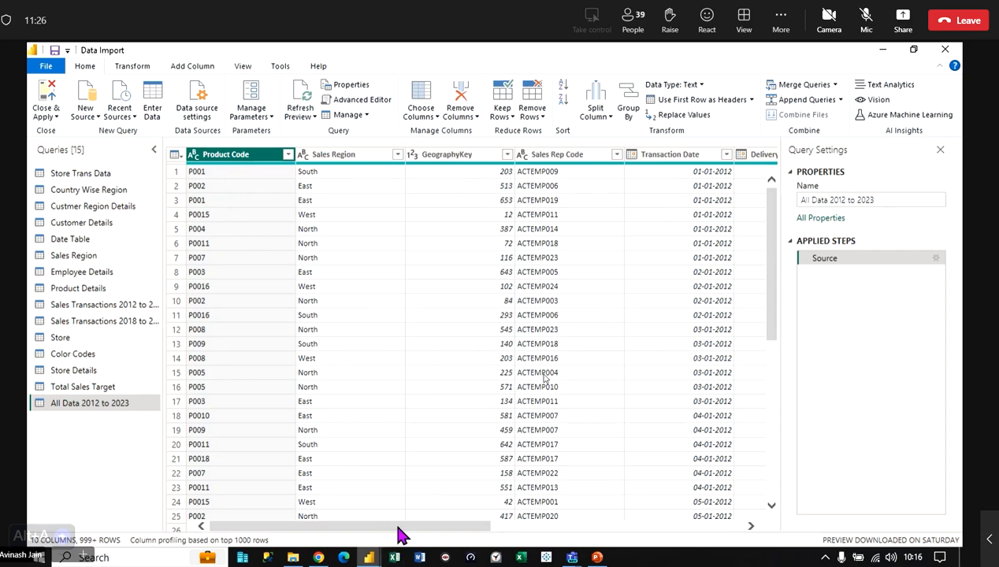
- Review the remaining columns of All Data 2012 to 2023 and apply the query changes without closing the editor
drag(397, 528, 650, 527)
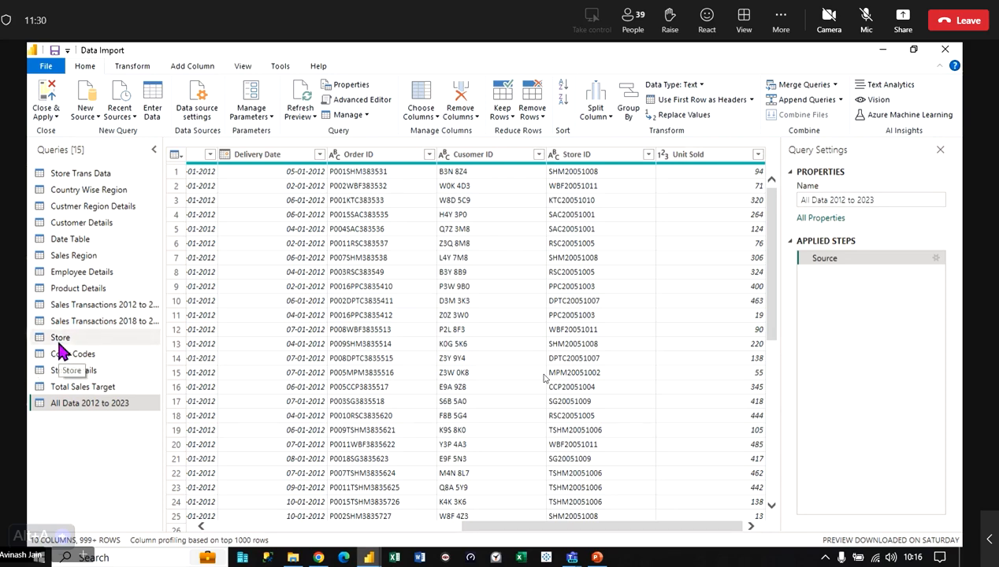
click(45, 115)
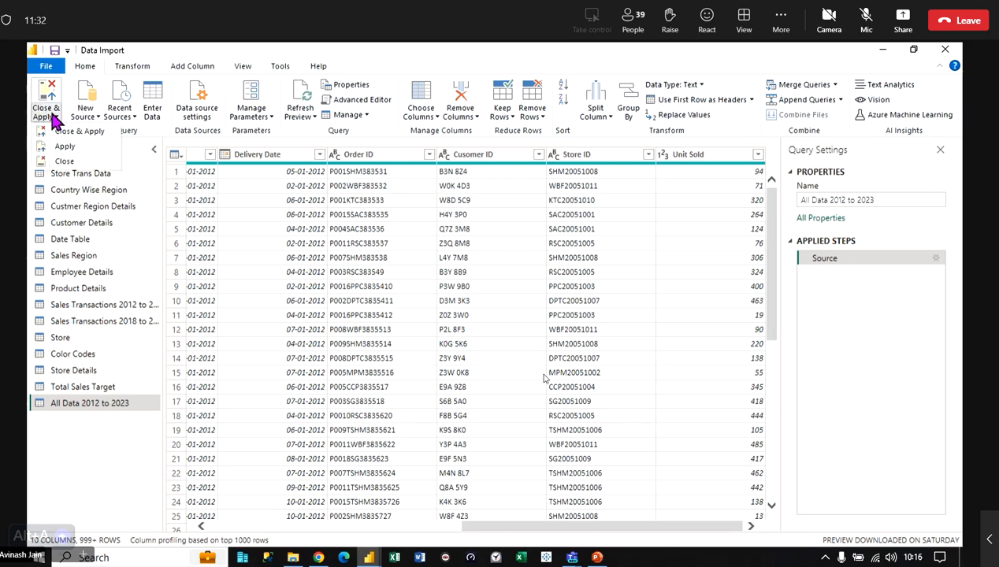
click(62, 148)
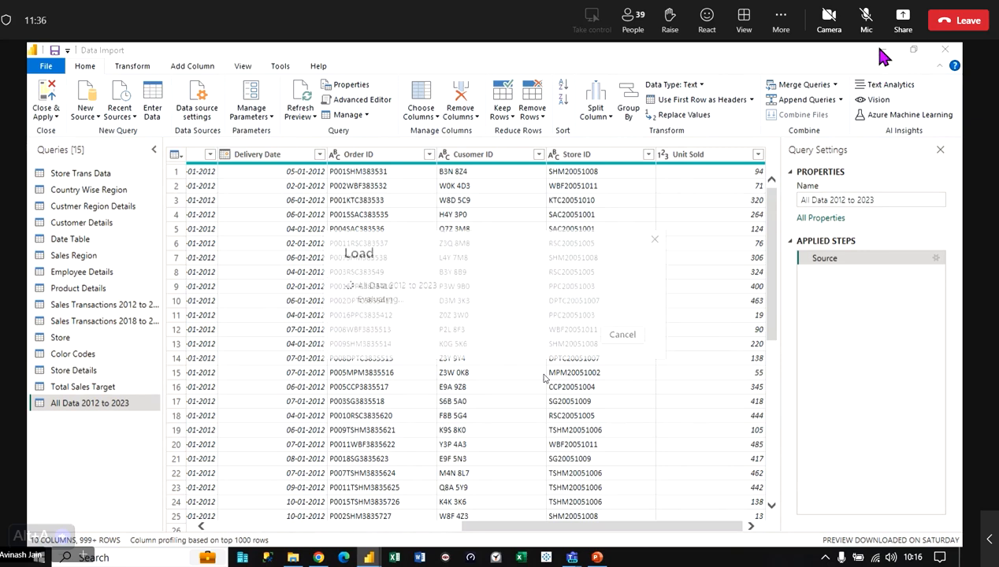
- Switch to the report window and check the data list for the All Data 2012 to 2023 table
mouse_move(369, 557)
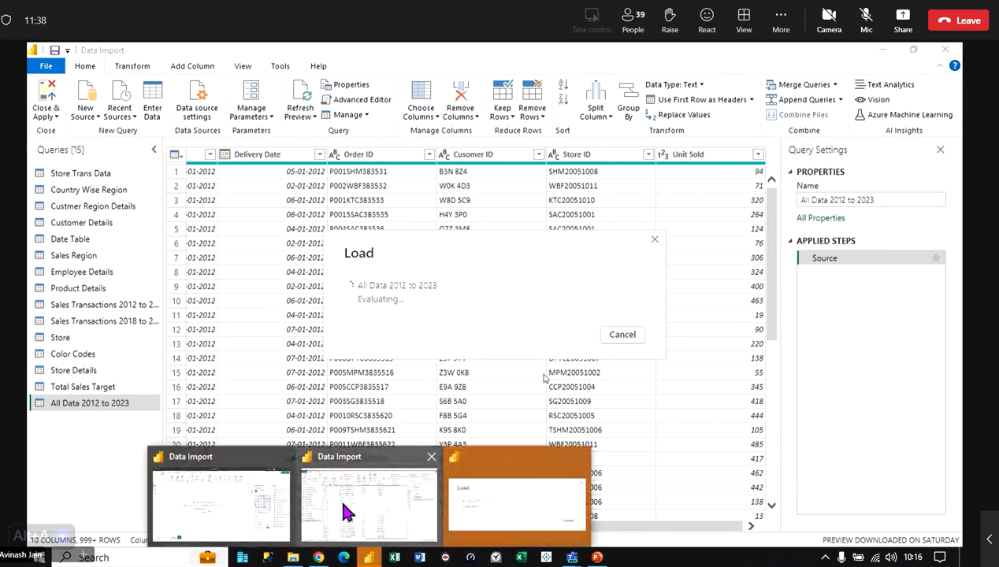
click(239, 497)
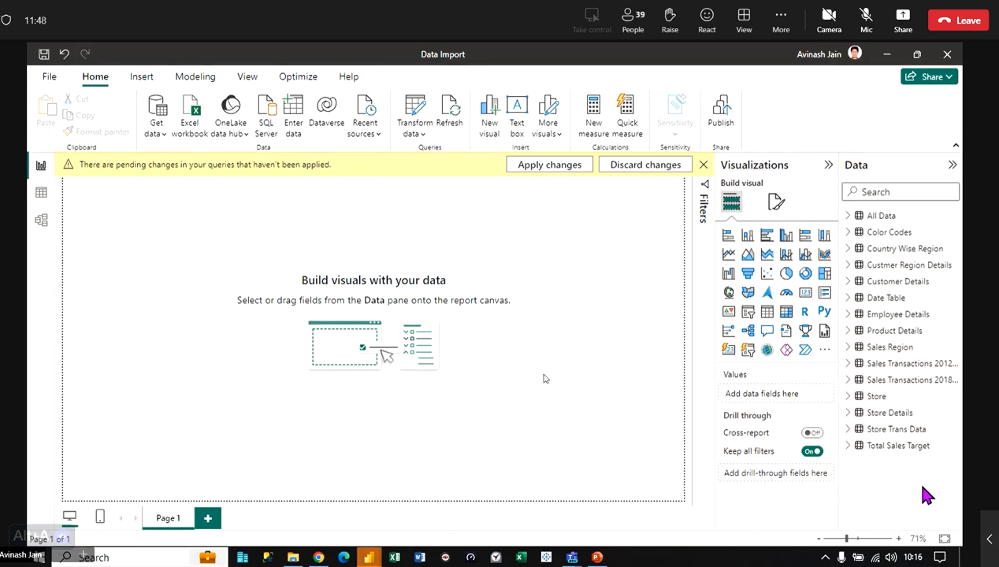
key(alt+Tab)
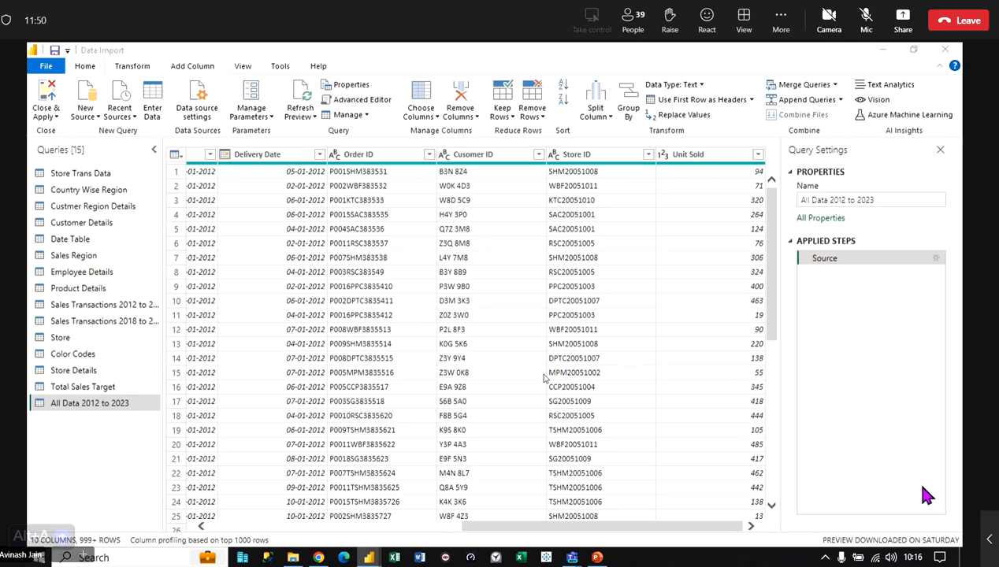
mouse_move(361, 553)
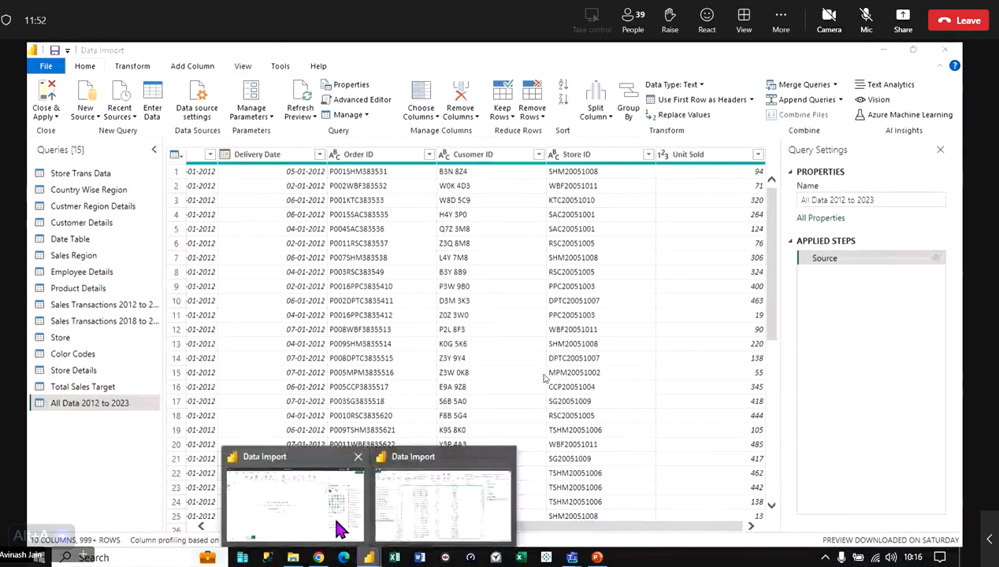
click(335, 526)
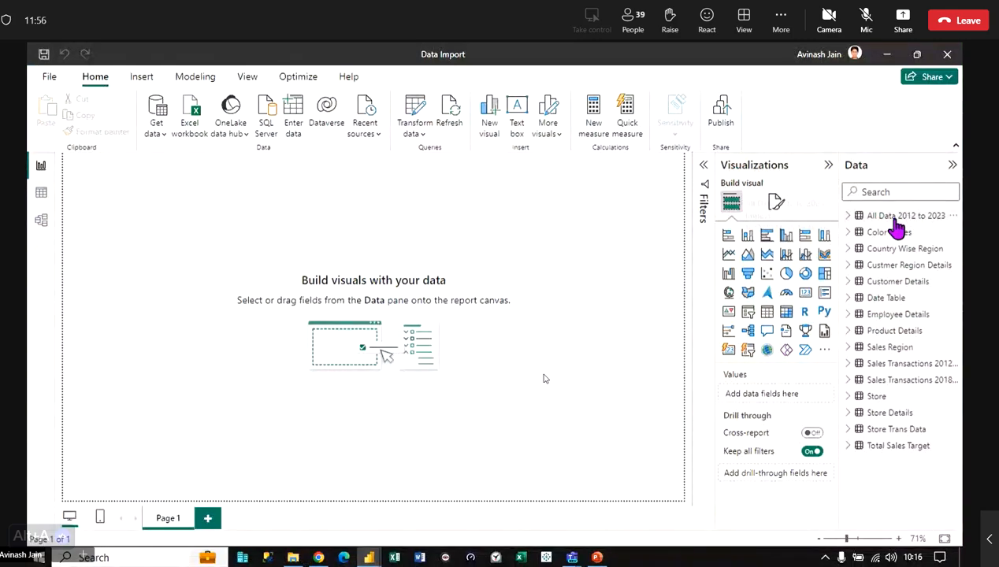
mouse_move(896, 226)
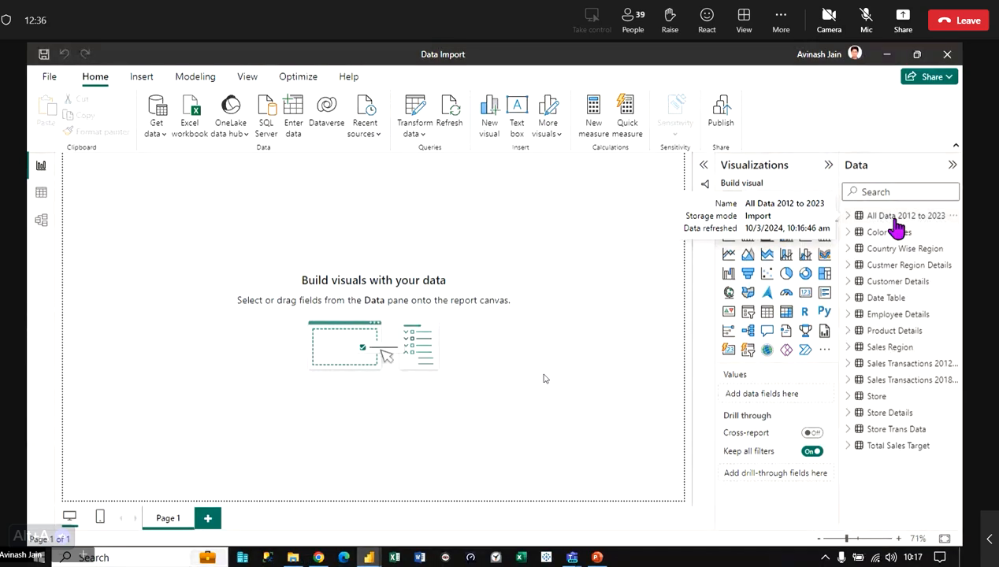
click(896, 220)
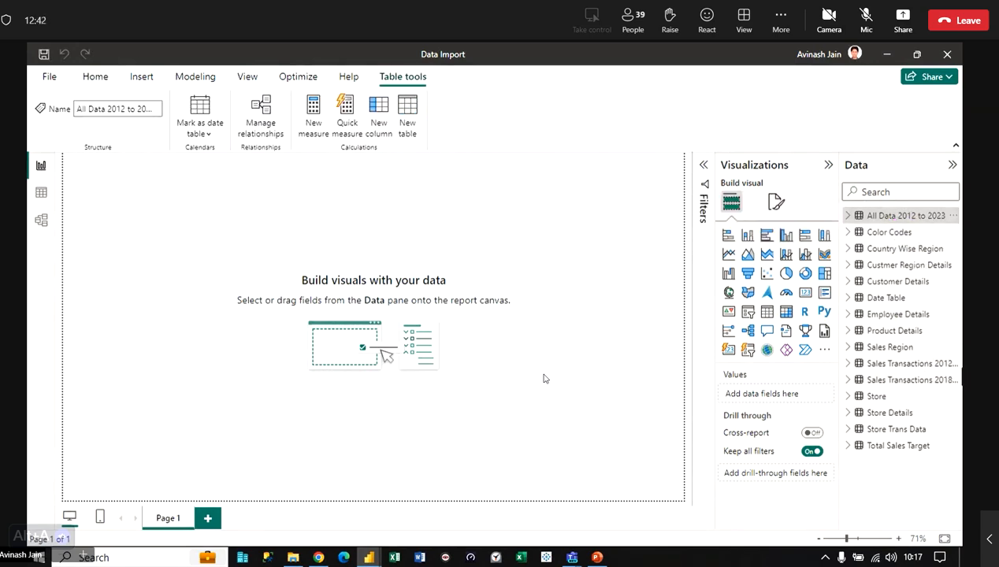
mouse_move(937, 388)
- Return to the query editor and disable load for Sales Transactions 2012 to 2017, accepting its removal from the report
mouse_move(370, 557)
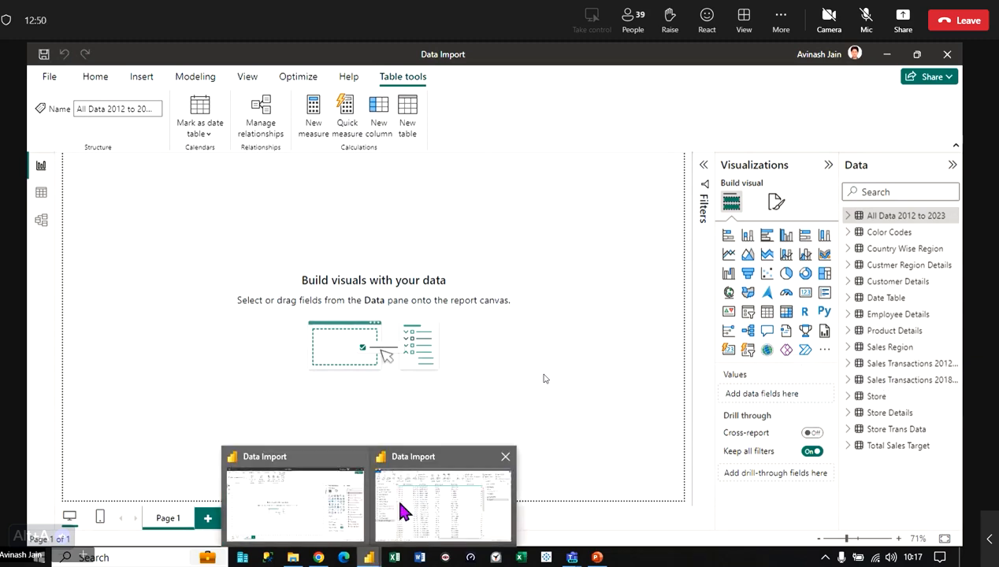
click(455, 466)
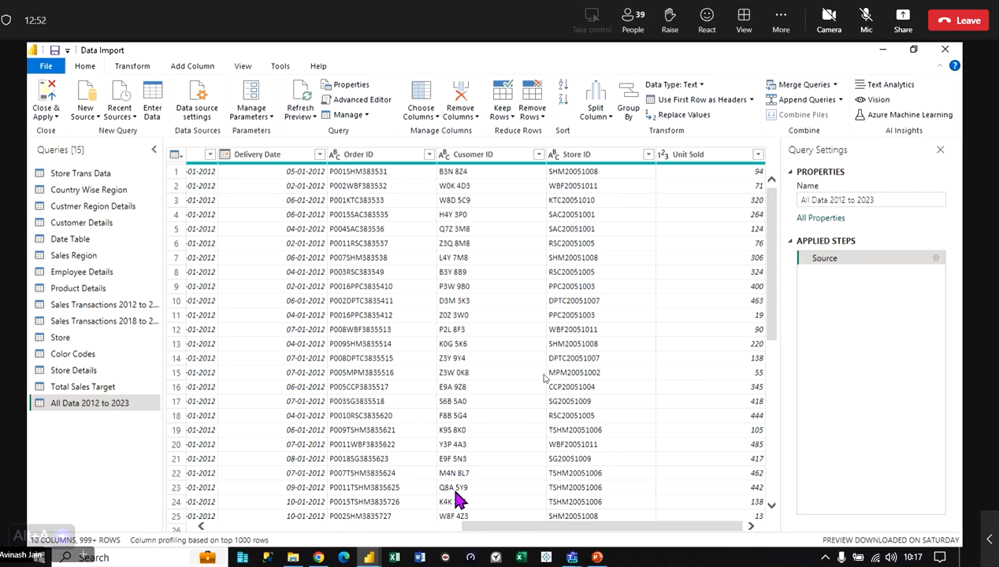
click(122, 304)
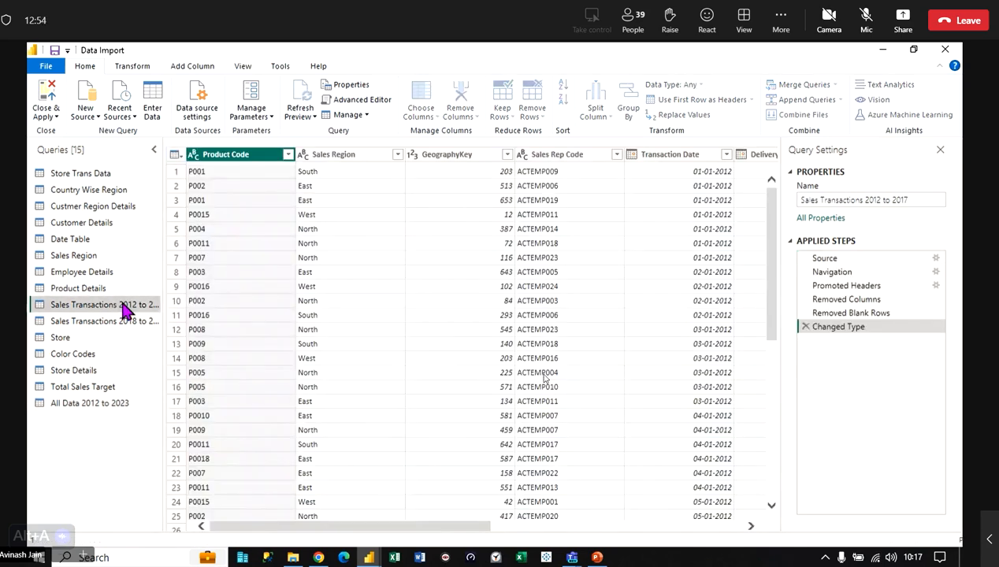
right_click(123, 304)
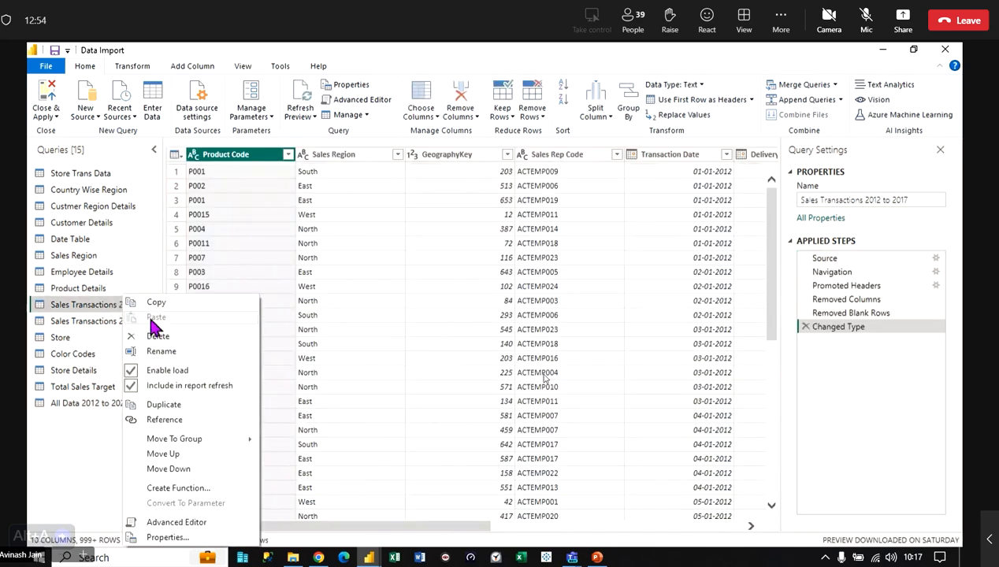
click(180, 372)
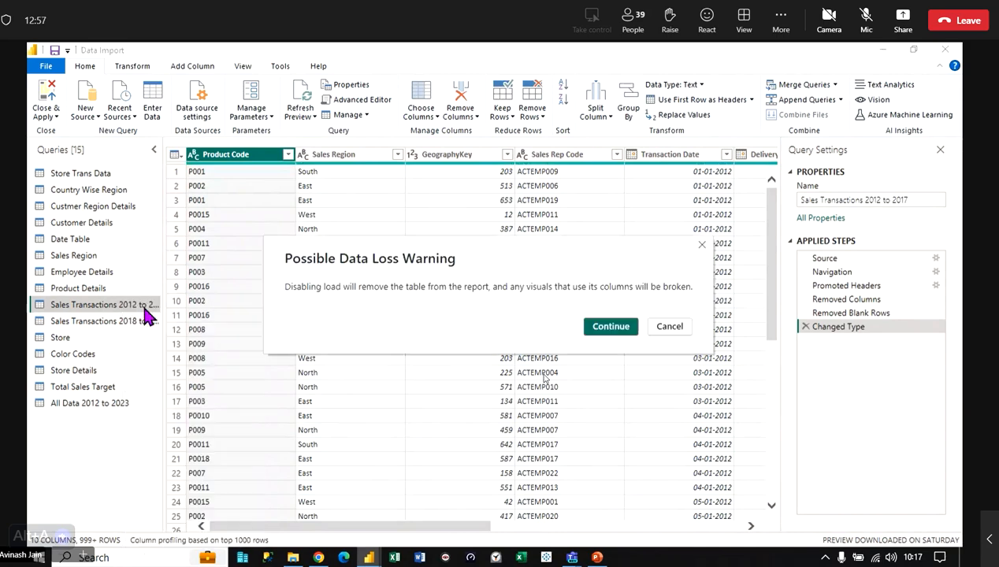
click(622, 326)
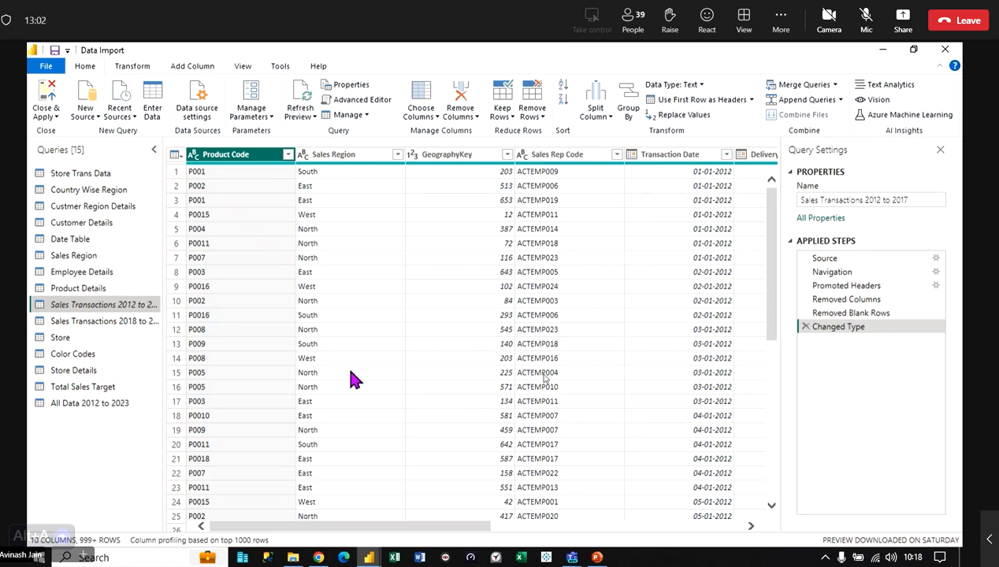
- Disable load for the Sales Transactions 2018 to 2022 query, accepting its removal from the report
click(111, 321)
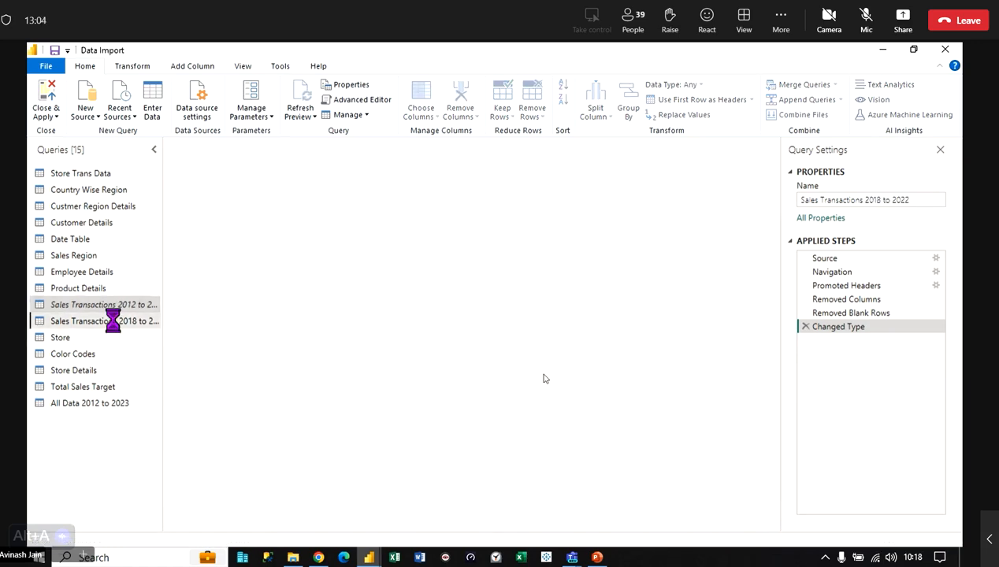
right_click(114, 322)
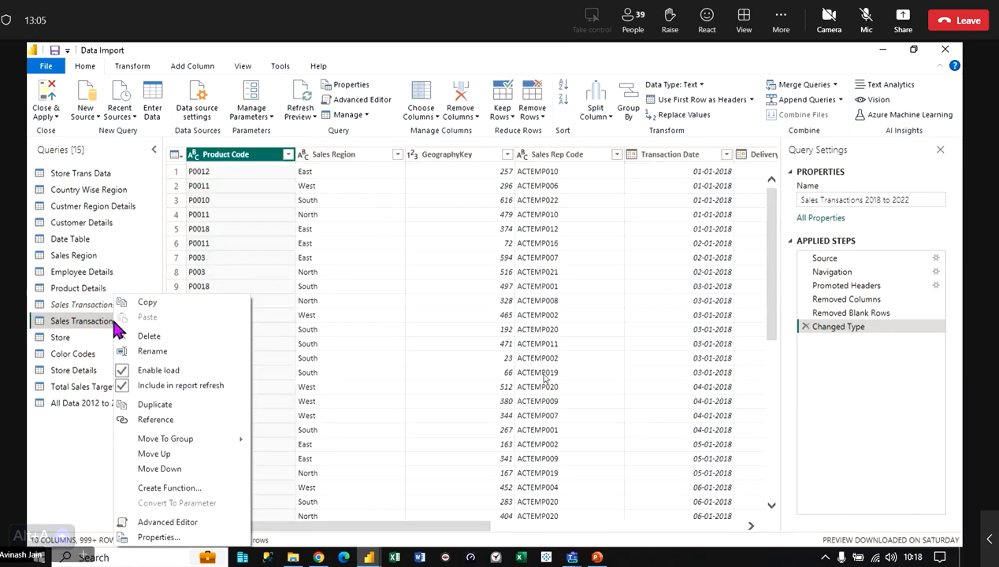
click(158, 371)
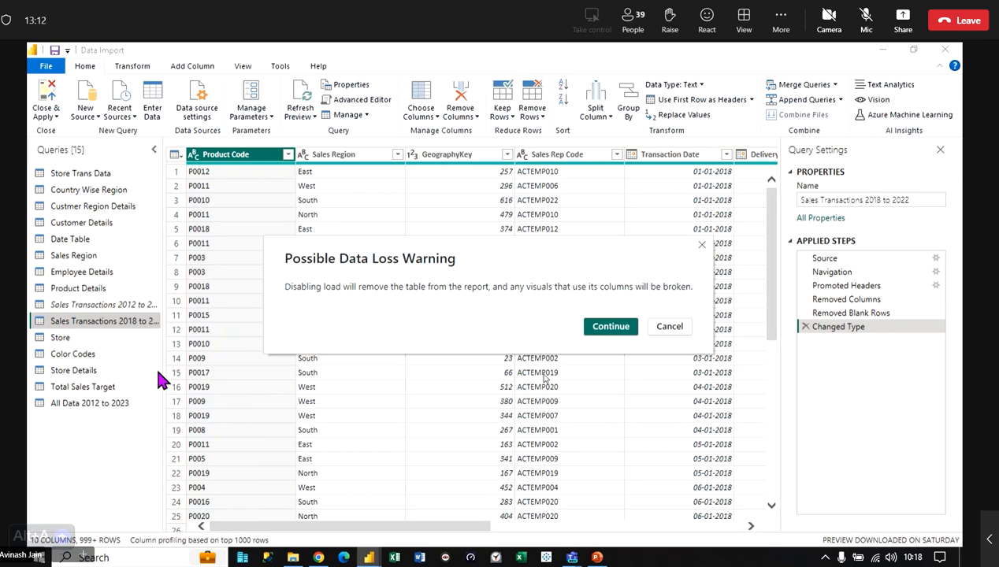
click(616, 329)
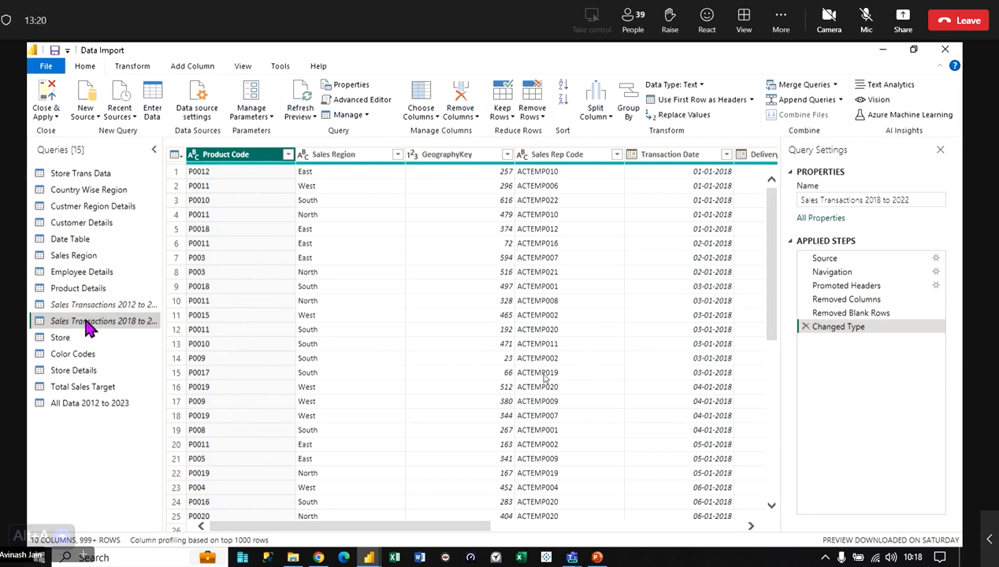
- Apply the query changes without closing the editor and check the table list in the report window
click(47, 115)
click(71, 151)
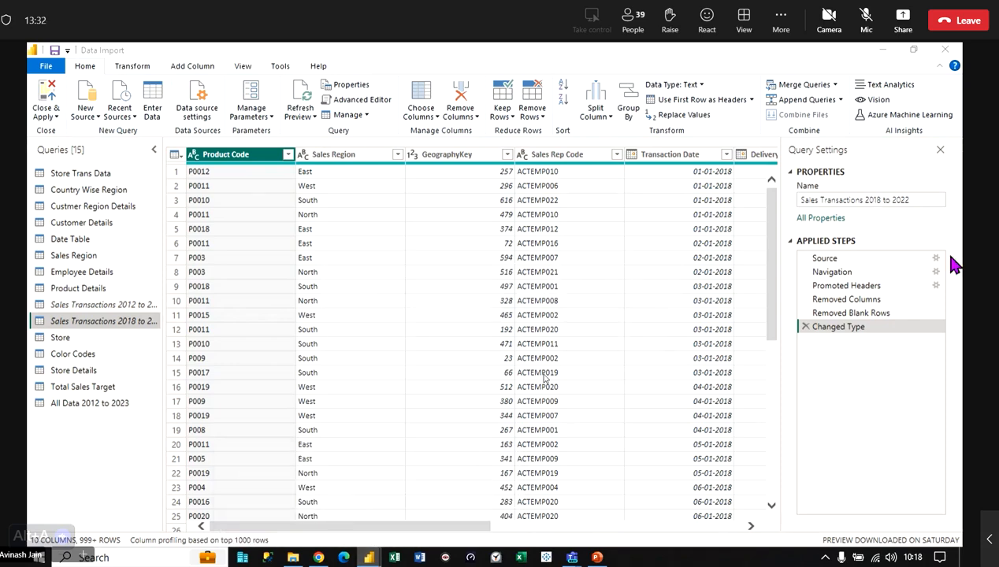
key(alt+Tab)
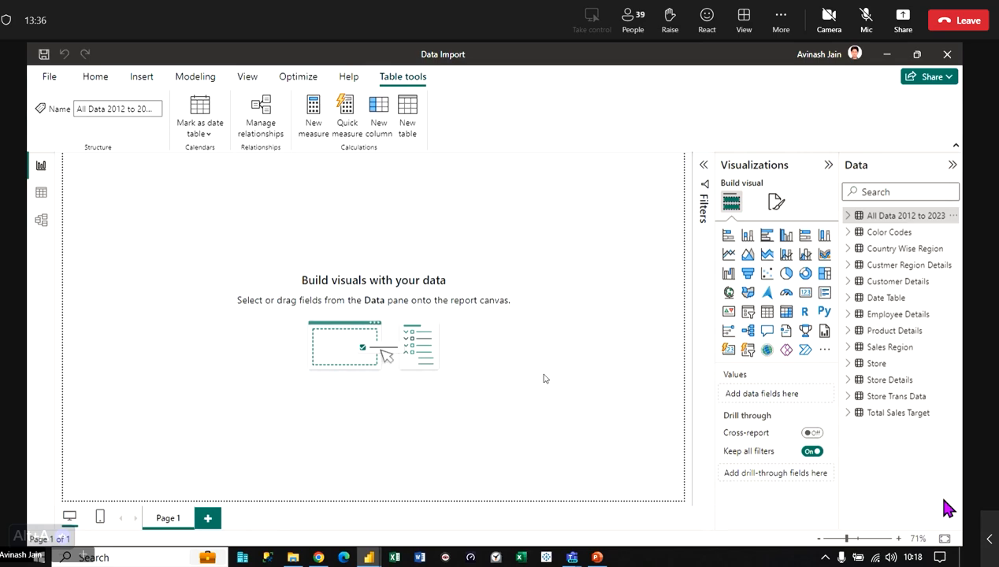
- Return to the query editor and review the columns of Product Details and All Data 2012 to 2023
mouse_move(369, 557)
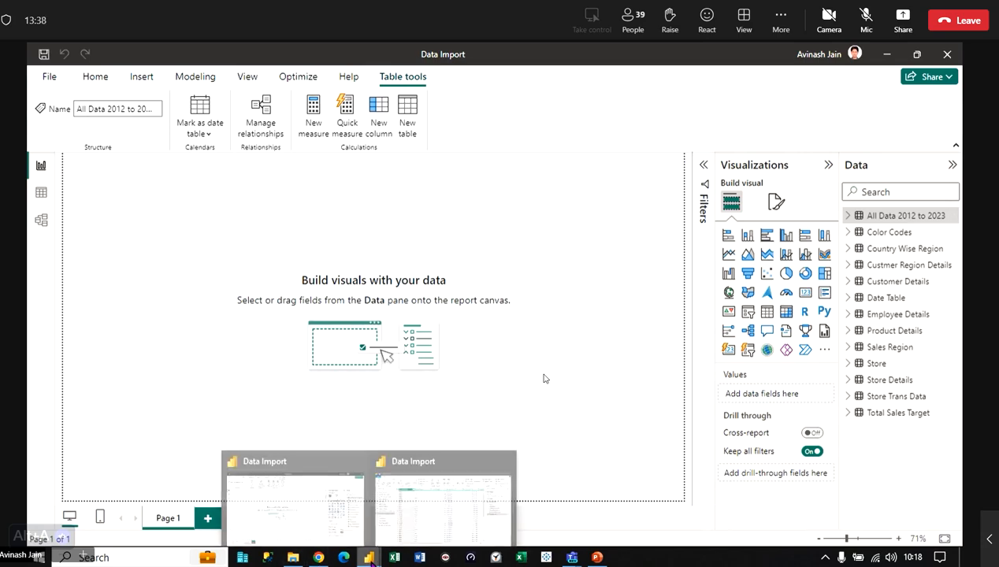
click(439, 512)
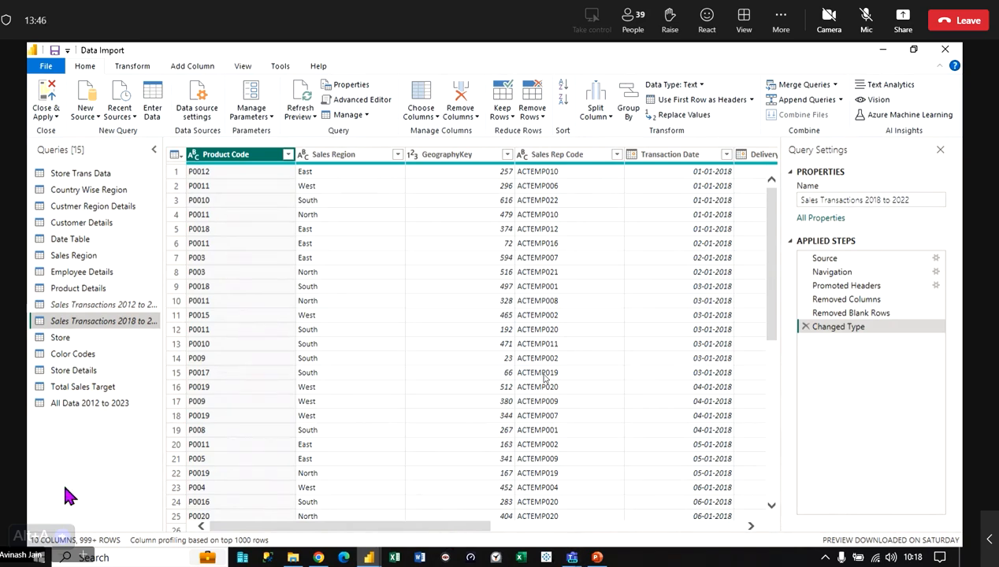
click(78, 288)
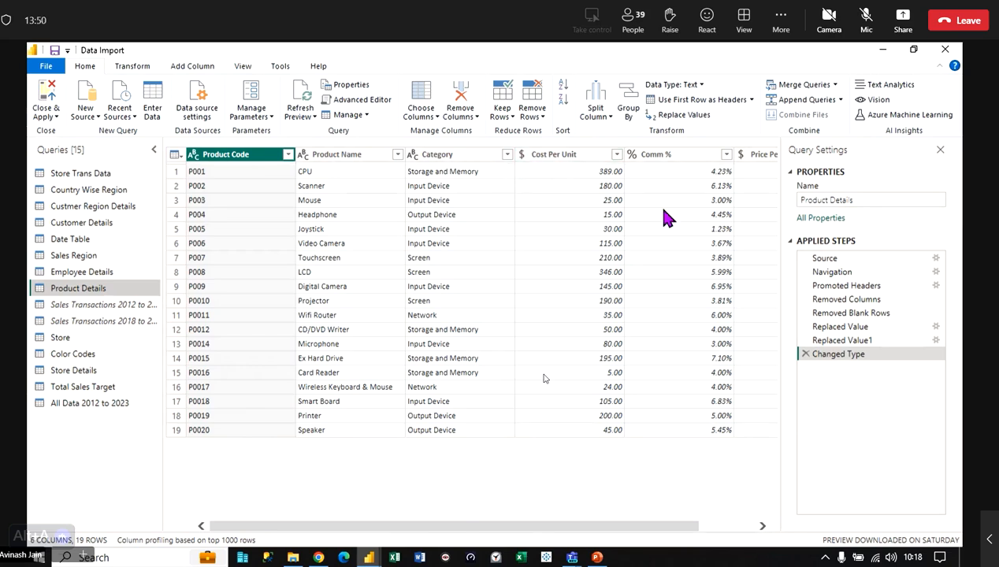
drag(574, 532, 632, 532)
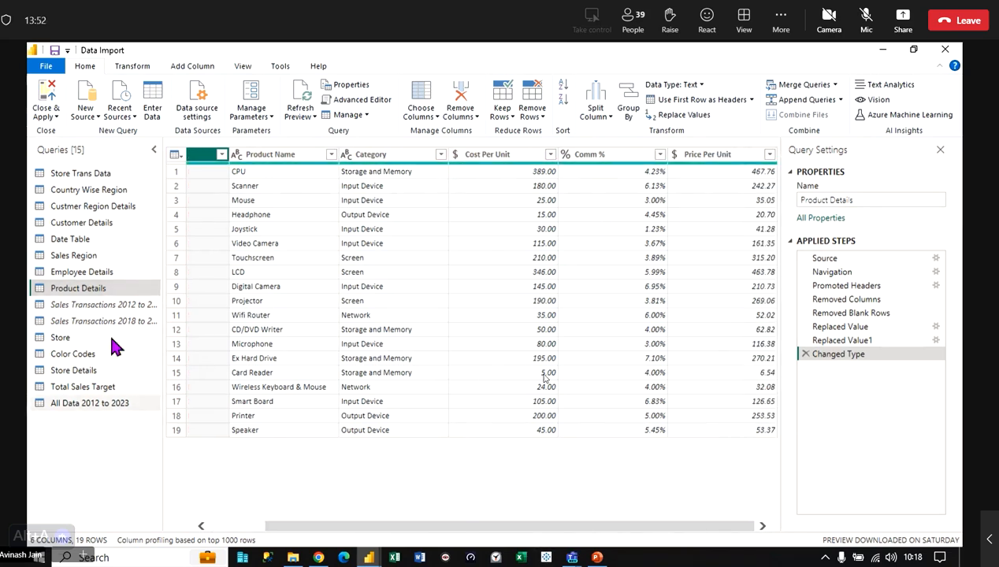
click(86, 406)
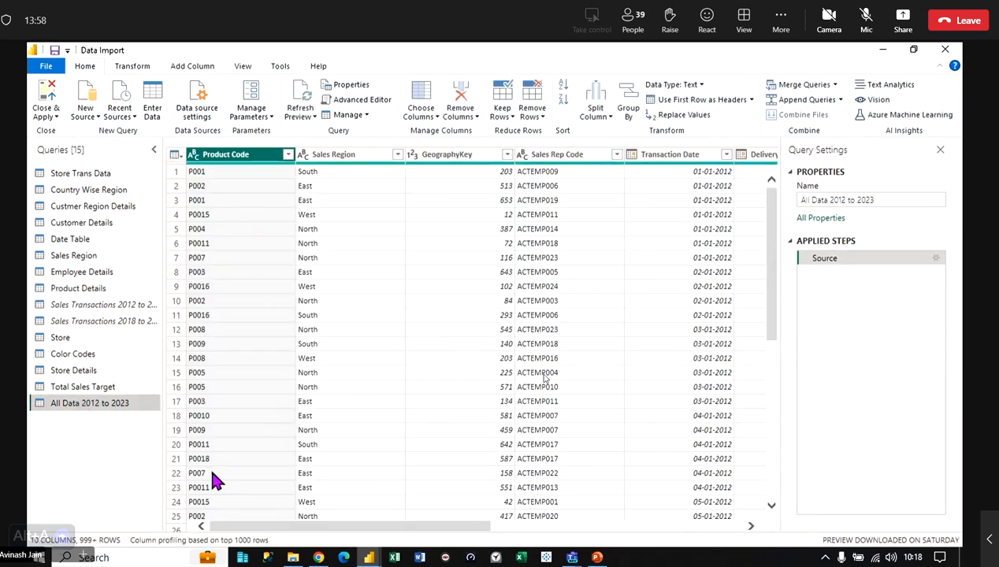
- Move Sales Transactions 2012 to 2017 and Sales Transactions 2018 to 2022 into a new query group named Hidden Tables
click(124, 317)
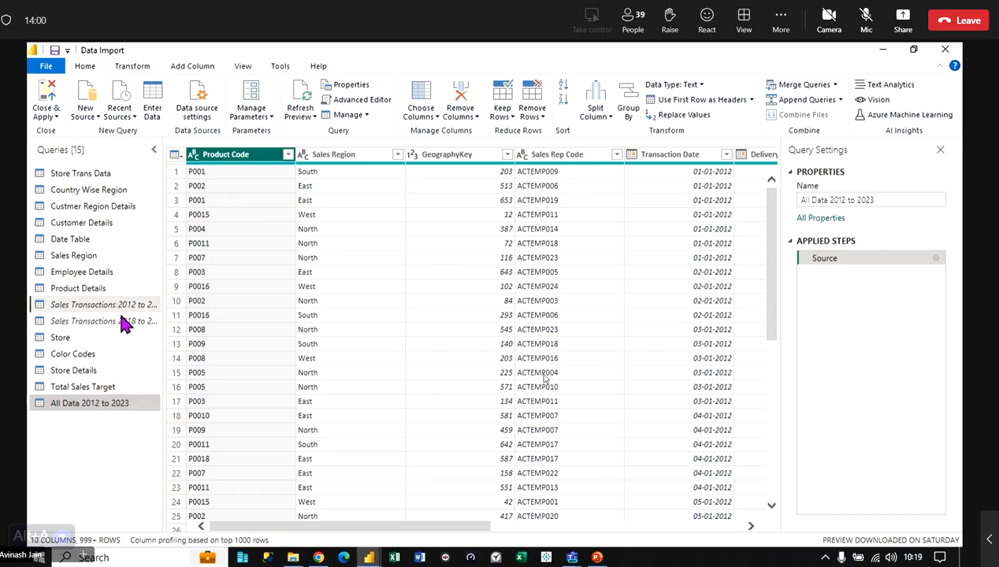
click(124, 319)
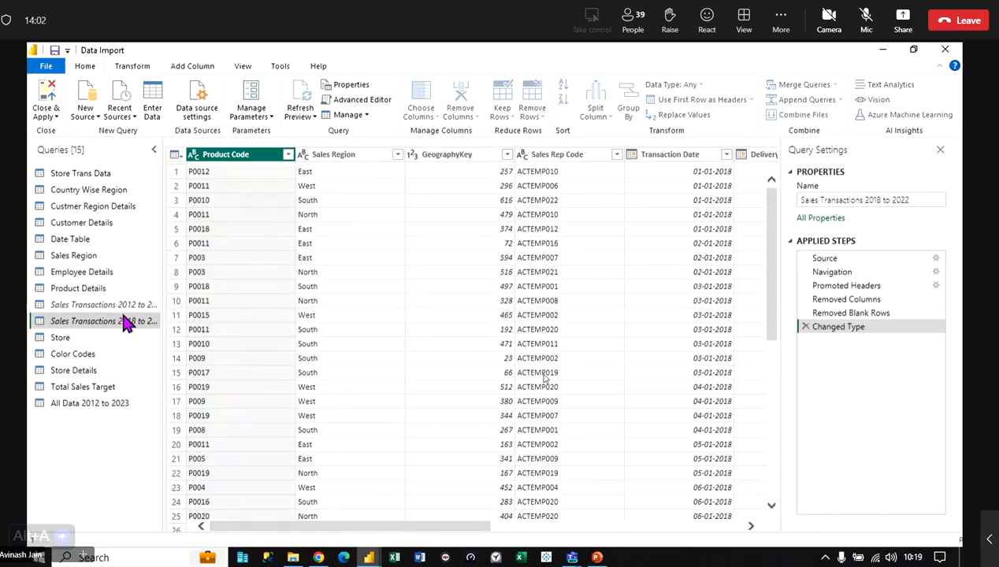
key(Up)
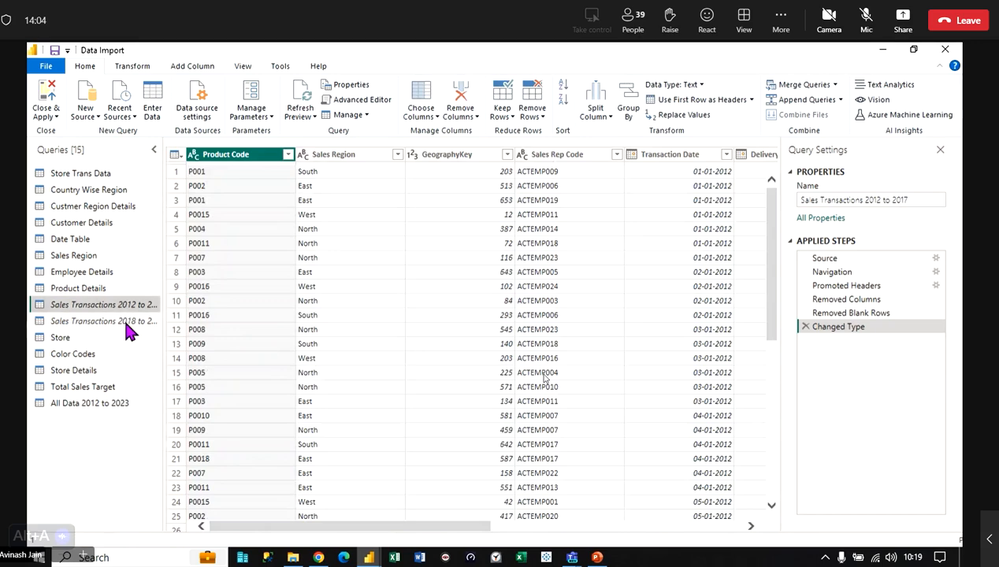
click(126, 321)
right_click(126, 321)
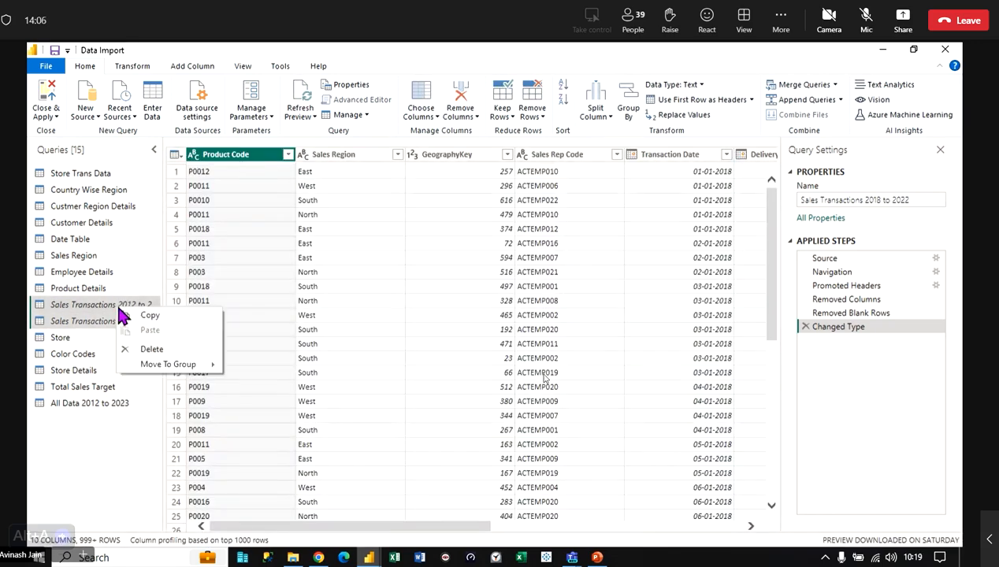
mouse_move(181, 372)
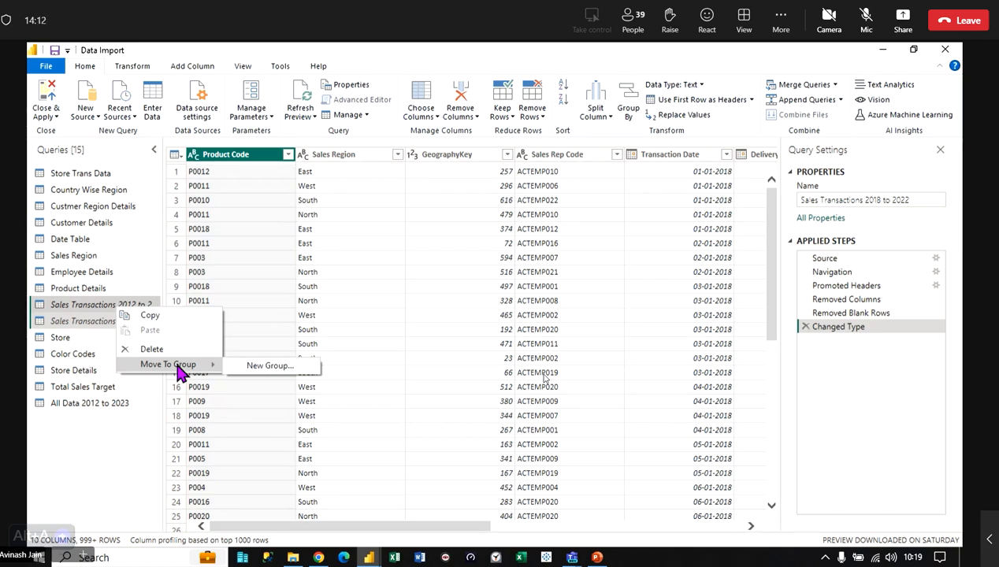
click(270, 366)
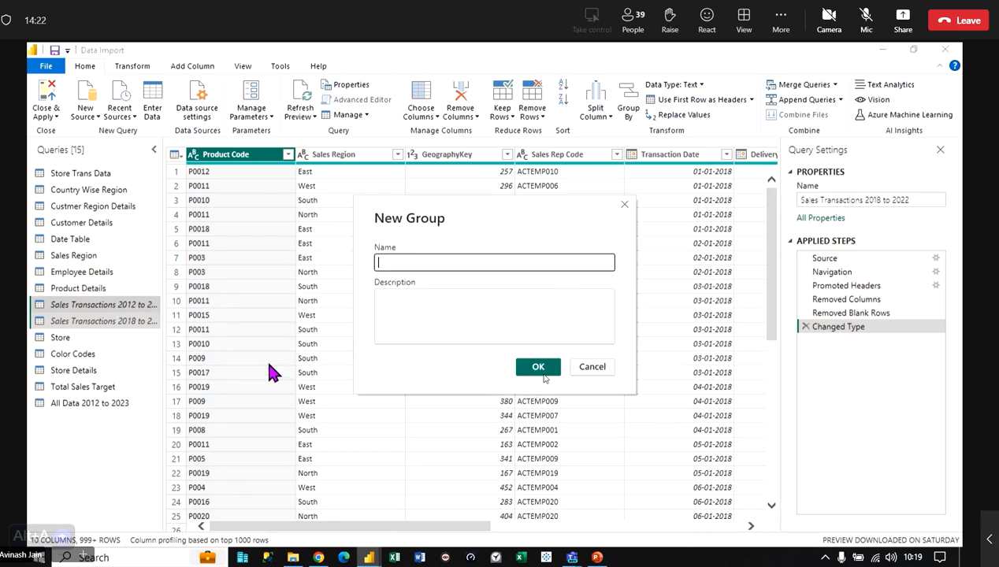
text(Hid)
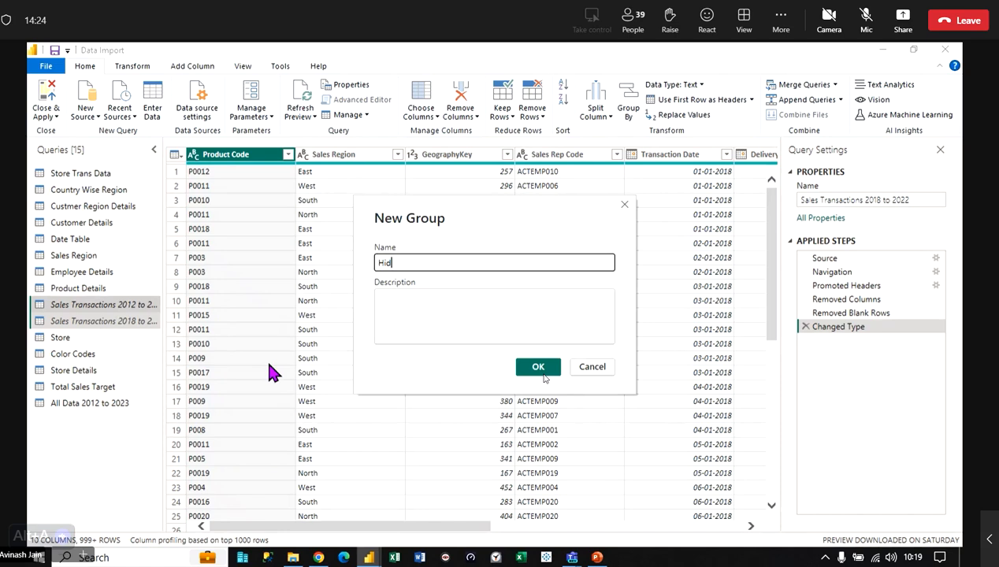
text(den Tables)
key(Return)
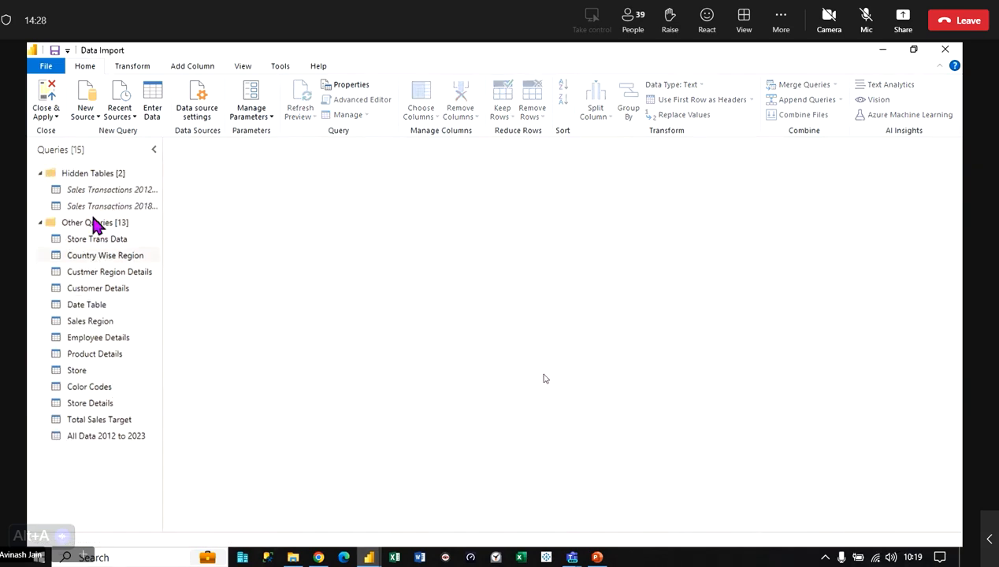
- Collapse the Hidden Tables query group and apply the query changes without closing the editor
click(91, 228)
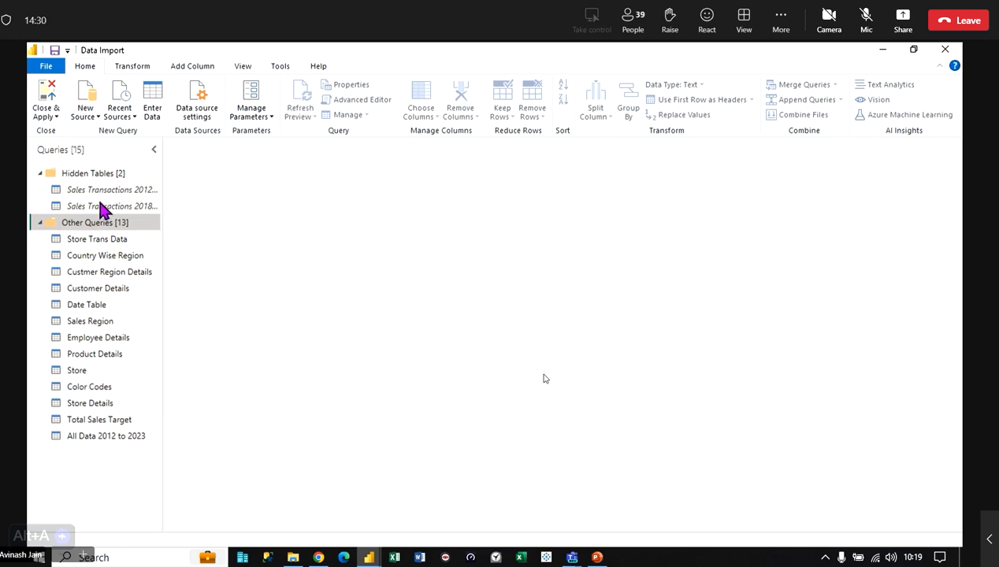
click(40, 174)
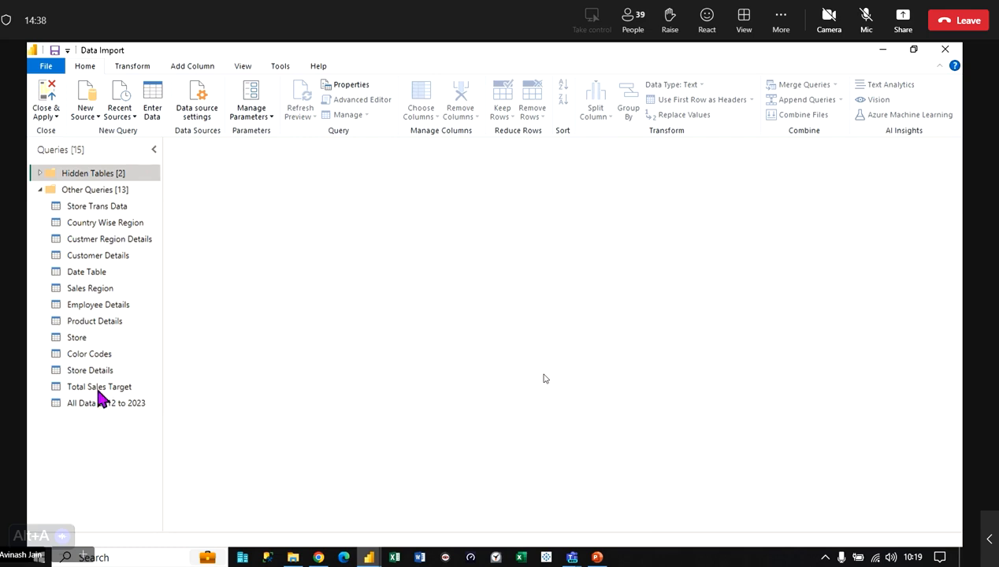
click(49, 116)
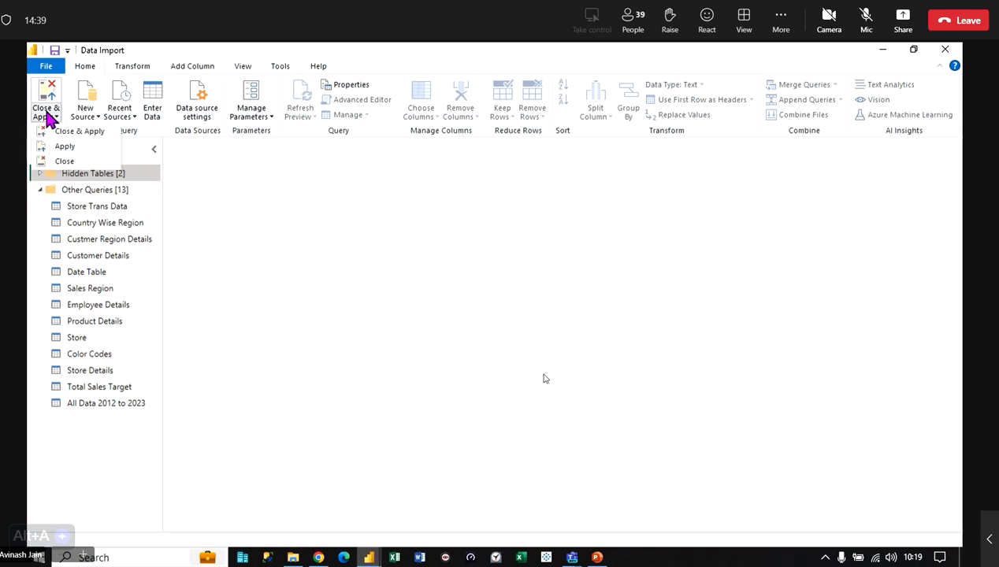
click(62, 147)
- Check the table list in the report window and return to the query editor
mouse_move(369, 557)
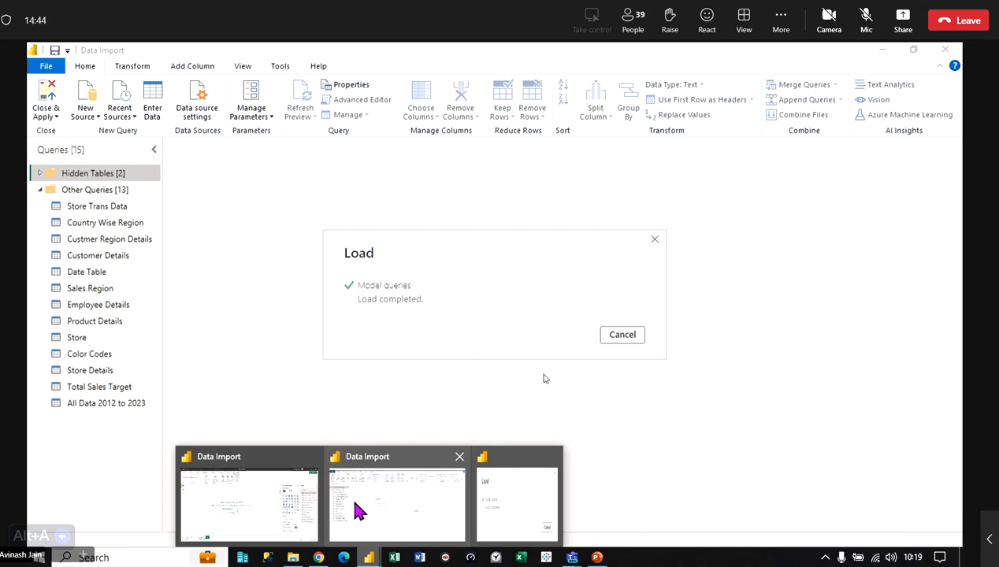
click(263, 498)
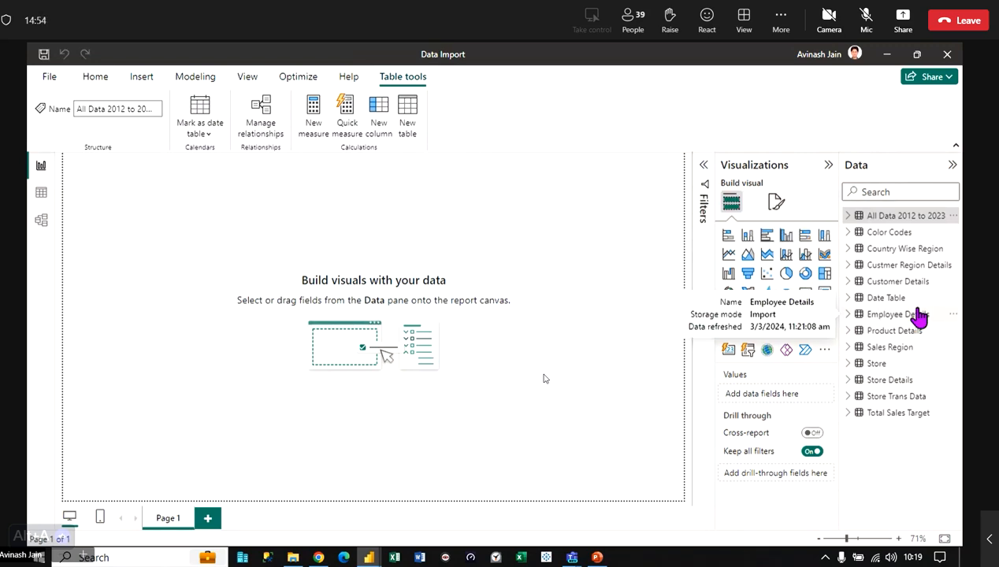
mouse_move(369, 557)
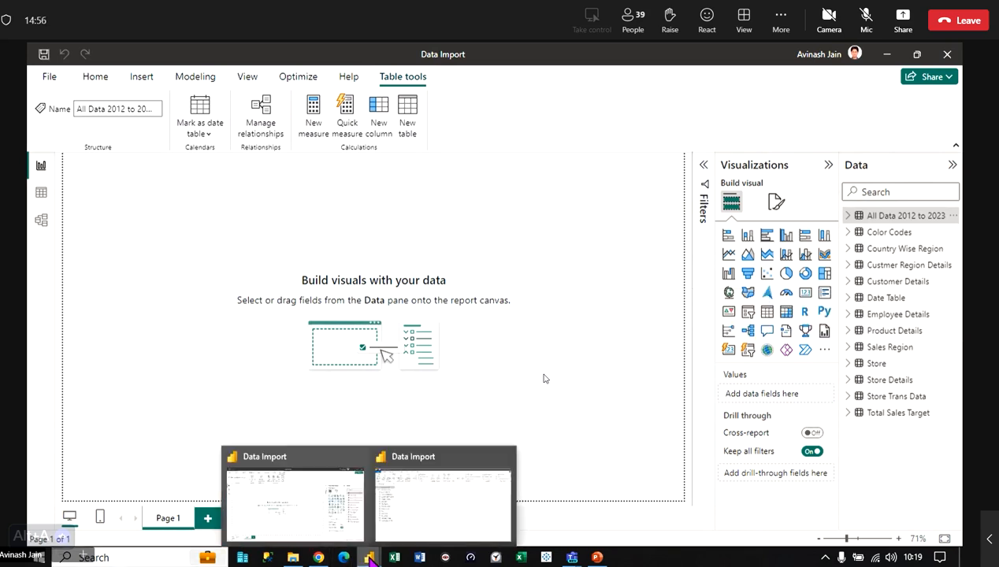
click(513, 506)
- Rename the All Data 2012 to 2023 query as All Data Transactions
click(116, 395)
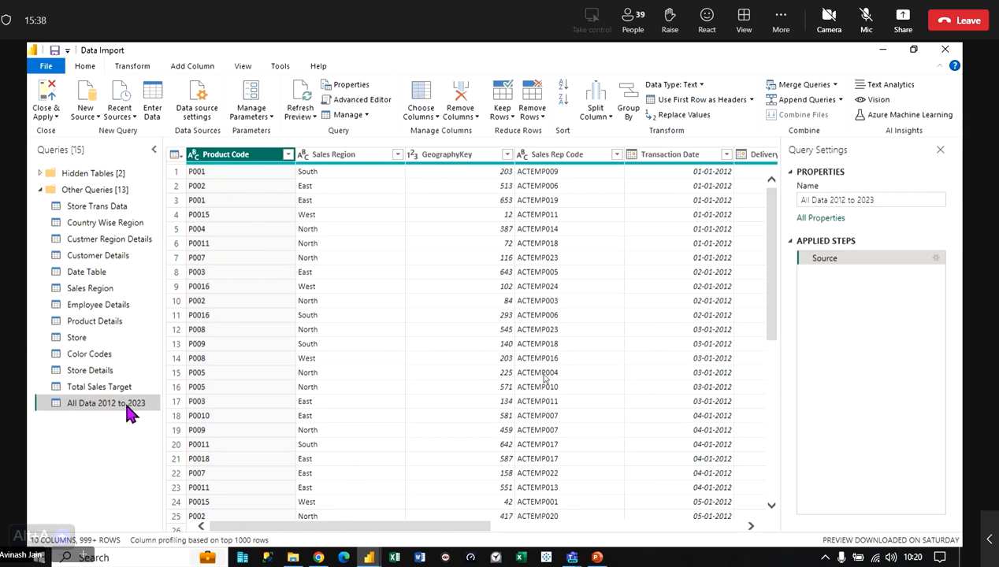
click(871, 200)
key(BackSpace)
key(BackSpace)
key(BackSpace)
key(BackSpace)
key(BackSpace)
key(BackSpace)
key(BackSpace)
key(BackSpace)
key(BackSpace)
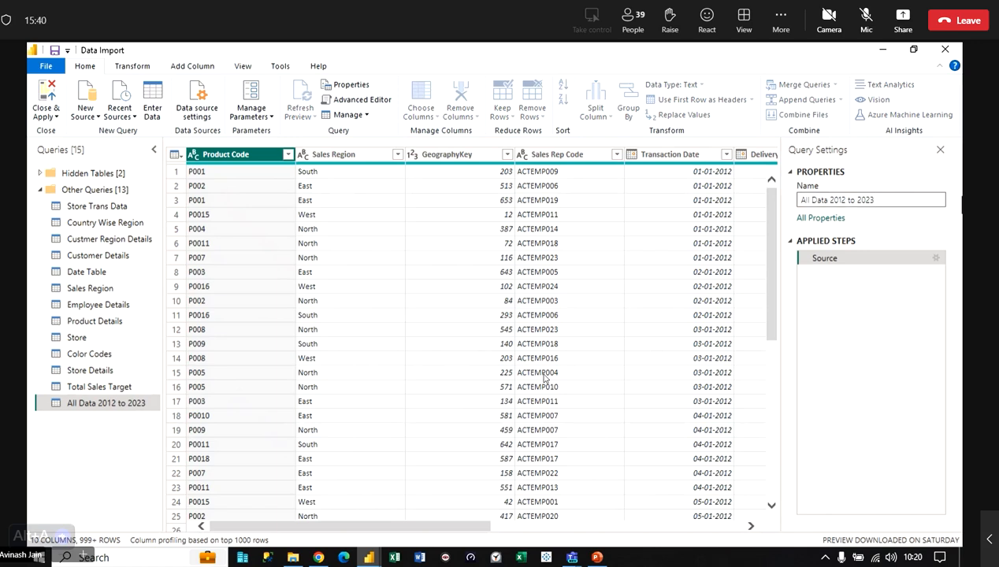
key(BackSpace)
key(BackSpace)
key(BackSpace)
text(Transactions)
key(Return)
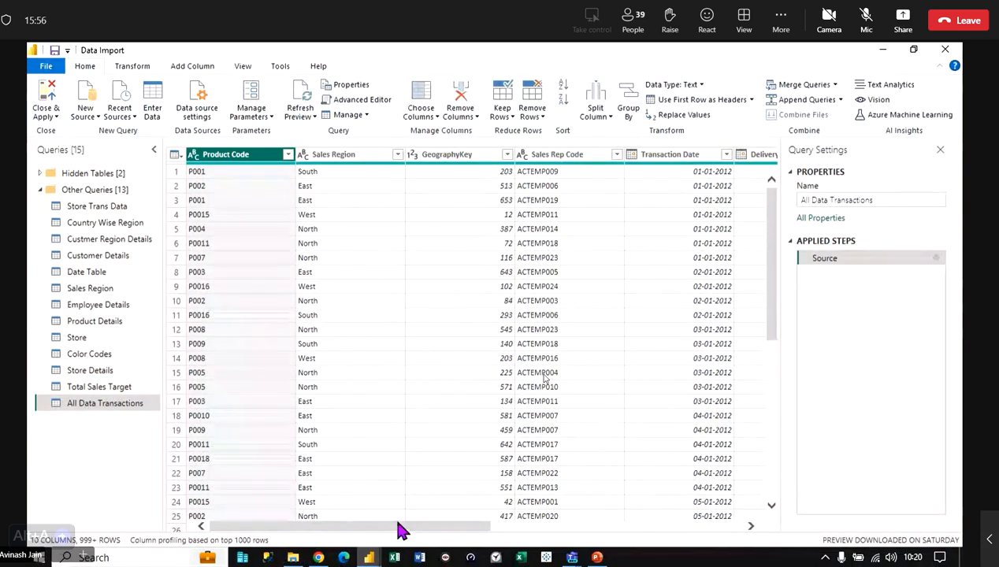
- Compare the columns of All Data Transactions and Product Details before merging them
drag(397, 527, 809, 509)
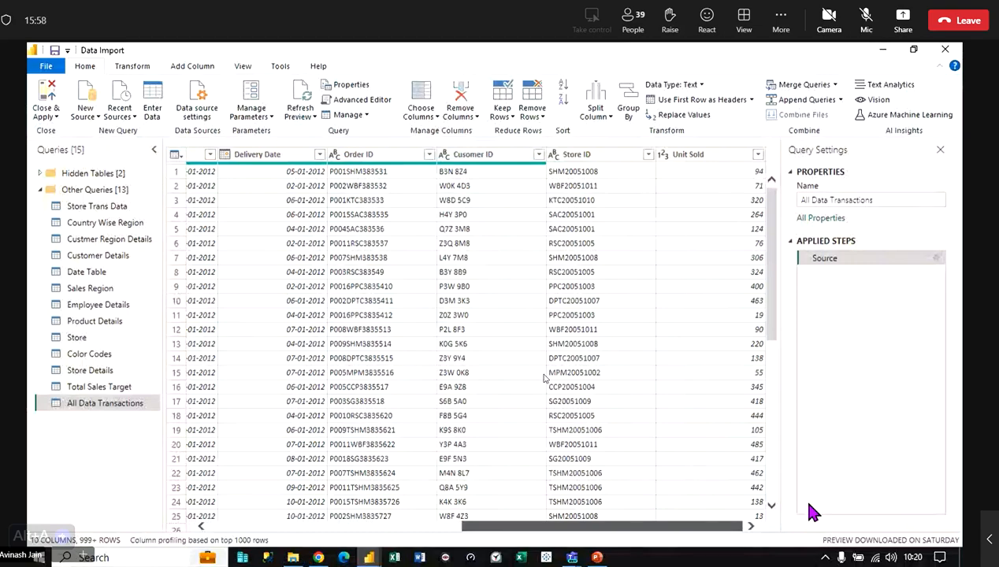
click(835, 84)
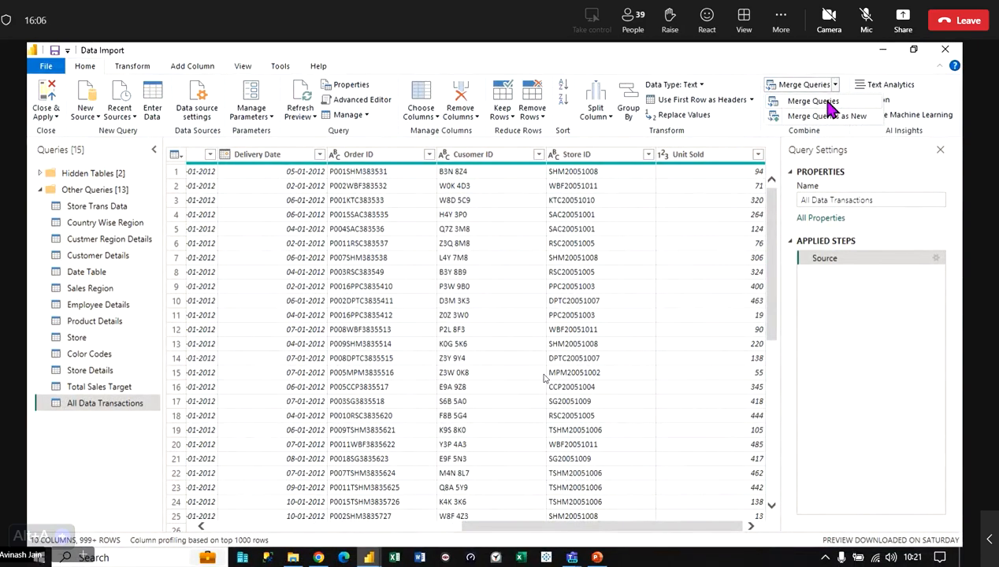
click(111, 329)
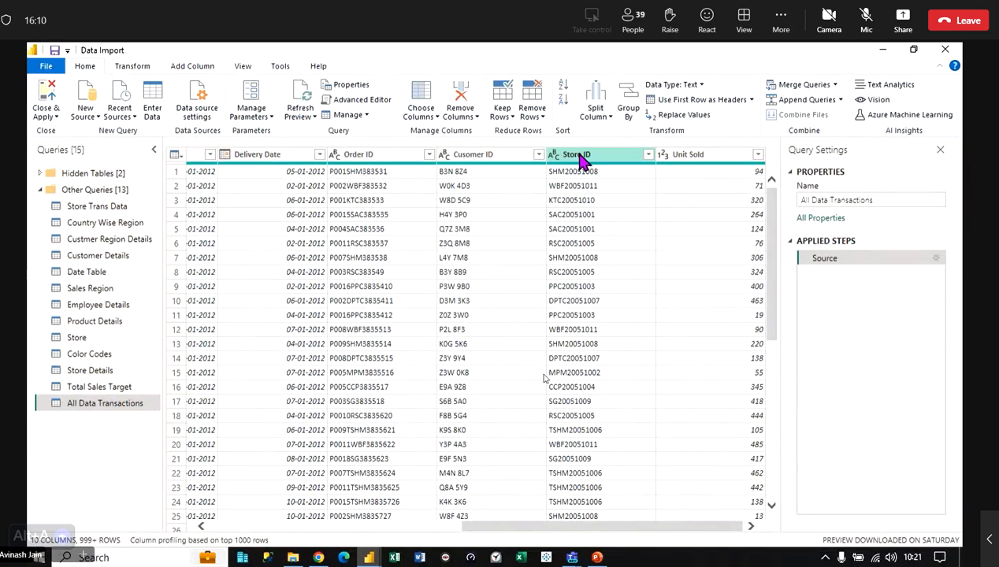
click(110, 329)
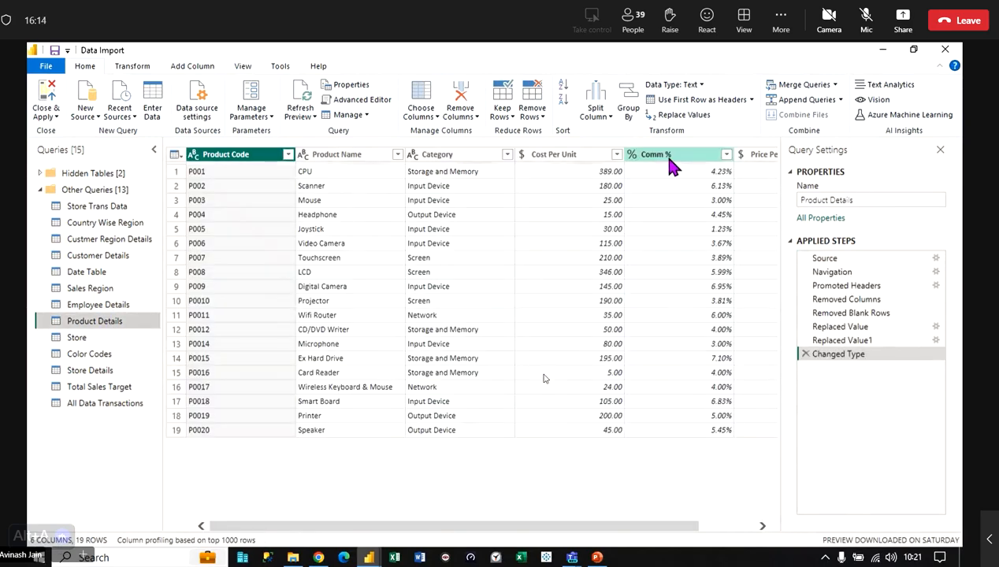
click(122, 406)
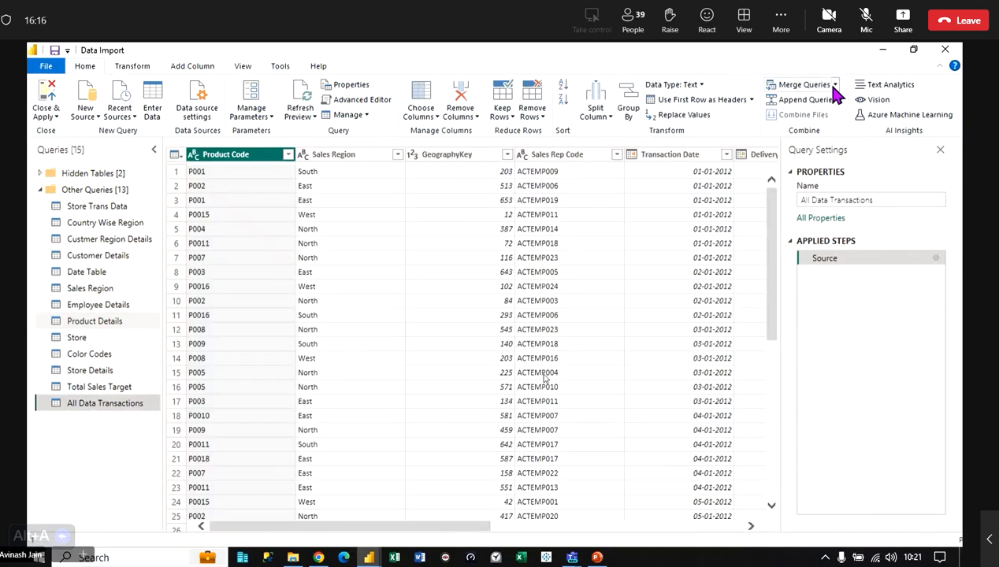
- Start merging Product Details into the All Data Transactions query with a Left Outer join
click(837, 86)
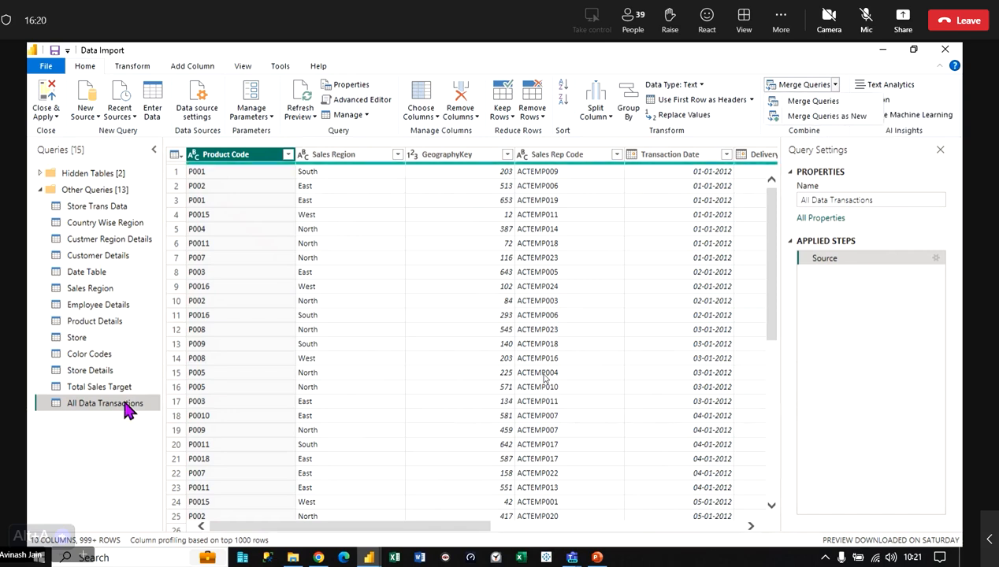
click(805, 104)
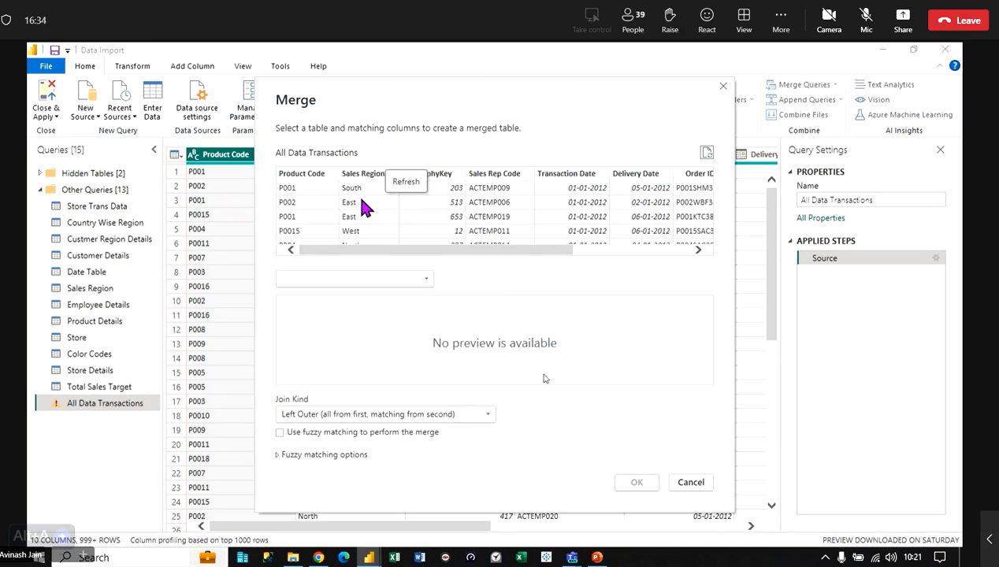
click(425, 278)
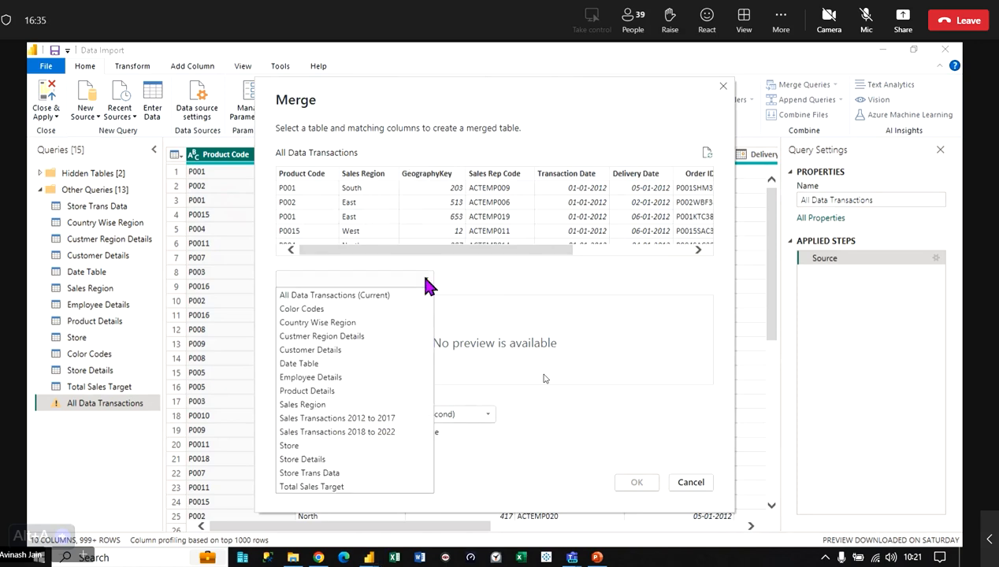
click(319, 394)
click(327, 414)
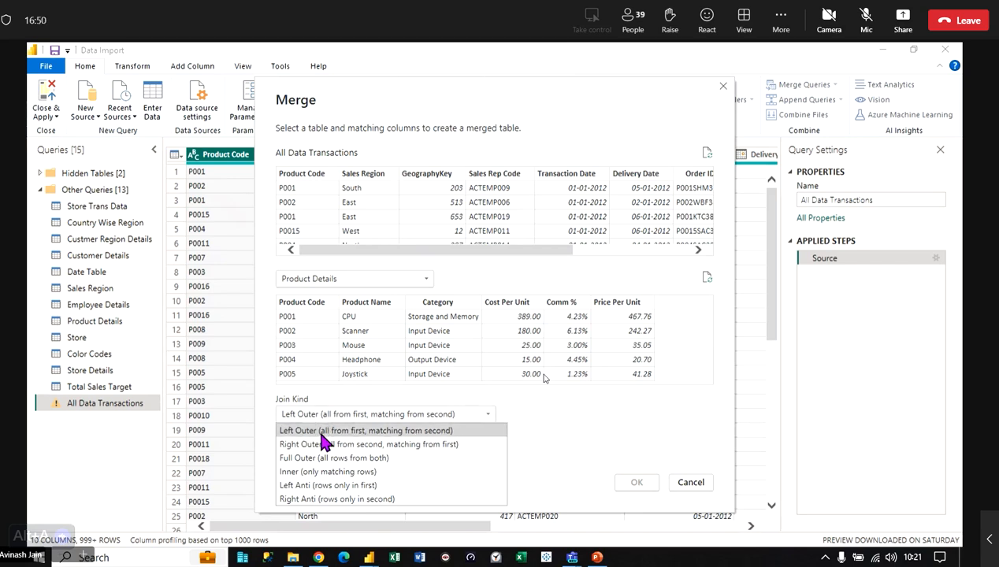
click(323, 432)
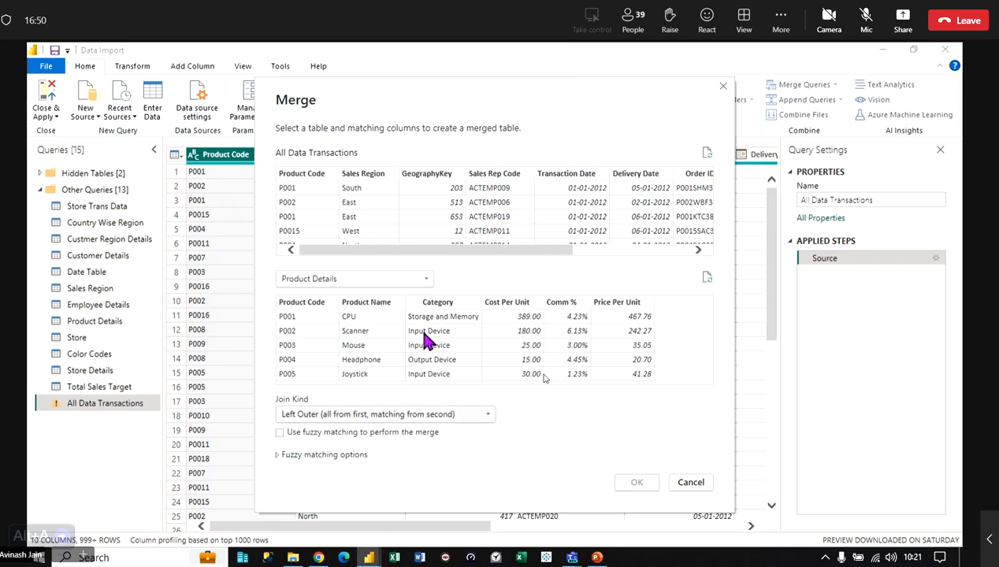
- Match both tables on their Product Code columns and complete the merge
click(631, 480)
click(300, 189)
click(310, 305)
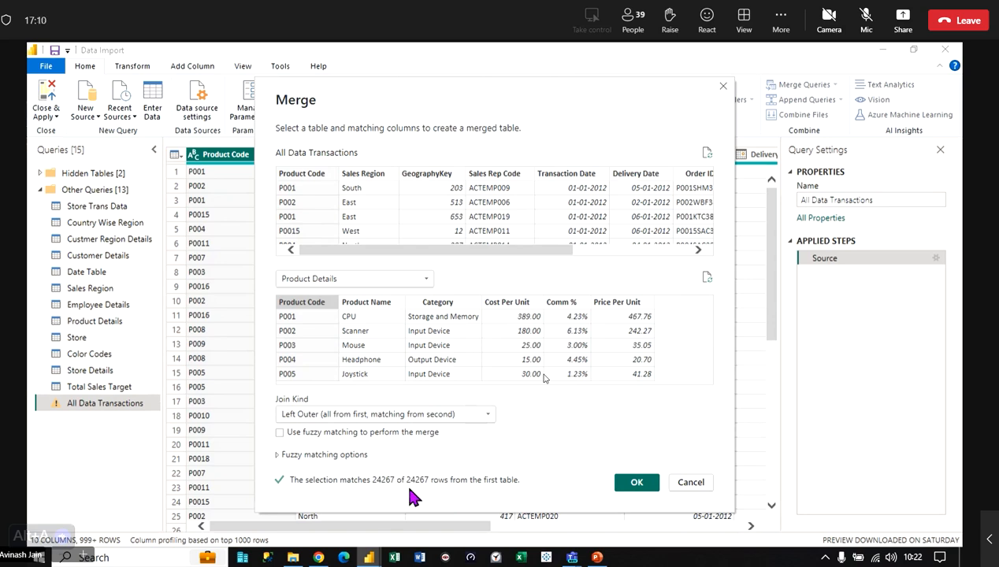
click(622, 483)
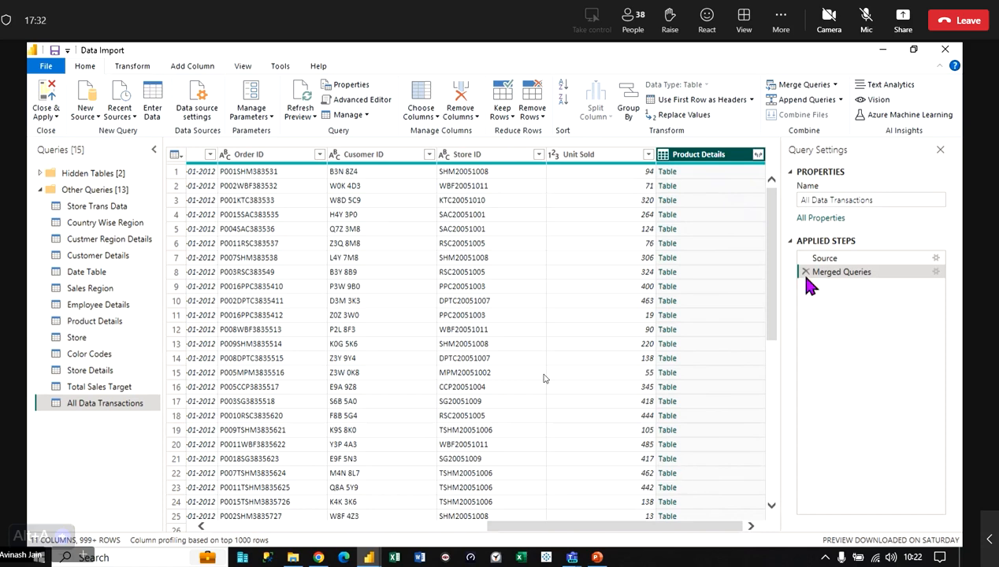
- Expand the merged Product Details column to only Cost Per Unit, Comm % and Price Per Unit, without the original column name as prefix
click(757, 156)
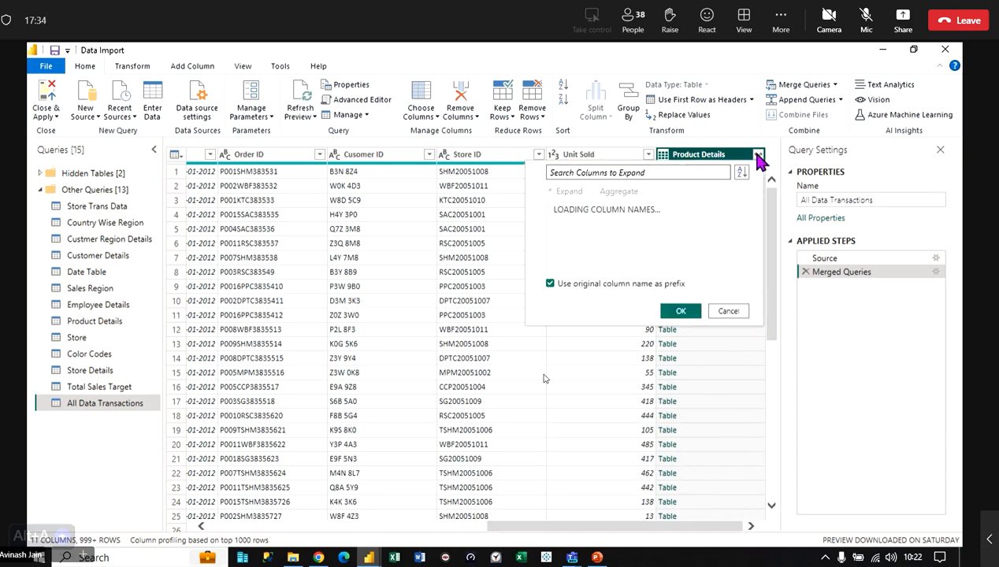
click(558, 210)
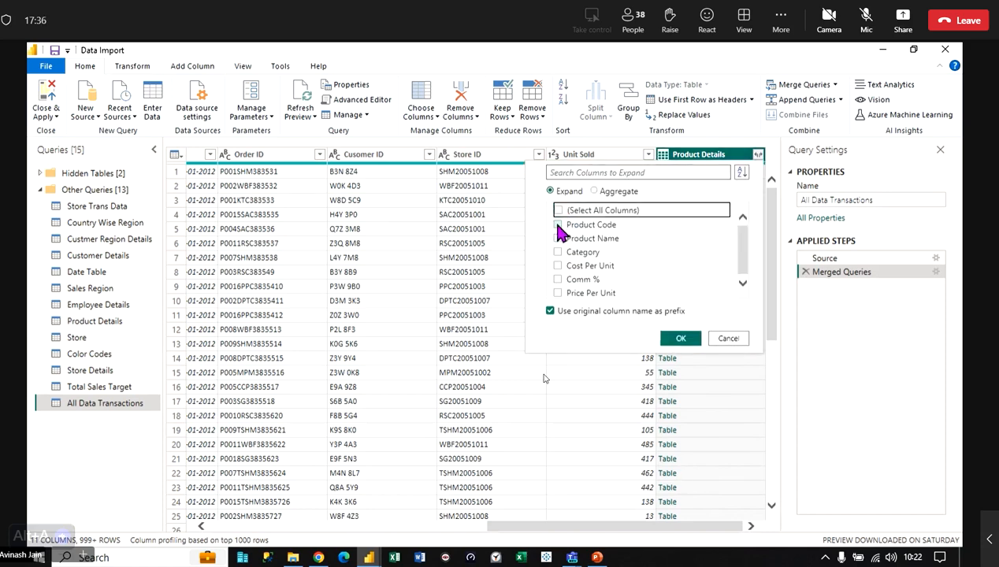
click(558, 265)
click(557, 280)
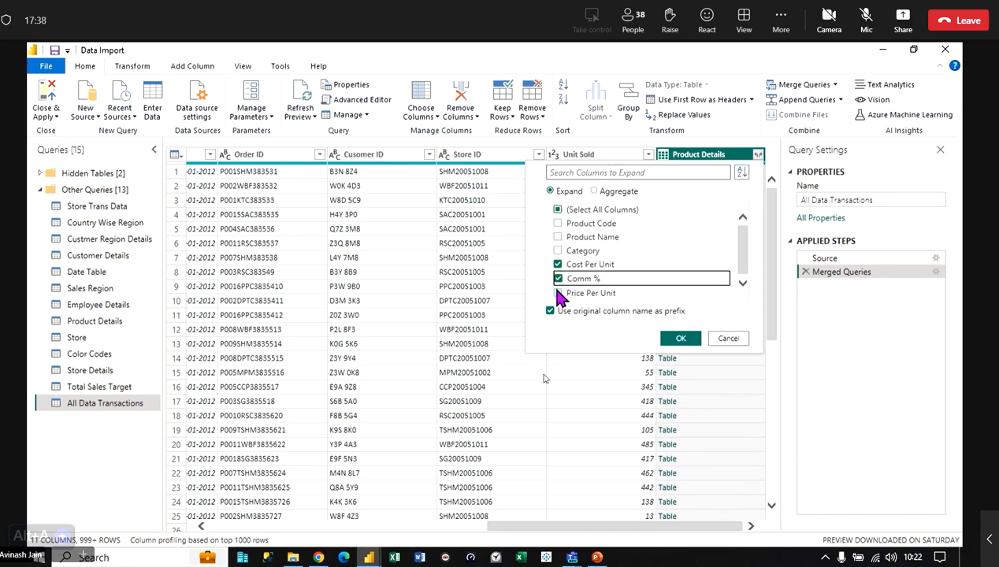
click(557, 292)
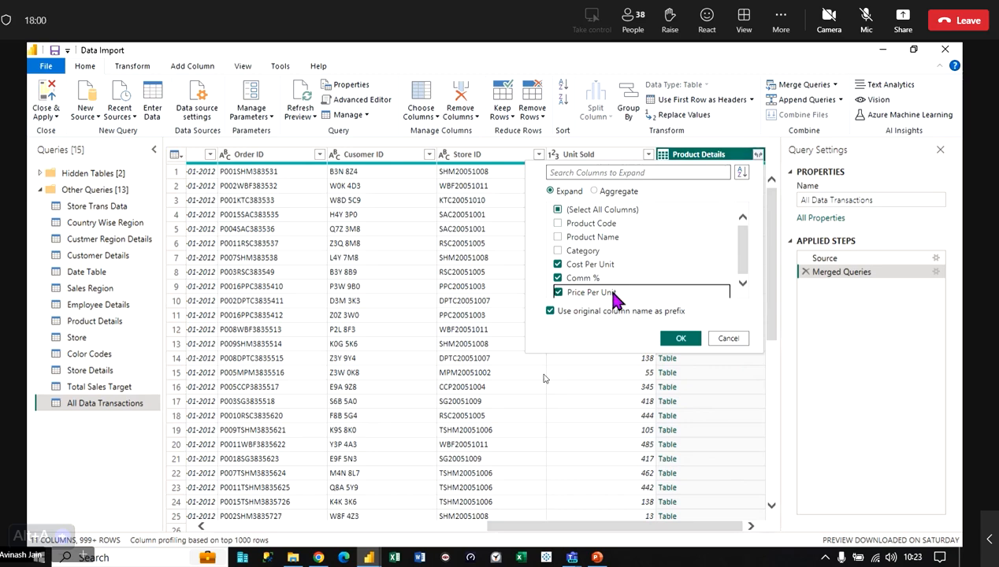
click(550, 312)
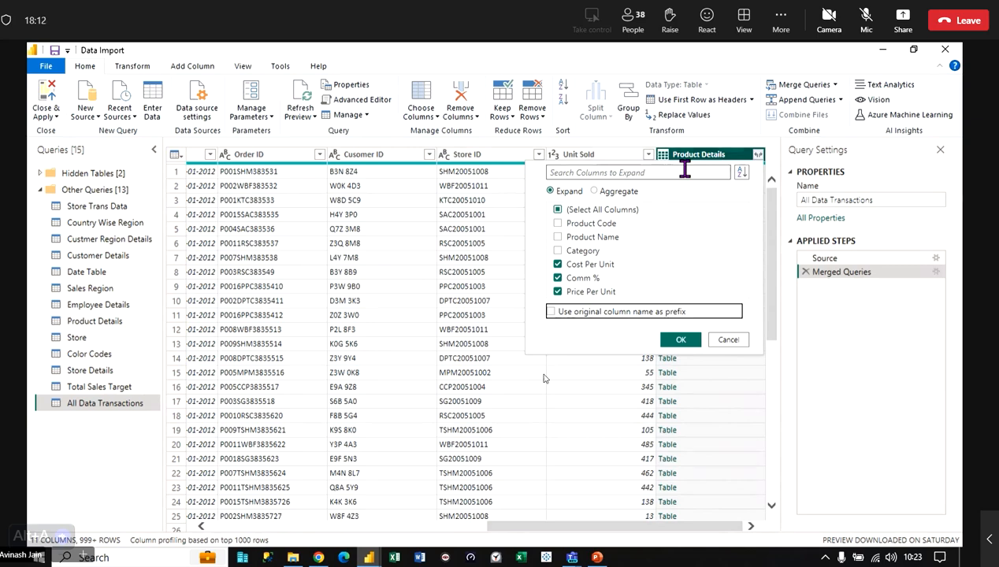
click(680, 340)
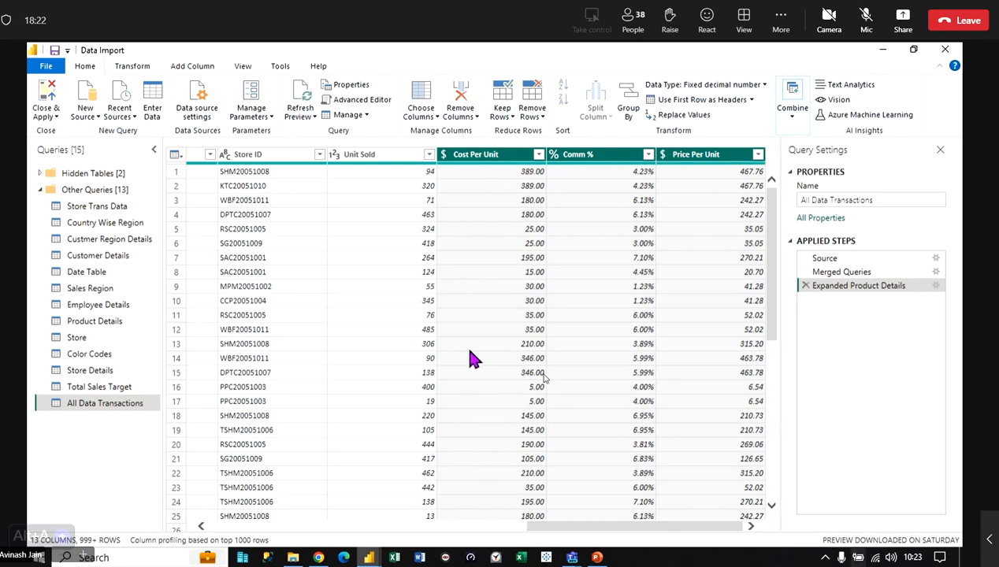
- Multiply the values of the Cost Per Unit column in place by 1000
click(132, 67)
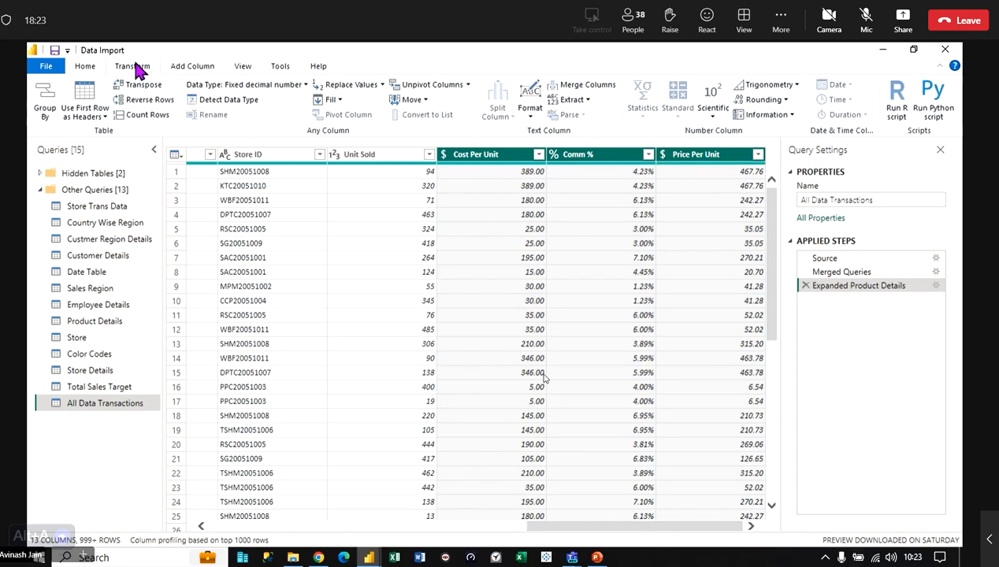
click(191, 68)
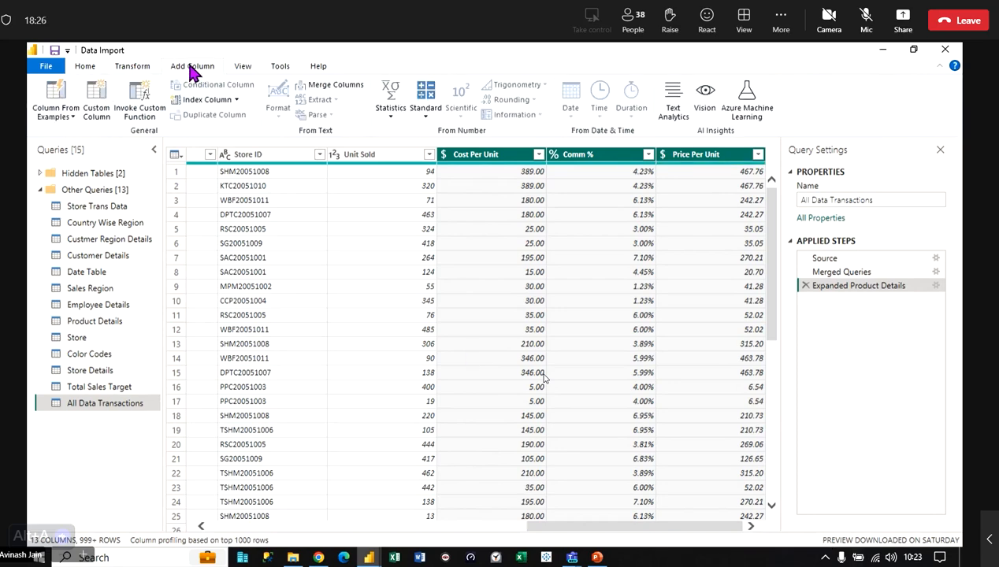
click(137, 67)
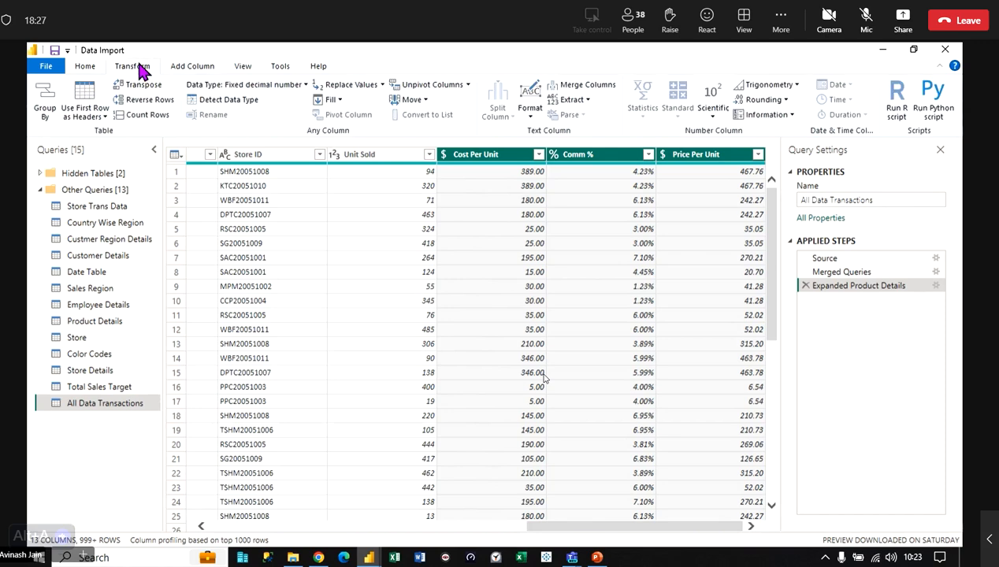
click(507, 157)
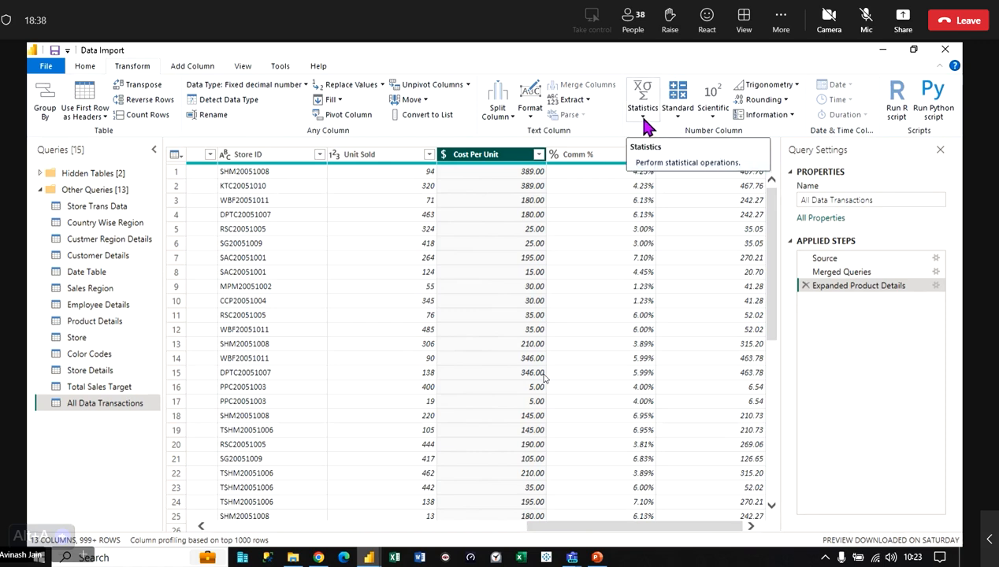
click(676, 118)
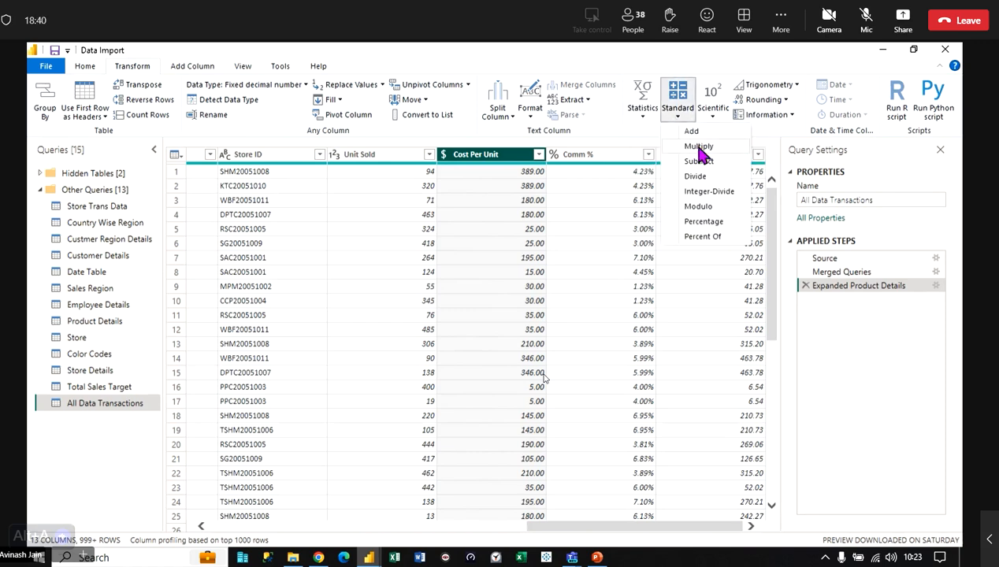
click(698, 148)
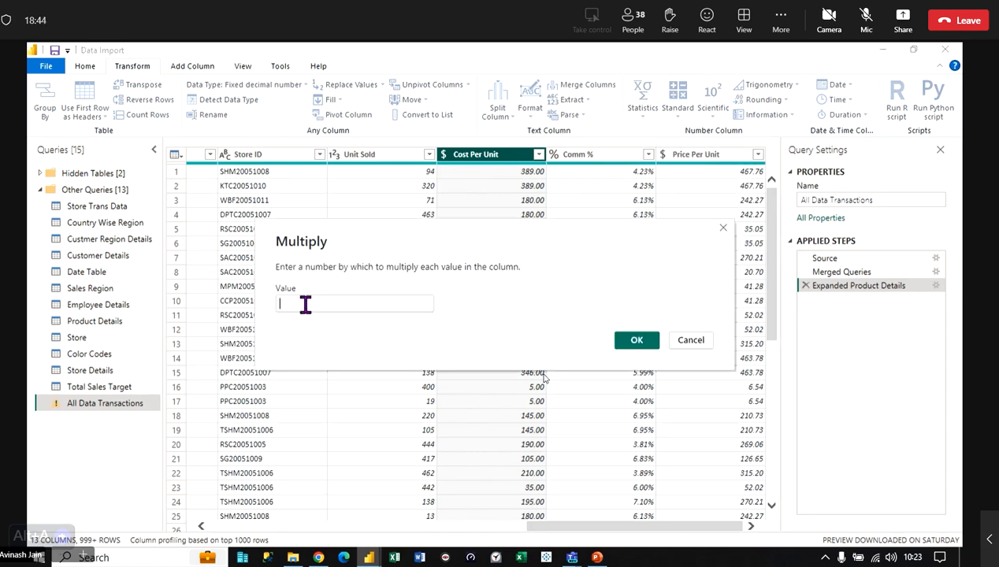
text(1000)
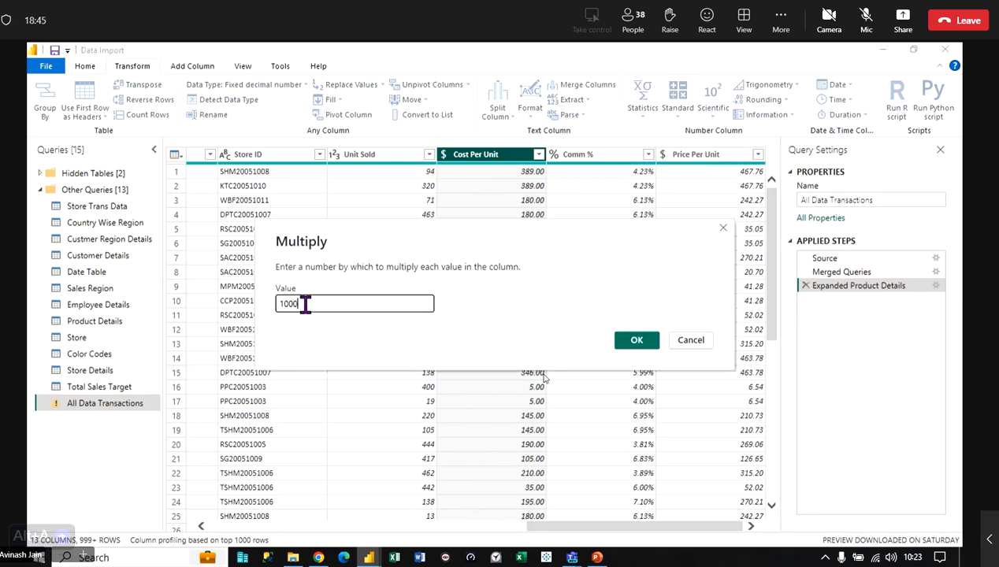
click(638, 341)
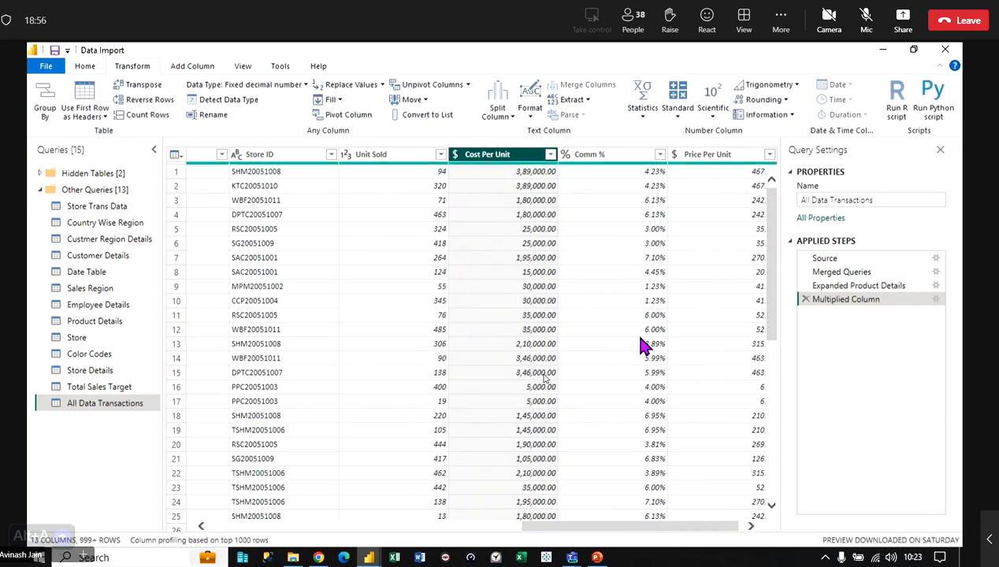
- Remove the Multiplied Column step from the applied steps of All Data Transactions
click(804, 299)
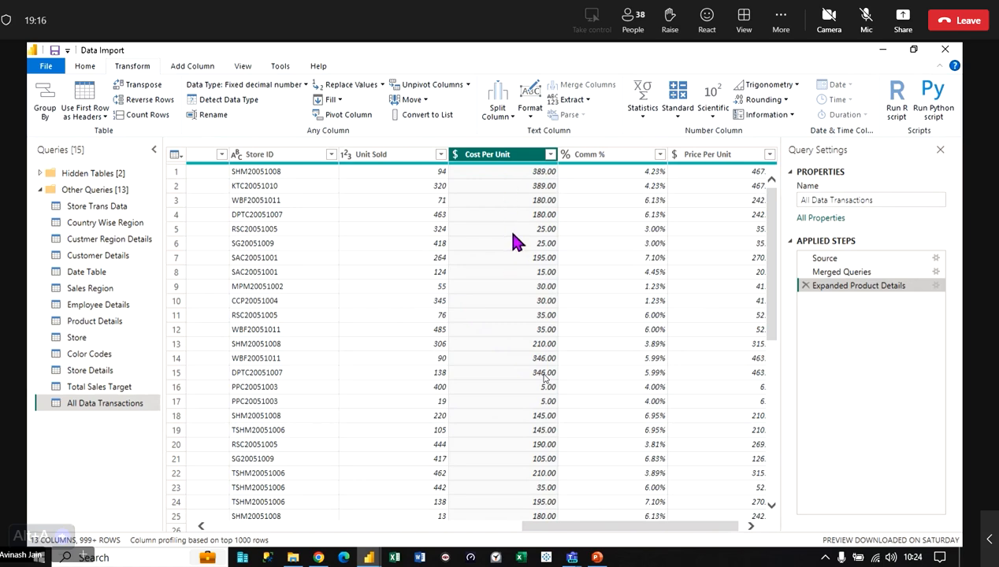
click(180, 68)
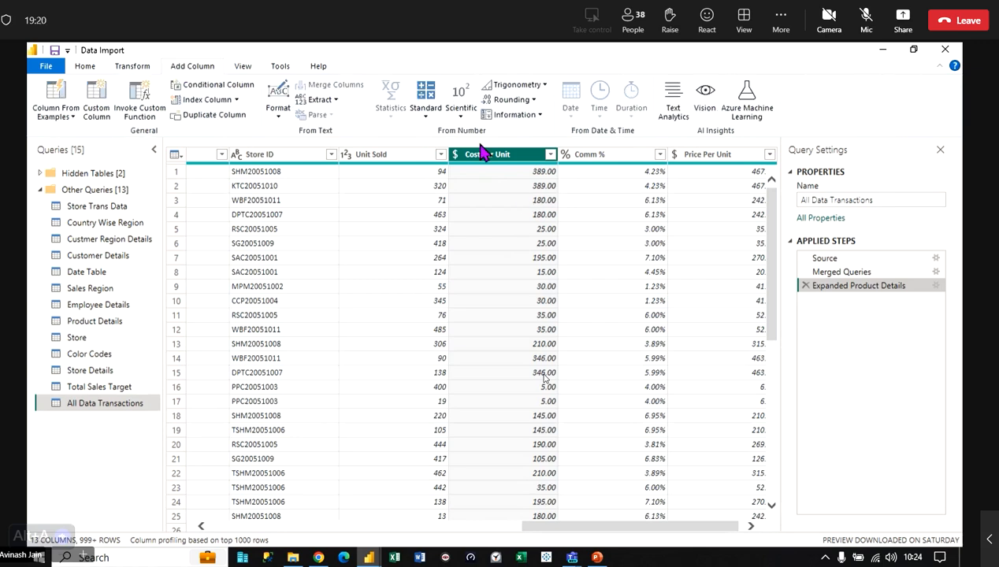
click(425, 119)
click(446, 148)
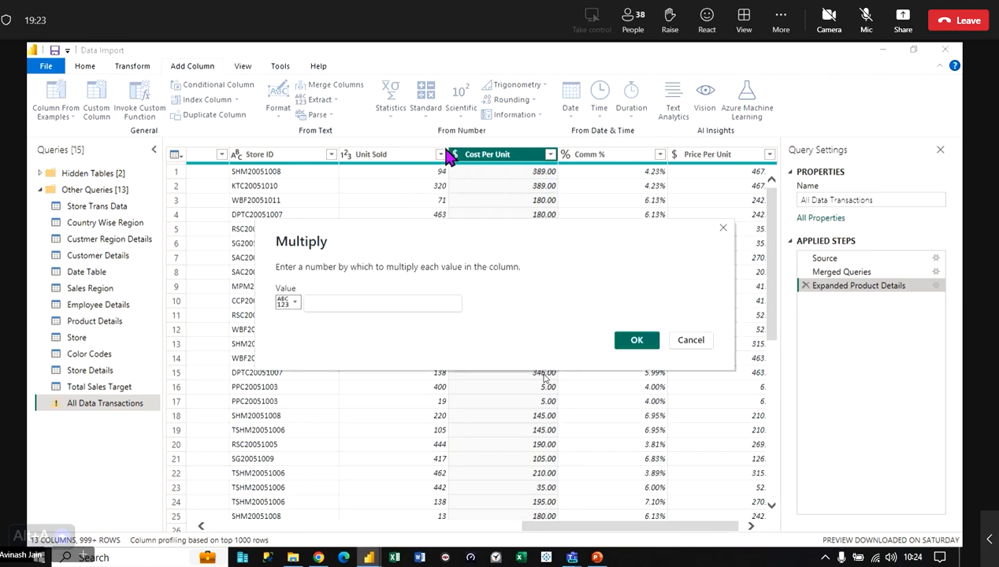
click(294, 303)
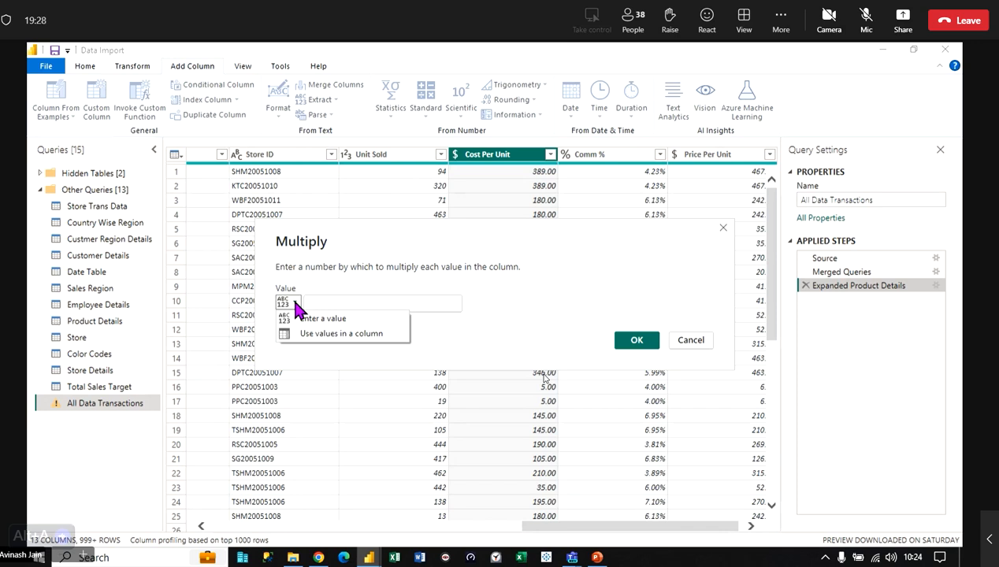
click(693, 340)
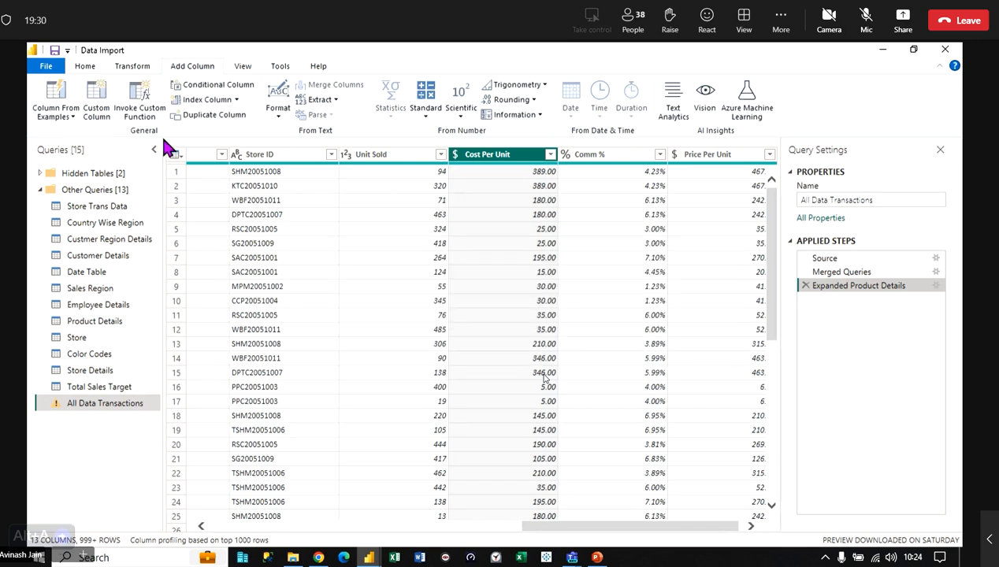
- Start a custom column in All Data Transactions and name it Total Cost
click(100, 115)
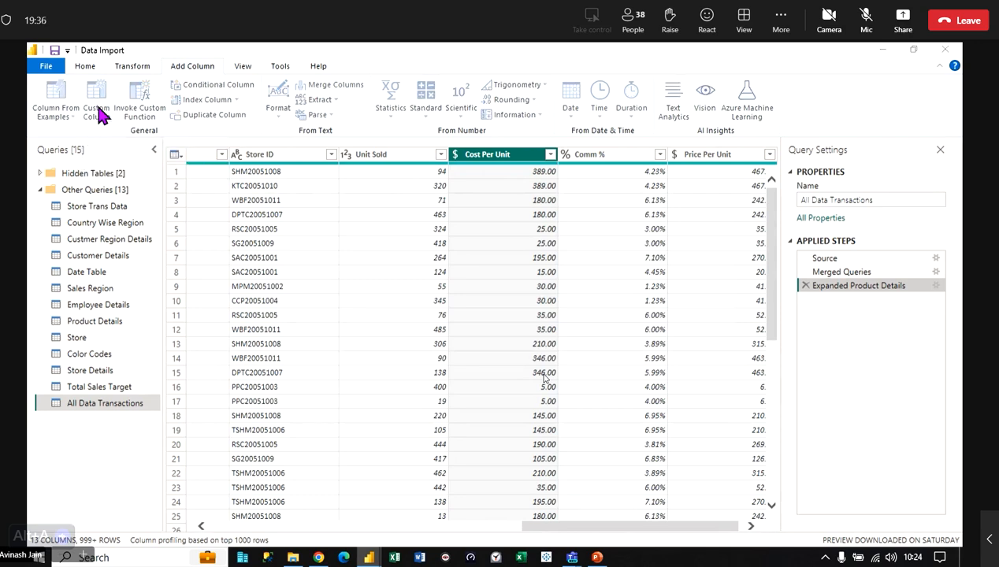
drag(352, 227, 290, 227)
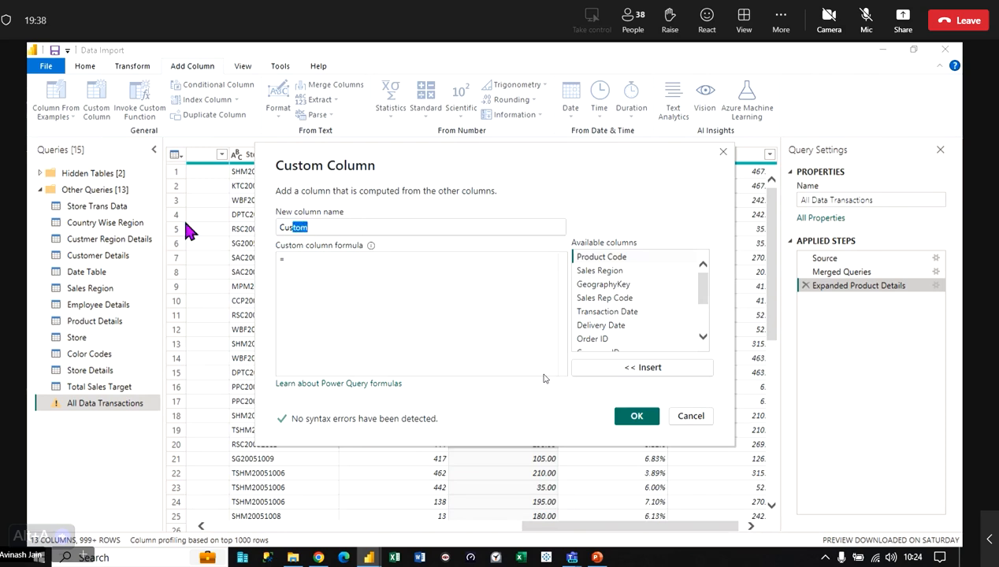
drag(189, 228, 28, 224)
key(BackSpace)
text(Total )
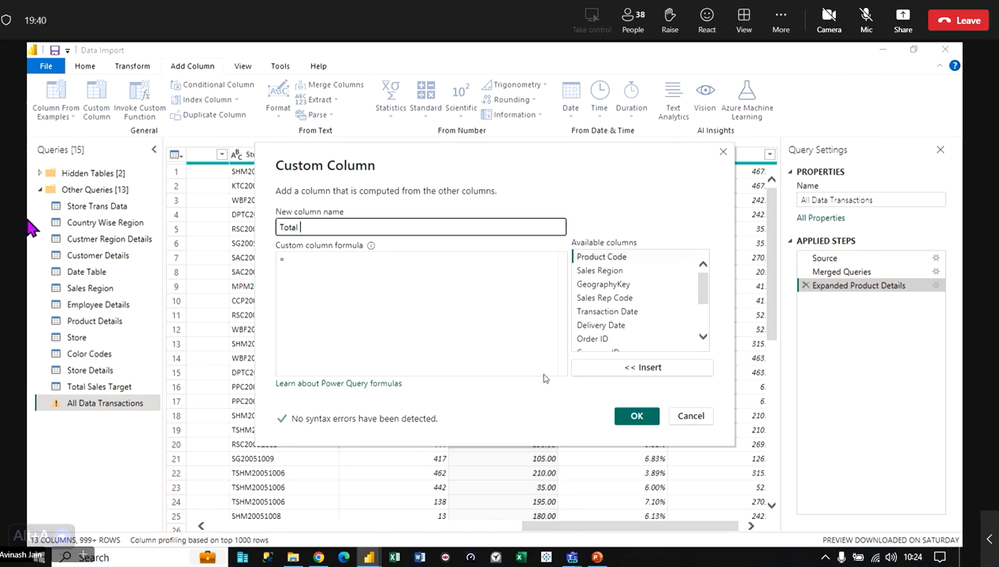
text(Cost)
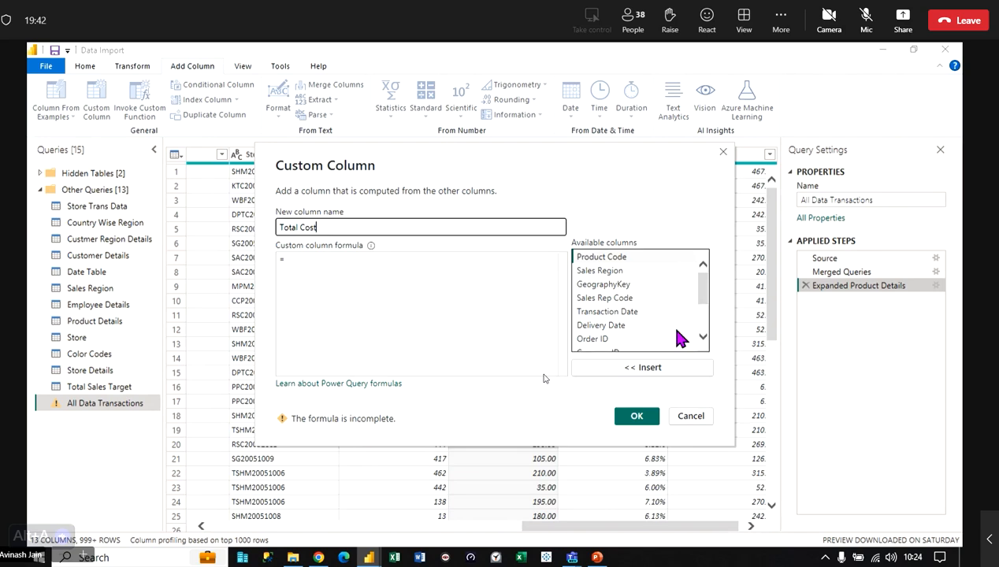
- Calculate Total Cost as [Unit Sold]*[Cost Per Unit] and set the new column's data type to Fixed decimal number
drag(703, 291, 709, 331)
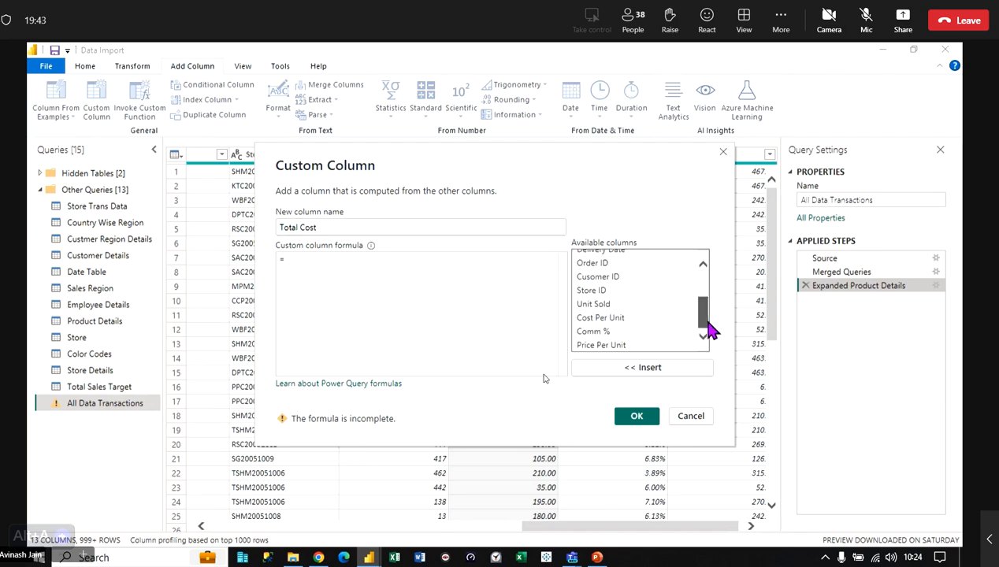
click(605, 306)
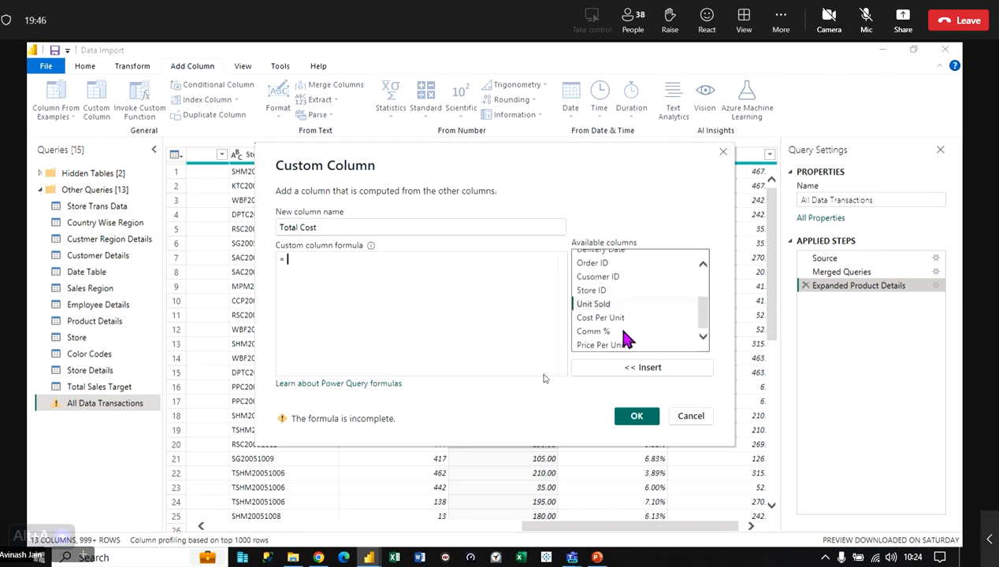
double_click(606, 307)
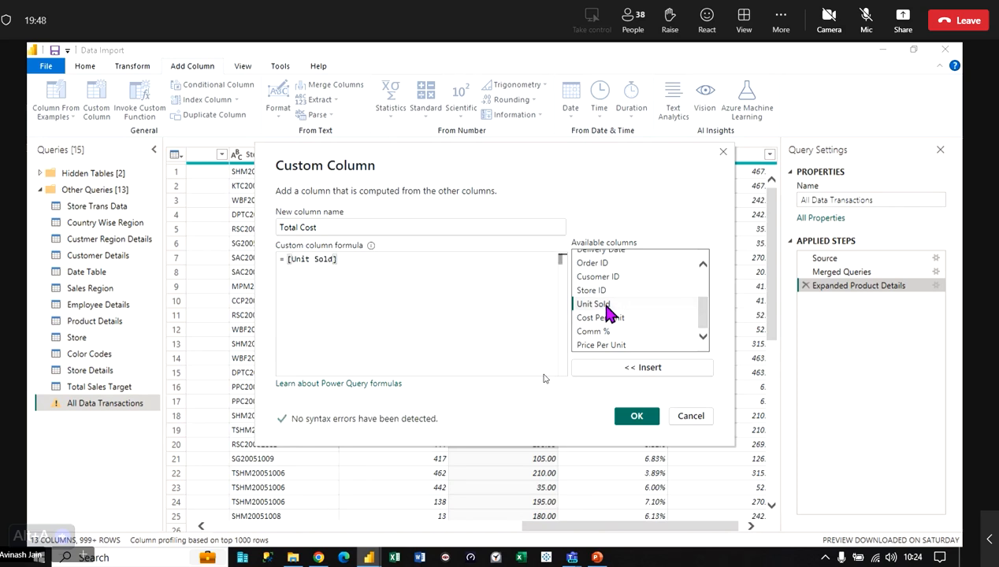
text(*)
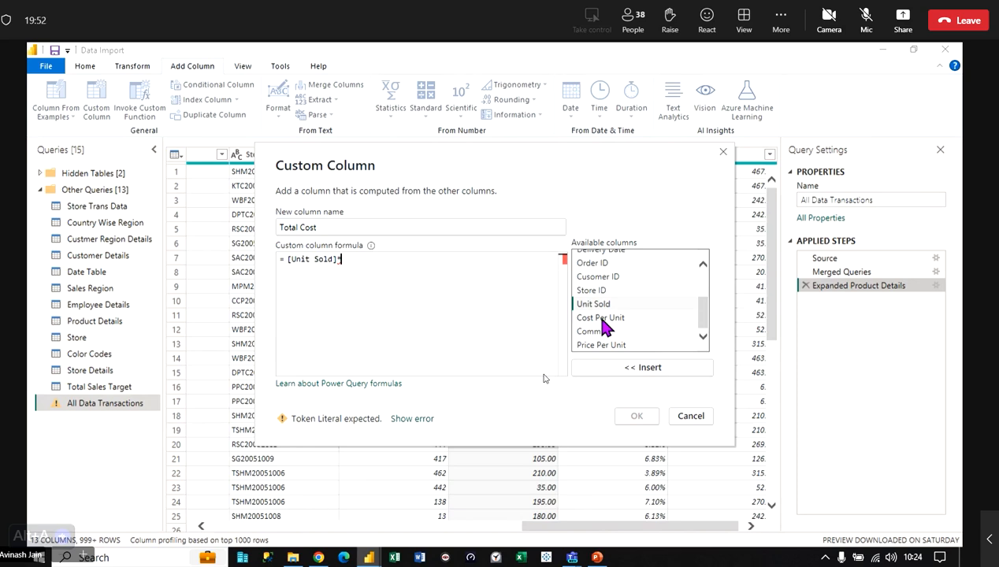
double_click(598, 319)
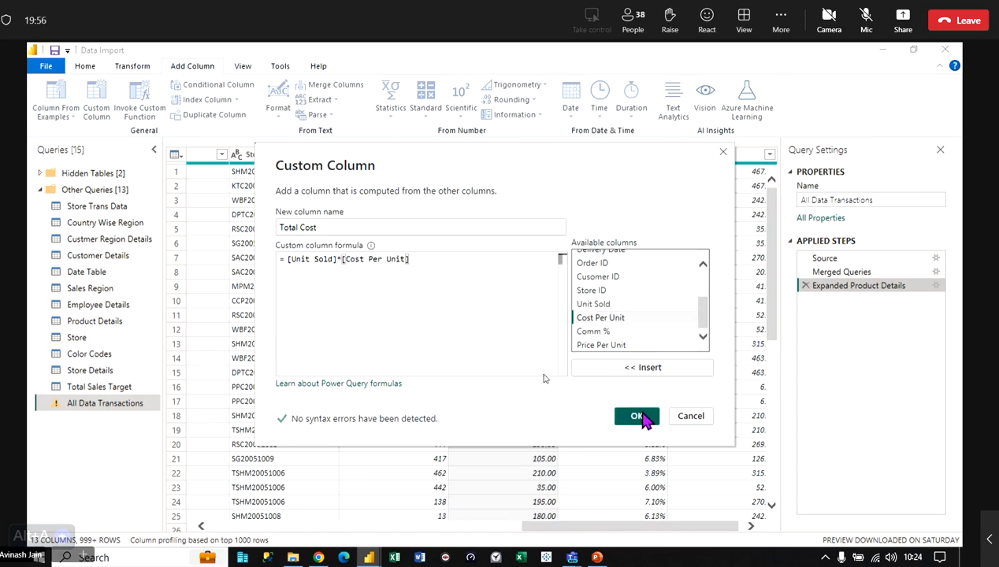
click(641, 416)
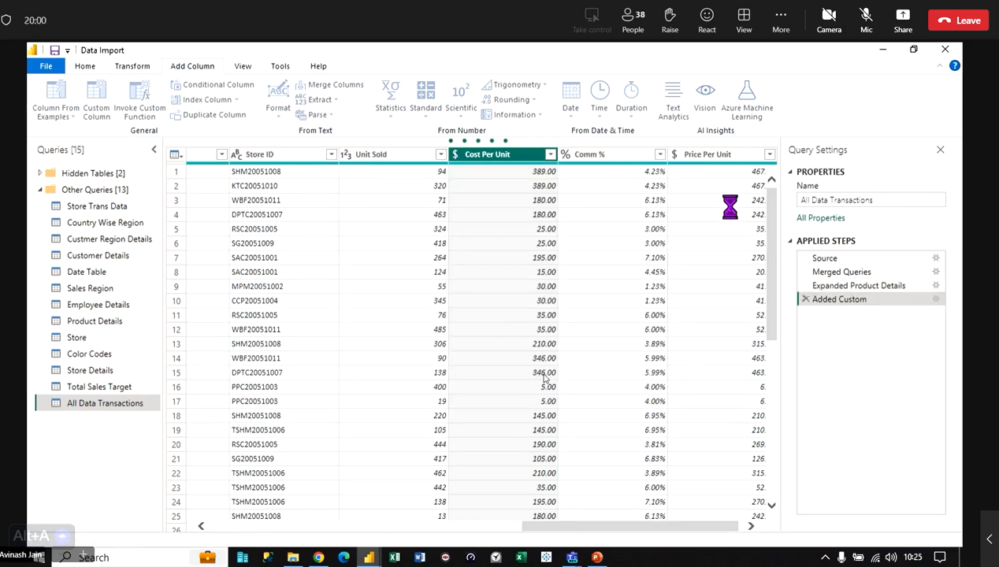
click(662, 155)
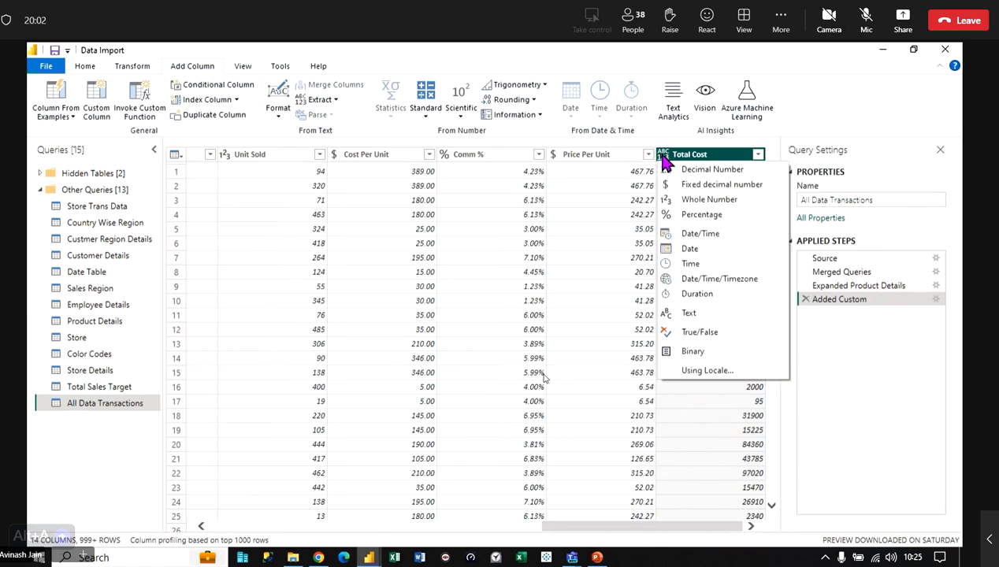
click(702, 186)
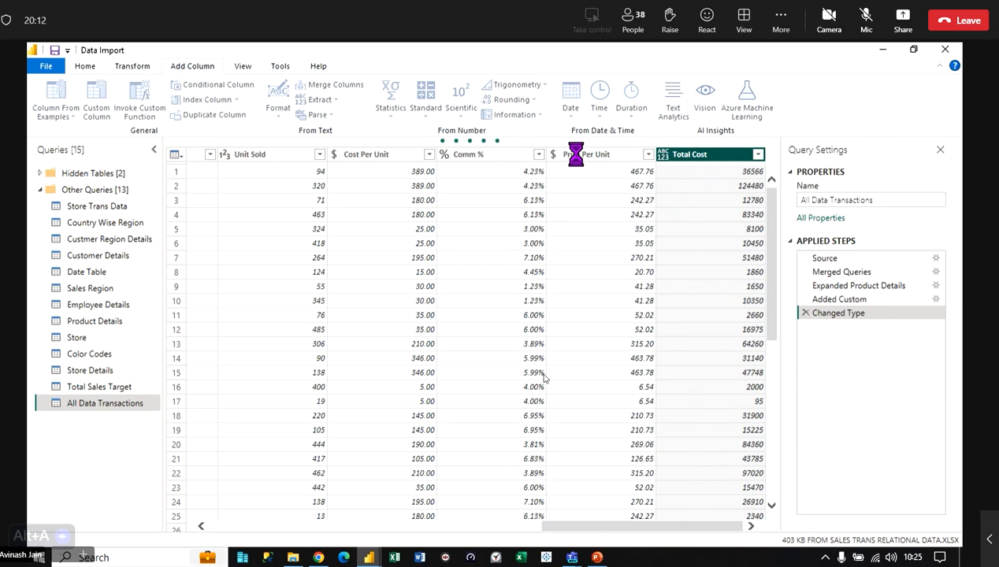
click(579, 158)
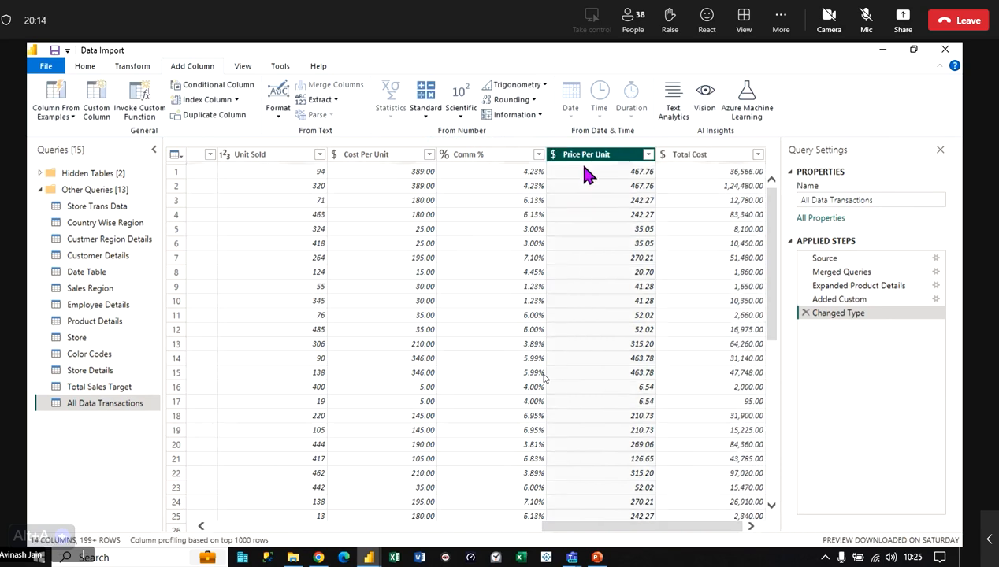
click(426, 117)
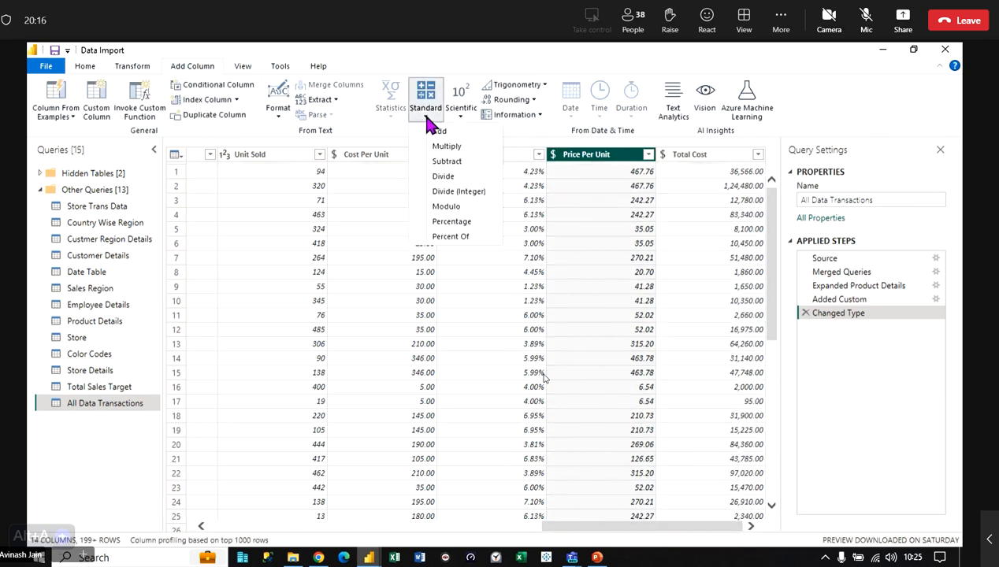
click(446, 148)
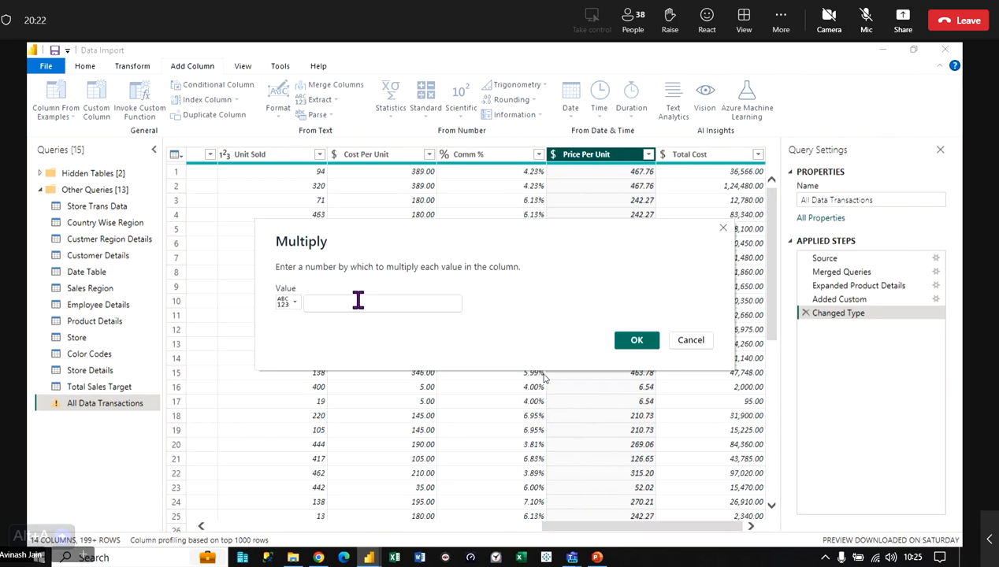
click(293, 302)
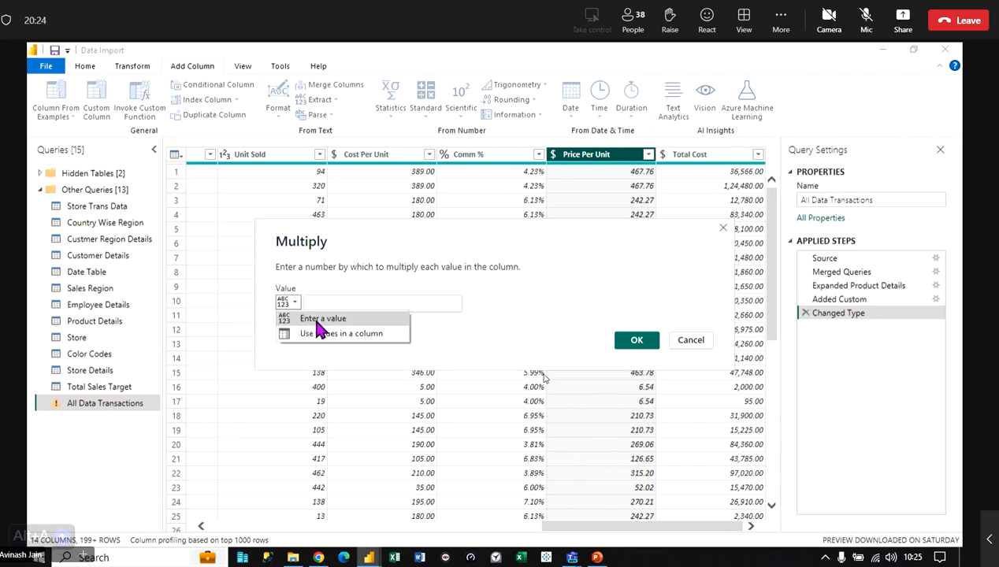
click(332, 337)
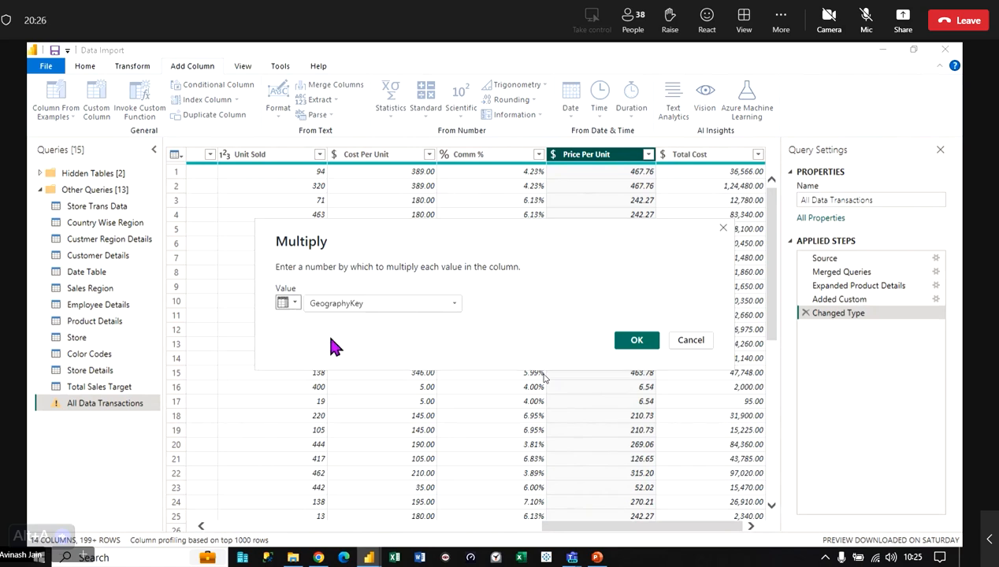
click(408, 303)
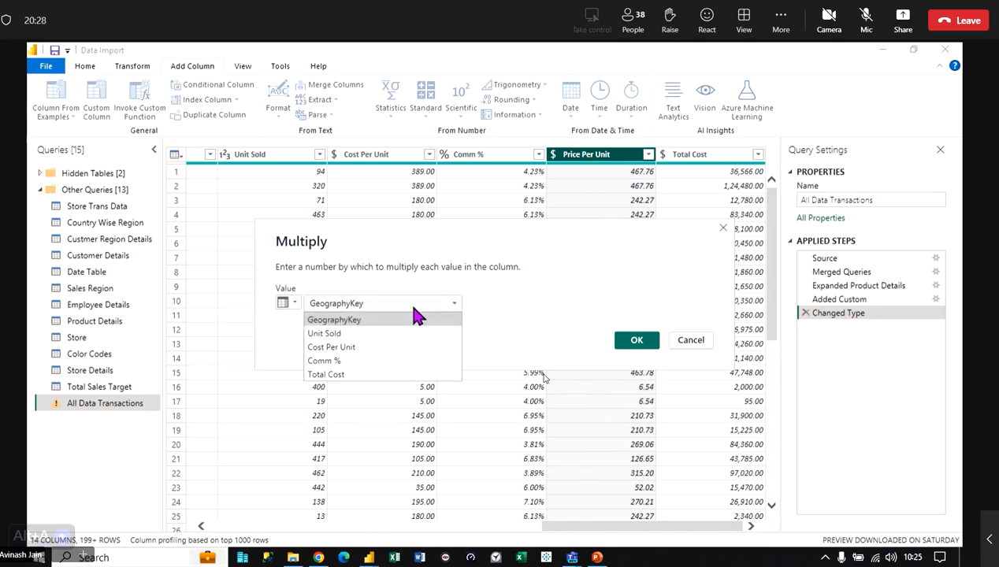
click(375, 334)
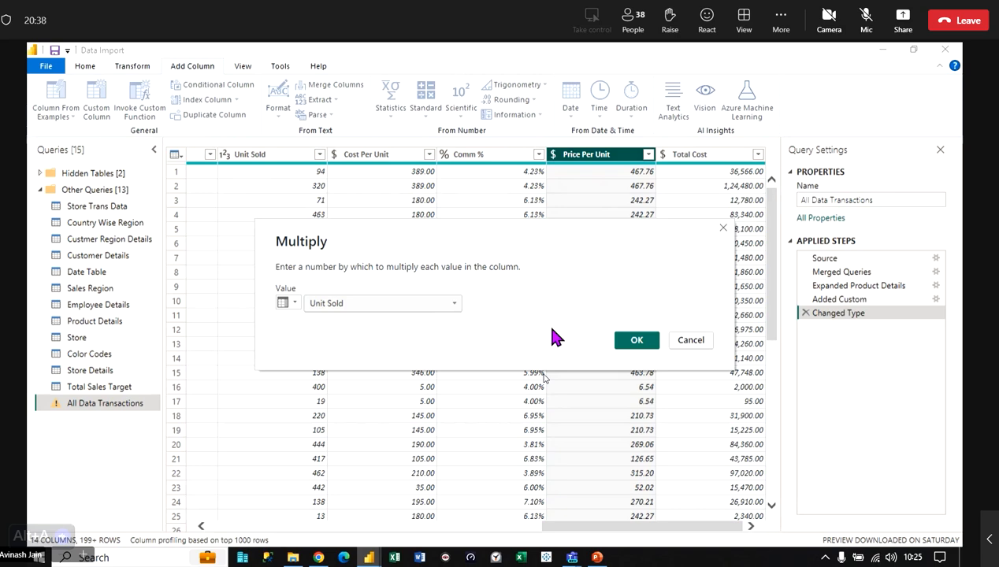
click(691, 339)
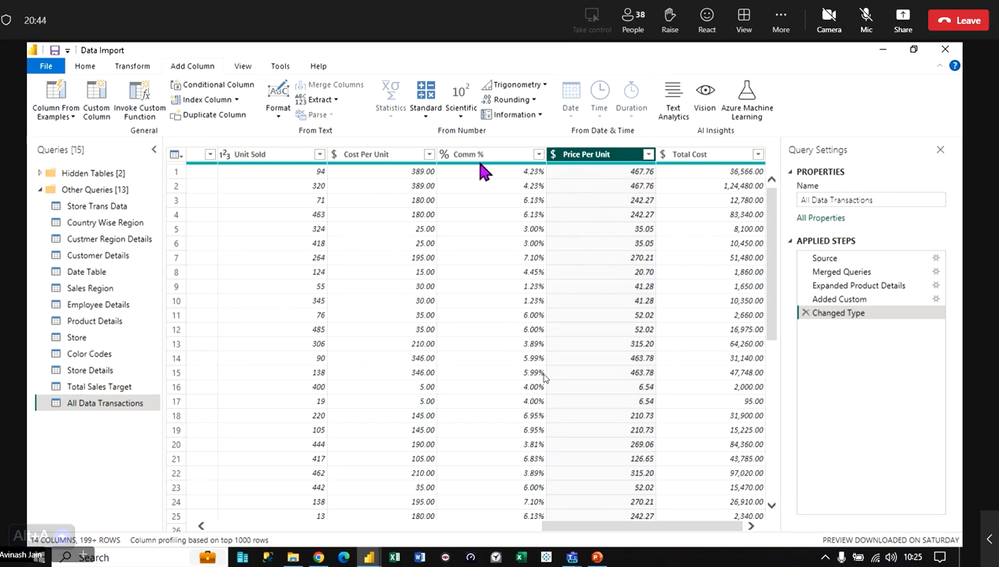
- Add a new column that multiplies Price Per Unit by the values in the Unit Sold column
click(426, 115)
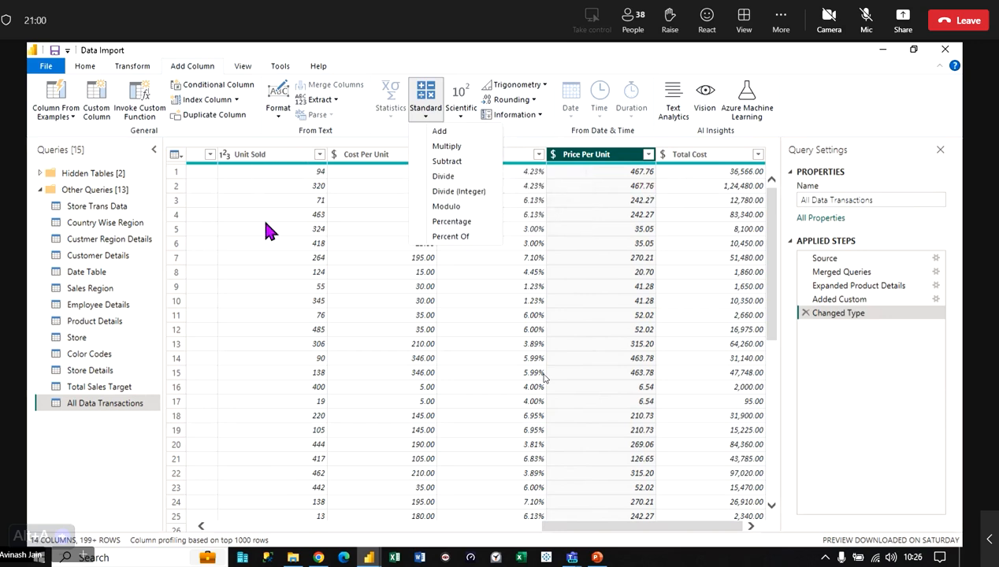
click(446, 147)
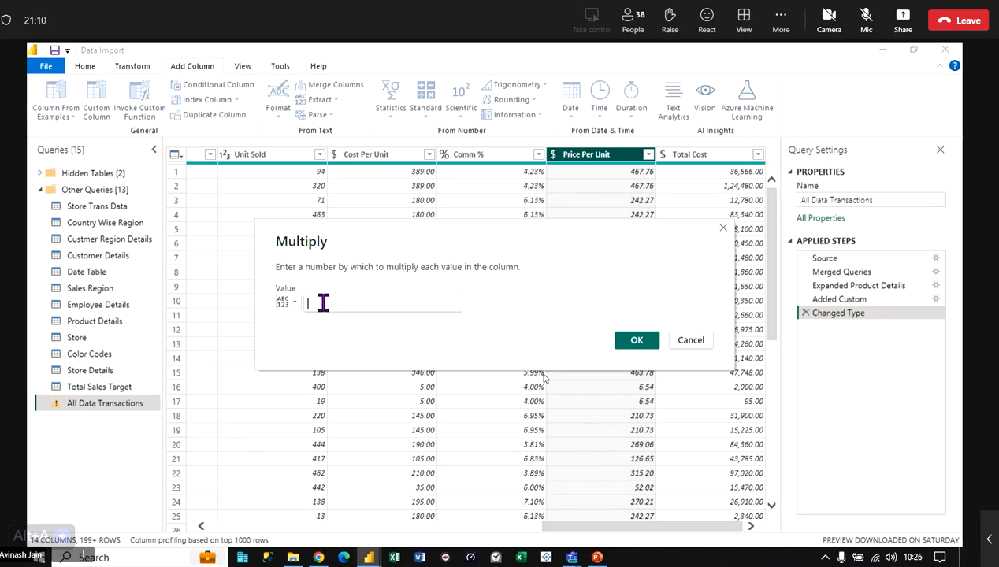
click(295, 305)
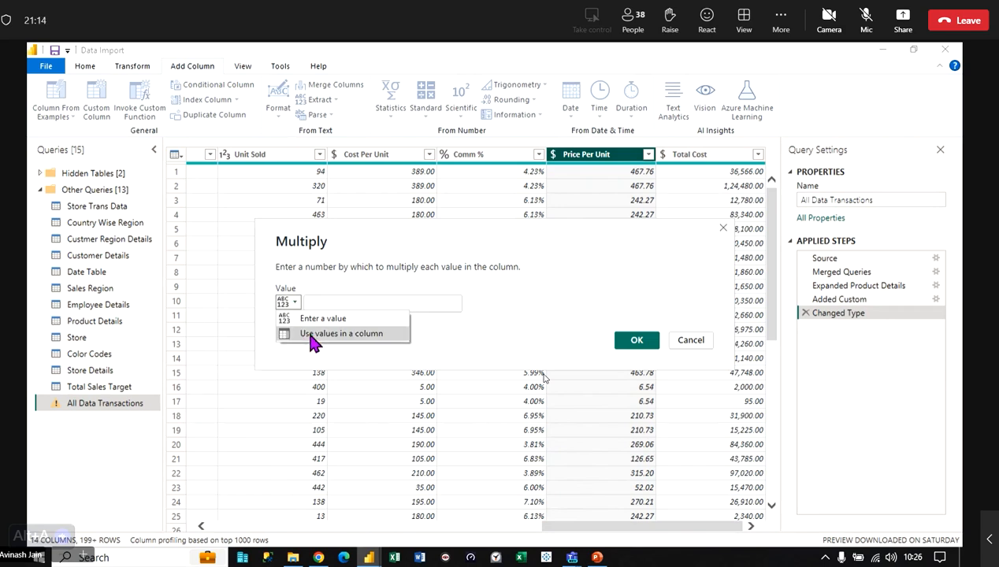
click(310, 335)
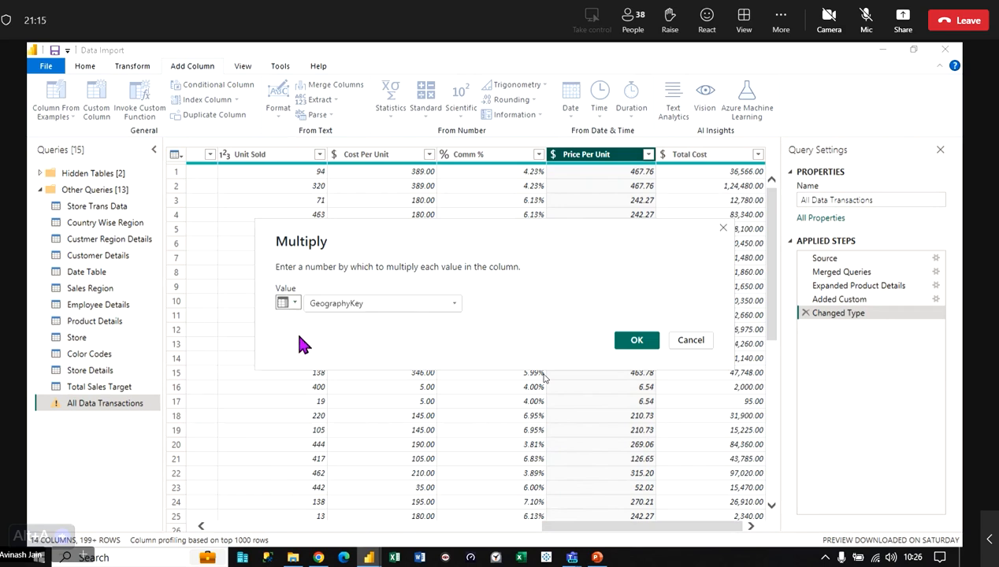
click(453, 306)
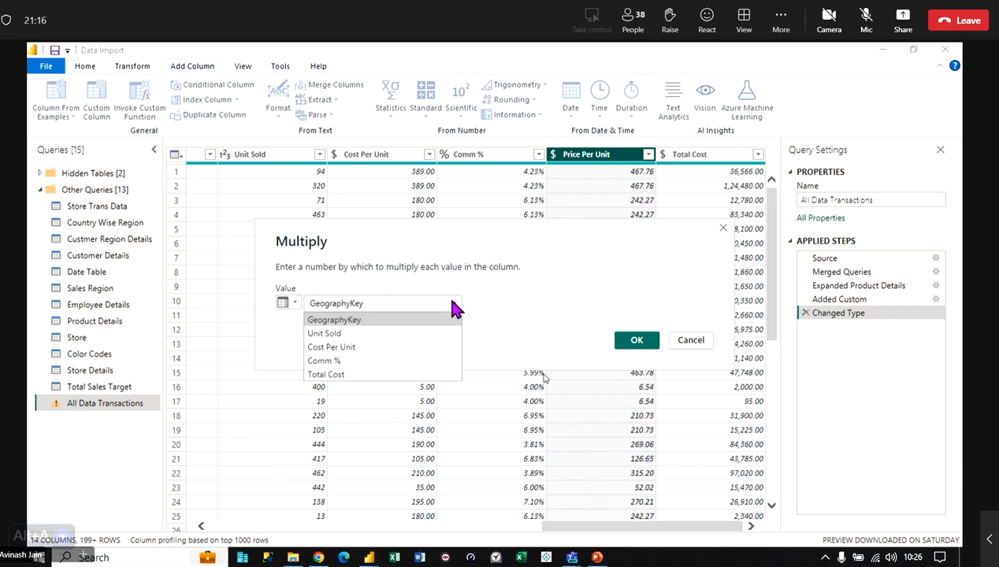
click(340, 335)
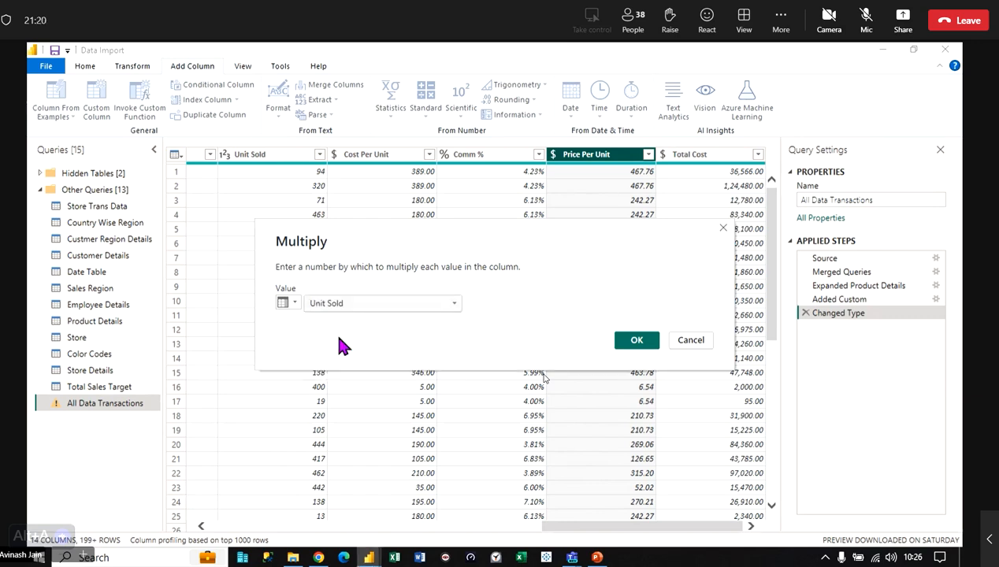
click(630, 343)
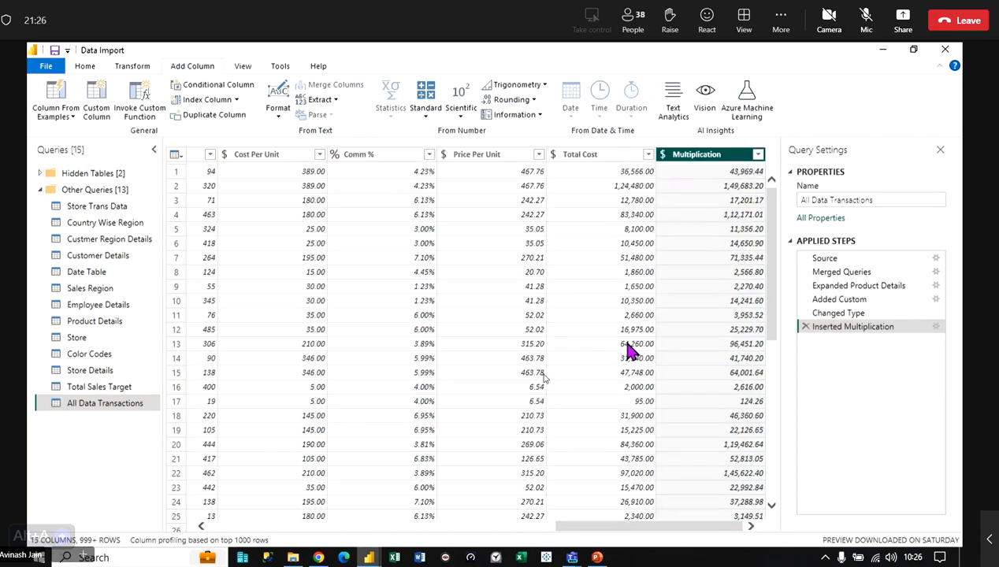
- Rename the new Multiplication column as Total Price
double_click(718, 157)
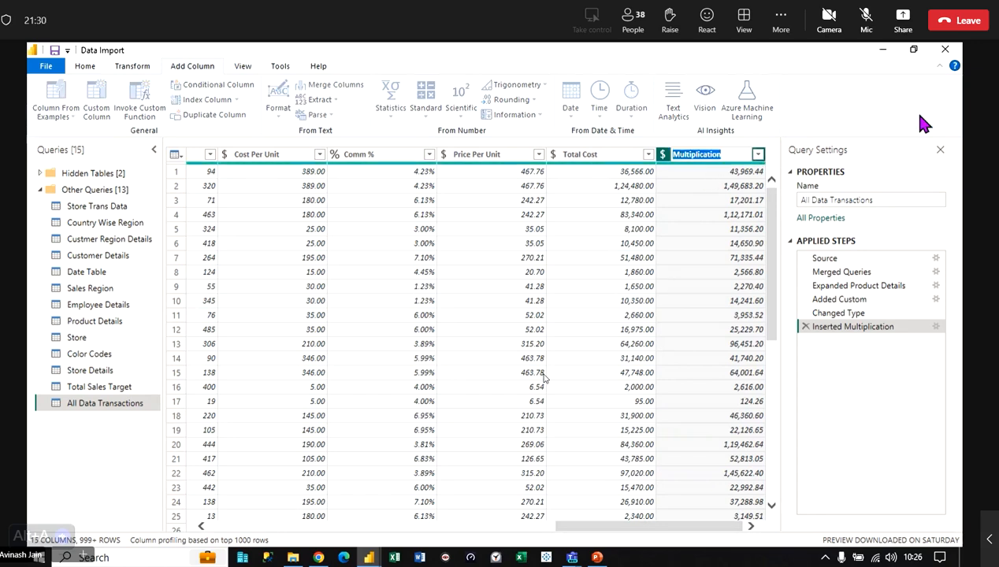
text(Tptal Pric)
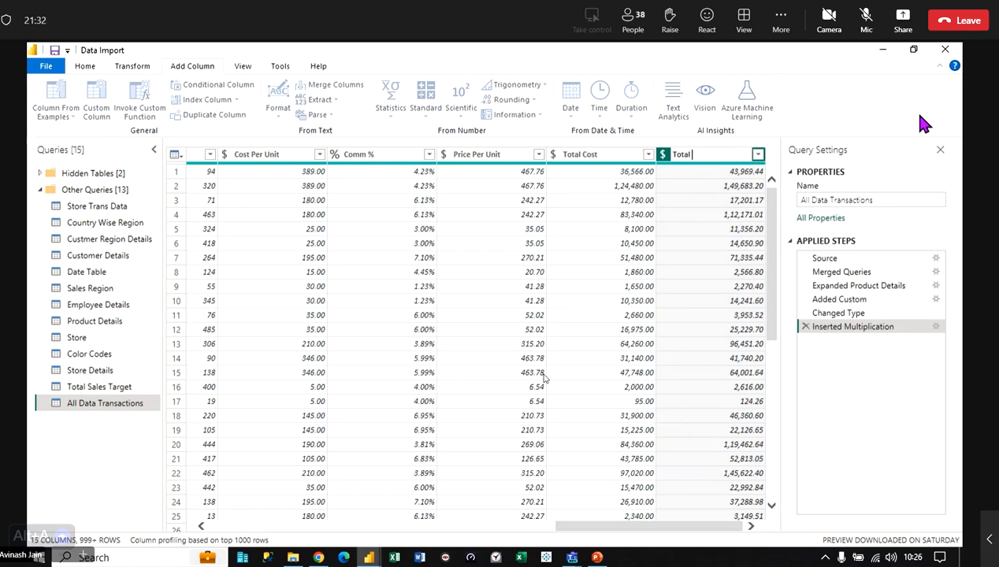
text(e)
key(Return)
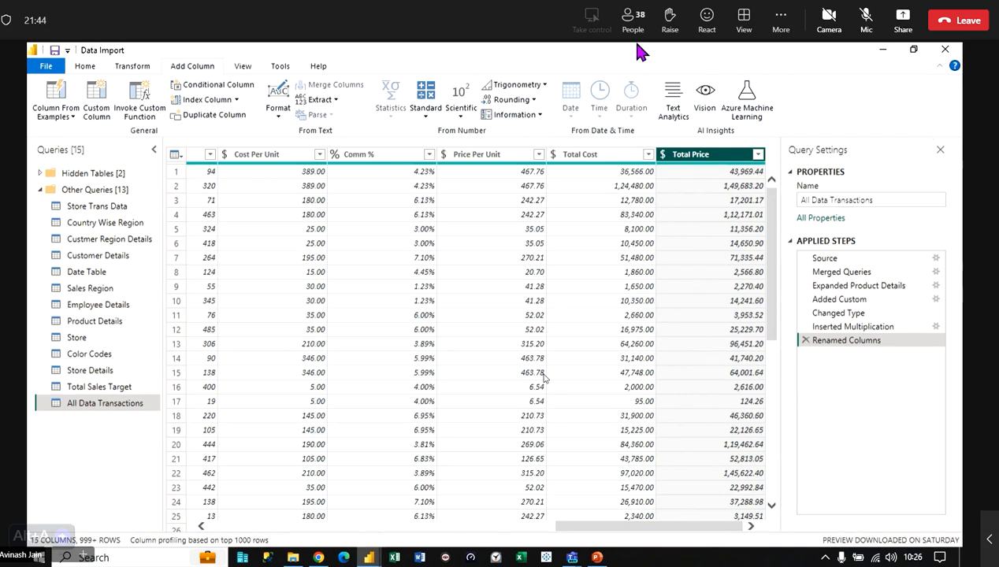
- Examine the source columns behind Total Cost and Total Price: Unit Sold, Cost Per Unit and Price Per Unit
click(606, 158)
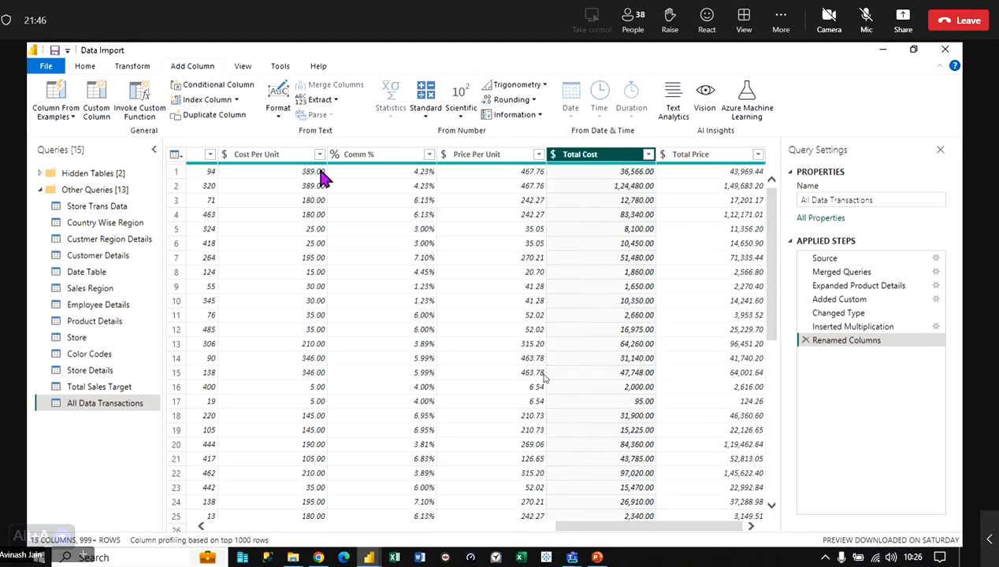
click(280, 155)
drag(626, 526, 550, 526)
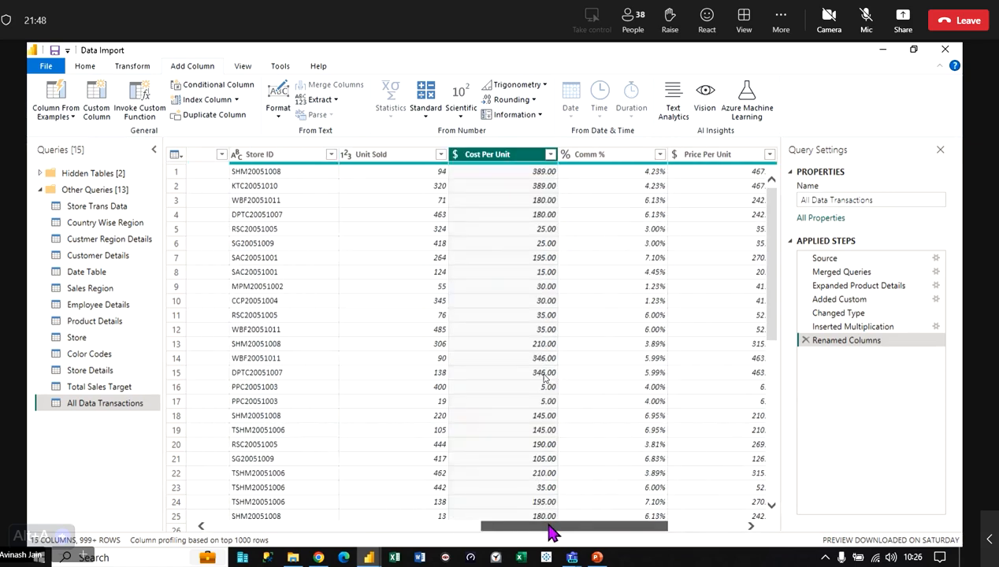
ctrl+click(383, 158)
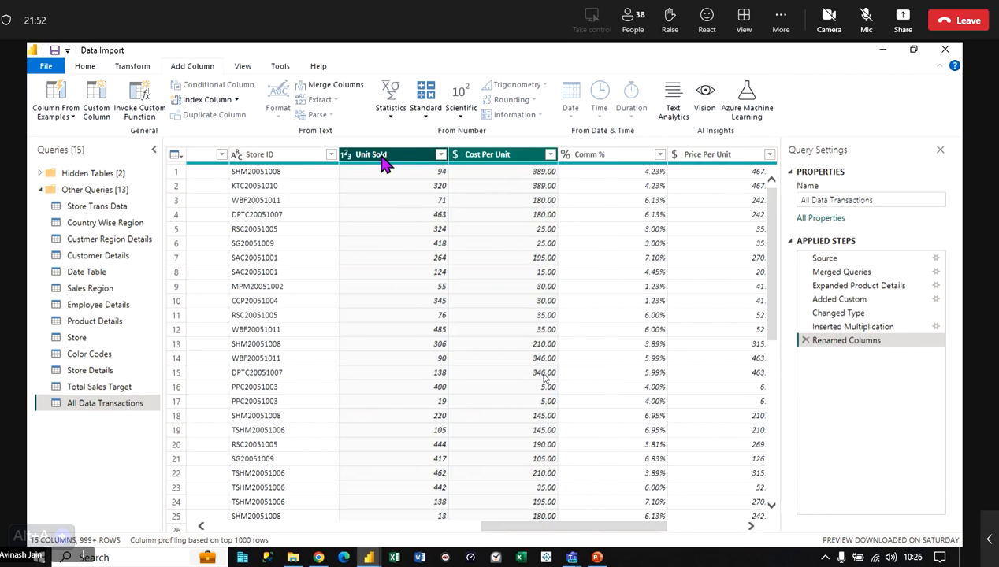
drag(565, 526, 616, 526)
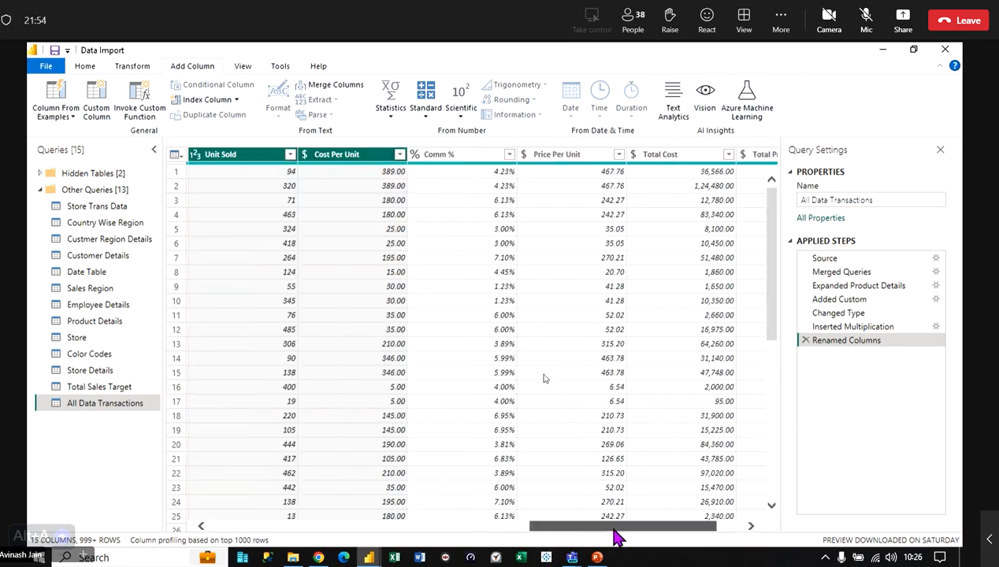
click(434, 288)
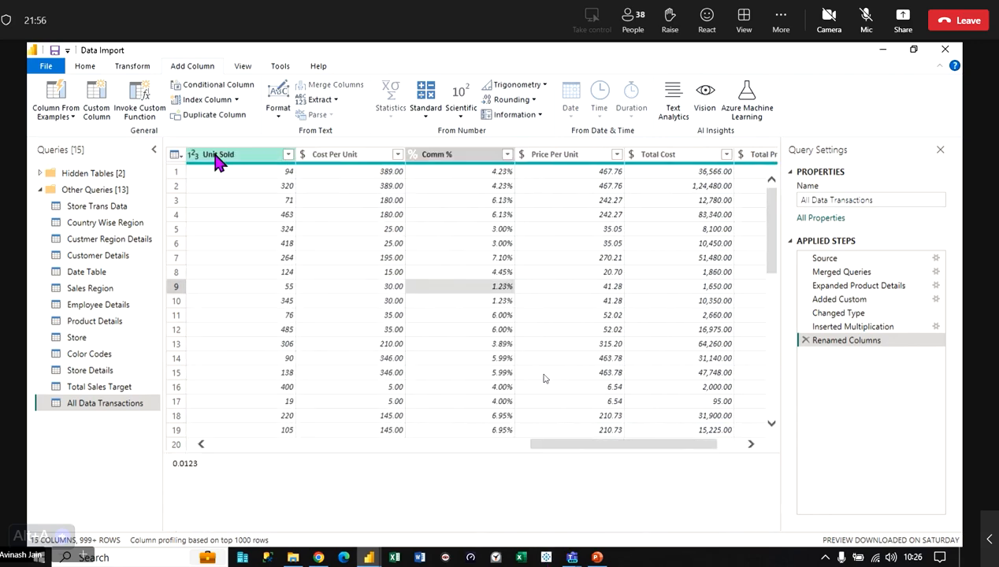
click(220, 160)
ctrl+click(574, 156)
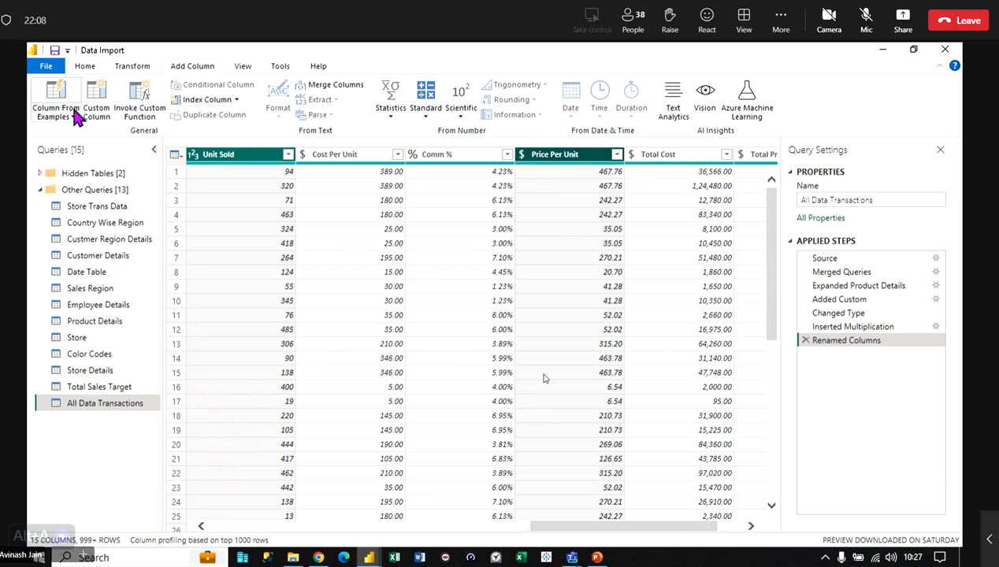
- Apply the pending query changes to the Data Import model while keeping the Power Query Editor open
click(84, 65)
click(44, 115)
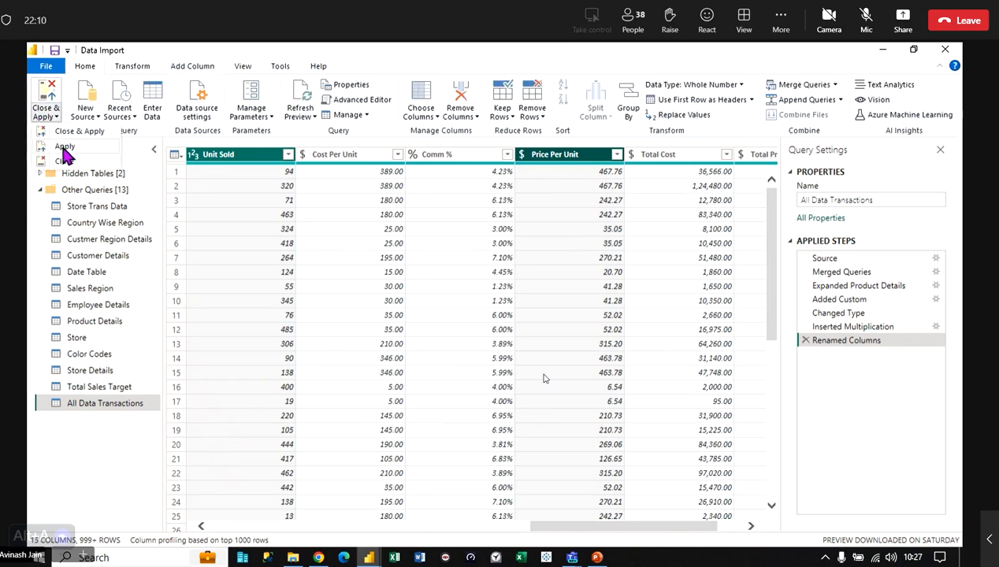
click(62, 147)
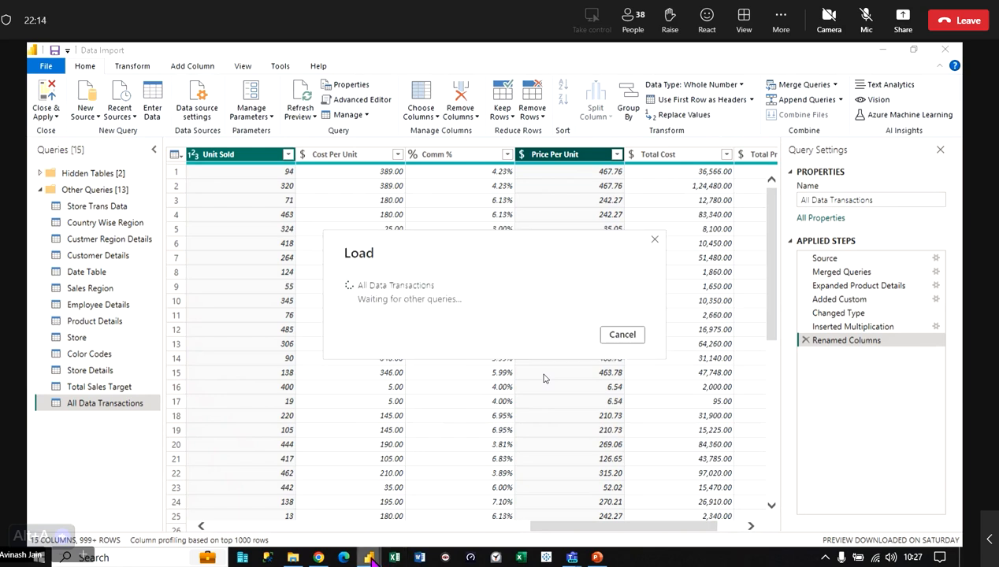
mouse_move(371, 558)
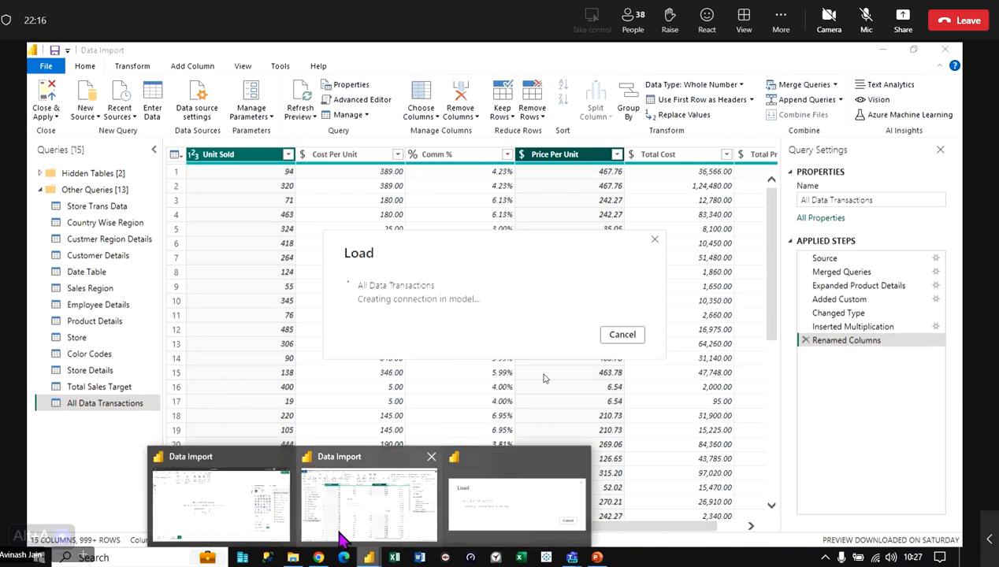
click(248, 498)
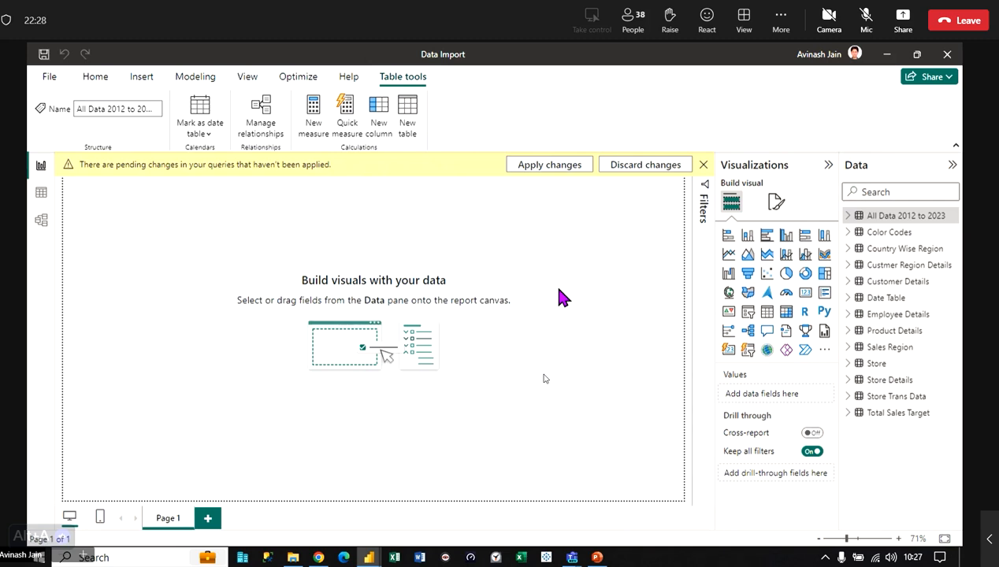
click(551, 167)
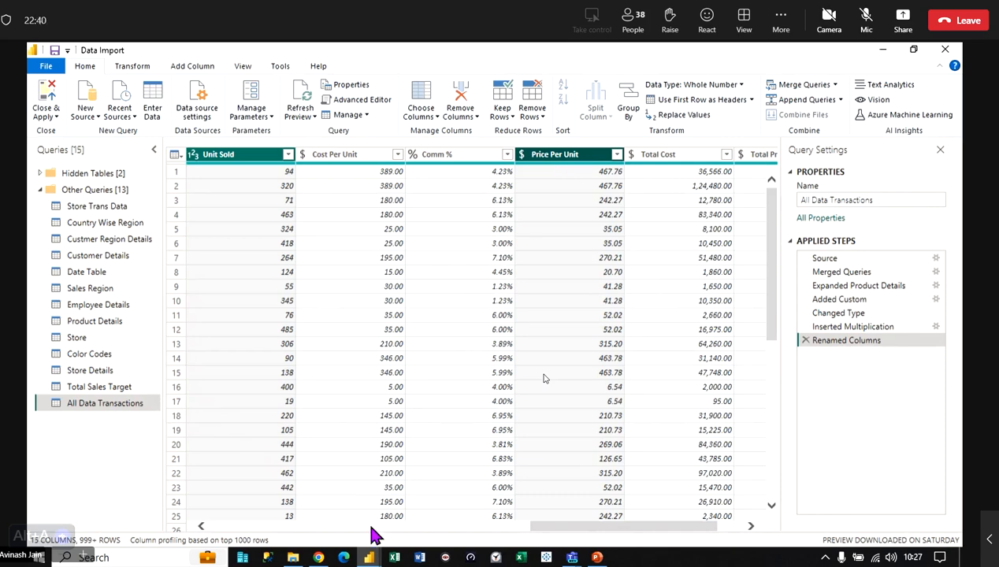
- Return to the report window and review the All Data Transactions table in Table view, including its Total Cost and Total Price columns
click(367, 557)
click(319, 491)
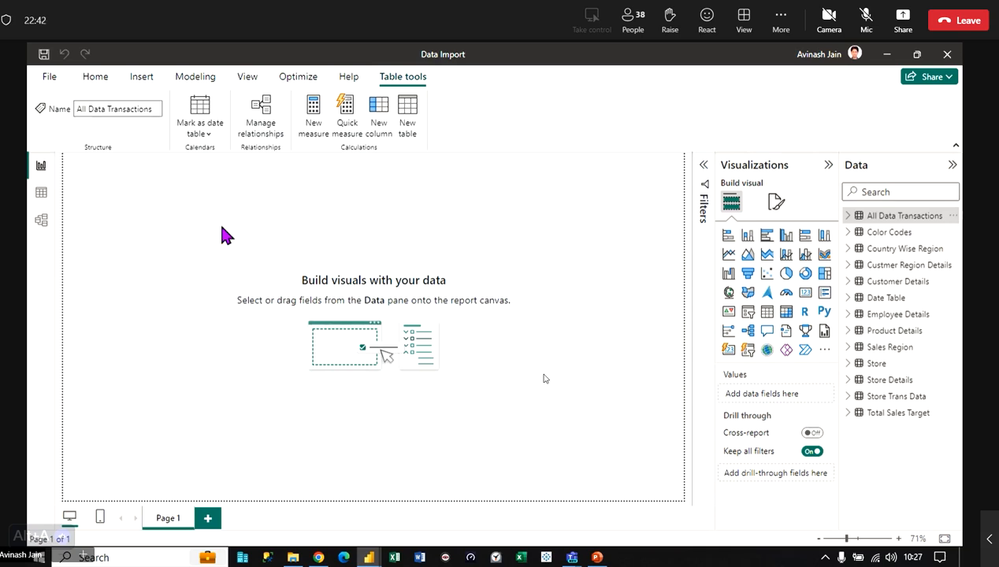
click(39, 197)
click(865, 216)
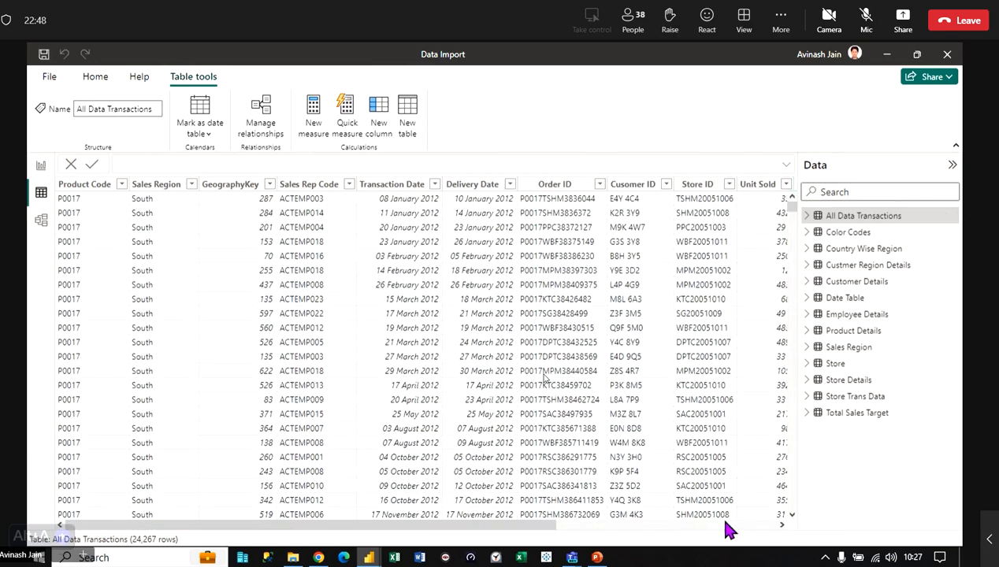
drag(526, 529, 825, 526)
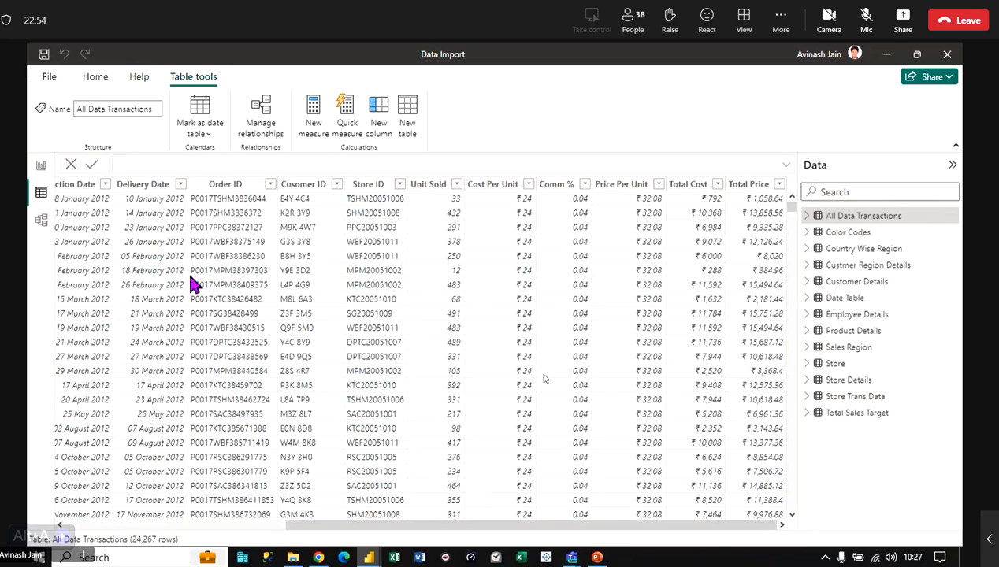
drag(378, 526, 87, 525)
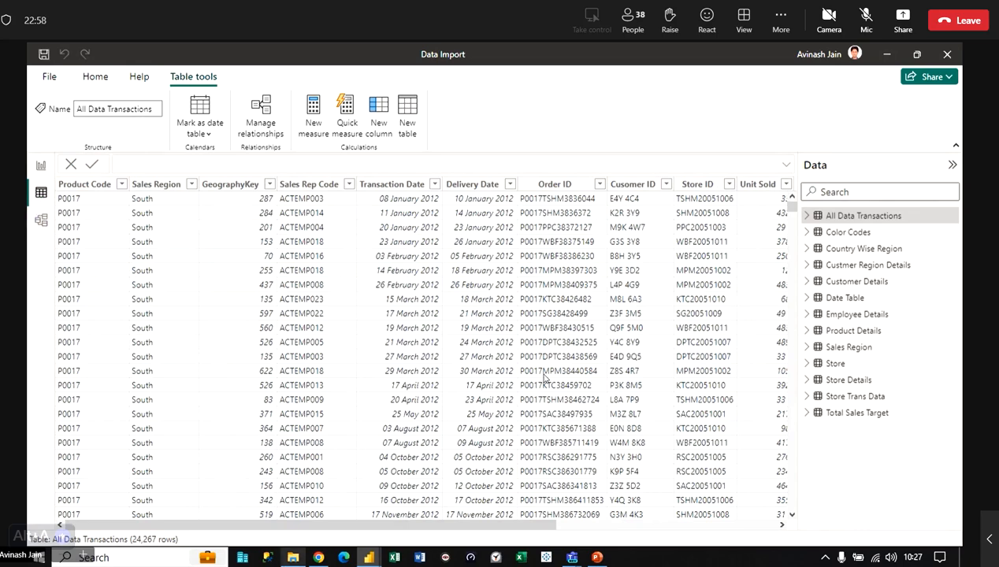
- Switch to the Teams meeting and admit everyone waiting in the lobby
mouse_move(369, 557)
click(446, 498)
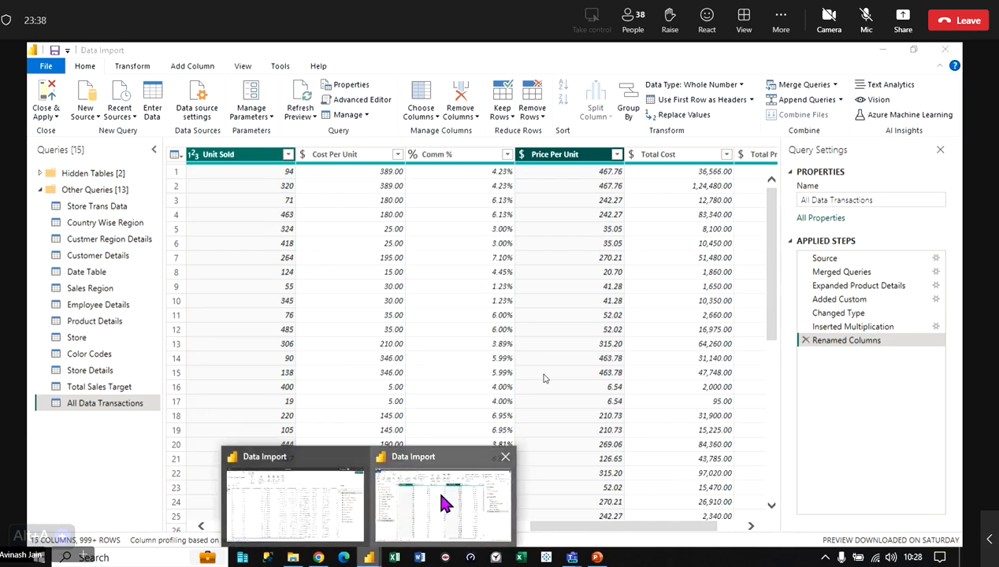
mouse_move(571, 556)
click(563, 506)
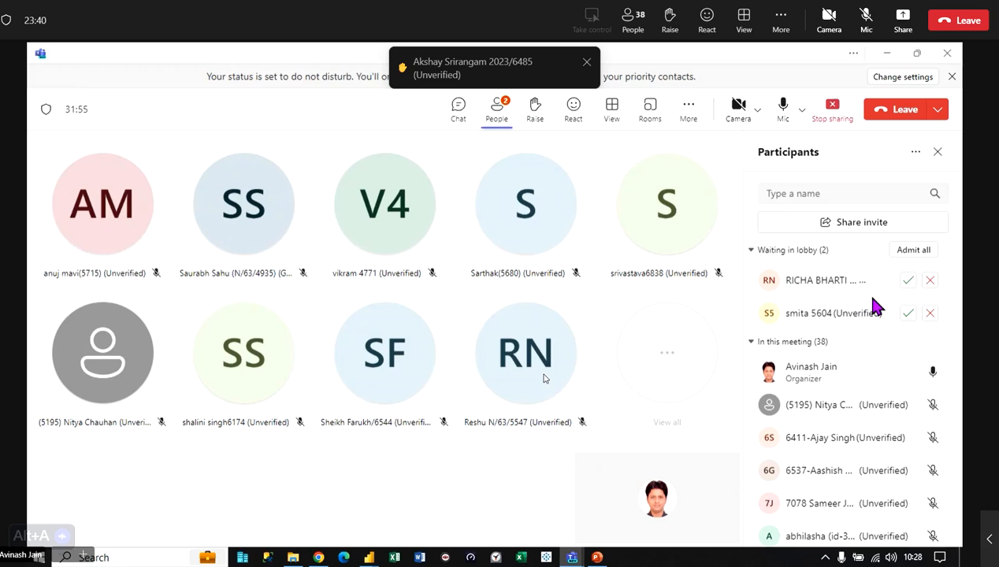
click(904, 253)
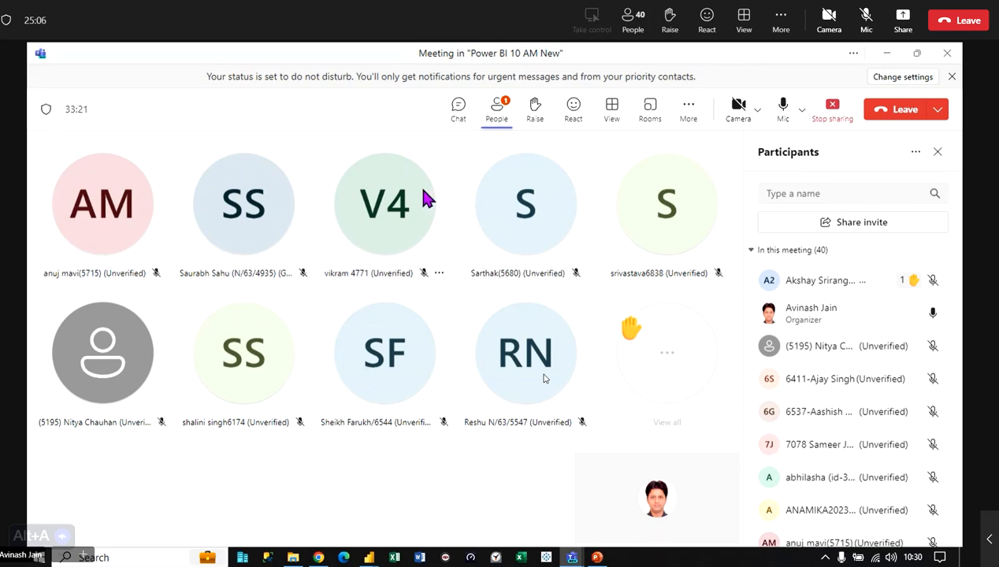
- Open the recent workbook File 1 Joining Types in Excel and collapse the ribbon to see the join tables
mouse_move(425, 198)
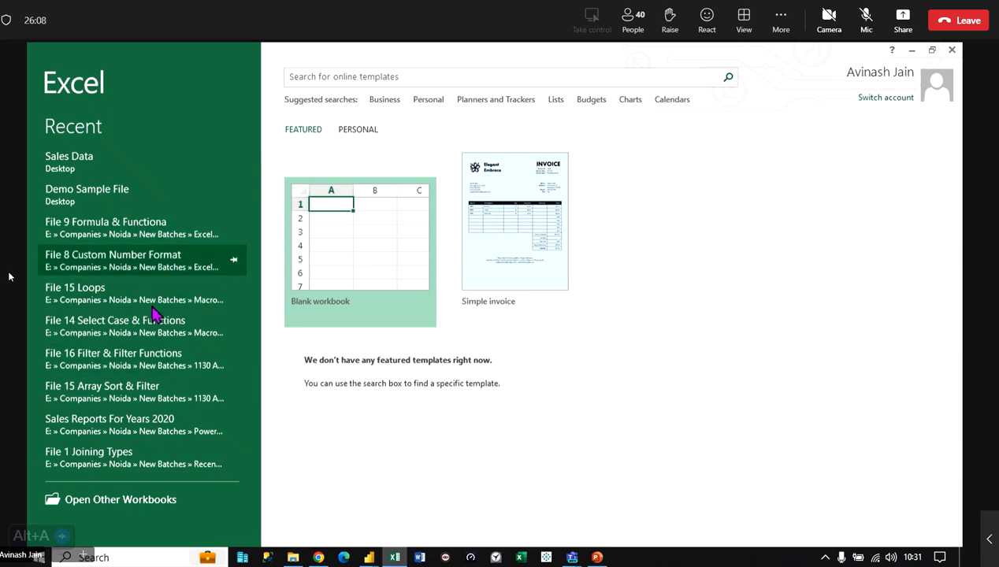
click(146, 463)
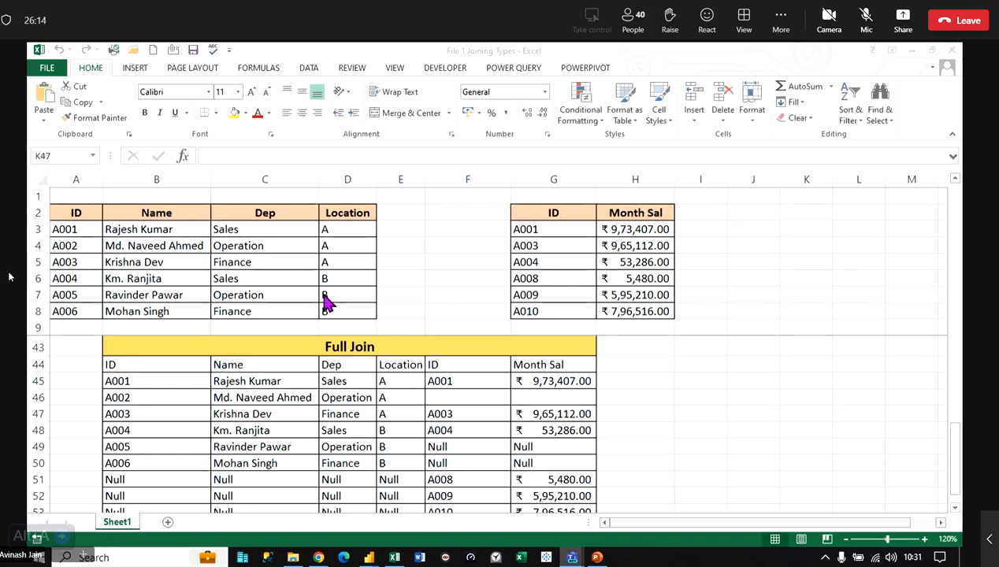
scroll(221, 386, up, 11)
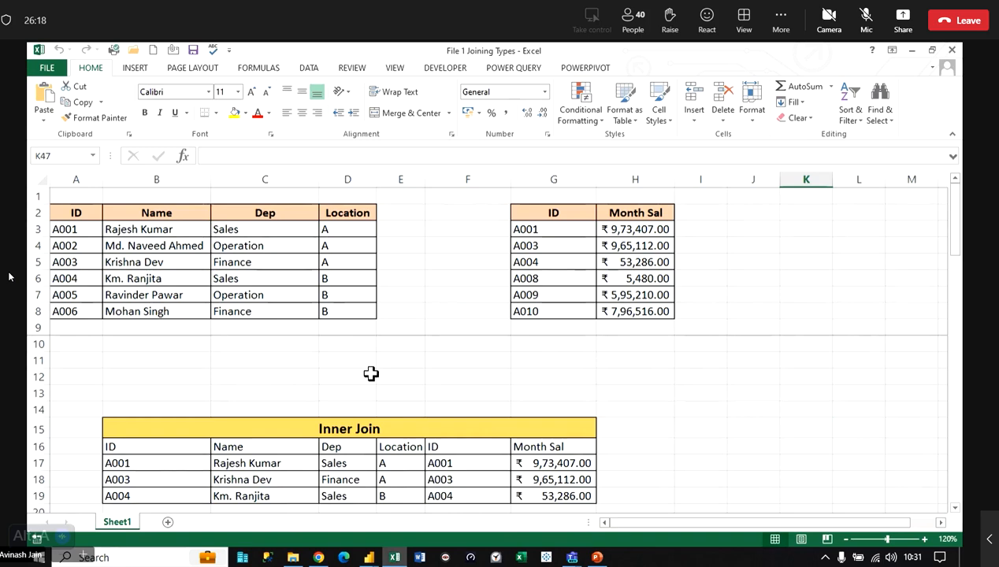
click(952, 134)
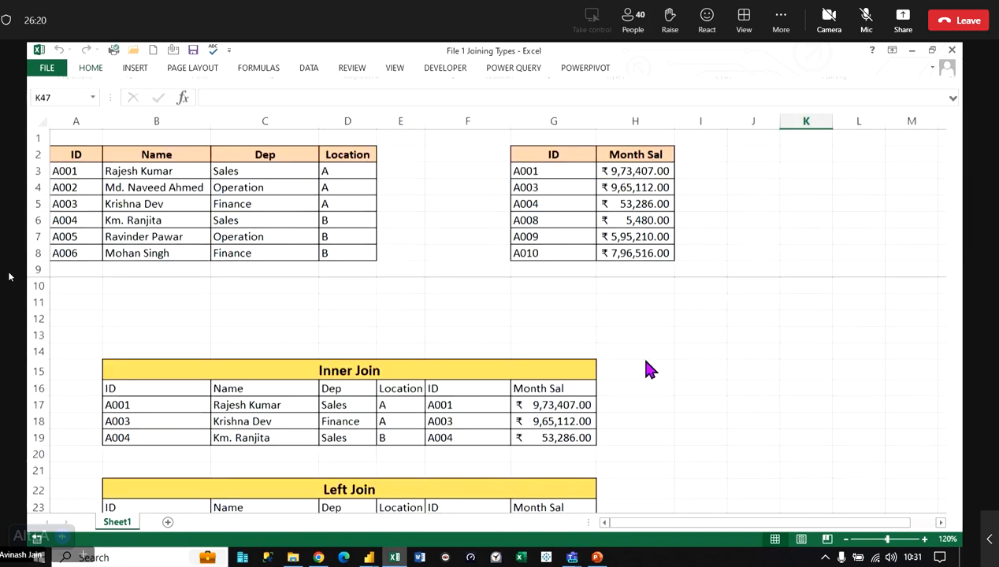
scroll(644, 360, down, 3)
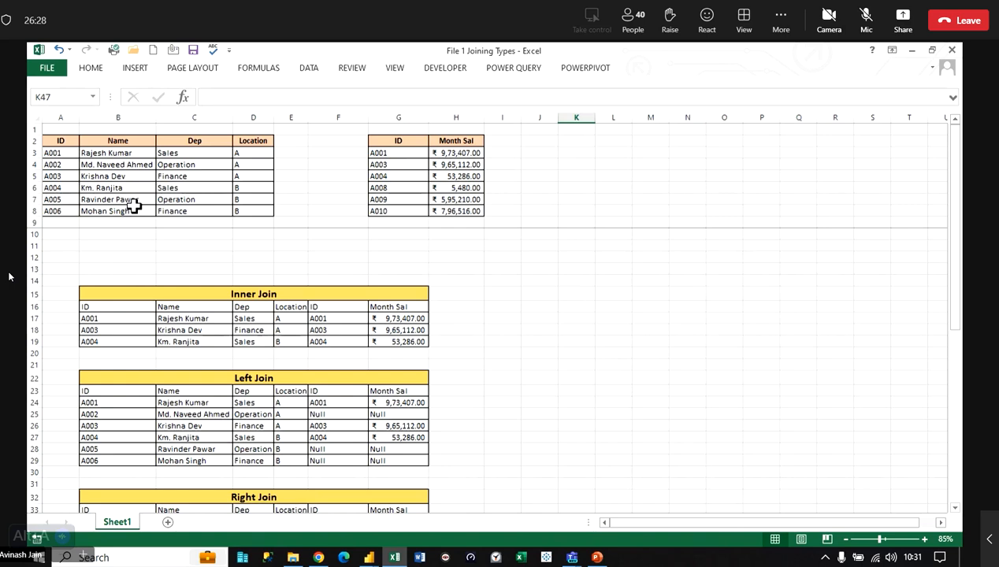
click(547, 317)
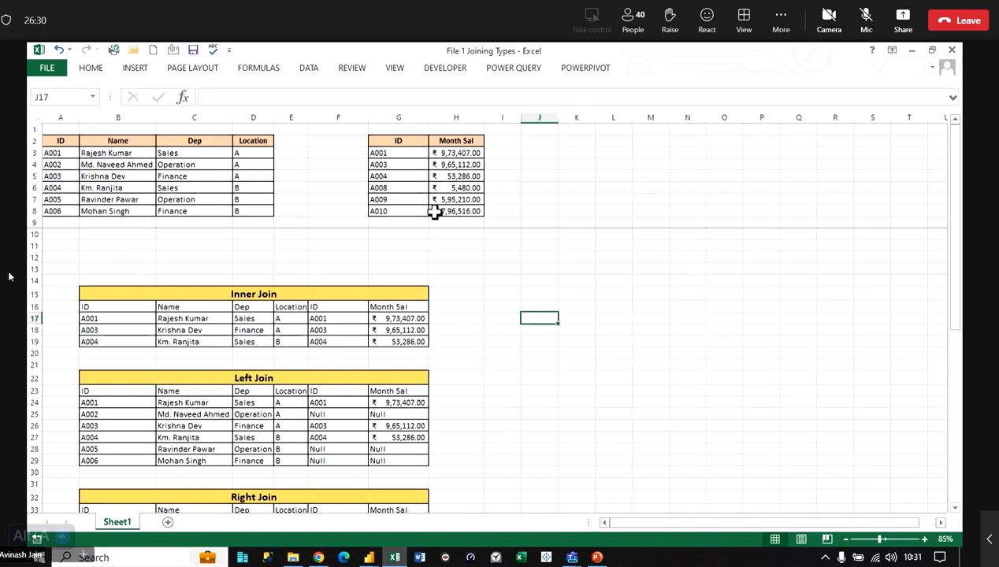
- Insert a blank column before column A, ahead of the employee table
drag(61, 141, 251, 210)
click(59, 114)
right_click(59, 115)
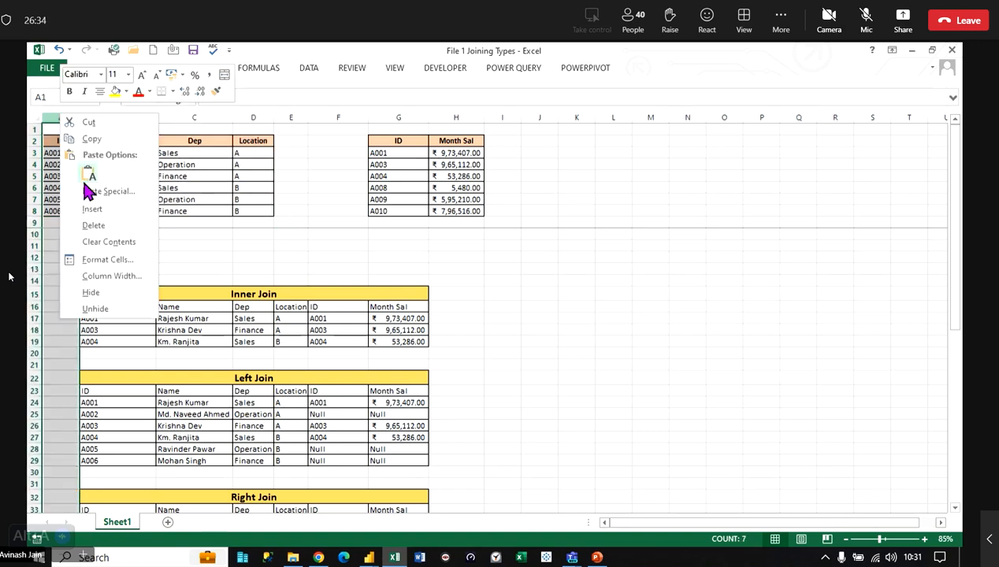
click(103, 208)
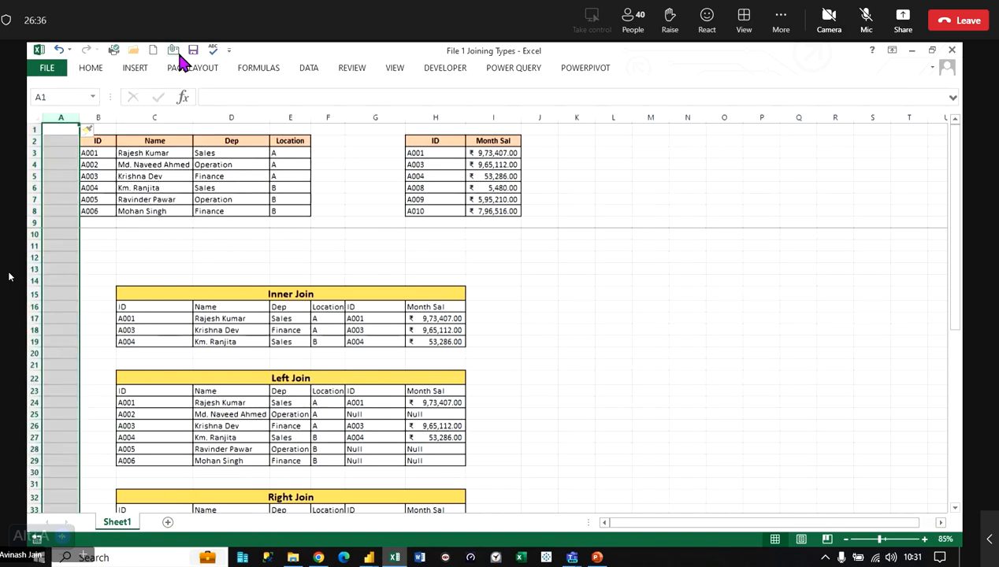
click(575, 306)
click(155, 141)
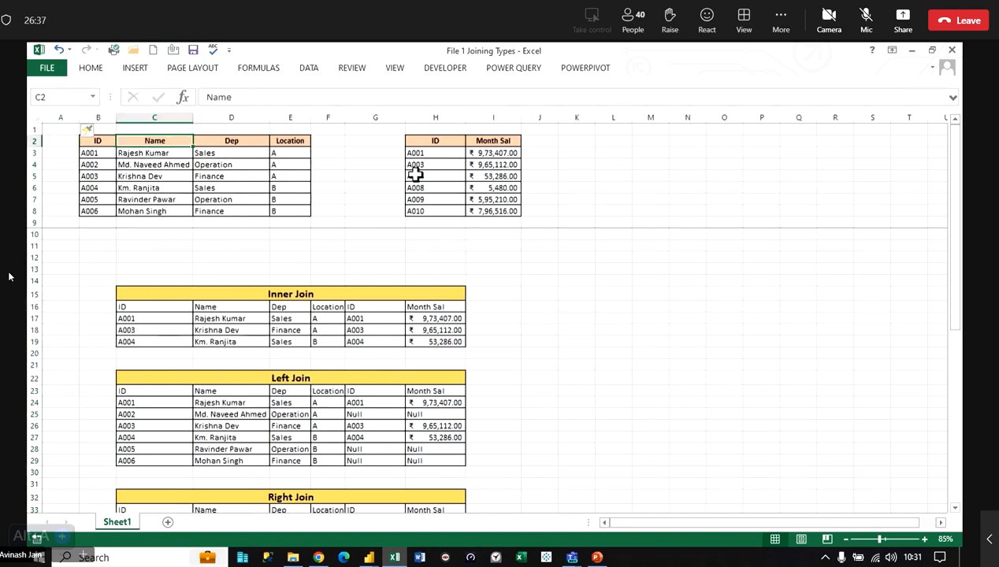
- Auto-fit the width of column I so the Month Sal values in the salary table display fully
click(457, 174)
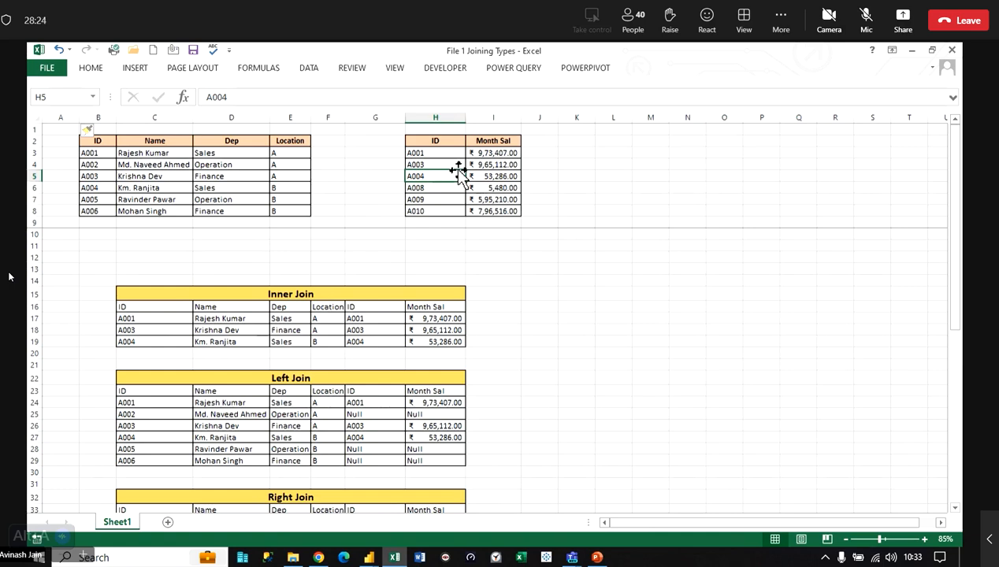
click(432, 138)
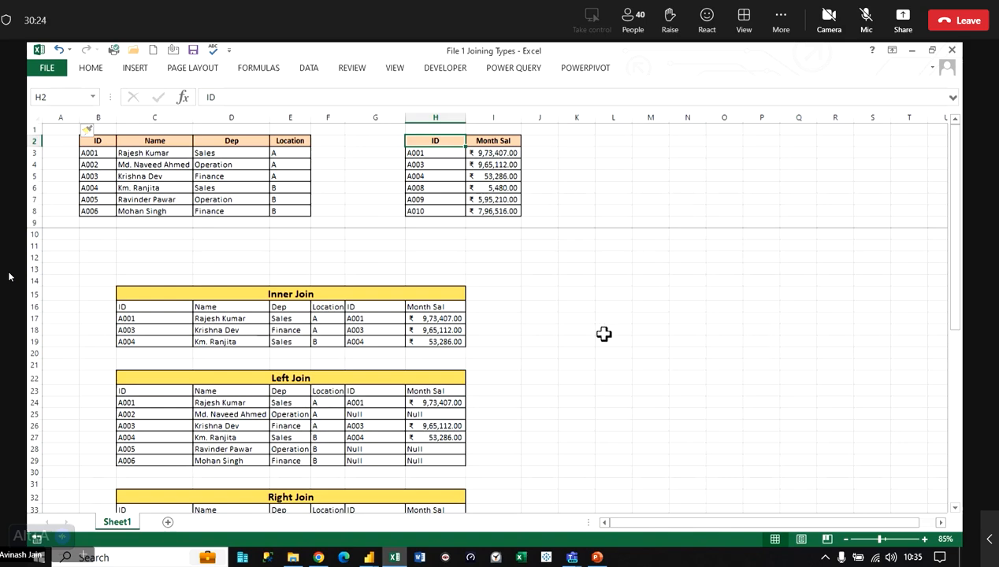
scroll(603, 335, up, 2)
scroll(601, 331, down, 1)
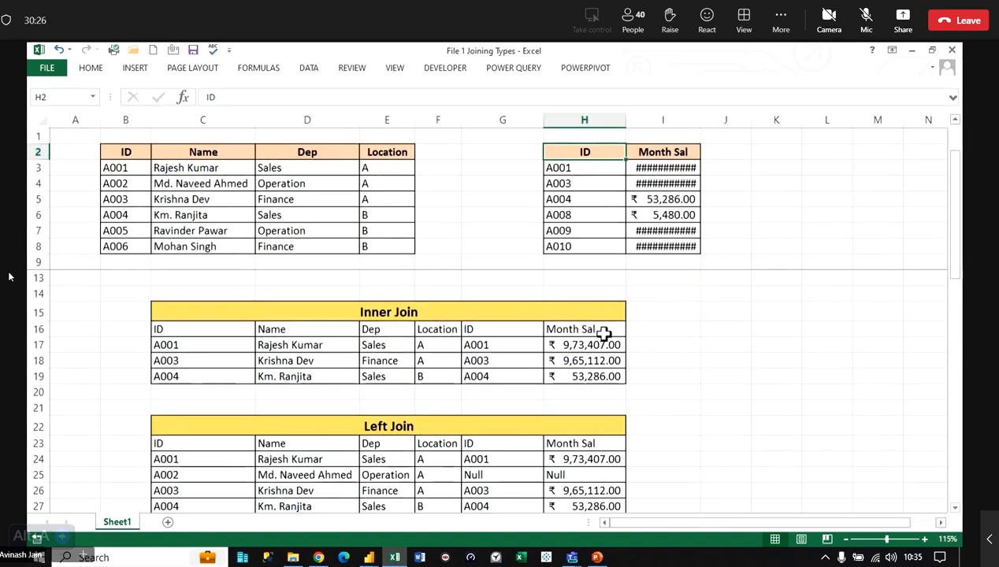
double_click(700, 120)
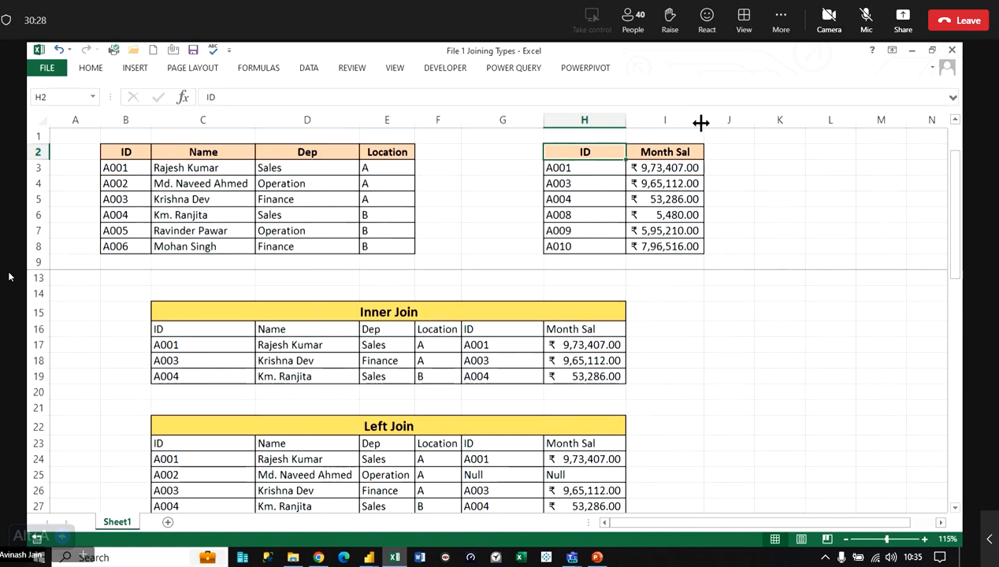
click(720, 329)
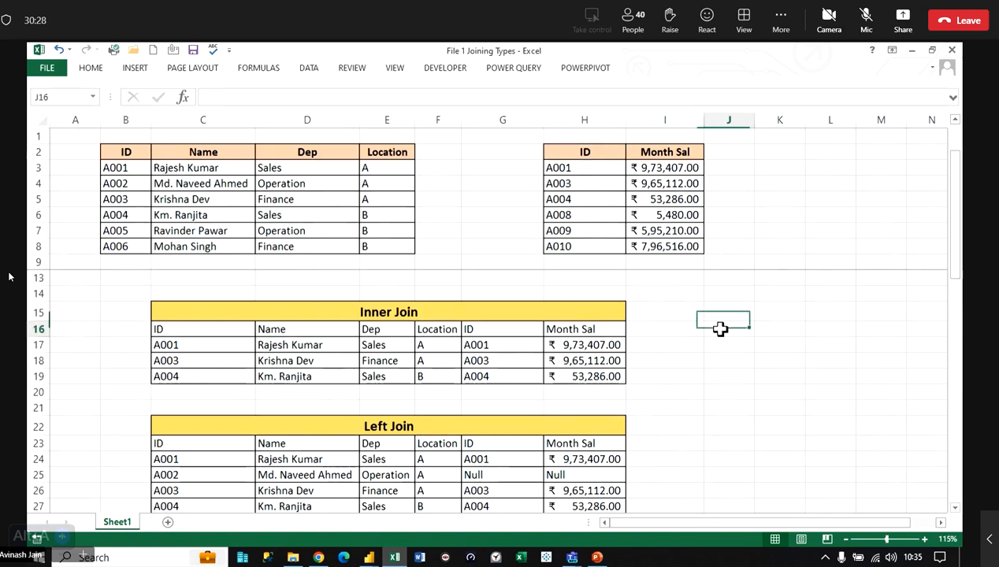
- Match ID A001 in the employee table with its full row in the Inner Join result, and return to the Teams meeting
click(126, 167)
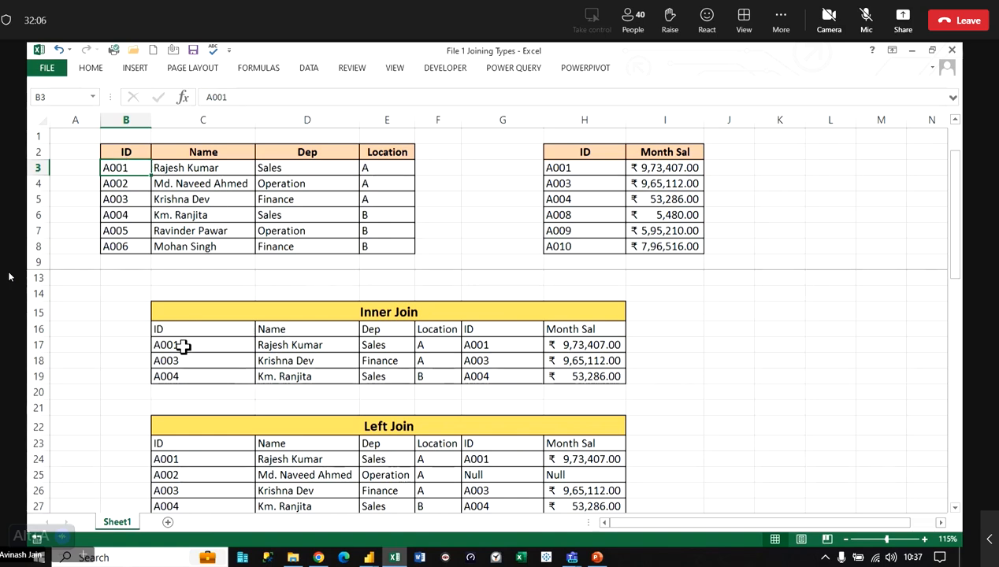
drag(178, 344, 584, 344)
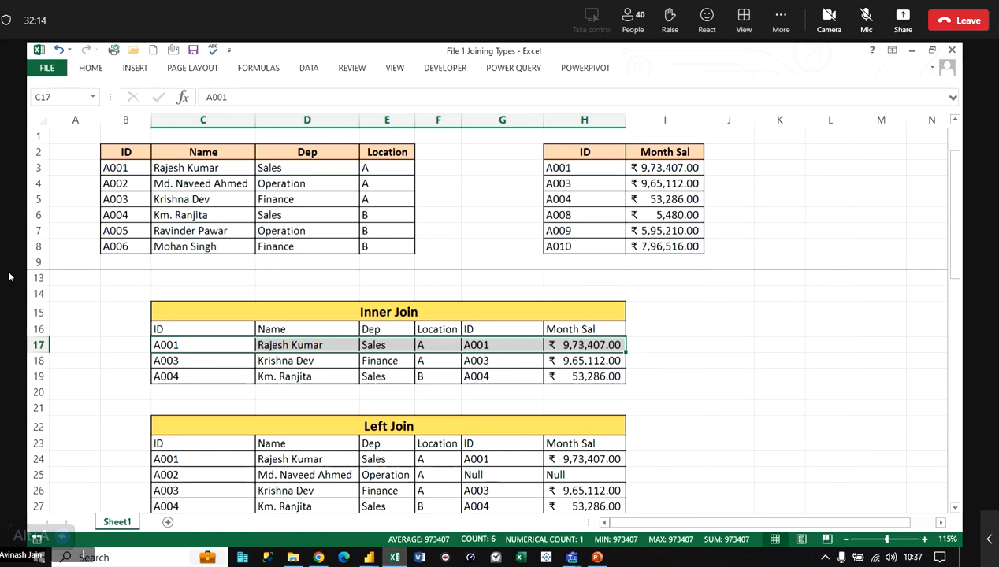
click(574, 557)
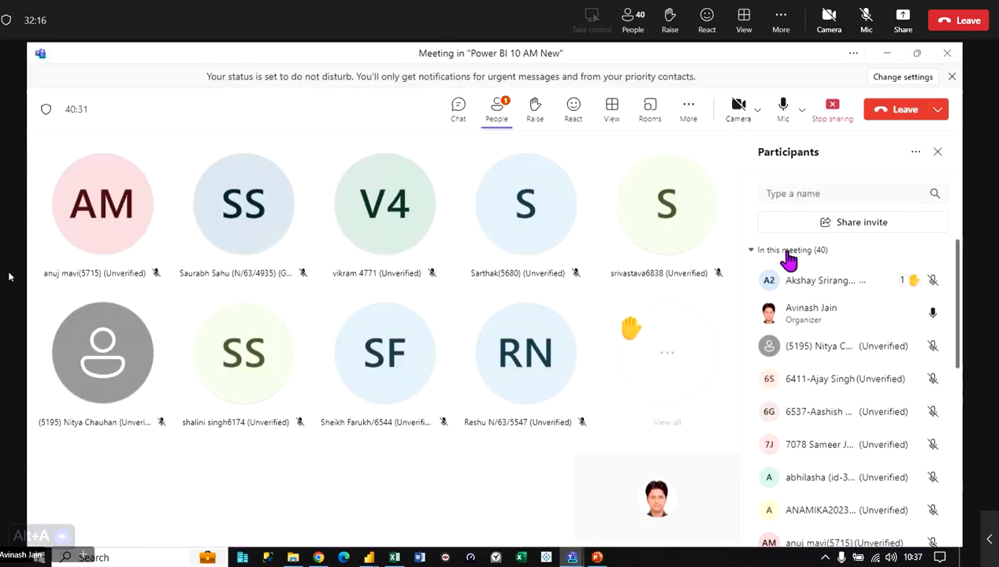
- Return from the Teams meeting to the File 1 Joining Types workbook and show the source tables above the Inner Join result
click(886, 53)
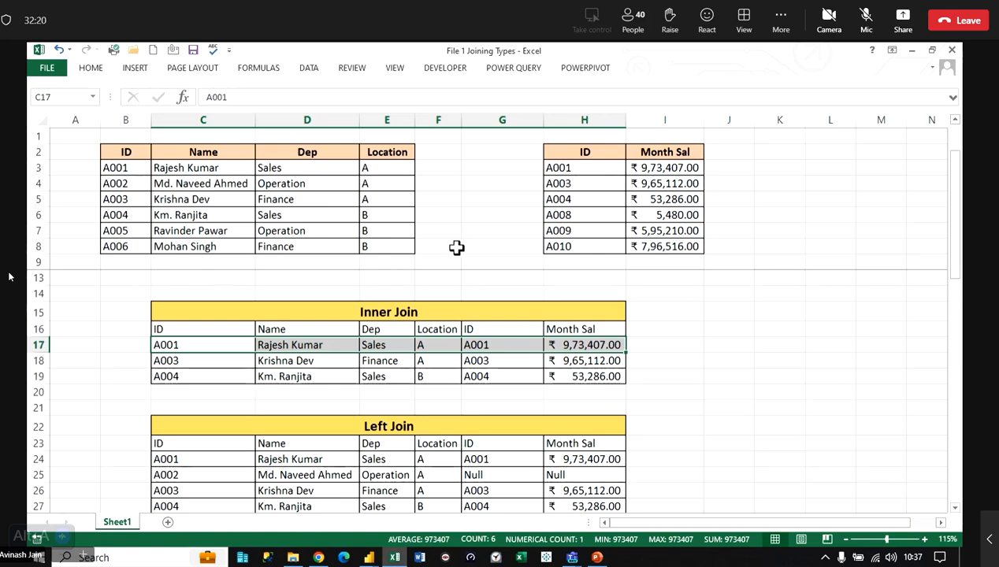
scroll(459, 281, up, 1)
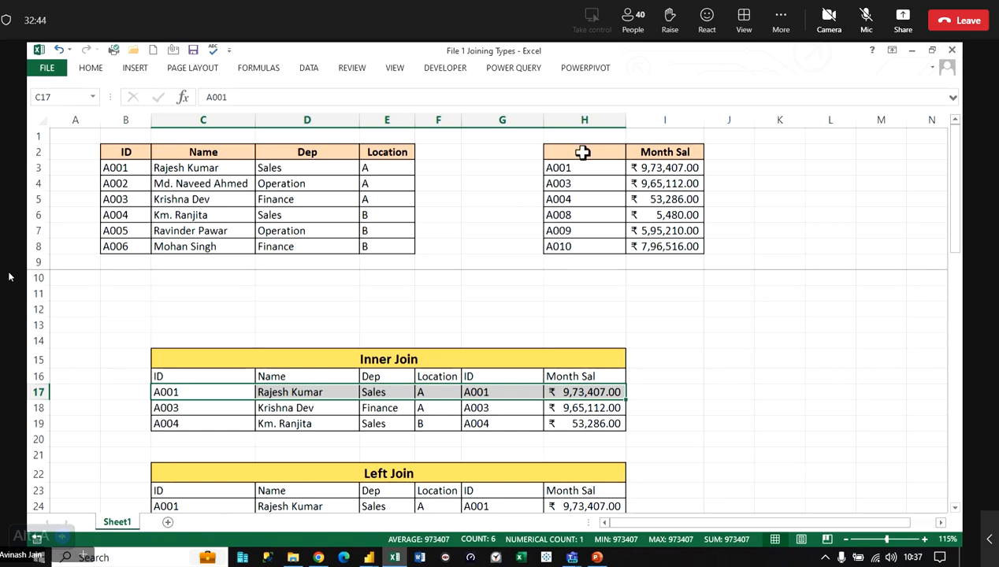
- Clear all contents and formatting from the salary table's ID column (H2:H8), and undo the clearing
drag(583, 151, 596, 242)
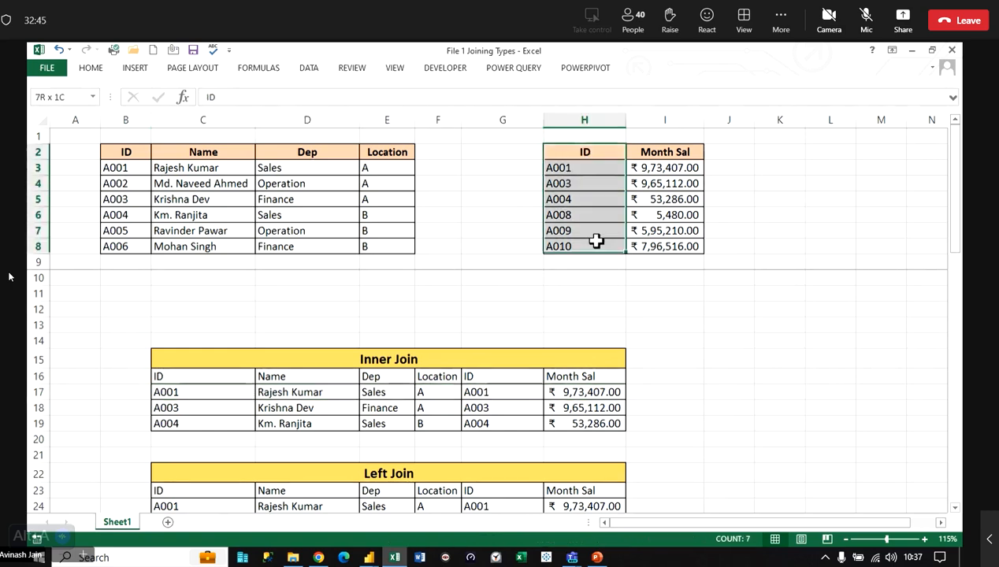
right_click(584, 154)
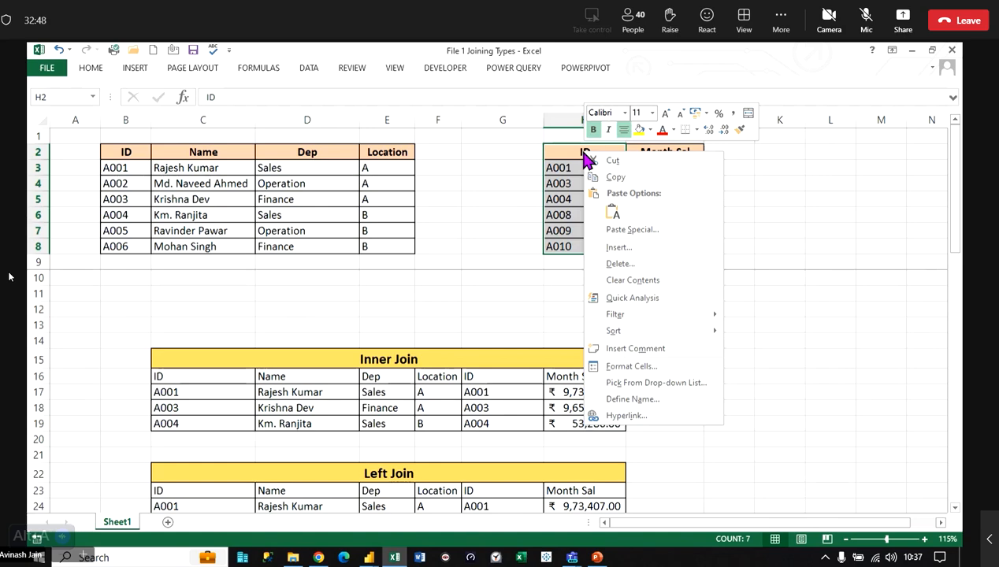
click(94, 69)
click(100, 71)
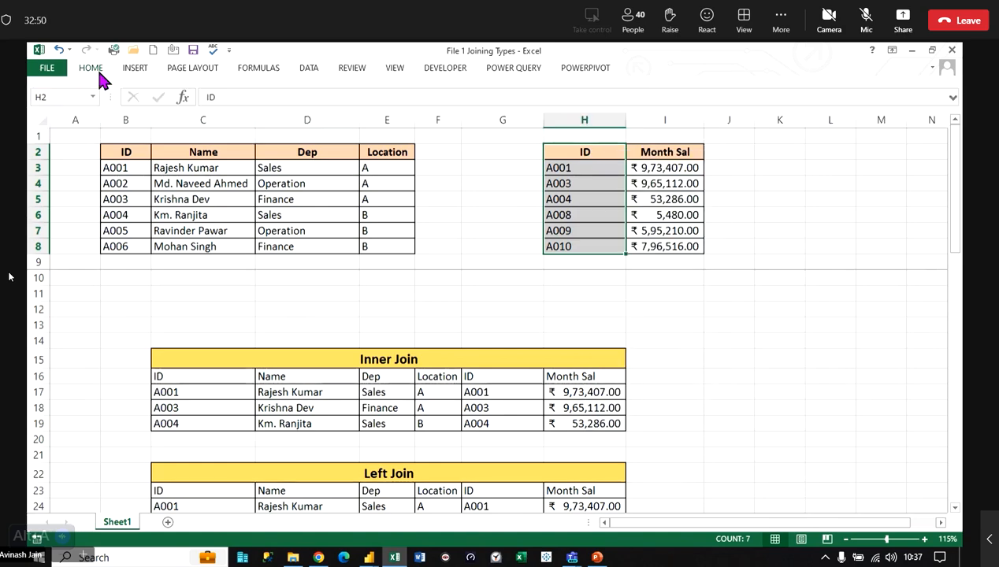
click(810, 117)
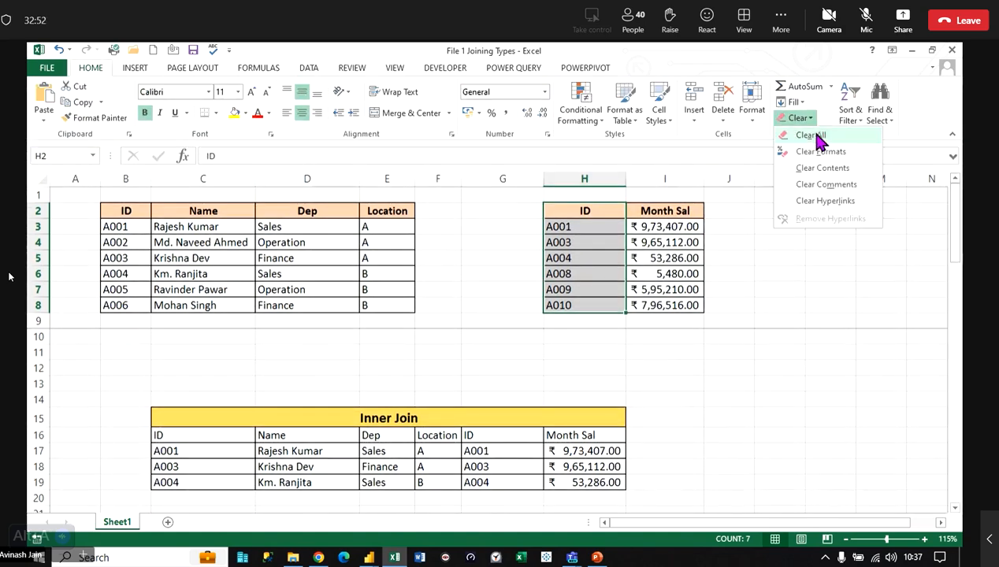
click(819, 138)
click(782, 305)
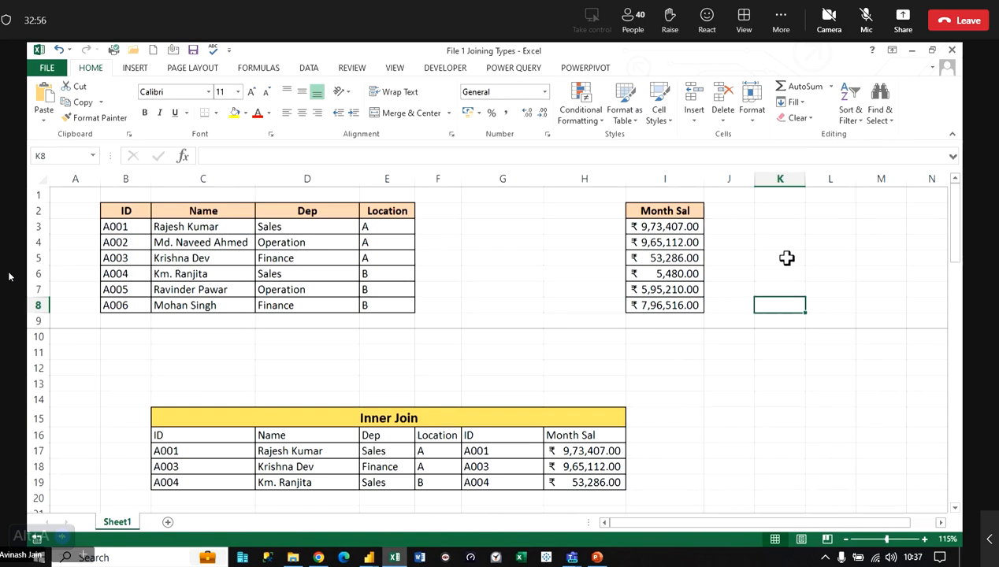
click(174, 258)
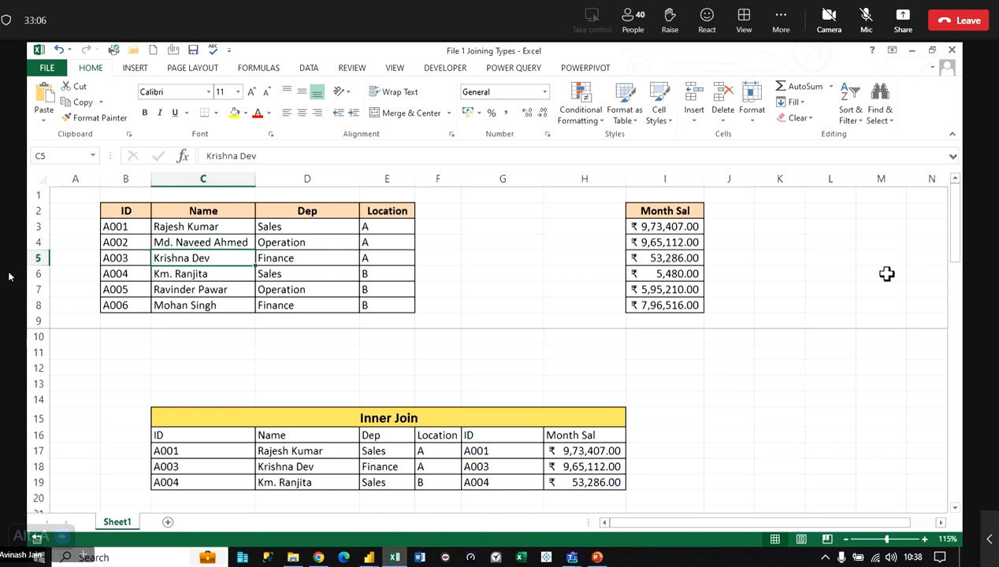
key(ctrl+z)
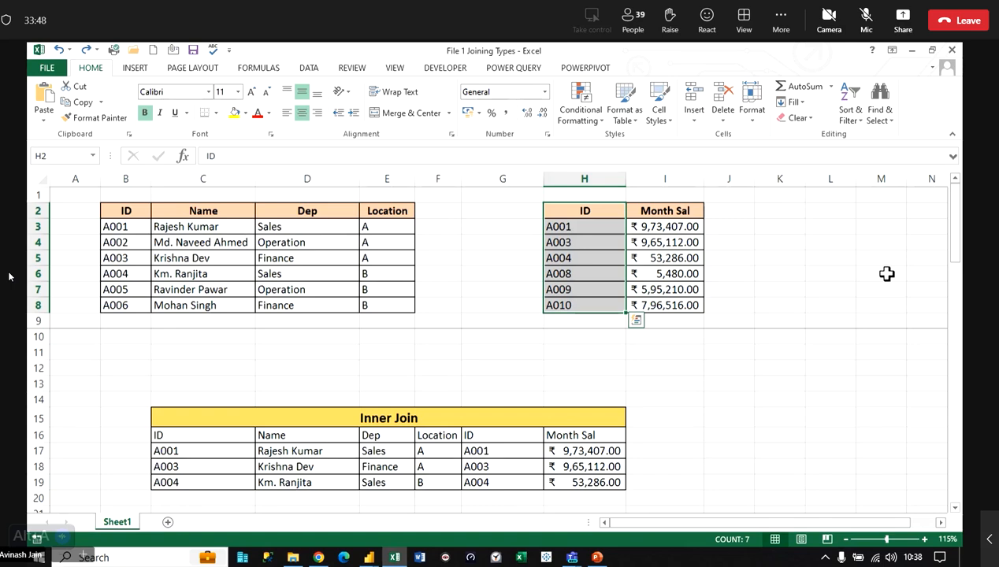
- Compare the ID columns of the employee and salary tables, tracing A001 into the Inner Join's second ID column
drag(121, 214, 128, 306)
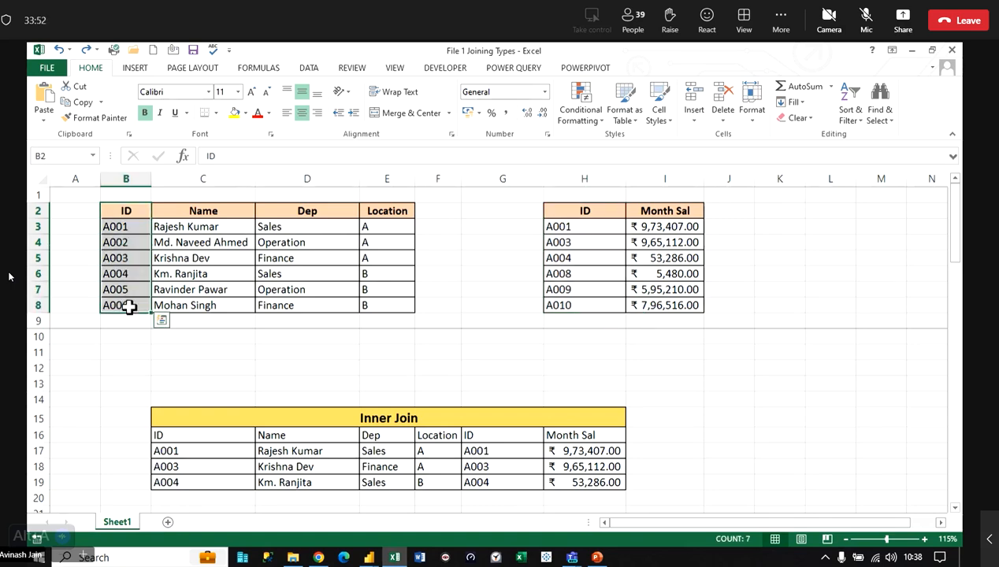
click(568, 226)
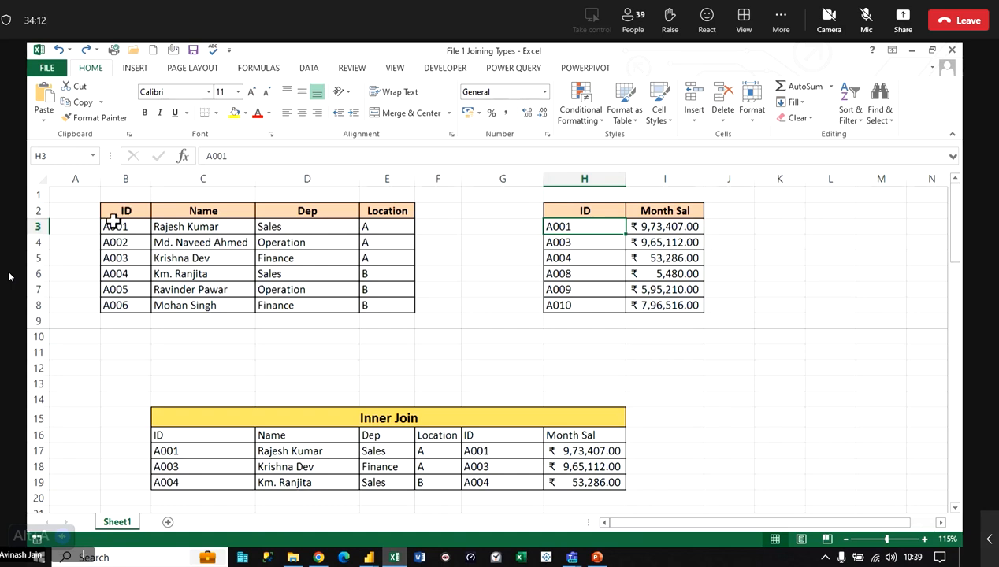
click(114, 227)
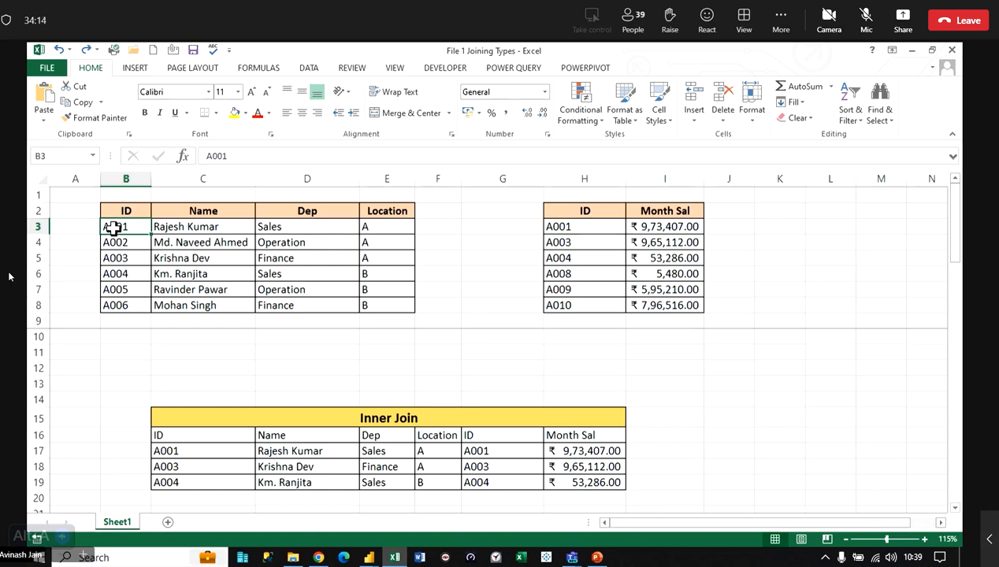
click(600, 232)
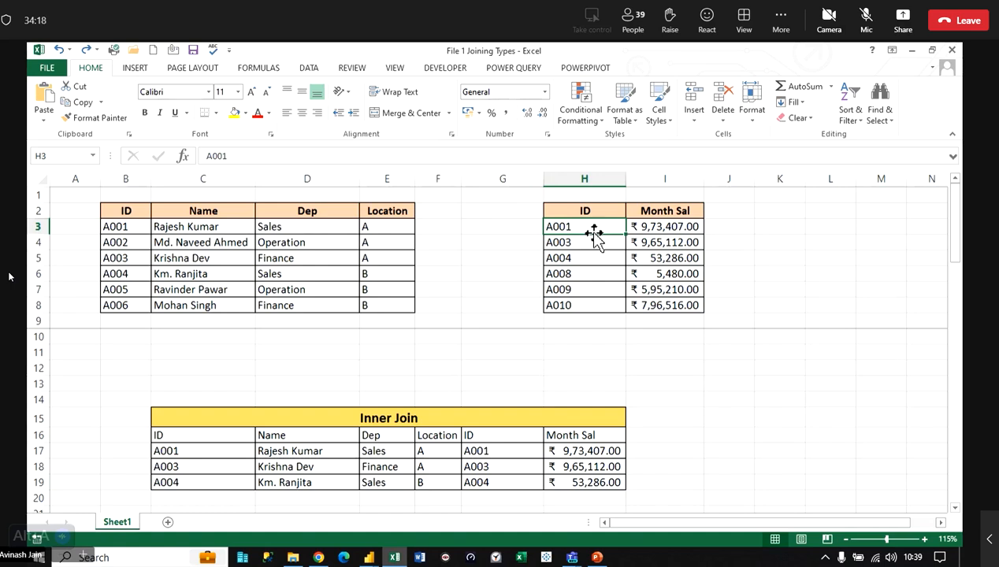
drag(627, 224, 673, 226)
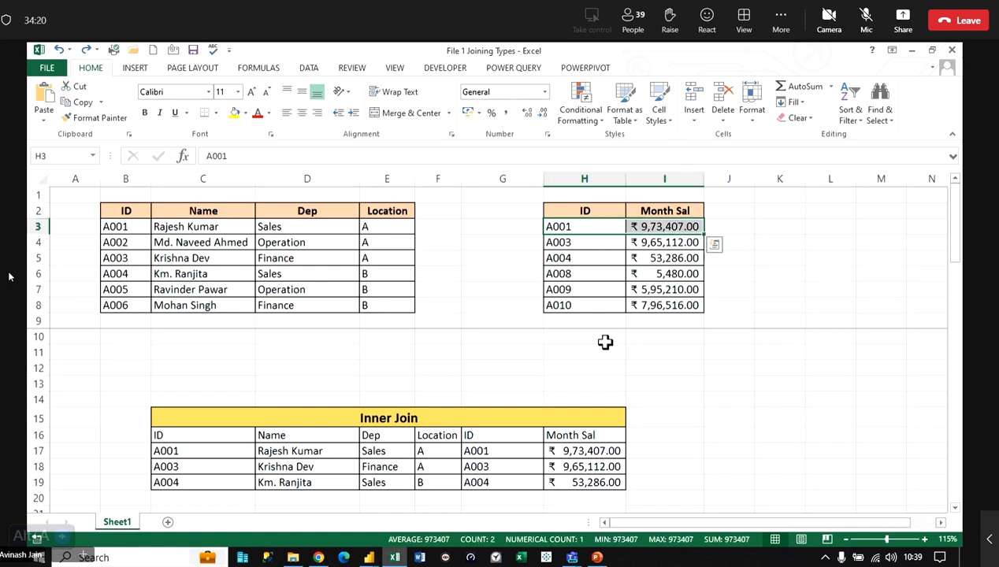
click(474, 447)
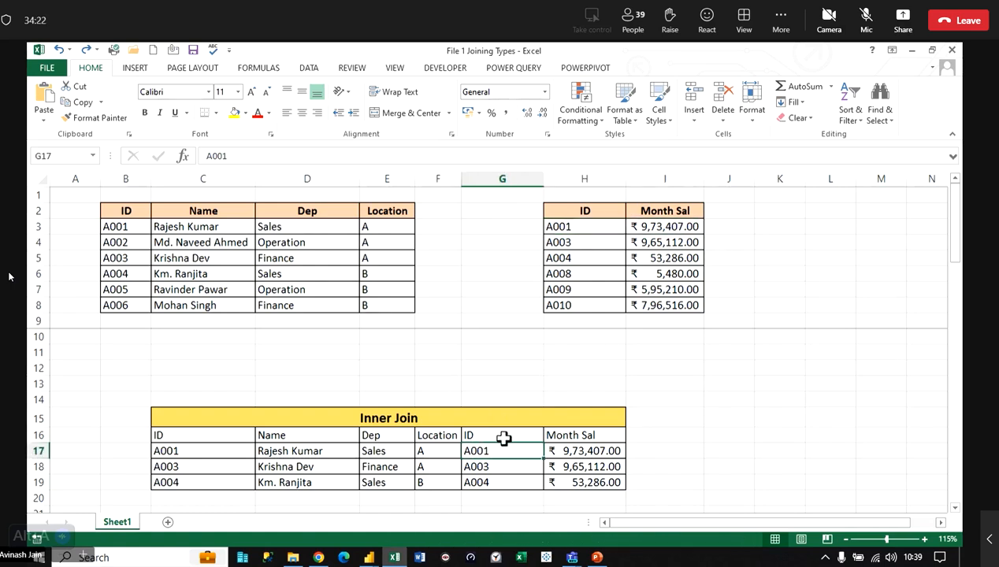
scroll(508, 438, down, 1)
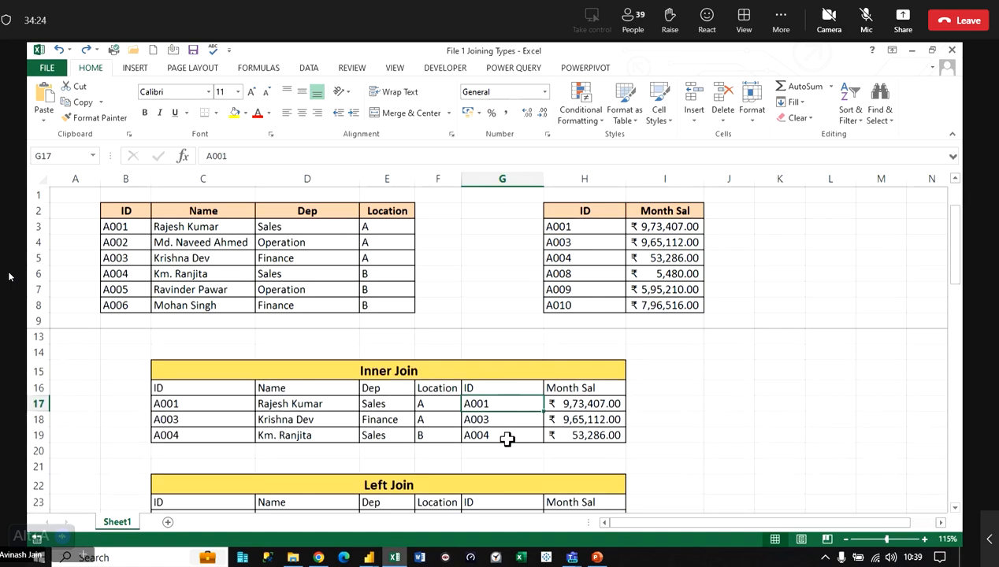
drag(506, 389, 513, 441)
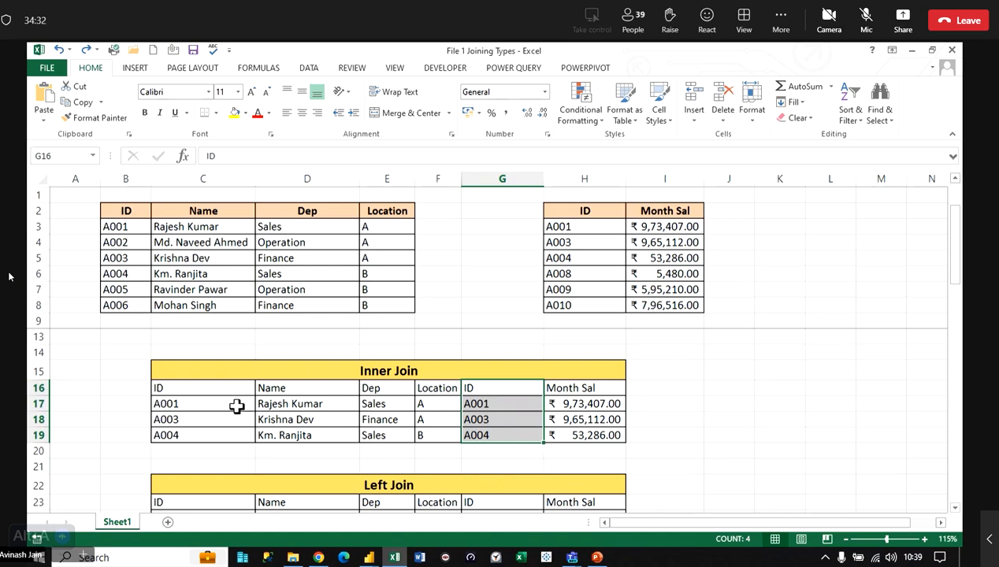
- Match the A001 employee row with its Inner Join row and with the A001 salary record
click(184, 405)
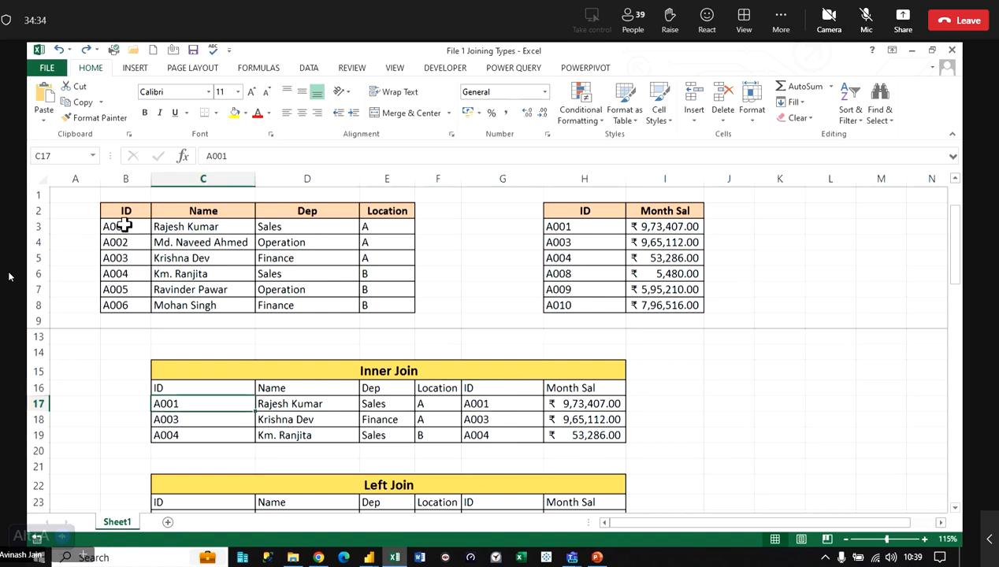
drag(123, 226, 386, 226)
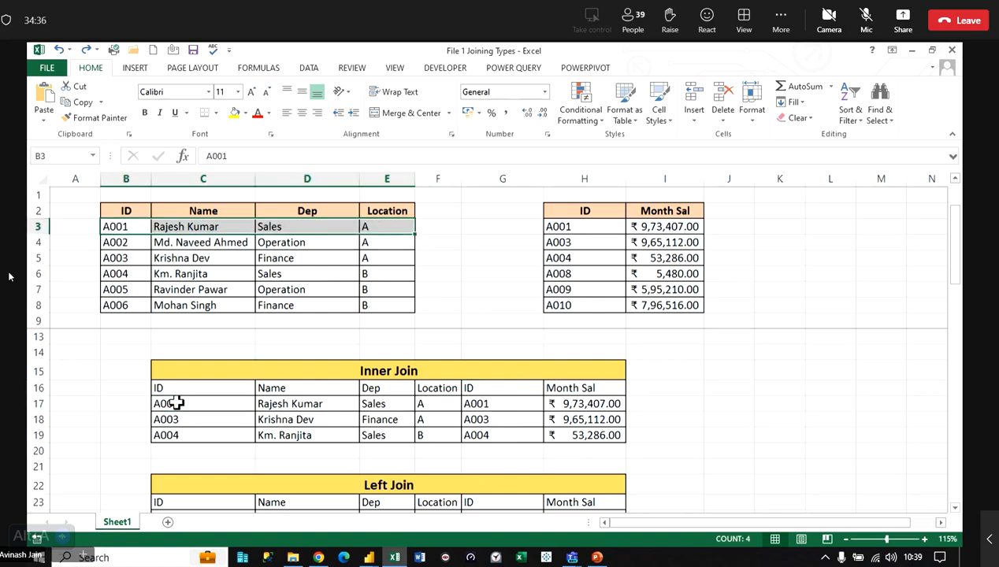
click(245, 404)
drag(245, 404, 438, 403)
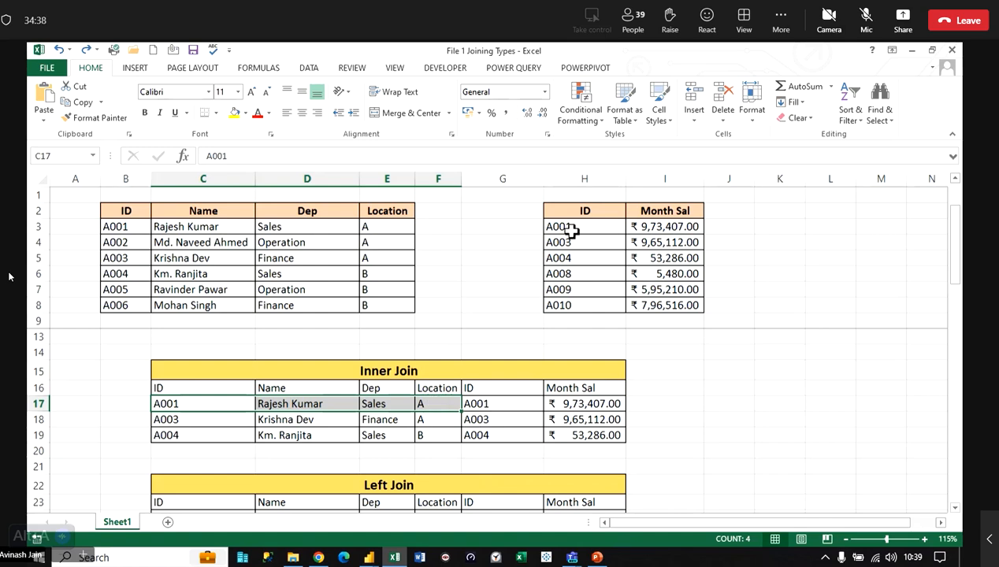
drag(570, 229, 668, 227)
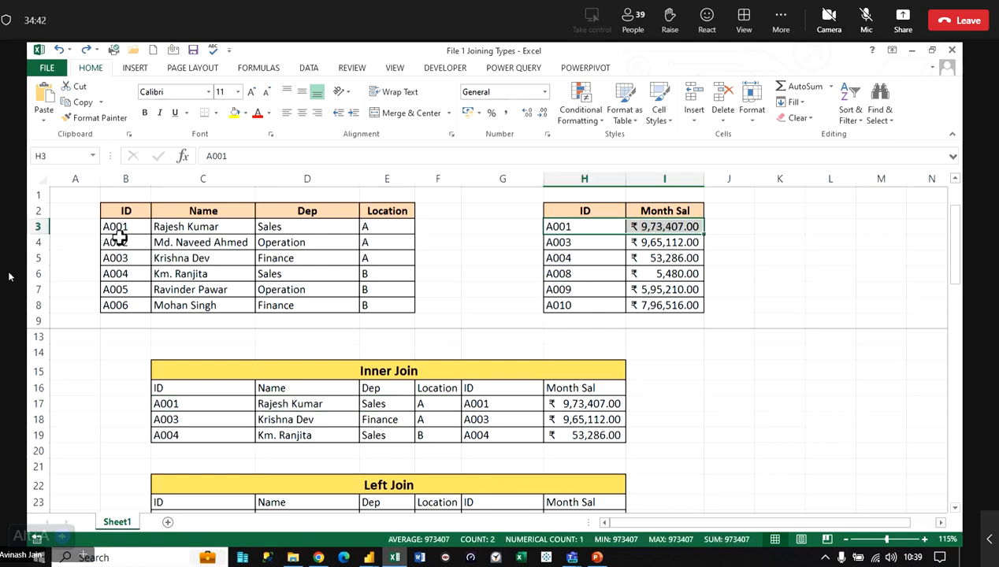
- Check the salary table for employee ID A002, and trace A003 from both source tables to its Inner Join row
drag(118, 240, 379, 245)
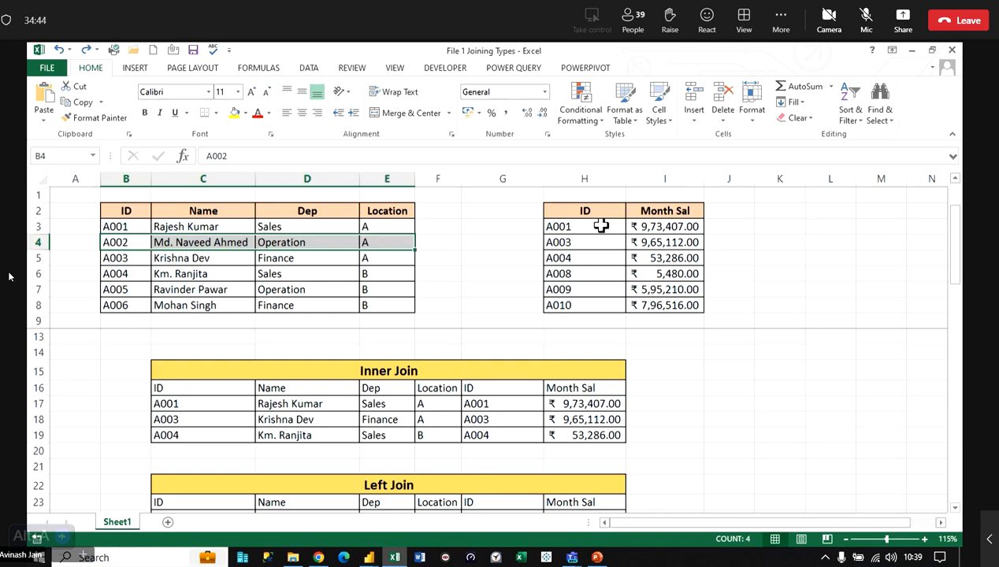
drag(590, 228, 678, 319)
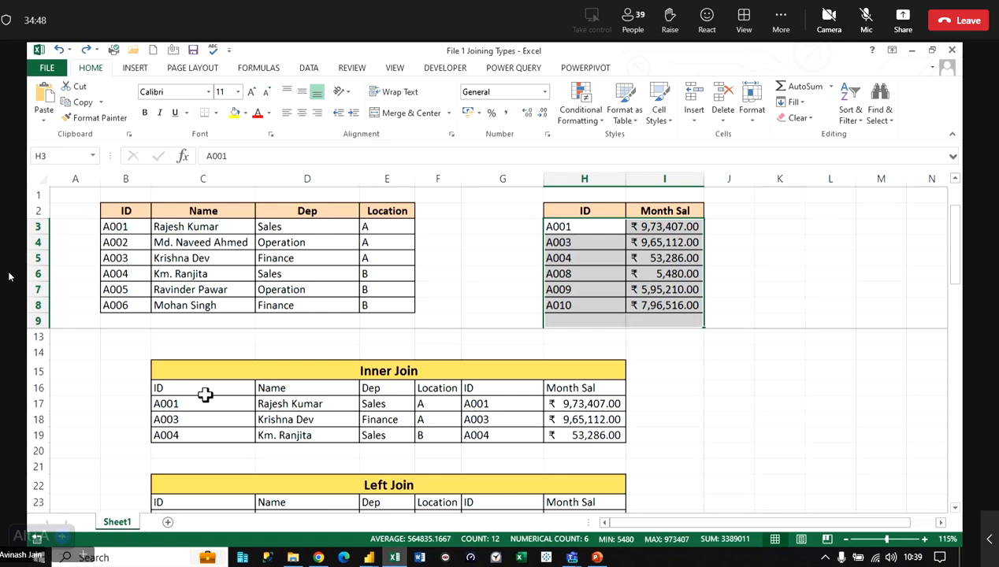
click(115, 258)
drag(115, 258, 394, 260)
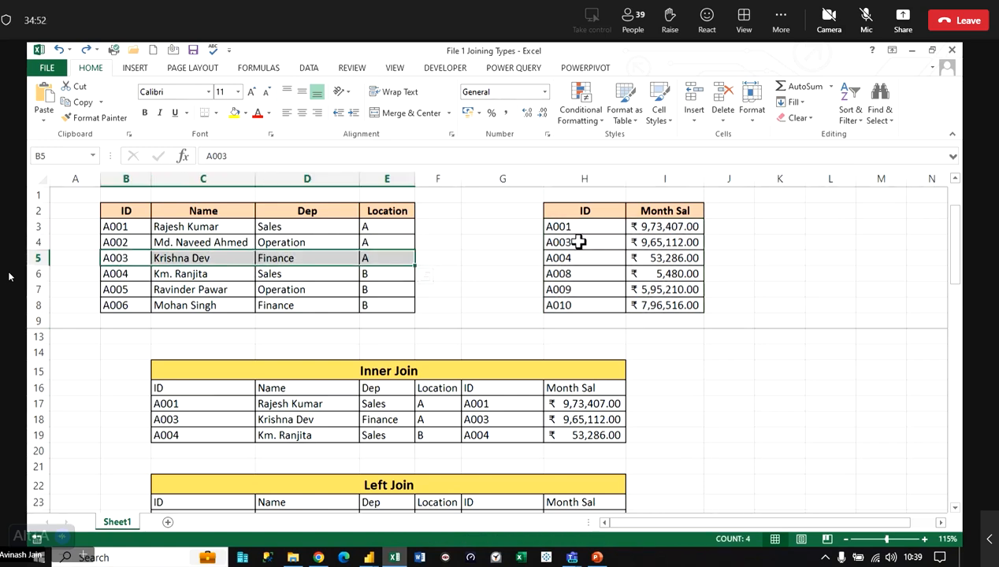
drag(583, 242, 671, 242)
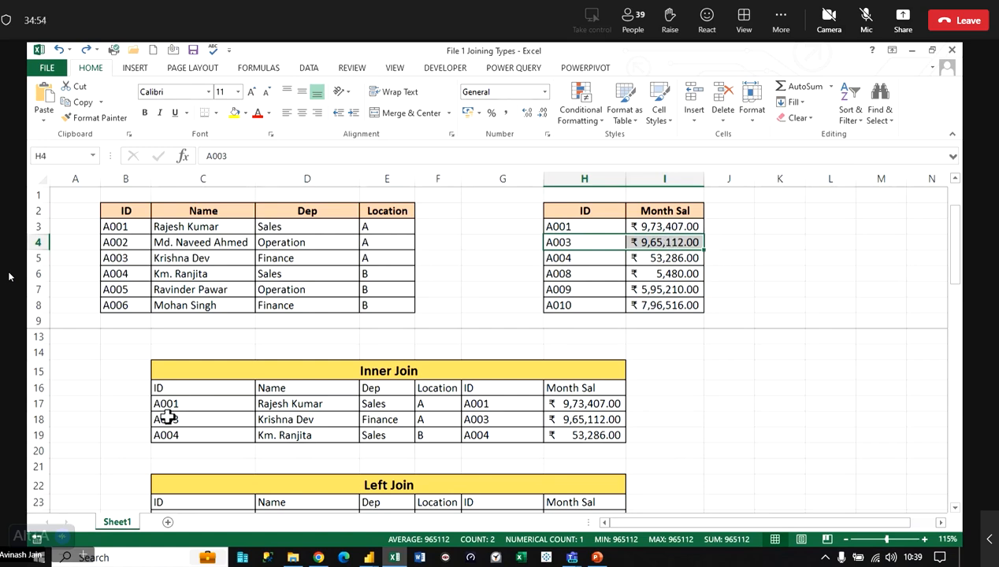
drag(167, 416, 452, 418)
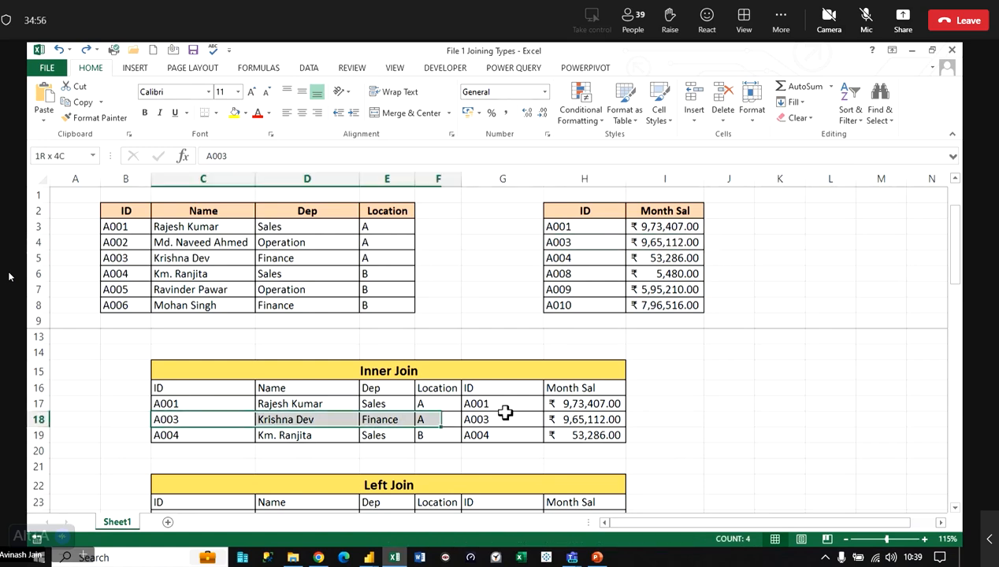
- Trace ID A004 from the employee row and the salary table to its Inner Join row
drag(119, 274, 406, 273)
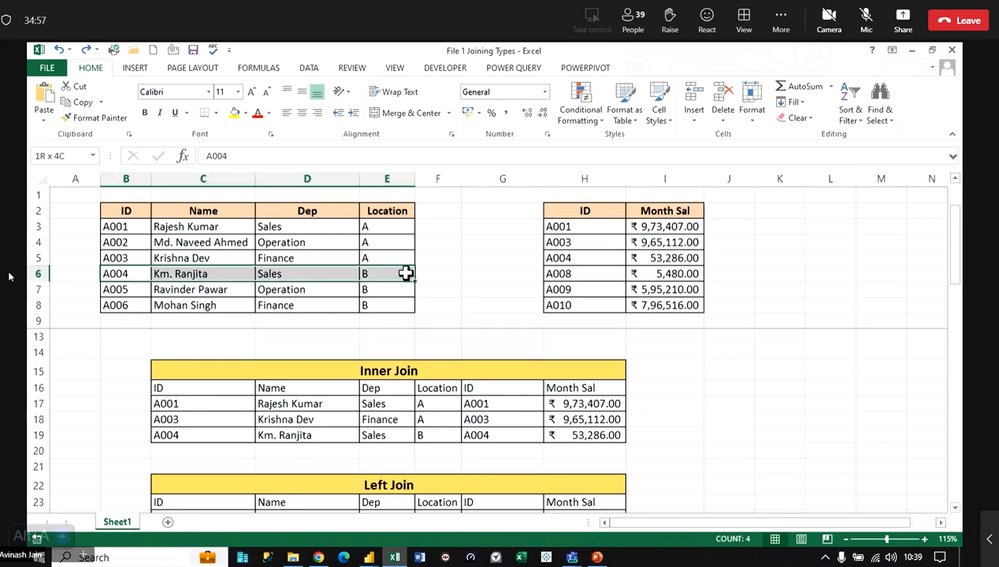
click(612, 259)
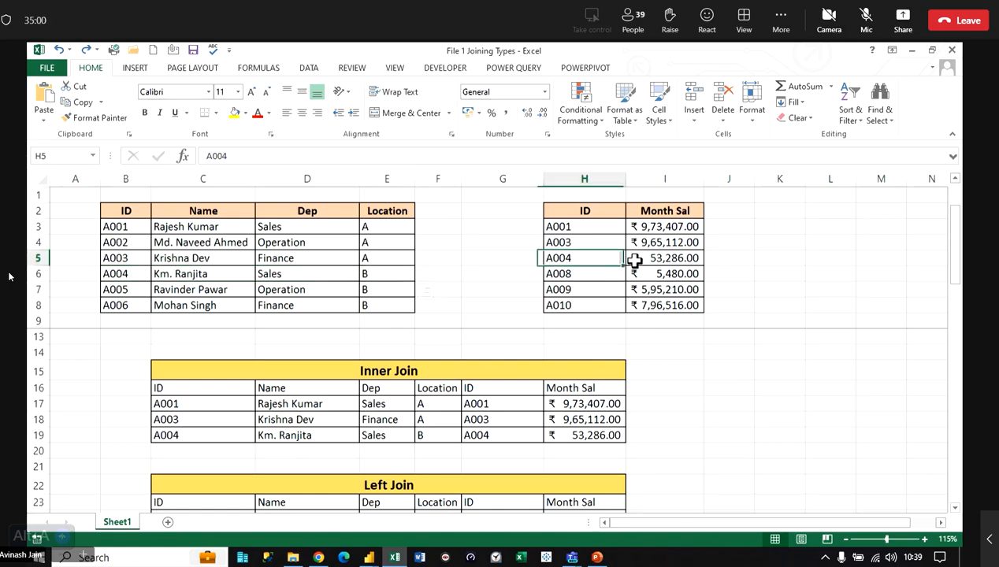
click(197, 435)
- Check employee IDs A005 and A006 against the salary table, and highlight the salary rows A008 to A010
drag(126, 289, 384, 289)
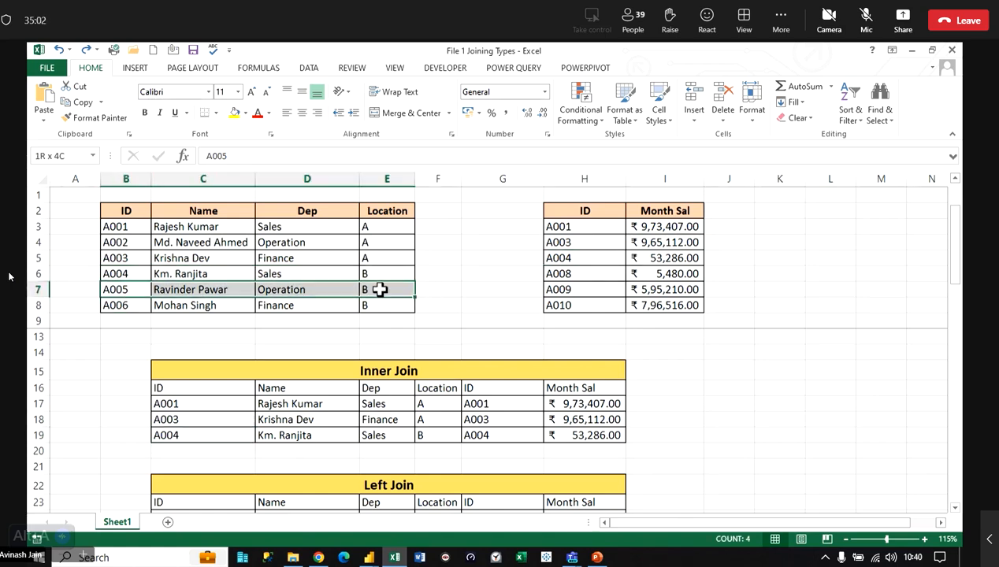
click(643, 287)
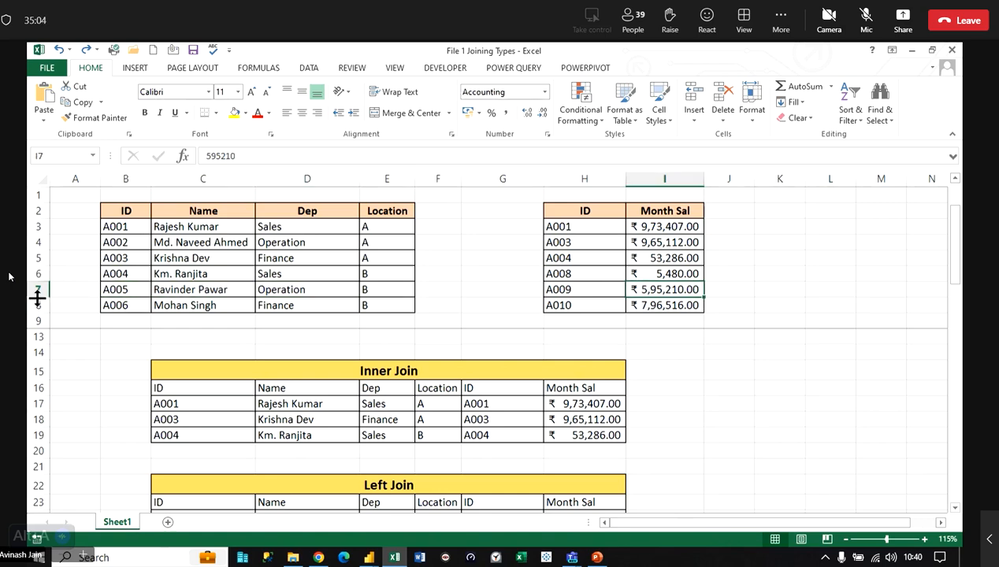
click(113, 307)
click(559, 303)
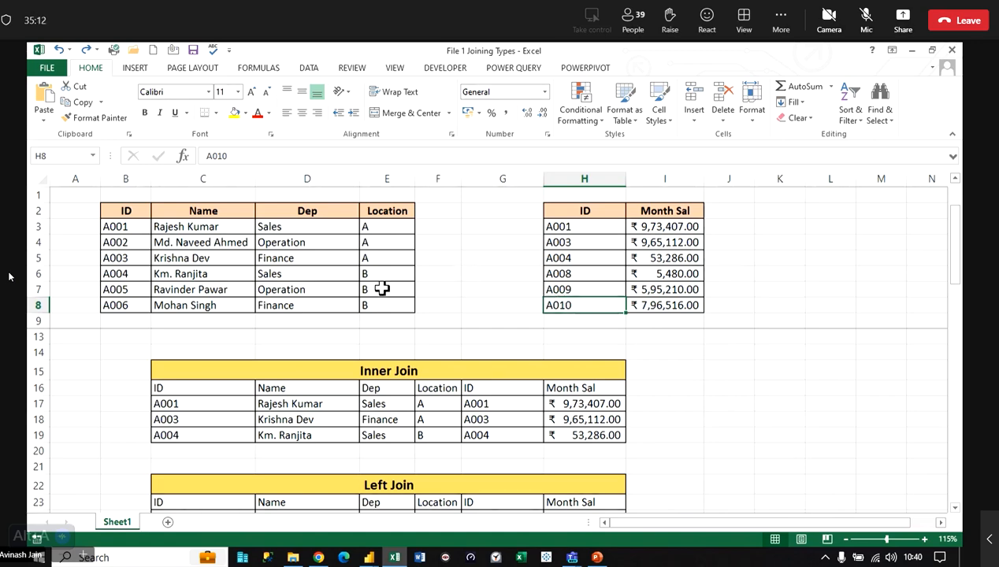
drag(590, 275, 660, 304)
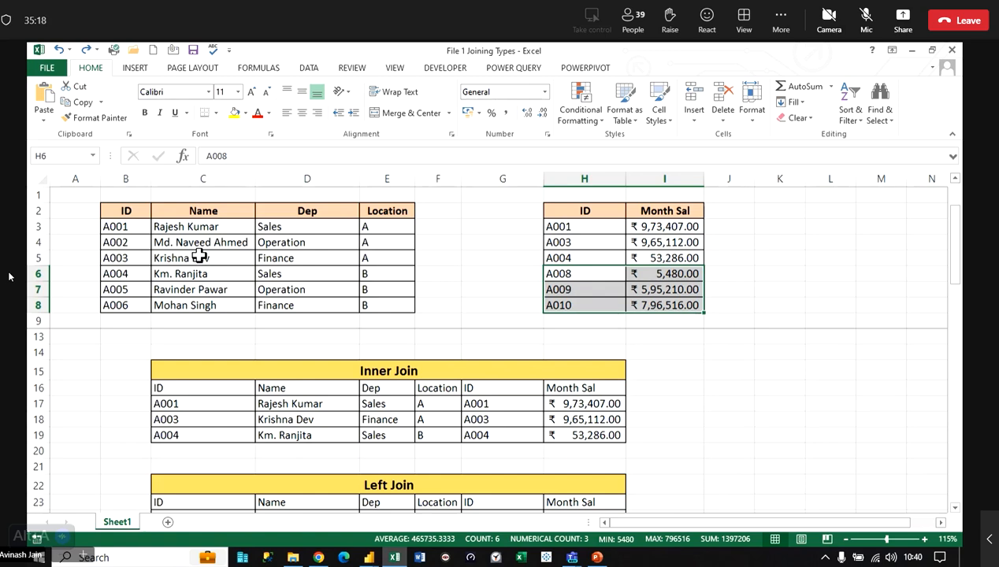
- Bring the Left Join result into view and select the whole employee table, B2:E8, as its left table
scroll(456, 259, down, 1)
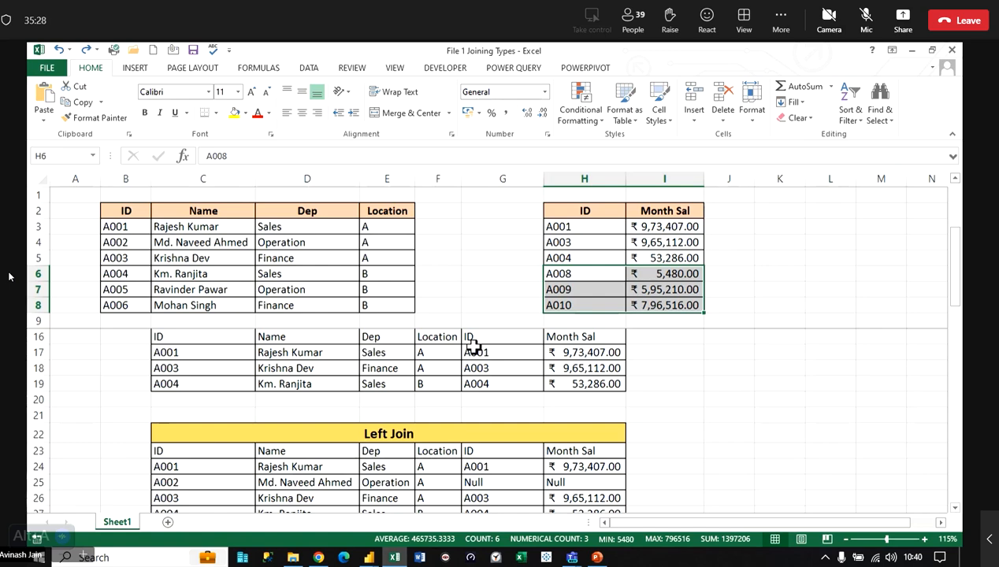
scroll(477, 358, down, 1)
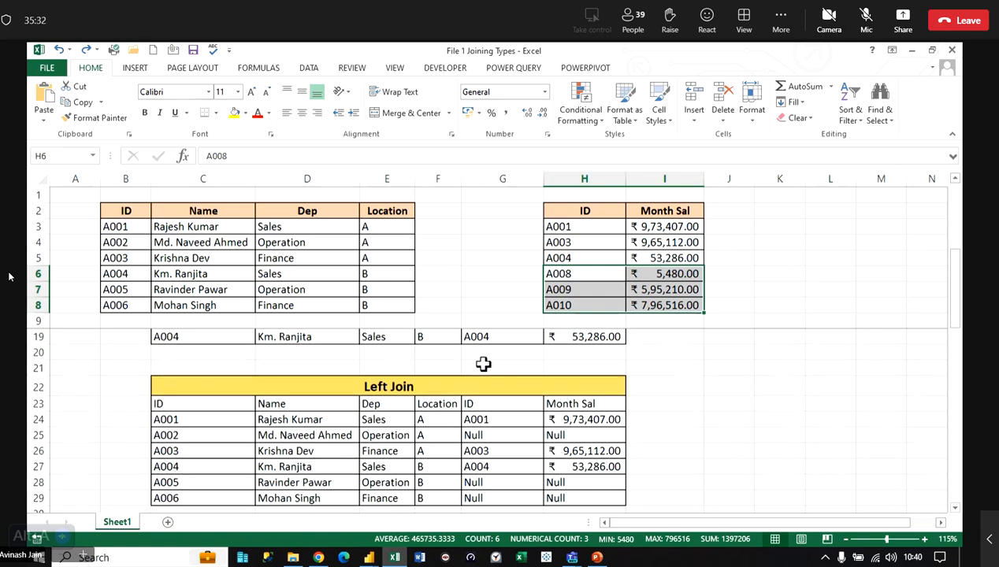
drag(122, 208, 374, 303)
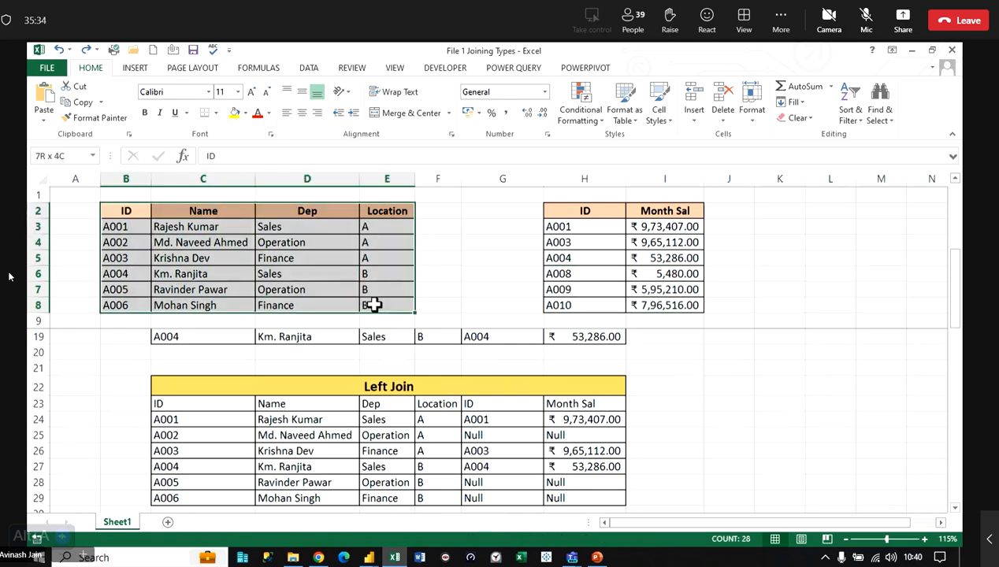
- Try moving the employee table B2:E8 to L2, beyond the salary table, and undo the move
key(ctrl+c)
click(834, 213)
key(ctrl+v)
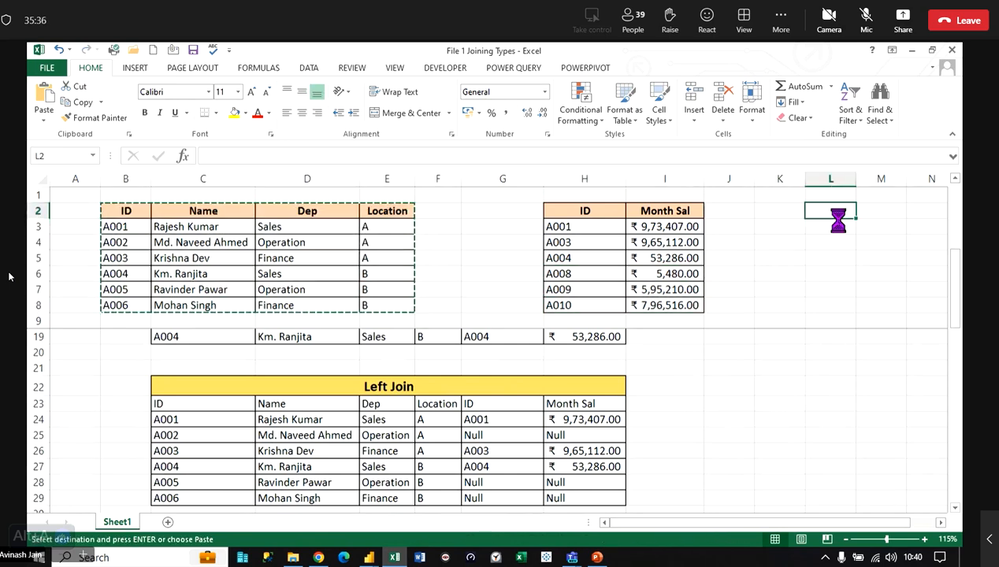
click(620, 244)
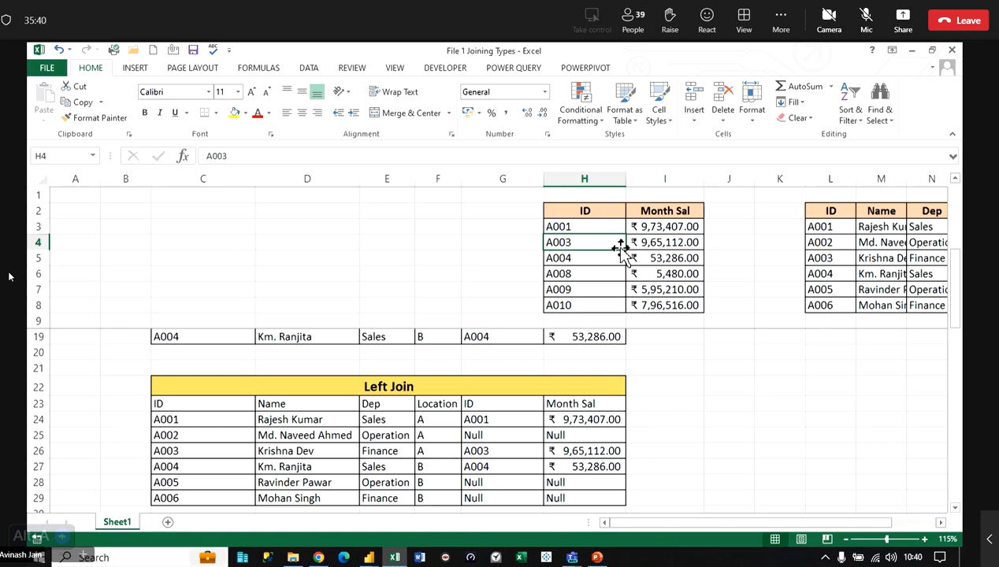
key(ctrl+z)
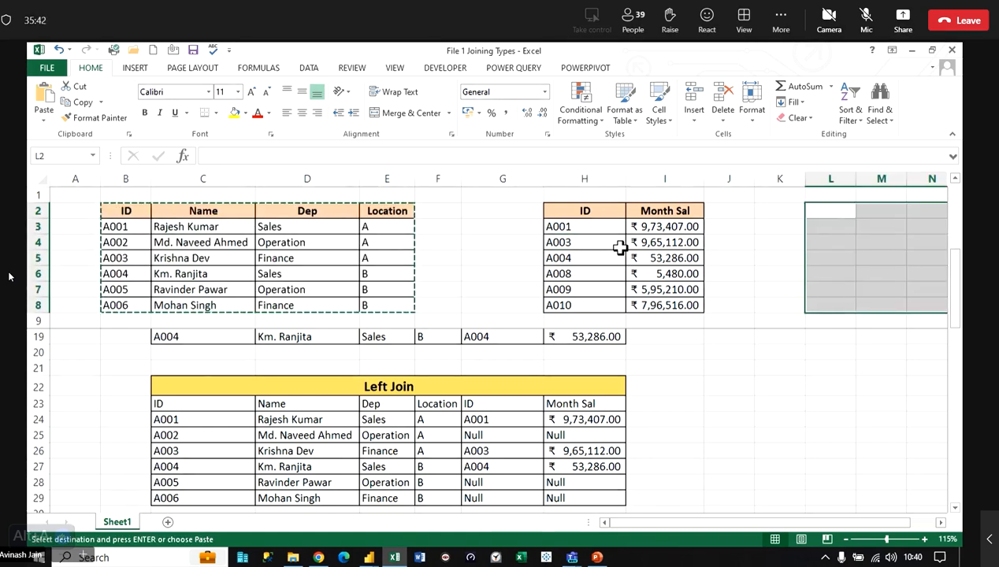
key(Escape)
click(482, 271)
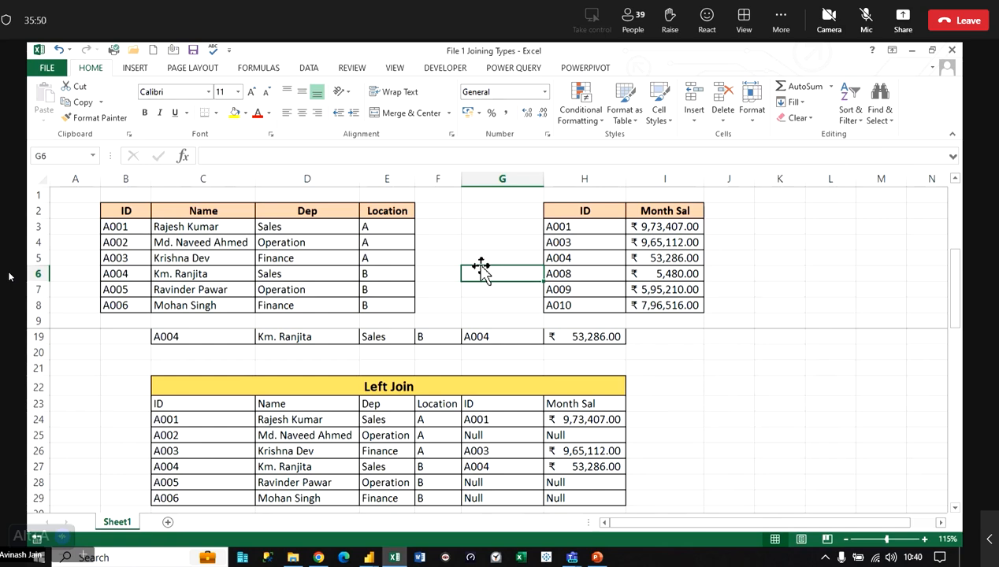
- Compare the first data row of the employee and salary tables, and check the last salary rows against the employee names
click(327, 228)
click(642, 229)
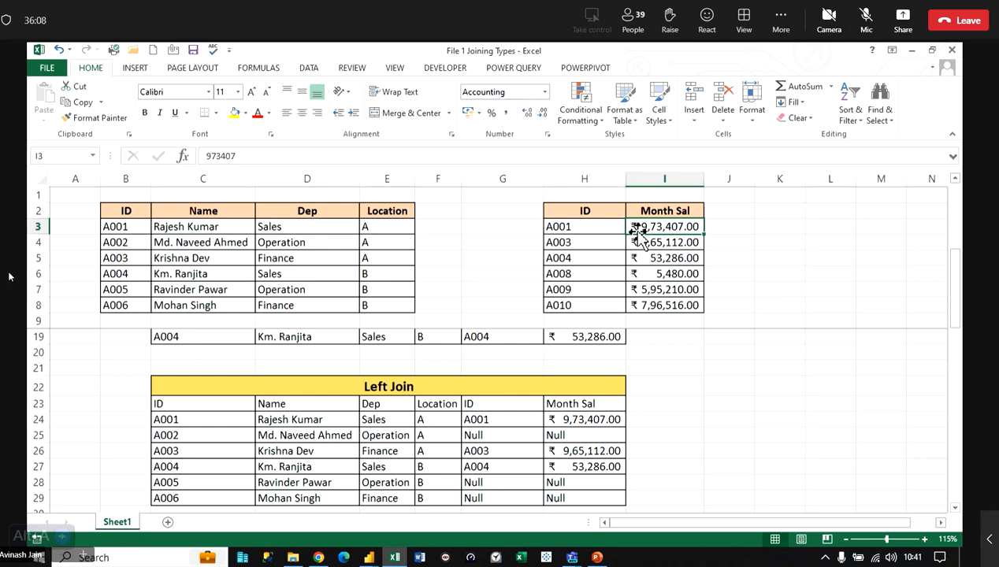
click(655, 307)
key(ctrl+a)
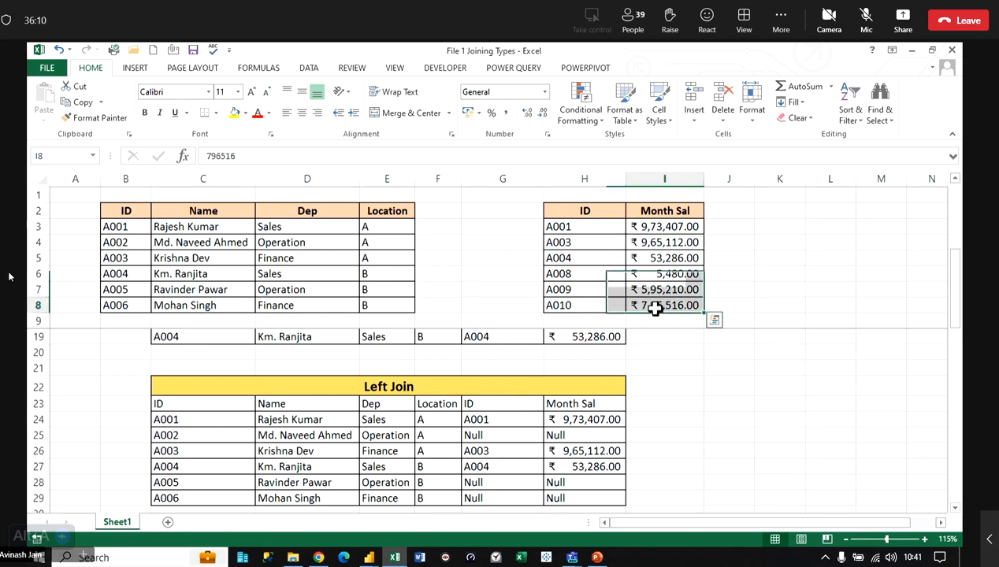
click(250, 279)
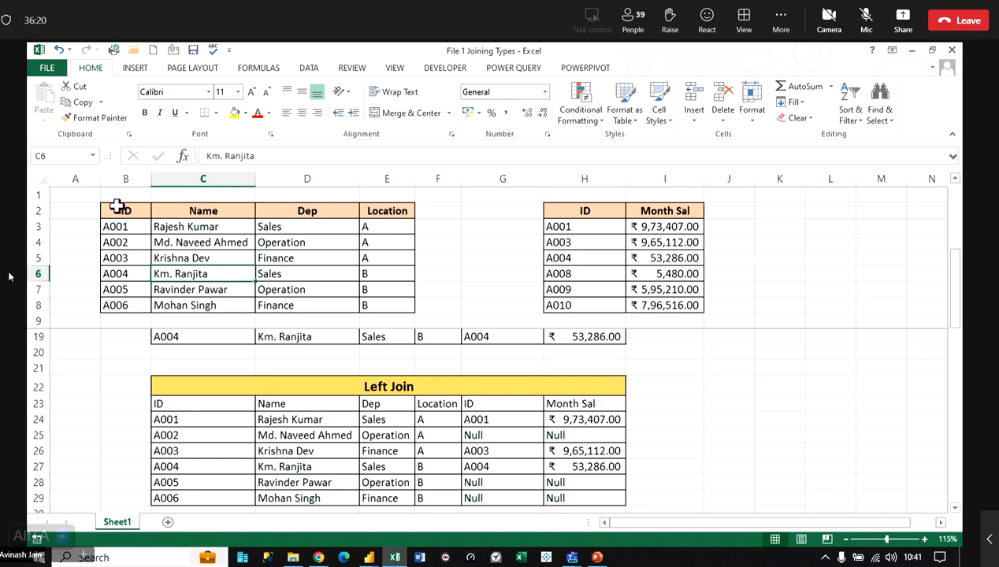
- Select the employee table B2:E8, and highlight its corresponding rows C24:F29 in the Left Join result
drag(118, 206, 378, 302)
scroll(252, 342, down, 2)
scroll(232, 357, up, 1)
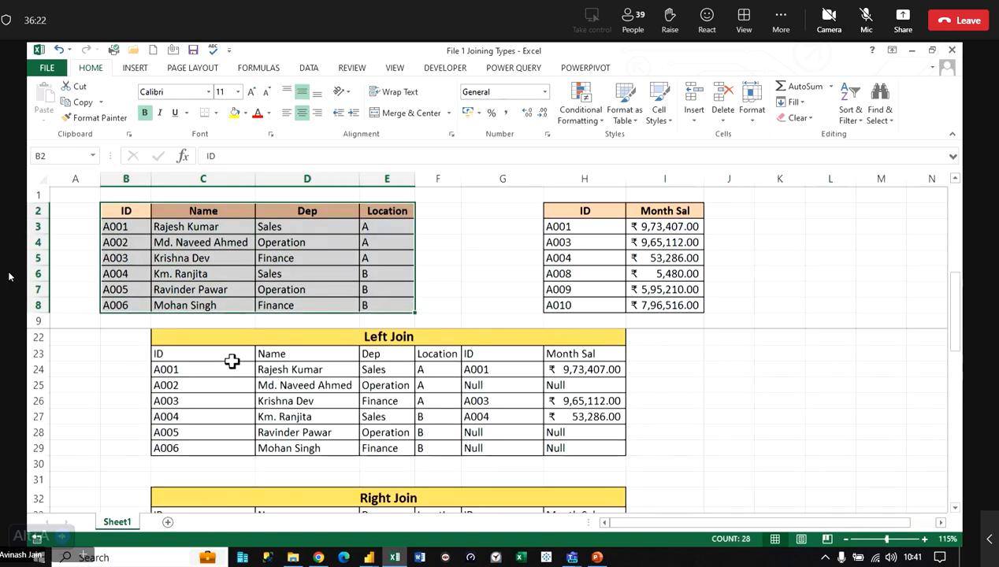
drag(180, 374, 419, 451)
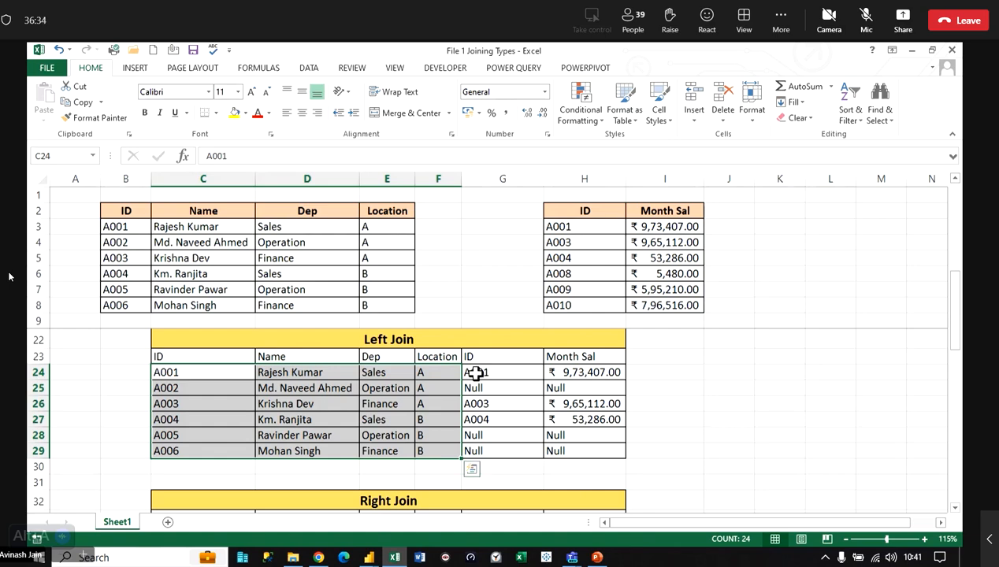
- Examine the ID and Month Sal columns of the Left Join result, highlighting matched rows and Null rows from row 24 to 29
drag(472, 372, 565, 374)
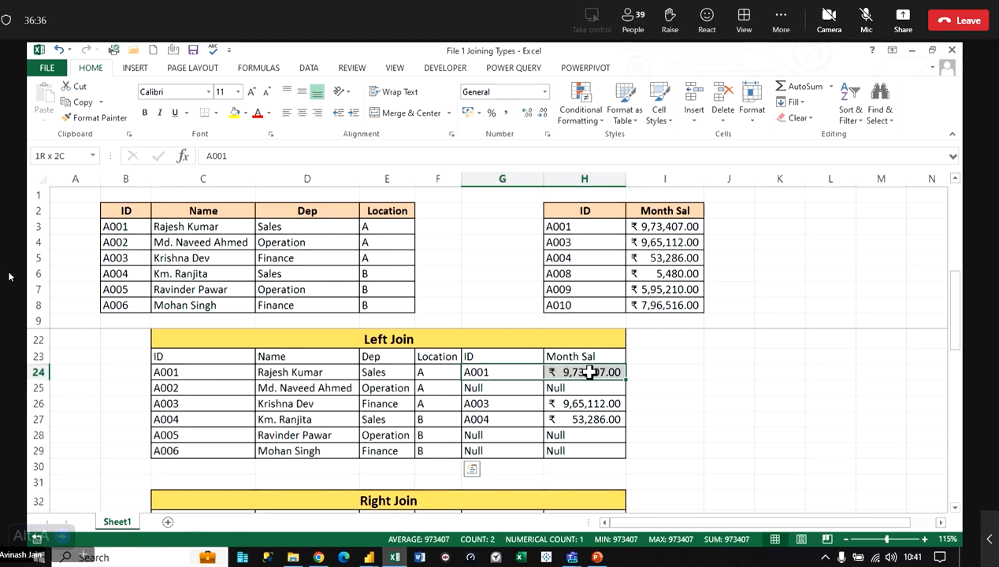
drag(494, 386, 583, 387)
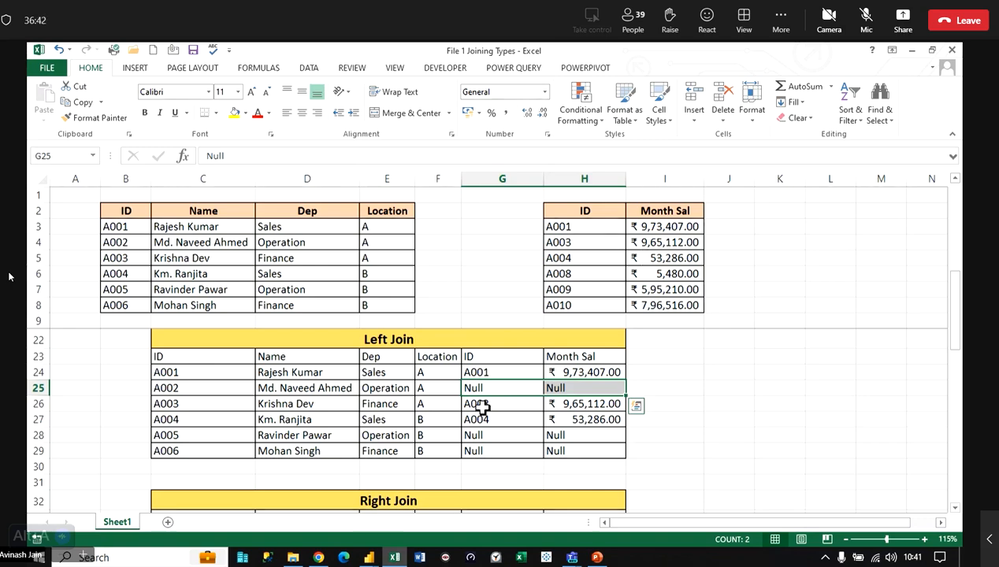
drag(481, 406, 587, 420)
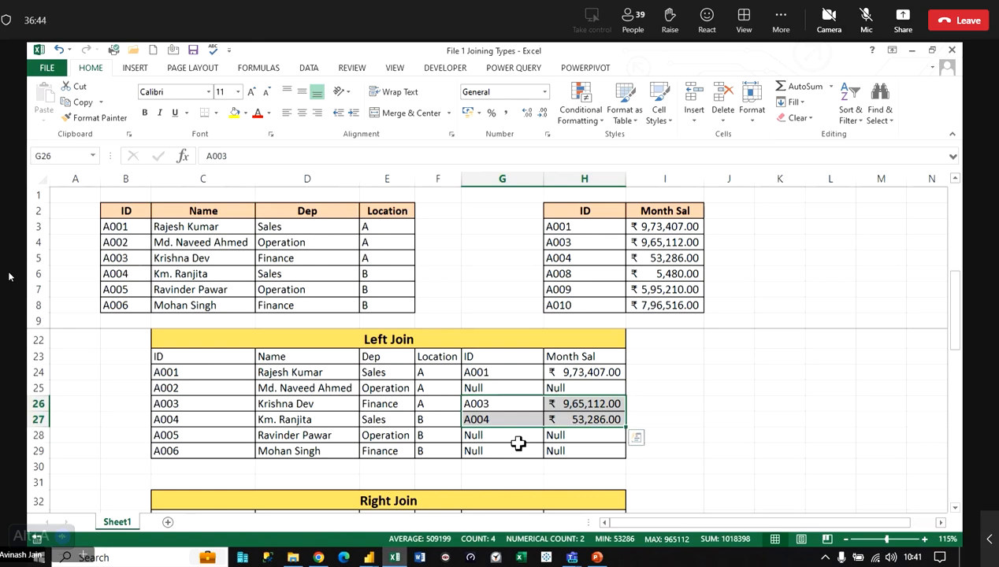
drag(475, 437, 575, 450)
- Highlight the salary table H2:I8 as the right table, and bring the Right Join result into view
drag(597, 213, 664, 304)
click(631, 276)
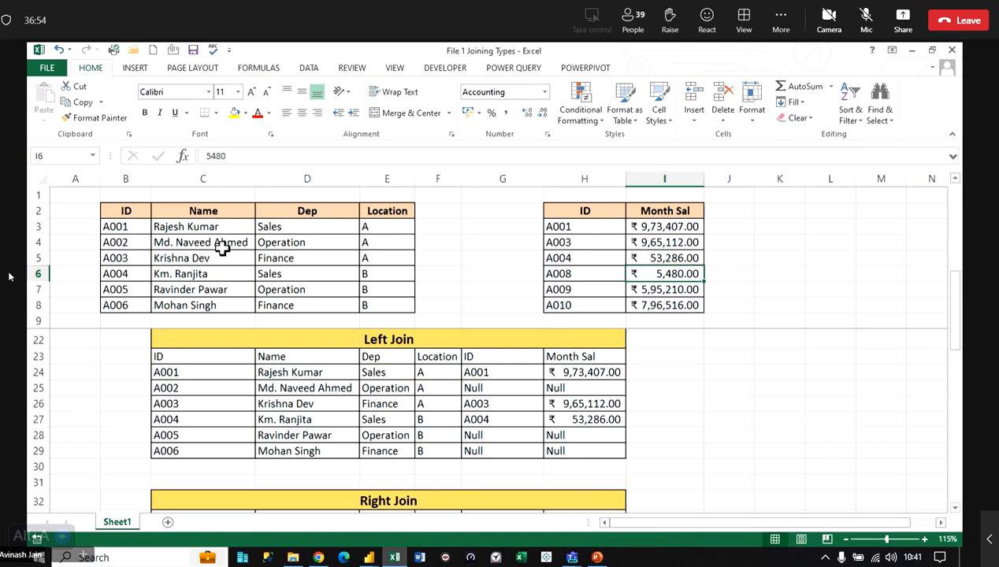
scroll(222, 248, down, 3)
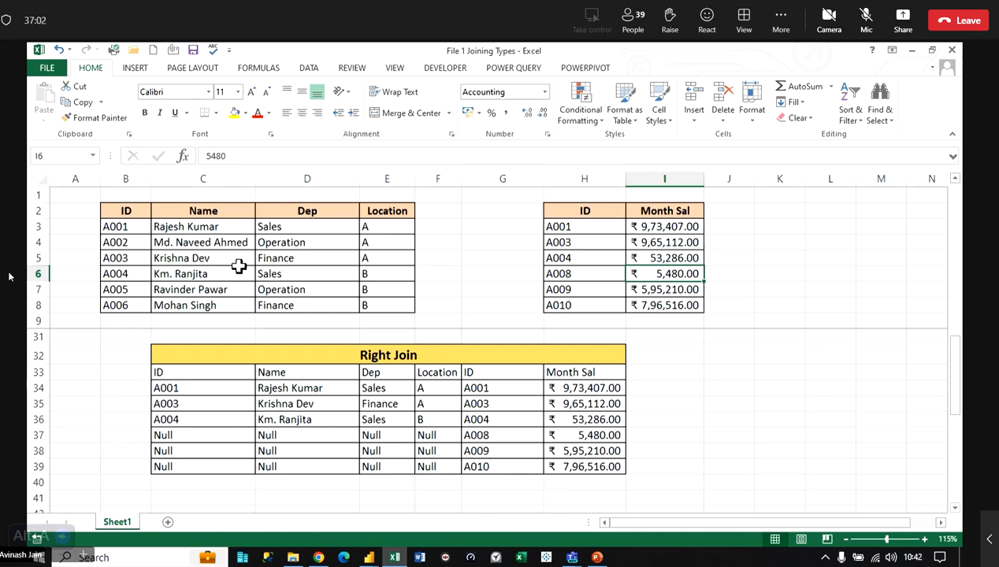
- Examine the Full Join result, highlighting its unmatched salary cells and the Null employee cells C51:F53
scroll(239, 268, down, 3)
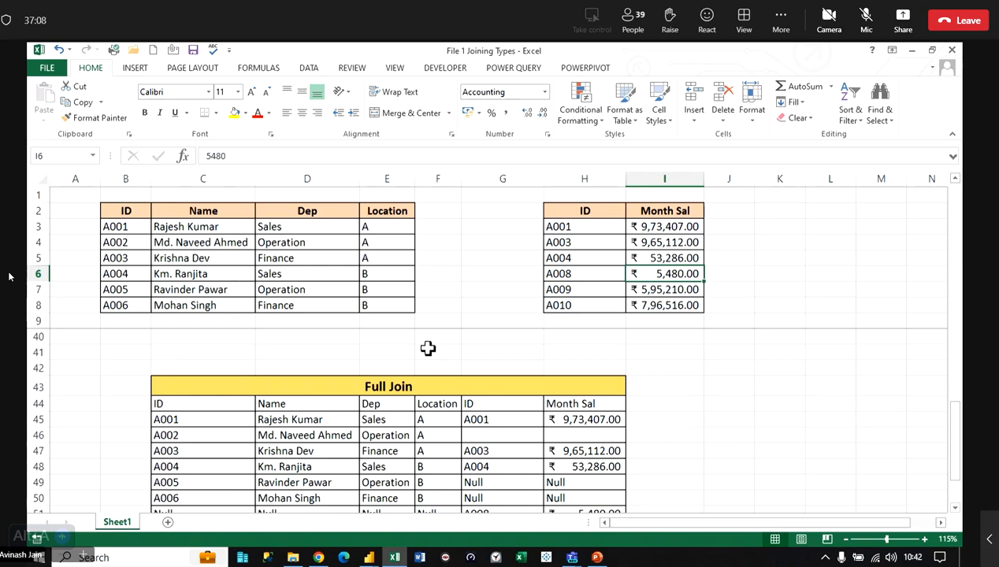
scroll(503, 430, down, 1)
drag(503, 430, 564, 448)
drag(187, 466, 426, 498)
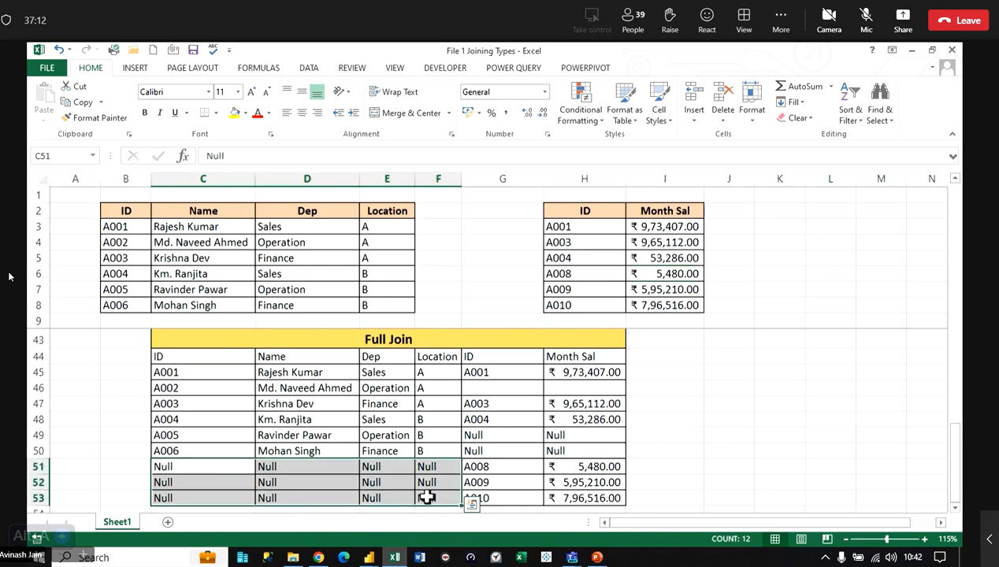
click(406, 462)
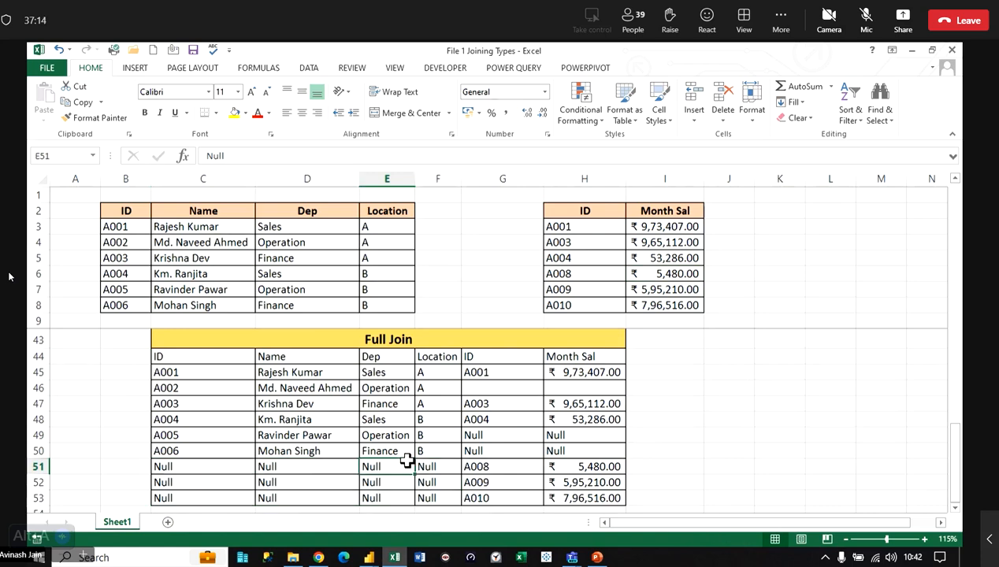
click(402, 451)
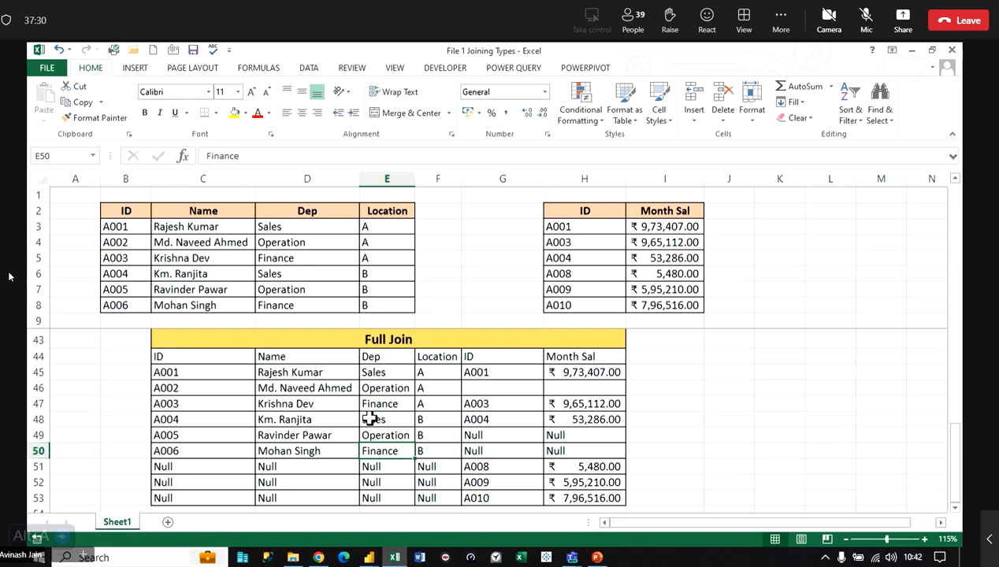
- Review the join results back up to Inner Join, and close the File 1 Joining Types workbook without saving changes
scroll(359, 356, up, 2)
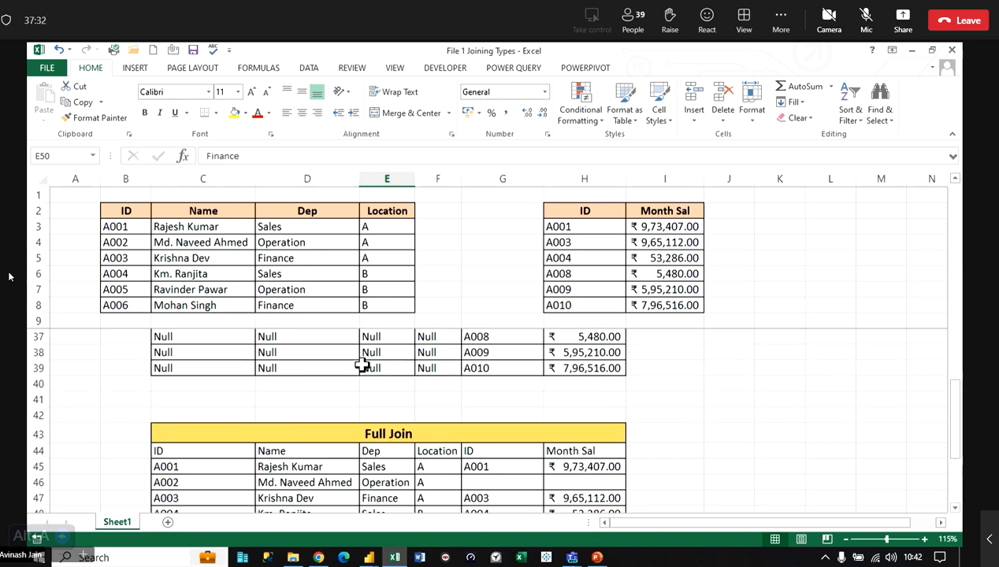
scroll(362, 365, up, 9)
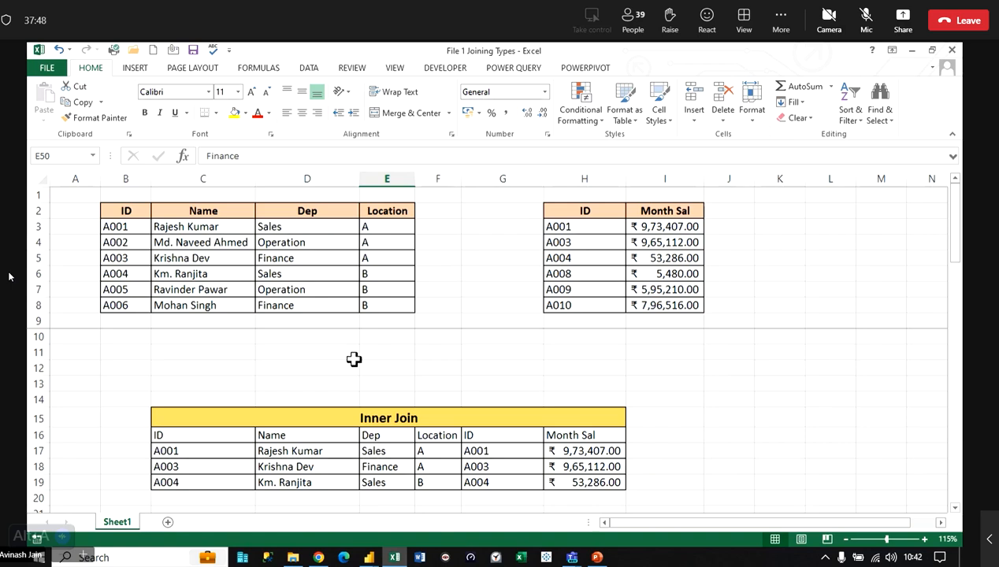
click(951, 50)
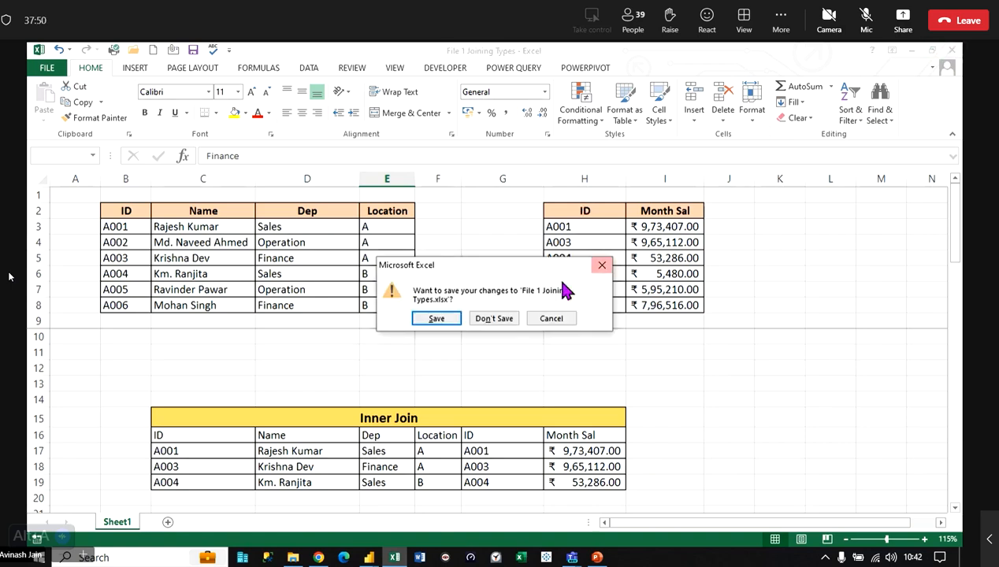
click(496, 319)
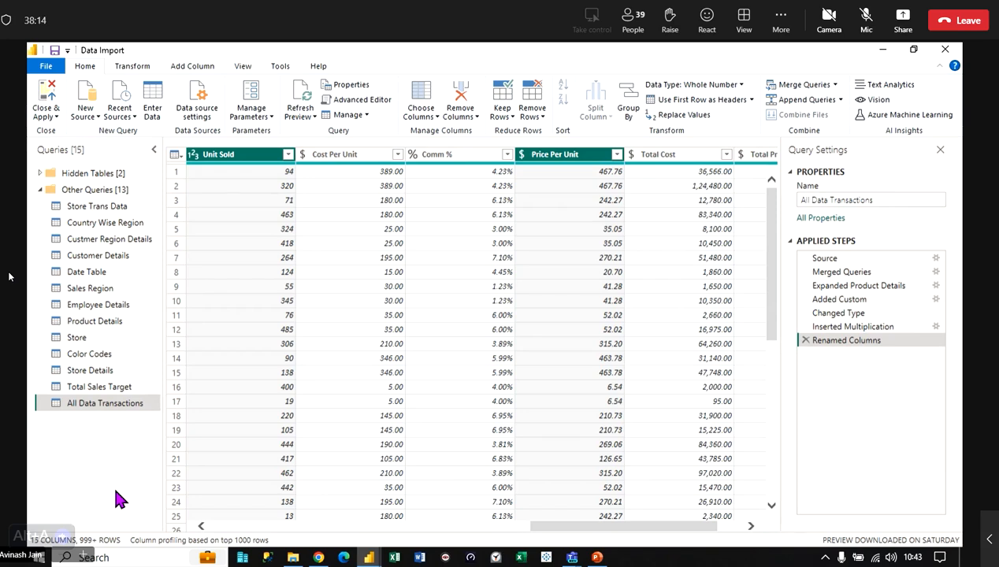
- Look at the Power Query source types, and in File Explorer open Noida > New Batches > Power BI 5 PM > Sample Data Files
click(85, 114)
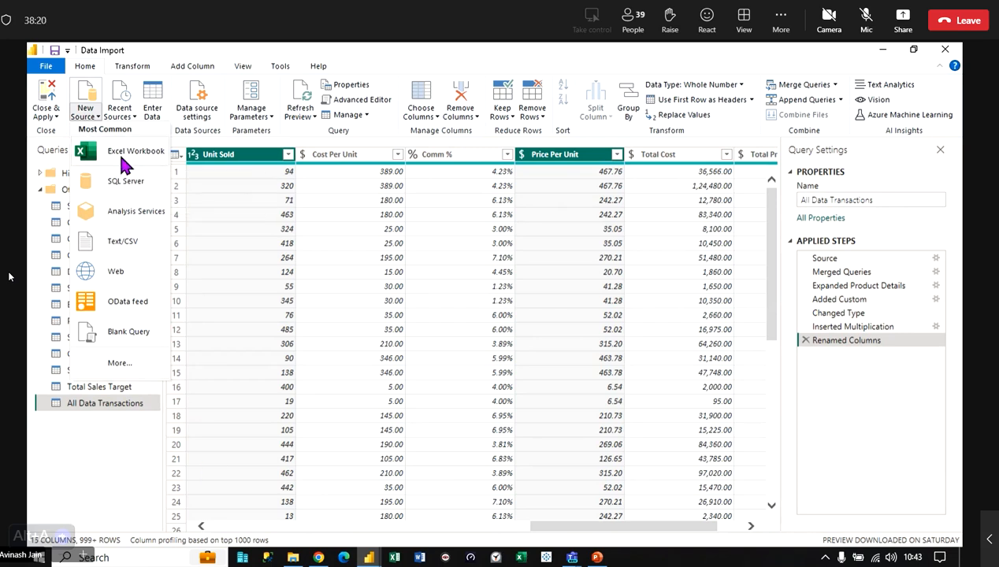
click(292, 558)
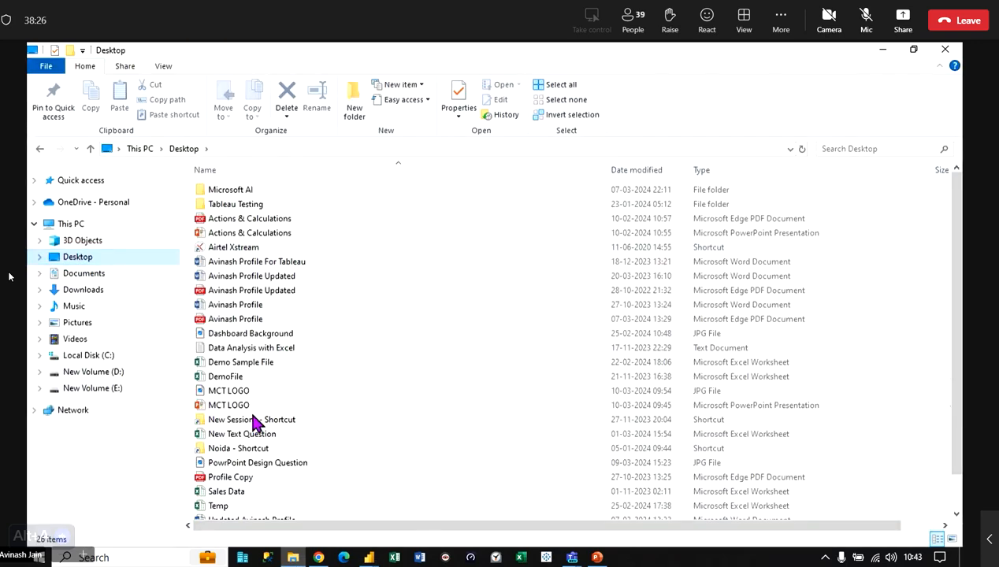
double_click(266, 450)
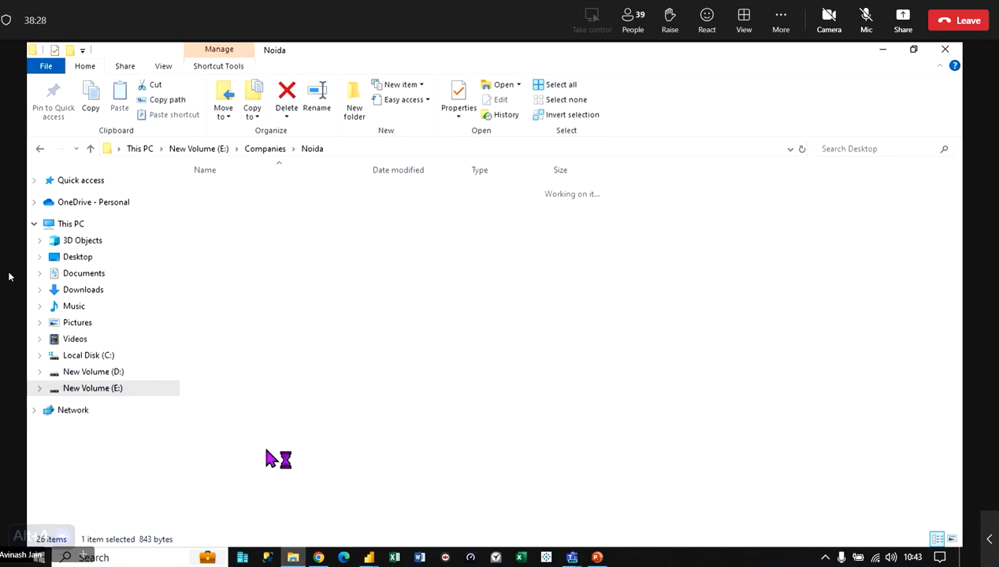
double_click(244, 192)
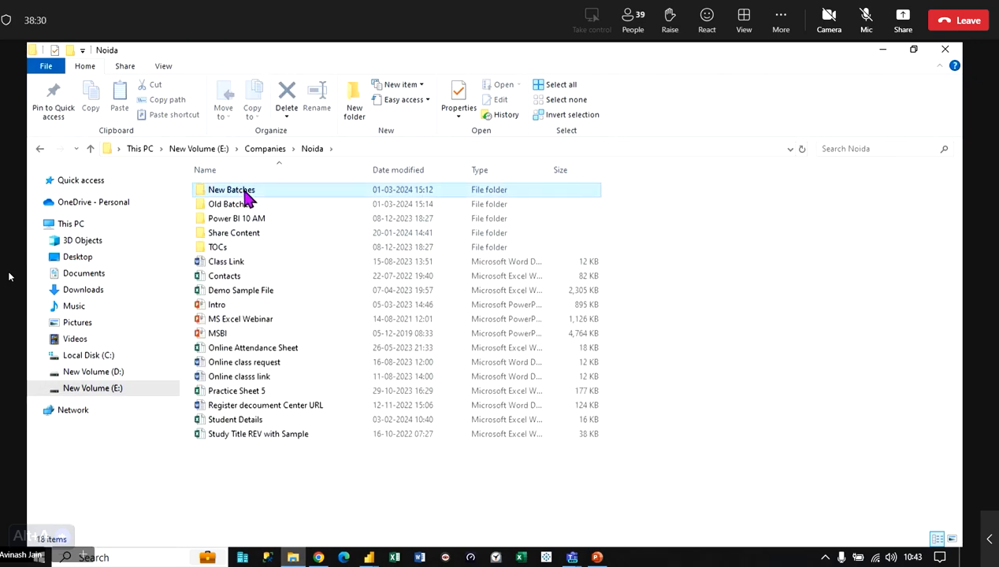
double_click(244, 235)
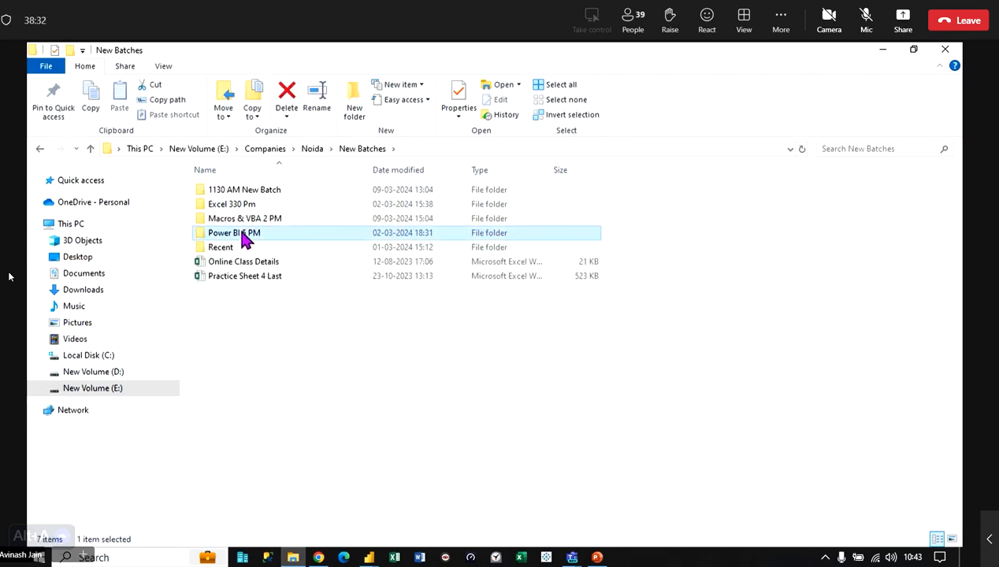
click(256, 191)
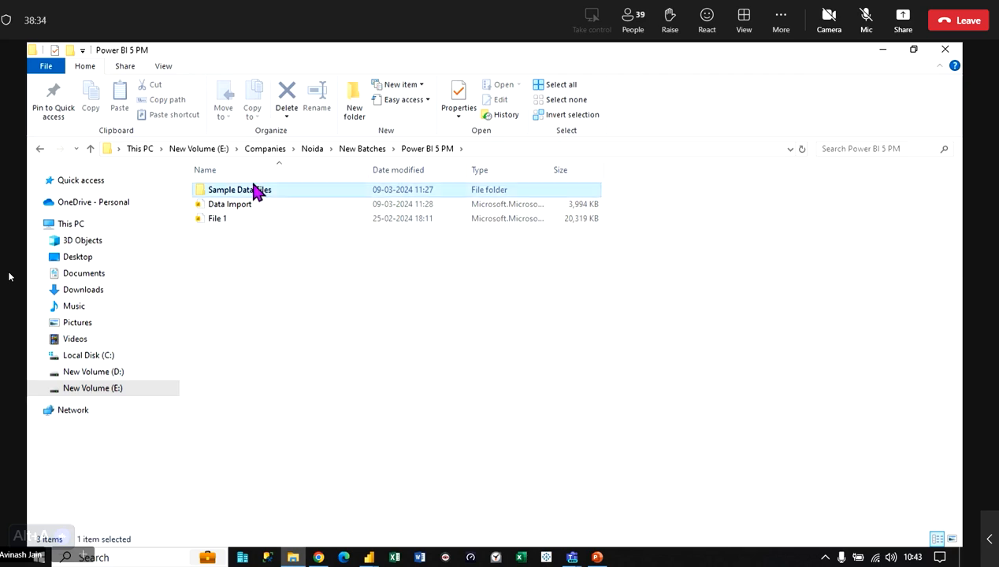
double_click(254, 191)
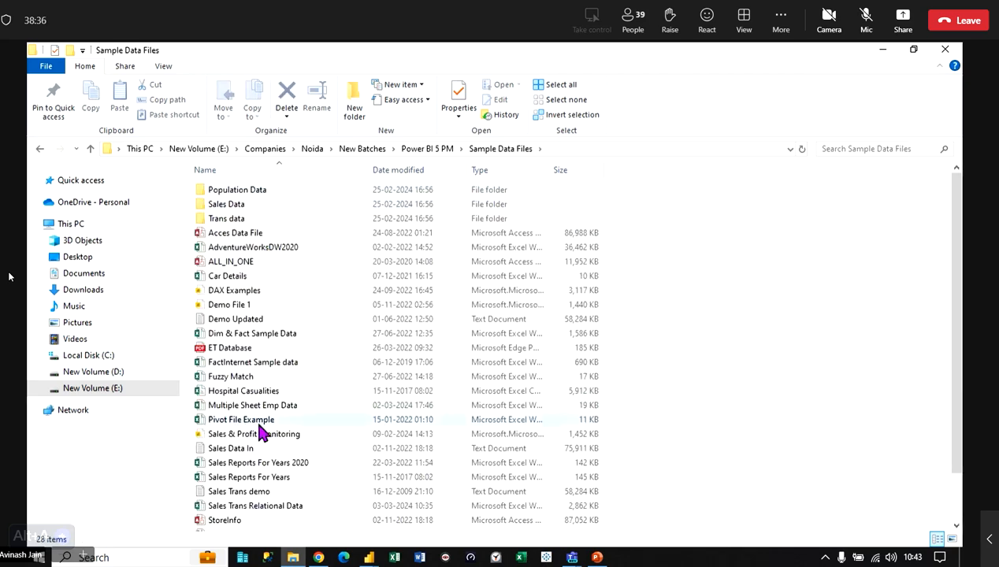
- Open the Sales Reports For Years 2020 workbook and widen the 2020 Total column P on sheet 2020
click(293, 465)
double_click(293, 465)
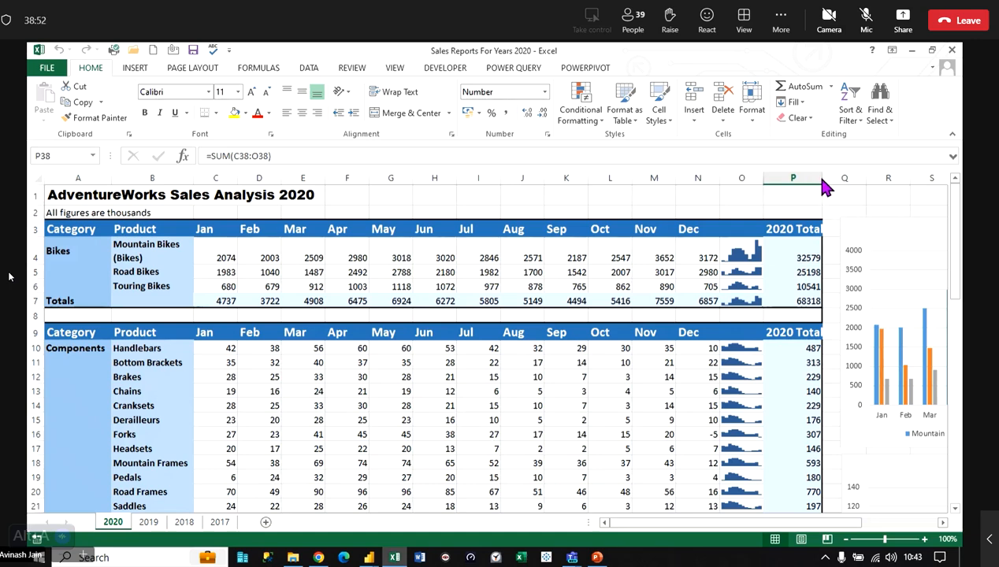
drag(821, 178, 862, 182)
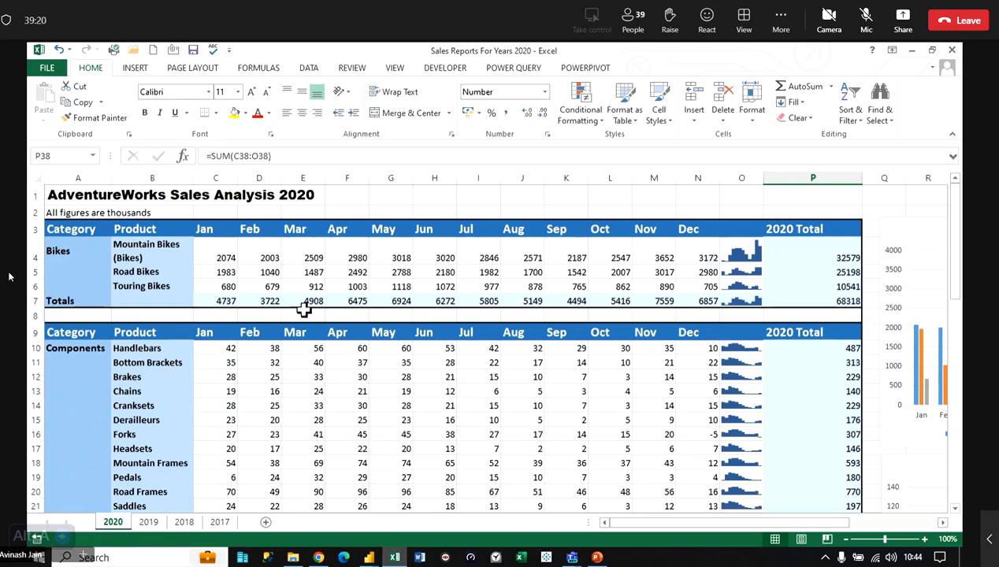
- Examine the category tables on sheet 2020 down to the last totals row, and the charts beside them
scroll(287, 328, down, 4)
scroll(287, 327, down, 11)
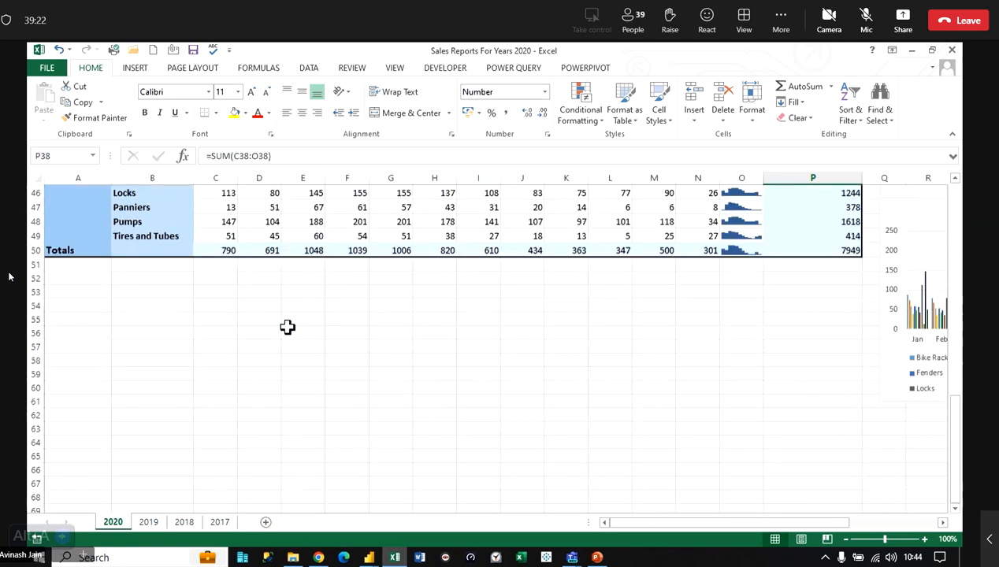
scroll(287, 328, up, 15)
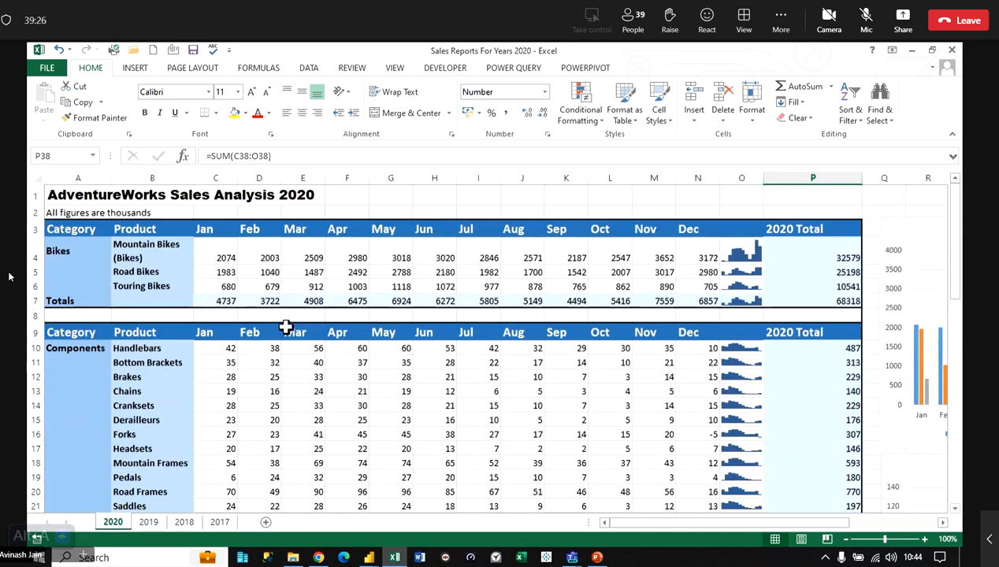
drag(745, 530, 902, 529)
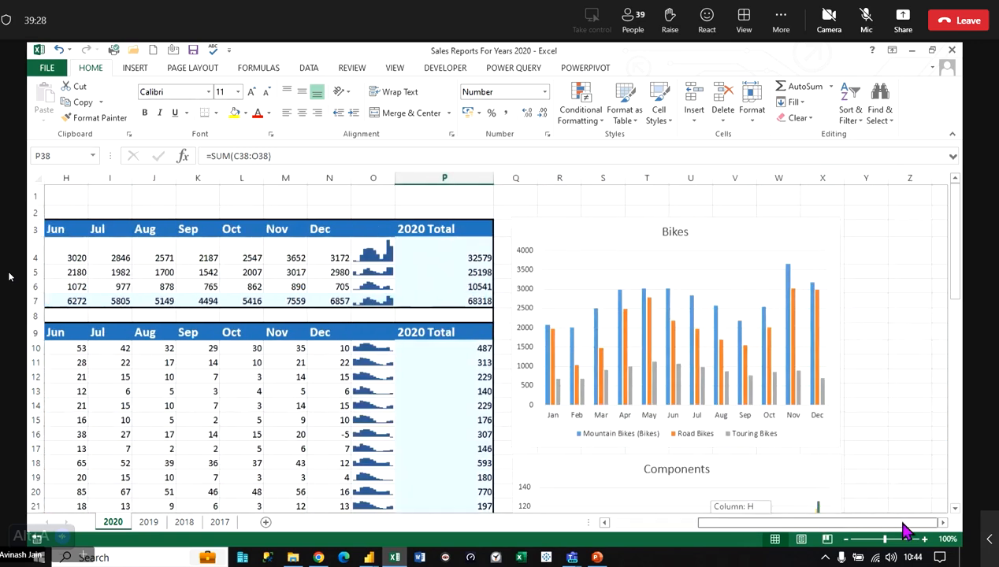
scroll(825, 457, down, 10)
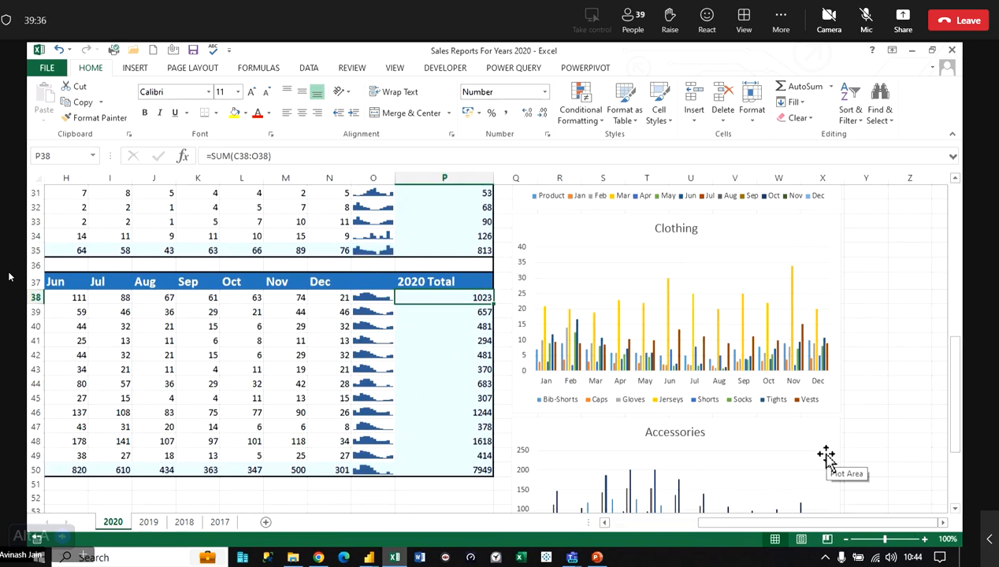
- Look at the Bikes sparklines in O4:O7 on sheet 2020, and close the Sales Reports For Years 2020 workbook without saving changes
scroll(826, 457, up, 10)
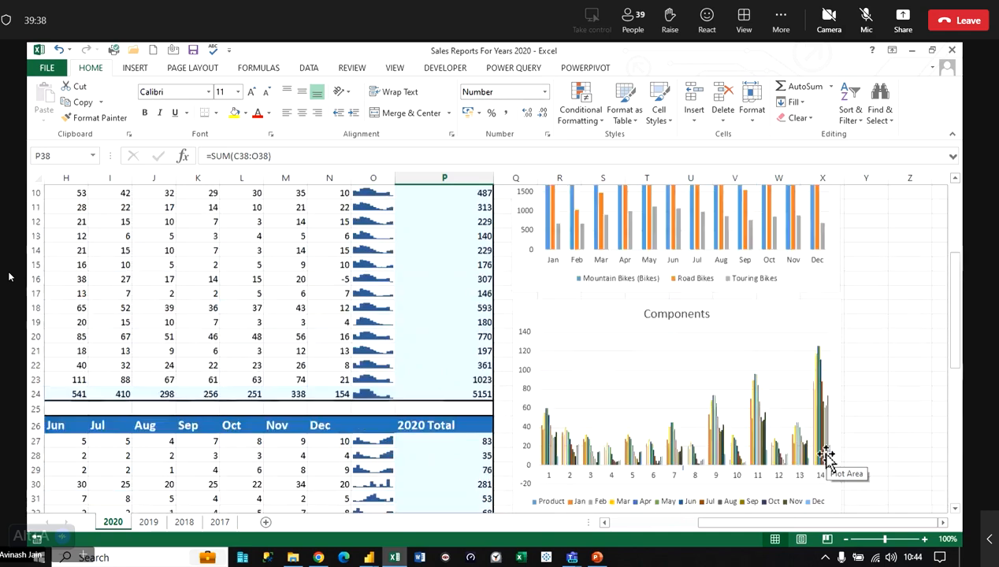
drag(798, 534, 607, 534)
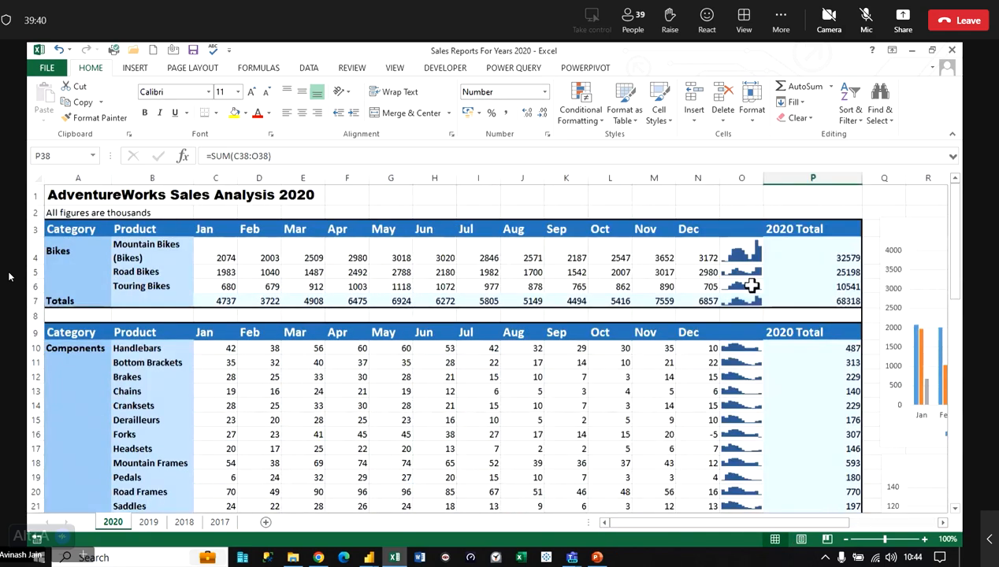
drag(739, 252, 754, 301)
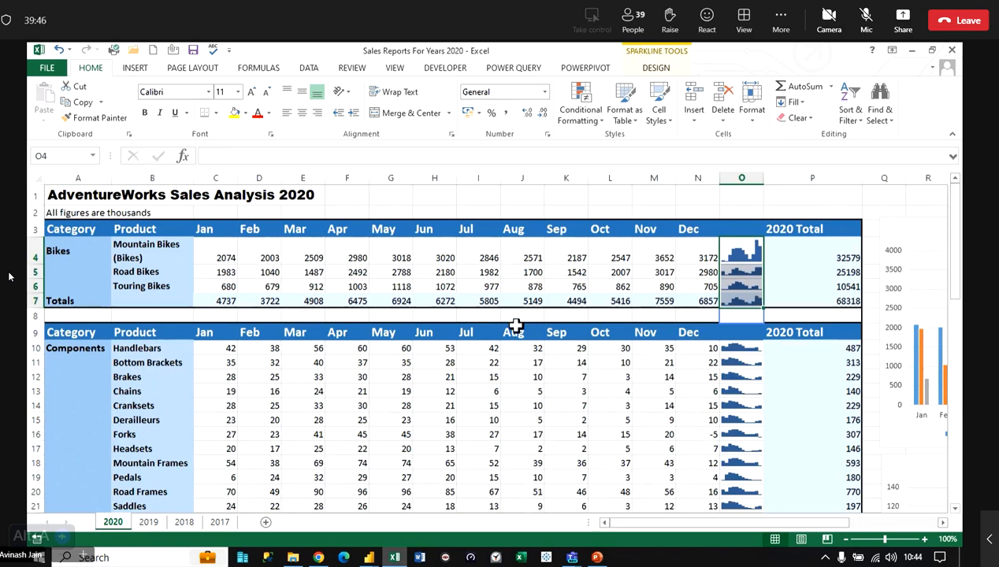
click(135, 194)
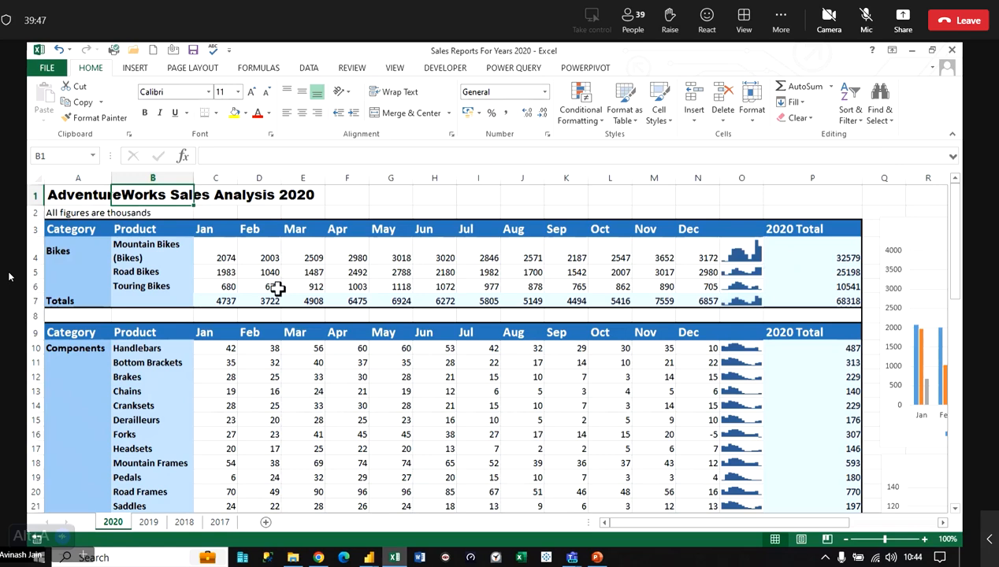
click(951, 51)
click(494, 316)
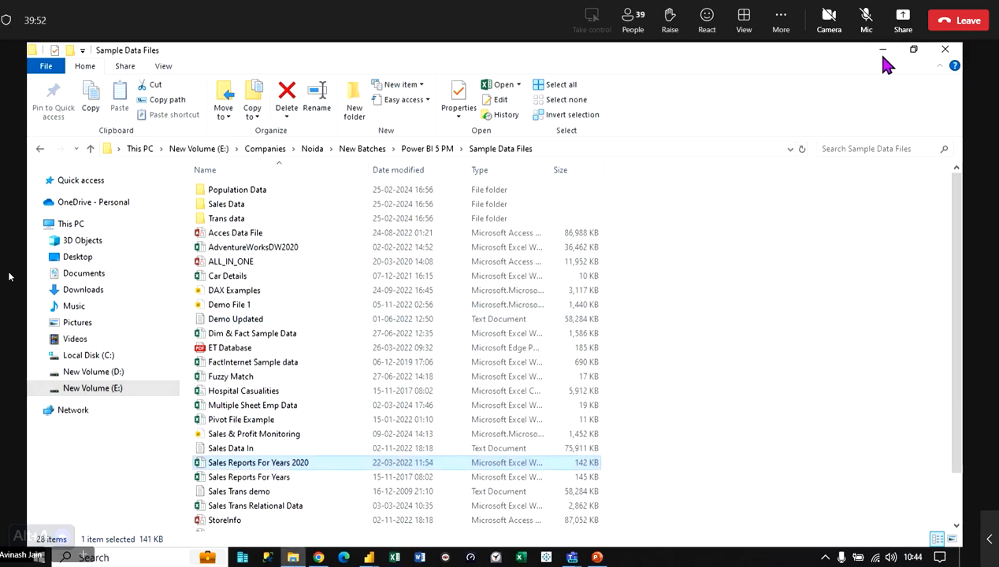
- Back in the Power Query Editor, connect to the Excel workbook Sales Reports For Years 2020 in Sample Data Files and select only sheet 2020
click(884, 55)
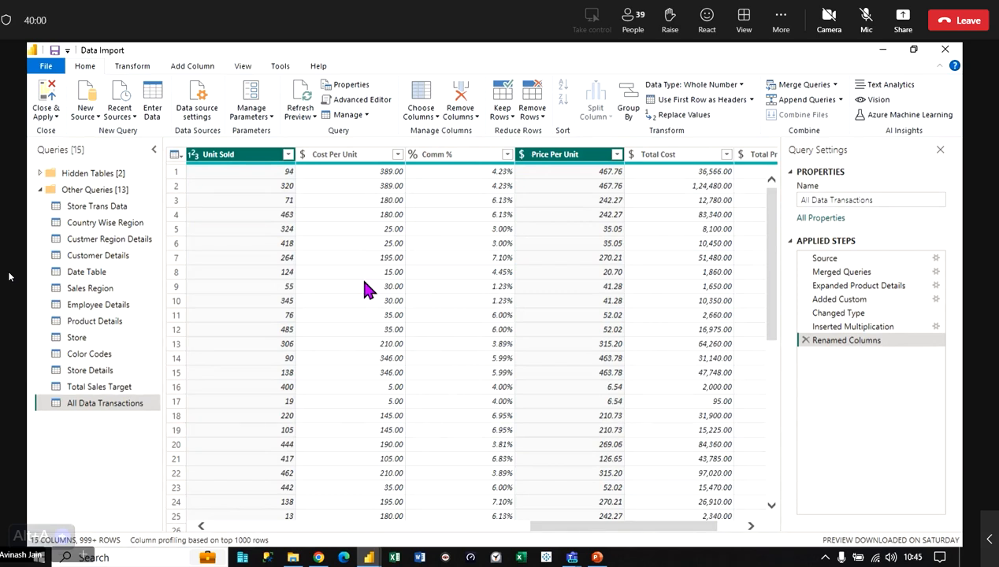
click(88, 118)
click(129, 167)
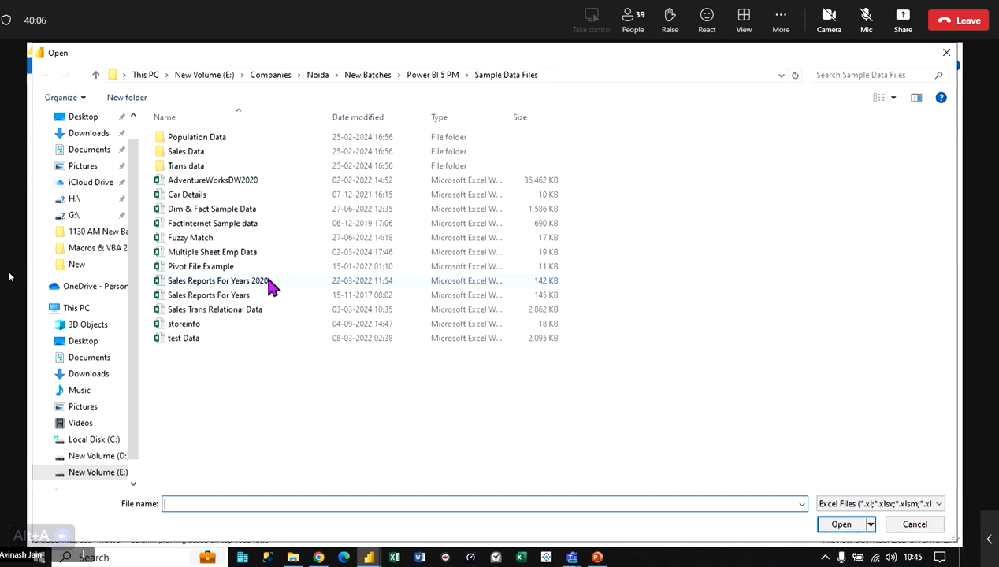
click(266, 280)
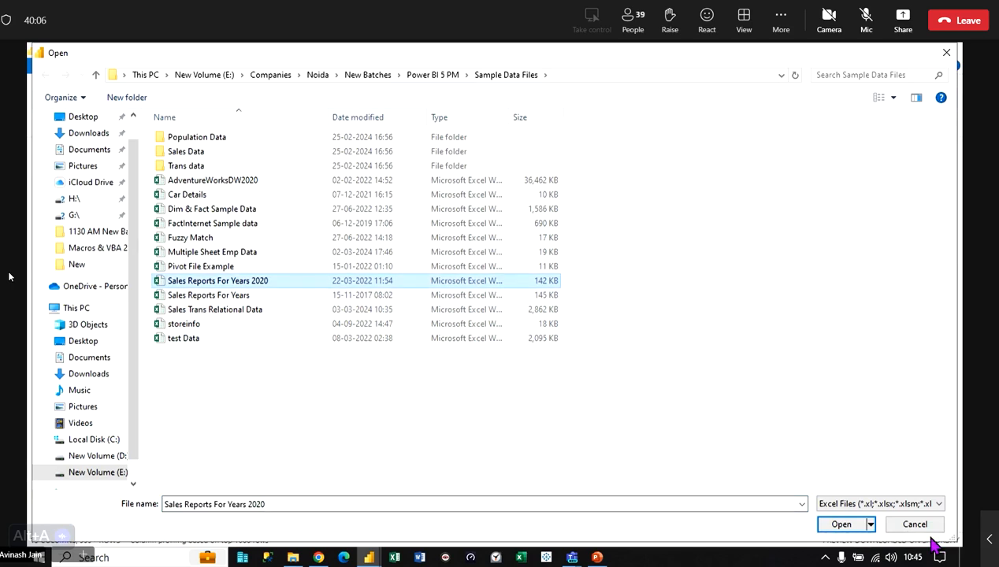
click(841, 524)
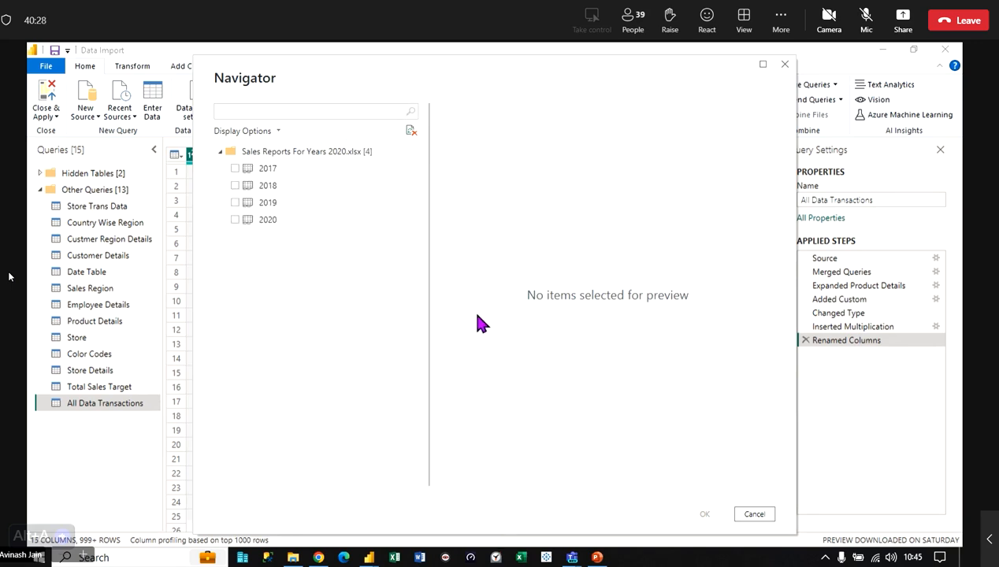
click(235, 169)
click(234, 220)
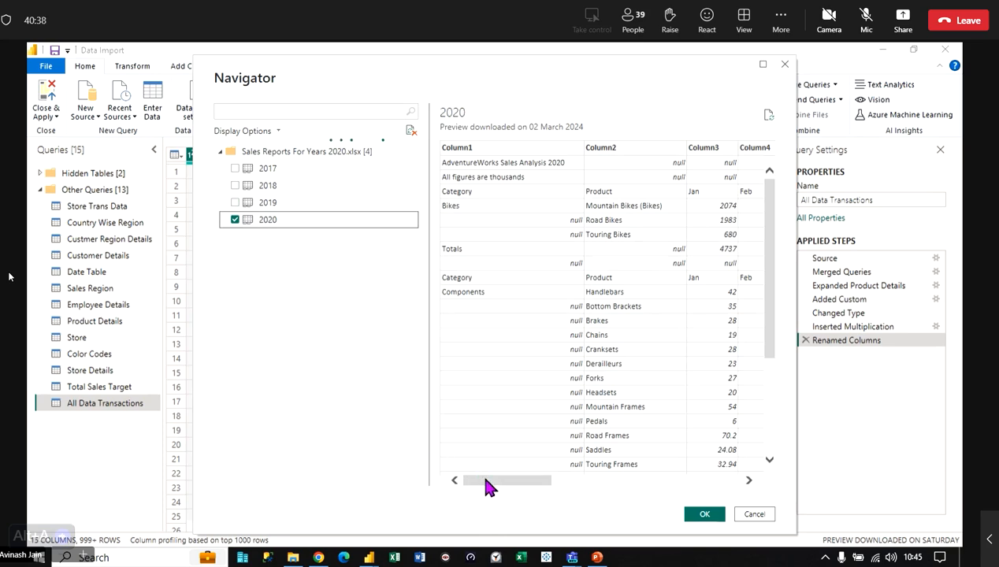
- Compare the Navigator preview of sheet 2020 with the original sheet in Excel, and close the reopened workbook
drag(488, 482, 346, 489)
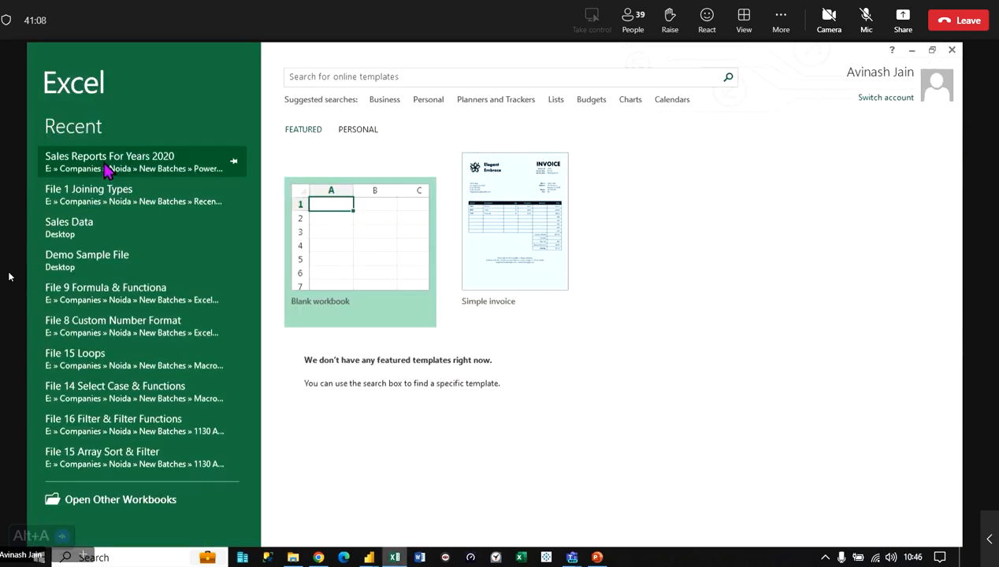
click(107, 167)
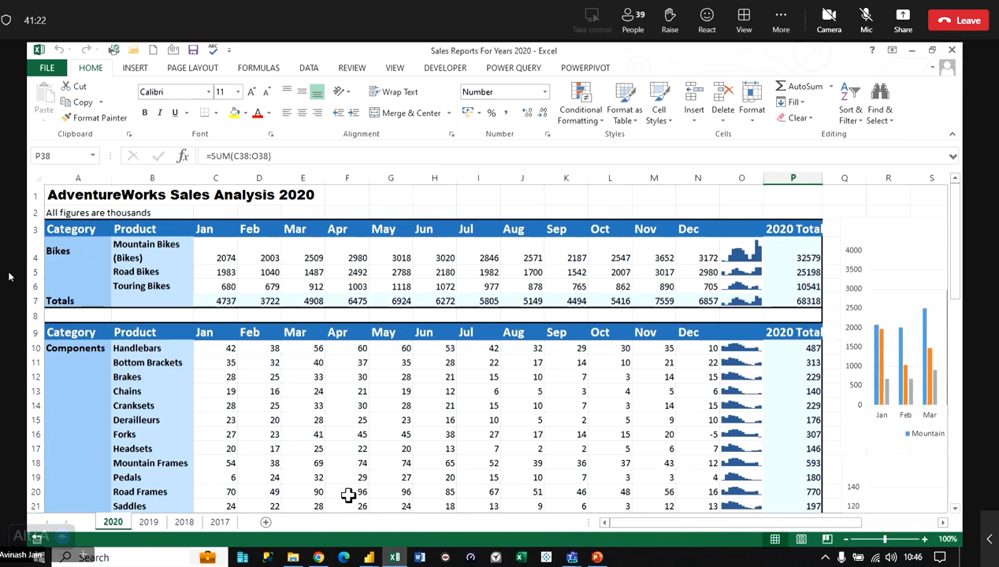
click(952, 50)
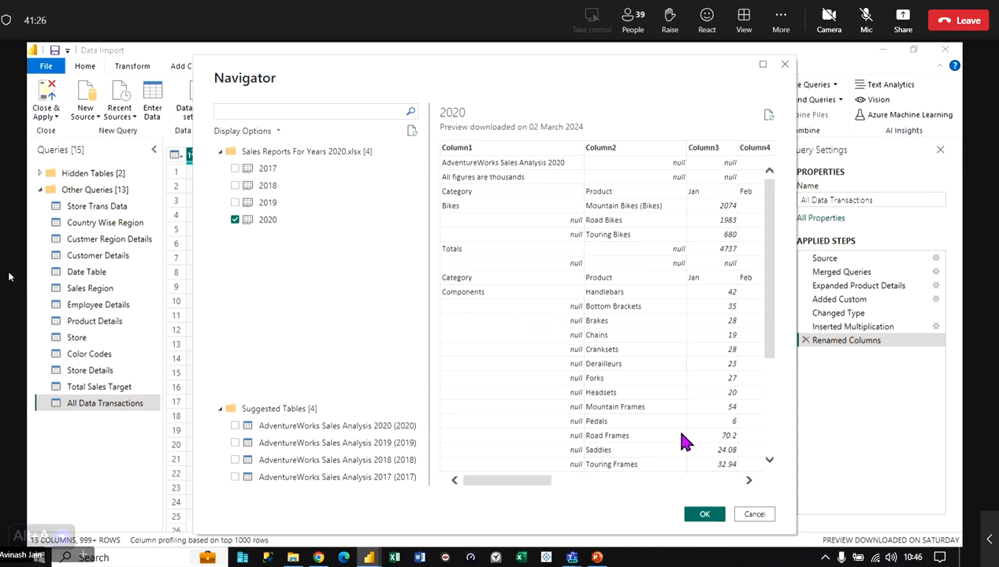
- Import sheet 2020 as a new query and refresh its outdated preview in the Power Query Editor
click(705, 514)
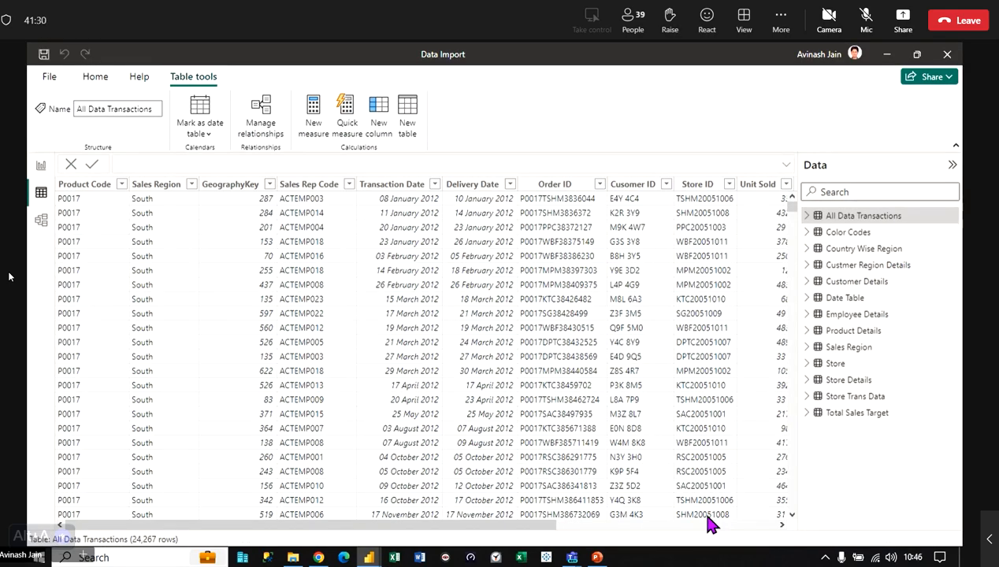
key(alt+Tab)
key(alt+Tab)
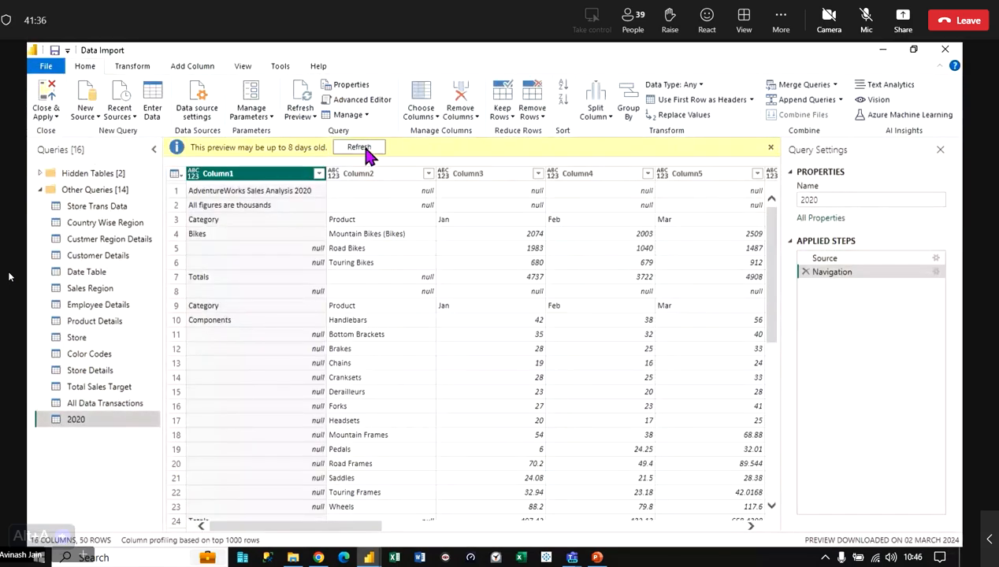
click(364, 150)
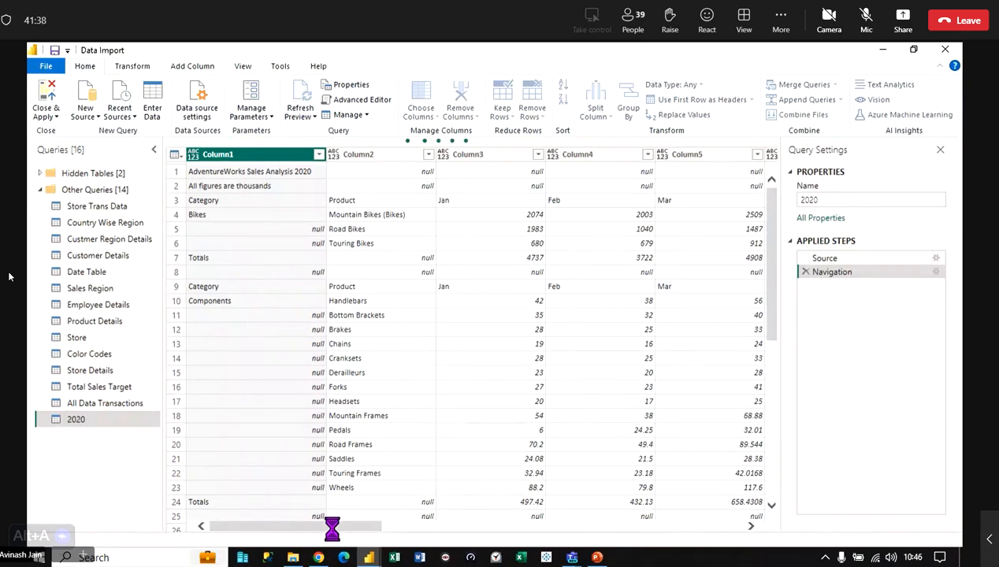
- Remove the top 2 rows from the 2020 query and promote the row with Category, Product and the months to column headers
drag(335, 537, 512, 213)
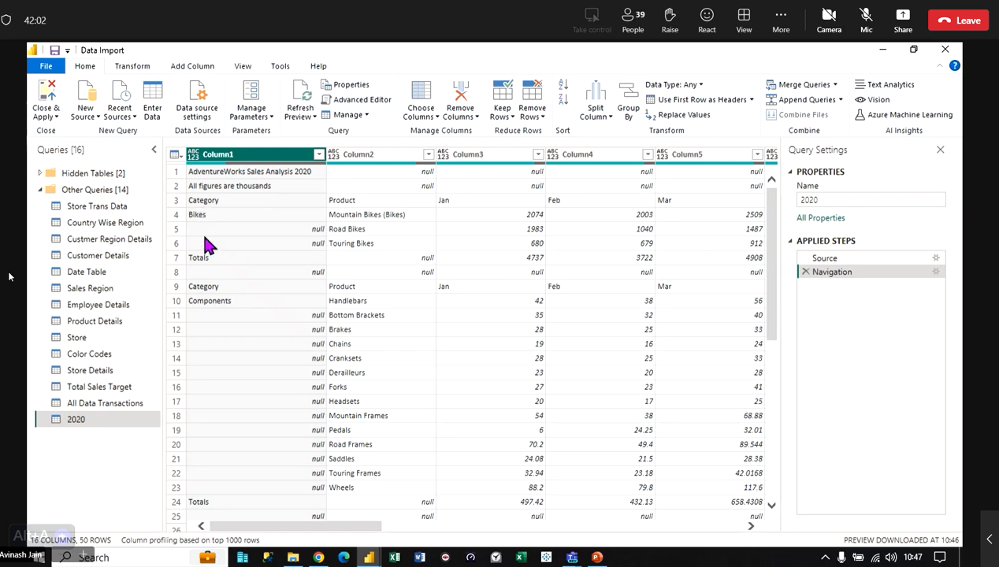
scroll(216, 488, down, 4)
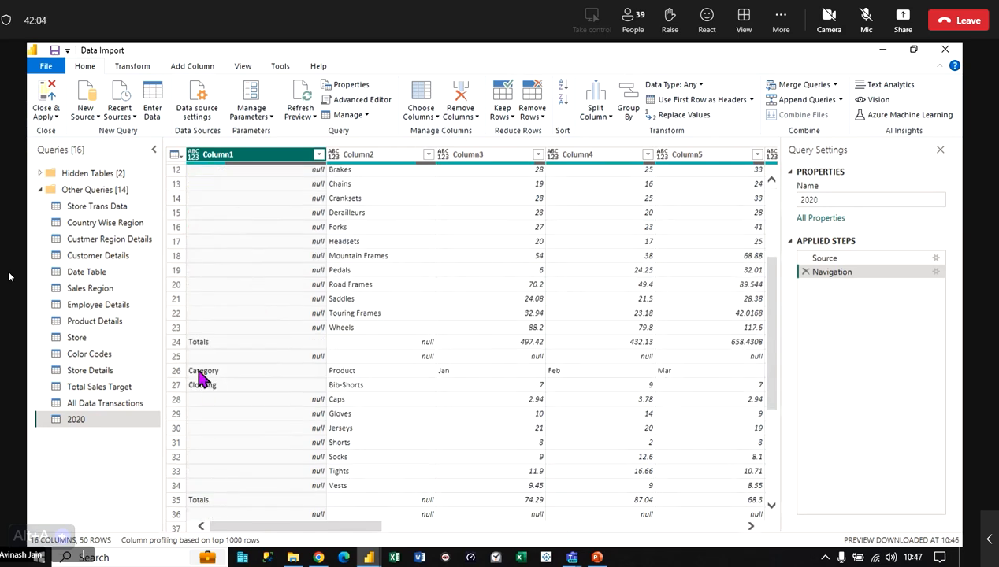
scroll(201, 472, down, 4)
scroll(250, 386, up, 8)
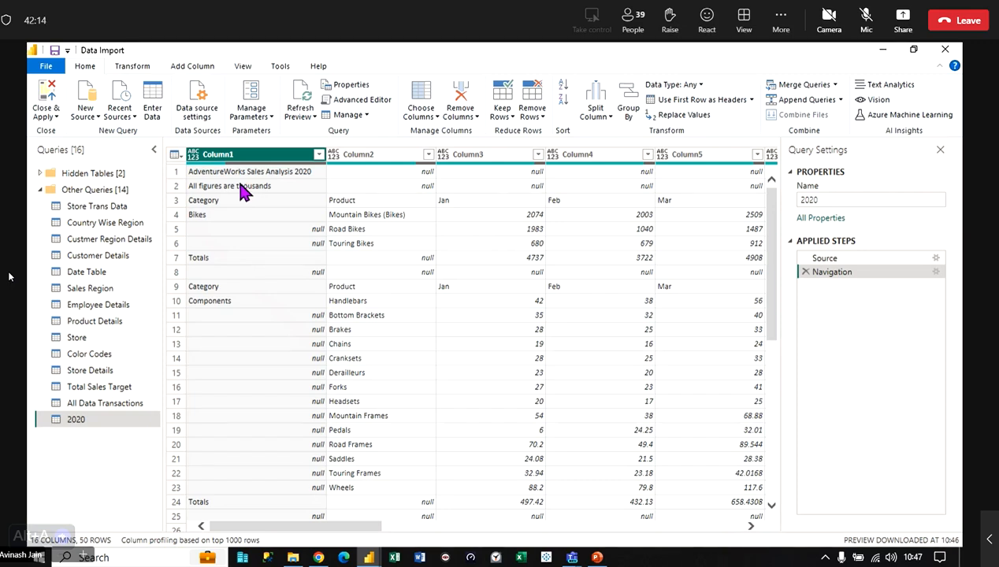
click(542, 118)
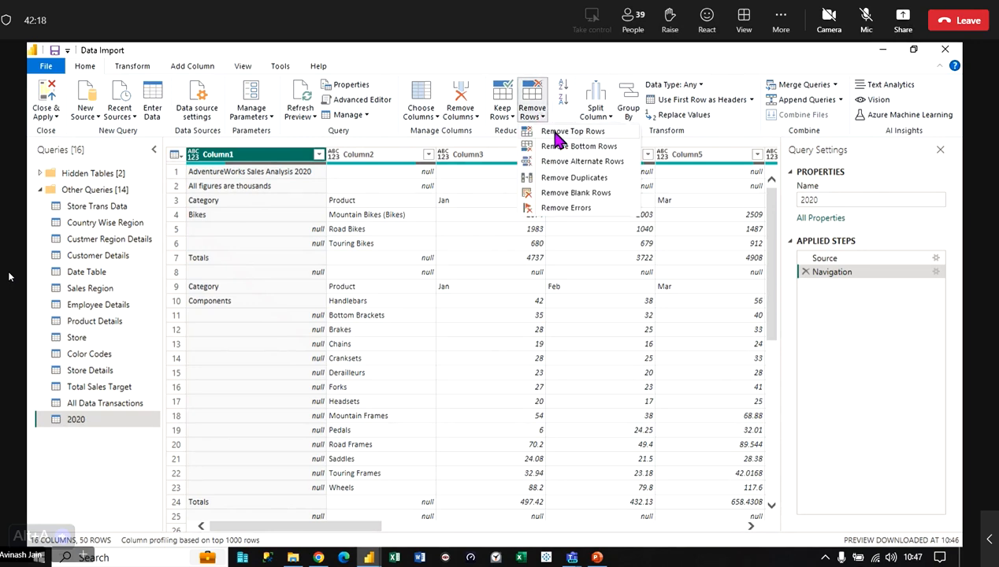
click(559, 132)
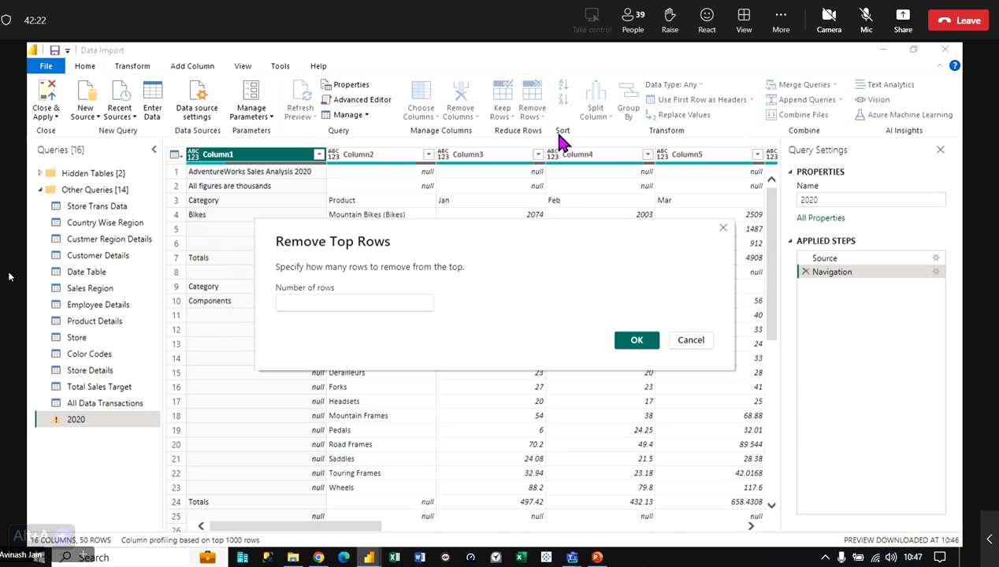
text(2)
click(636, 341)
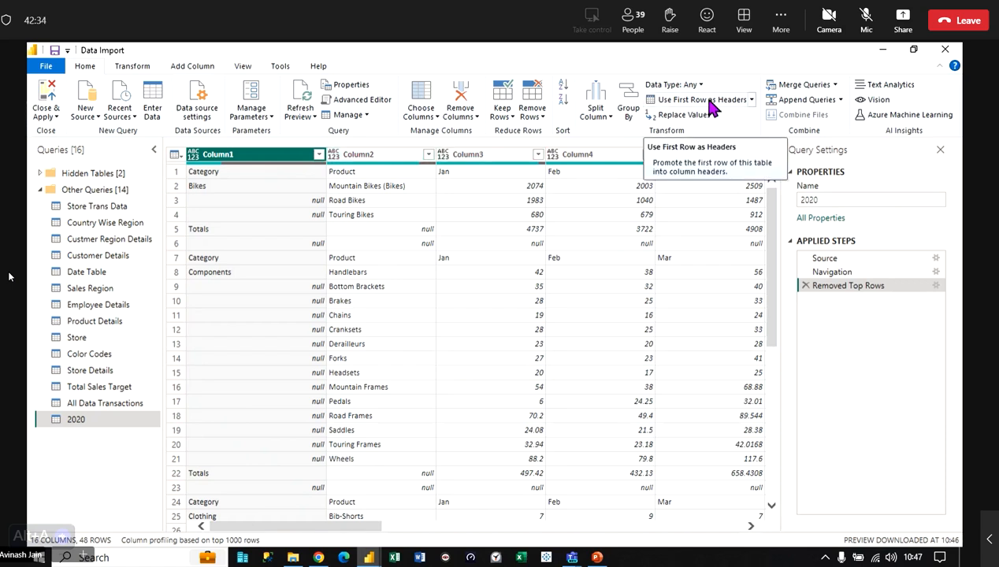
click(709, 104)
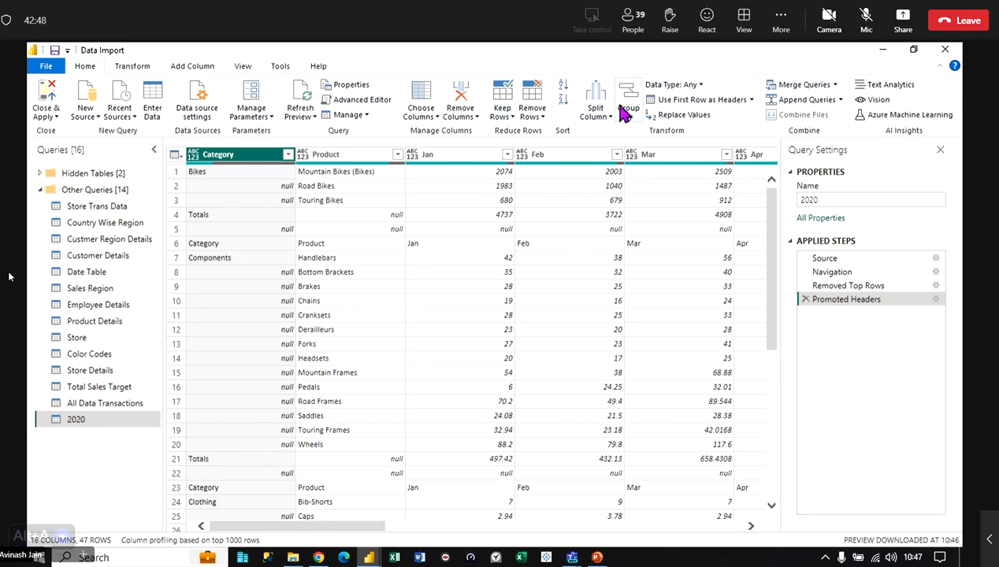
- Try removing duplicate rows based on the Category column of the 2020 query, and delete that applied step
click(539, 118)
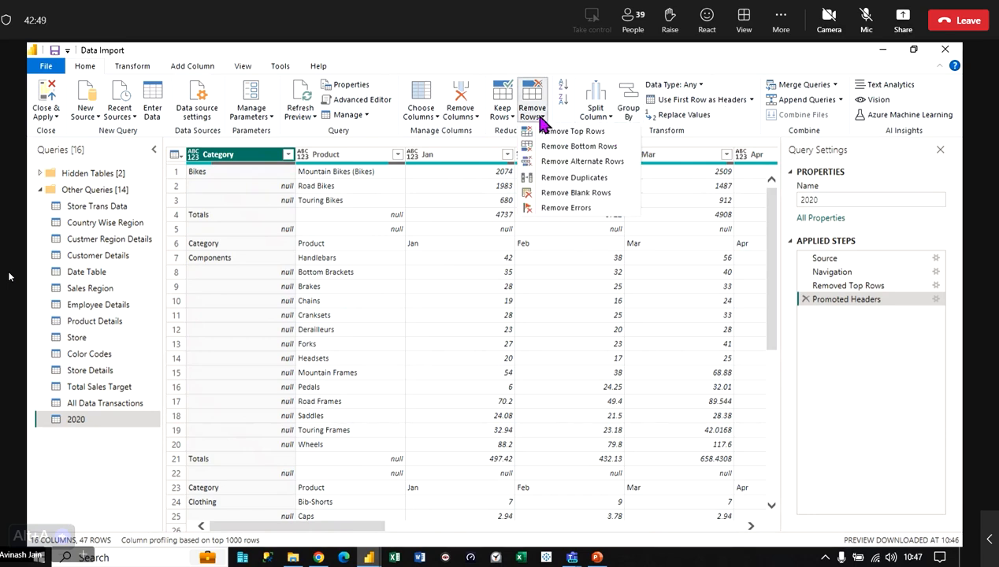
click(583, 180)
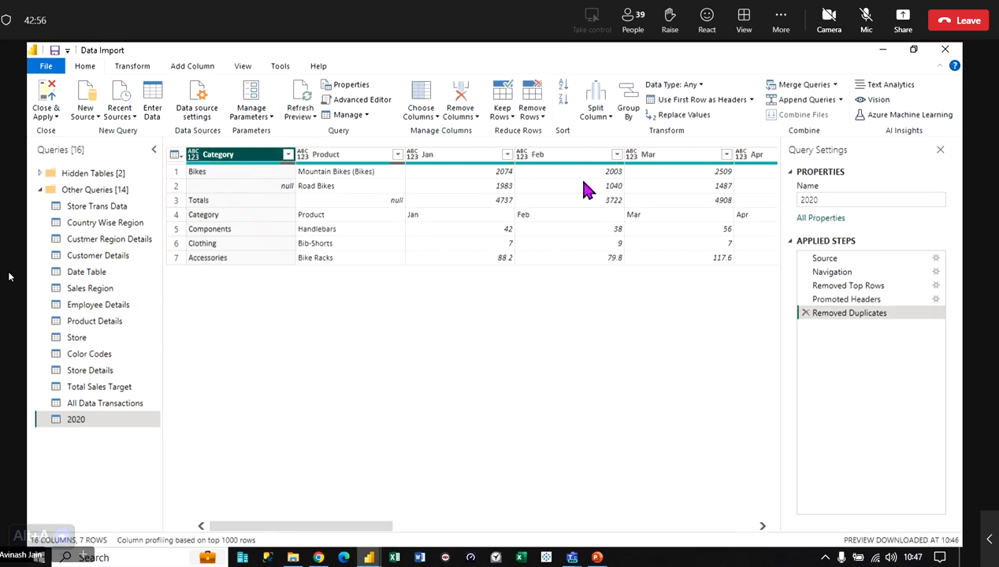
click(805, 313)
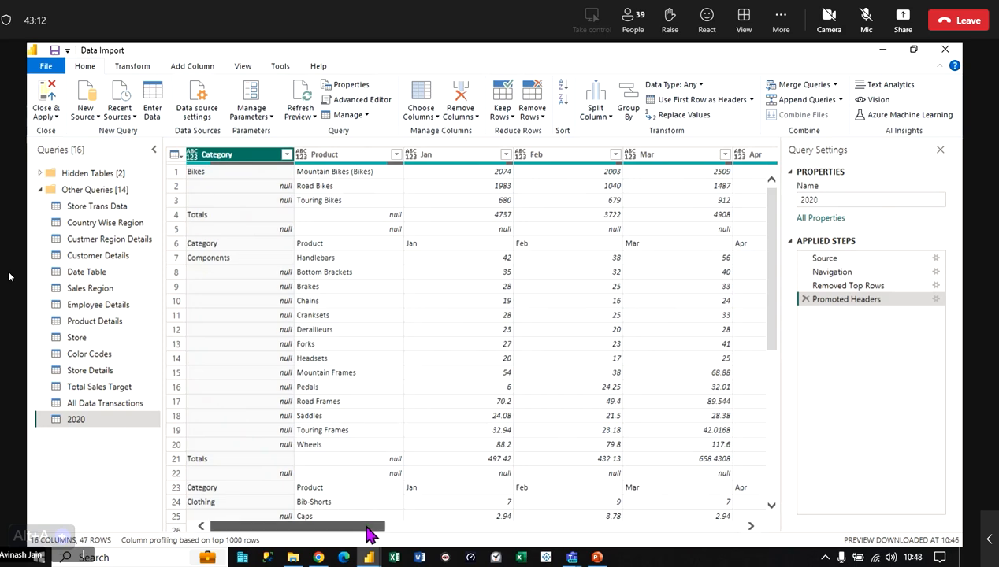
- Remove the Column15 and 2020 Total columns from the 2020 query
drag(370, 527, 726, 545)
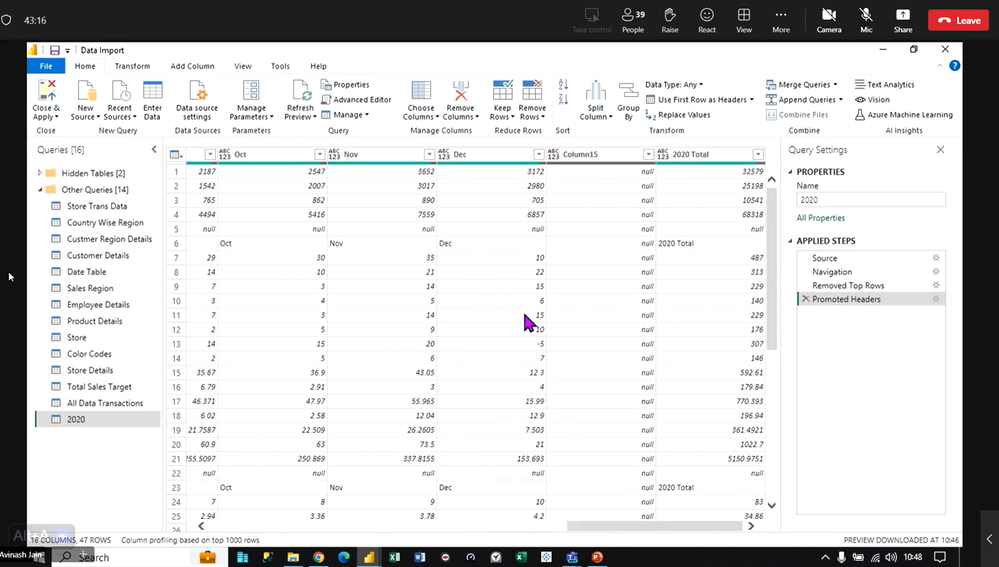
click(595, 158)
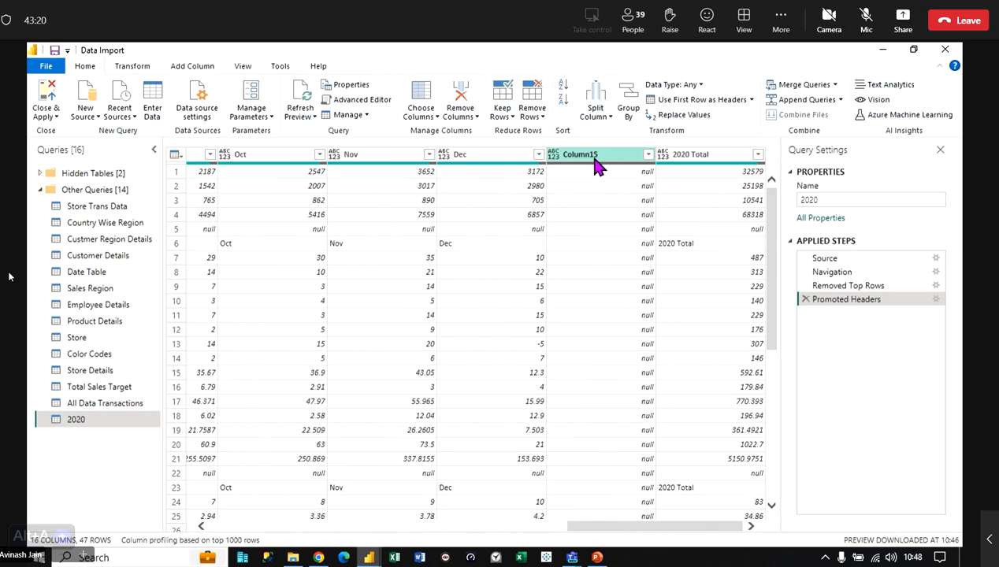
right_click(597, 162)
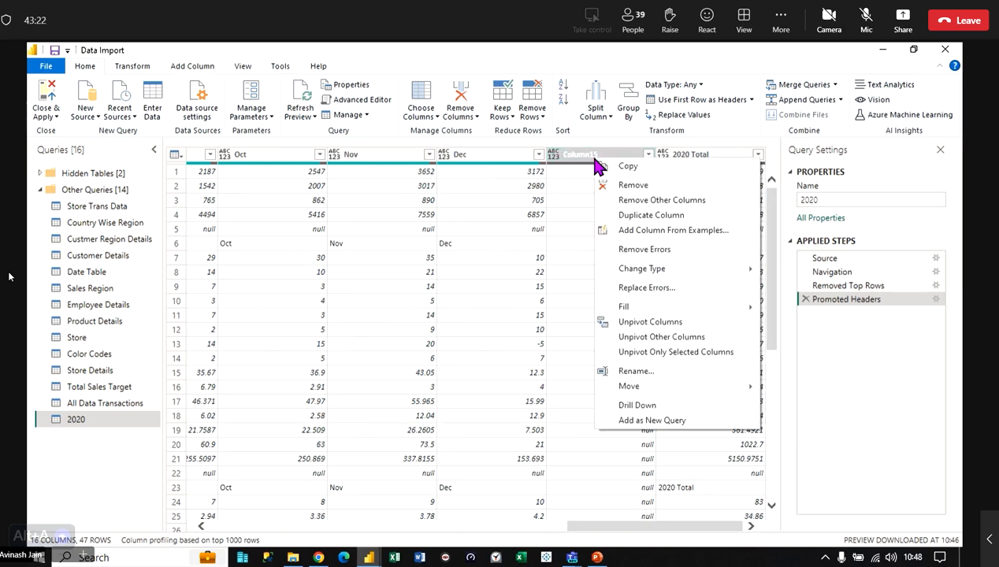
click(628, 188)
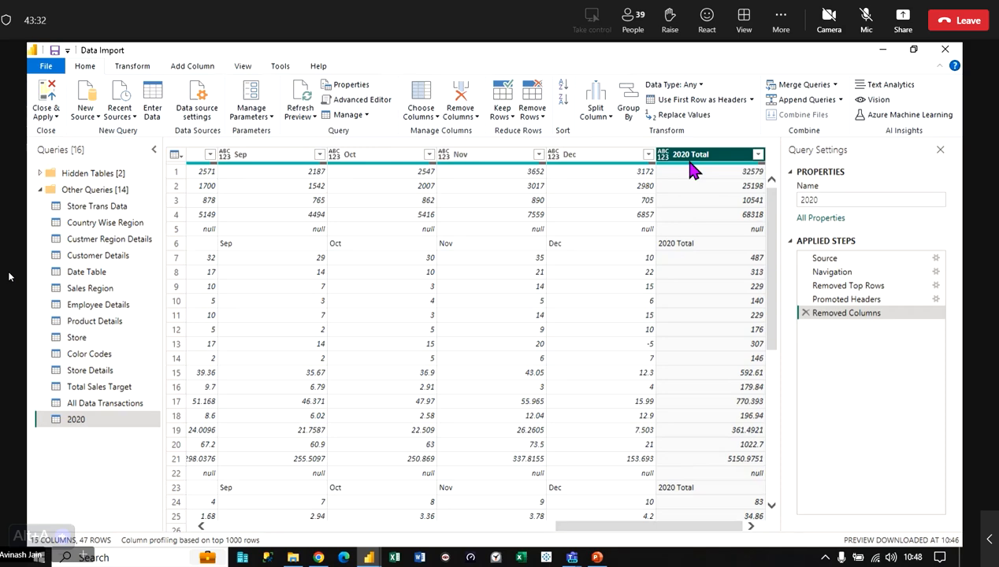
right_click(702, 155)
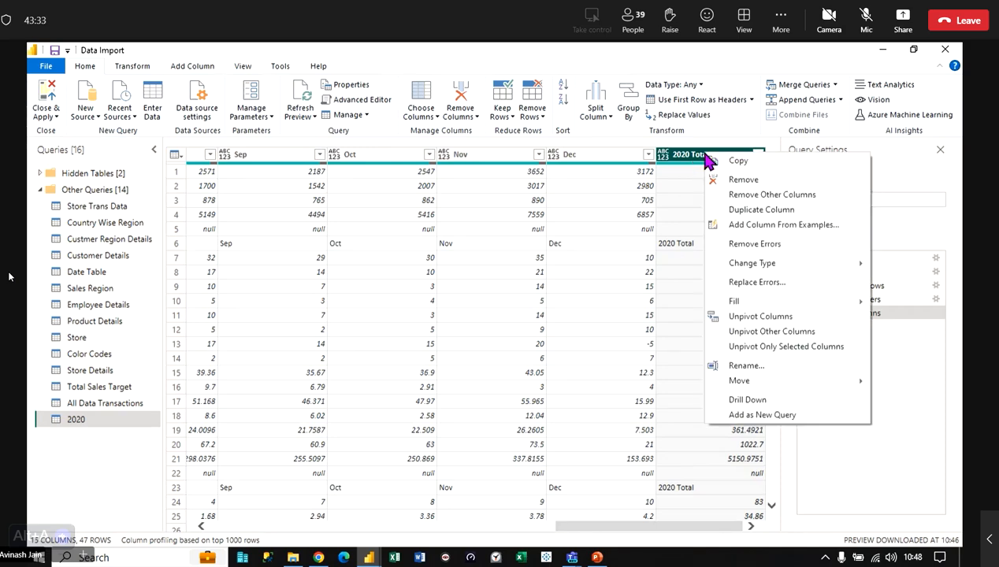
click(742, 180)
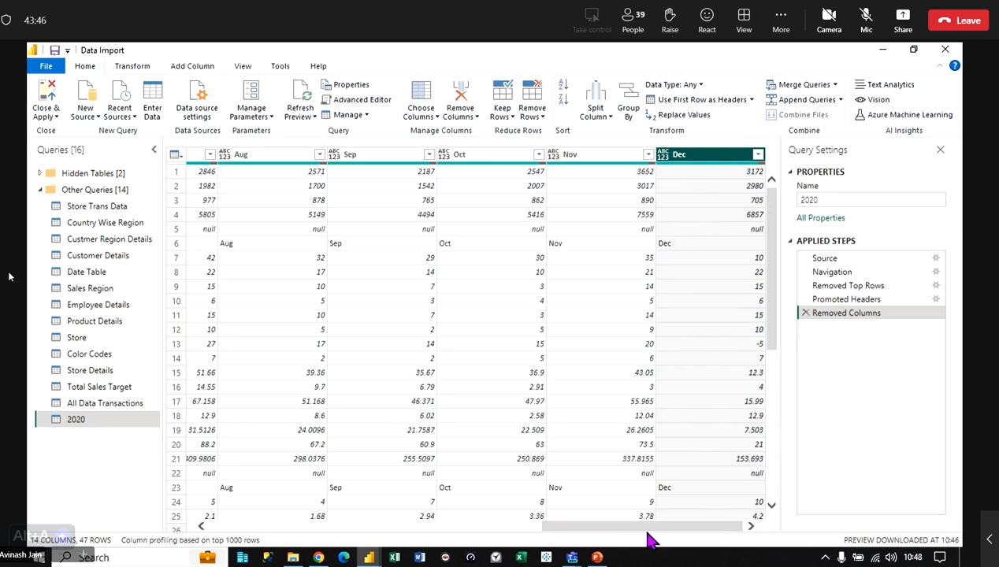
- Remove all blank rows from the 2020 query
drag(642, 527, 146, 482)
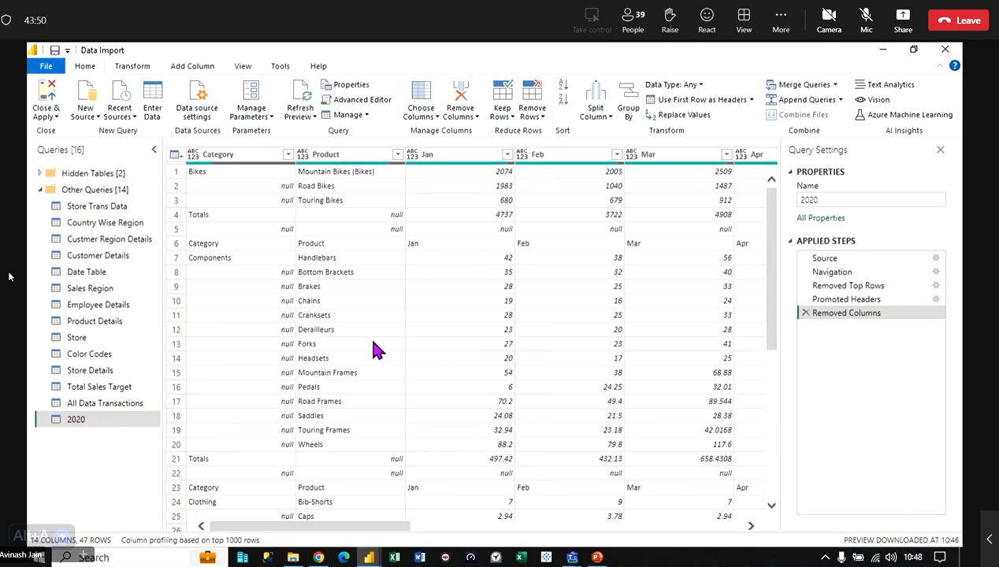
click(534, 112)
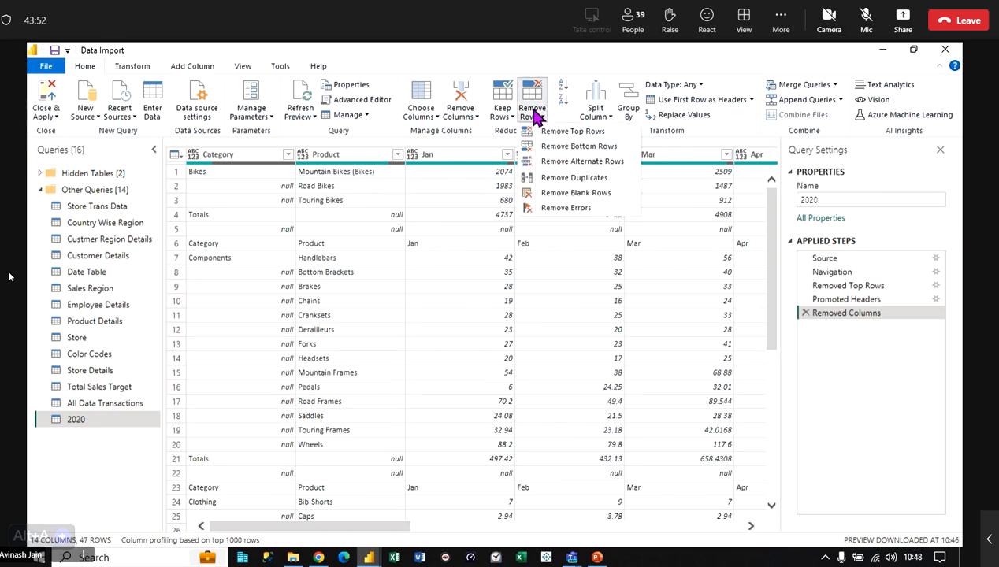
click(586, 202)
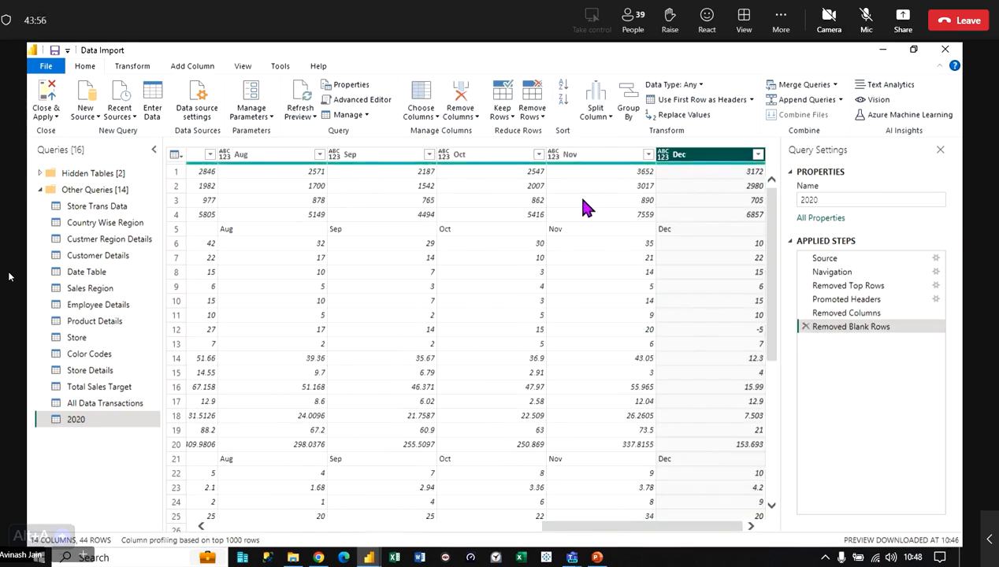
- Filter the Category column to exclude the Totals and Category values, keeping the null rows
drag(675, 526, 71, 530)
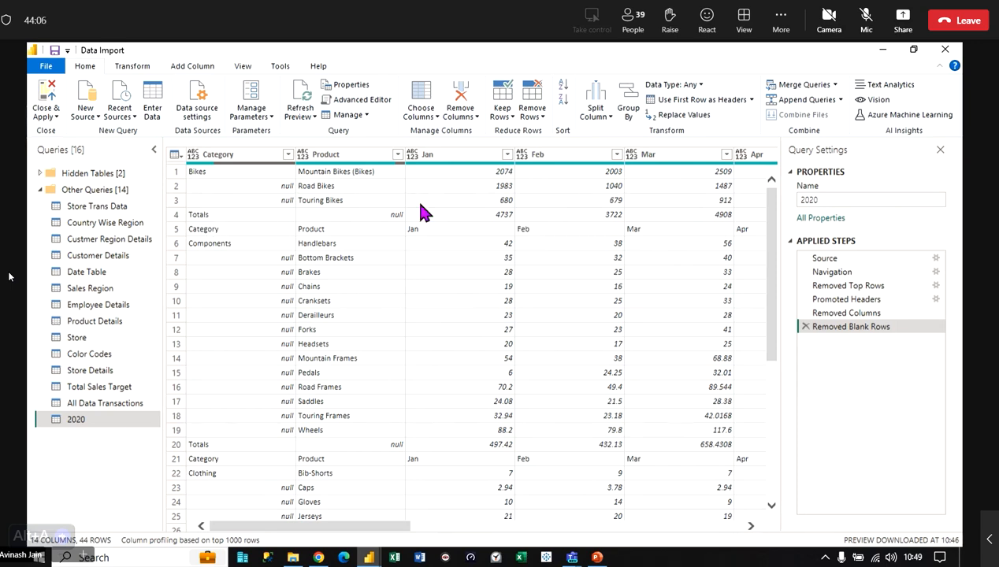
click(178, 215)
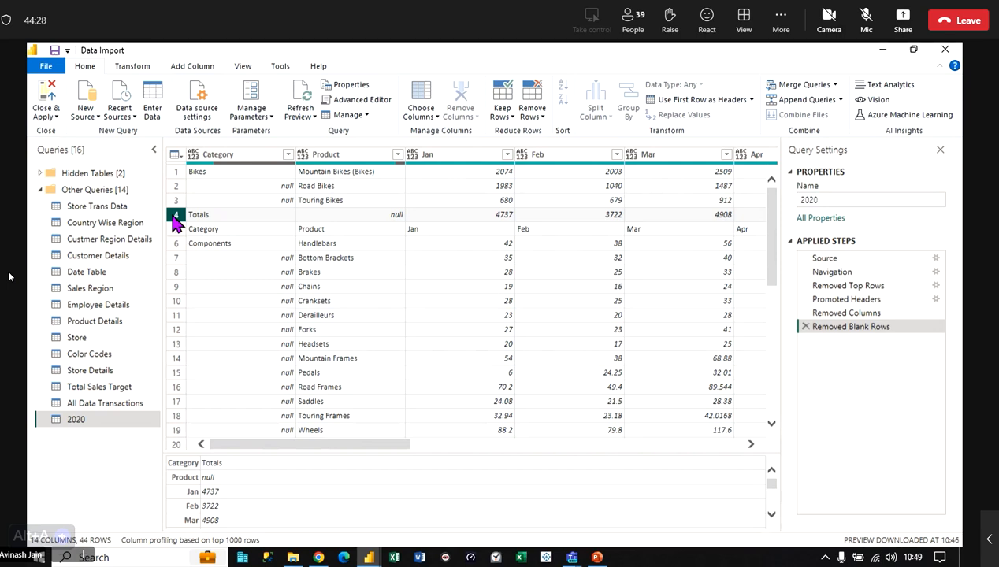
click(288, 155)
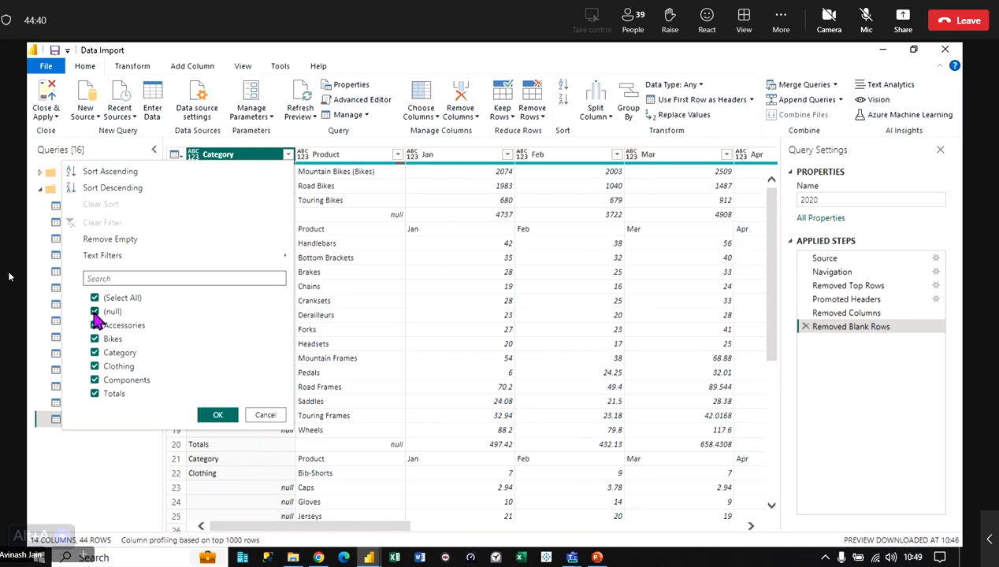
click(95, 394)
click(95, 354)
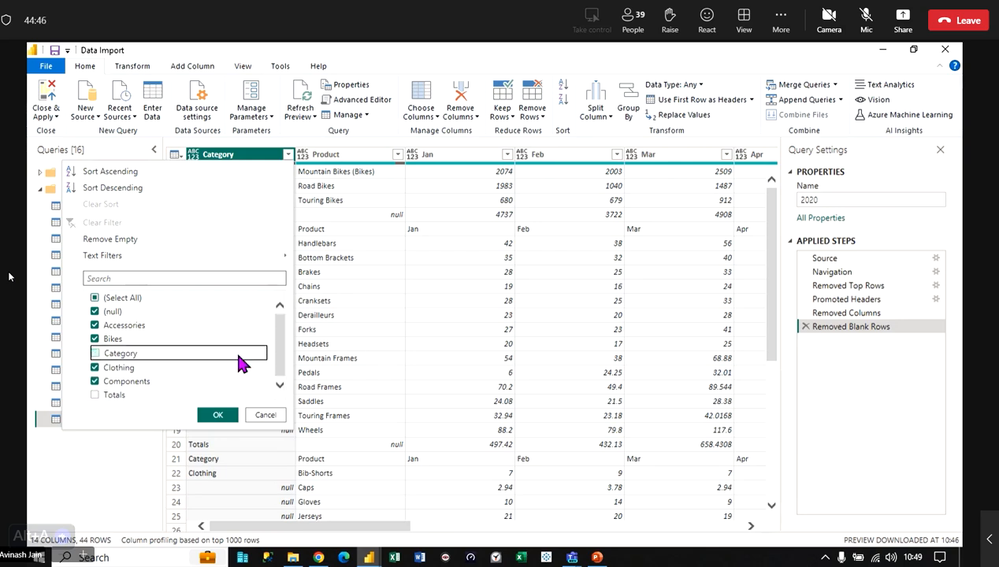
click(214, 414)
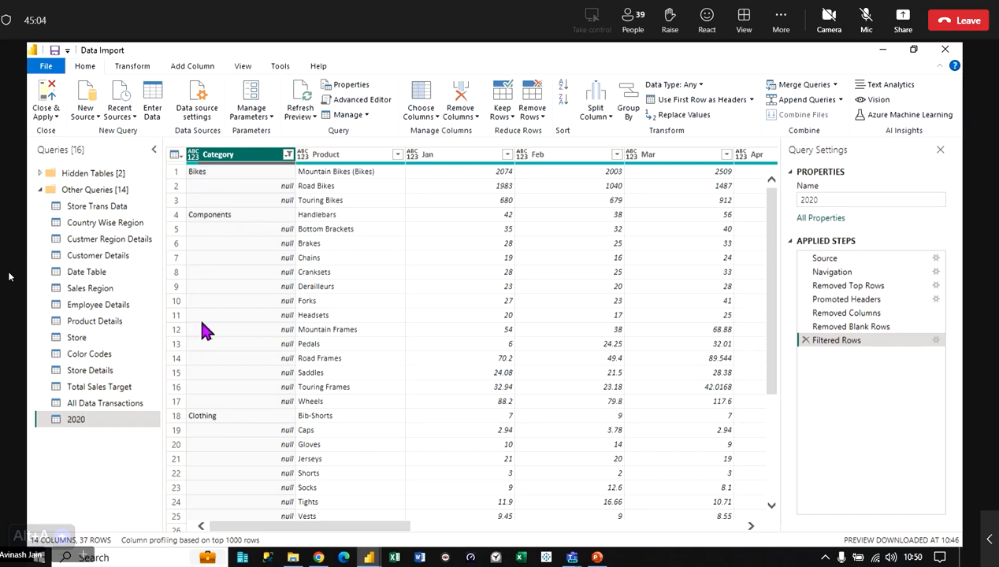
click(289, 155)
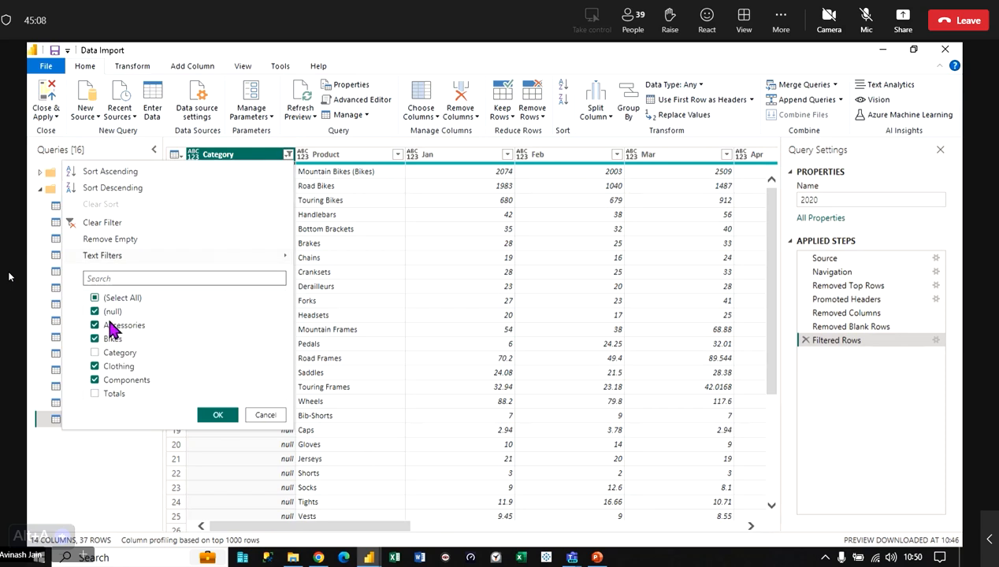
click(261, 418)
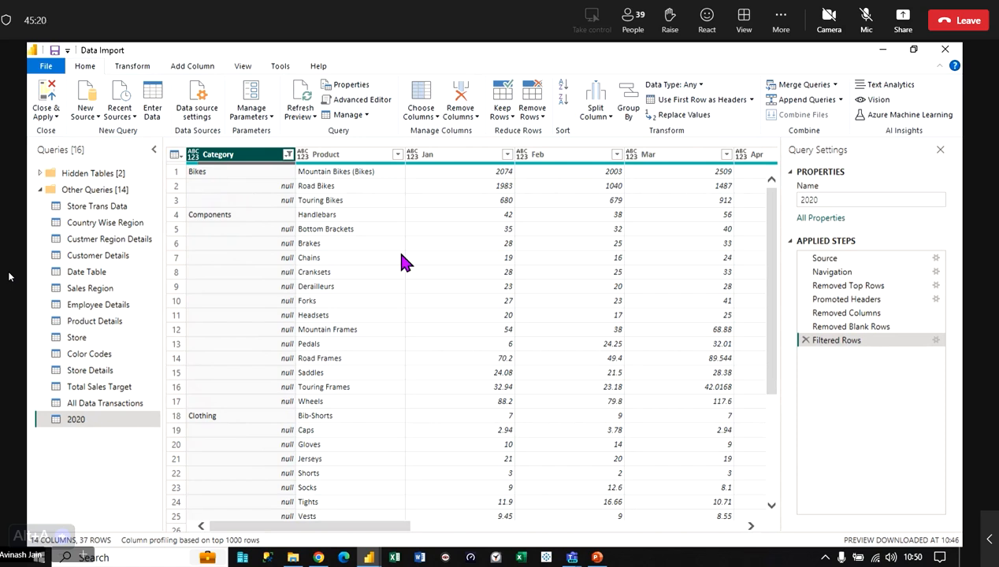
- Close the query editor with the changes applied, and review the loaded 2020 table's rows
click(54, 116)
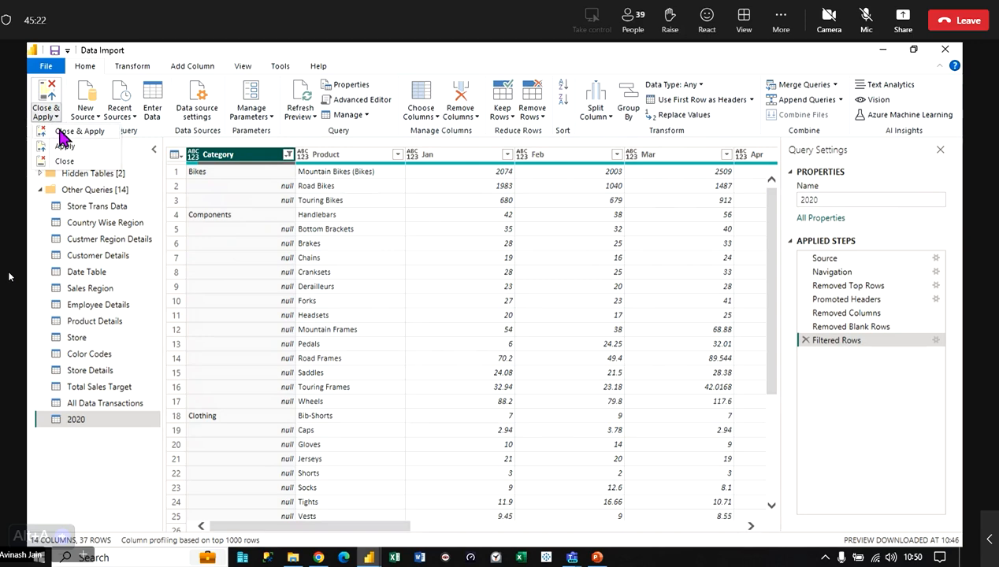
click(60, 131)
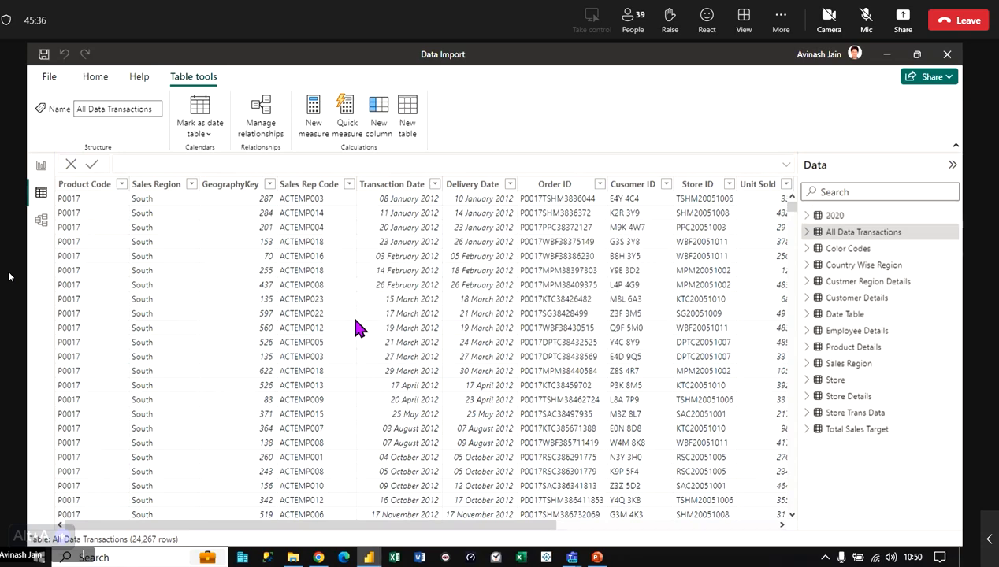
click(829, 215)
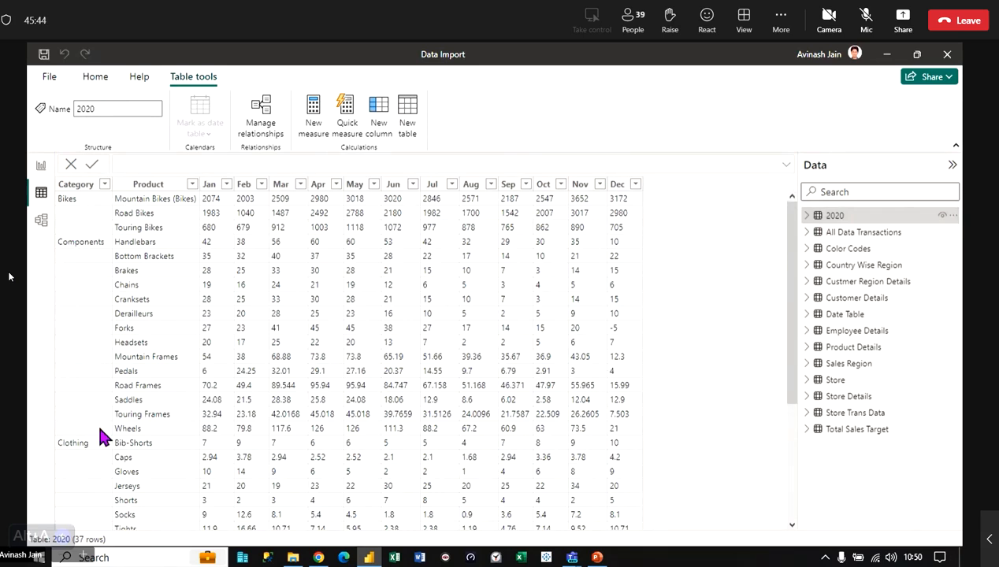
scroll(102, 437, down, 5)
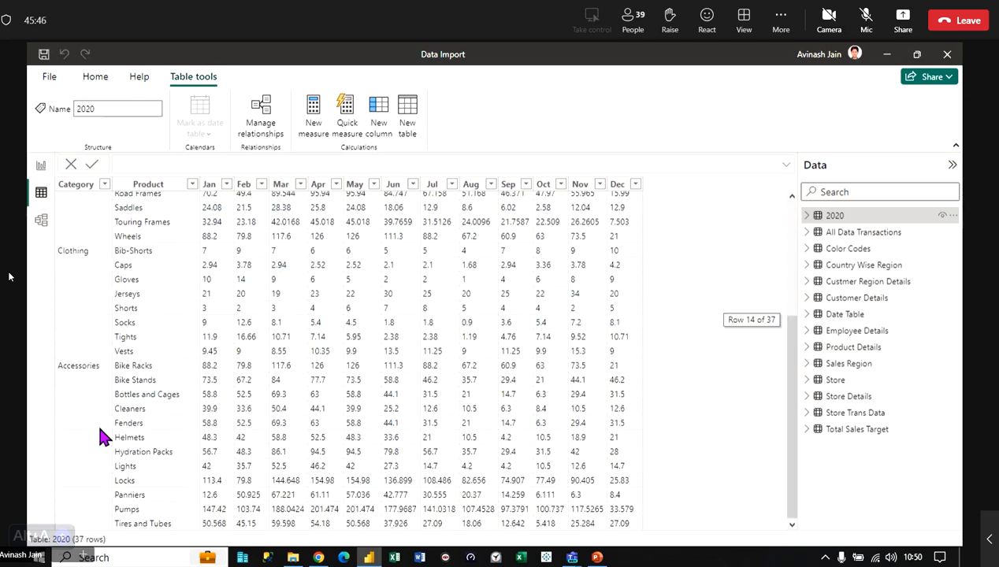
scroll(102, 438, up, 5)
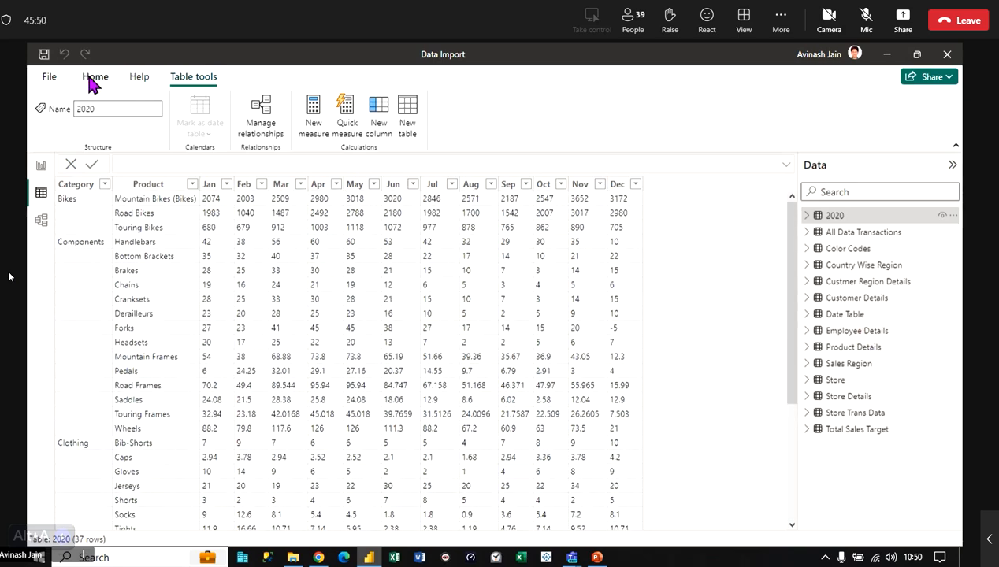
- Reopen the 2020 query in the query editor and examine the null entries in its Category column
click(95, 79)
click(379, 111)
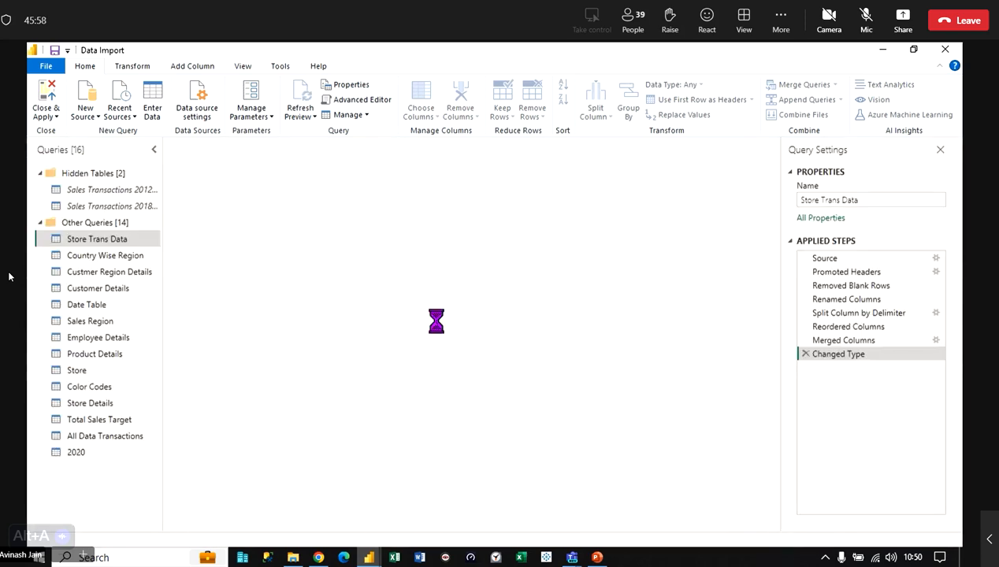
click(77, 454)
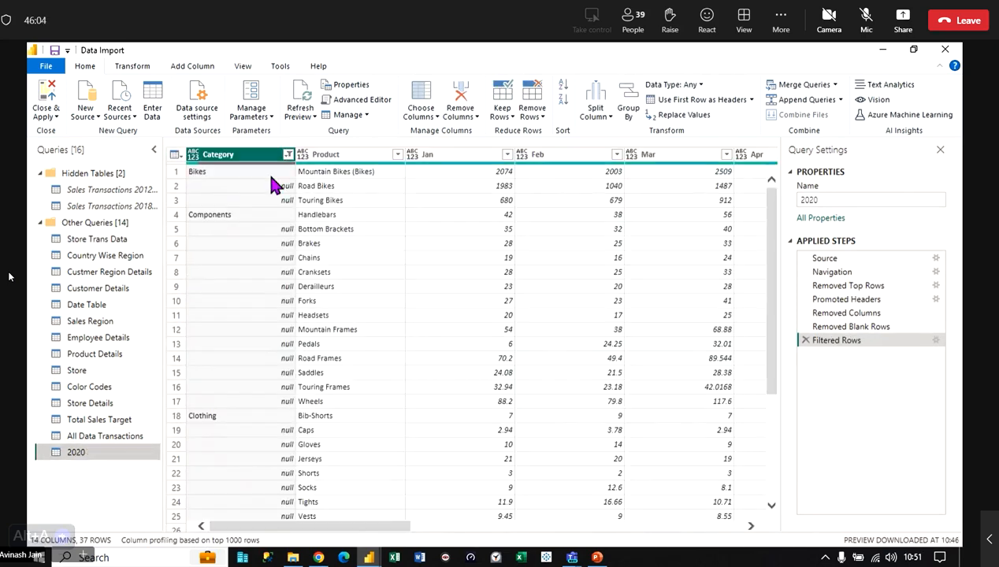
click(288, 155)
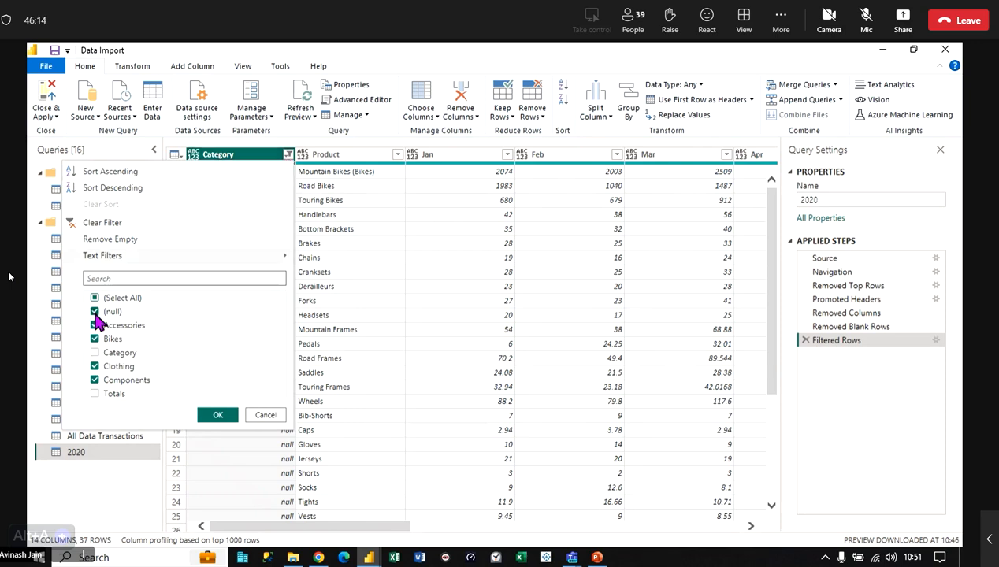
click(266, 416)
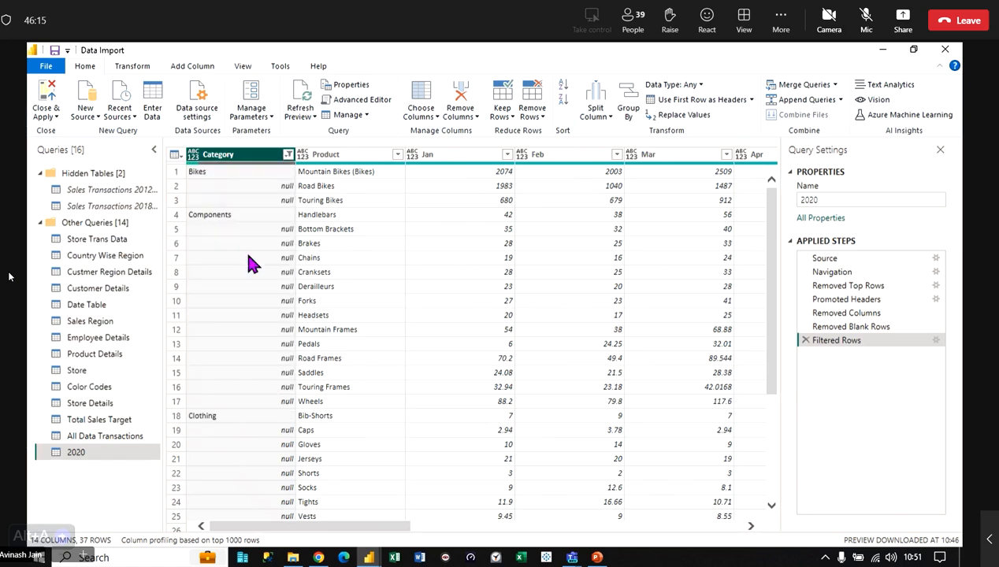
click(174, 189)
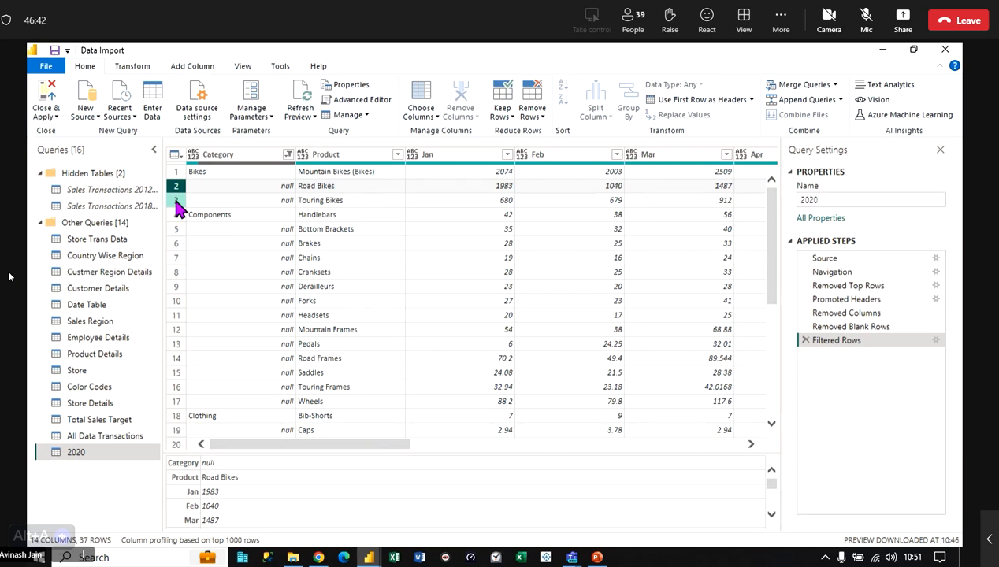
- Fill the Category column's null cells downward with the preceding category name, and close and apply the query changes
click(245, 159)
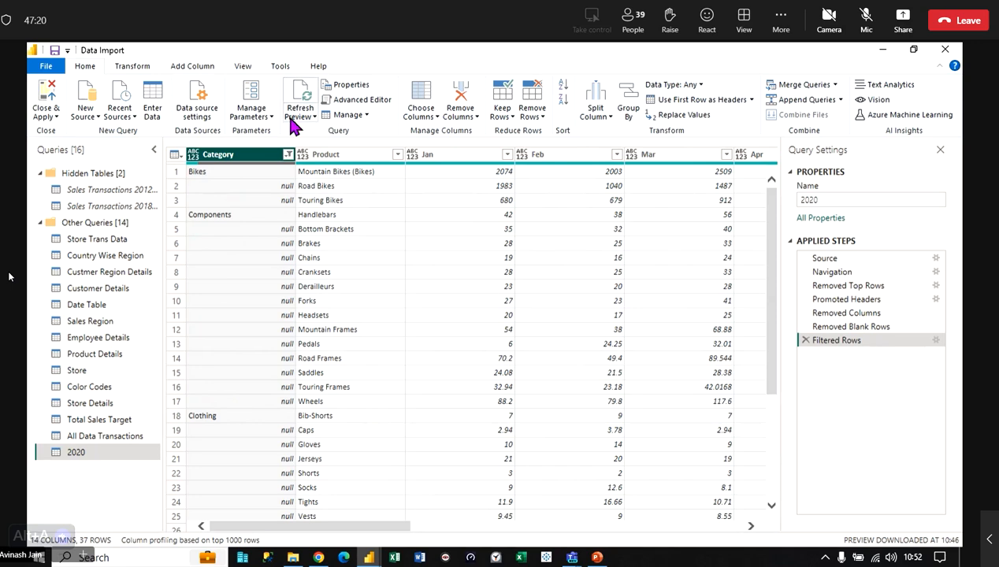
click(133, 68)
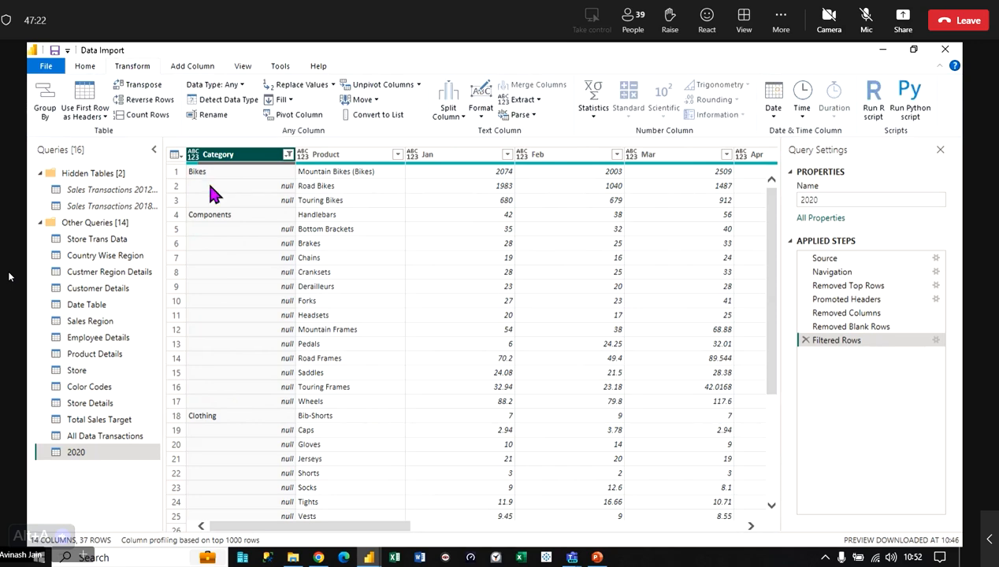
click(288, 100)
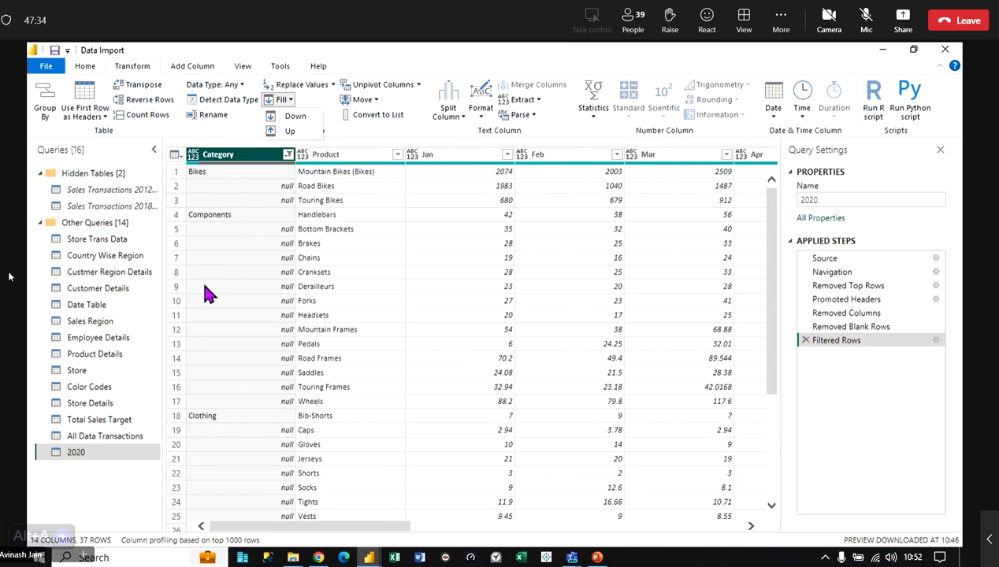
click(296, 117)
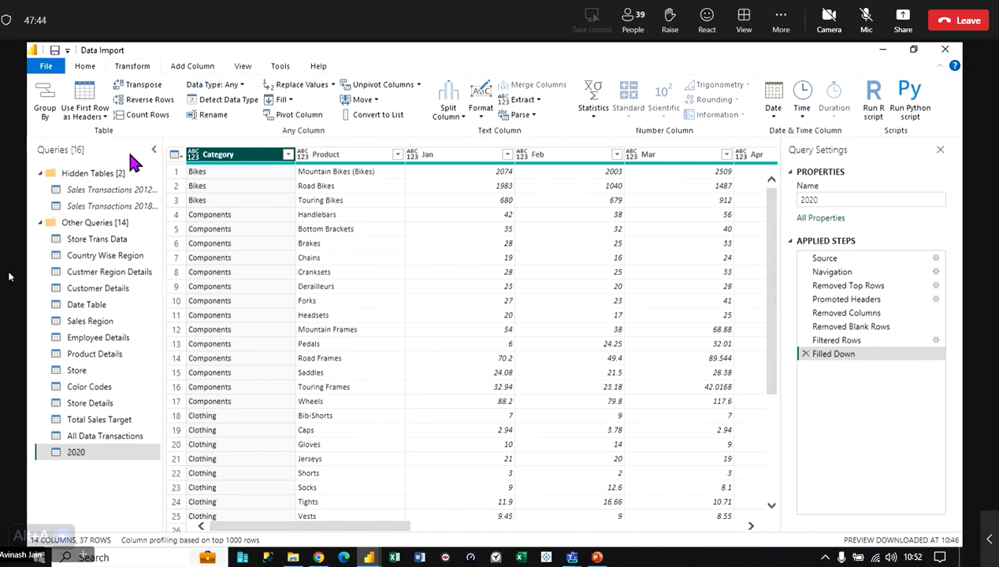
click(85, 66)
click(47, 96)
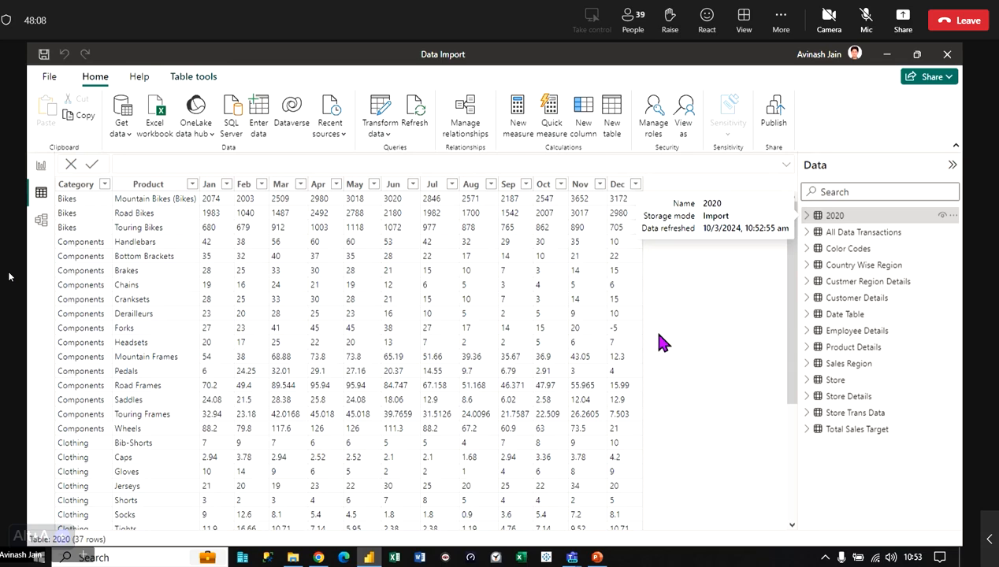
- Reopen the 2020 query in the query editor and change the Category and Product columns to the Text data type
click(384, 118)
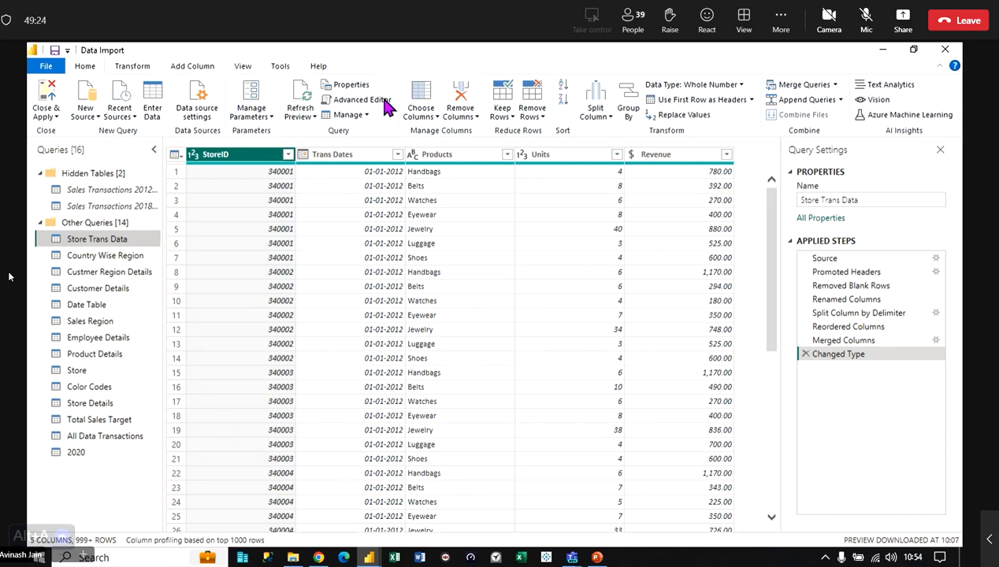
click(70, 451)
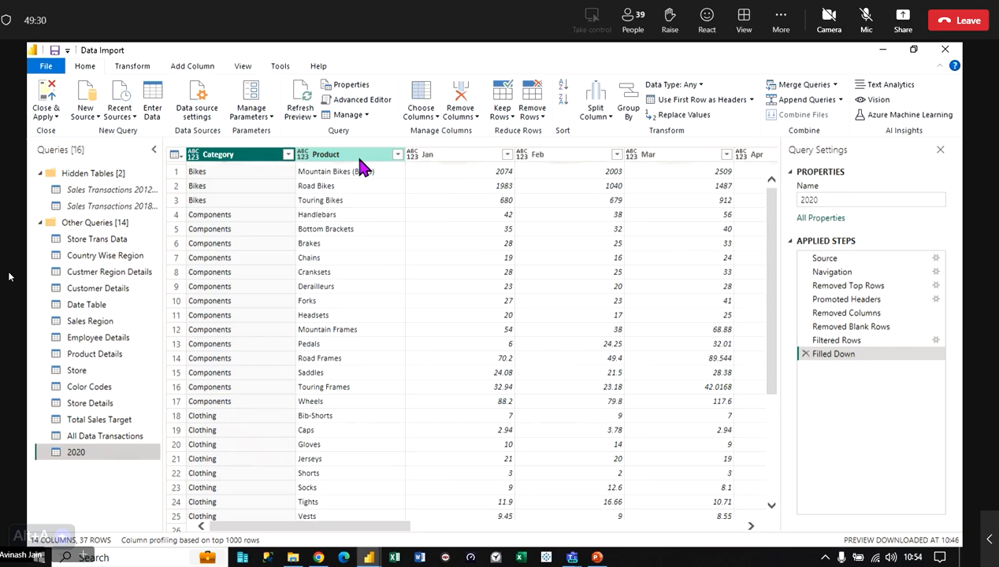
click(459, 157)
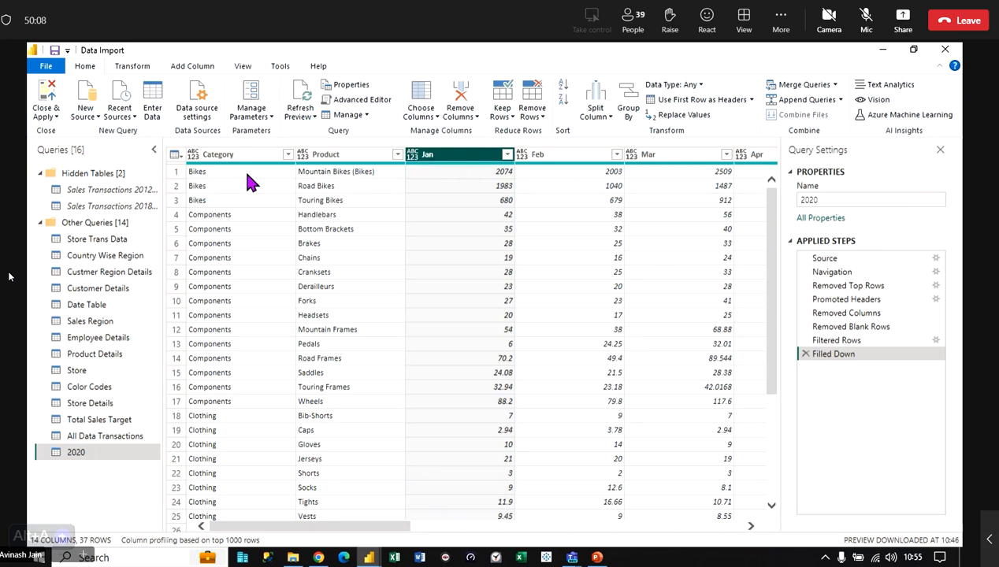
click(202, 156)
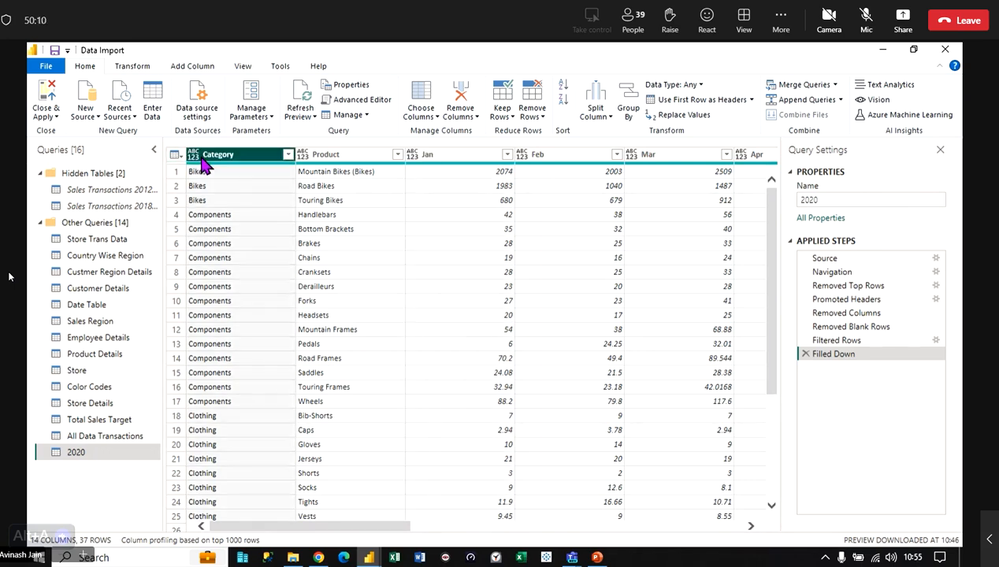
ctrl+click(313, 158)
right_click(201, 155)
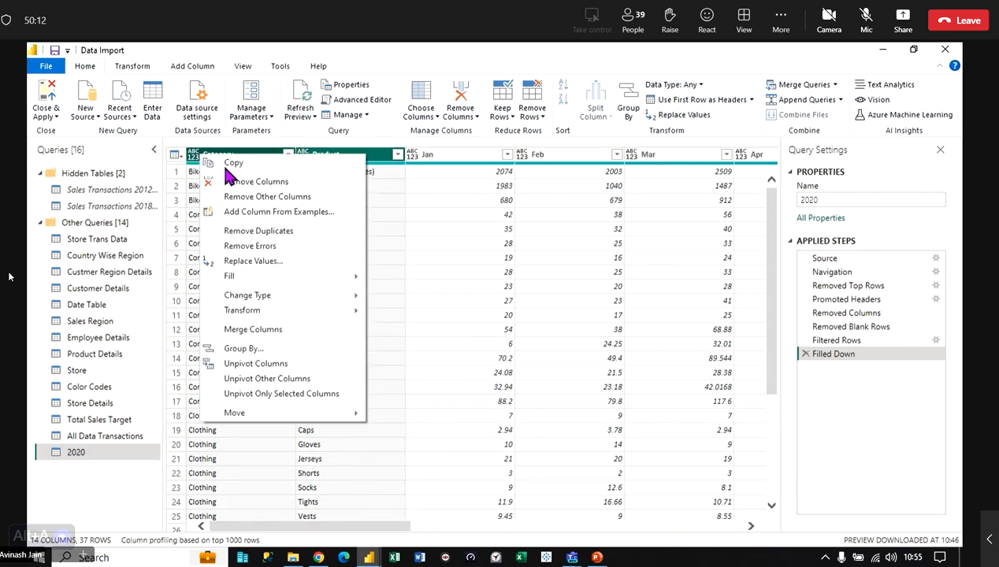
mouse_move(301, 295)
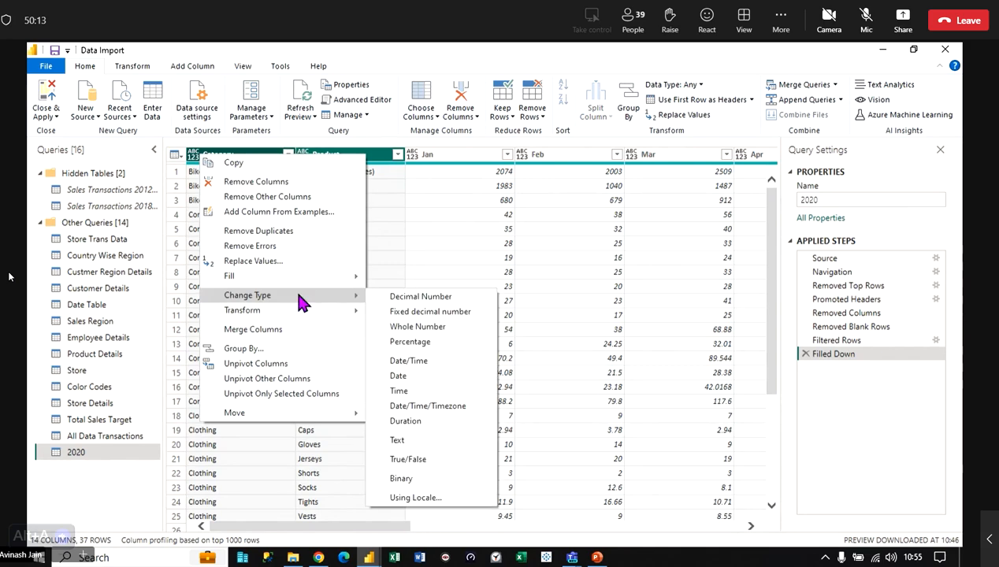
click(415, 440)
- Change the data type of the Jan through Dec columns to Fixed decimal number
click(431, 154)
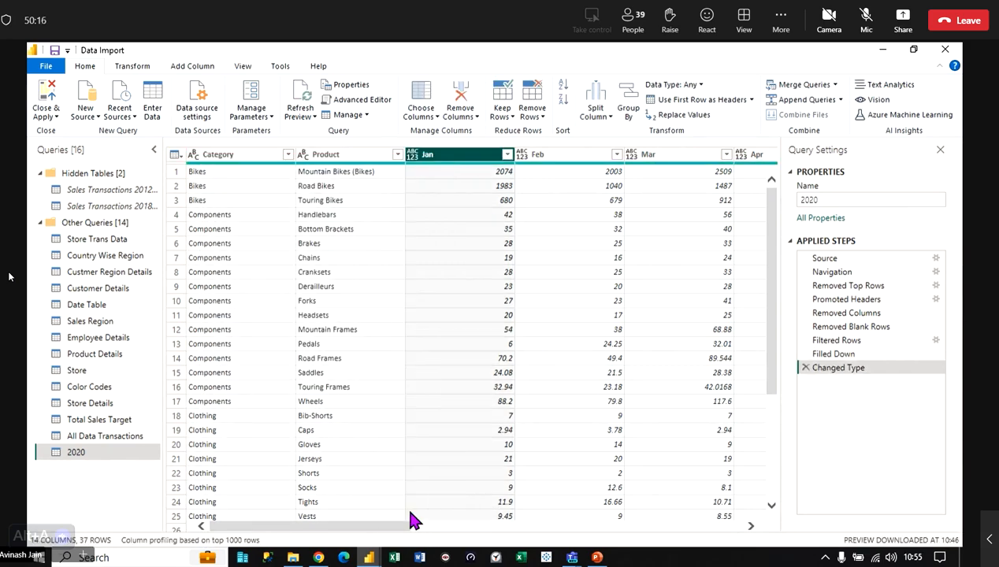
drag(392, 525, 629, 553)
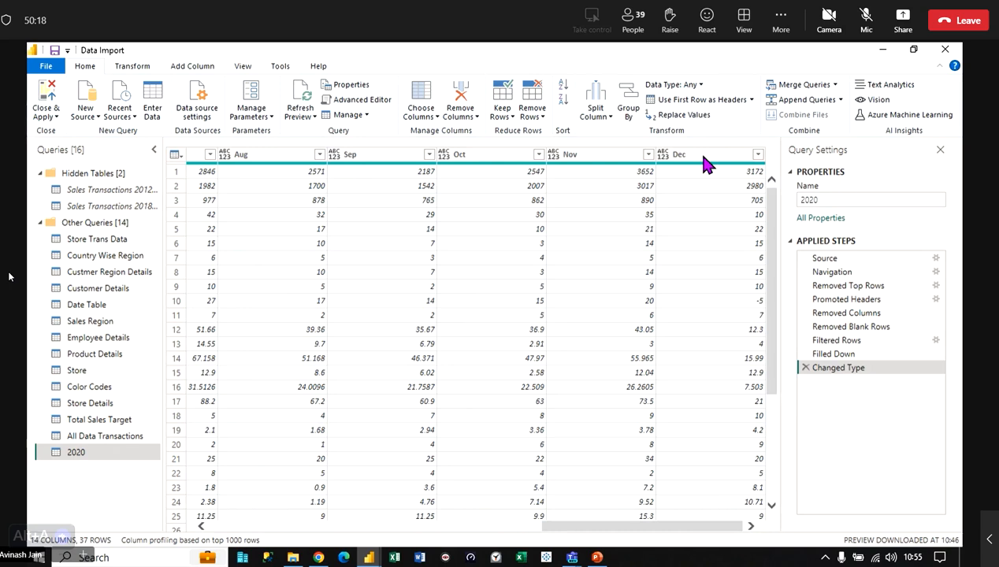
click(708, 154)
key(ctrl+a)
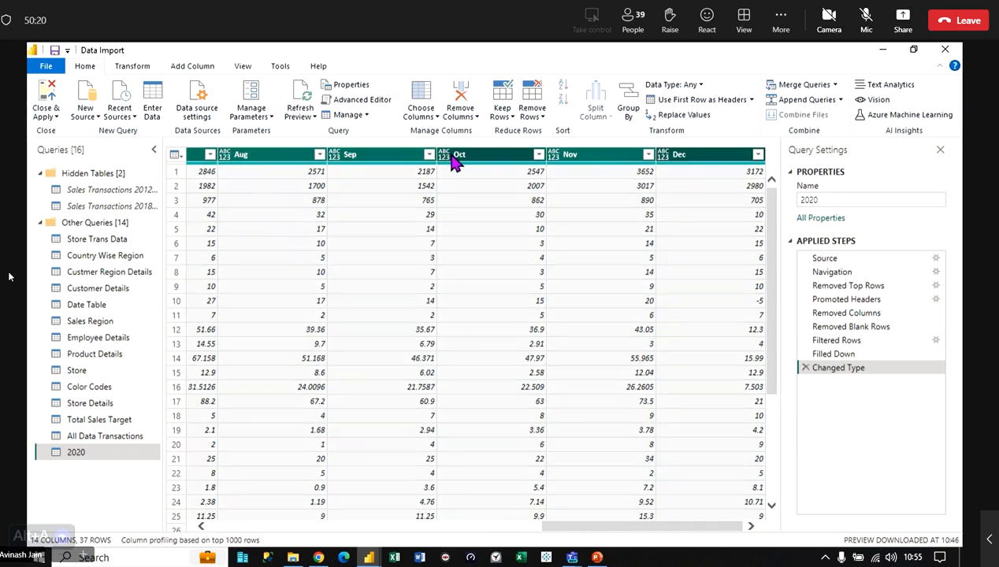
right_click(453, 159)
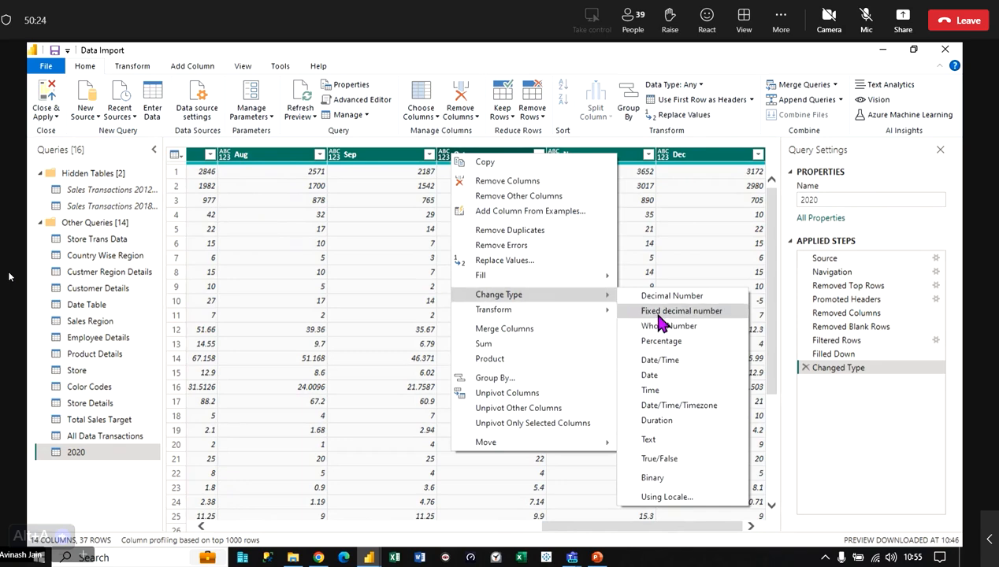
click(658, 316)
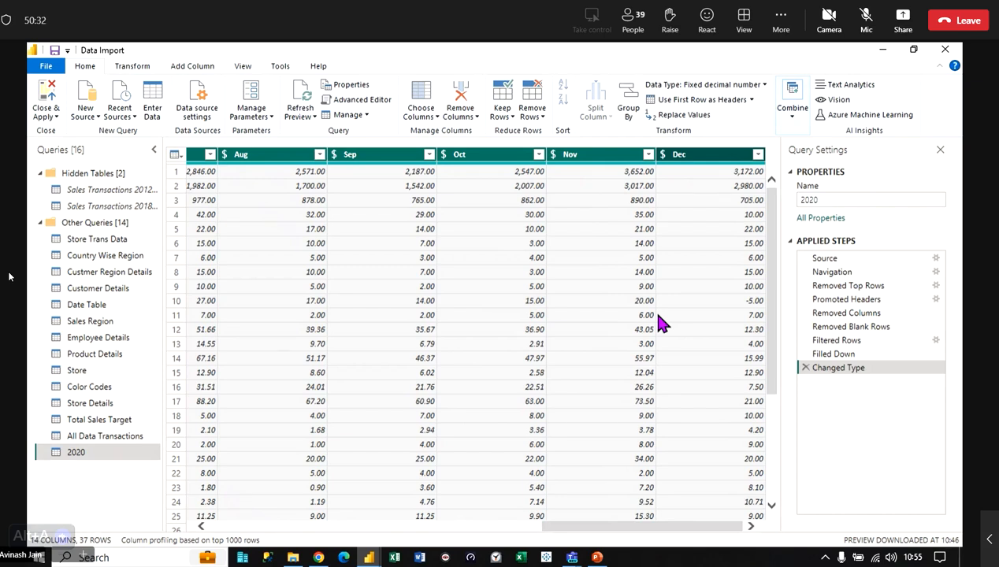
- Close the query editor with the data type changes applied, and review the rows of the reloaded 2020 table
drag(590, 528, 145, 446)
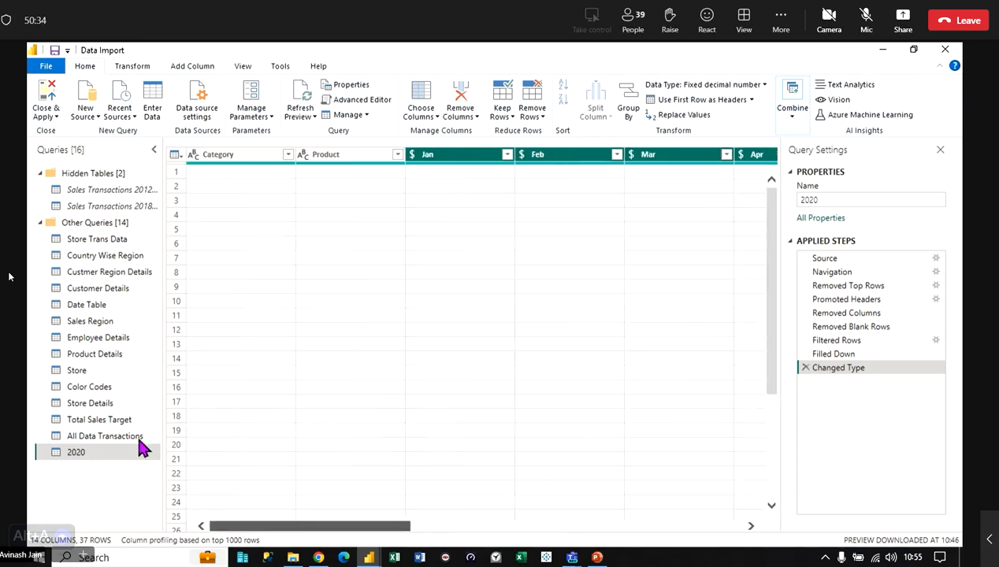
click(55, 117)
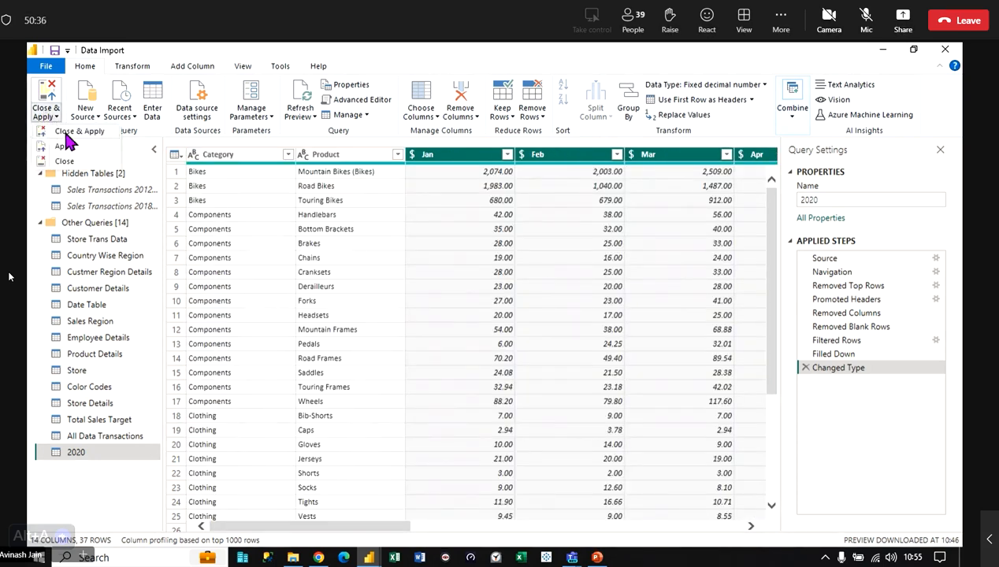
click(68, 143)
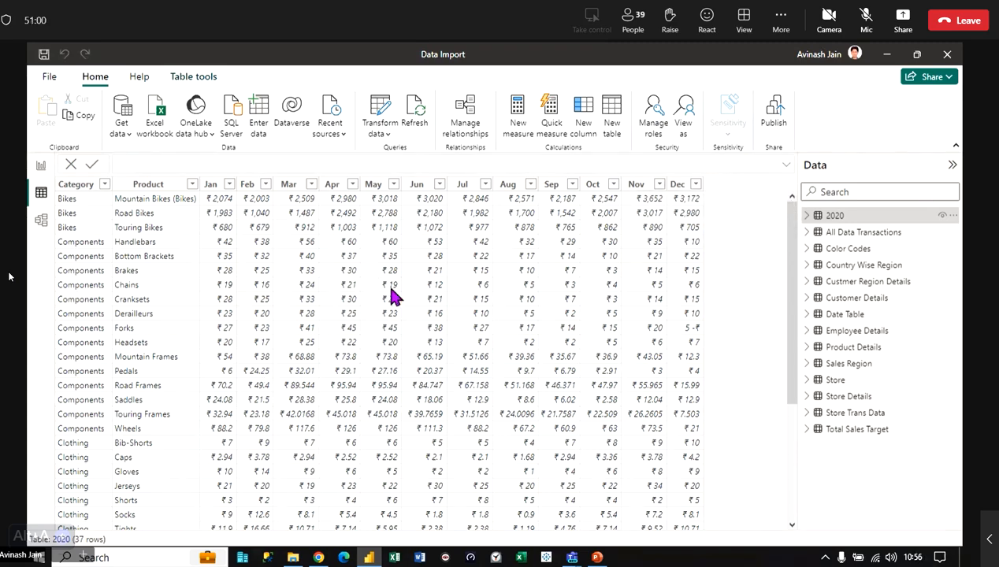
scroll(392, 295, down, 1)
scroll(417, 347, down, 2)
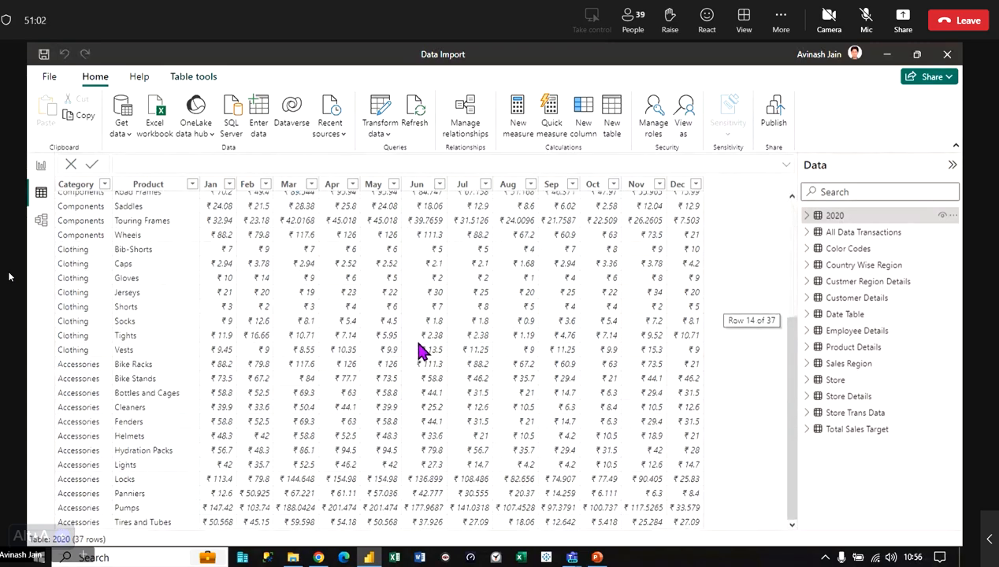
scroll(420, 352, up, 3)
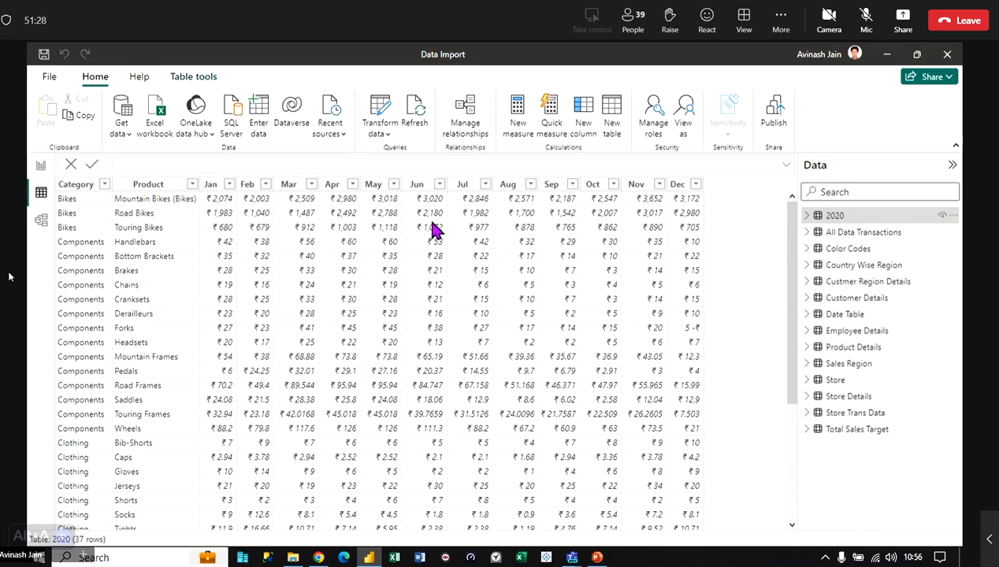
- Try a report table visual with the 2020 table's Category, Product, Jan and Feb fields, and delete the visual
click(42, 166)
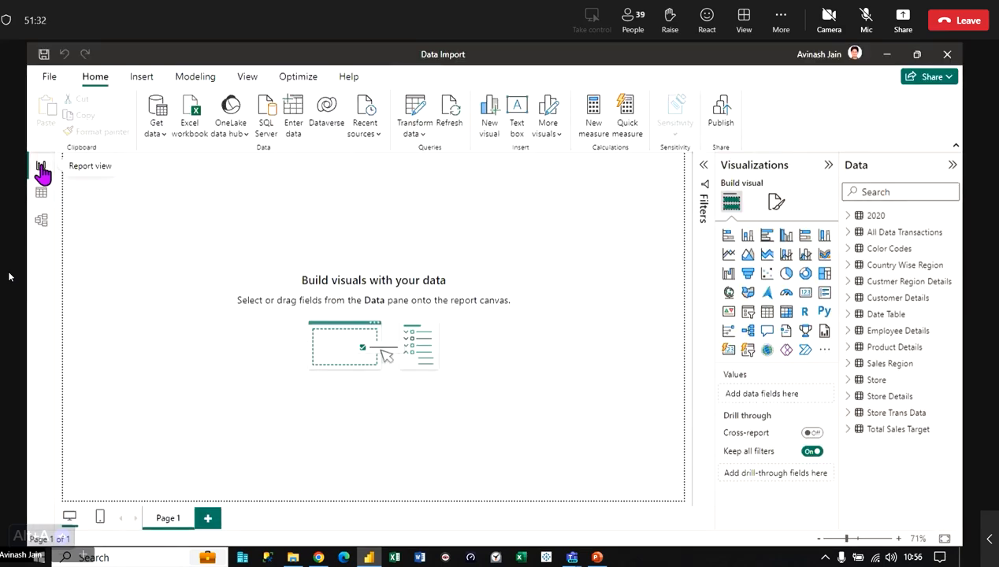
click(848, 217)
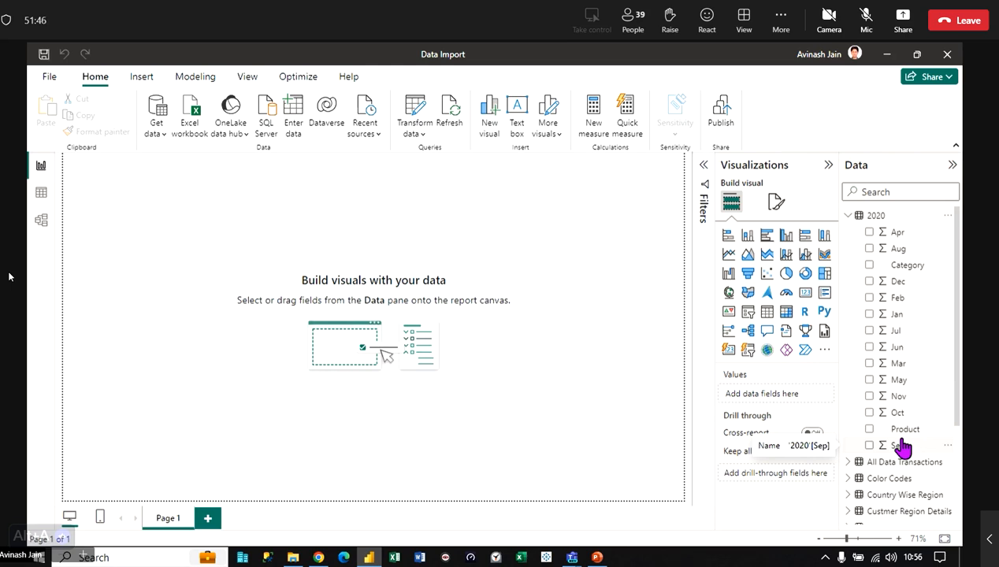
drag(903, 266, 148, 244)
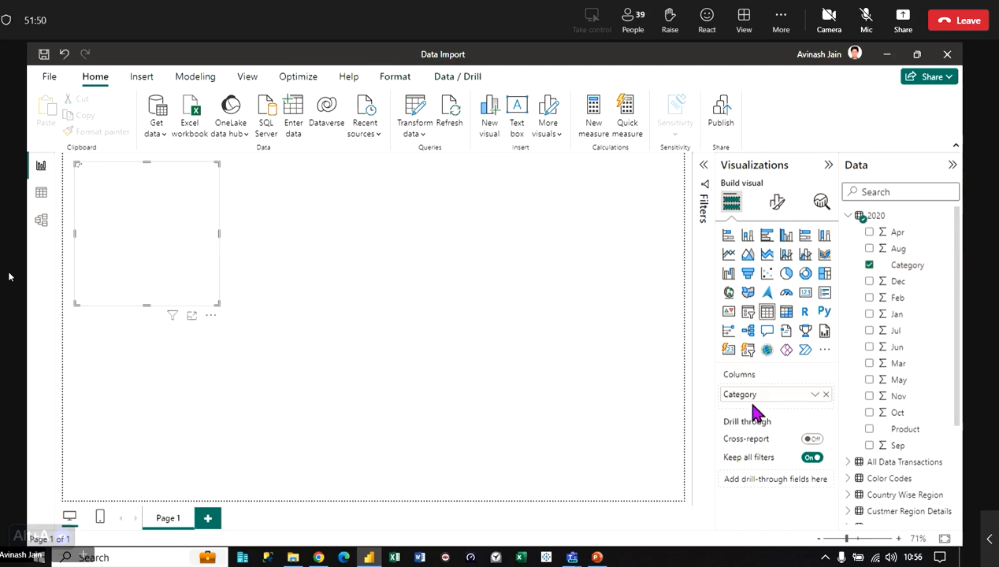
drag(897, 429, 179, 244)
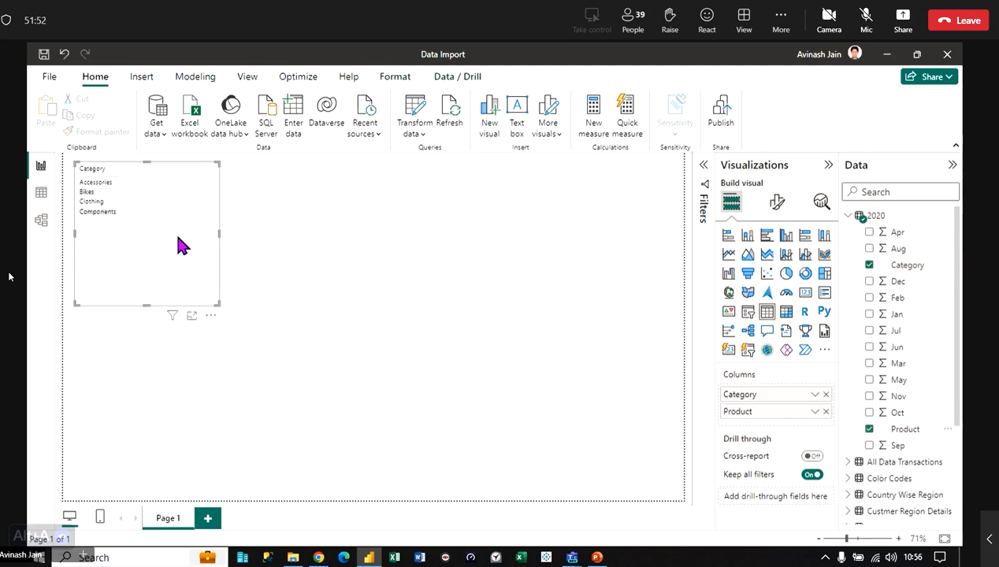
drag(219, 303, 583, 473)
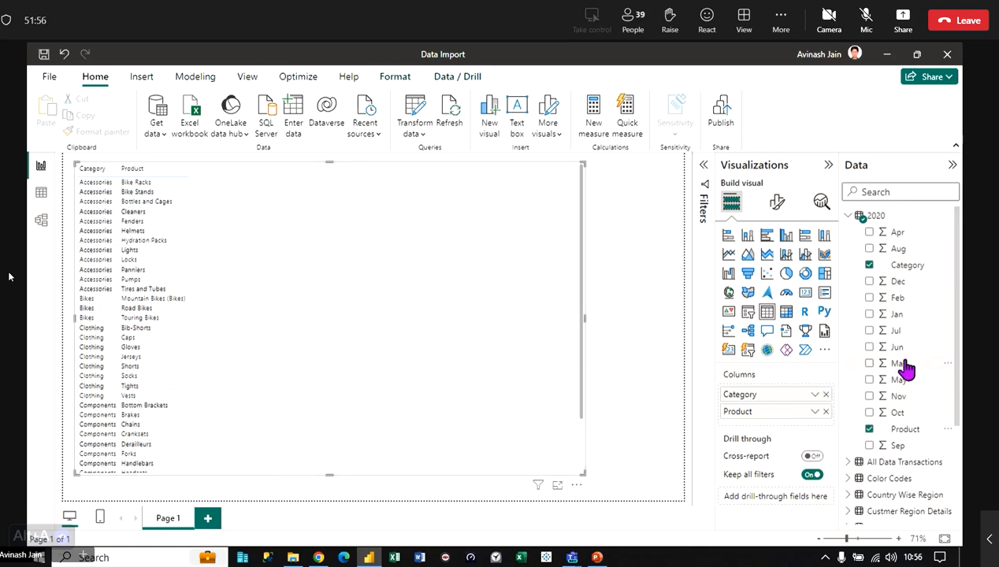
drag(898, 315, 312, 262)
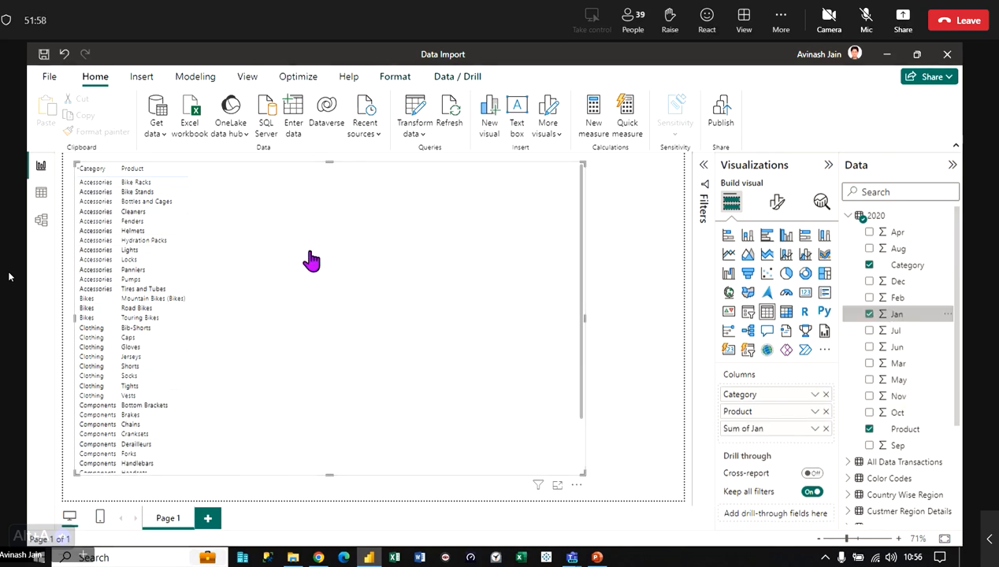
drag(898, 299, 371, 249)
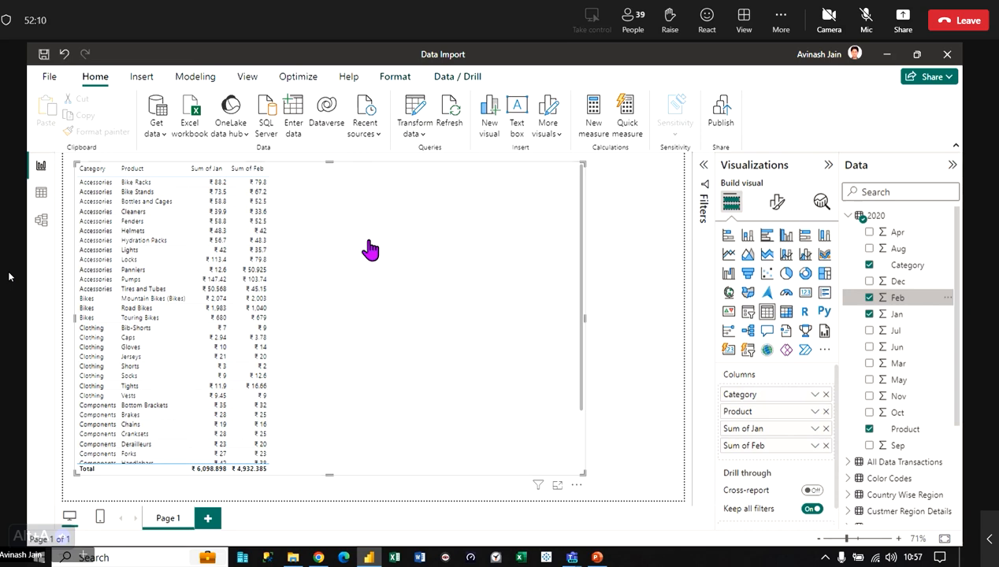
key(Delete)
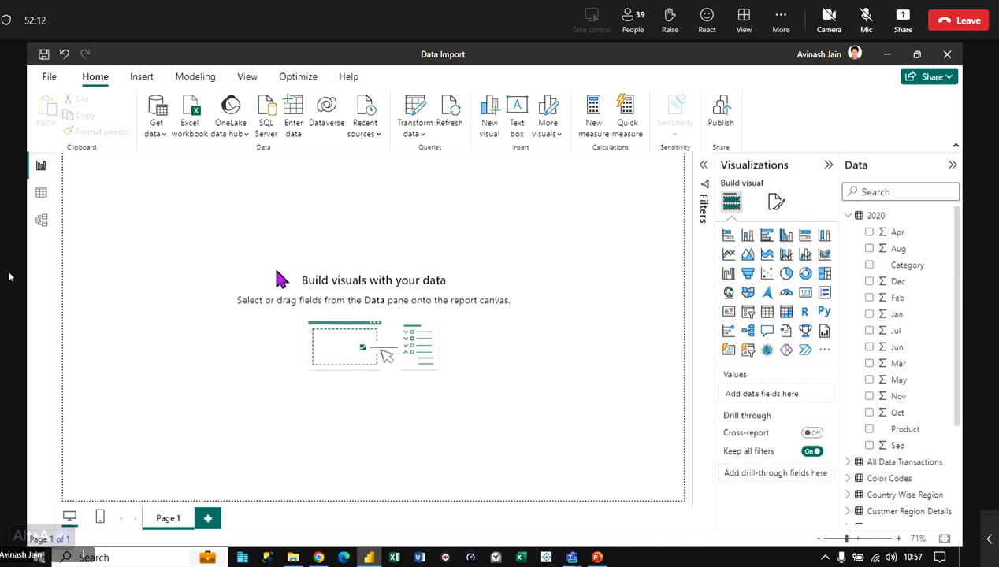
- Return to the 2020 query in the query editor and unpivot all columns other than Category and Product
click(869, 216)
click(39, 195)
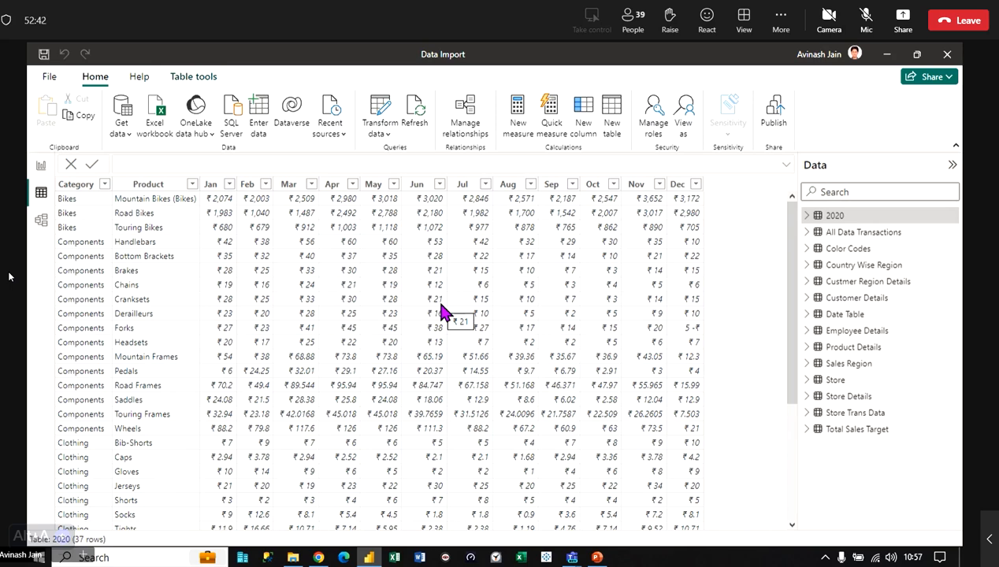
click(381, 110)
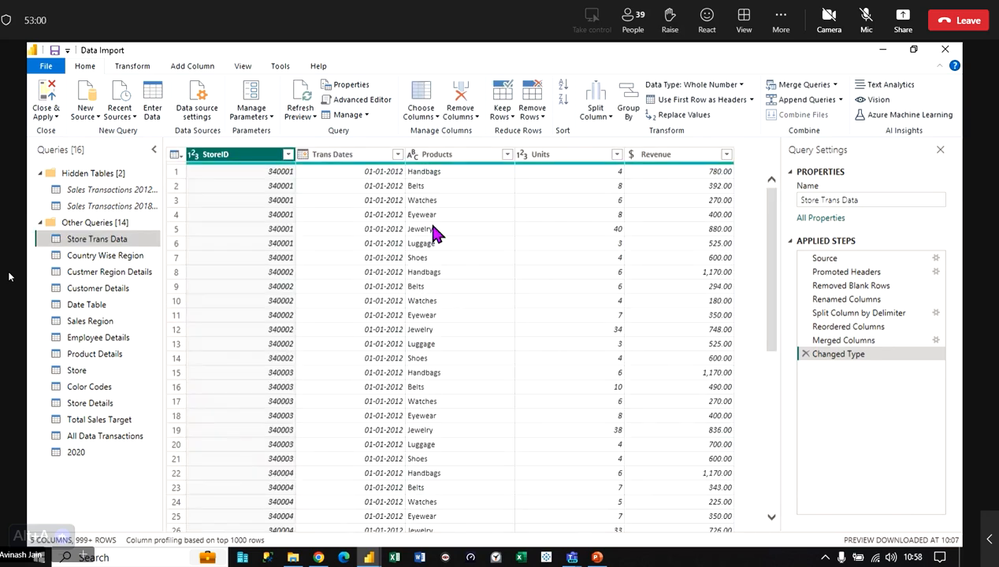
click(76, 457)
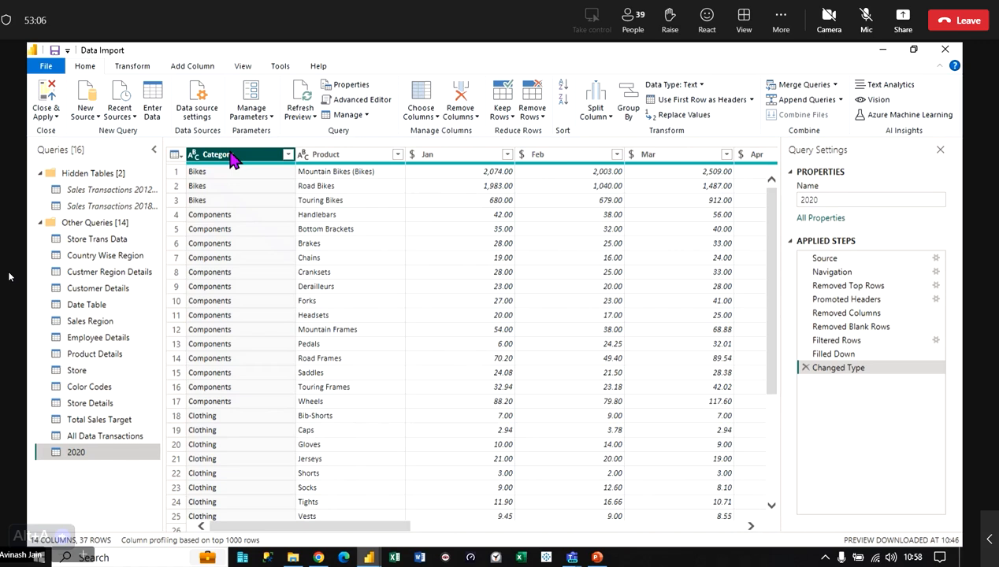
ctrl+click(335, 155)
right_click(334, 159)
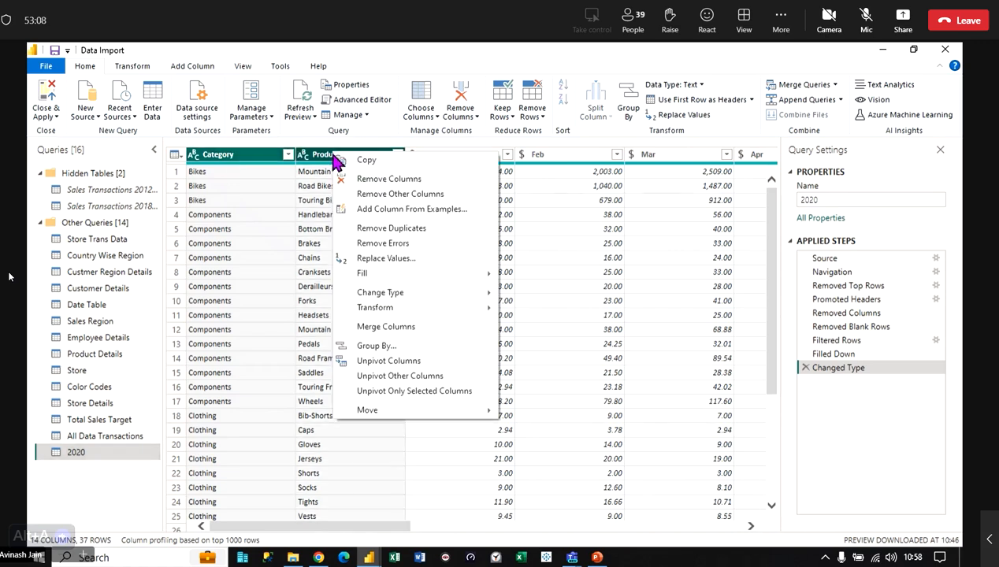
click(446, 382)
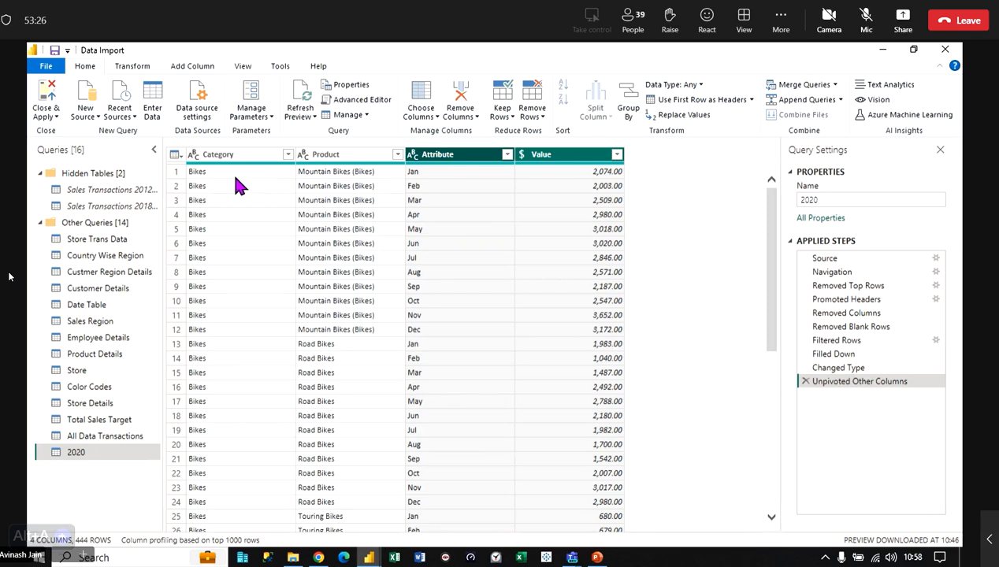
- Check the Jan to Dec entries in the Attribute column, and close the query editor with the unpivot applied
click(438, 173)
click(438, 331)
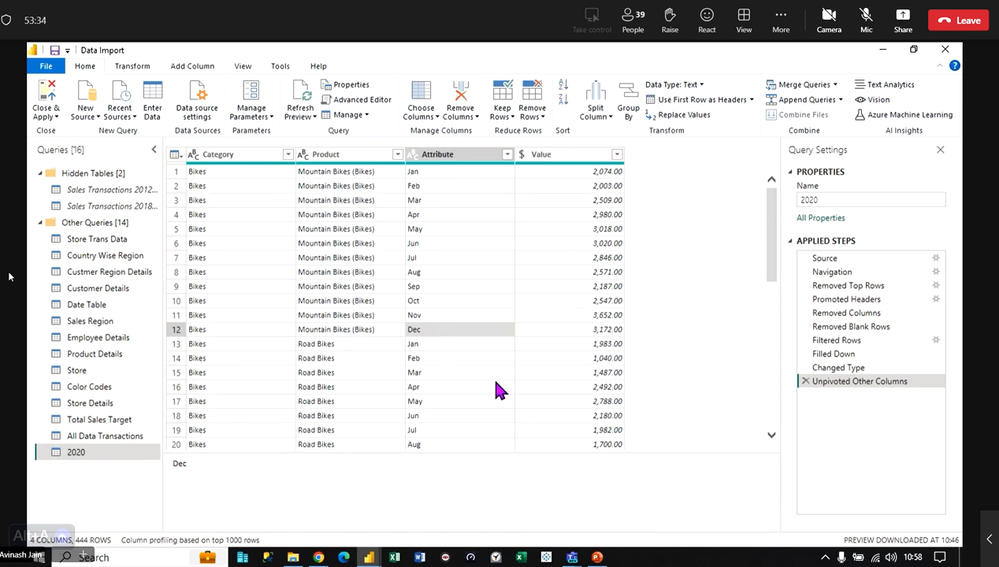
click(49, 101)
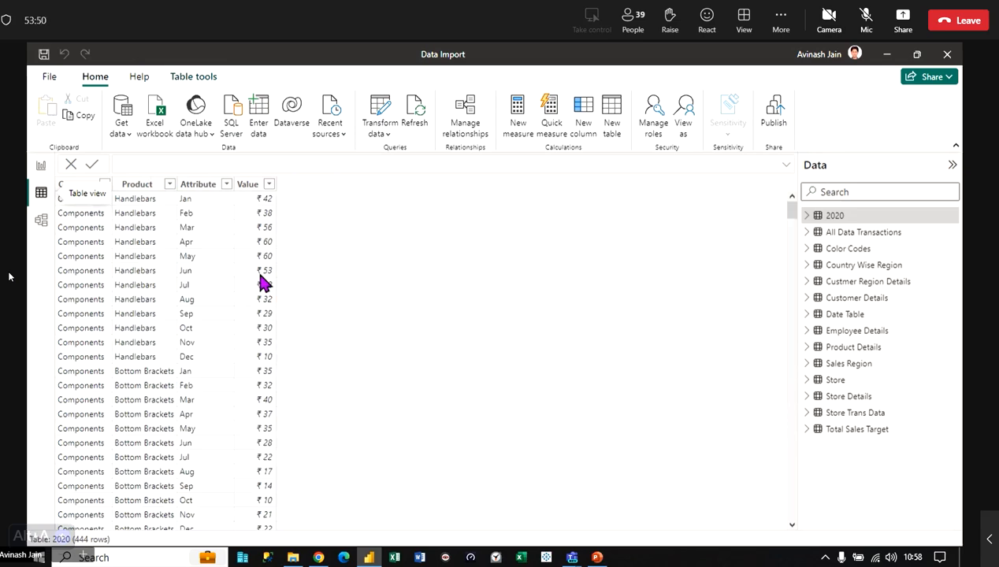
- Build a table visual on the report page with the 2020 table's Category, Product and Value fields, and enlarge it
click(43, 169)
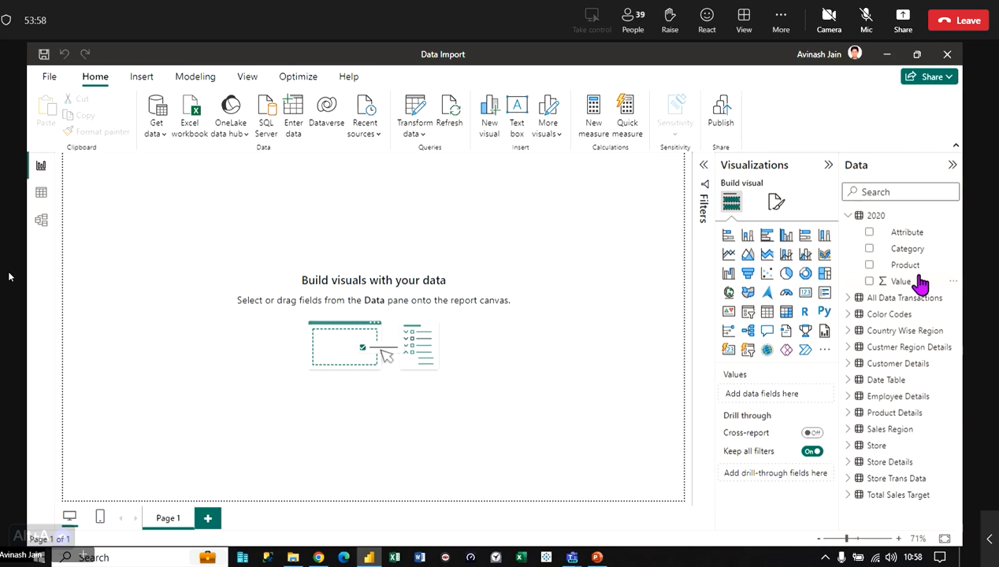
drag(906, 249, 190, 235)
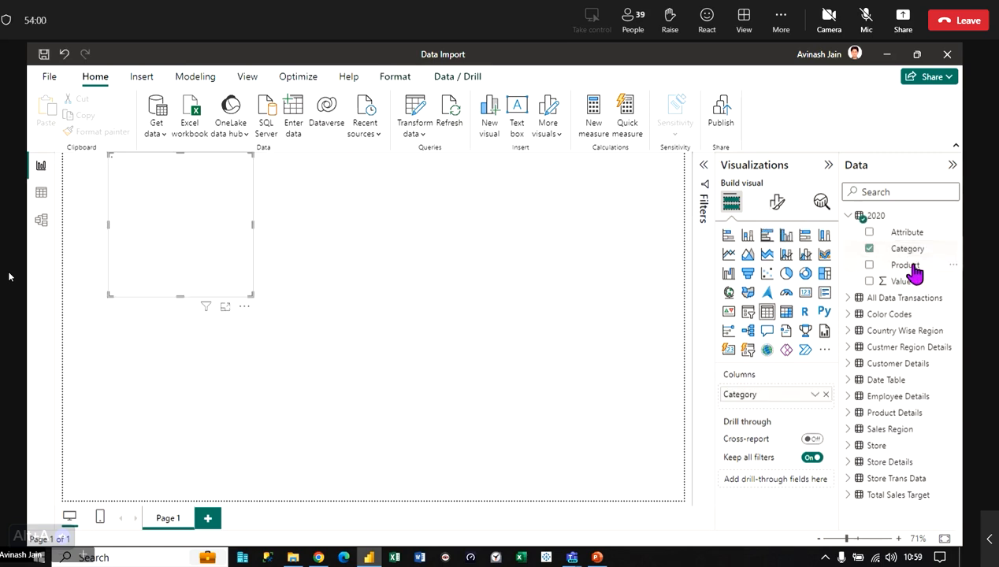
drag(912, 268, 205, 263)
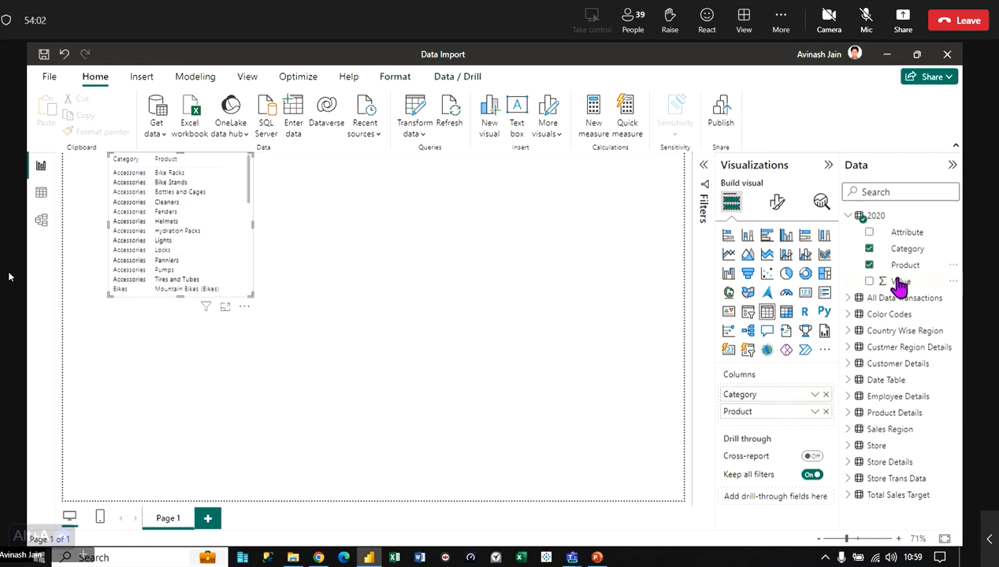
drag(899, 285, 471, 449)
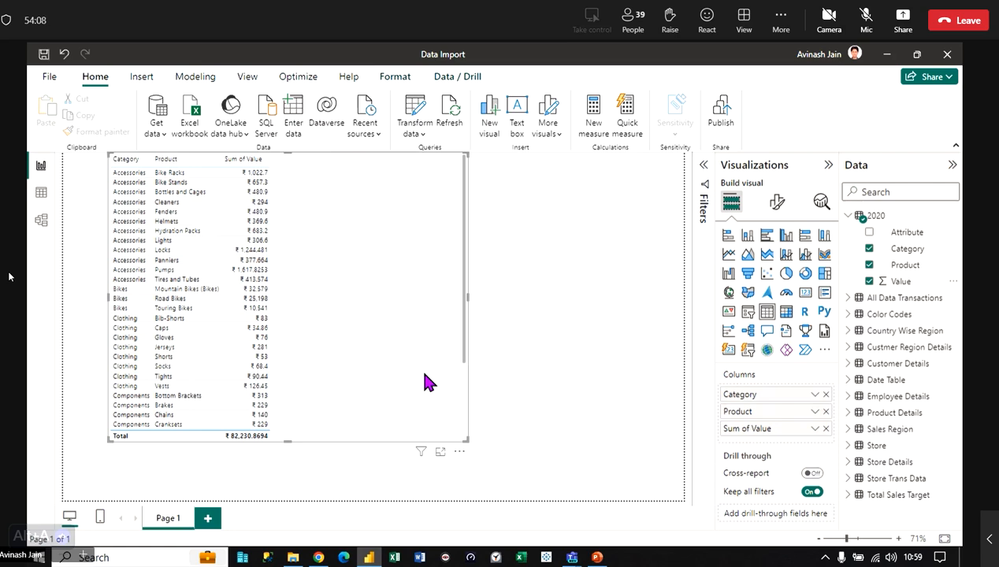
- Reposition the Category, Product and Value table visual, take out its Value field, and delete the visual from the report page
drag(381, 284, 337, 289)
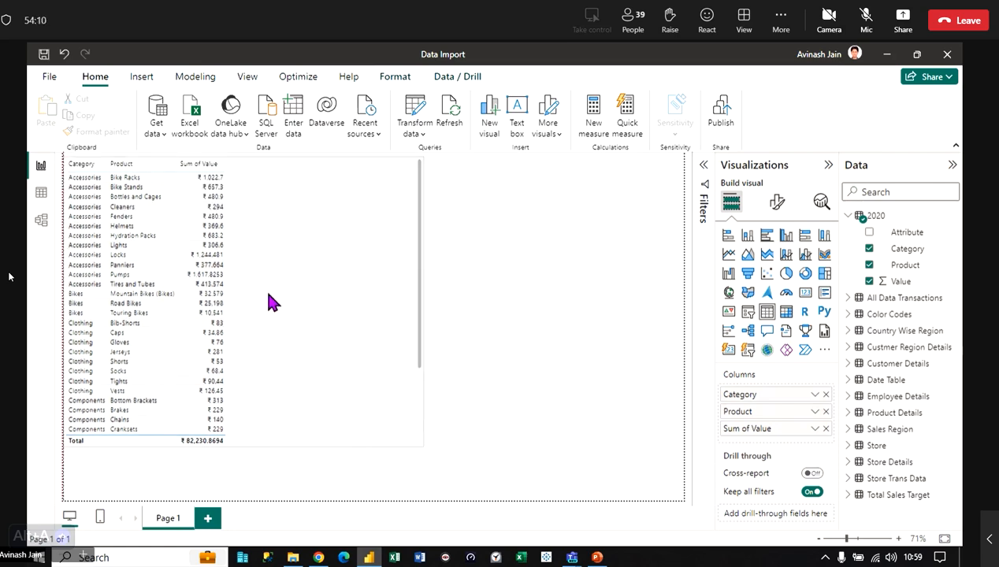
click(869, 281)
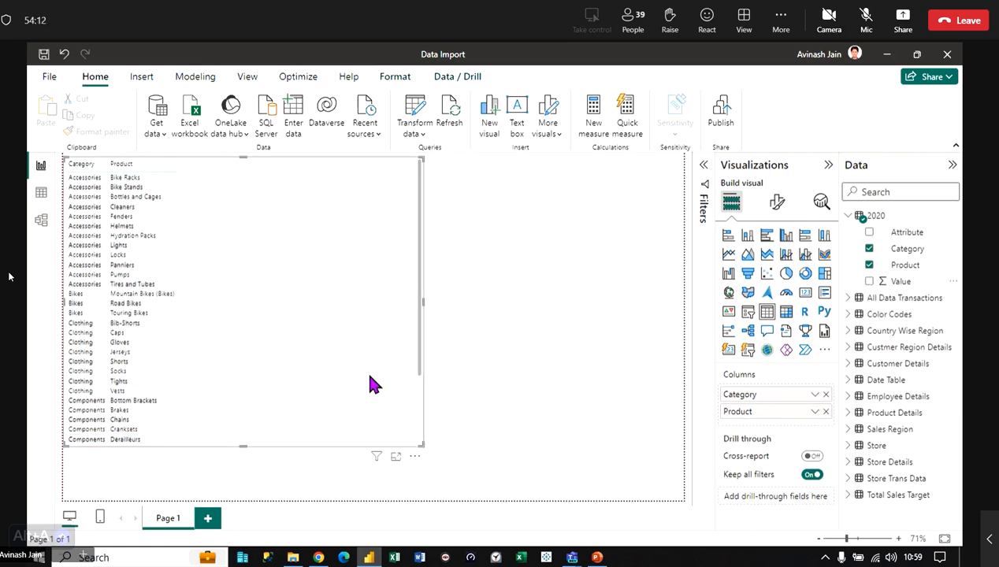
key(Delete)
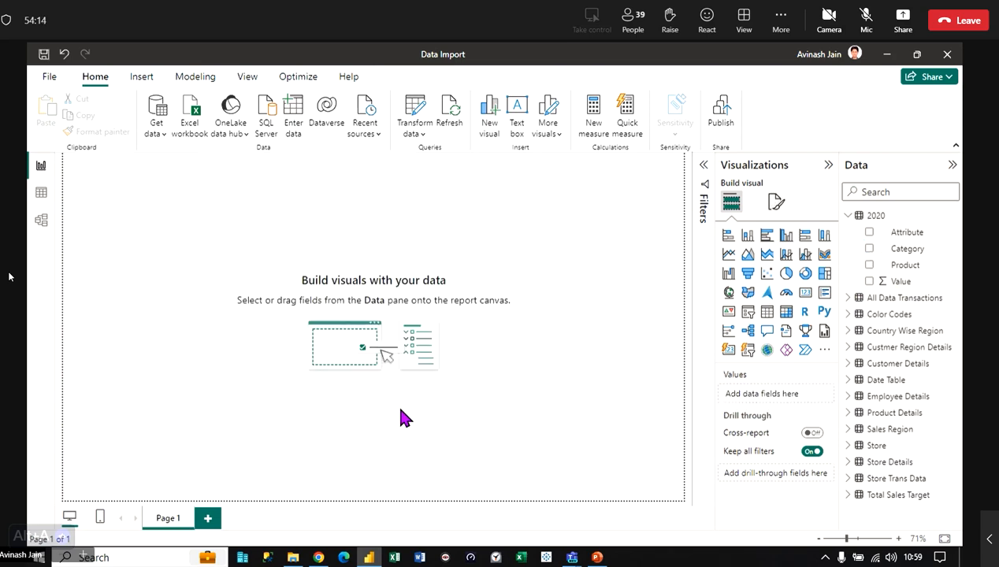
- Build a column chart of the 2020 table's Value by Attribute on the report page and enlarge it
drag(898, 282, 408, 247)
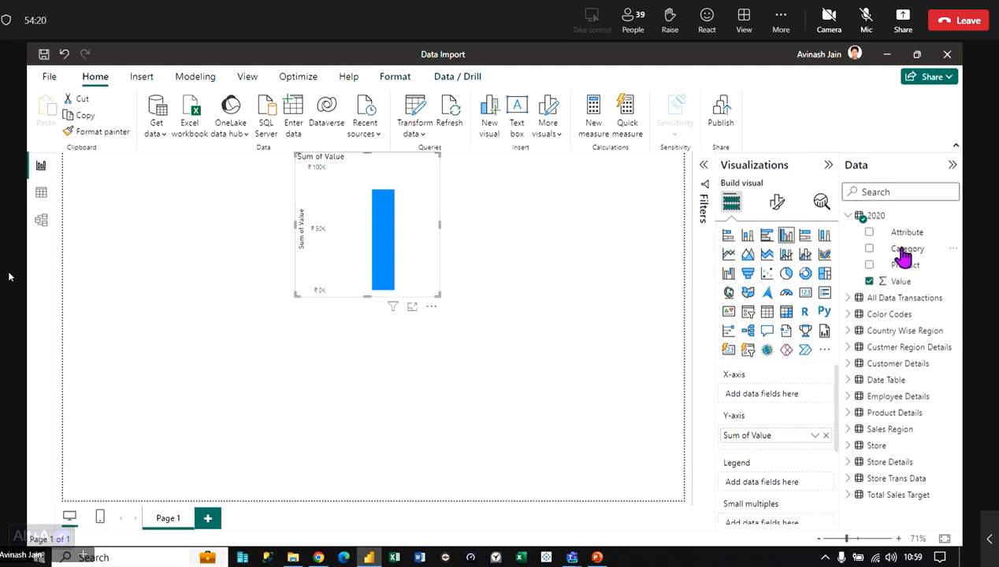
drag(905, 251, 686, 392)
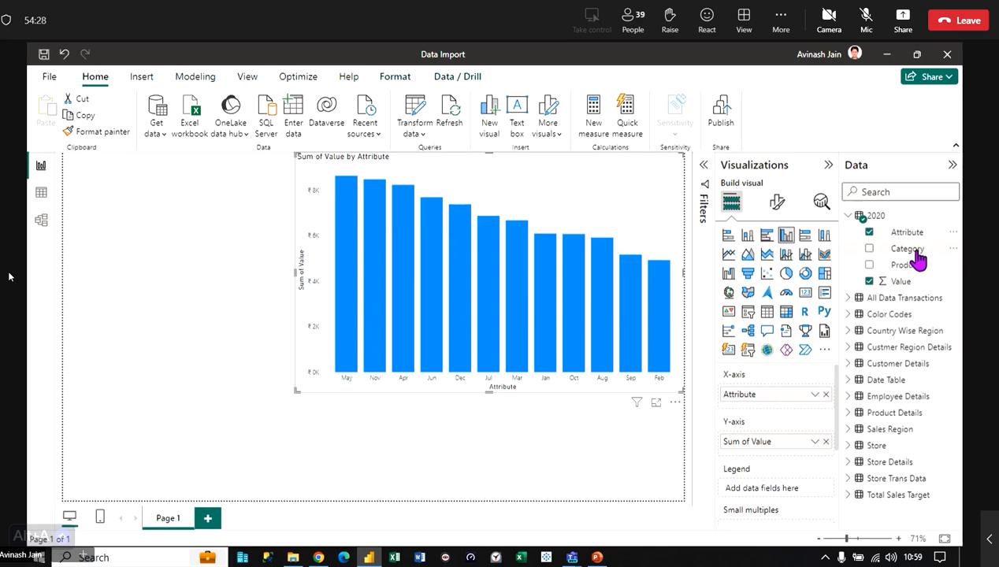
- Add separate Category and Product table visuals beside the chart, shrinking the Category table and enlarging the Product table below it
drag(912, 251, 146, 284)
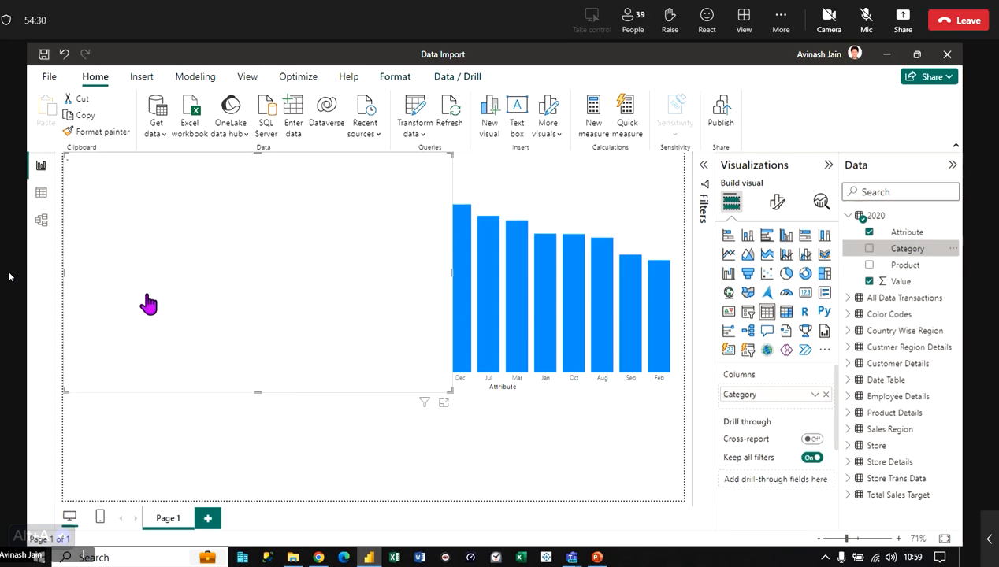
drag(450, 391, 140, 238)
click(132, 293)
drag(902, 265, 126, 245)
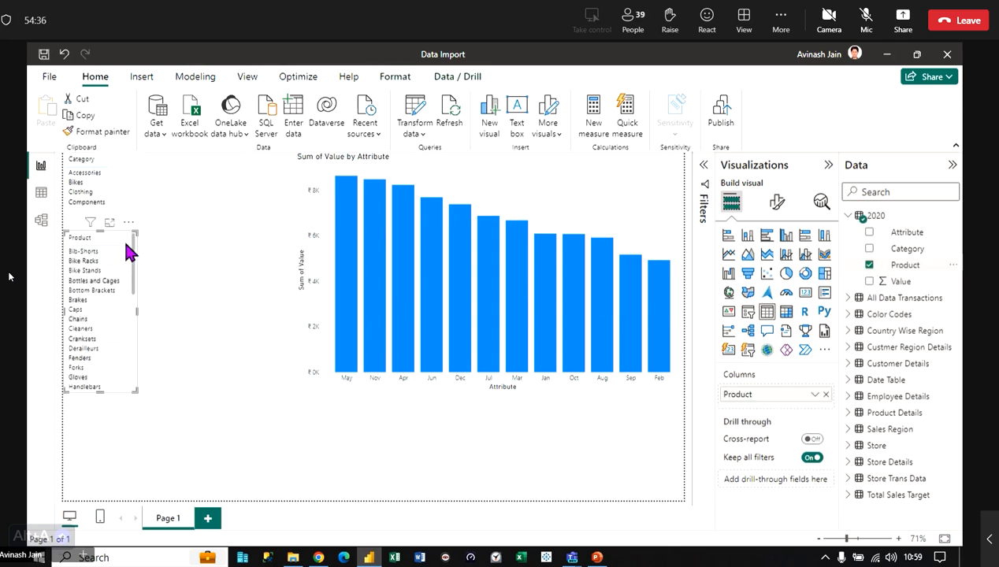
drag(134, 389, 244, 456)
- Check how the chart responds to cross-filtering by the Accessories, Bikes and Clothing categories and the Gloves product
click(89, 181)
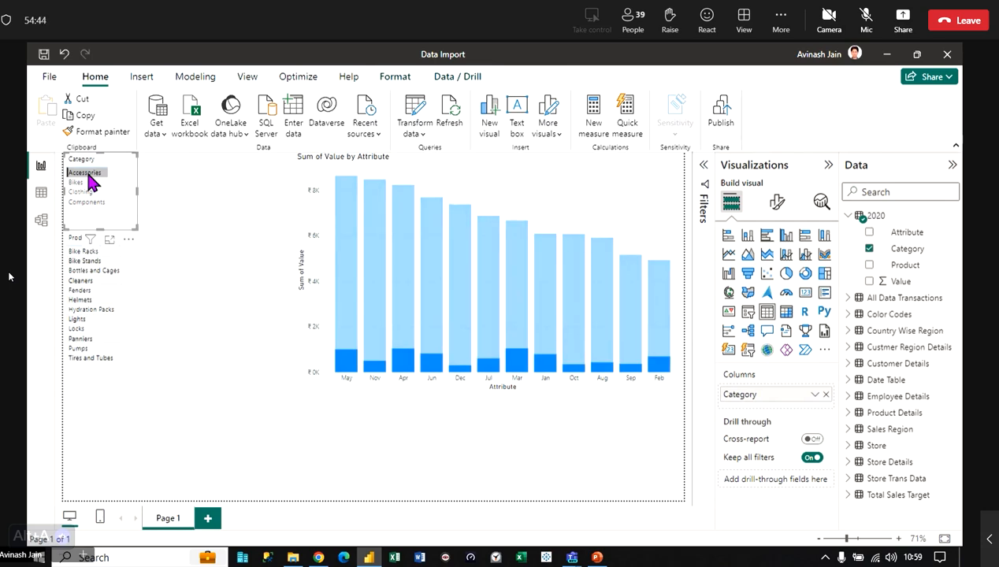
click(89, 184)
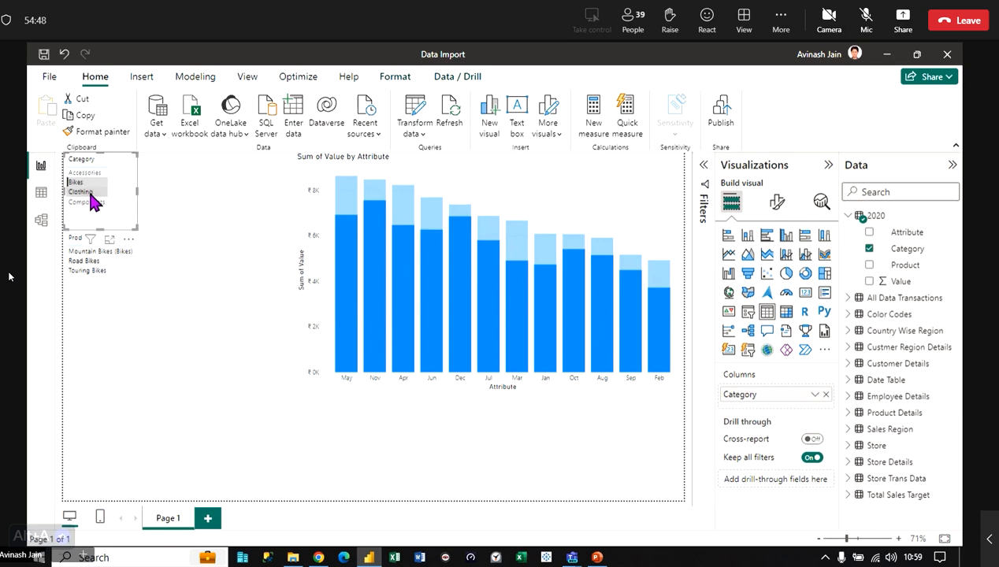
click(93, 194)
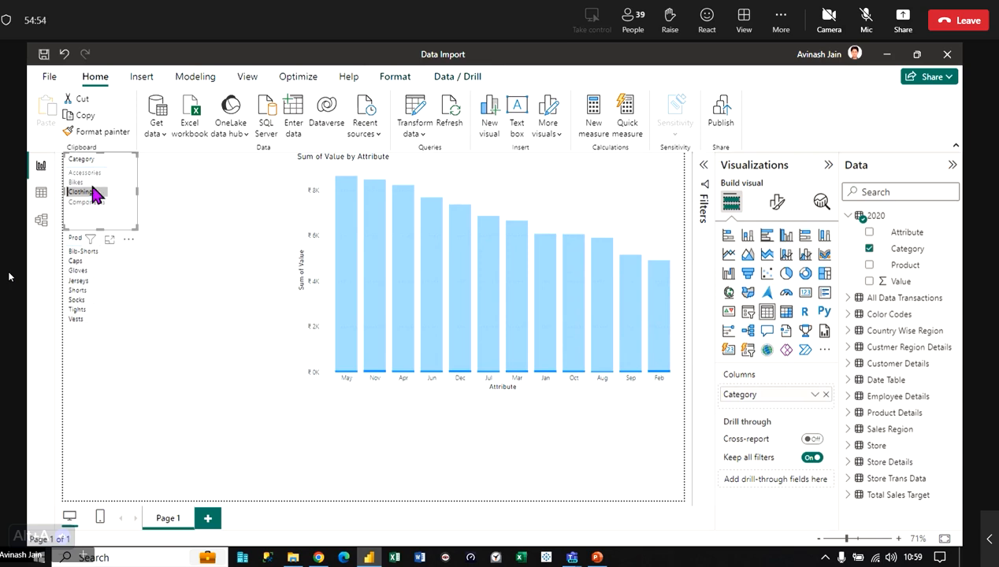
click(79, 270)
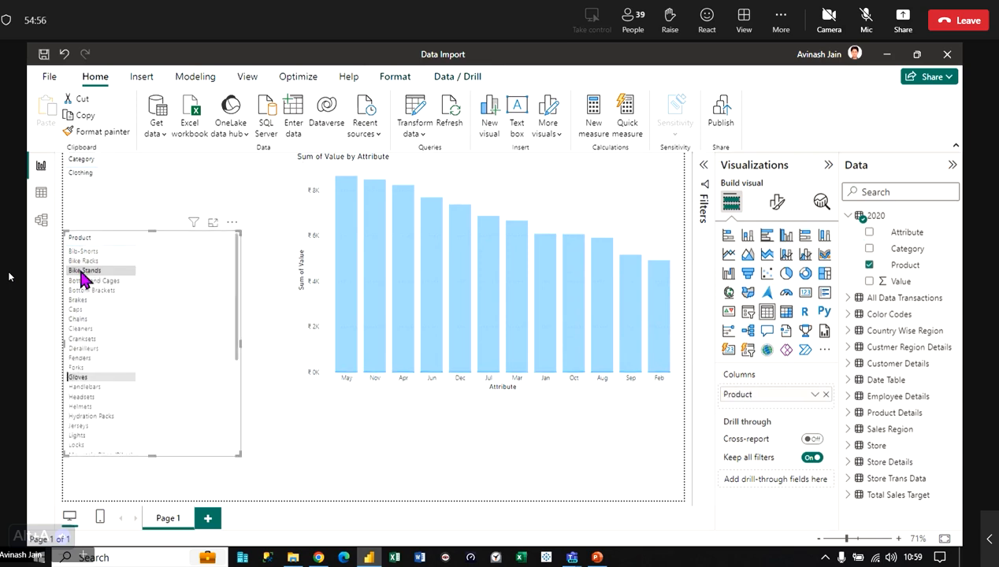
click(96, 173)
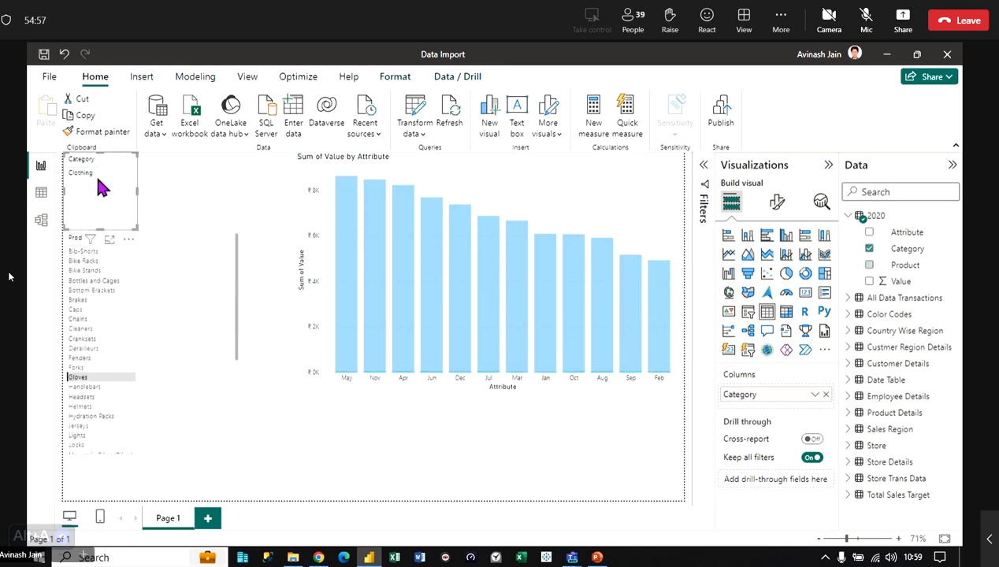
- Delete the Product table, the column chart and the Category table to clear the report page
click(167, 269)
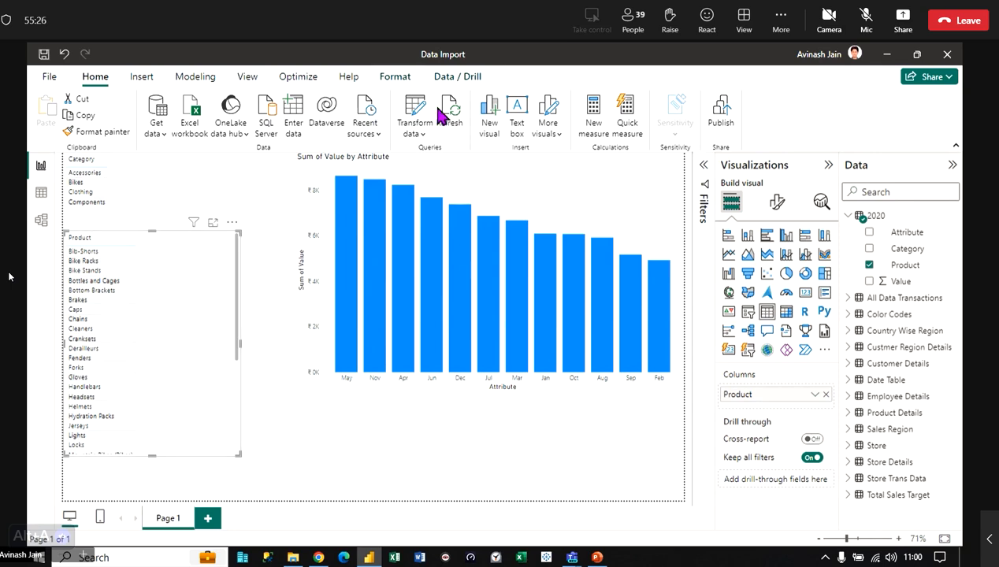
key(Delete)
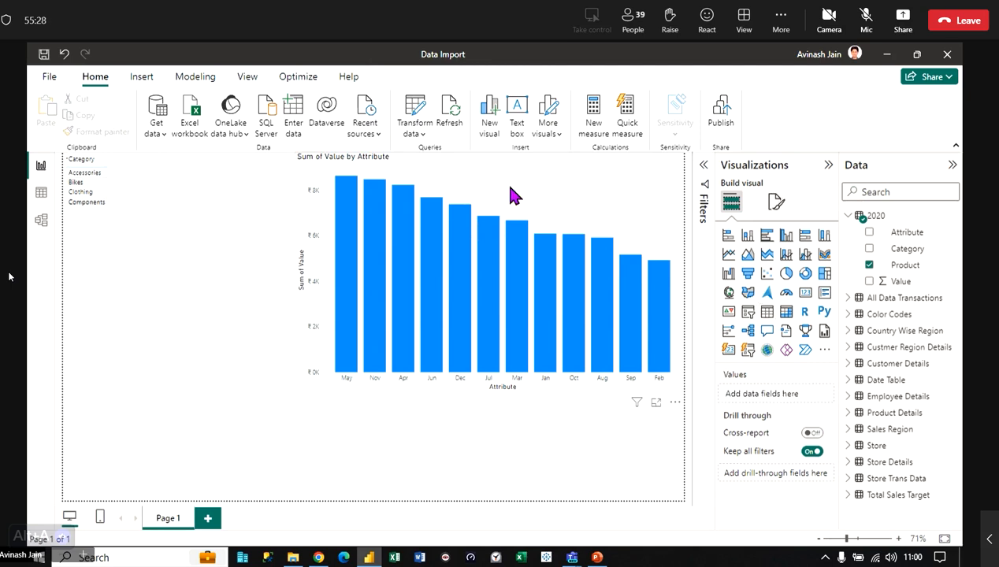
click(495, 201)
key(Delete)
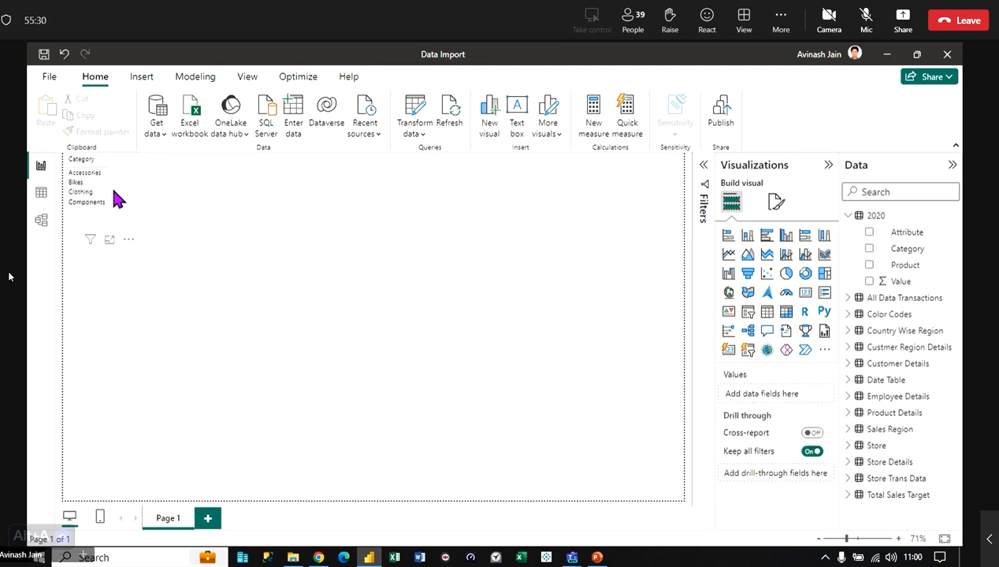
click(117, 200)
key(Delete)
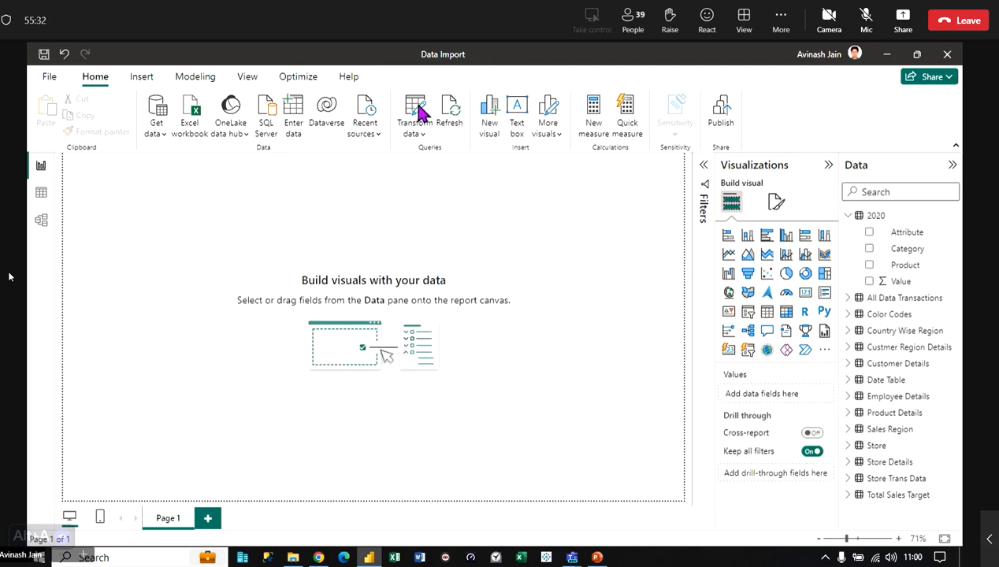
- Switch to Excel and create a blank workbook with the sheet zoomed in to 190%
click(419, 112)
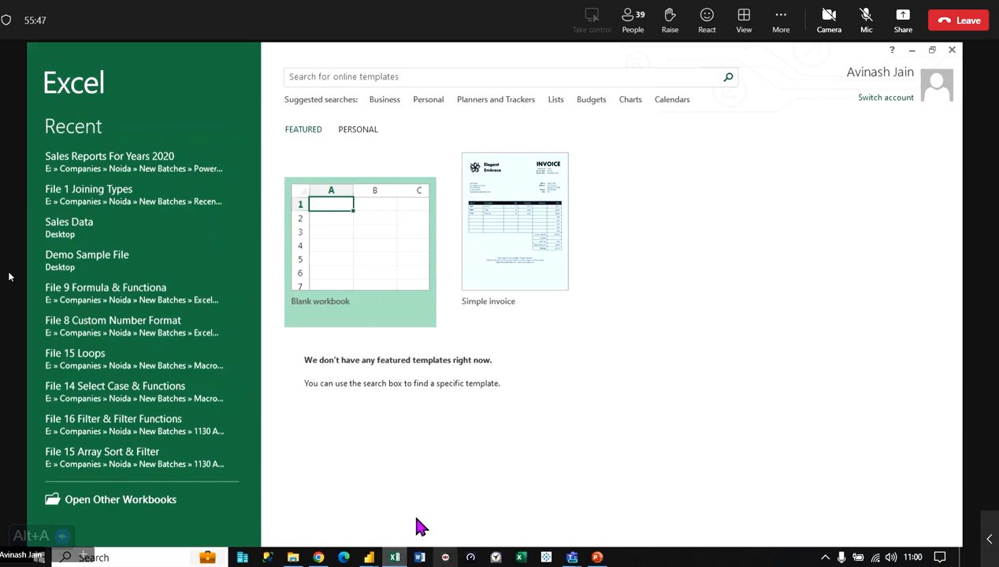
click(330, 206)
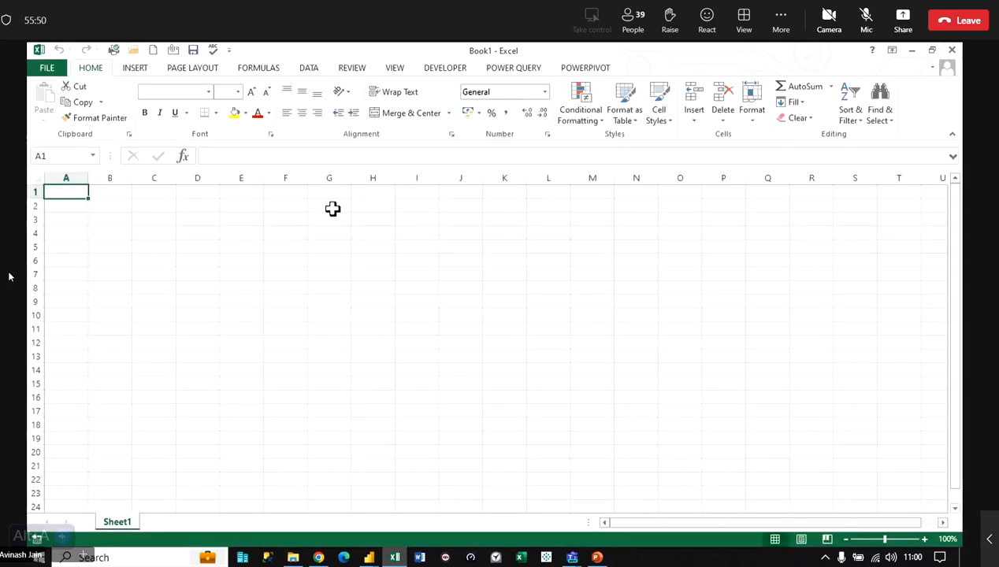
scroll(523, 359, up, 8)
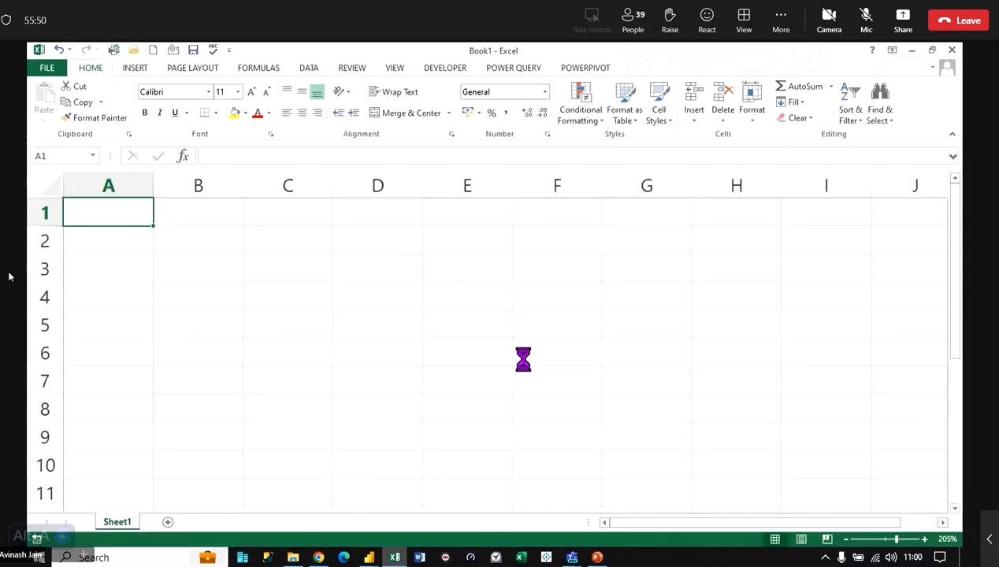
scroll(289, 236, down, 2)
- Enter the header Region in C2 and East in C3, and fill the region list down to Center in C7
click(284, 235)
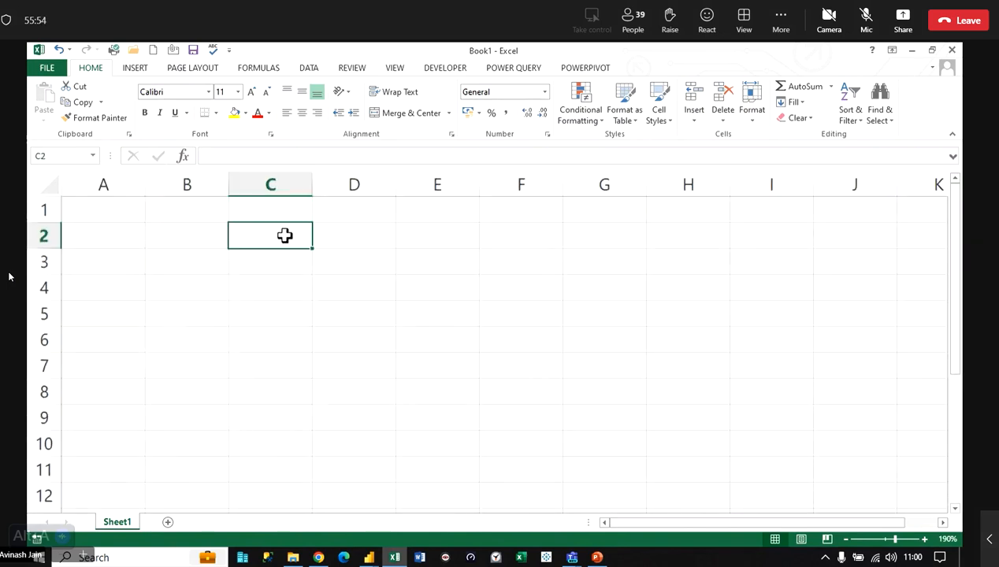
text(Rwgion)
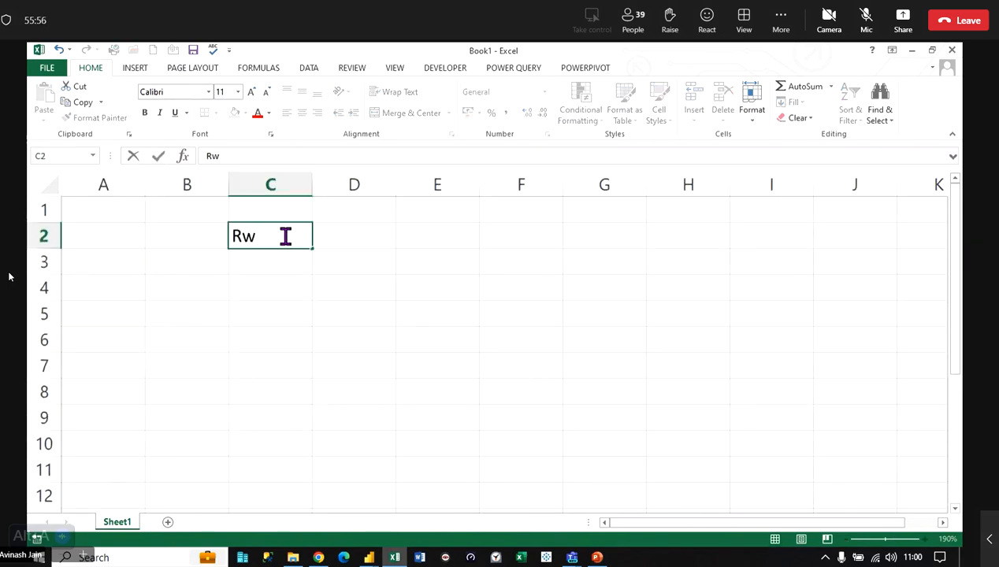
key(BackSpace)
key(BackSpace)
key(BackSpace)
key(BackSpace)
key(BackSpace)
text(egion)
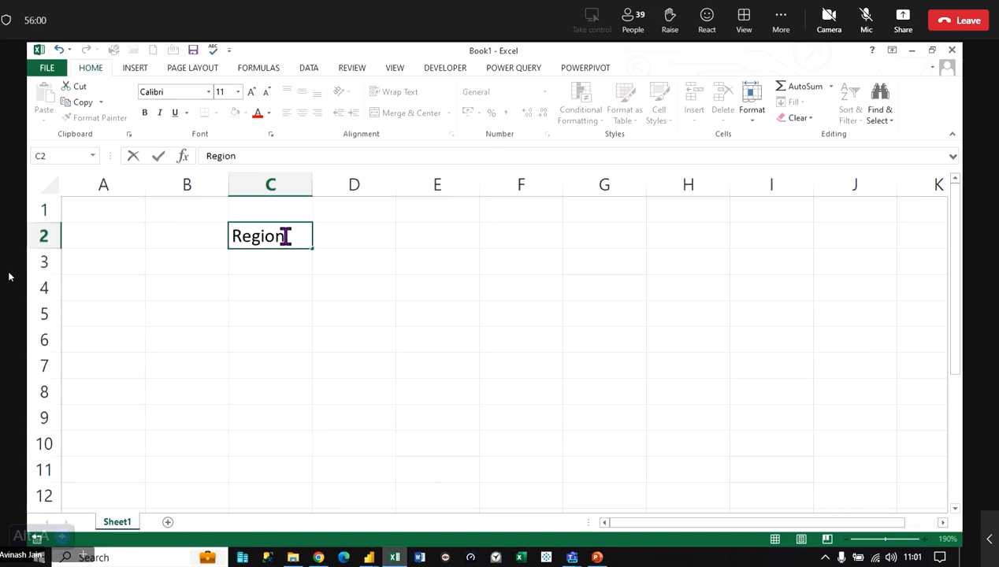
key(Return)
text(East)
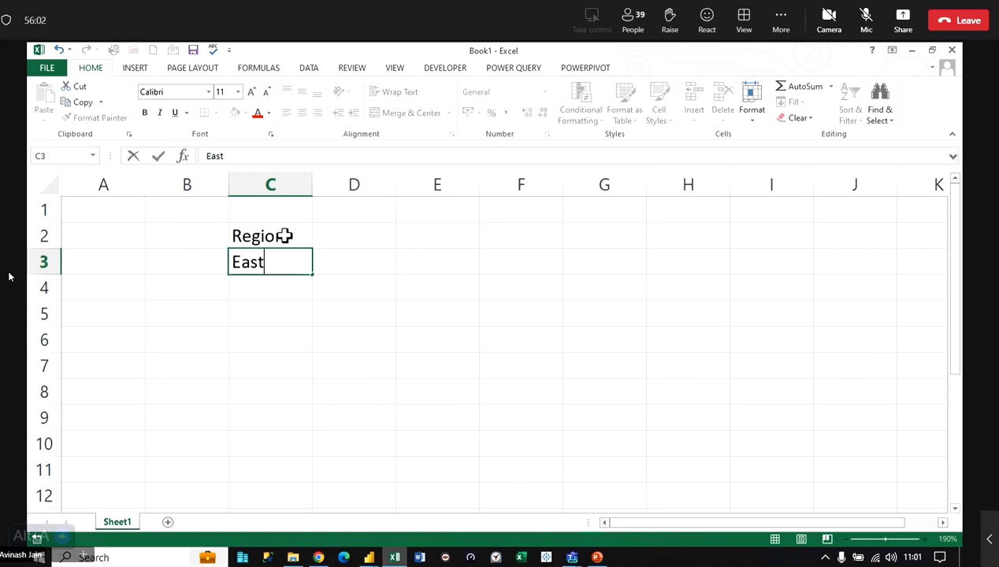
key(ctrl+Return)
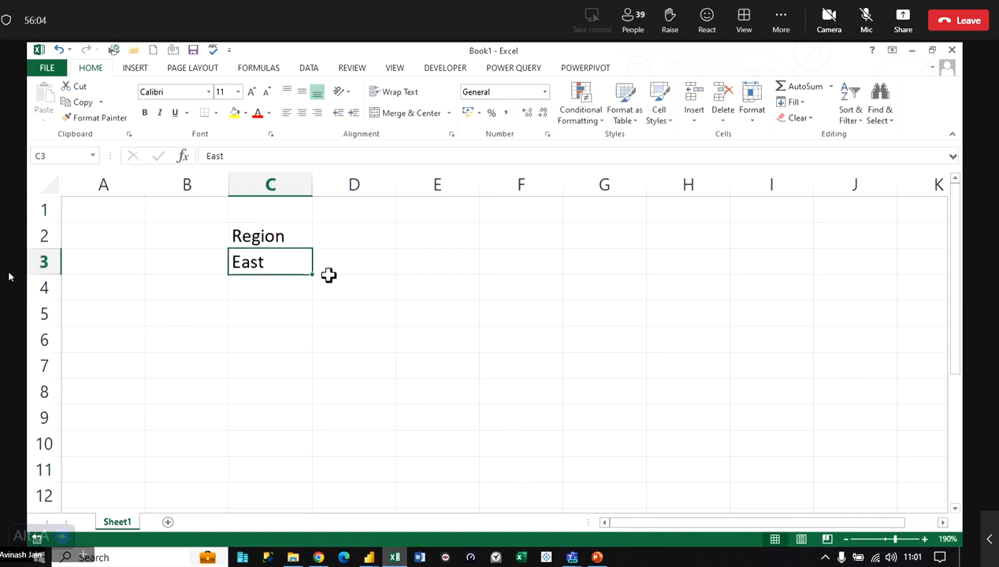
drag(314, 275, 306, 373)
- Fill column B from B3 downward with a linear number series from 1 to 100
click(167, 265)
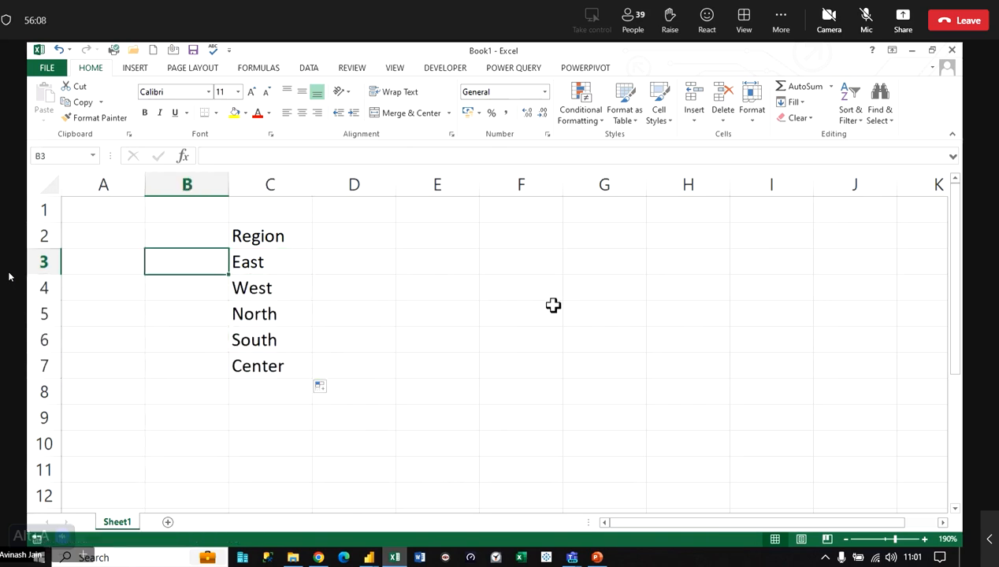
text(1)
key(ctrl+Return)
click(791, 102)
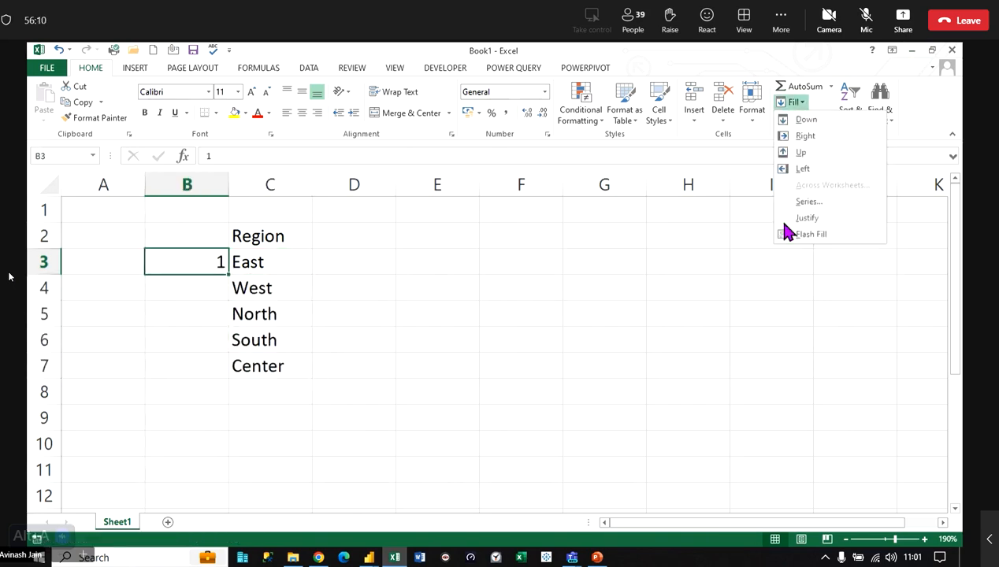
click(807, 203)
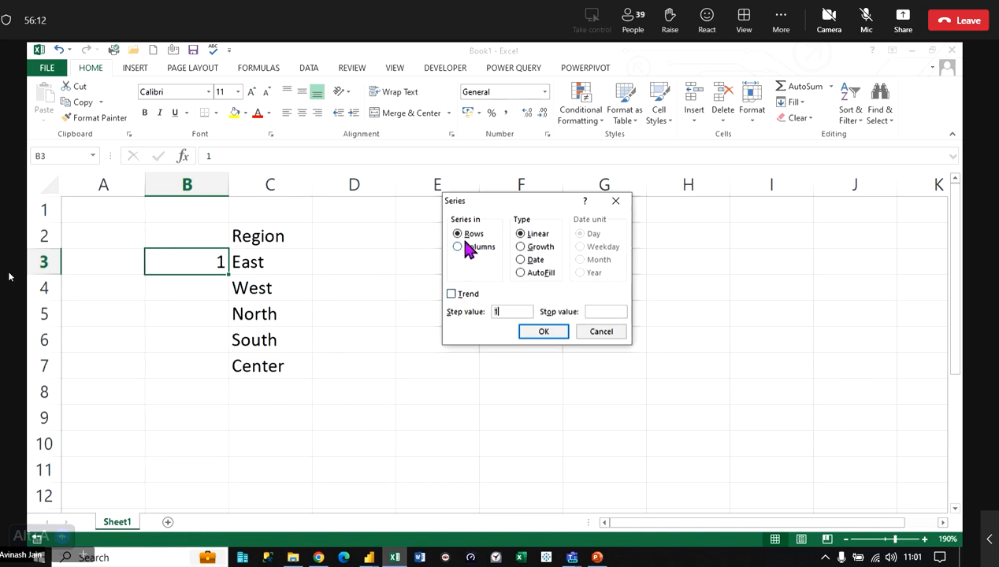
key(alt+c)
click(597, 311)
text(100)
key(Return)
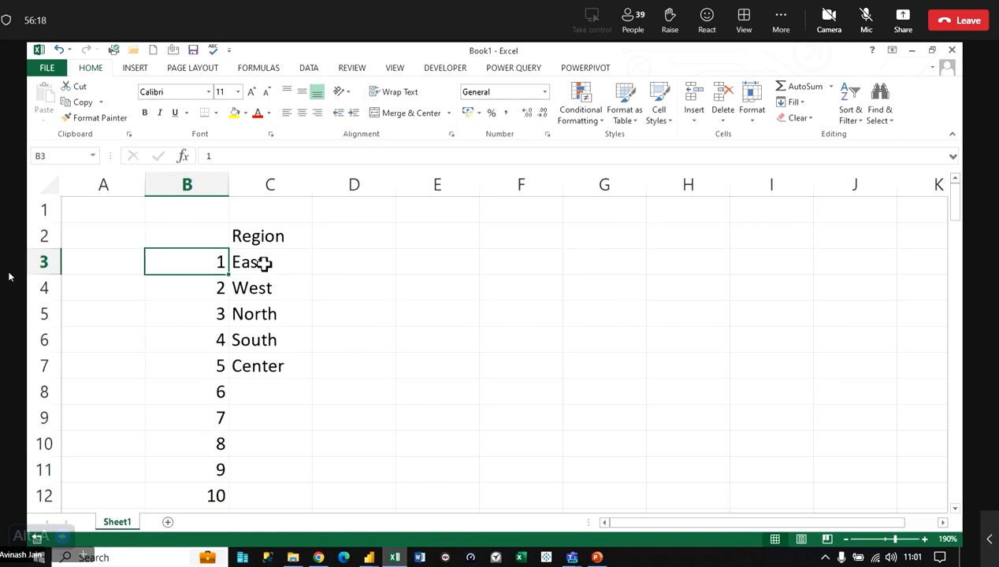
- Repeat the East, West, North, South and Center list down column C alongside the number series
drag(262, 264, 283, 368)
click(309, 381)
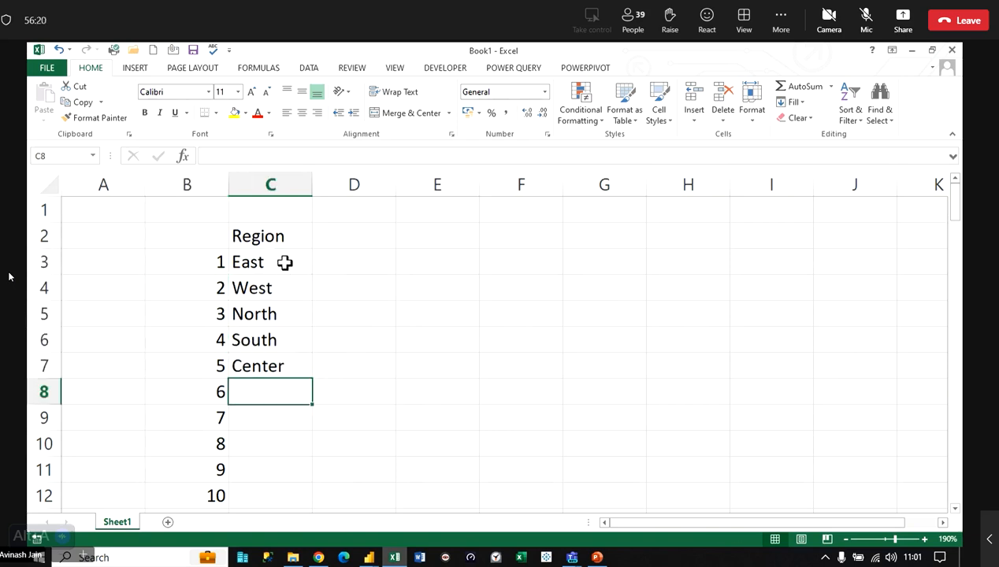
drag(284, 263, 313, 504)
- Enter the header Total Units in D2, next to the Region header
click(359, 251)
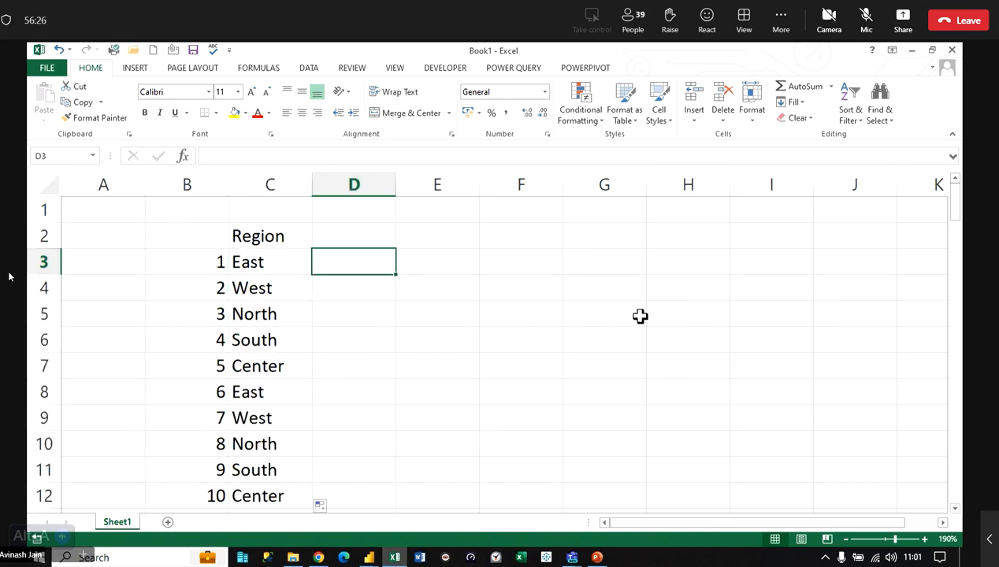
key(Up)
text(To)
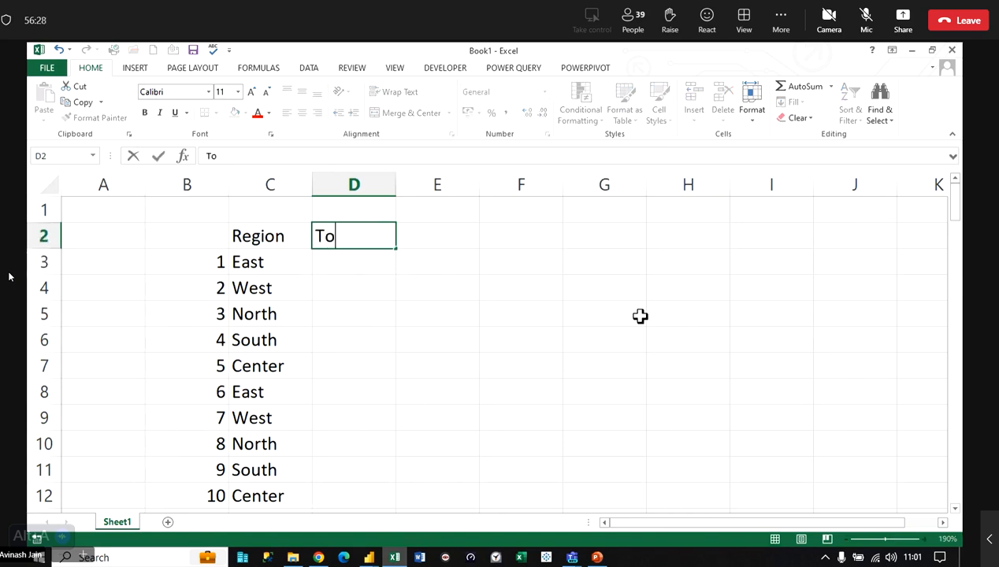
text(tal Units)
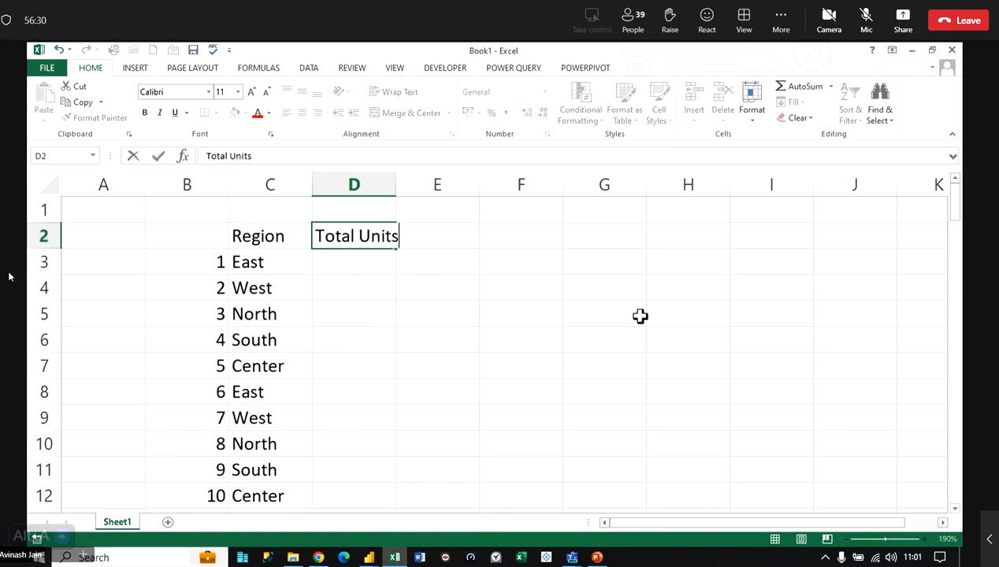
key(Return)
- Enter the formula =RANDBETWEEN(1111,99999) in D3 under the Total Units header
text(=rand)
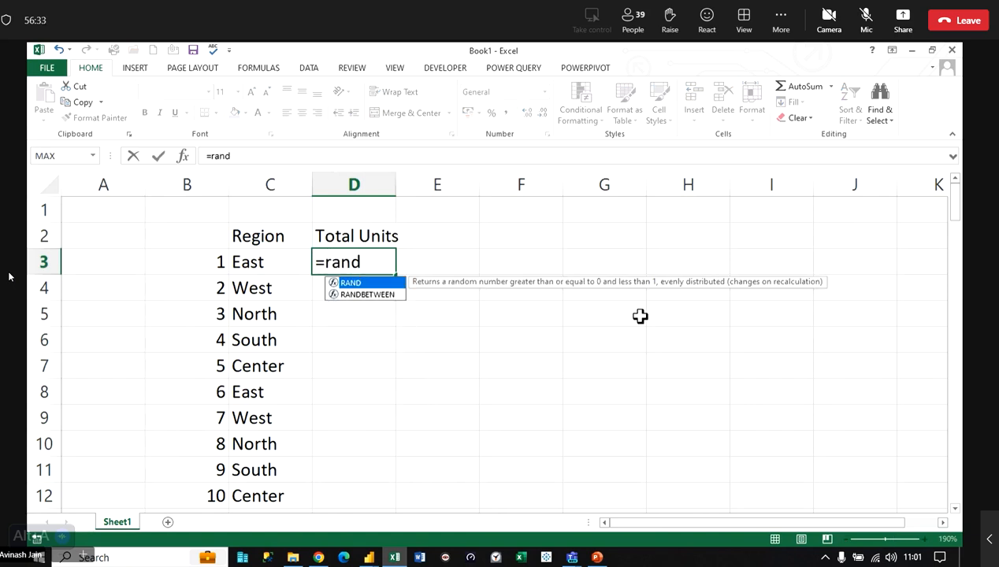
key(Down)
key(Tab)
text(1111,)
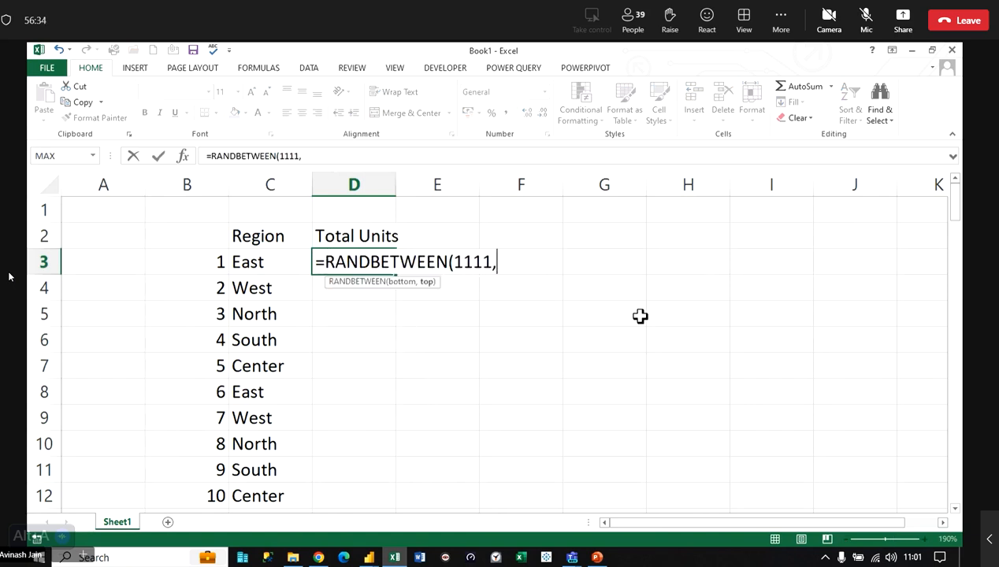
text(99999))
key(ctrl+Return)
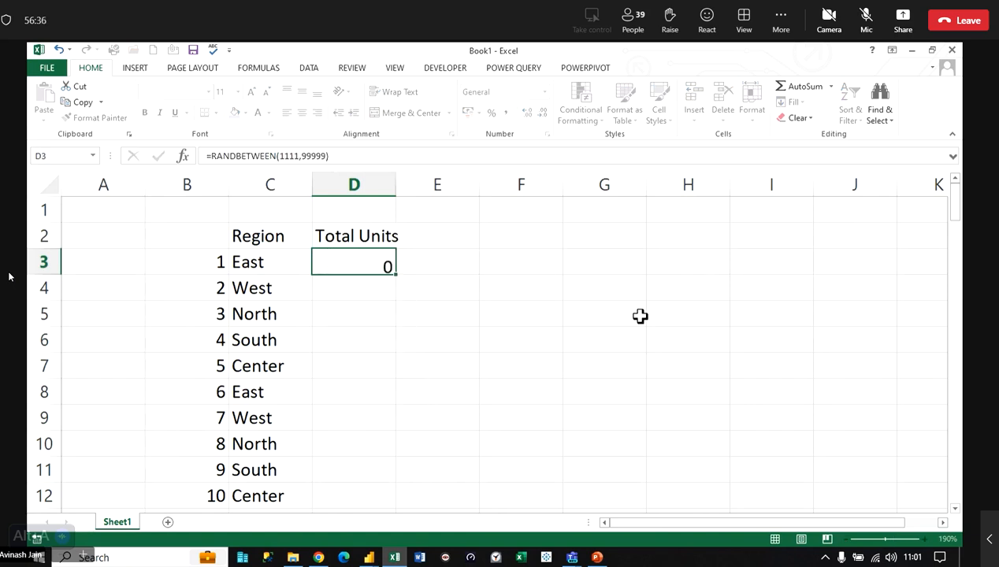
- Fill the random number formula in D3 down the Total Units column and replace the formulas with their values
double_click(396, 274)
key(ctrl+c)
key(ctrl+alt+v)
key(v)
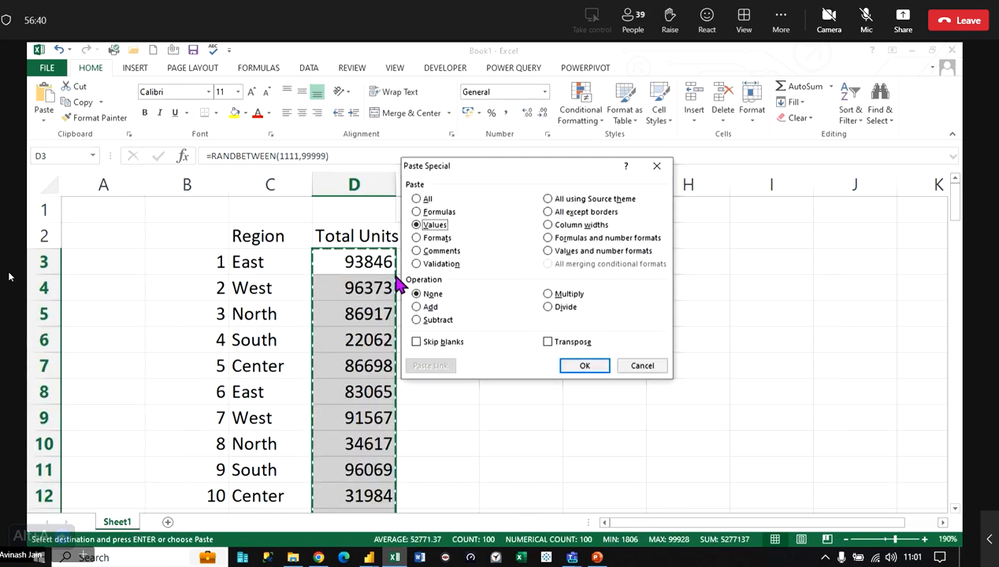
key(Return)
key(Escape)
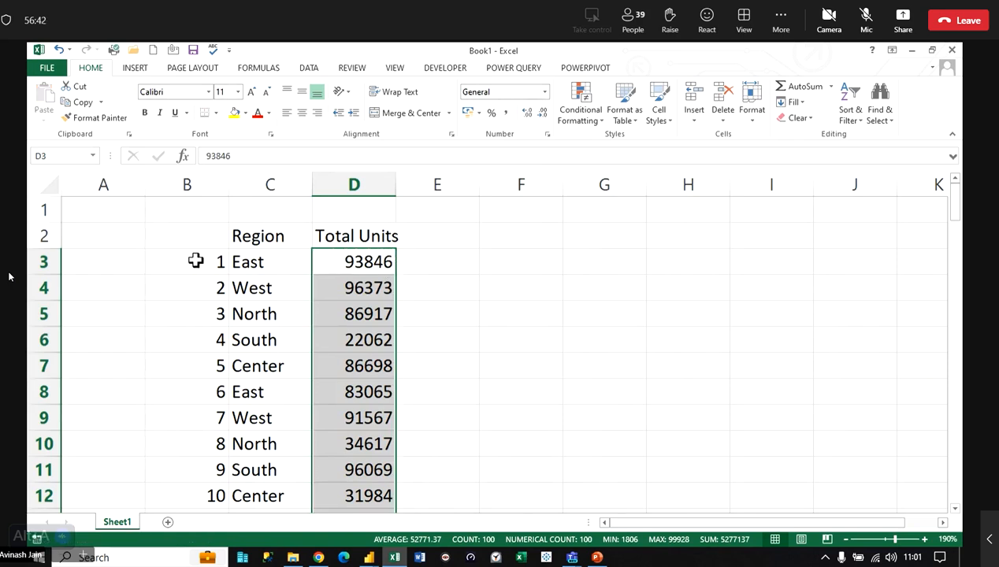
- Clear the number series from column B, starting at B3
click(200, 260)
key(ctrl+shift+Down)
key(Delete)
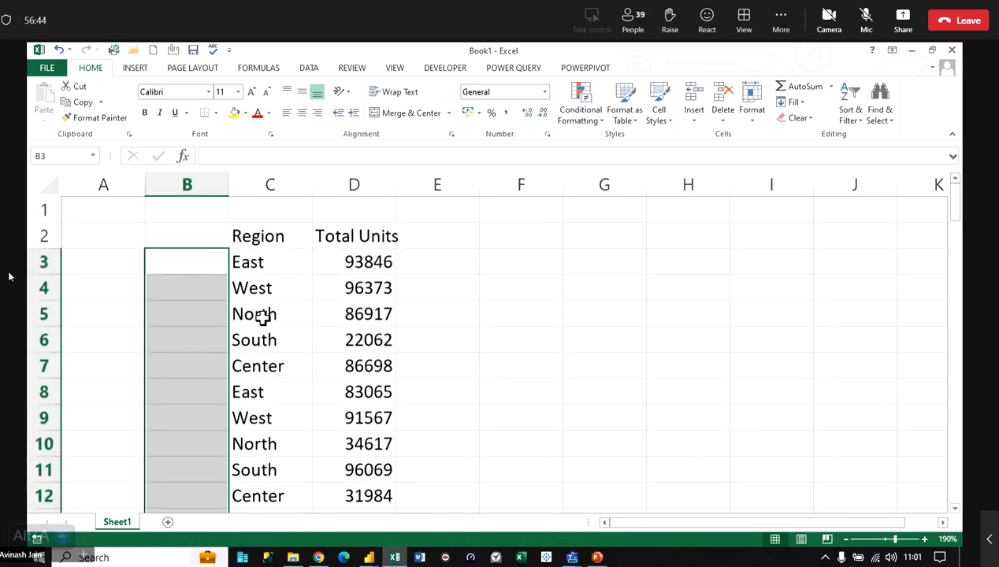
click(359, 417)
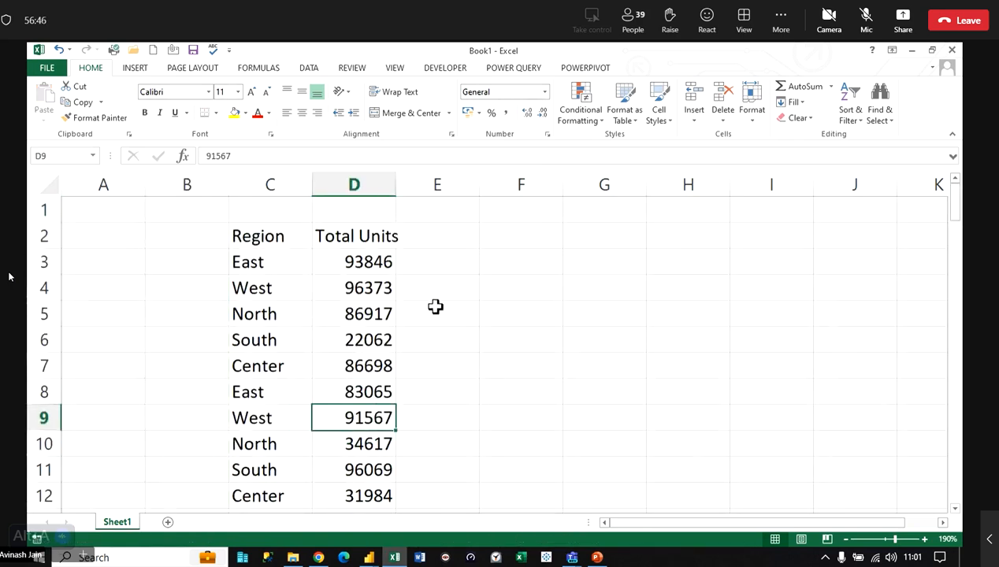
- Fit column D to its contents and give the headers in C2:D2 a light green fill with all borders
double_click(401, 176)
drag(257, 236, 358, 237)
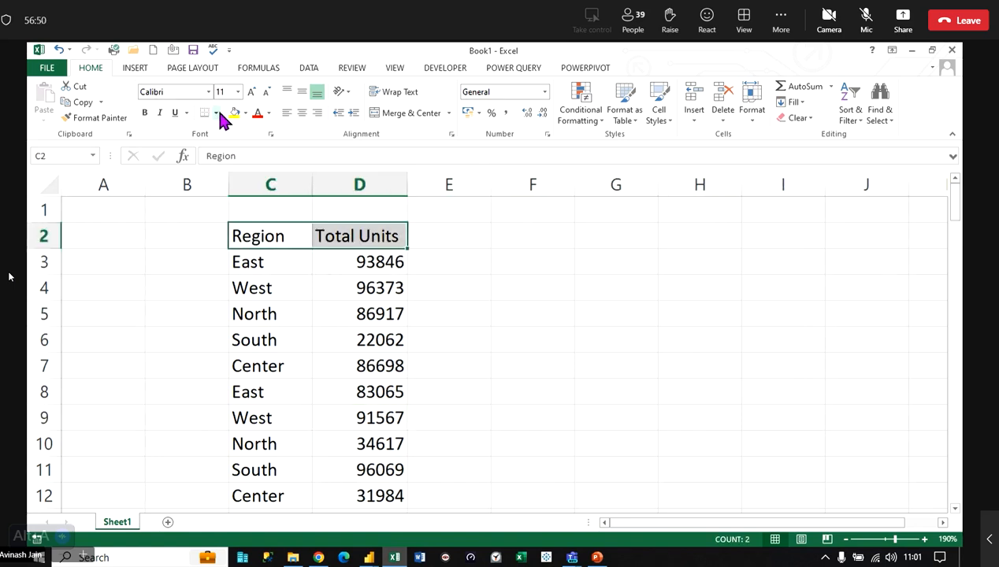
click(247, 112)
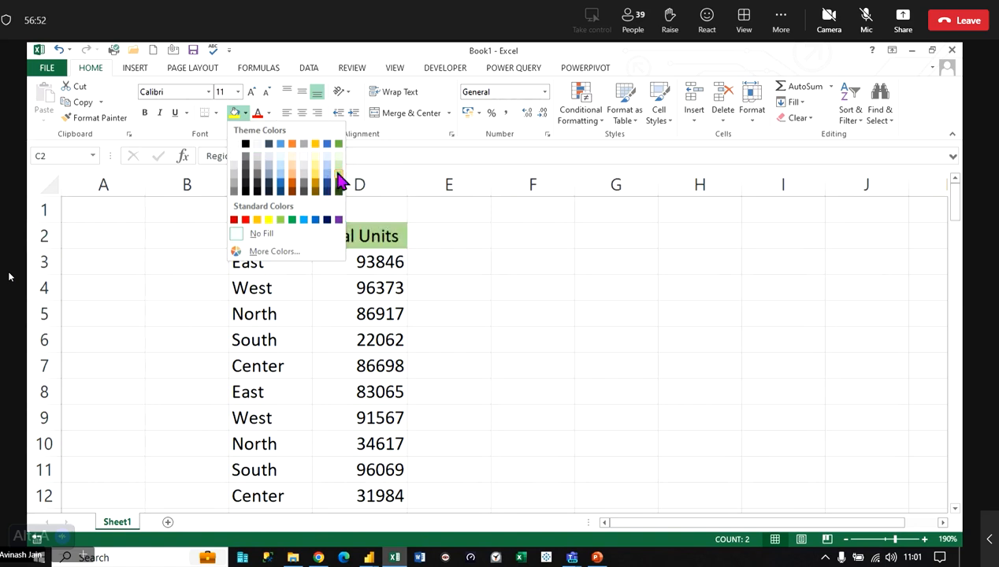
click(337, 175)
click(216, 113)
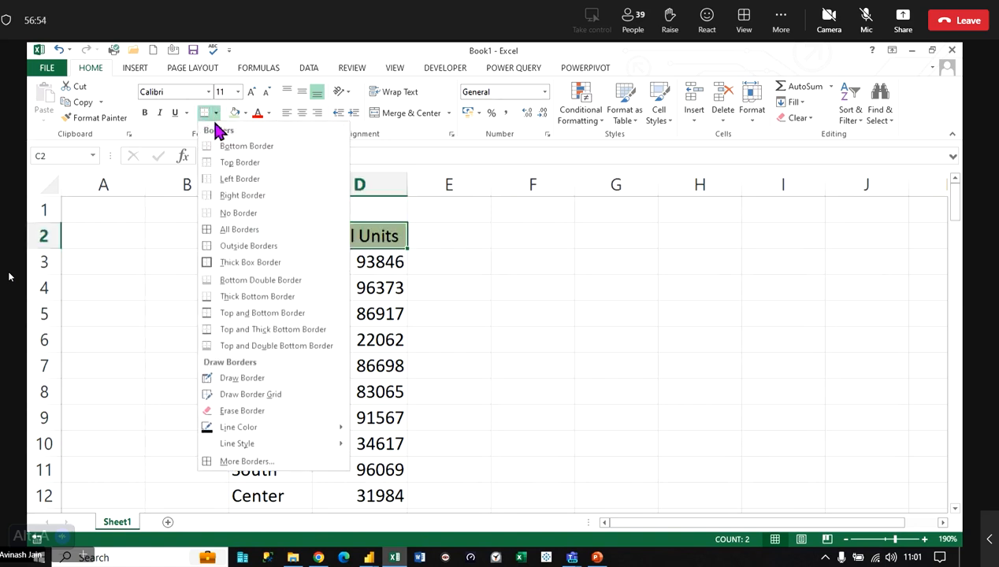
- Examine the repeating region list and select the Total Units of the first four East rows together
drag(261, 264, 277, 373)
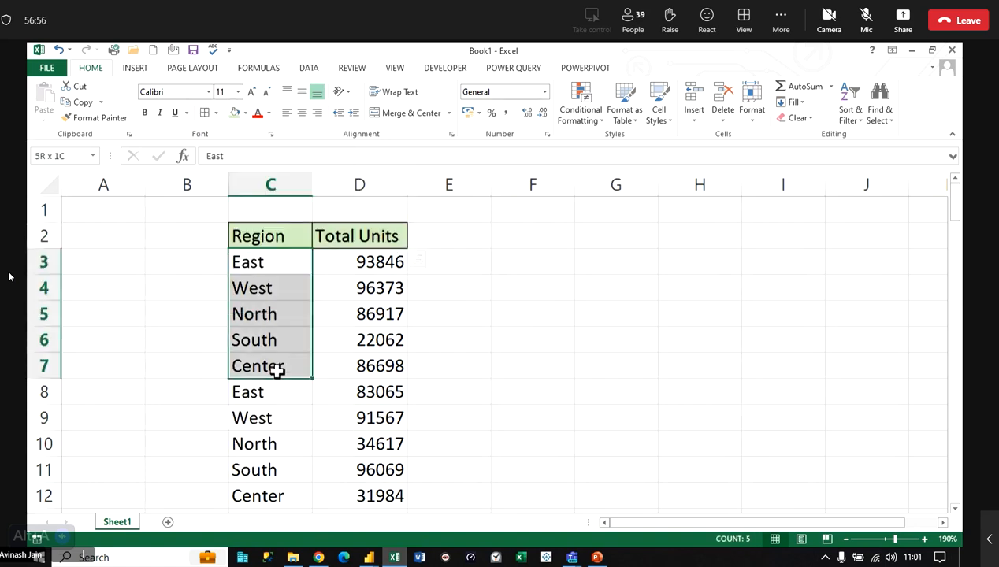
click(235, 310)
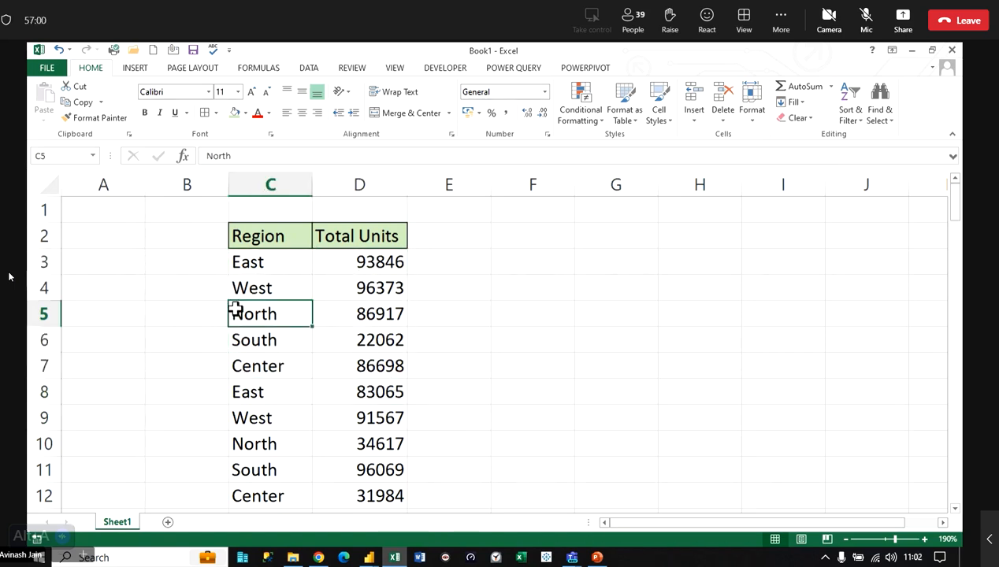
click(268, 267)
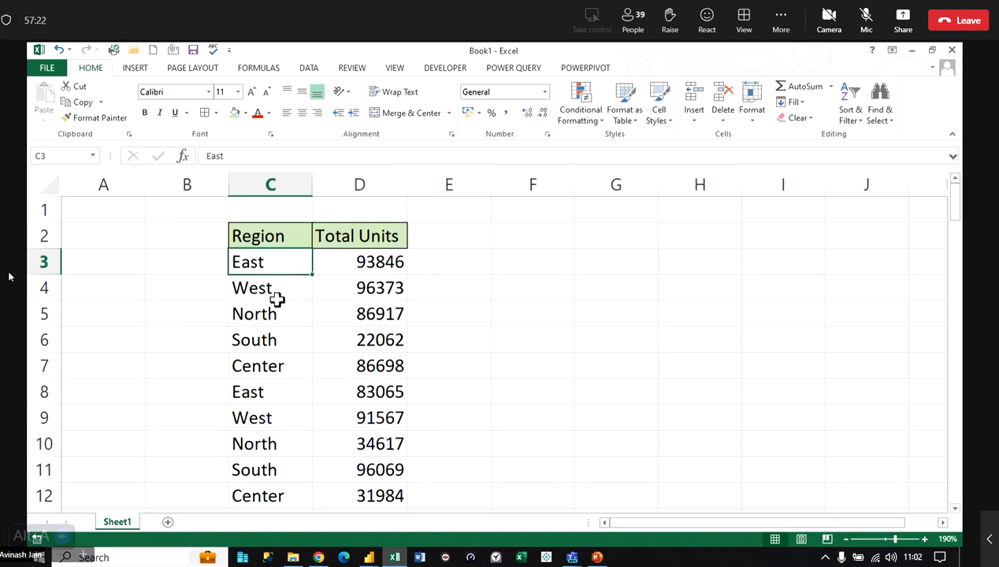
click(368, 256)
ctrl+click(376, 394)
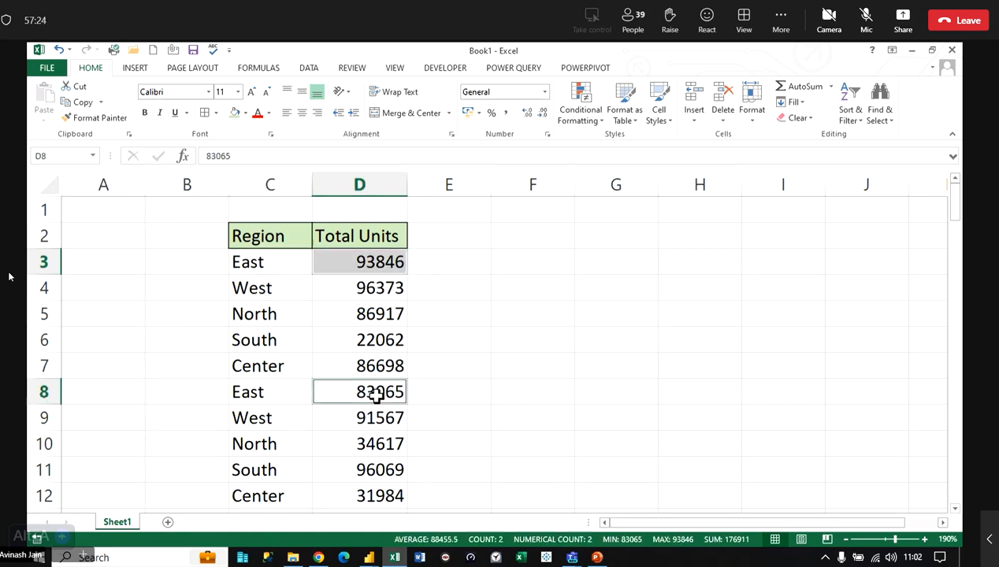
scroll(378, 392, down, 2)
ctrl+click(379, 362)
scroll(379, 362, down, 2)
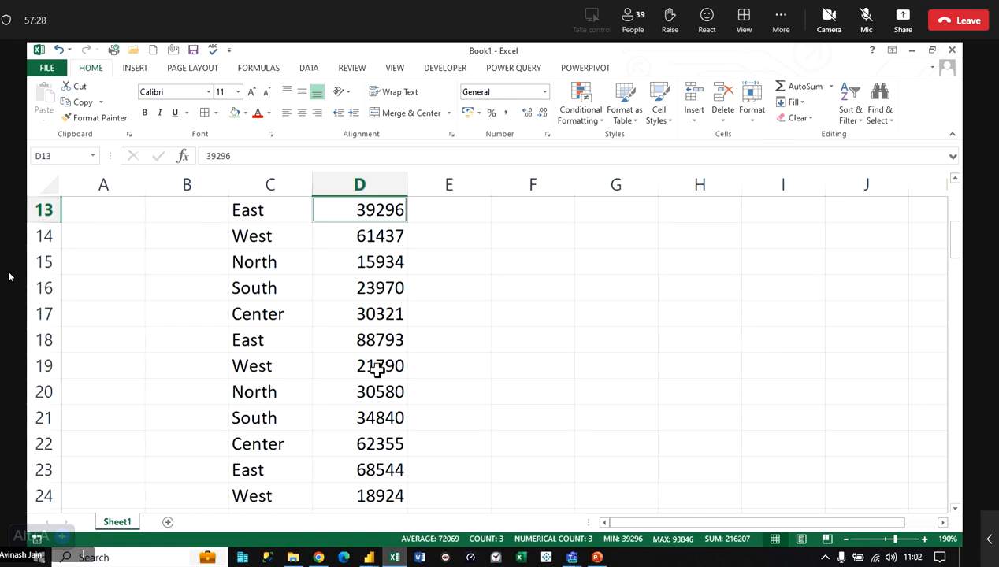
ctrl+click(382, 343)
scroll(409, 364, down, 2)
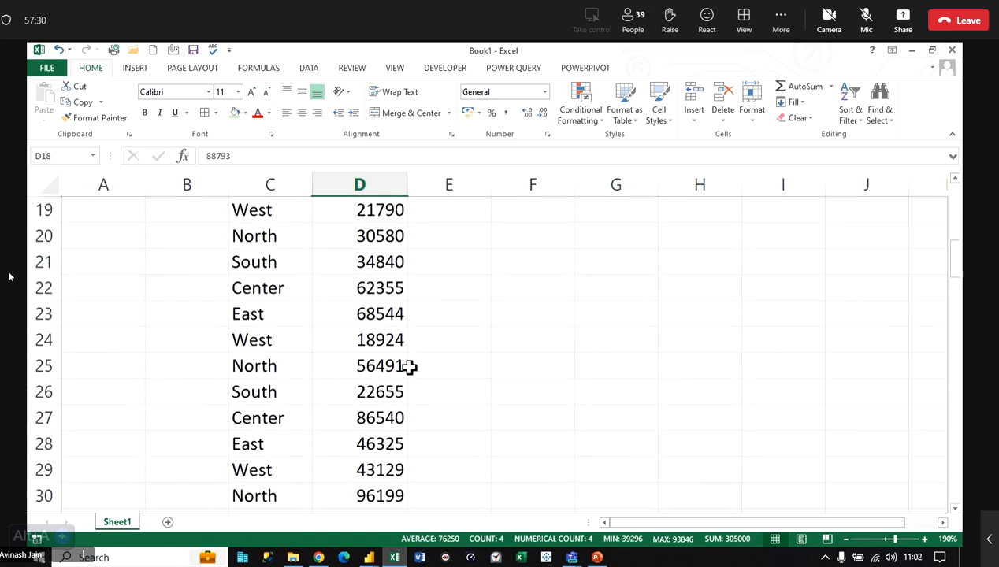
scroll(409, 366, up, 6)
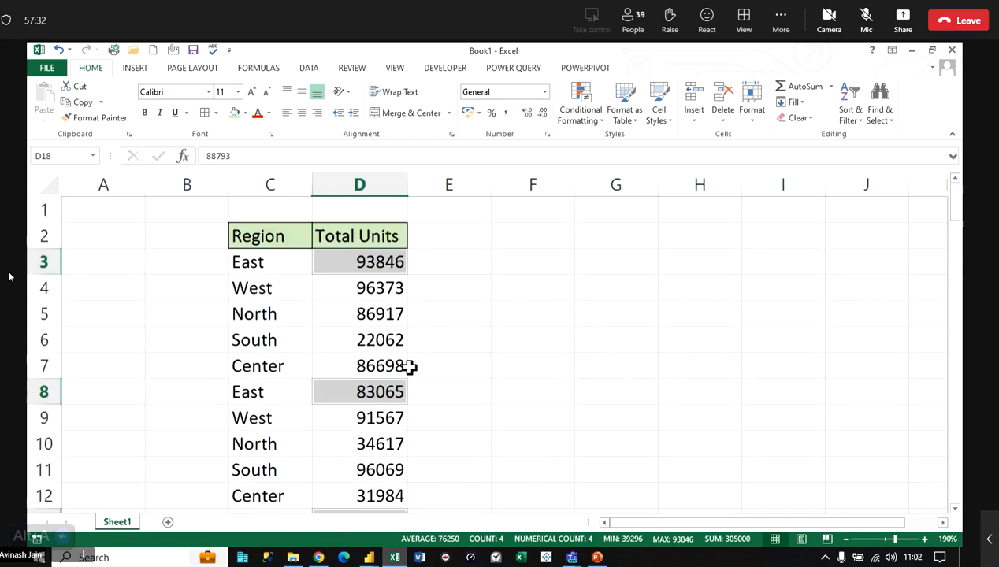
- Create a PivotTable from the range C2:D102 of Sheet1 on a new worksheet
click(350, 317)
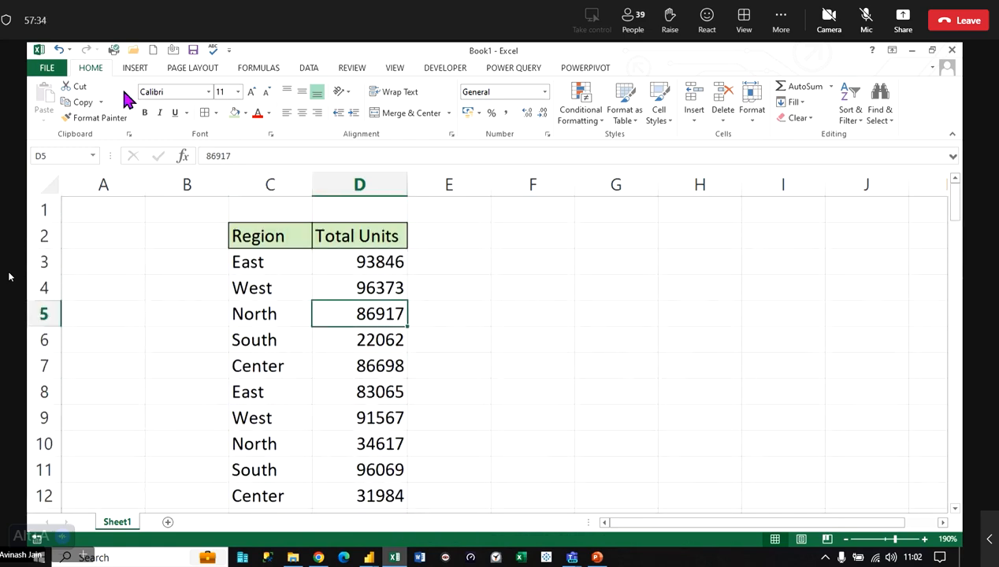
click(136, 67)
click(45, 101)
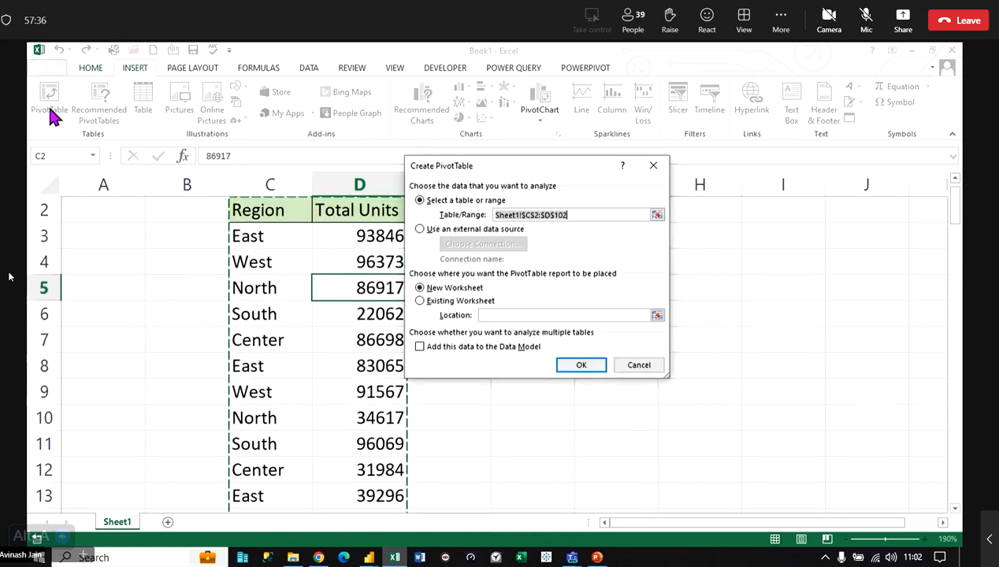
click(575, 364)
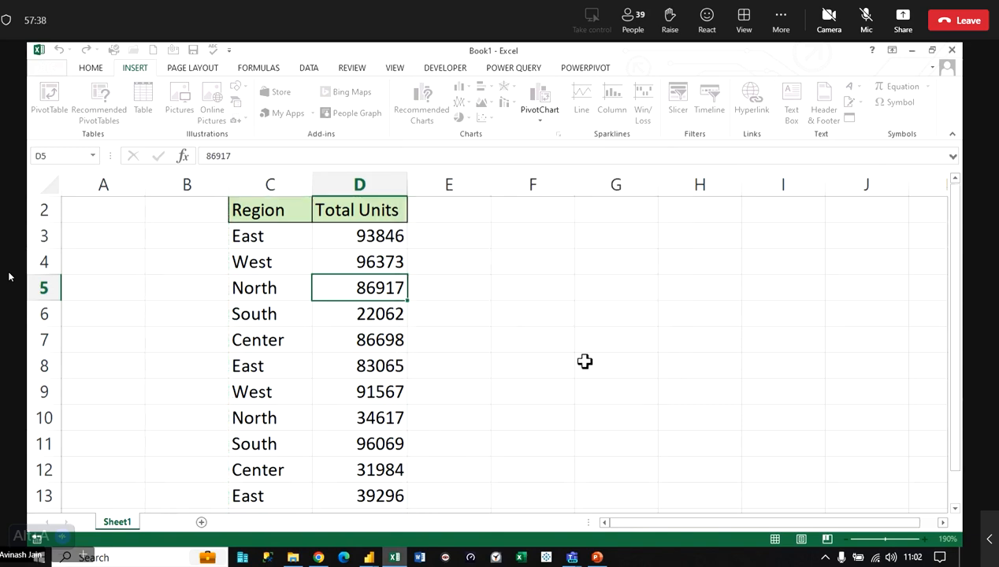
- Place Region in the PivotTable's columns and Total Units in its values, and highlight East with its total
drag(876, 224, 842, 282)
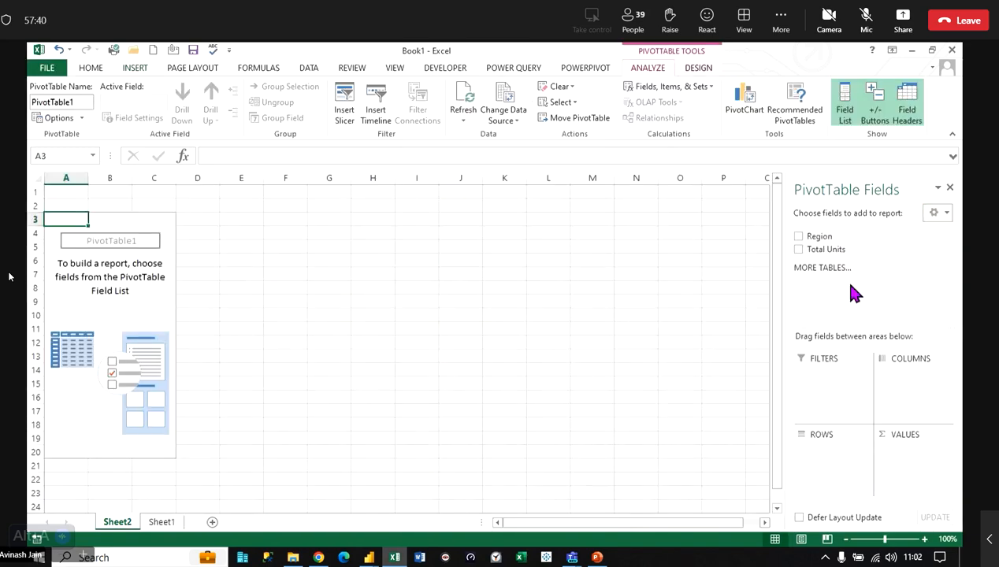
drag(819, 236, 916, 388)
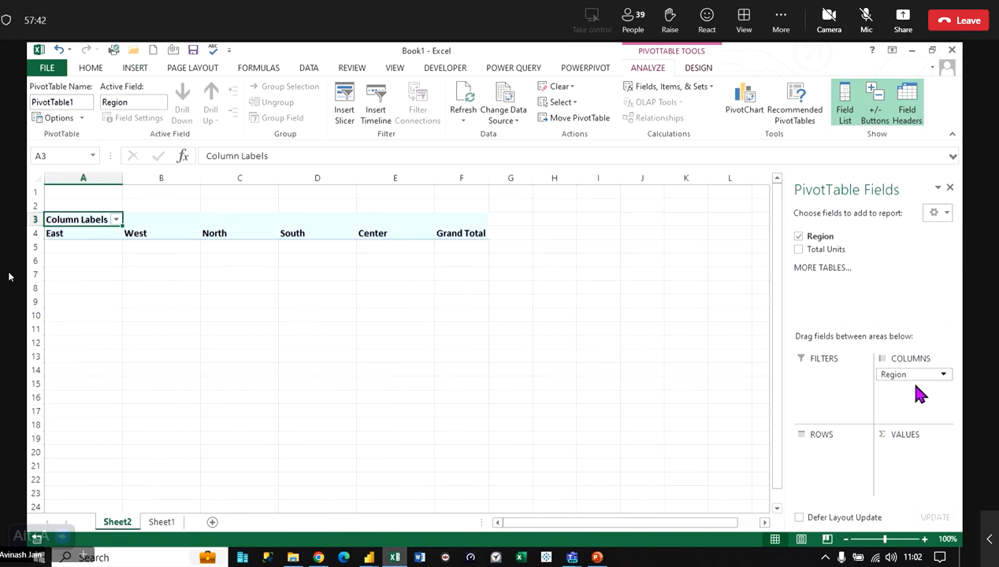
drag(803, 250, 909, 478)
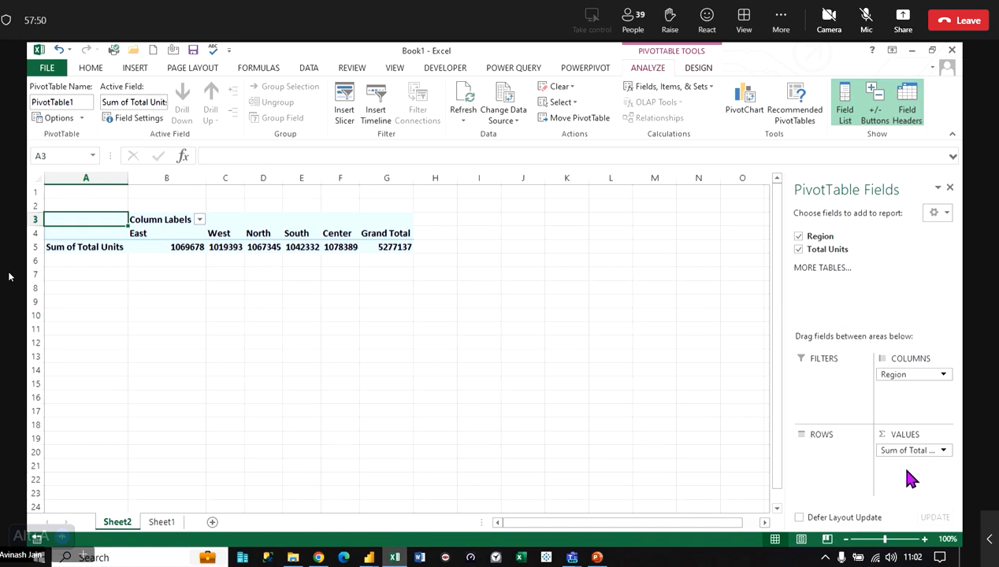
click(187, 245)
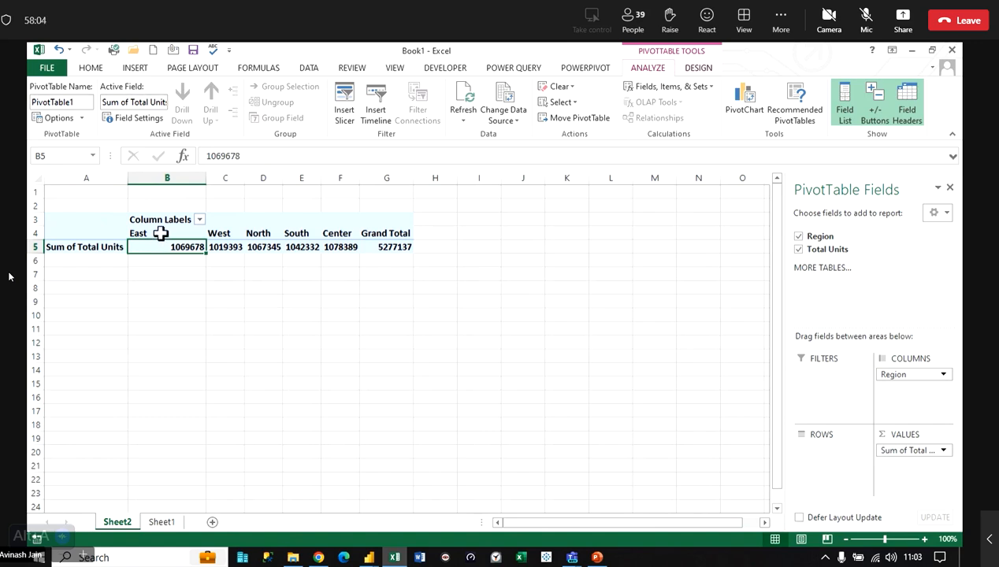
drag(161, 231, 160, 247)
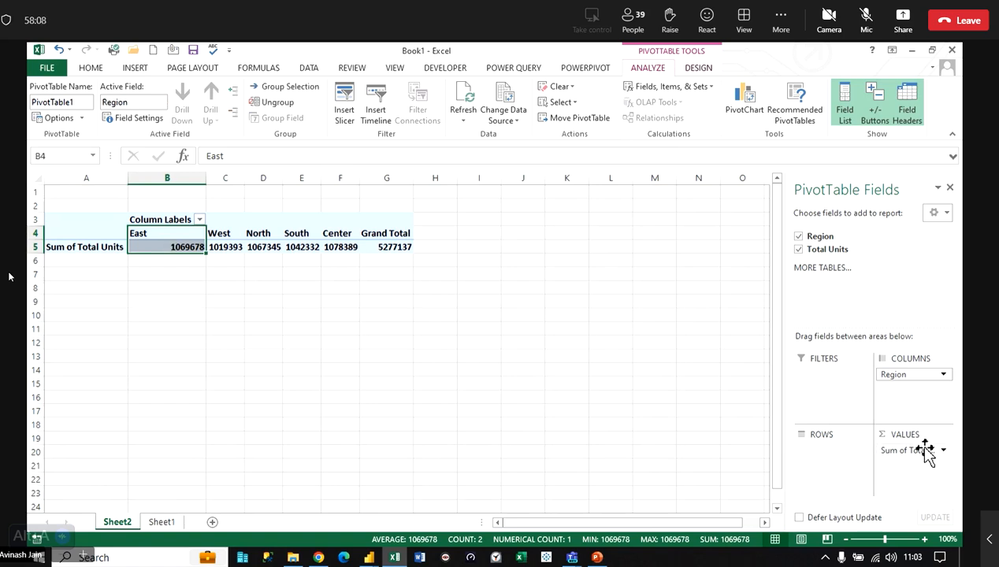
- Move Total Units and Region into the PivotTable's rows, with Region above Total Units
drag(926, 455, 830, 450)
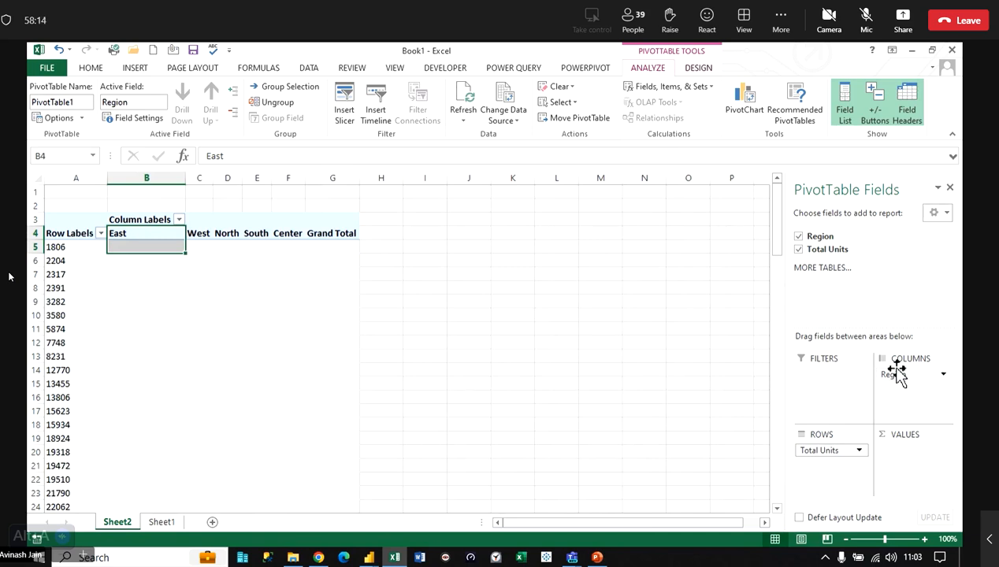
drag(896, 373, 828, 453)
click(100, 272)
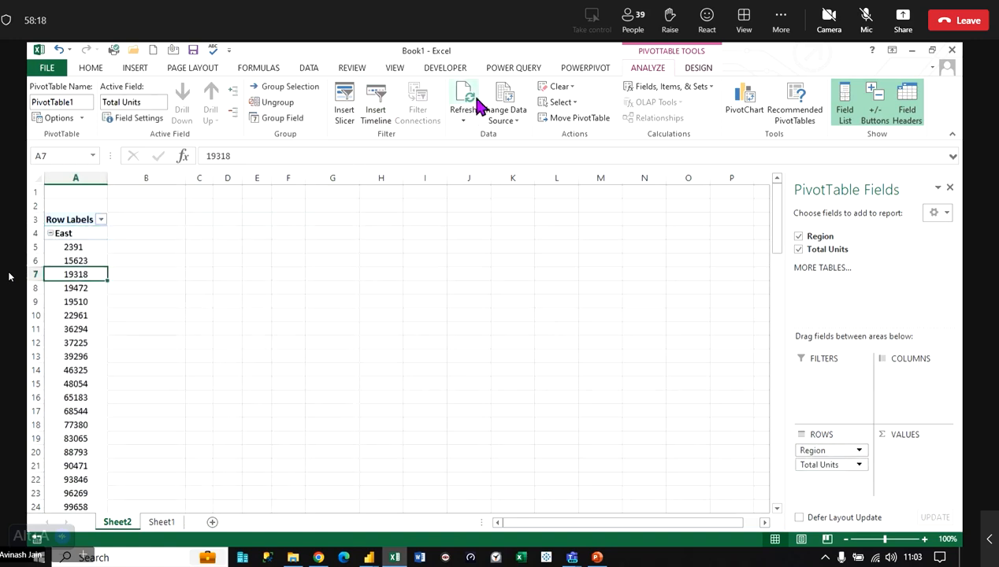
- Show the PivotTable in tabular form with all item labels repeated
click(692, 68)
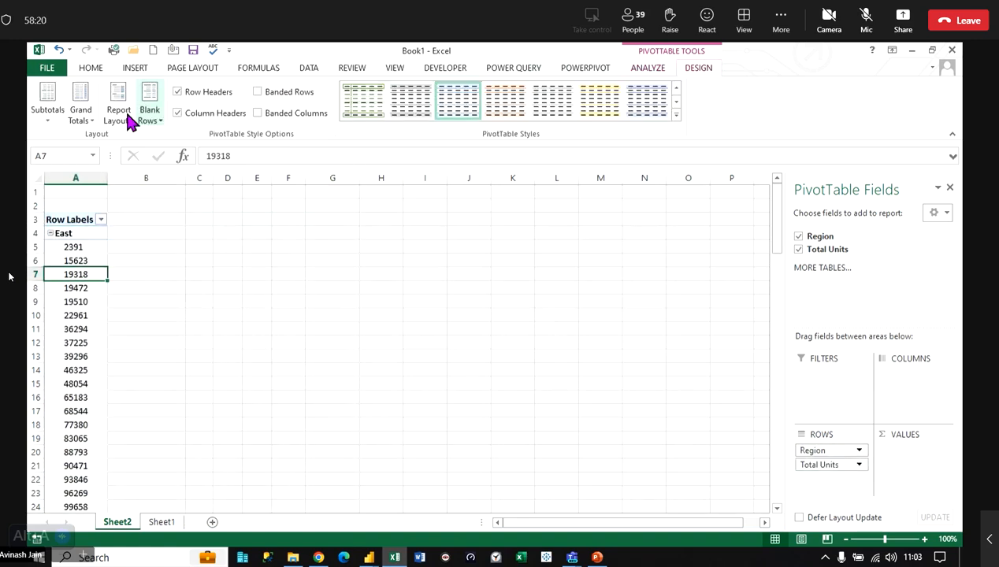
click(118, 114)
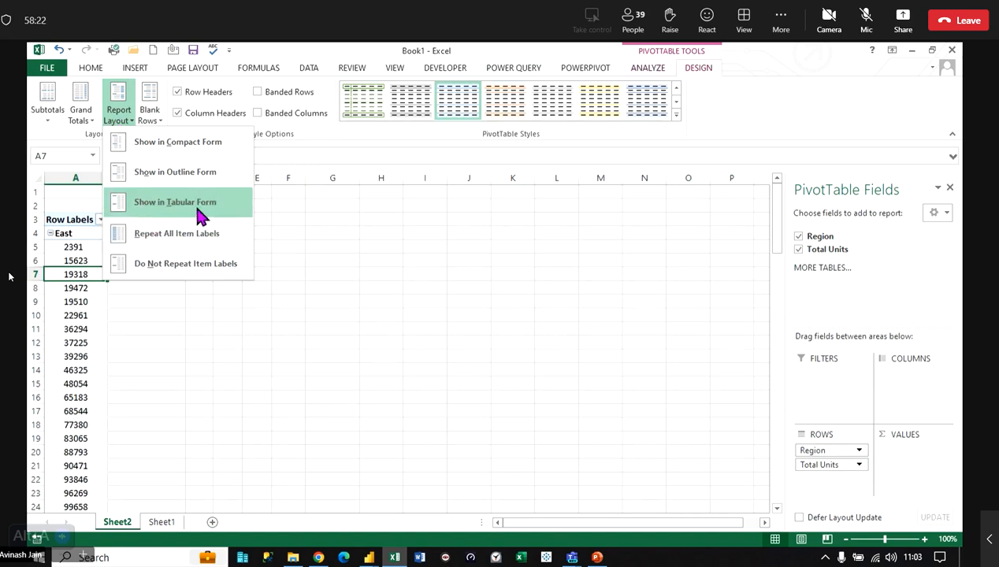
click(194, 203)
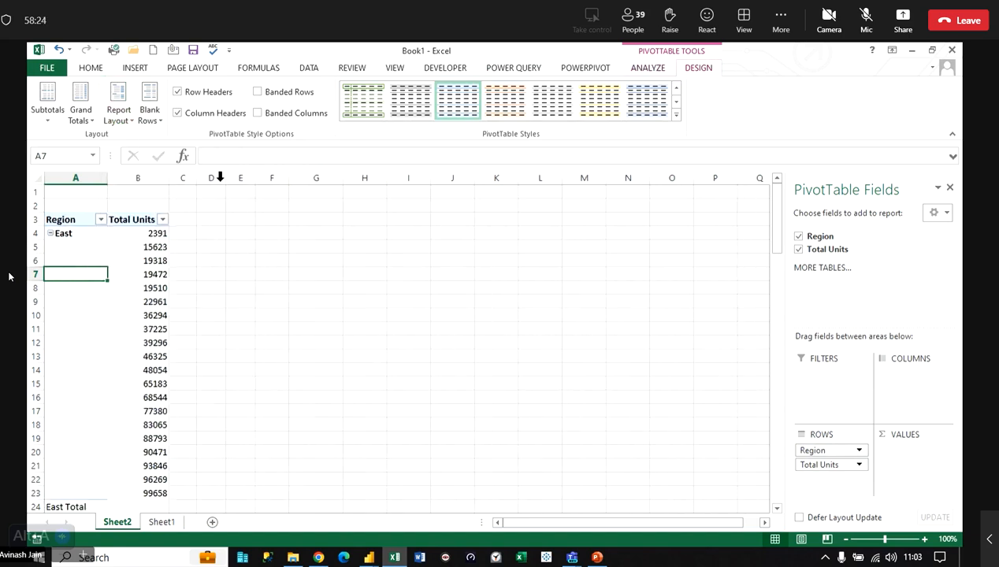
click(315, 303)
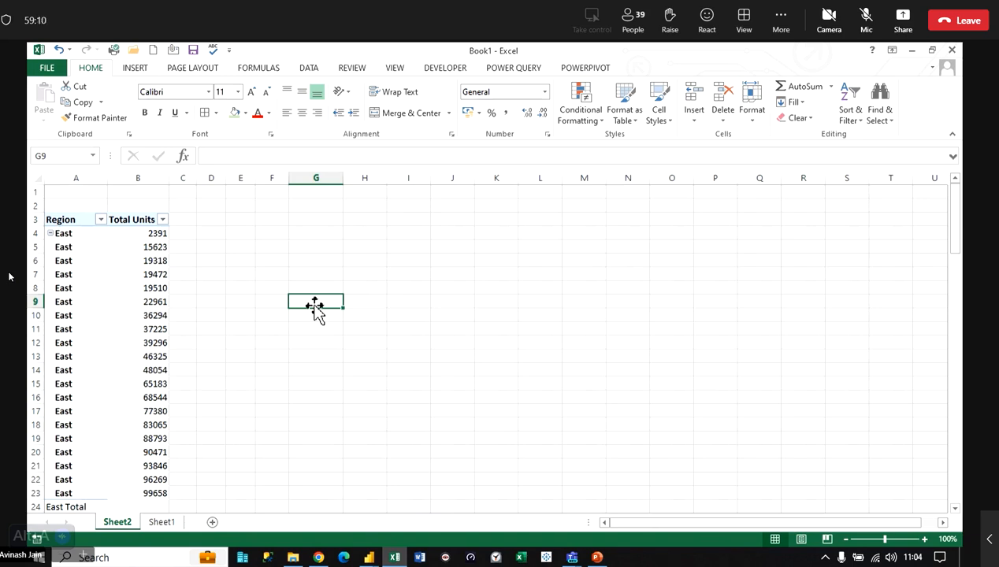
- Copy the Region and Total Units table C2:D102 on Sheet1 and paste it transposed at F2
click(163, 522)
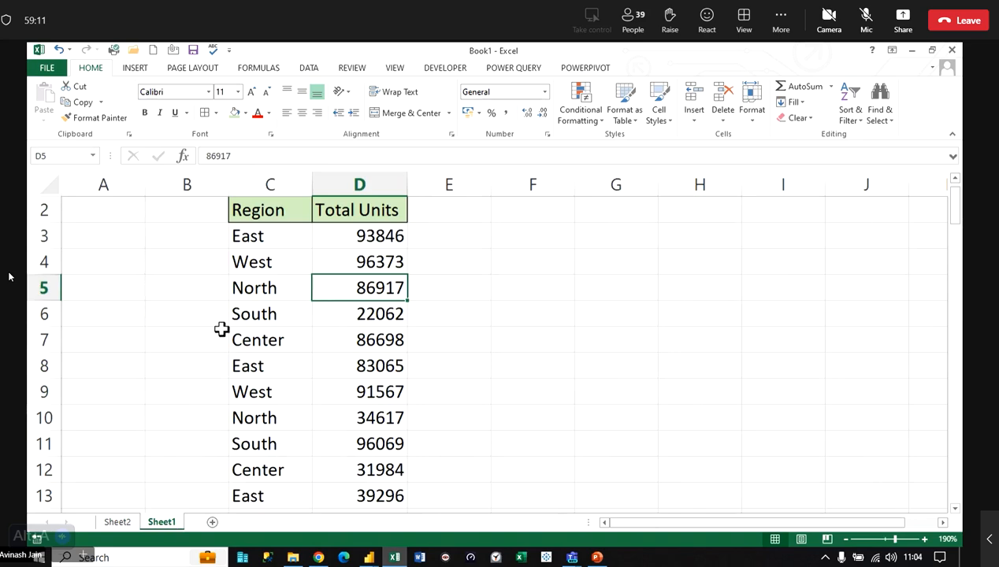
click(262, 217)
key(ctrl+shift+Right)
key(ctrl+shift+Down)
key(ctrl+c)
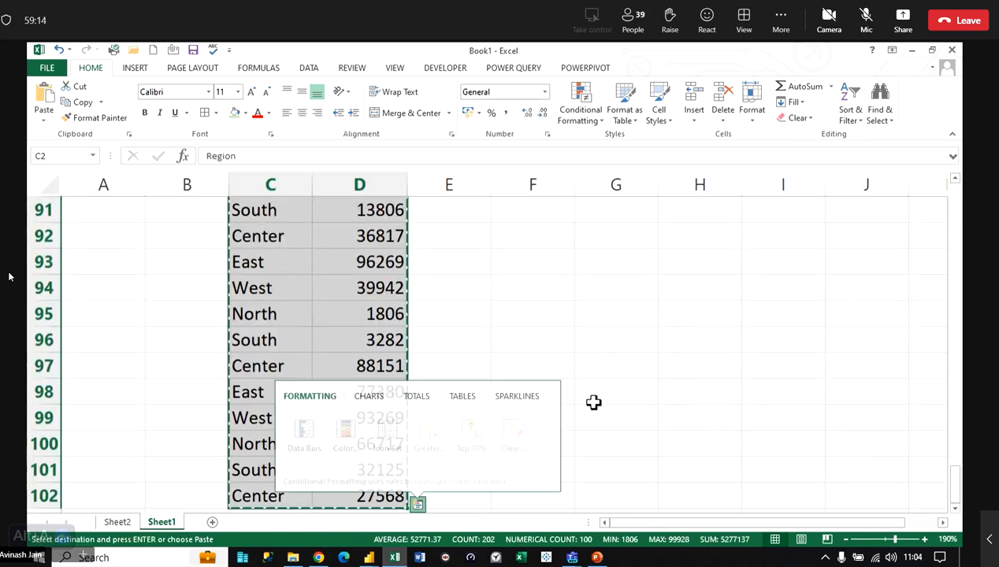
scroll(437, 299, up, 19)
scroll(614, 279, up, 11)
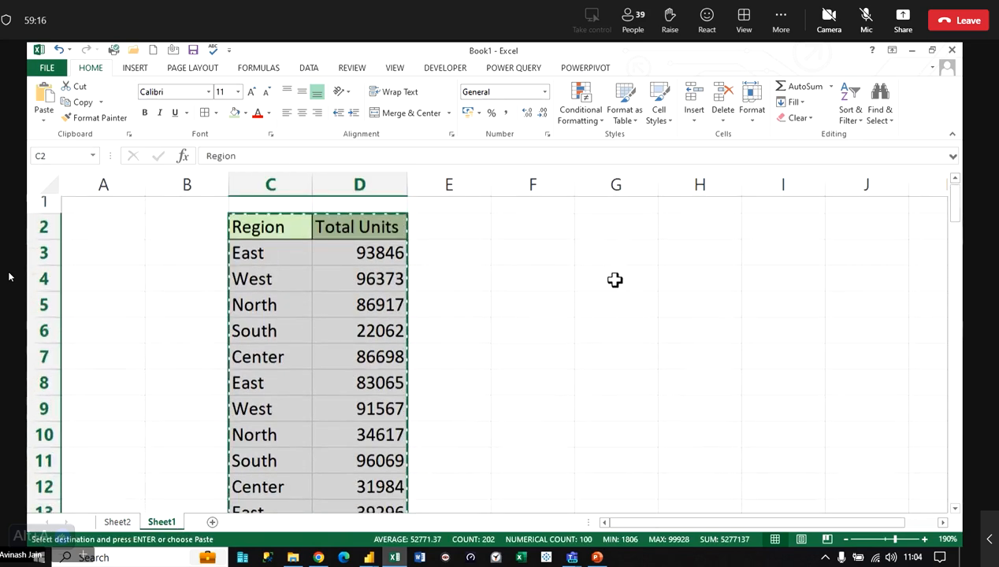
right_click(550, 238)
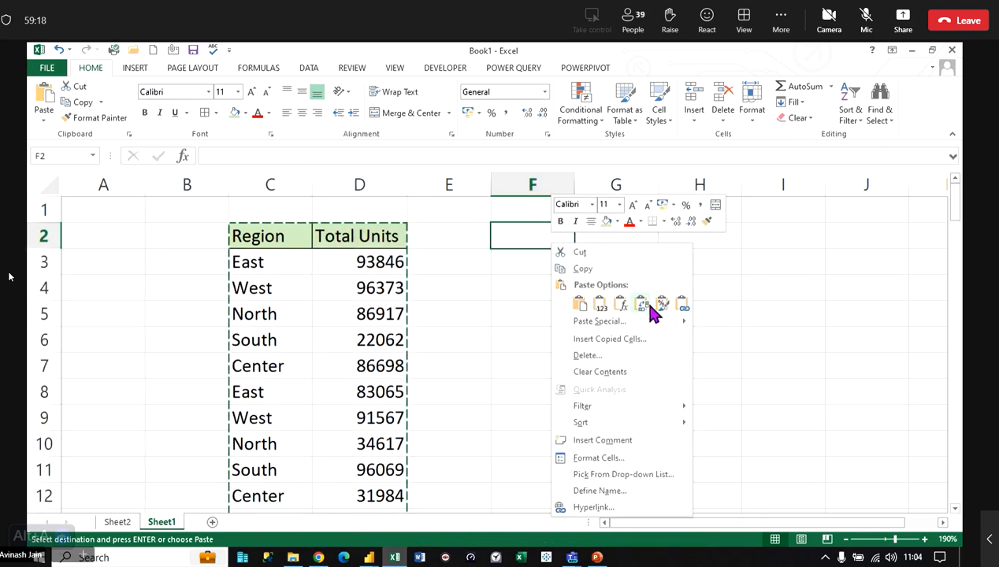
click(663, 303)
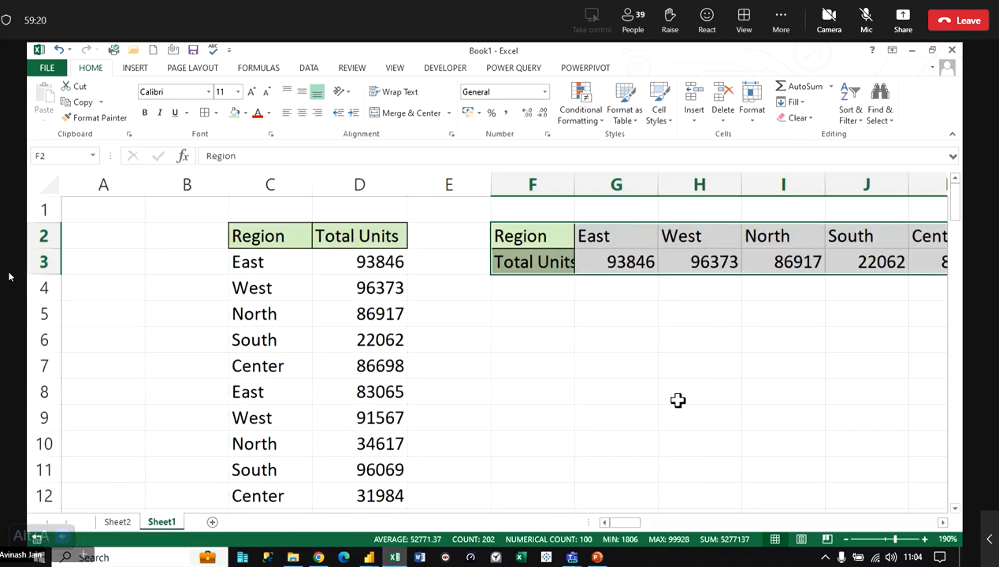
- Create a PivotTable from the transposed range F2:DB3 on a new worksheet
click(134, 68)
click(47, 95)
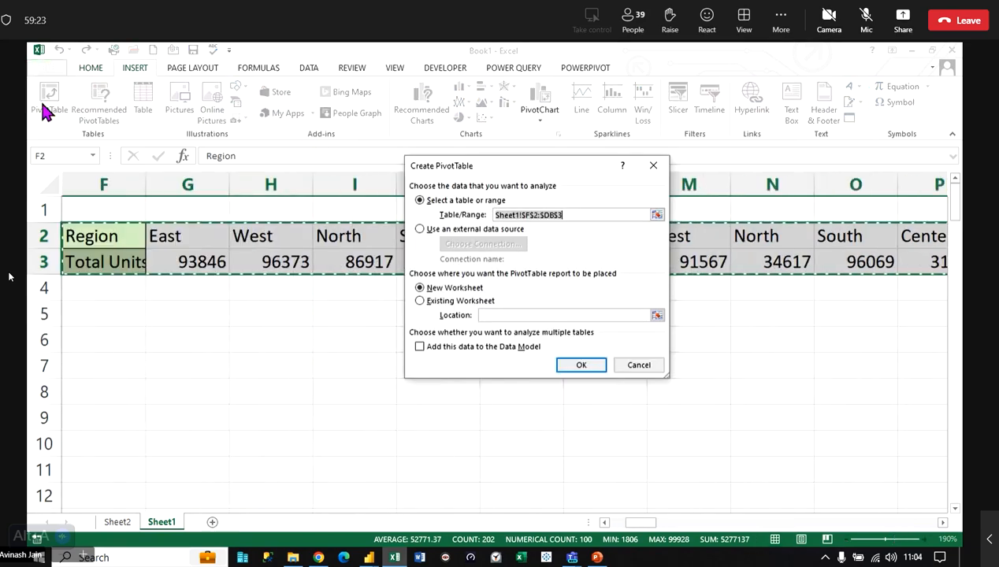
click(582, 366)
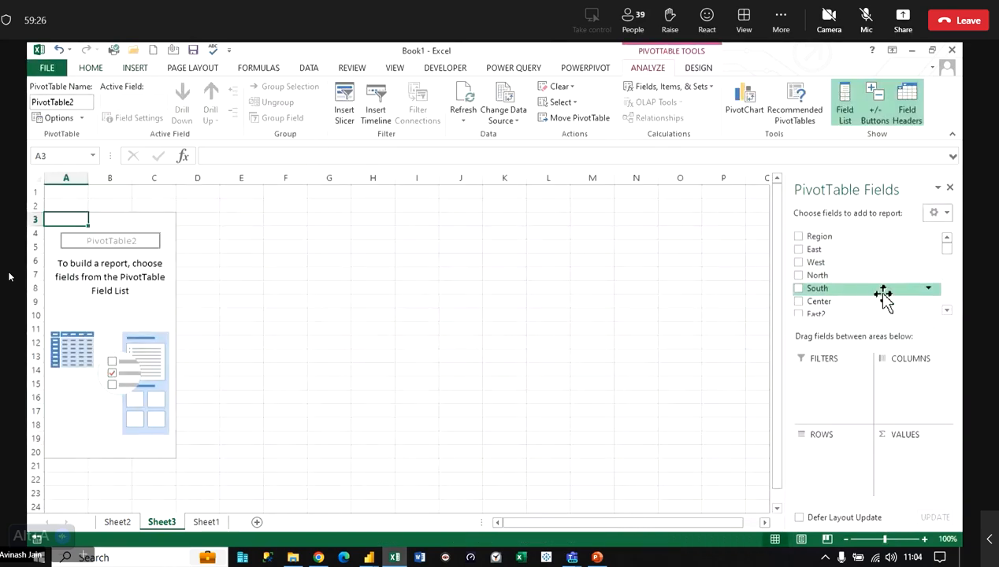
- Check the fields produced by the transposed range in the PivotTable and delete the Sheet3 worksheet
scroll(882, 299, down, 5)
scroll(882, 304, down, 20)
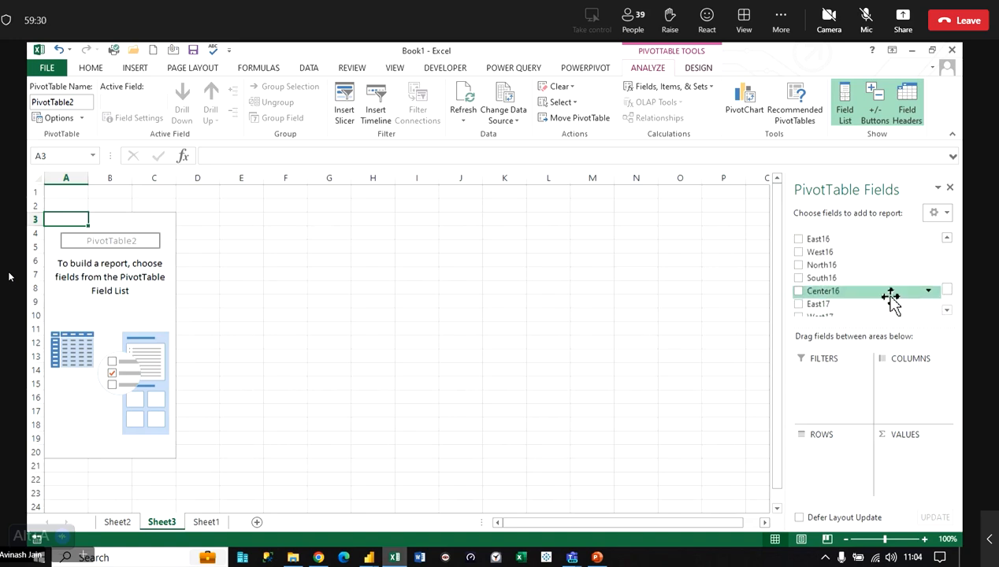
scroll(890, 303, up, 20)
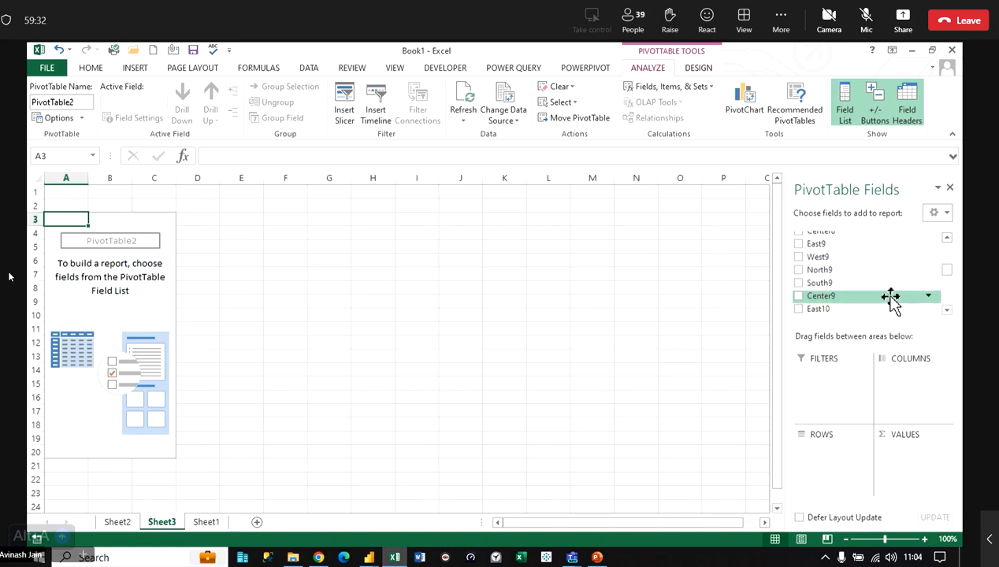
scroll(890, 304, up, 5)
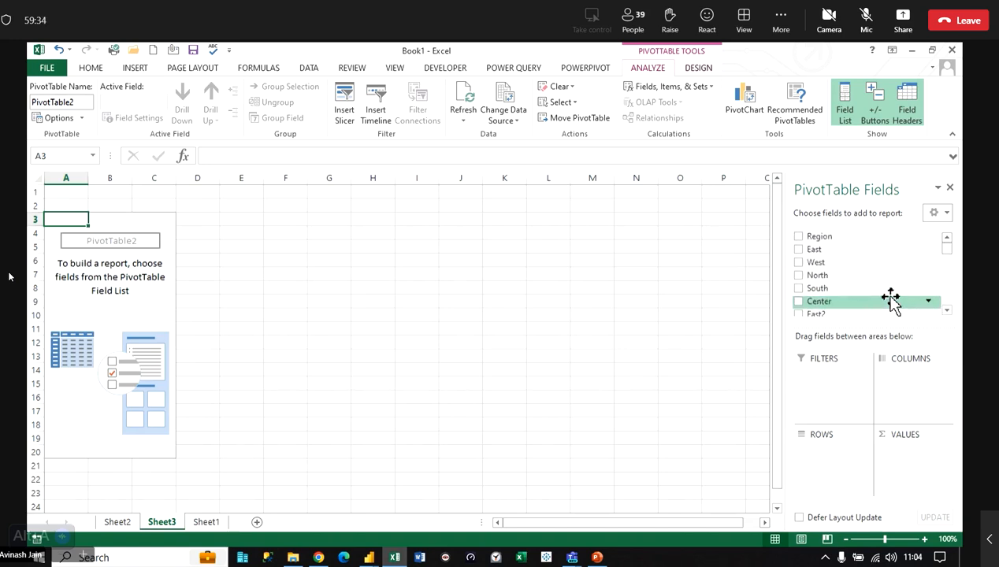
click(949, 188)
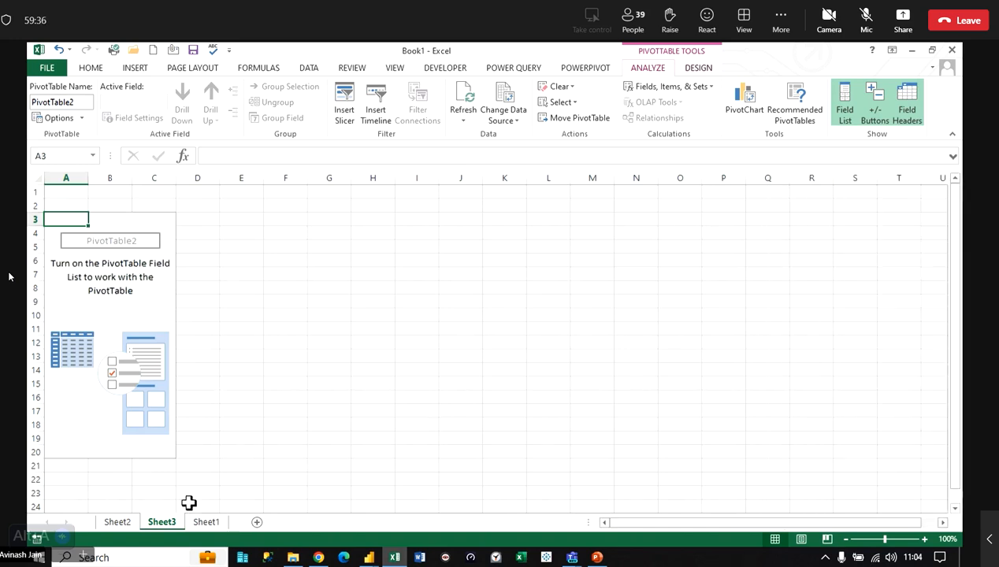
right_click(165, 522)
click(206, 383)
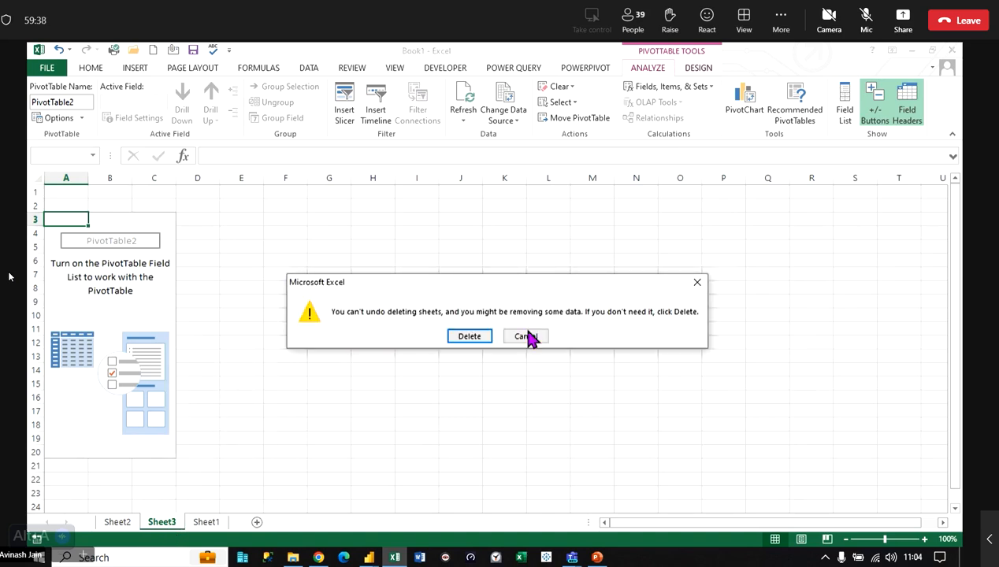
click(473, 339)
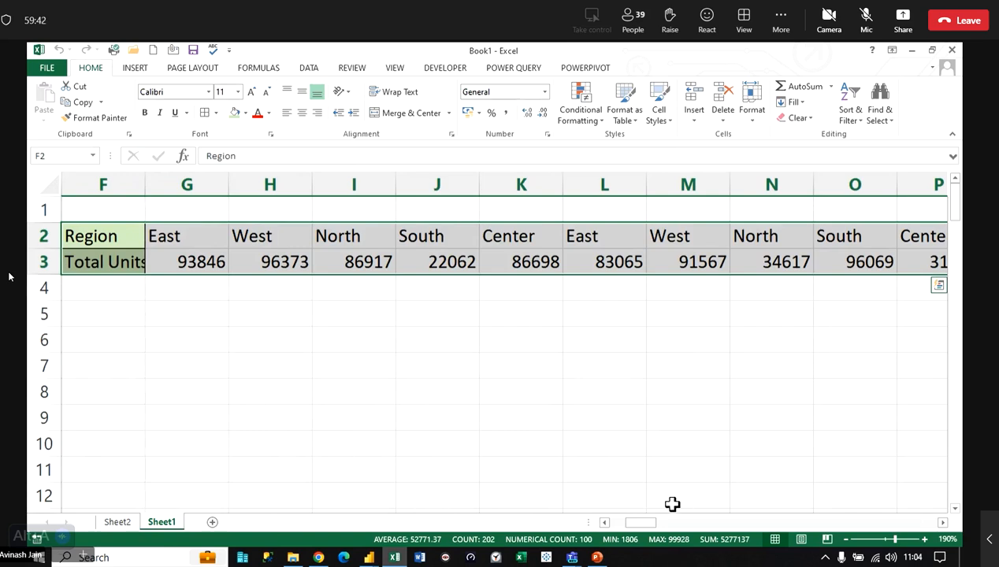
- Add a new worksheet and fill C1:F1 with the headers Qtr 1 to Qtr 4
drag(640, 522, 407, 526)
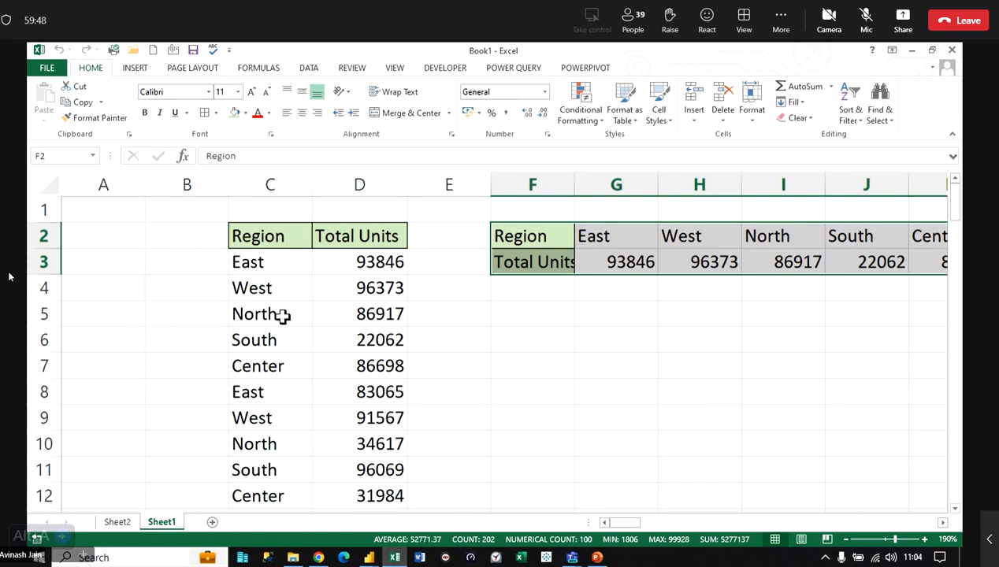
click(117, 521)
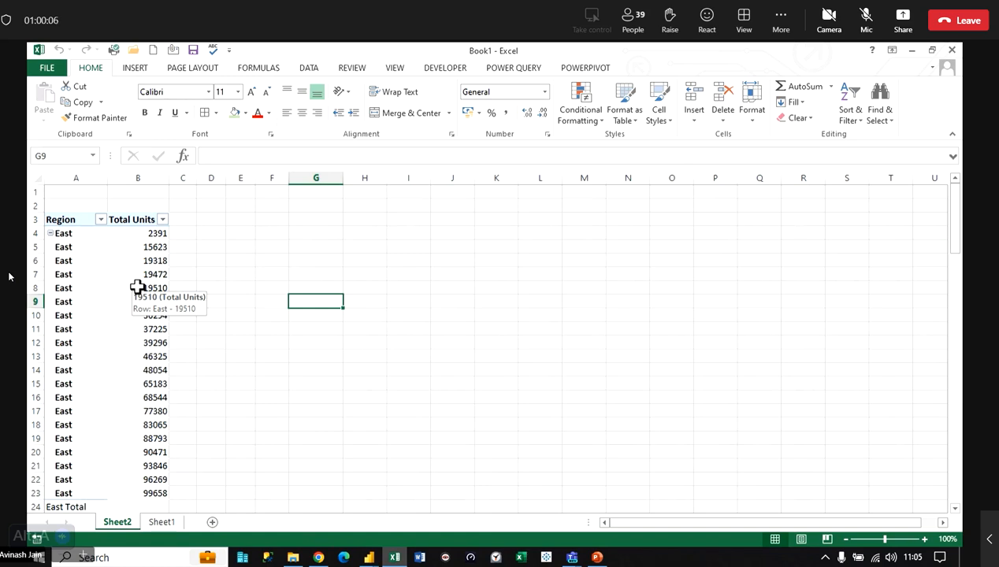
click(211, 521)
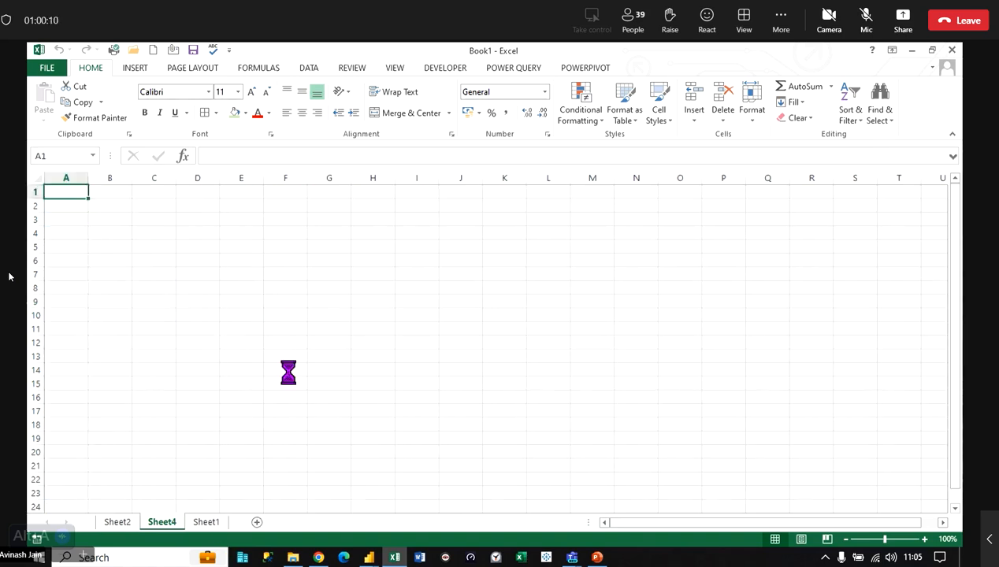
scroll(257, 274, up, 6)
click(282, 208)
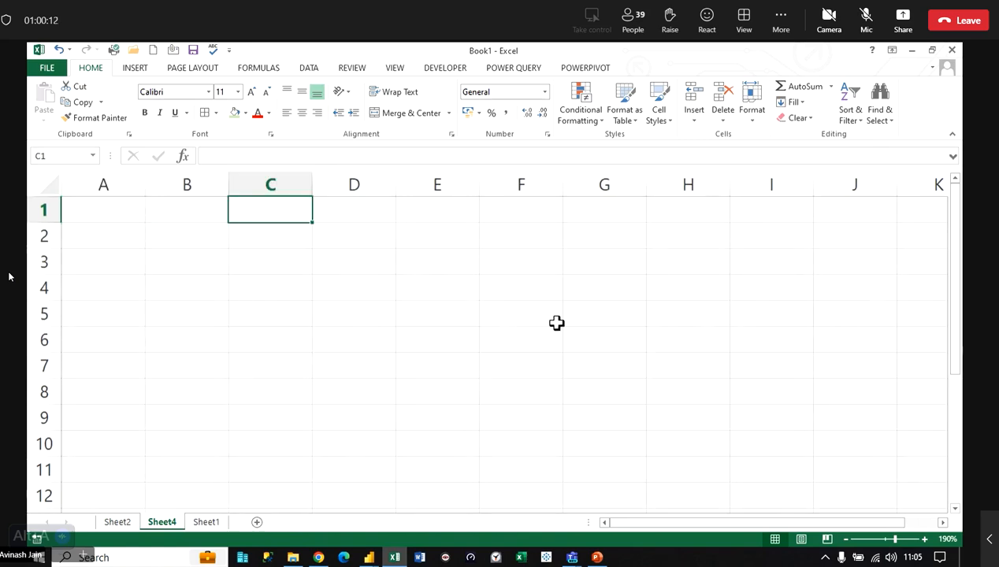
text(Qtr 1)
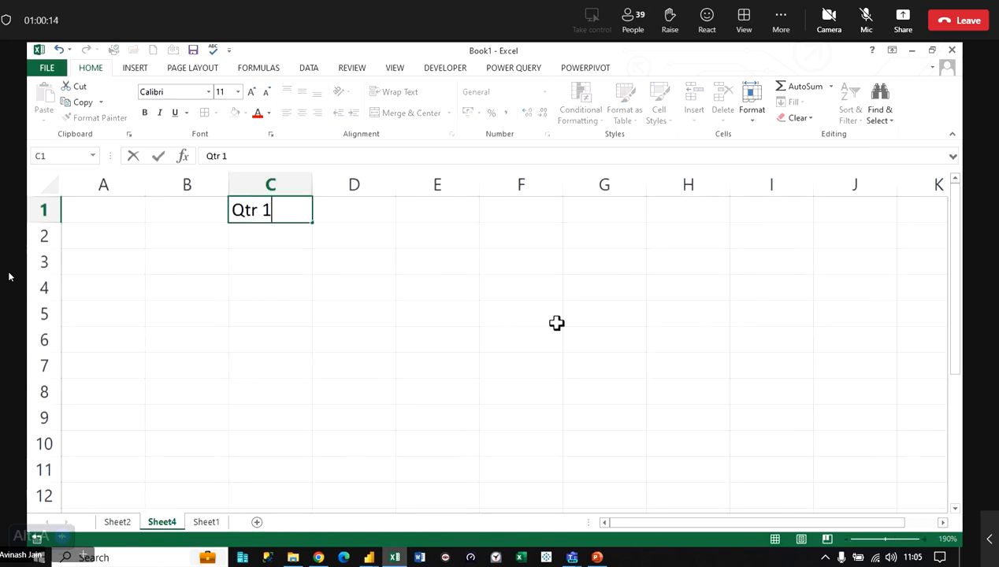
key(Tab)
click(271, 207)
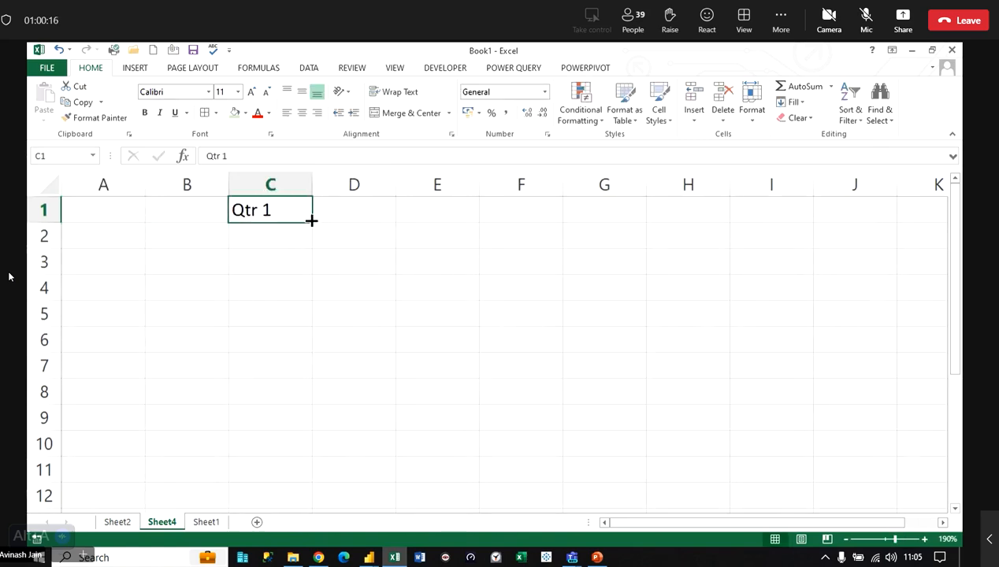
drag(312, 222, 622, 209)
drag(498, 233, 546, 232)
- Fill column B with Country 1 to Country 13 from B2 downward and autofit the column width
click(182, 245)
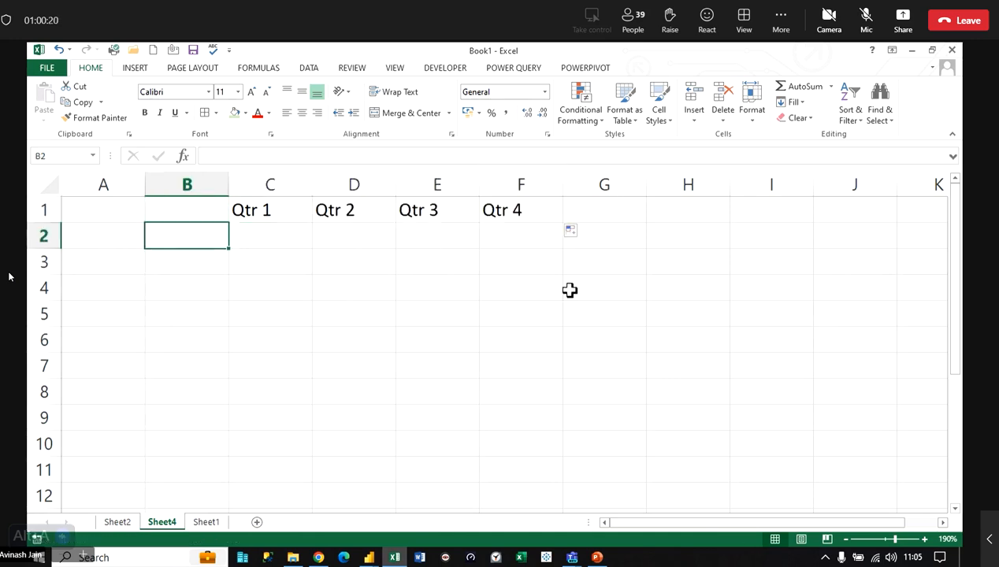
text(Country )
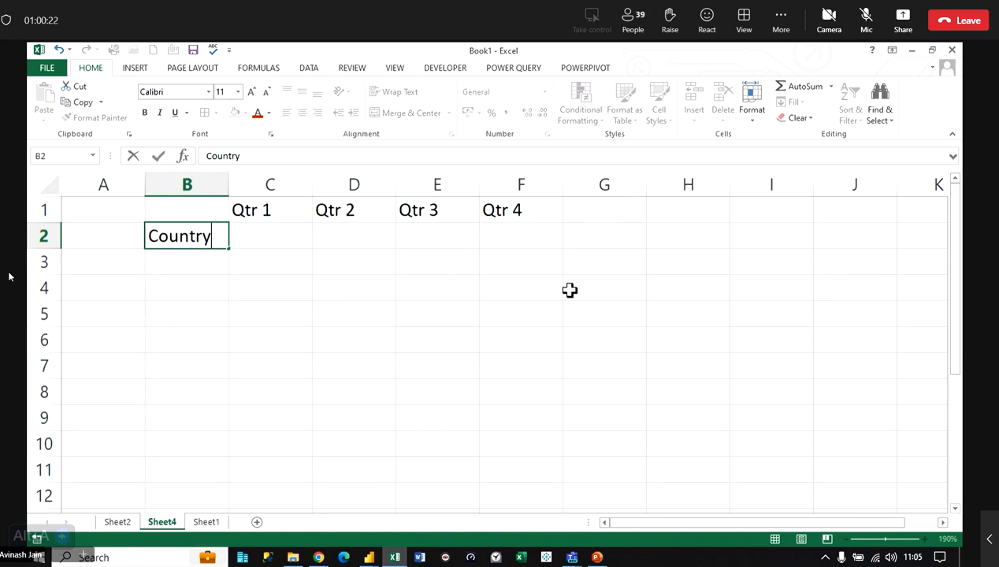
text(1)
key(Return)
key(Up)
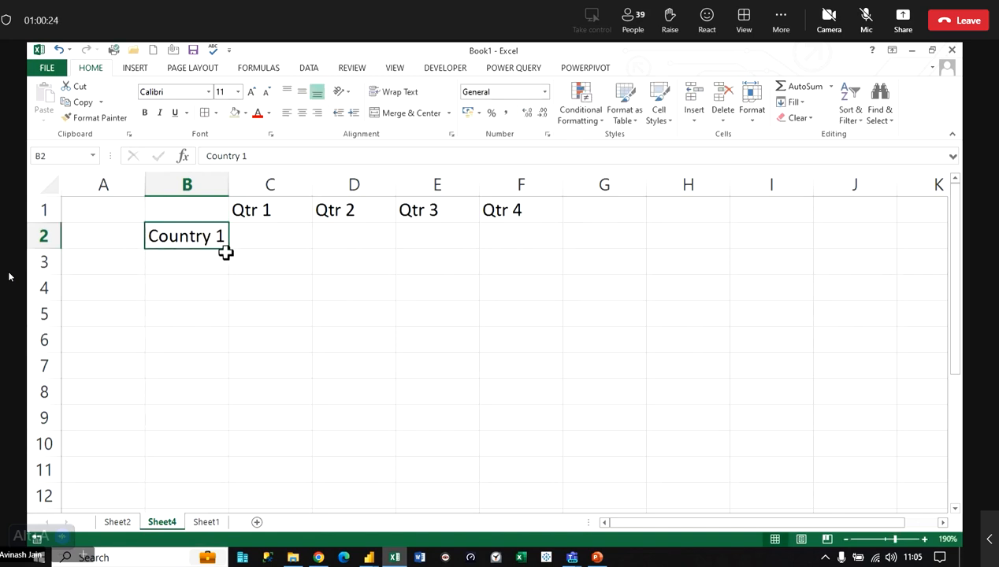
drag(232, 249, 243, 441)
scroll(290, 379, up, 2)
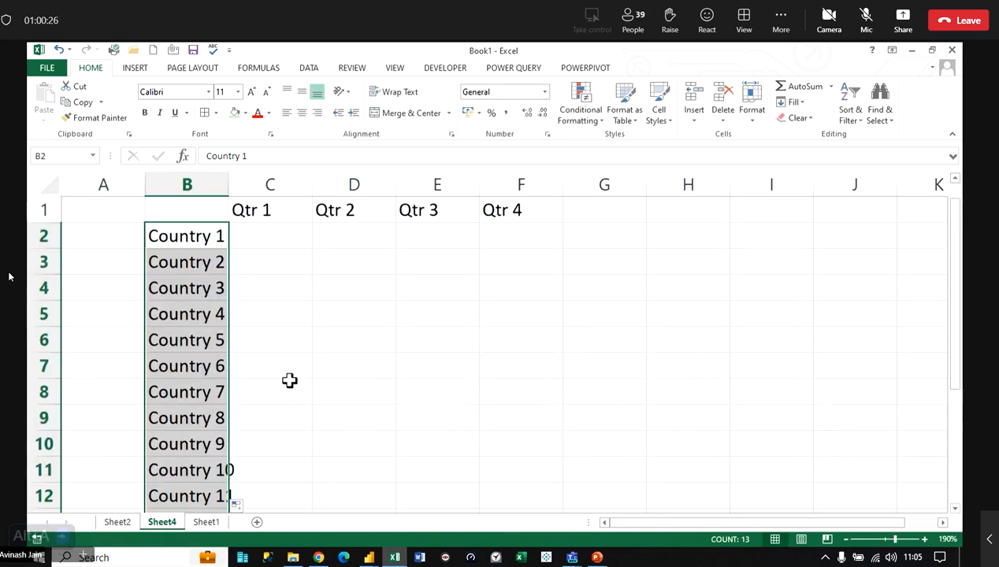
double_click(228, 183)
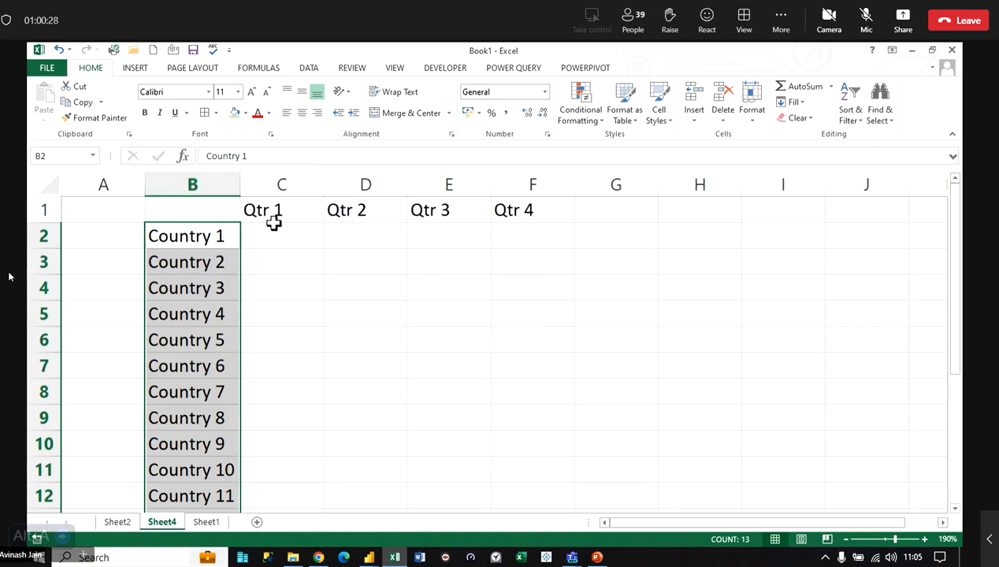
- Fill every country and quarter cell from C2 with the formula =RANDBETWEEN(111111,9999999)
drag(274, 230, 548, 266)
click(544, 249)
click(296, 234)
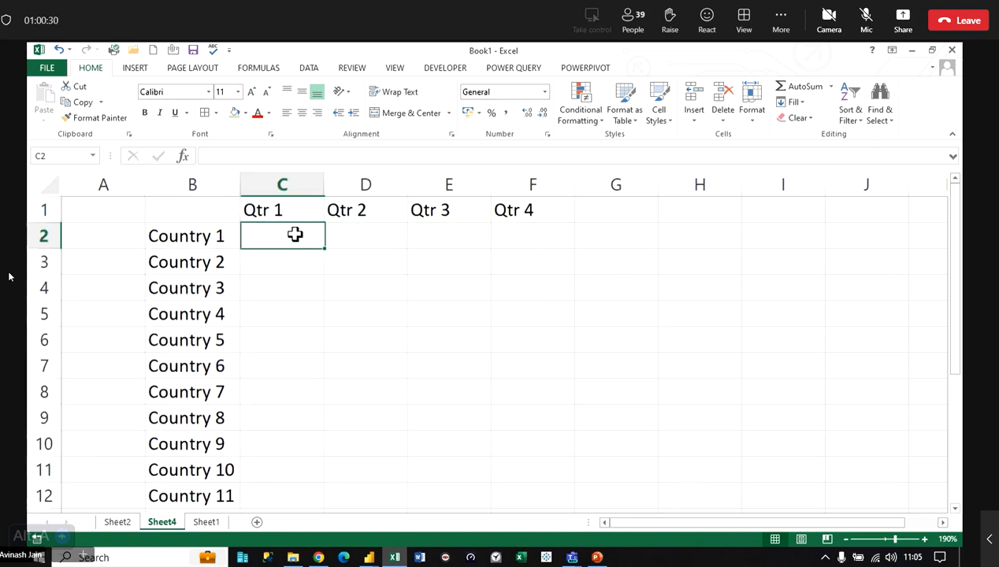
text(=rand)
key(Down)
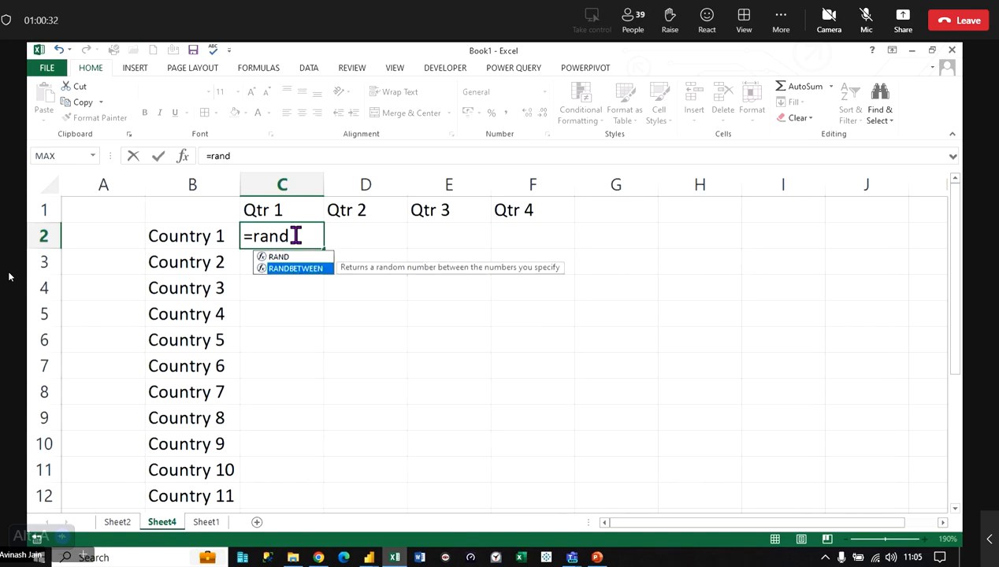
text(11)
key(BackSpace)
key(BackSpace)
key(BackSpace)
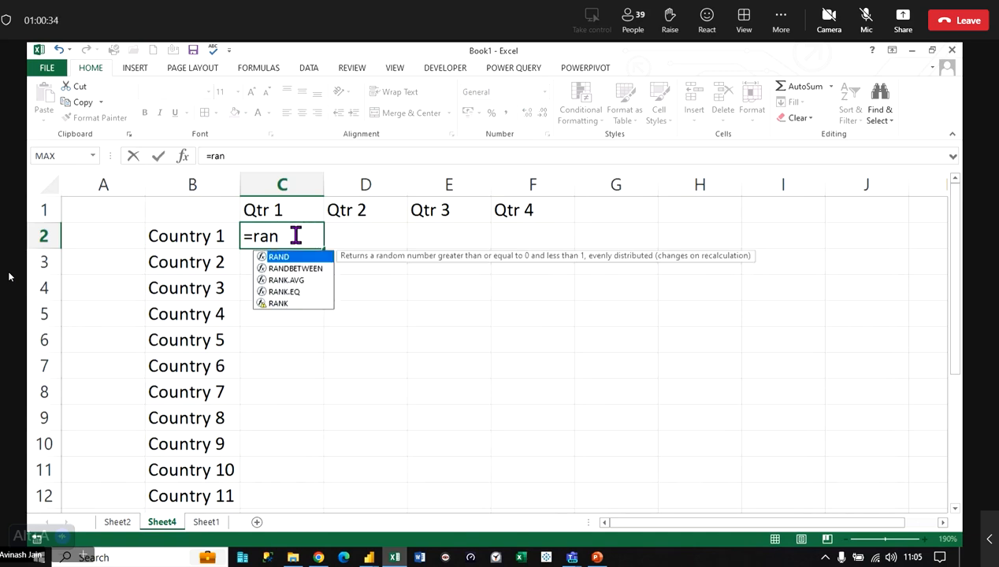
key(Down)
key(Tab)
text(111111)
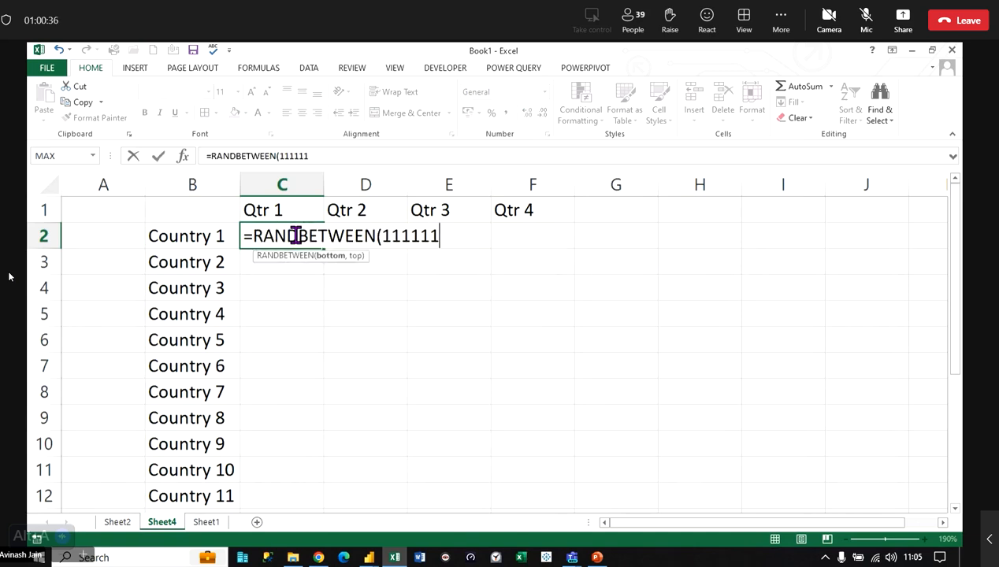
text(,9999999))
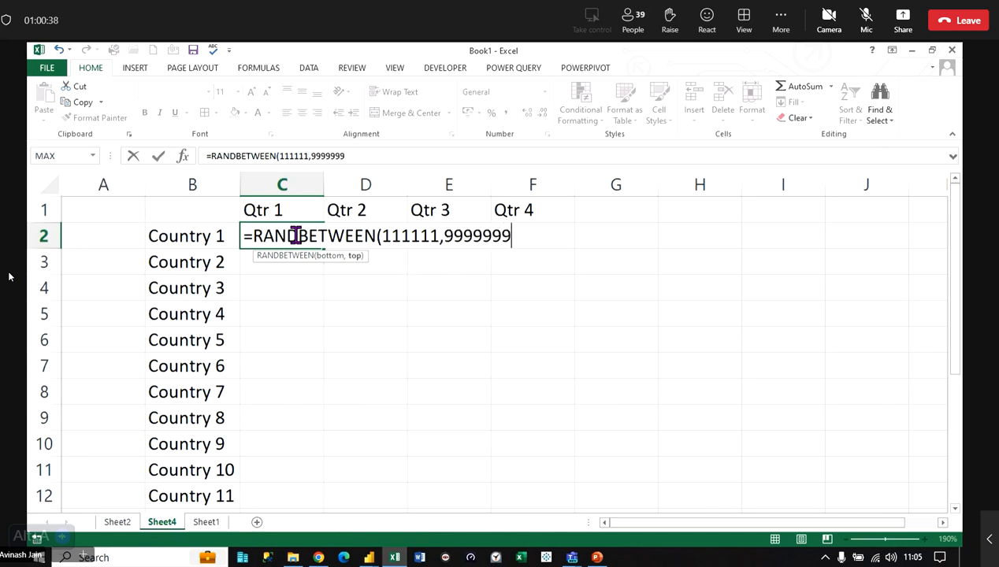
key(ctrl+Return)
drag(324, 249, 566, 244)
double_click(574, 249)
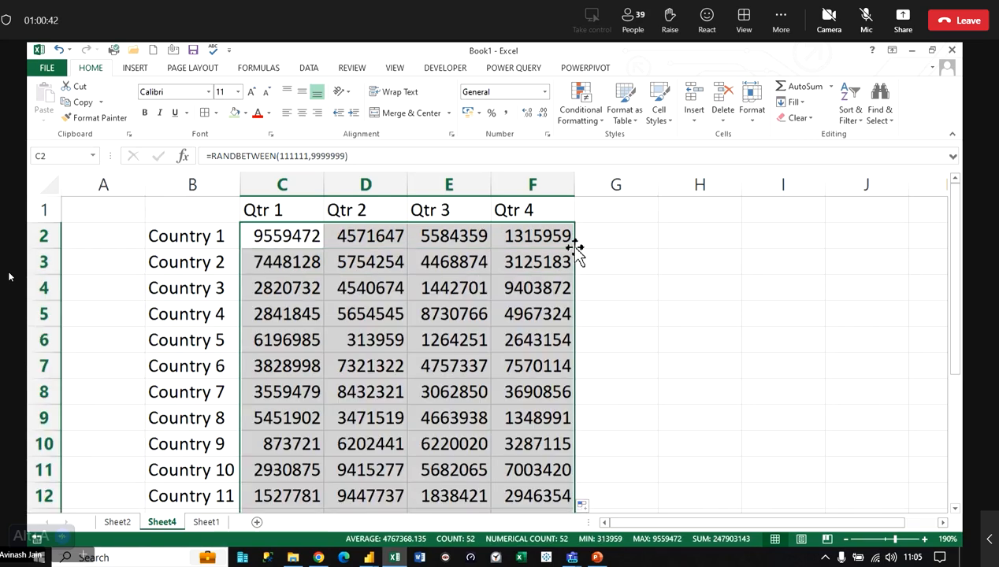
- Replace the random-number formulas under the quarters with their values and apply the Currency format
key(ctrl+c)
key(ctrl+alt+v)
key(v)
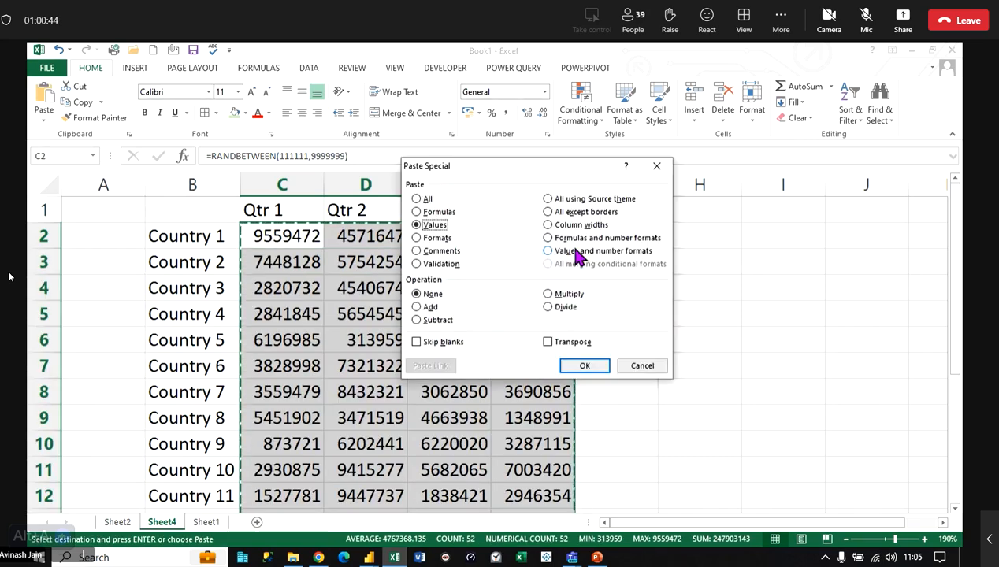
key(Return)
key(ctrl+shift+4)
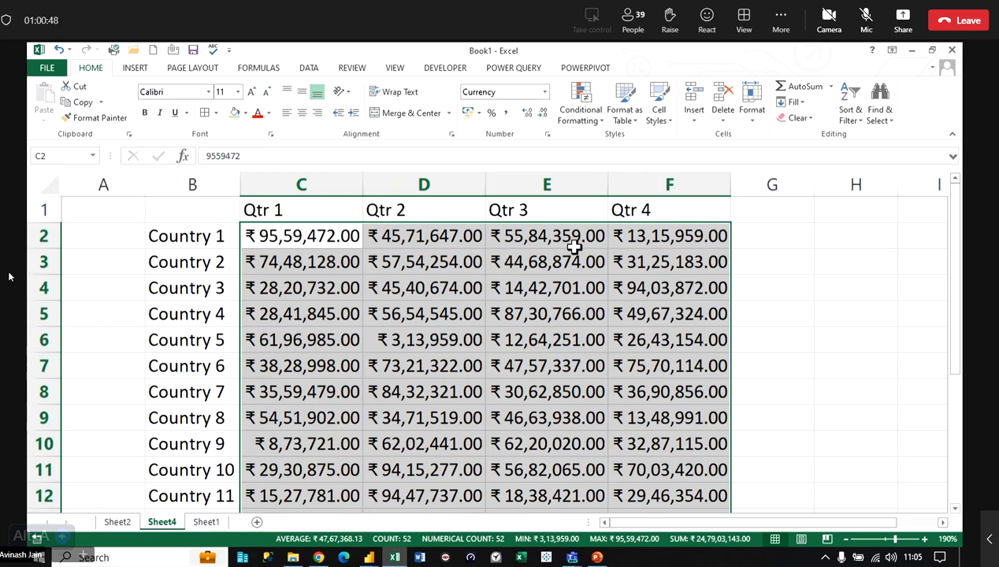
click(379, 314)
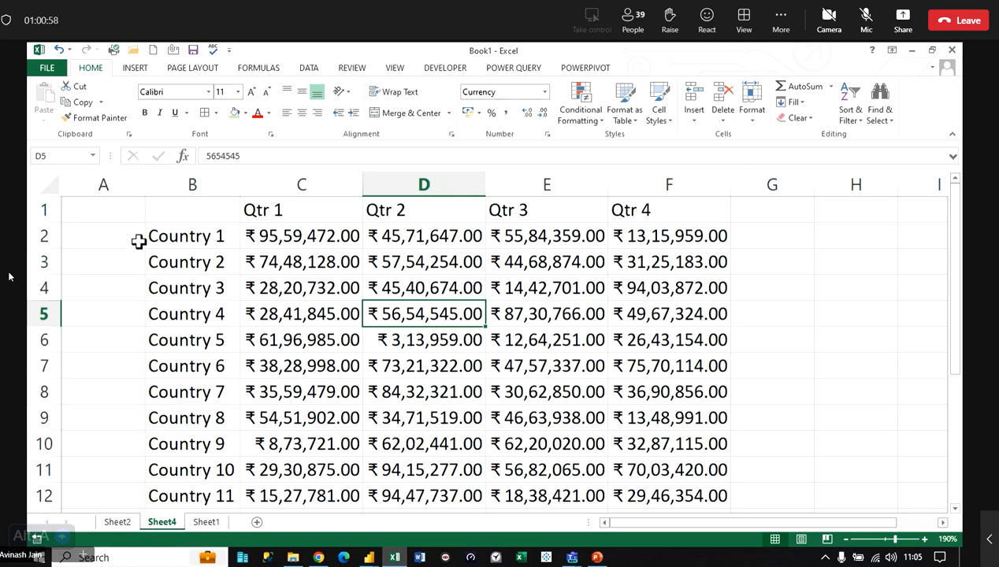
- Copy Country 1 to H2 and paste the headers Qtr 1 to Qtr 4 transposed at I2
click(201, 241)
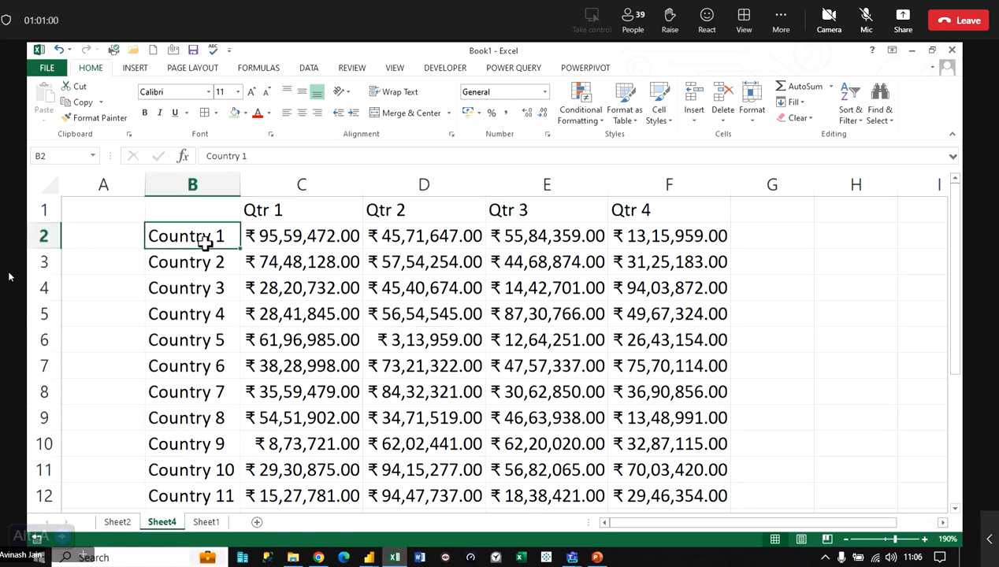
drag(205, 243, 843, 241)
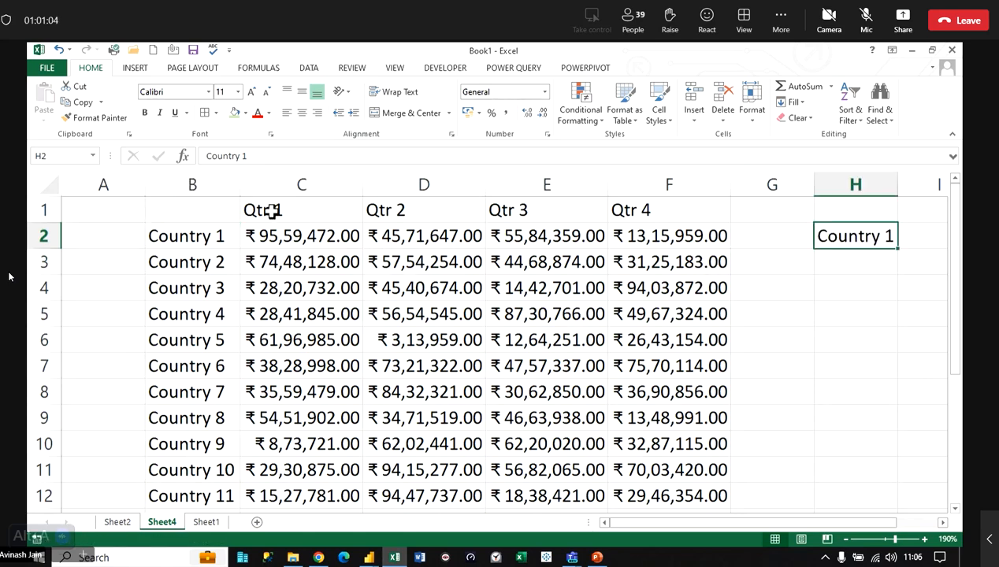
drag(272, 210, 662, 212)
key(ctrl+c)
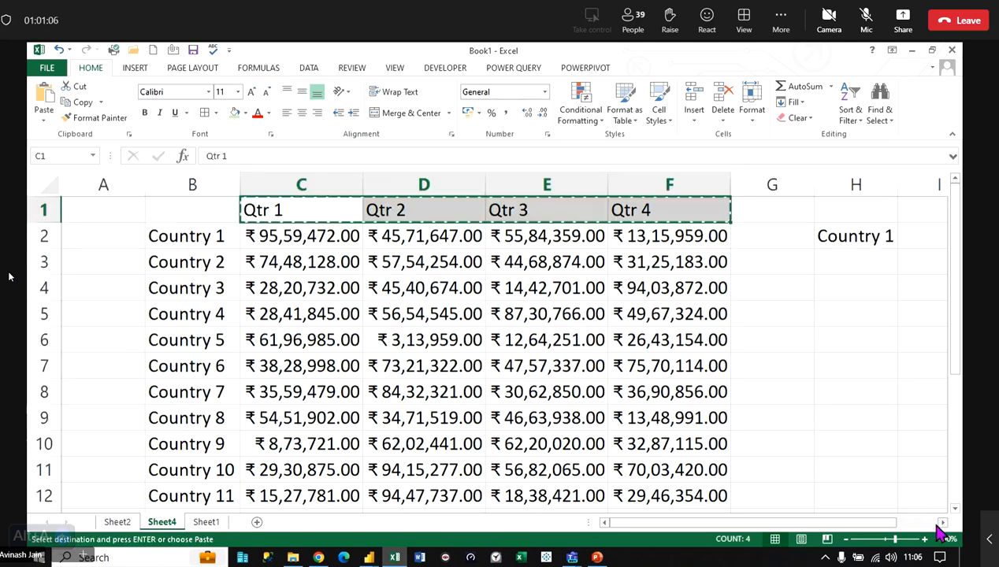
scroll(633, 233, right, 3)
right_click(635, 236)
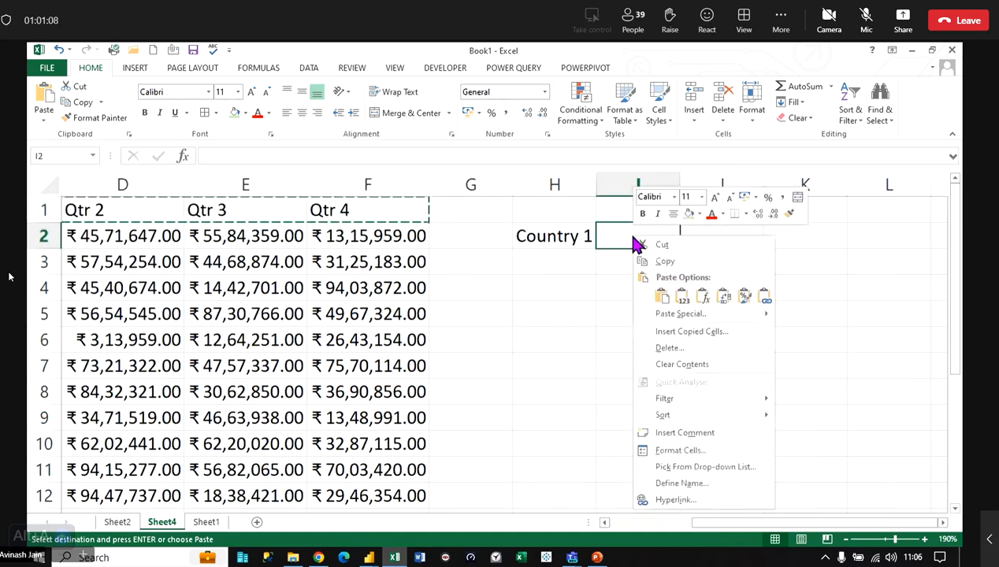
click(723, 297)
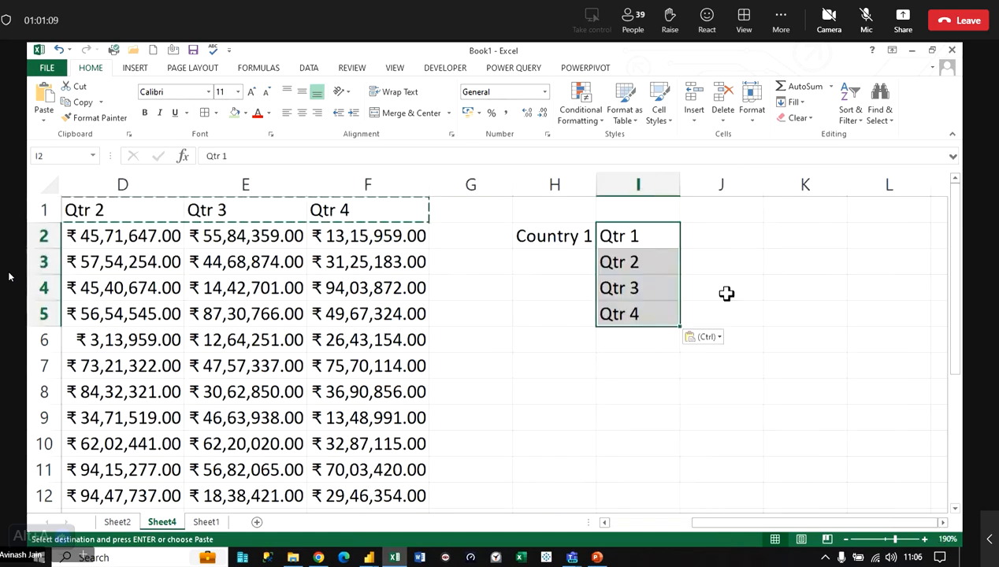
- Copy the Country 1 label from H2 into H6
click(565, 333)
click(556, 236)
key(ctrl+c)
click(560, 344)
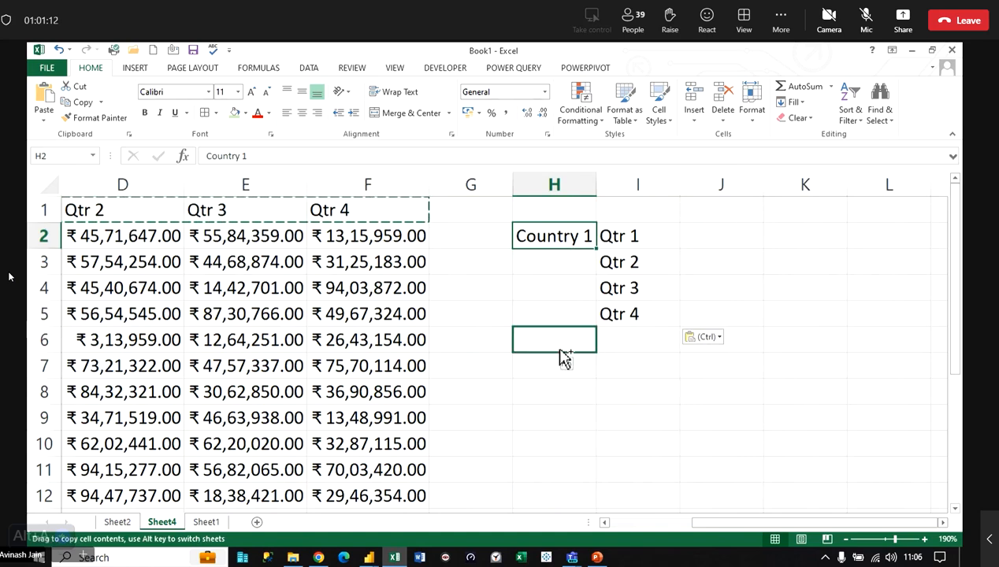
key(Return)
- Try to place the quarter labels from I2:I5 in I6:I9 and undo that move
drag(635, 234, 645, 426)
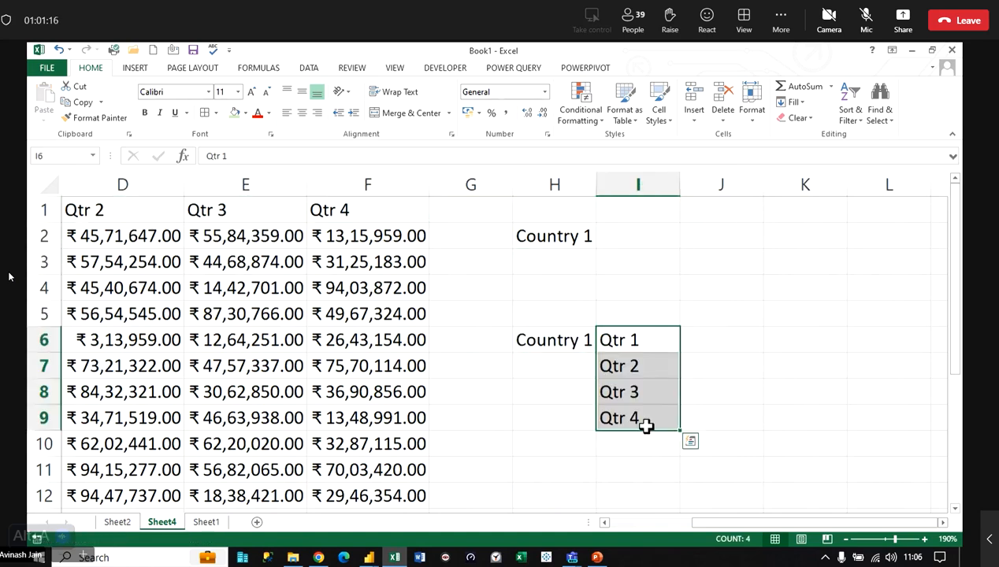
key(ctrl+z)
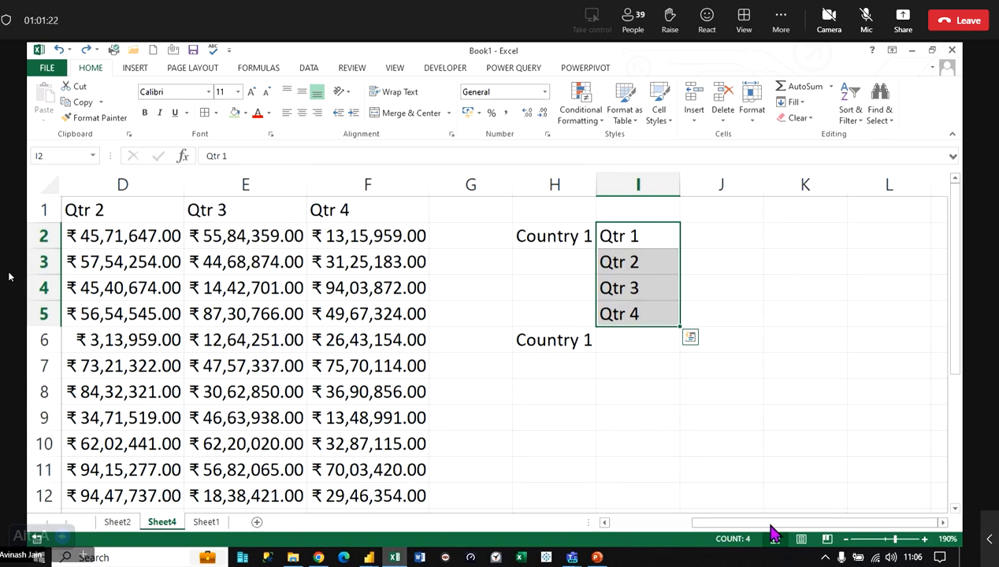
drag(768, 531, 686, 531)
click(182, 246)
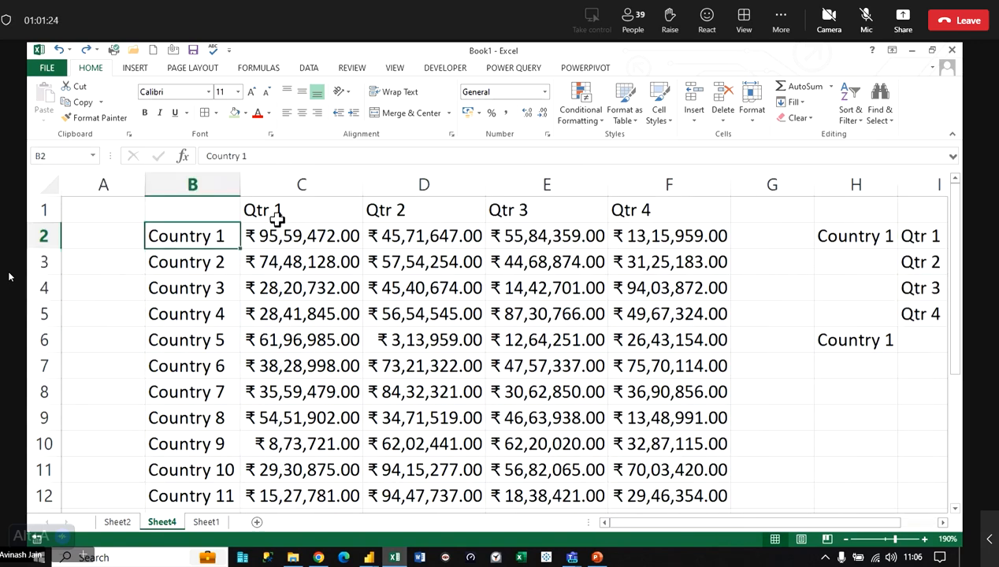
- Examine Country 1's quarterly amounts in C2:F2 together with the country and quarter labels around them
drag(298, 235, 715, 235)
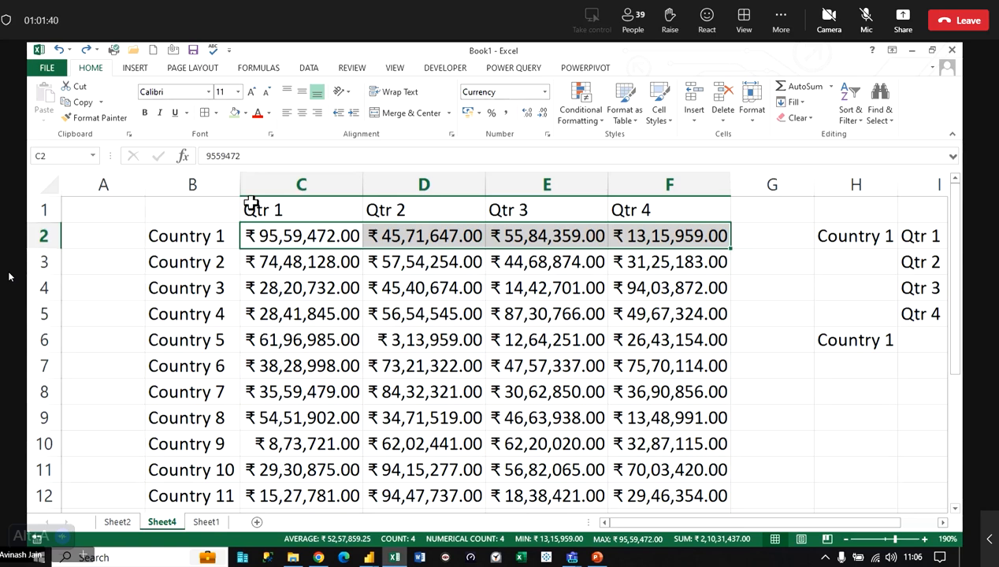
click(174, 234)
click(270, 209)
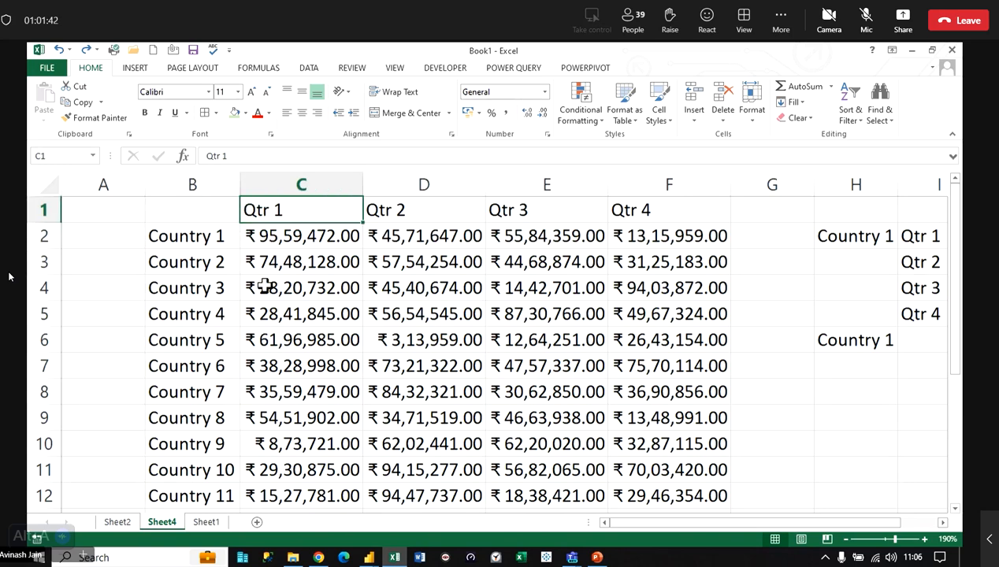
click(197, 261)
click(201, 293)
click(203, 338)
drag(278, 236, 698, 229)
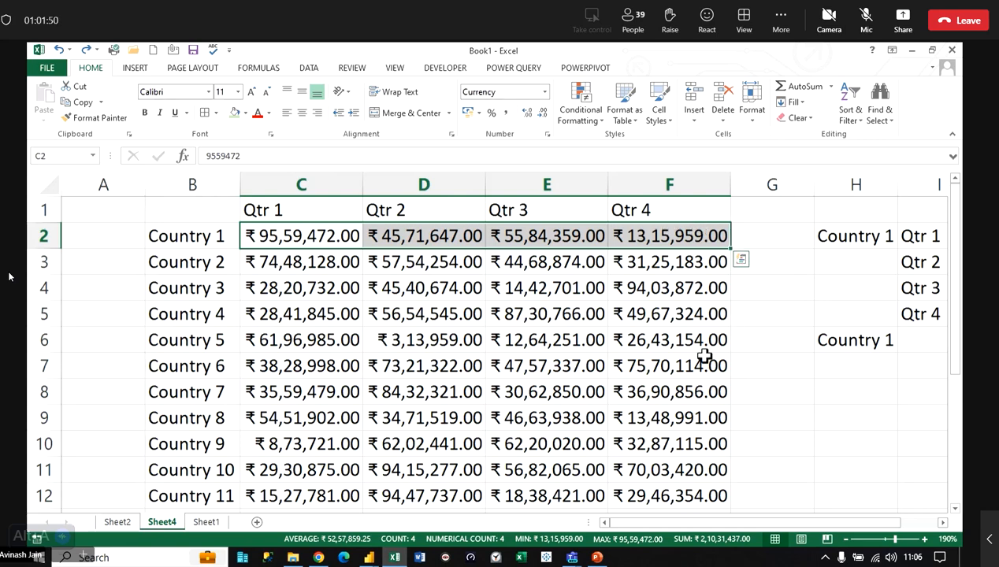
- Switch to the Power Query Editor and remove the Unpivoted Other Columns step from the 2020 query
key(alt+Tab)
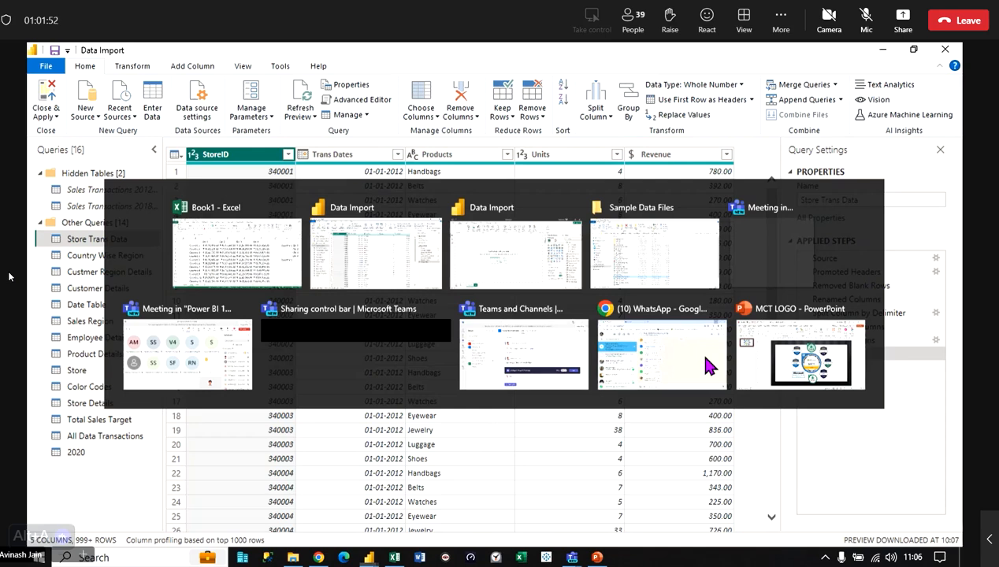
click(72, 453)
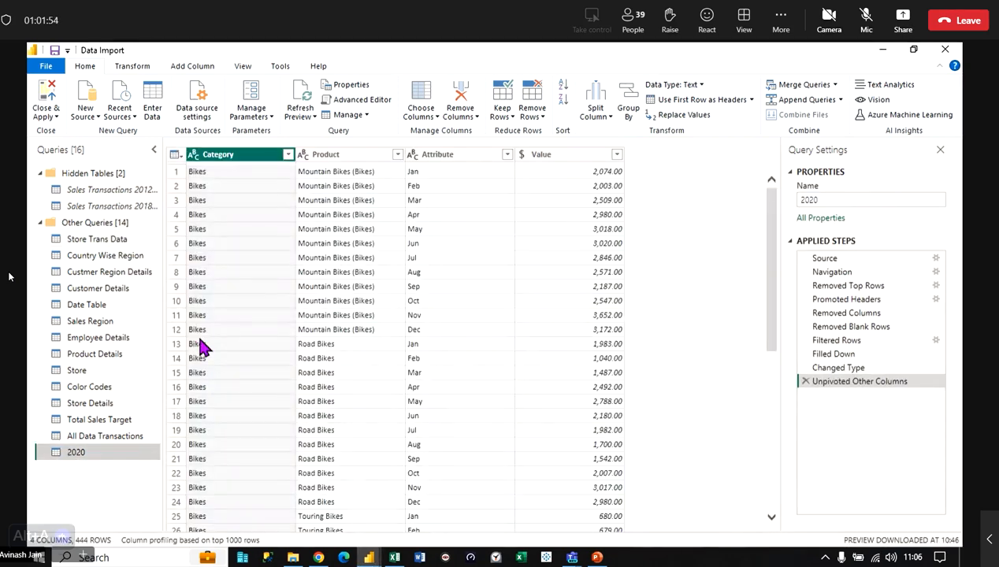
click(805, 381)
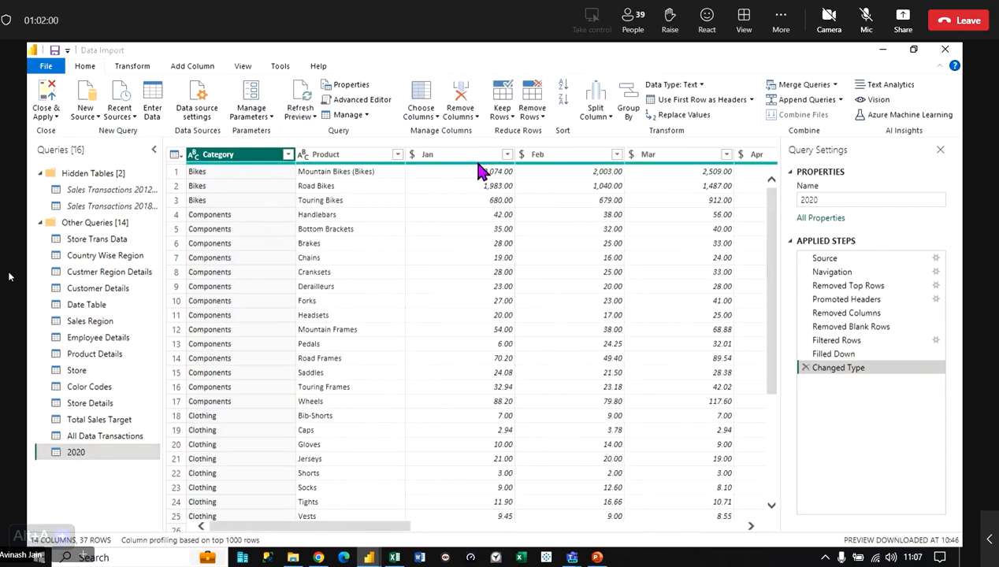
- Unpivot the month columns Jan through Dec of the 2020 query with Unpivot Columns
mouse_move(479, 164)
click(457, 158)
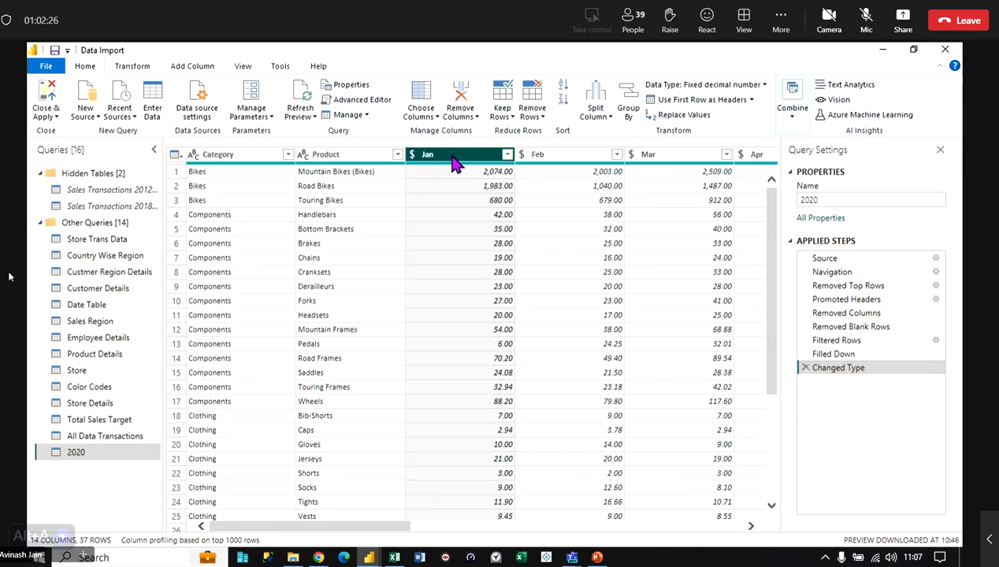
key(shift+Right)
key(shift+Right)
key(shift+Right)
key(shift+Right)
key(shift+Right)
key(shift+Right)
key(shift+Right)
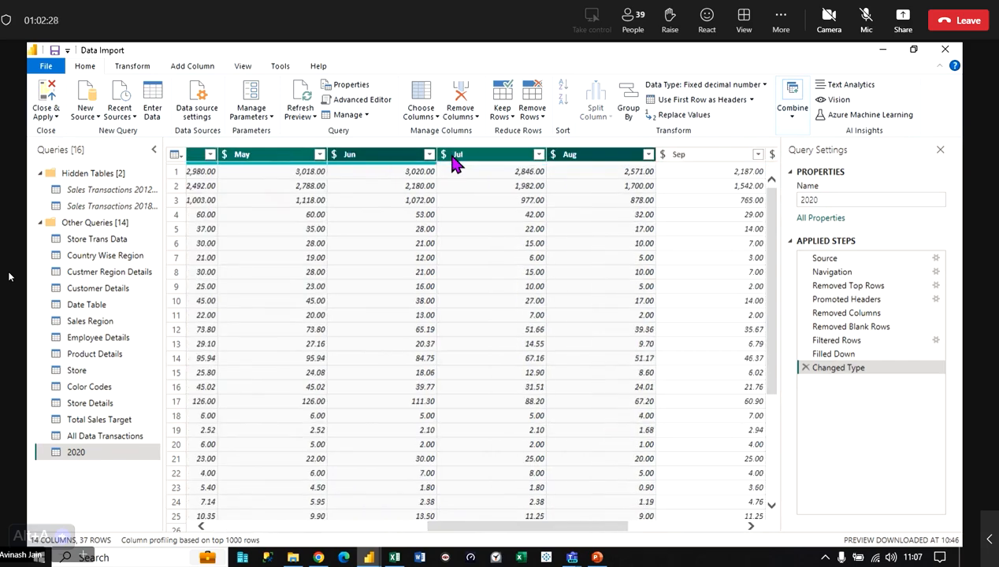
key(shift+Right)
key(shift+Right)
key(shift+Right)
key(shift+Right)
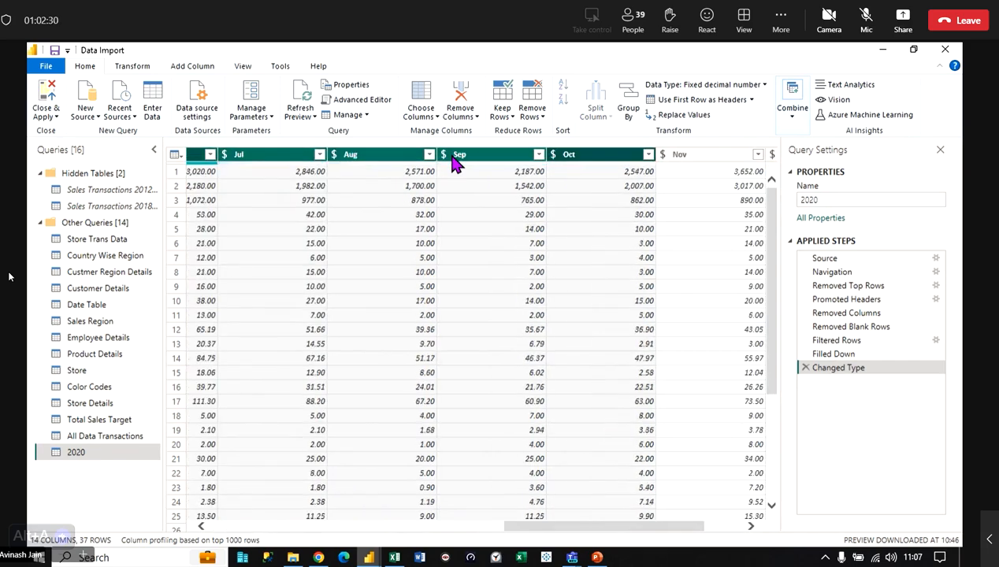
right_click(290, 162)
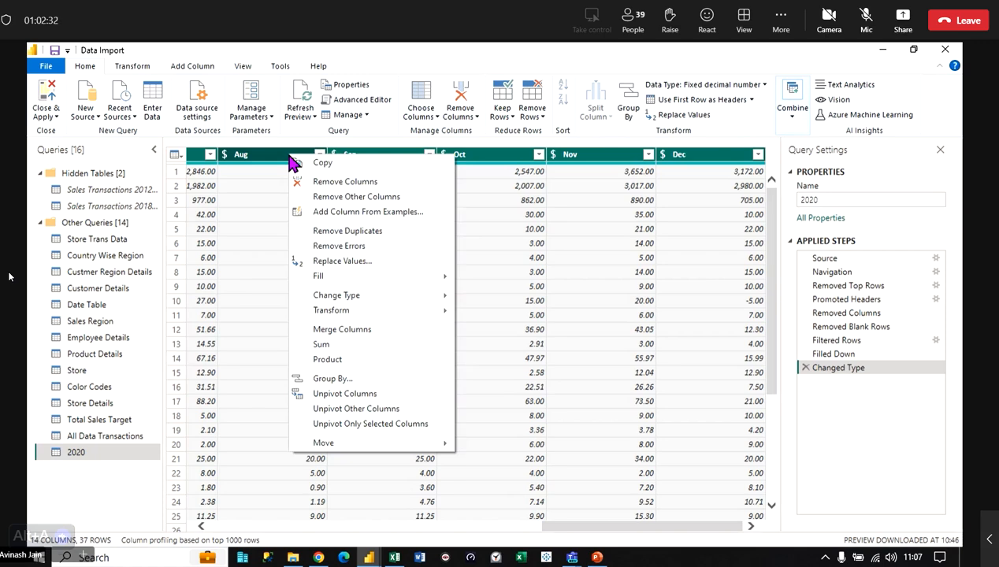
mouse_move(401, 312)
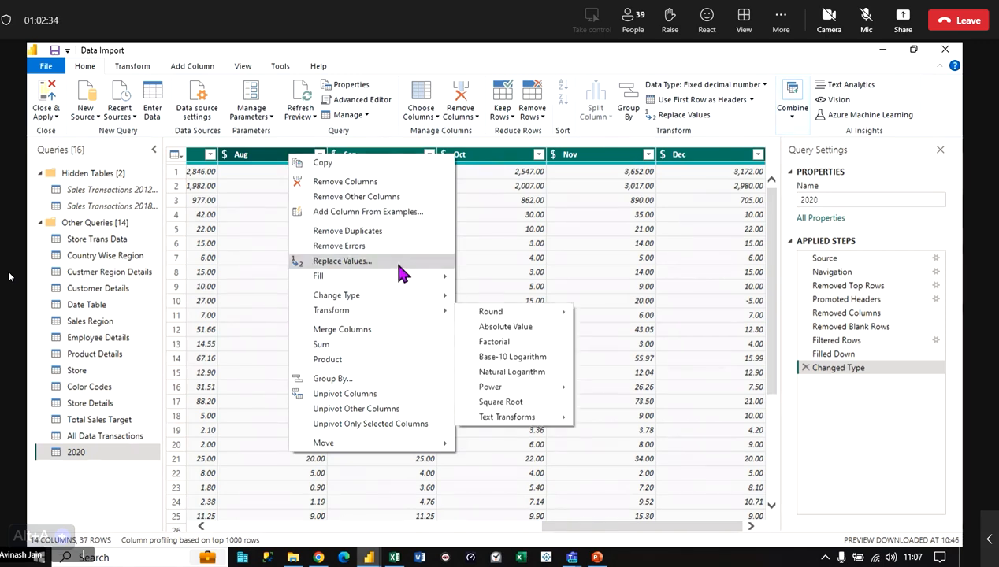
click(383, 397)
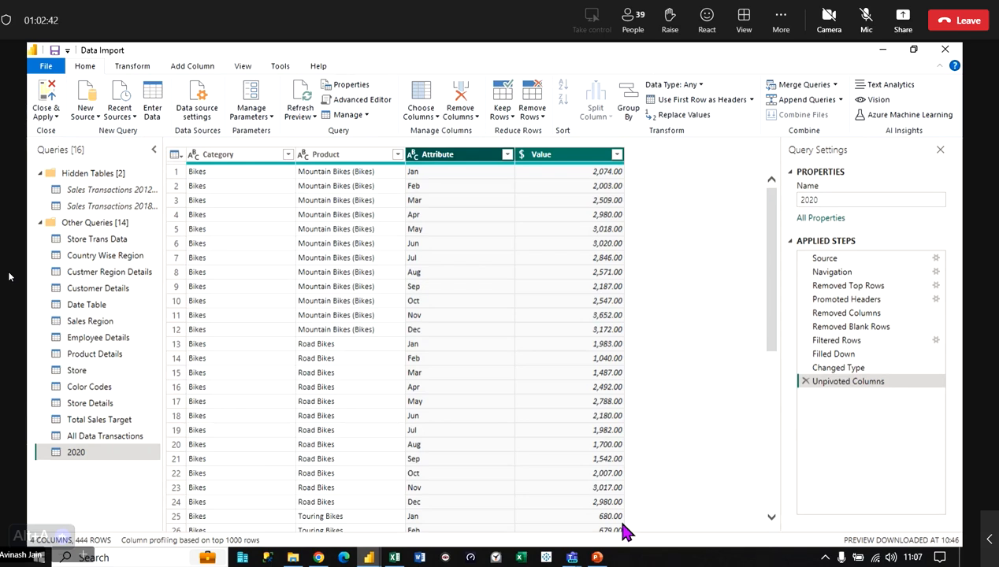
- Rename the Attribute column as Months and the Value column as Total Sales
double_click(473, 156)
text(Mo)
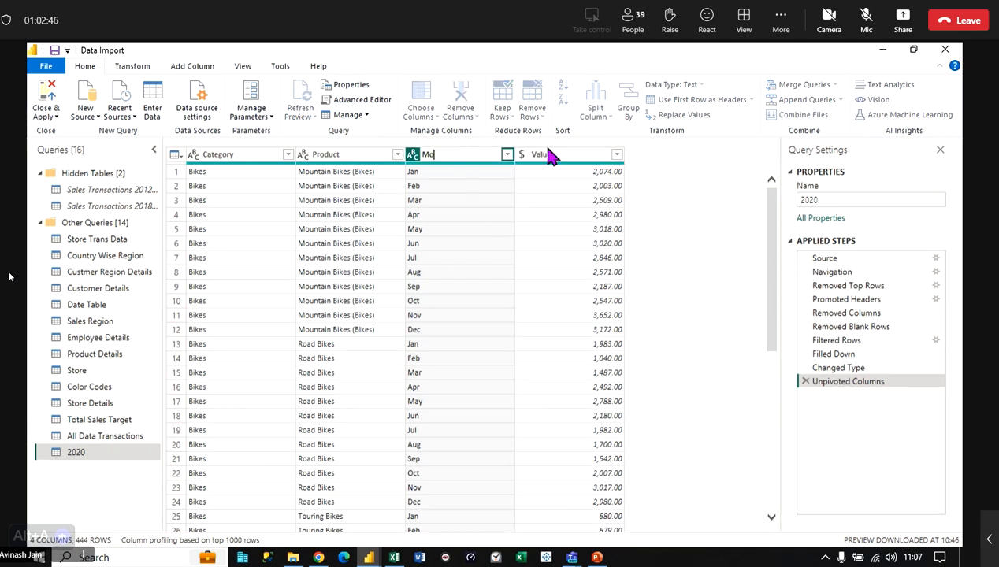
text(nths)
key(Return)
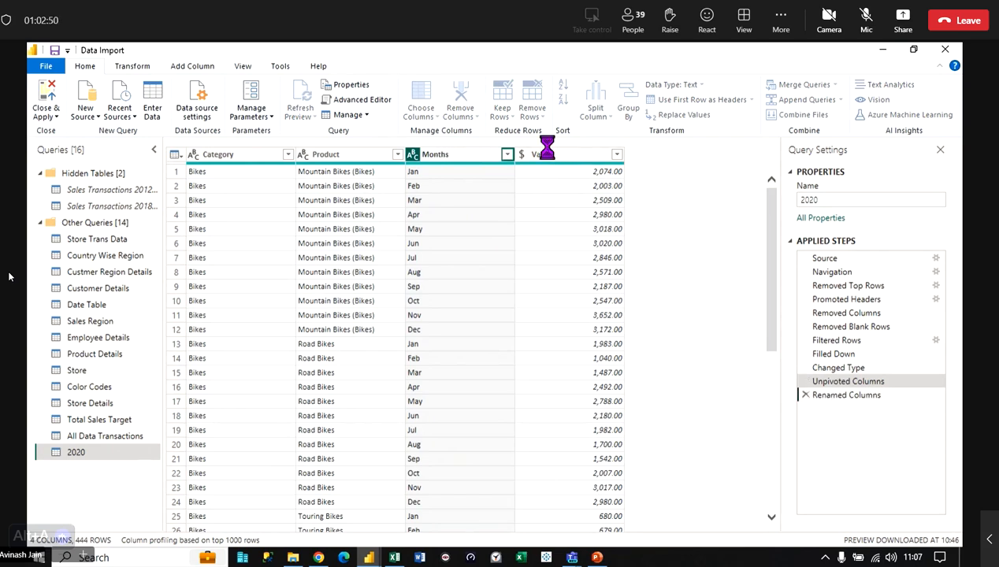
double_click(561, 155)
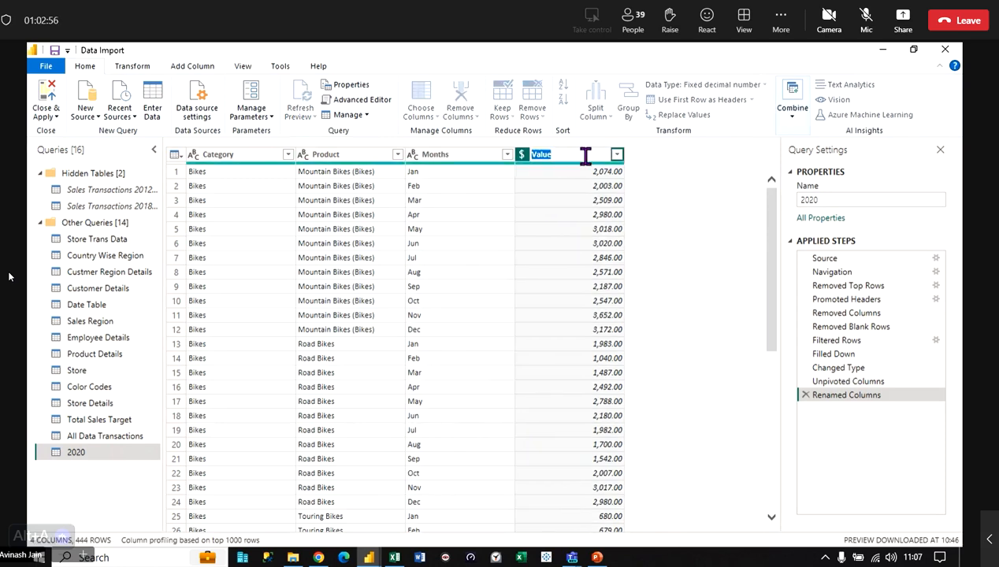
text(Total Sales)
key(Return)
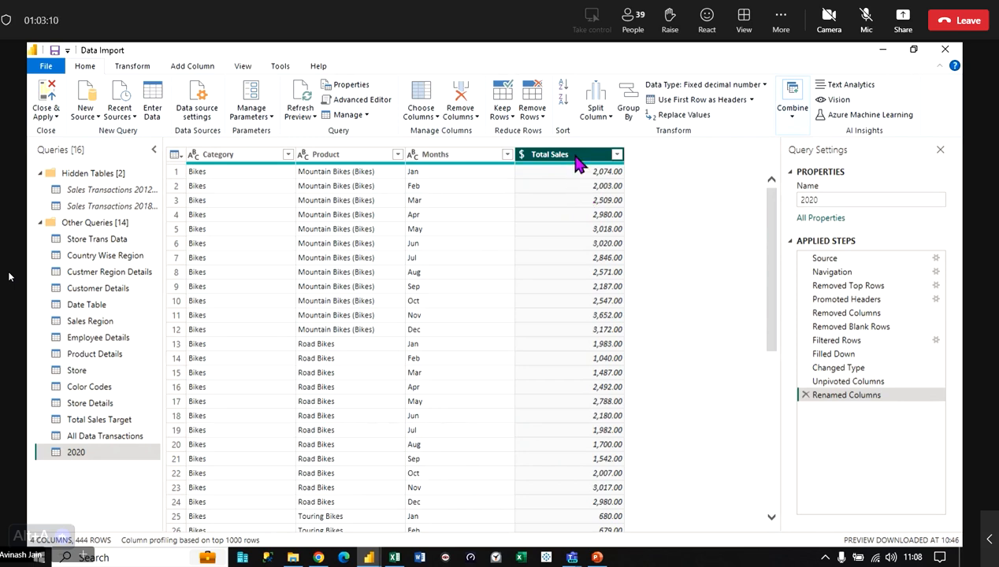
- Multiply every value in the Total Sales column by 100000
click(128, 64)
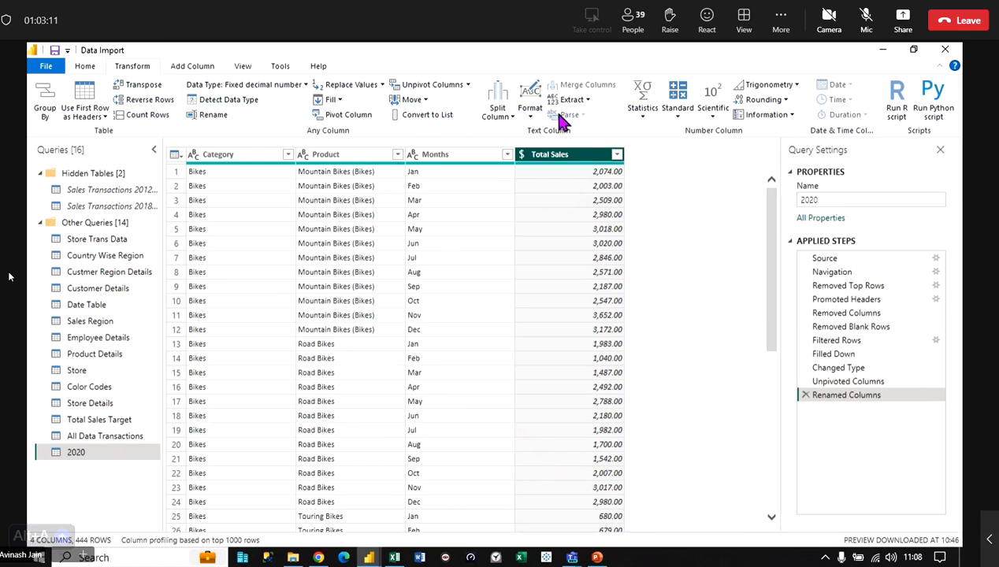
click(679, 118)
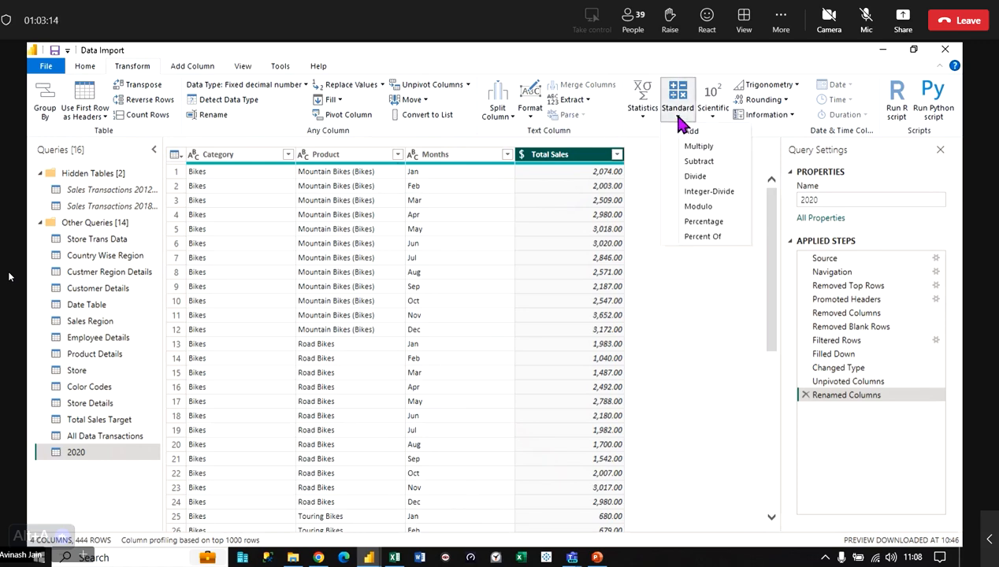
click(701, 151)
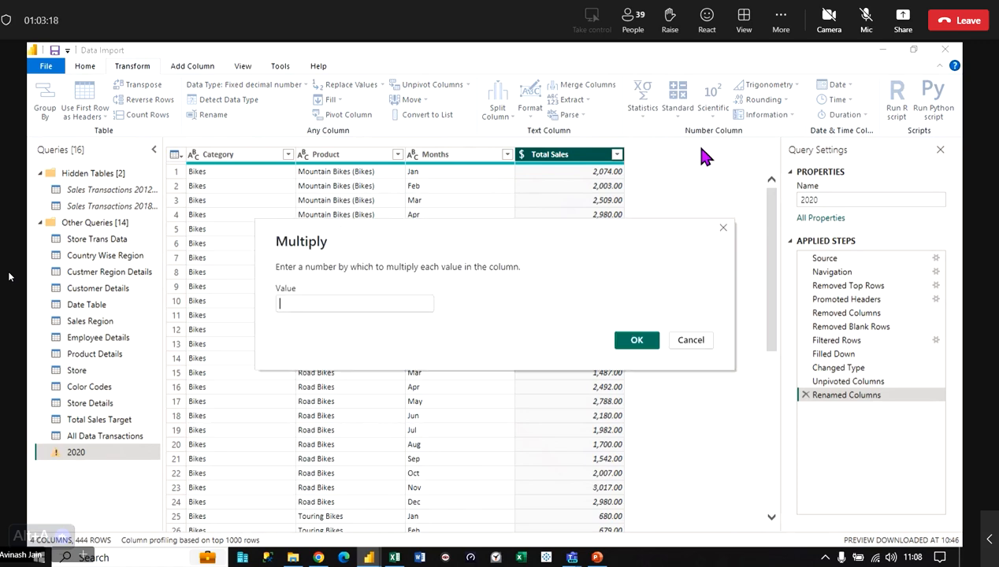
click(349, 295)
text(100000)
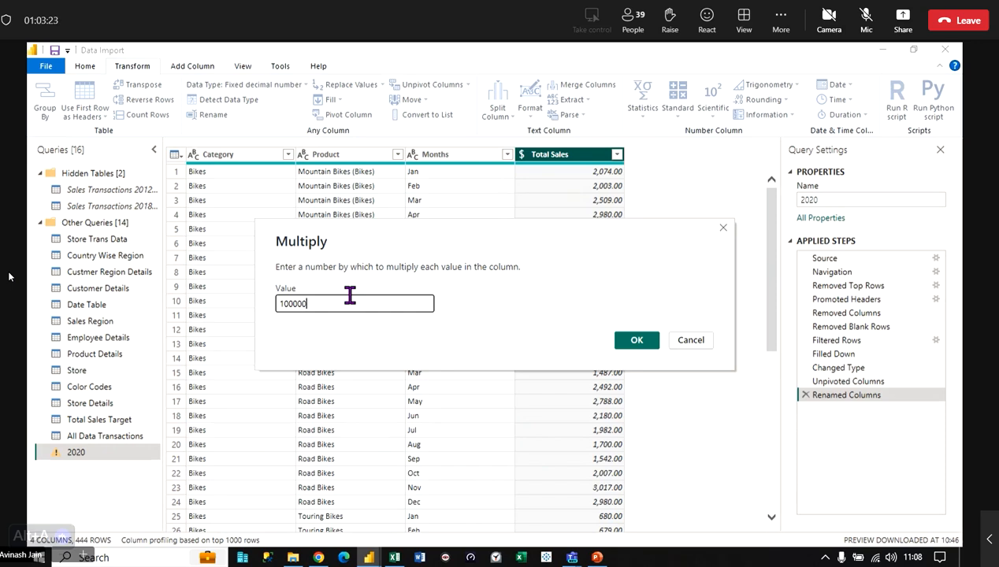
key(Return)
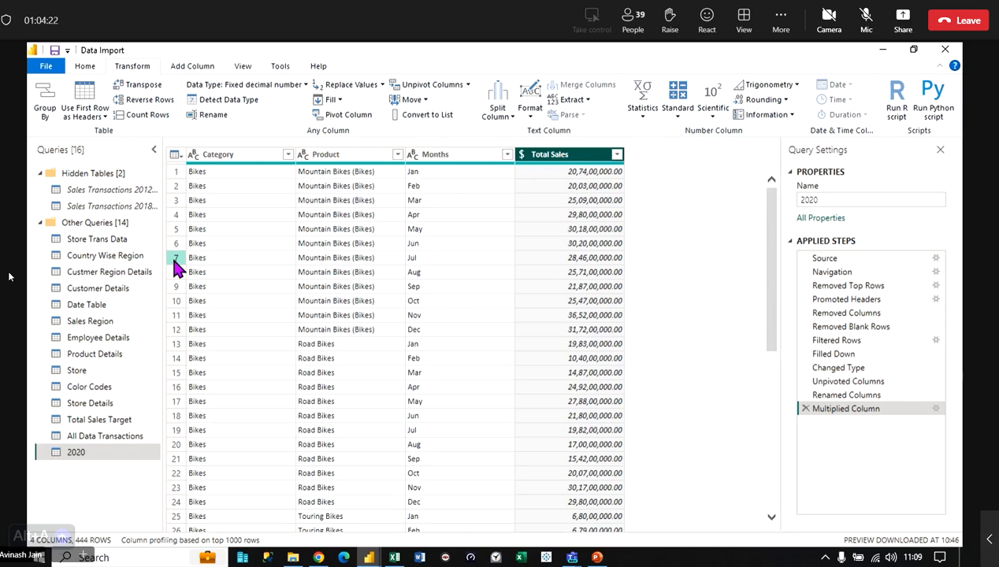
- Switch to the Book1 workbook in Excel, delete Sheet2 with its PivotTable, and go to Sheet1
key(alt+Tab)
click(117, 523)
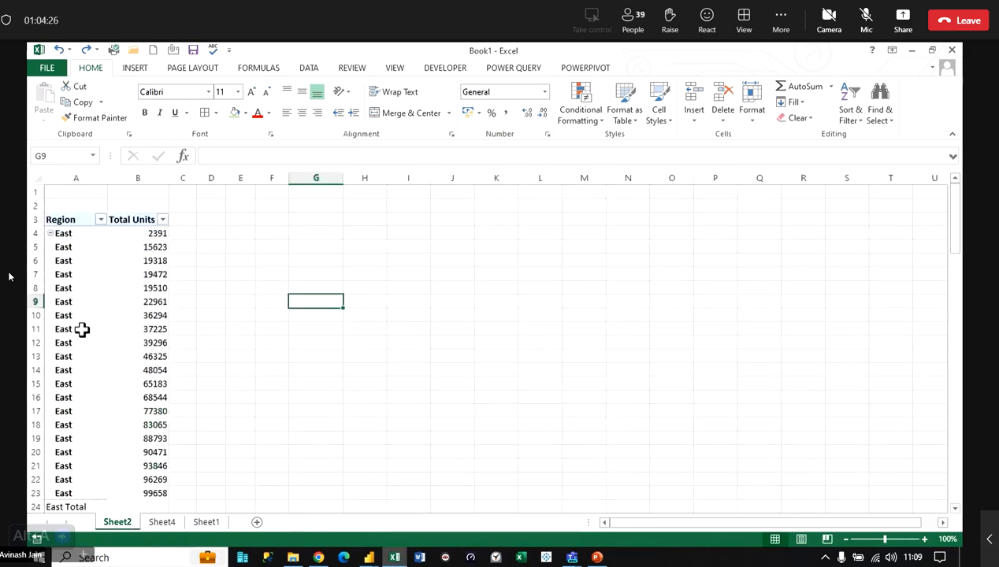
right_click(99, 524)
click(147, 375)
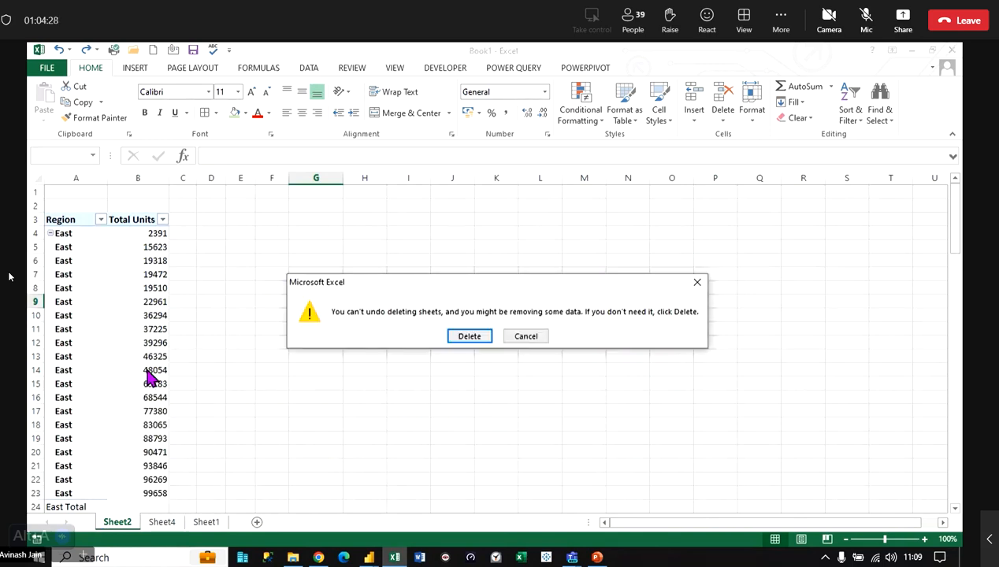
click(469, 336)
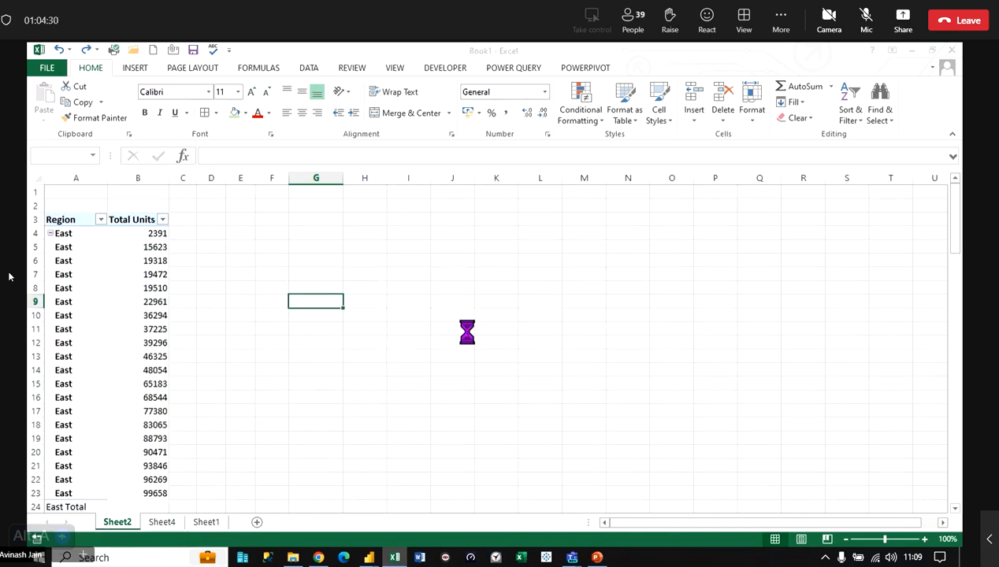
click(161, 521)
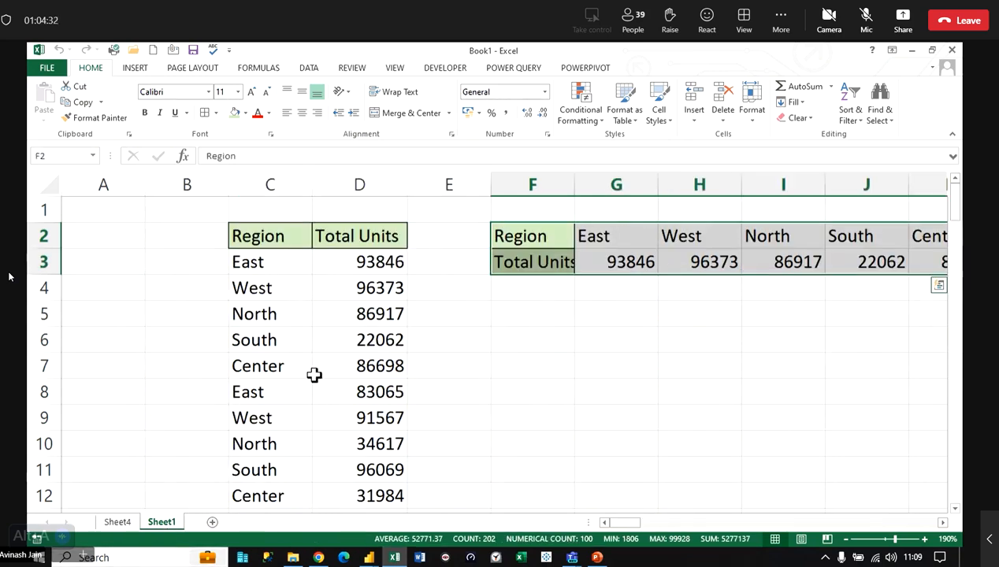
click(325, 364)
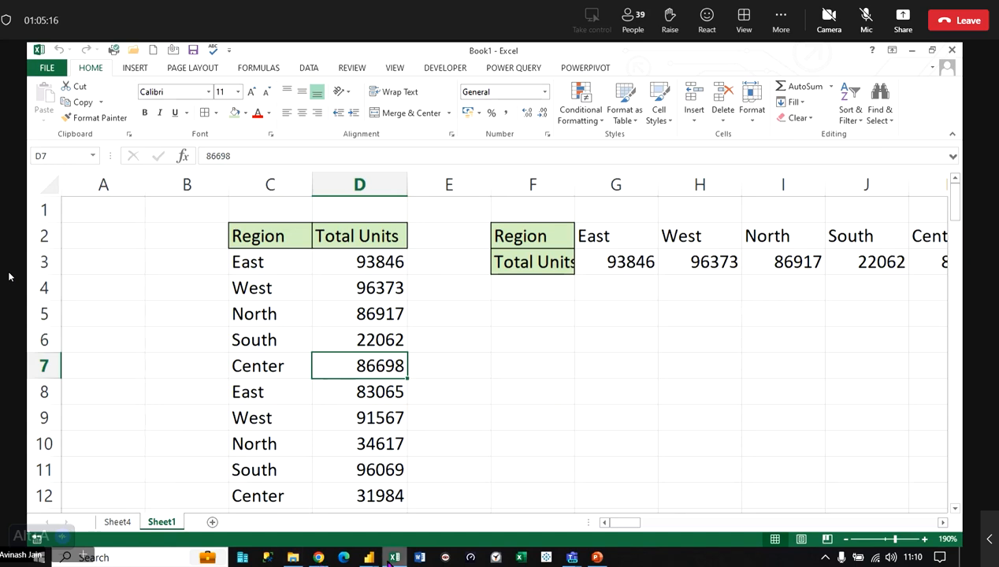
- Open the Sales Reports For Years 2020 workbook, check the figures note below the title on sheet 2020, and close the workbook
click(47, 68)
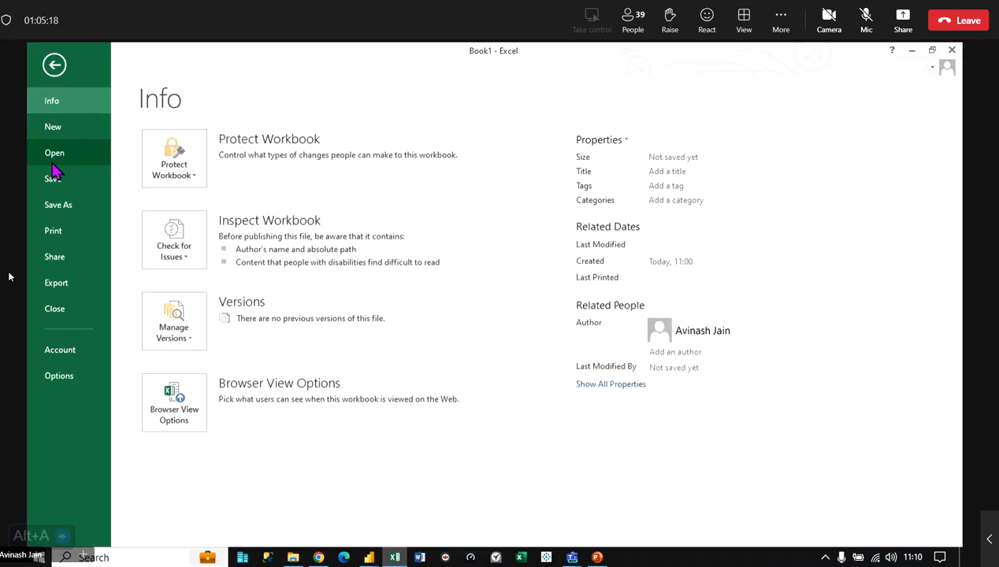
key(ctrl+o)
click(535, 167)
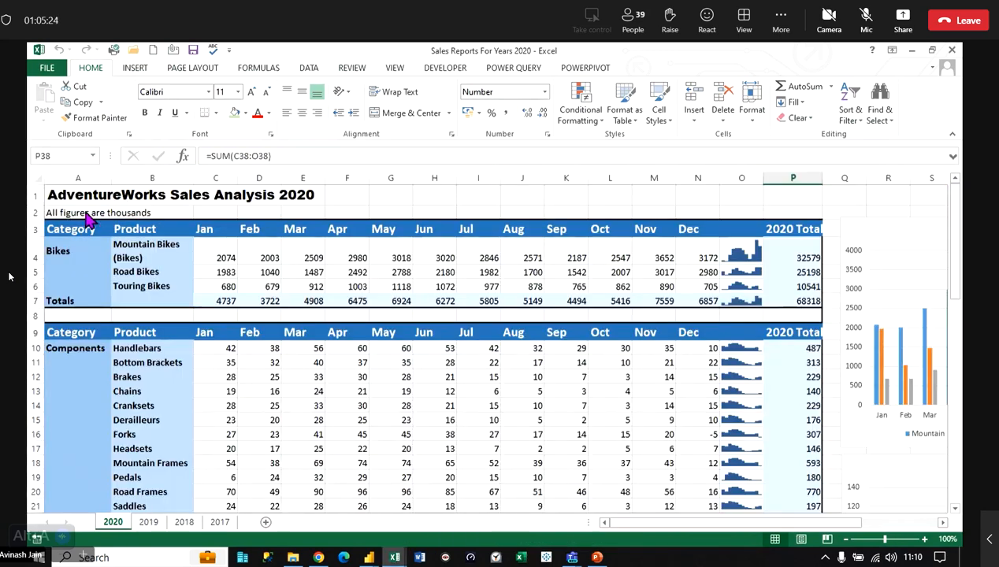
click(76, 211)
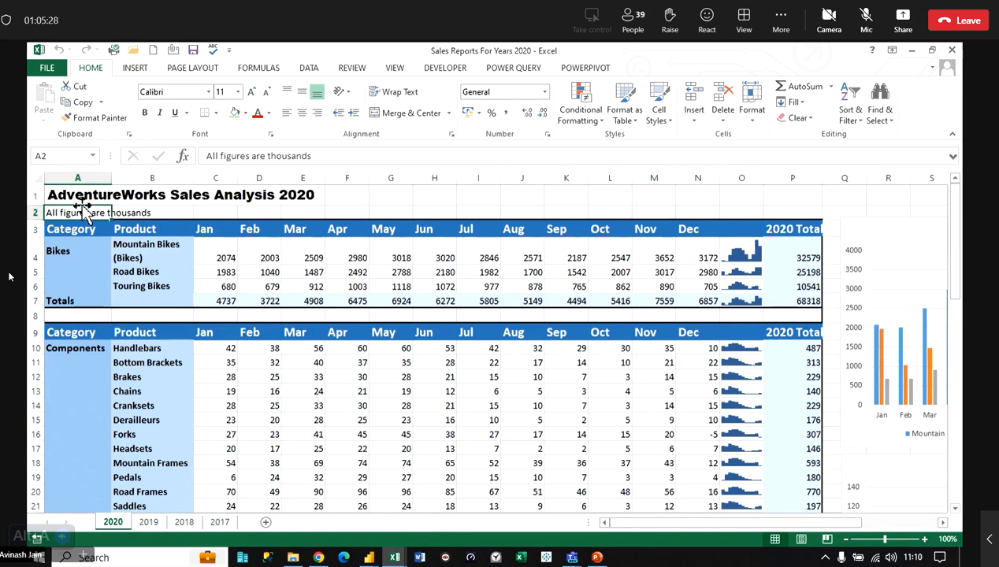
click(126, 212)
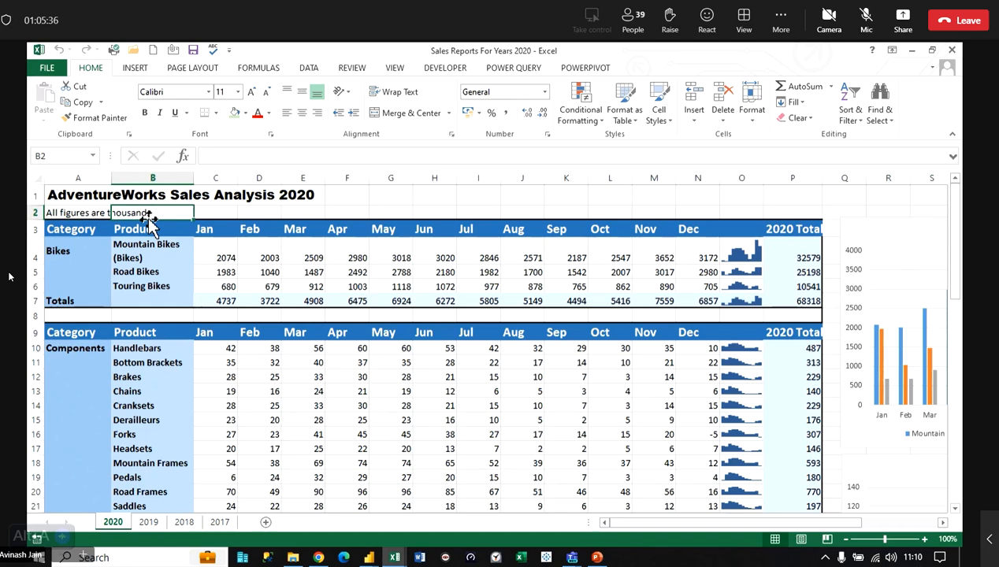
click(951, 51)
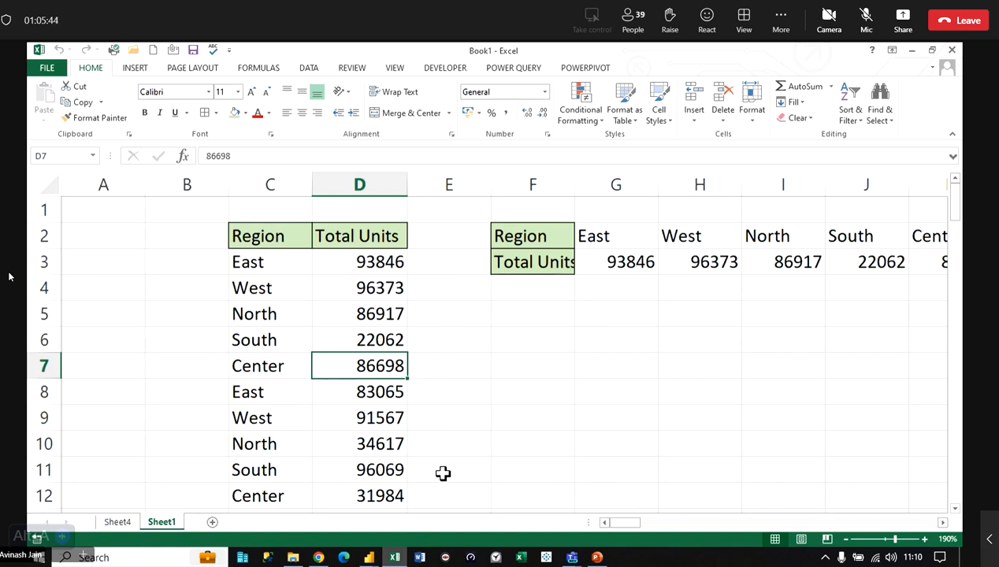
- Create a PivotTable on a new worksheet from the Region and Total Units data in Sheet1 C2:D102, with Region as rows
click(290, 280)
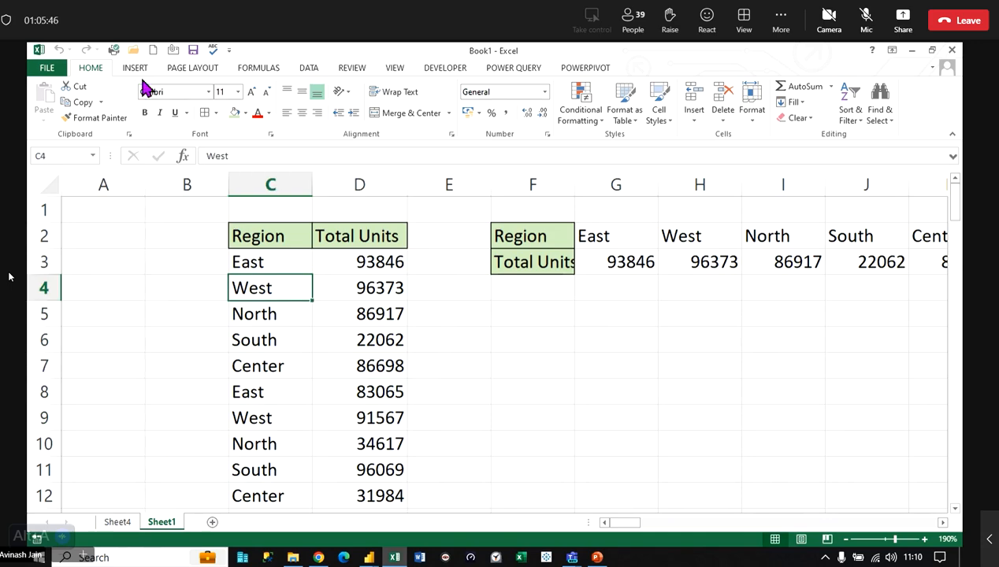
click(139, 69)
click(51, 106)
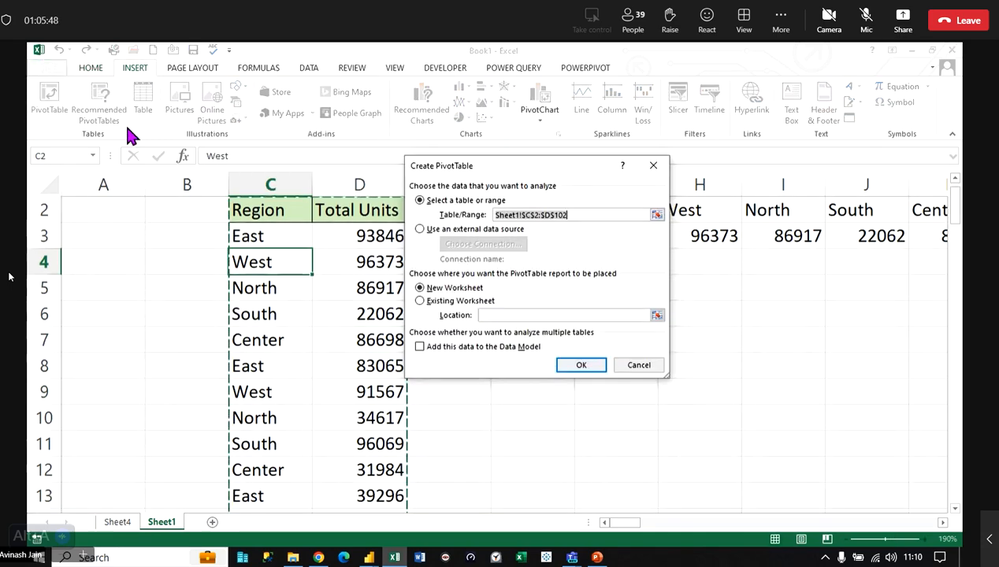
click(598, 365)
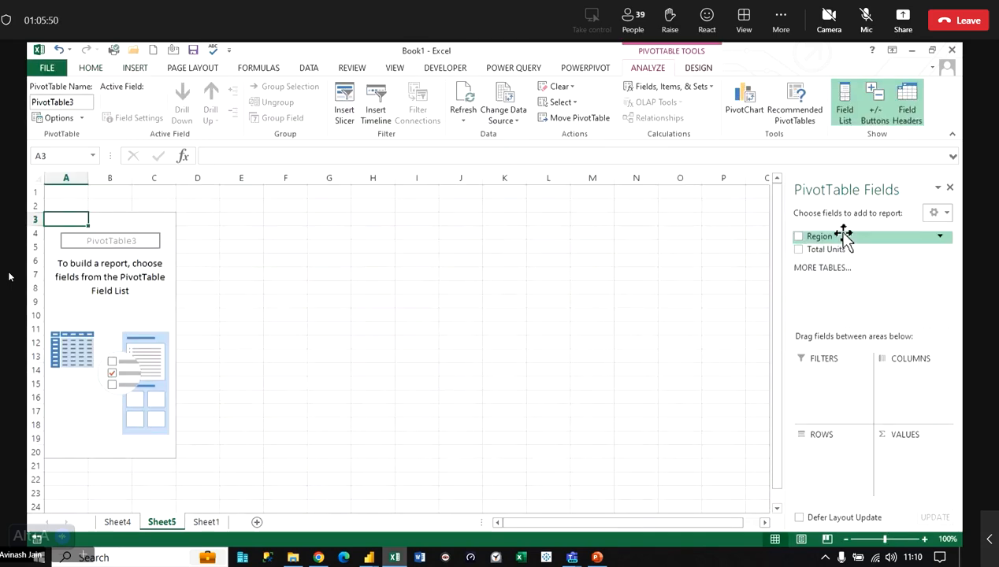
drag(844, 236, 830, 463)
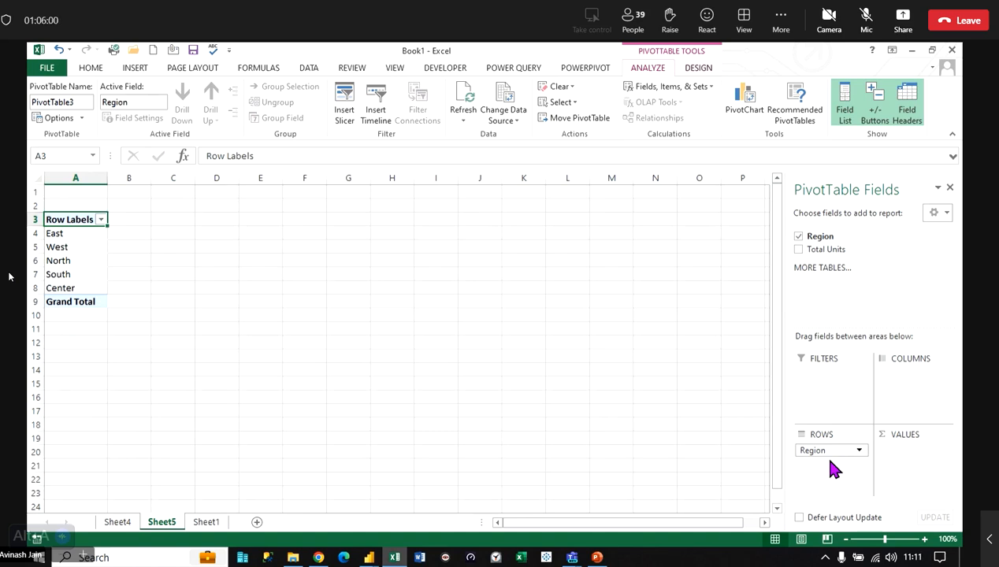
- Add Total Units to the PivotTable's values, then close the Book1 workbook and return to the Power Query Editor
drag(824, 251, 916, 449)
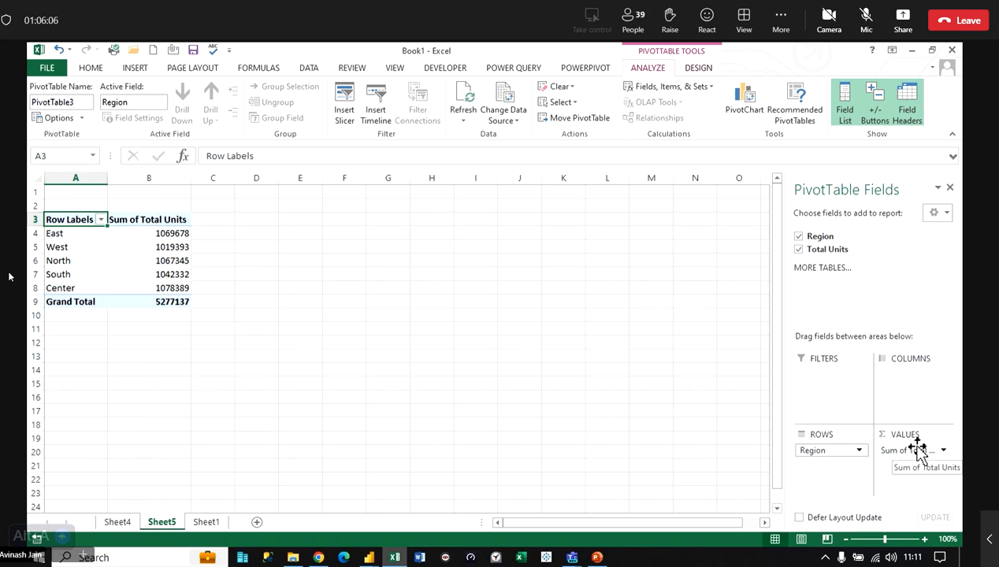
click(952, 49)
click(494, 316)
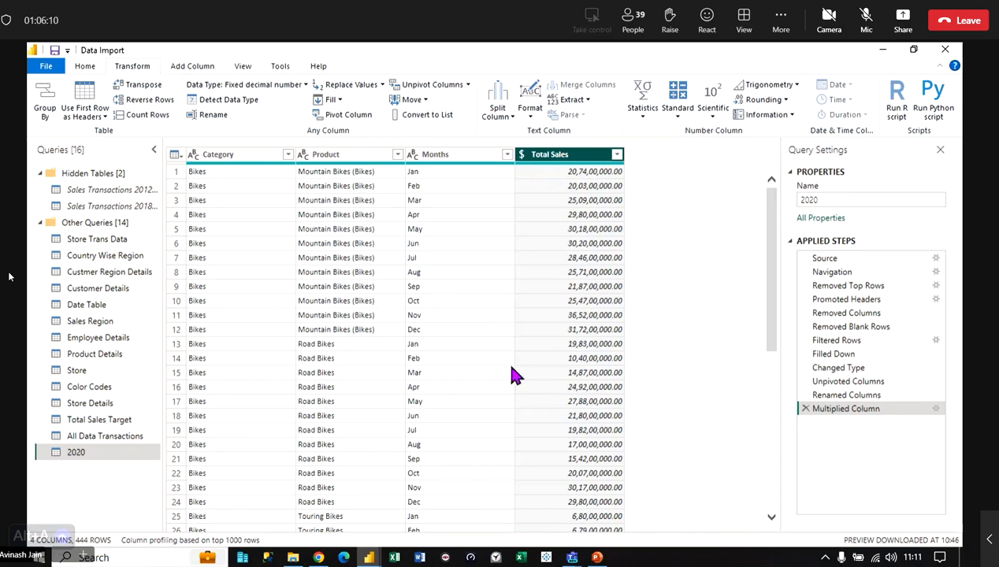
- Edit the Multiplied Column step so the Total Sales values are multiplied by 1000
click(242, 157)
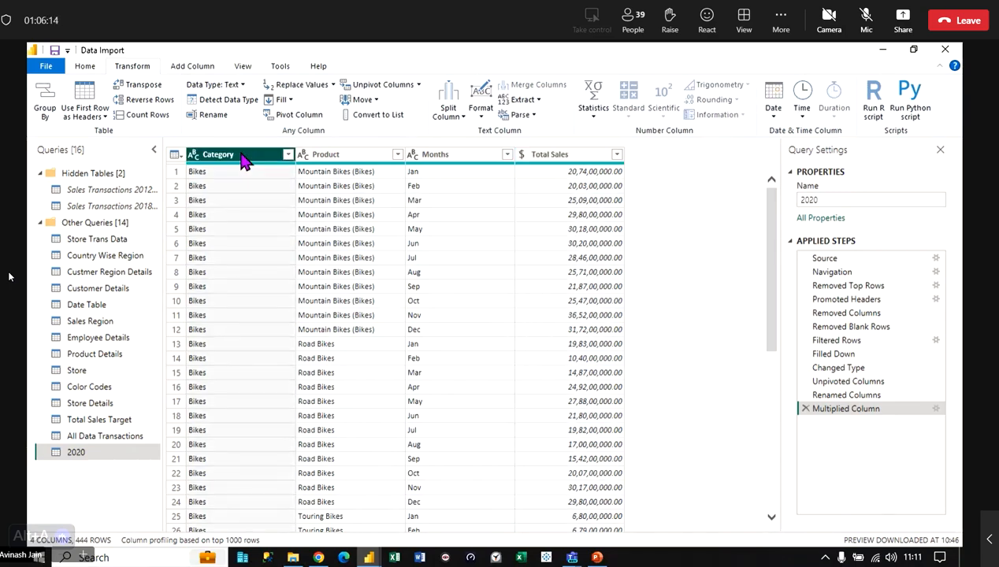
click(541, 159)
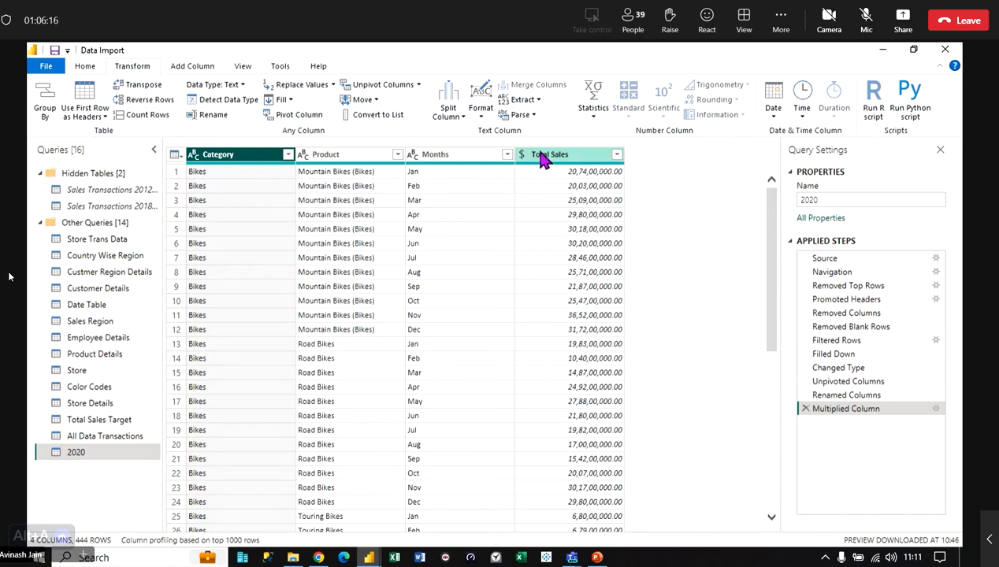
double_click(845, 410)
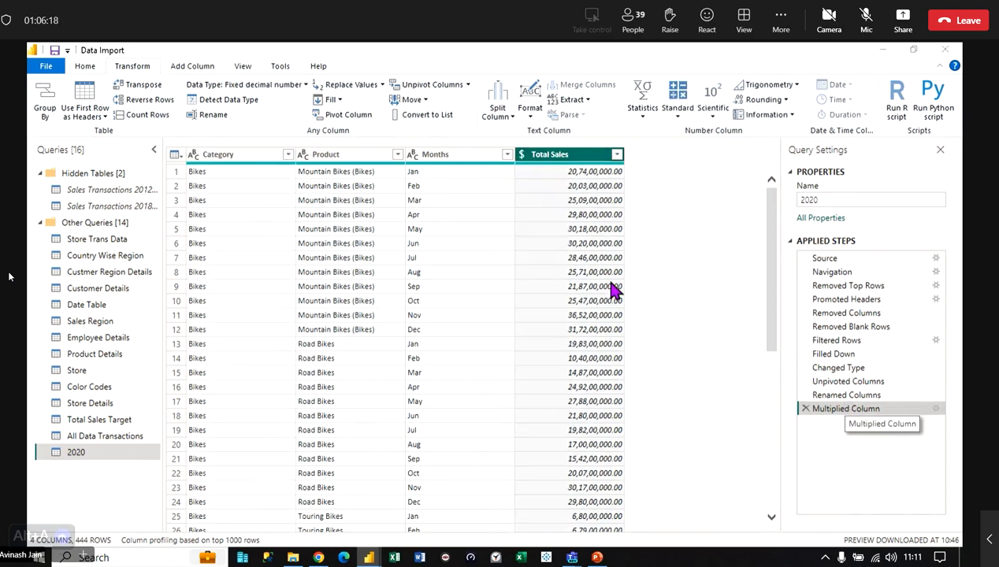
click(330, 303)
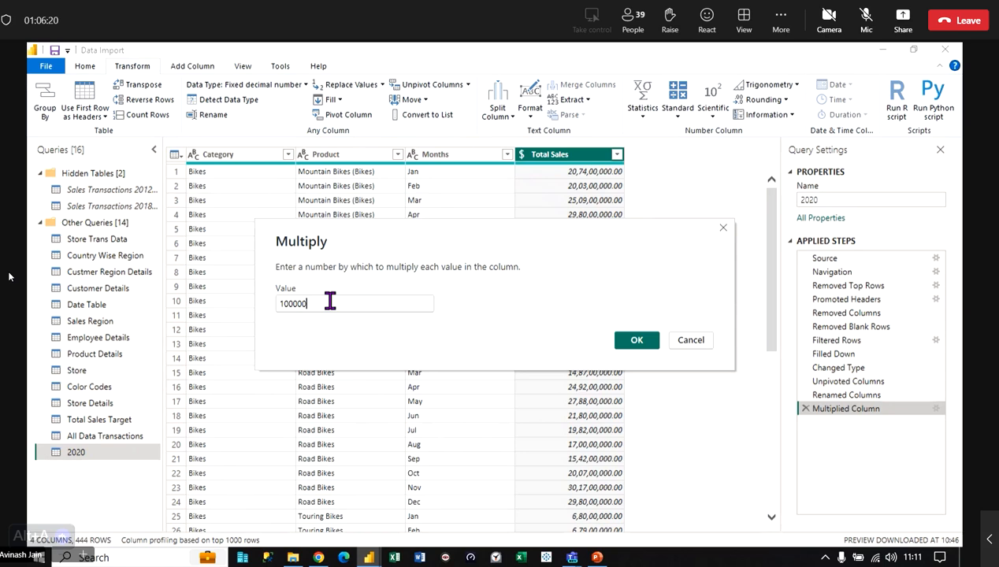
key(BackSpace)
key(BackSpace)
key(Return)
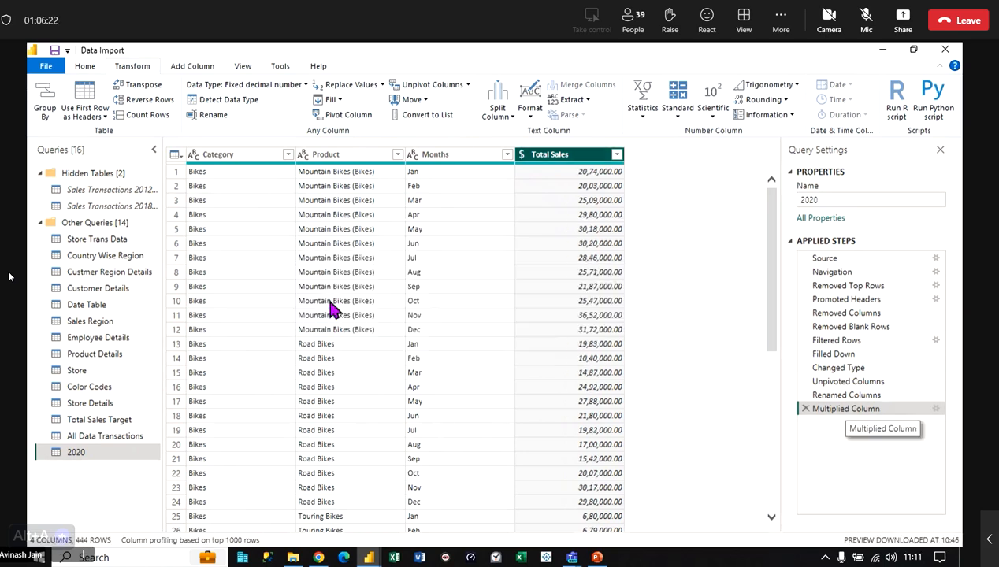
- Group the 2020 query by Category with a Sum of Total Sales in a column named hgjghj, and remove the Grouped Rows step
click(223, 157)
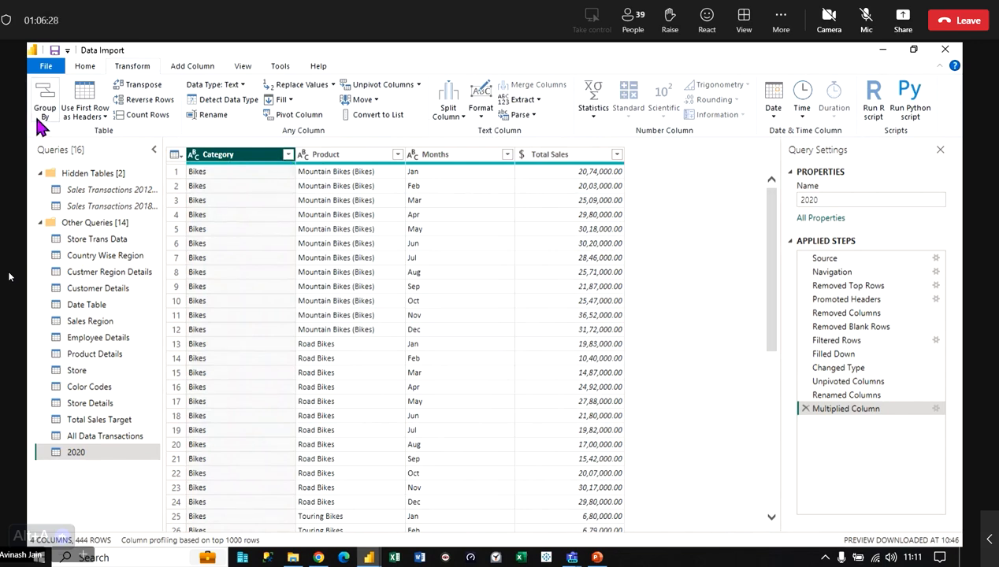
click(85, 67)
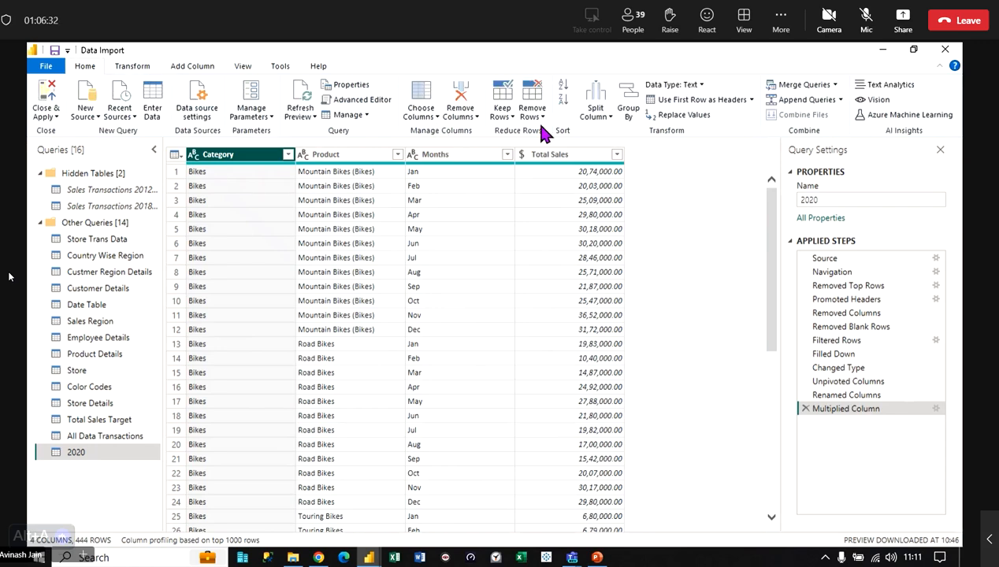
click(630, 118)
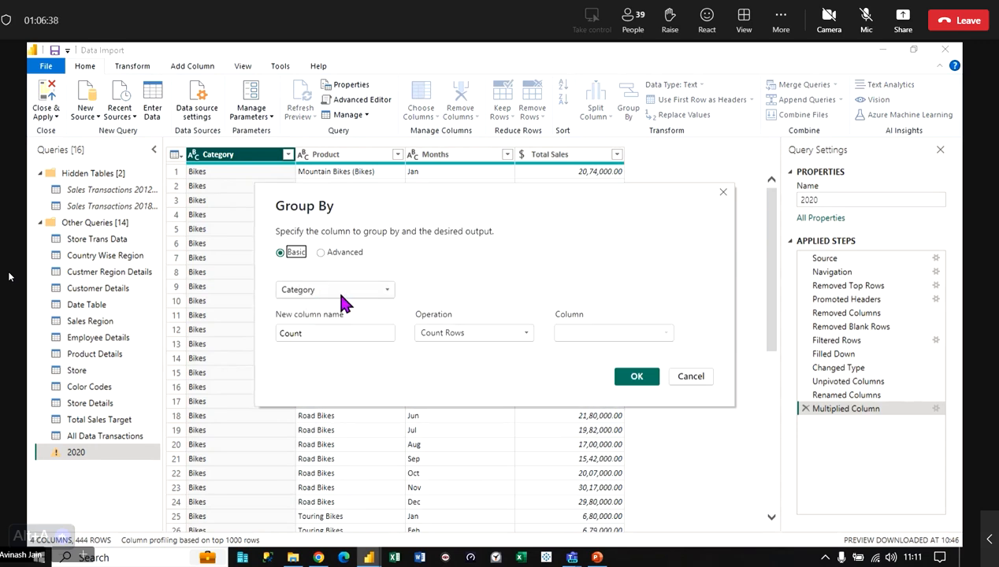
double_click(367, 333)
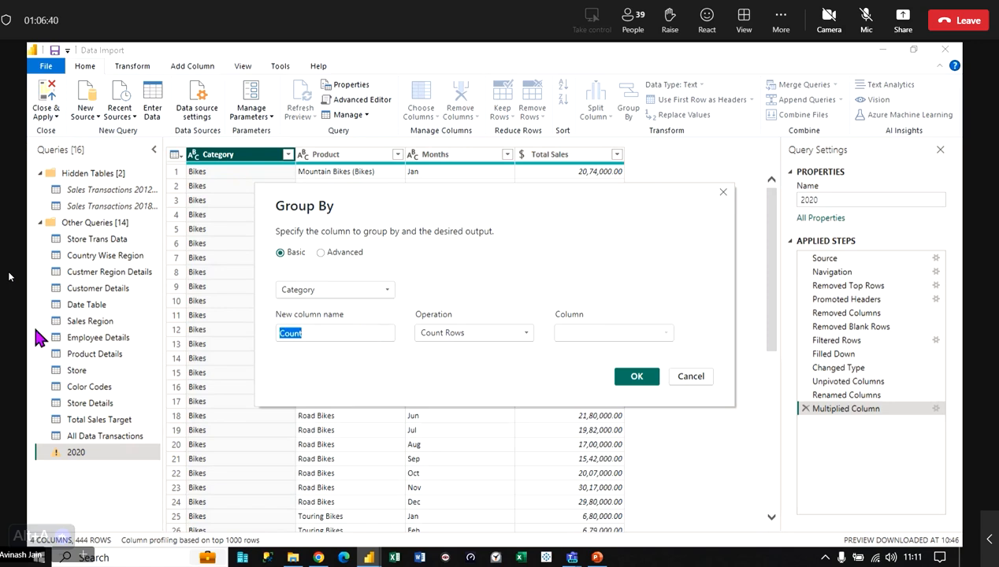
key(BackSpace)
text(hg)
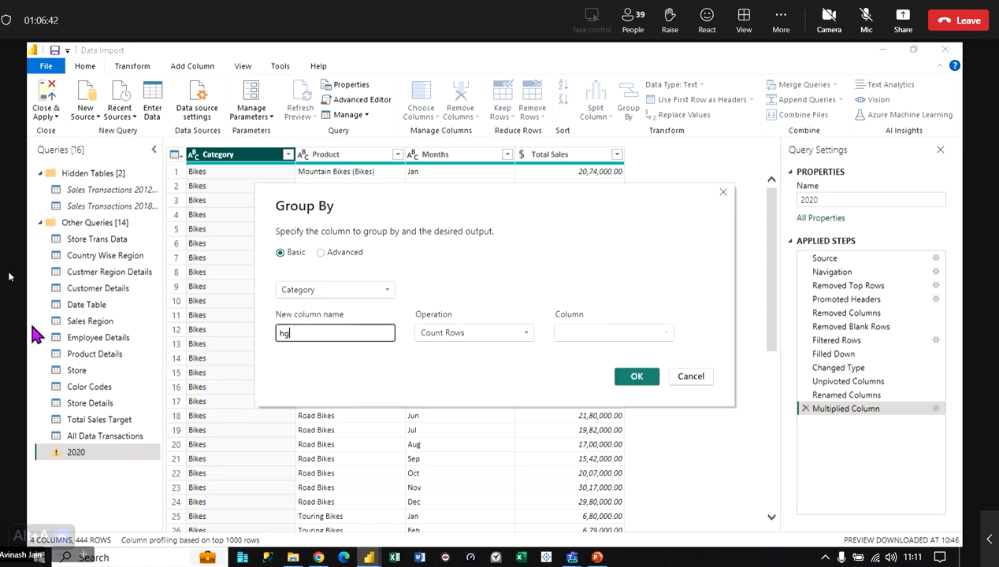
text(jghj)
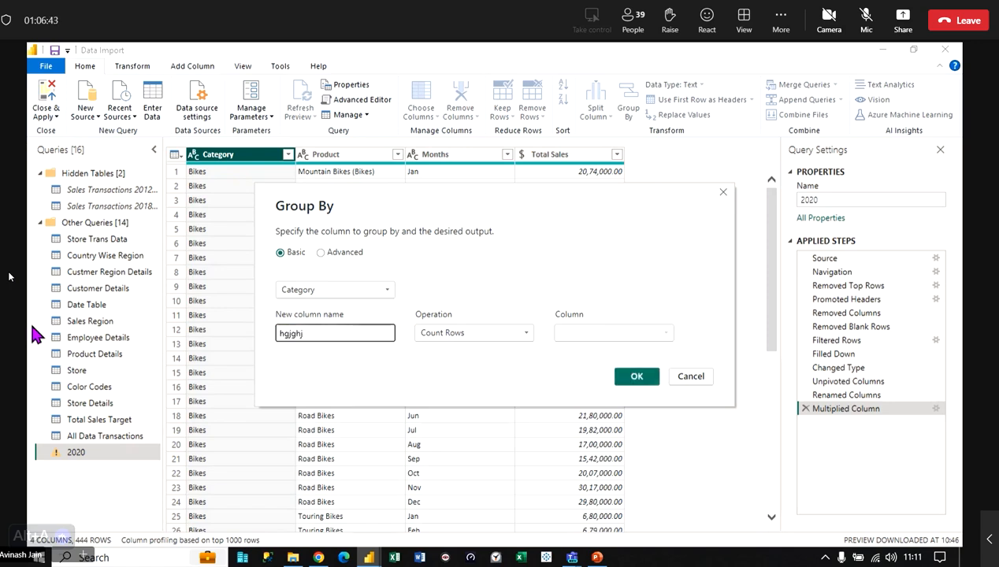
click(477, 332)
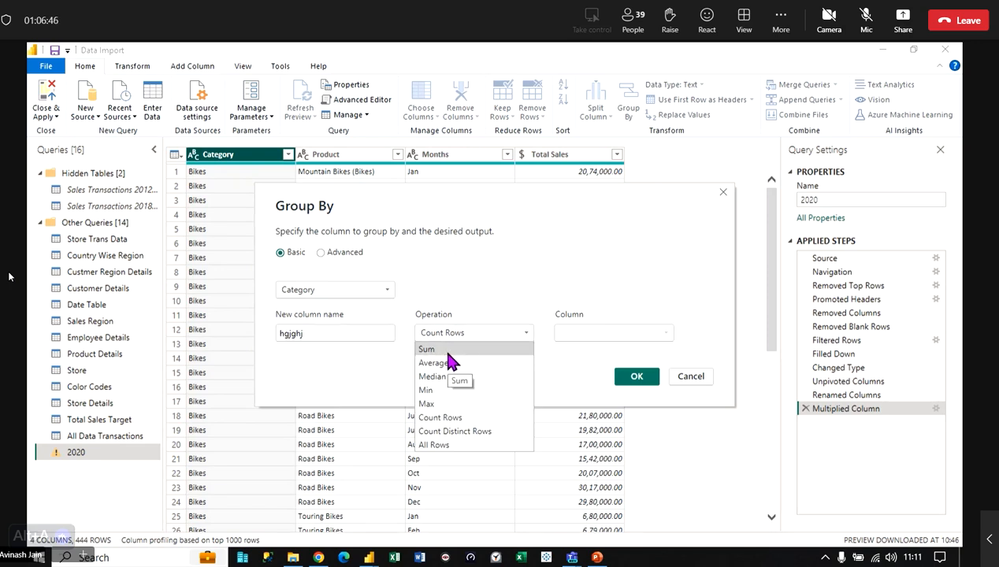
key(Escape)
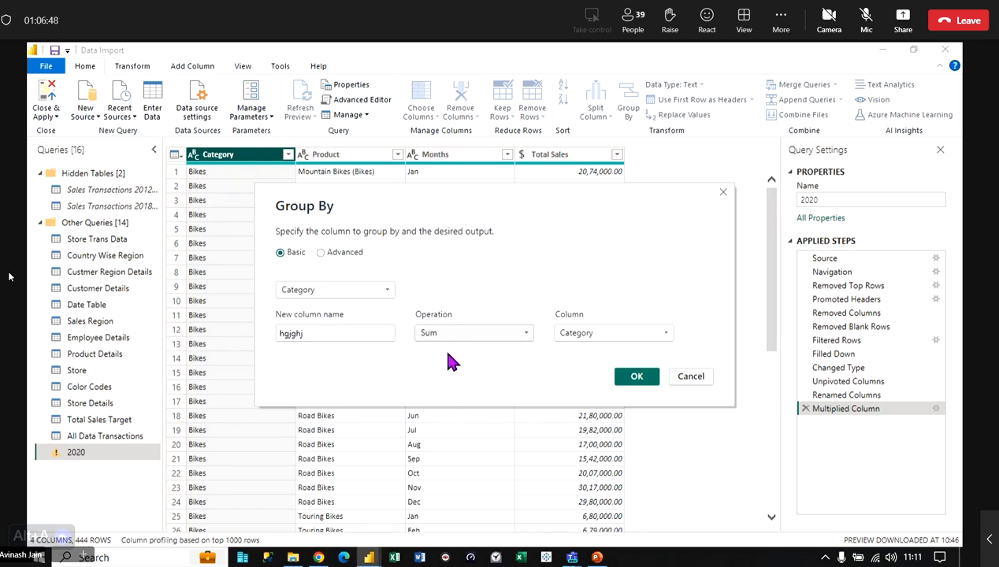
click(584, 330)
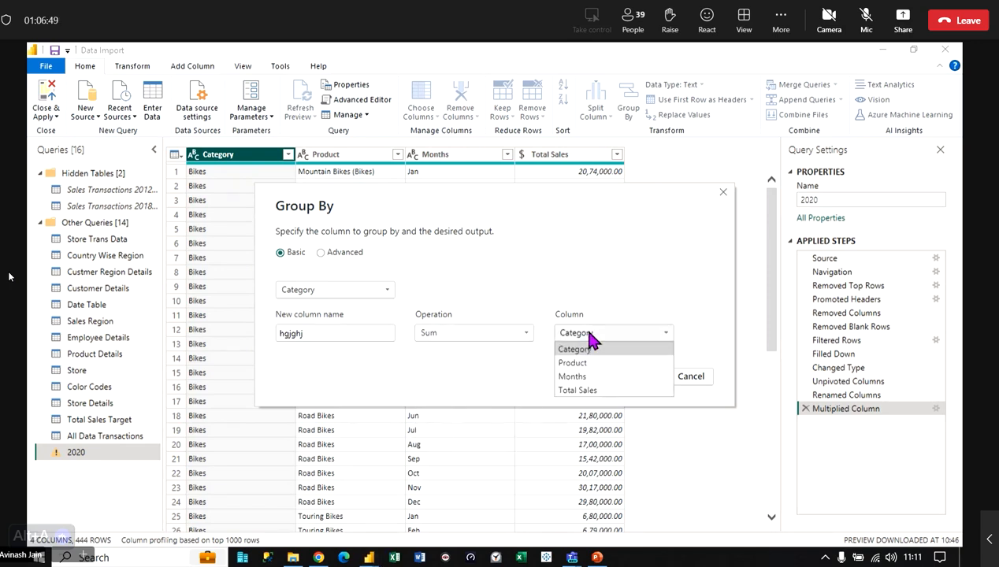
click(587, 391)
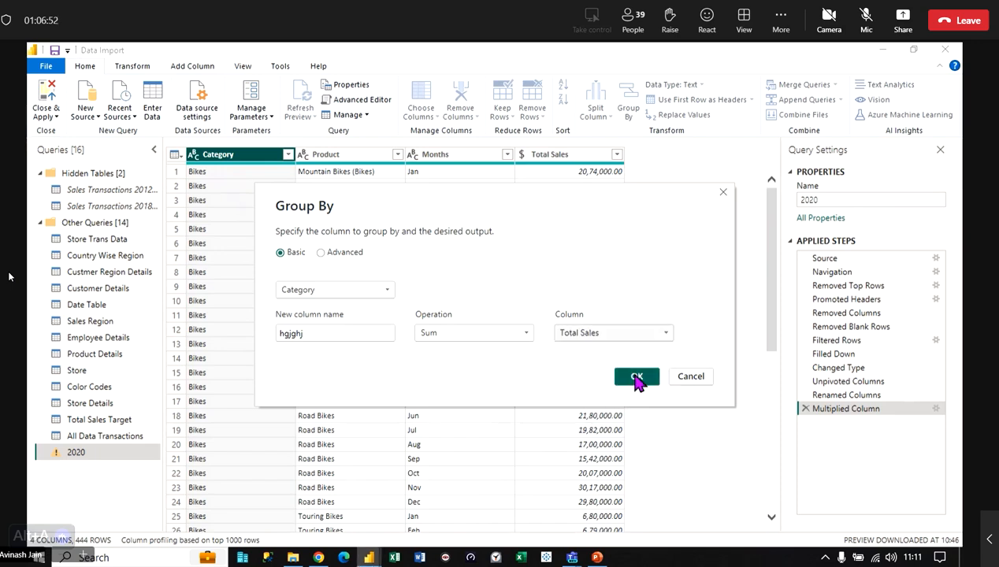
click(638, 377)
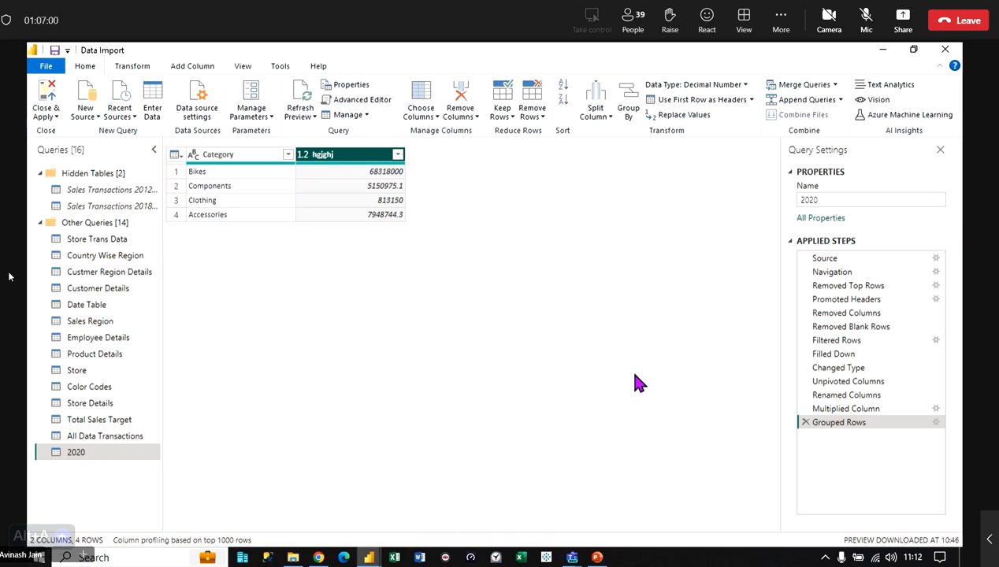
click(805, 423)
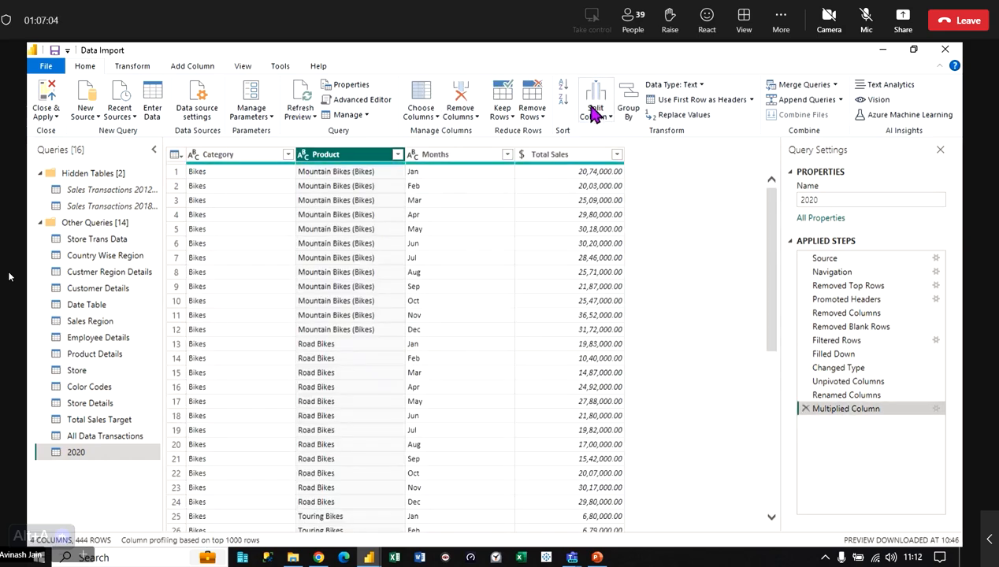
- Group the 2020 query by Product with a Sum of Total Sales in a column named dfgfdh, and remove that grouping step
click(628, 109)
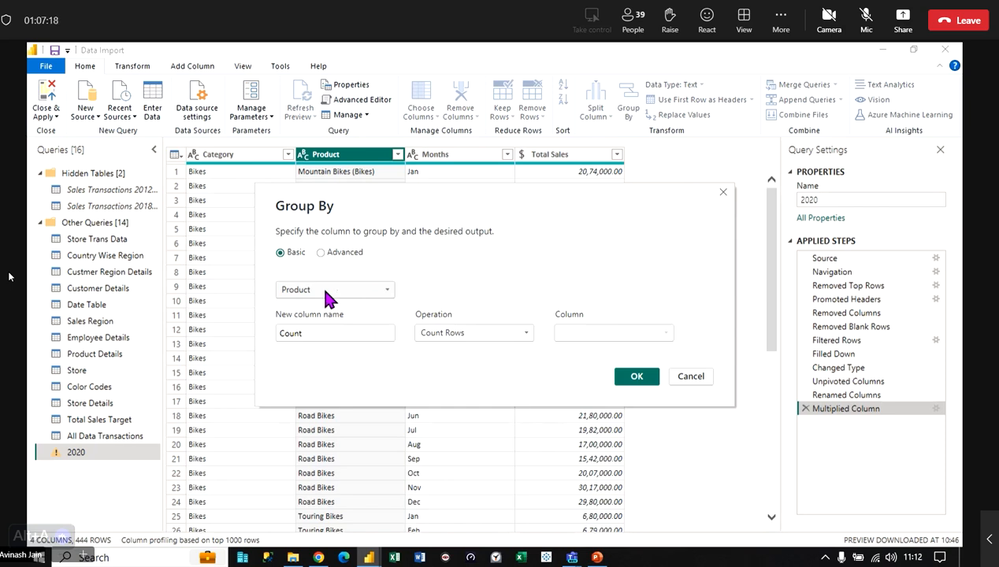
click(386, 291)
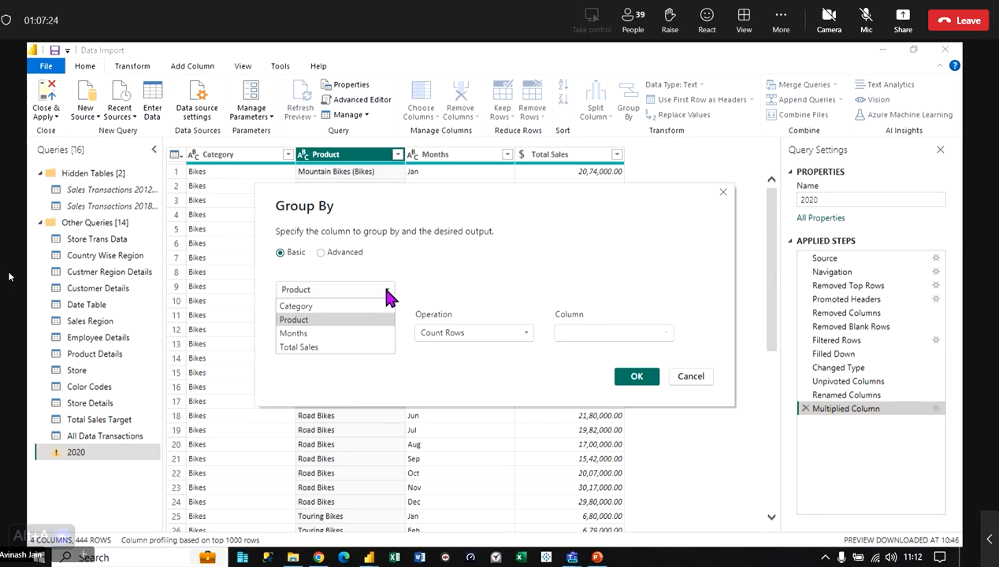
click(328, 320)
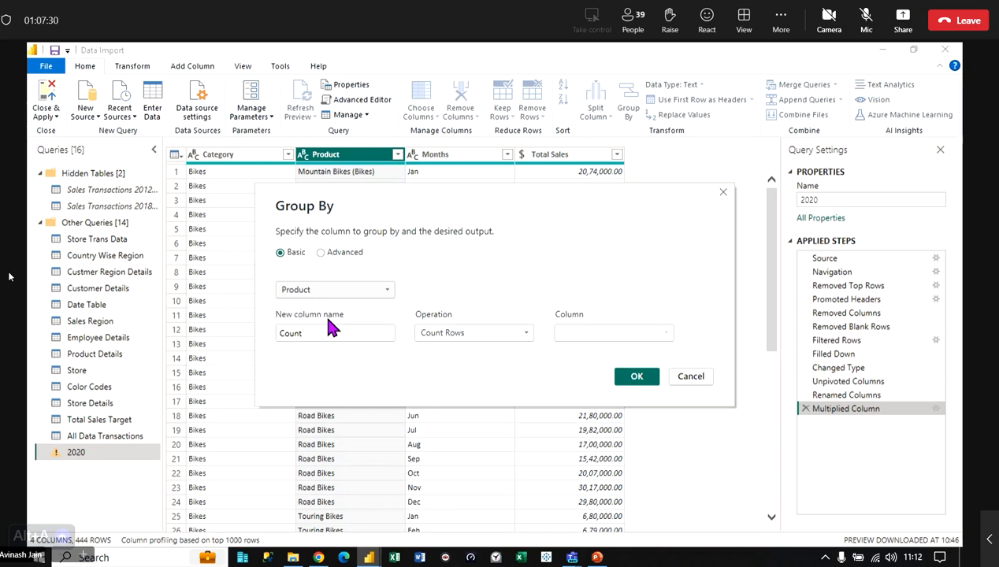
drag(357, 333, 71, 329)
text(dfgfdh)
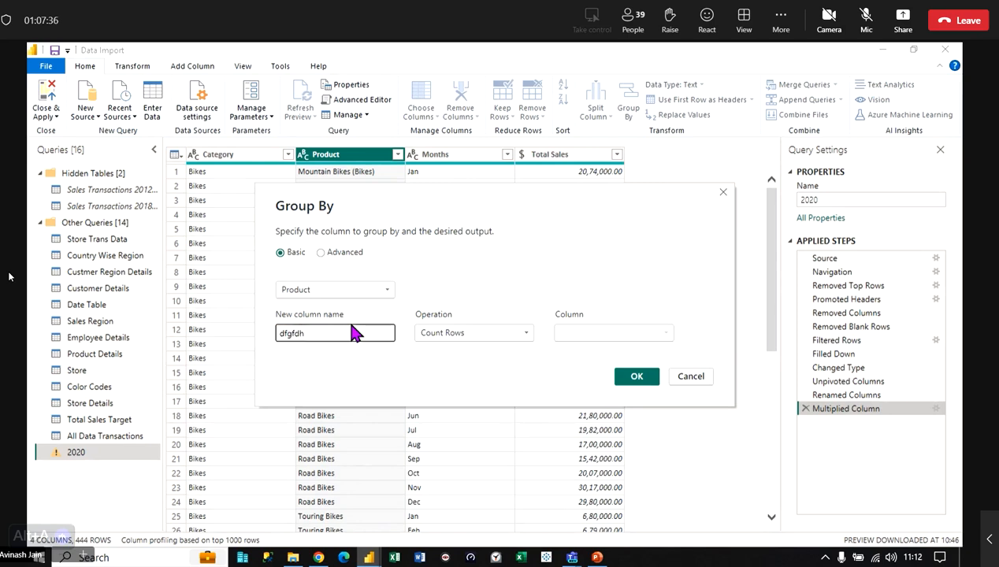
click(470, 340)
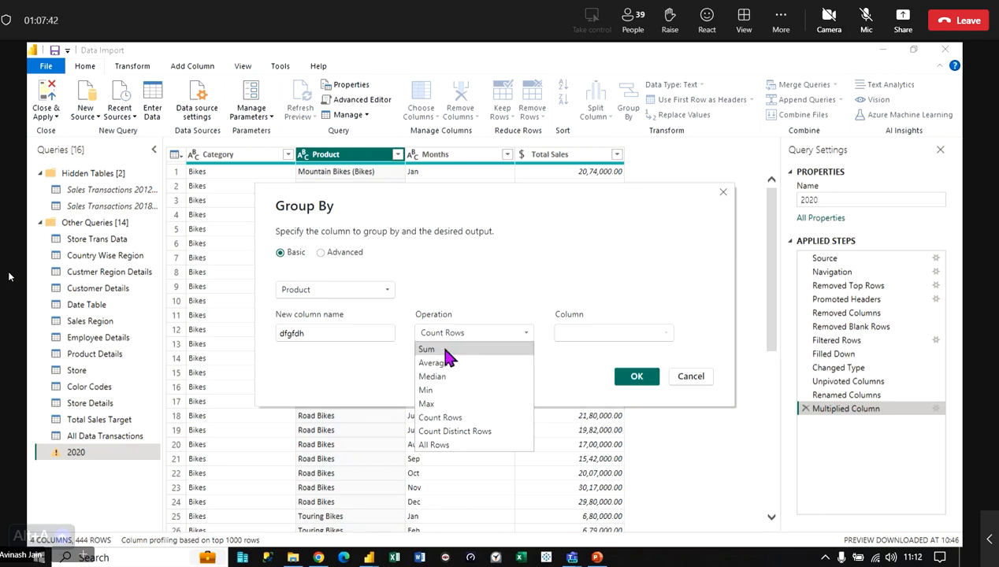
click(447, 349)
click(613, 341)
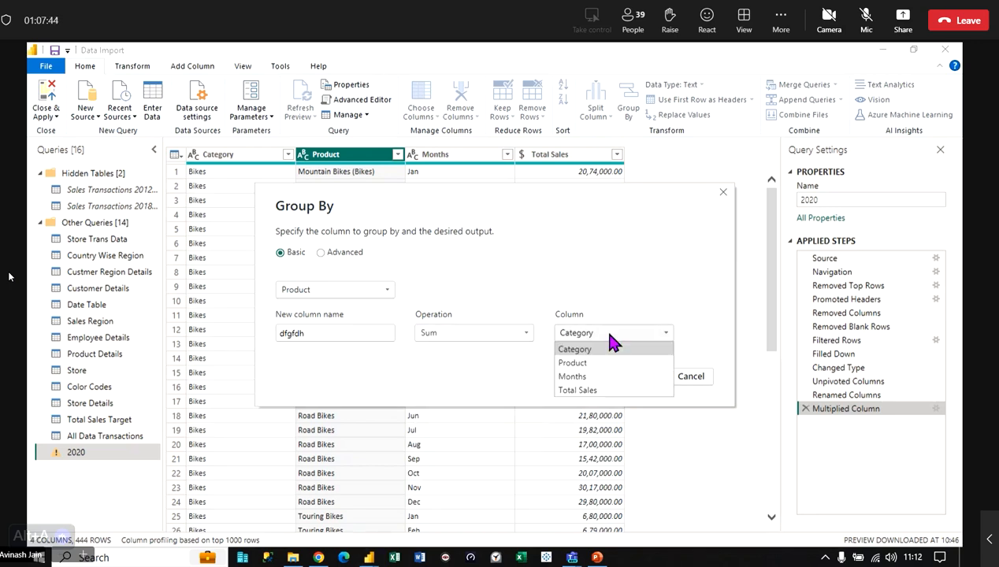
click(579, 390)
click(634, 379)
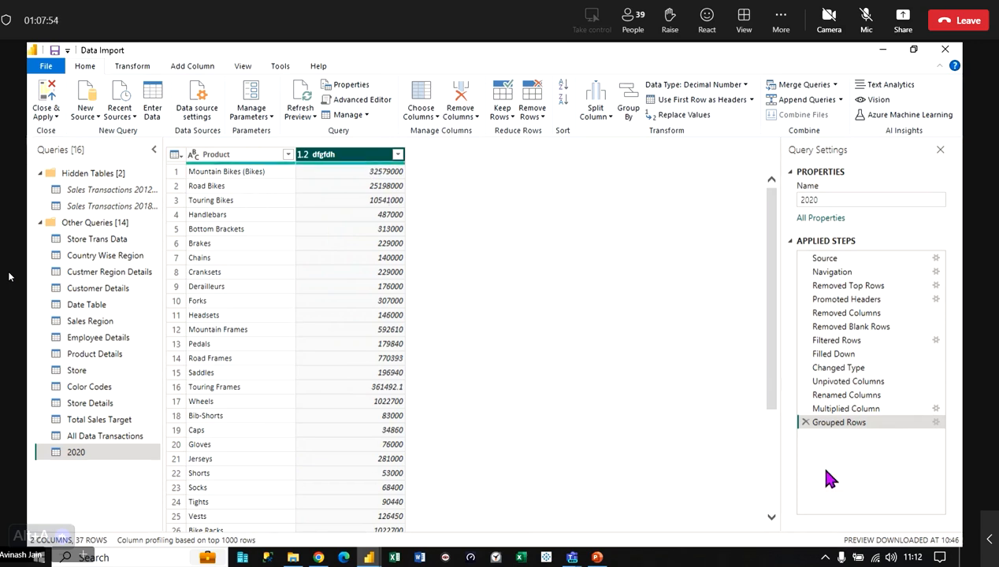
click(802, 422)
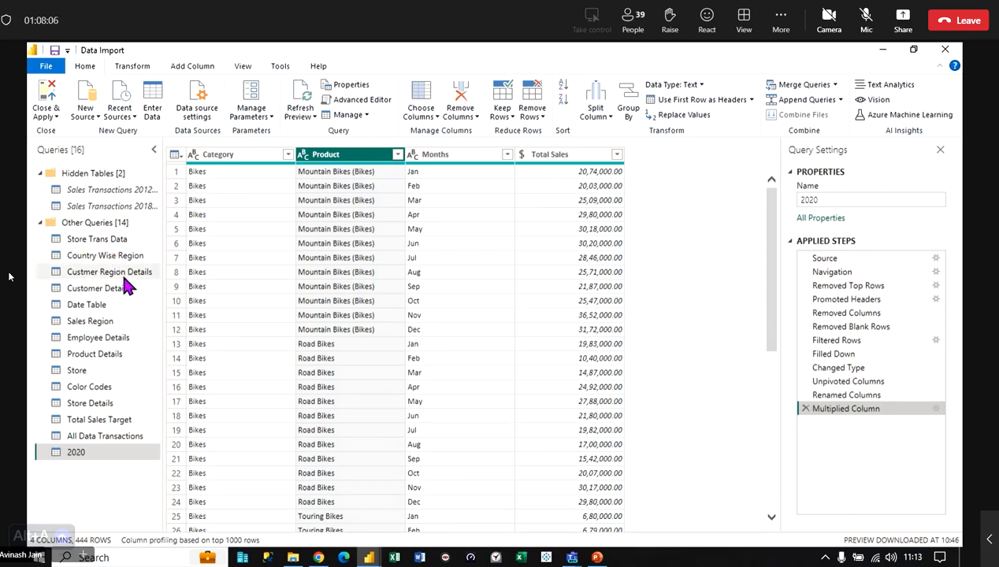
- Duplicate the All Data Transactions query
click(110, 433)
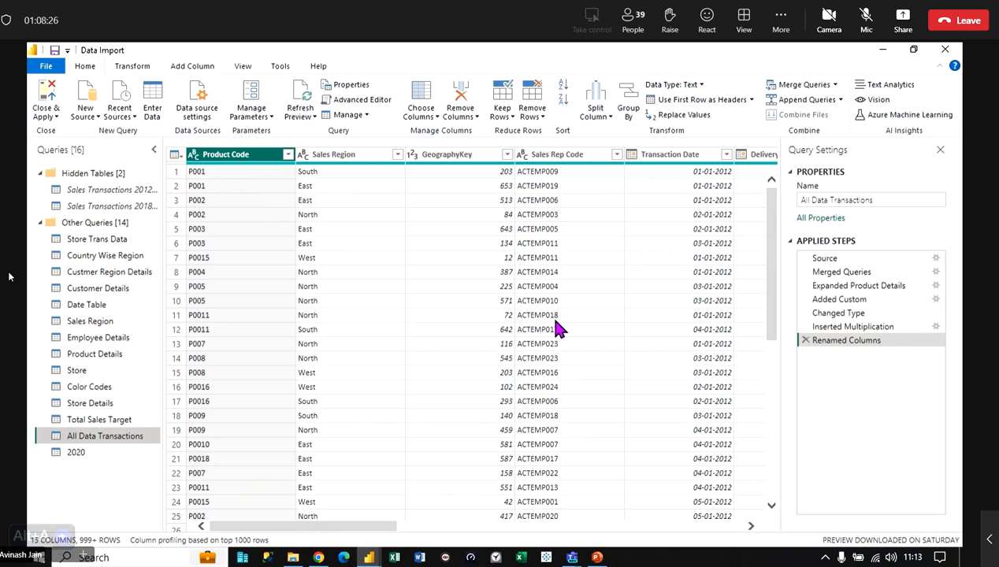
right_click(112, 438)
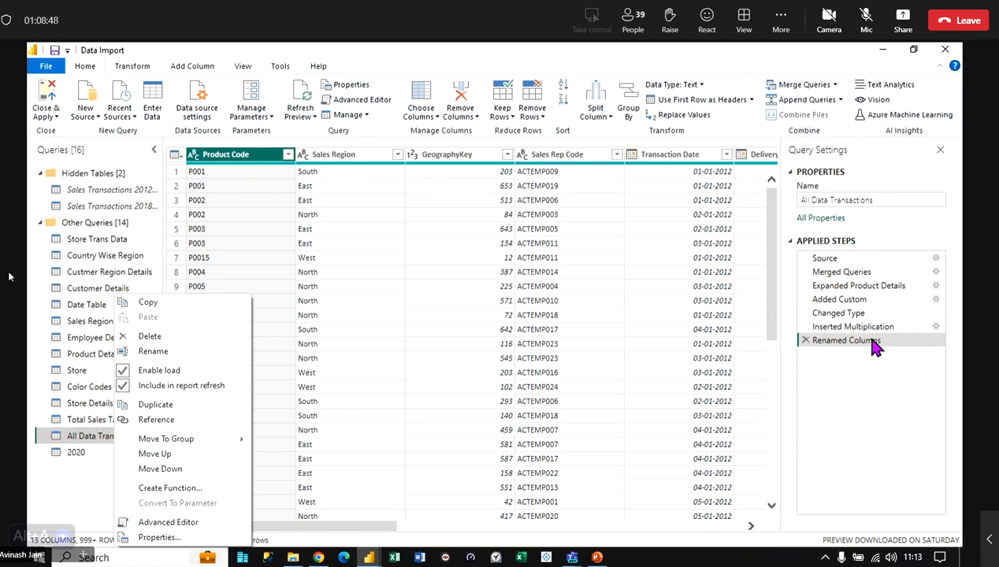
click(171, 404)
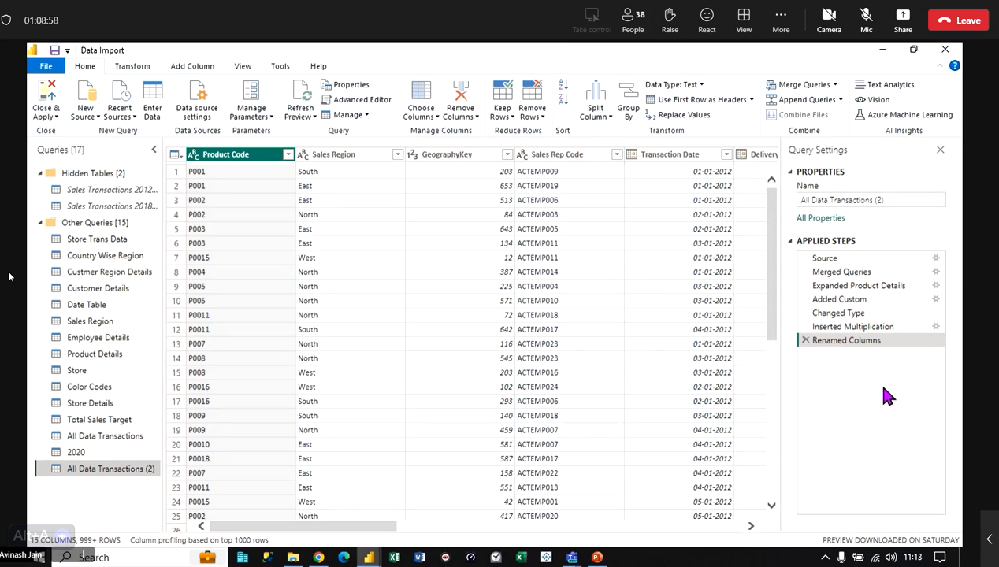
- Compare the duplicated query All Data Transactions (2) with the original, and delete the duplicate
click(124, 441)
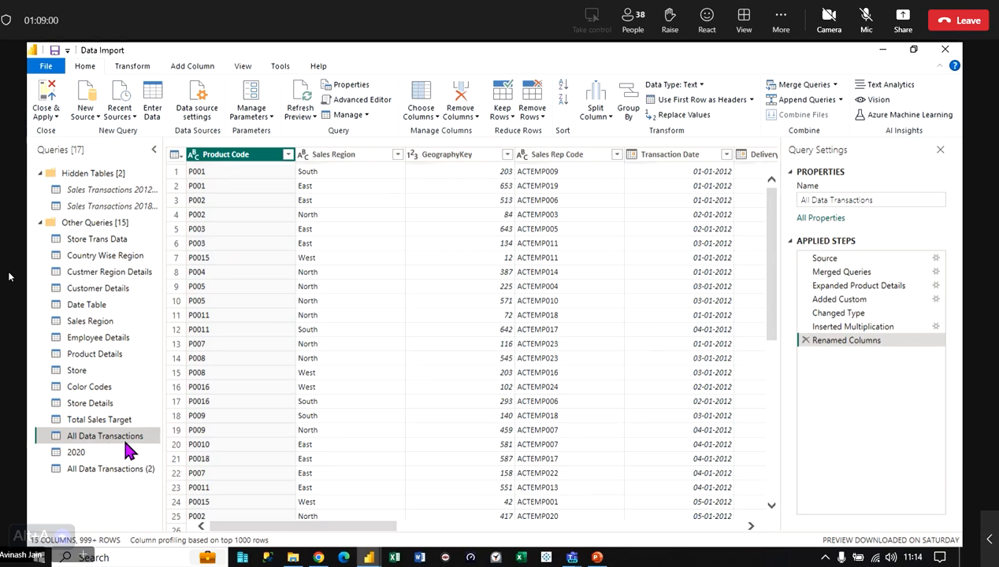
click(93, 466)
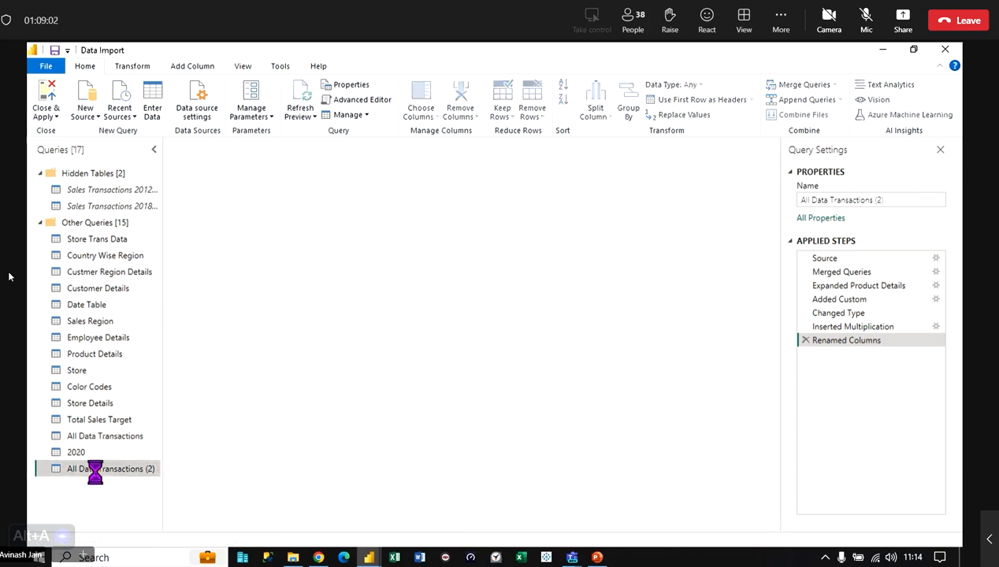
click(120, 436)
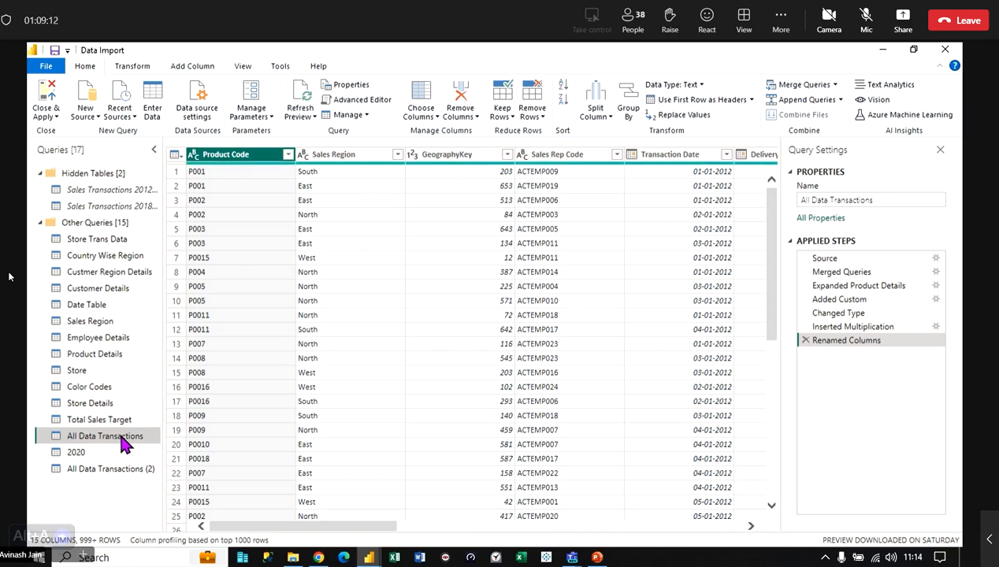
click(125, 469)
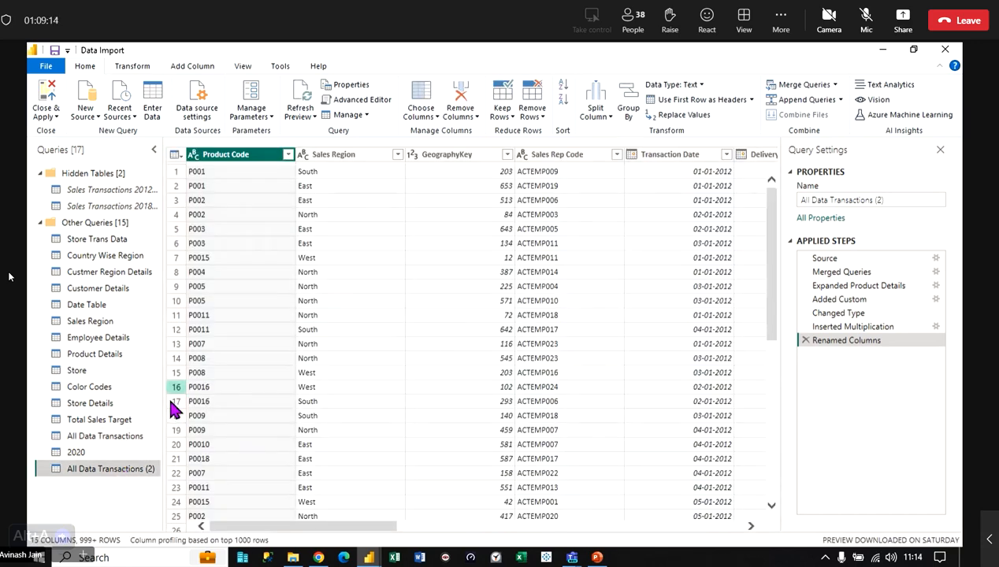
right_click(135, 470)
click(181, 337)
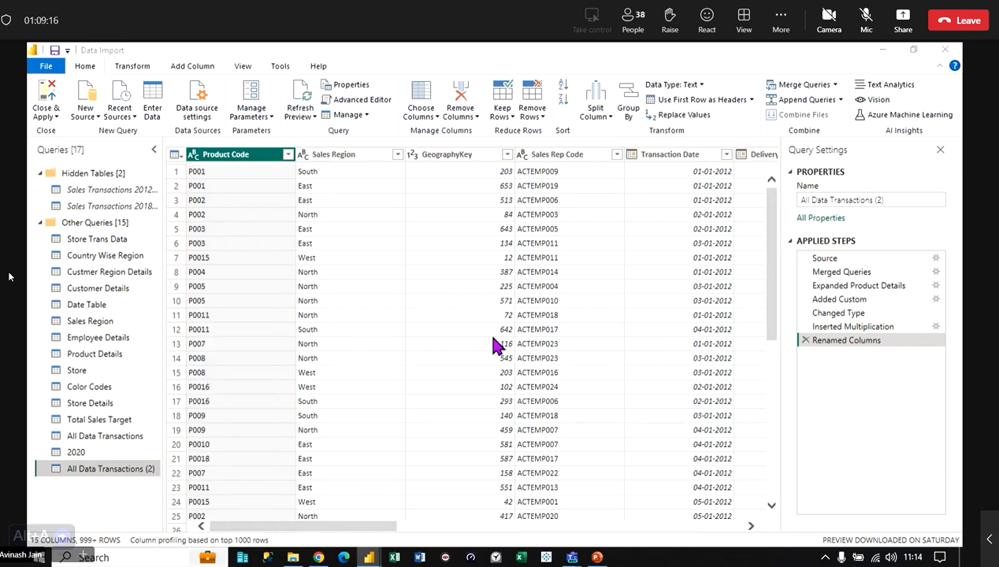
click(545, 328)
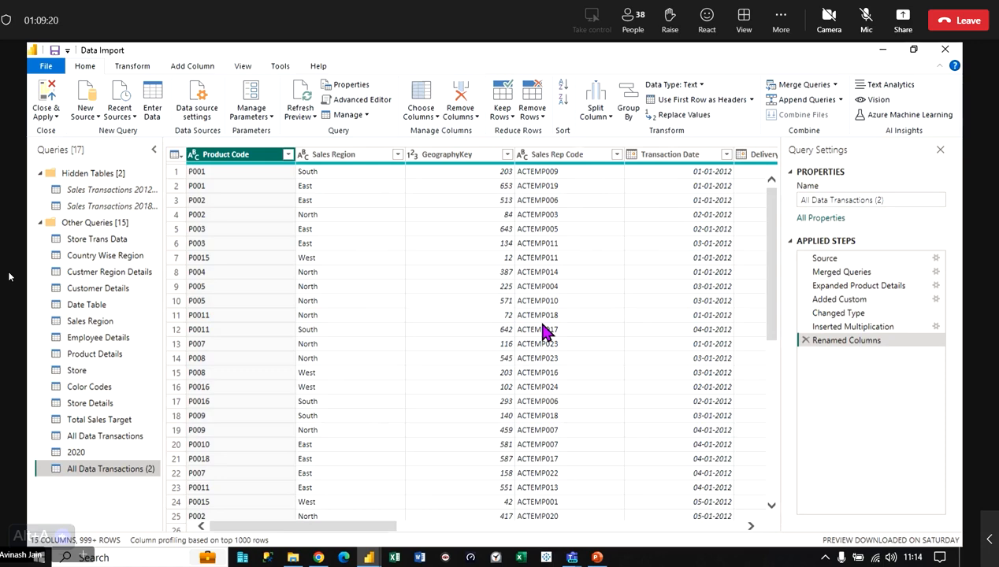
- Create a reference query from All Data Transactions and compare its applied steps with those of the source query
click(118, 439)
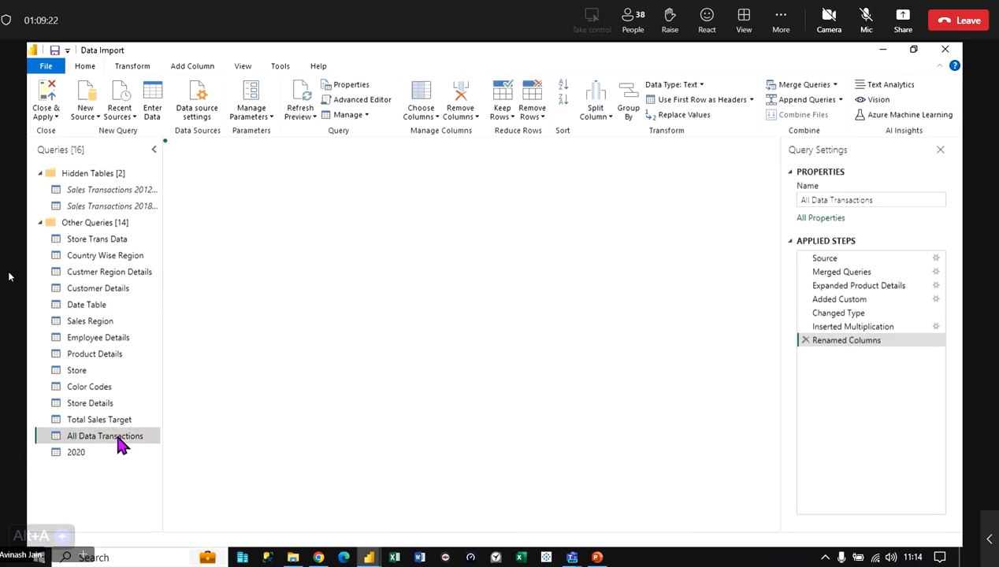
right_click(117, 439)
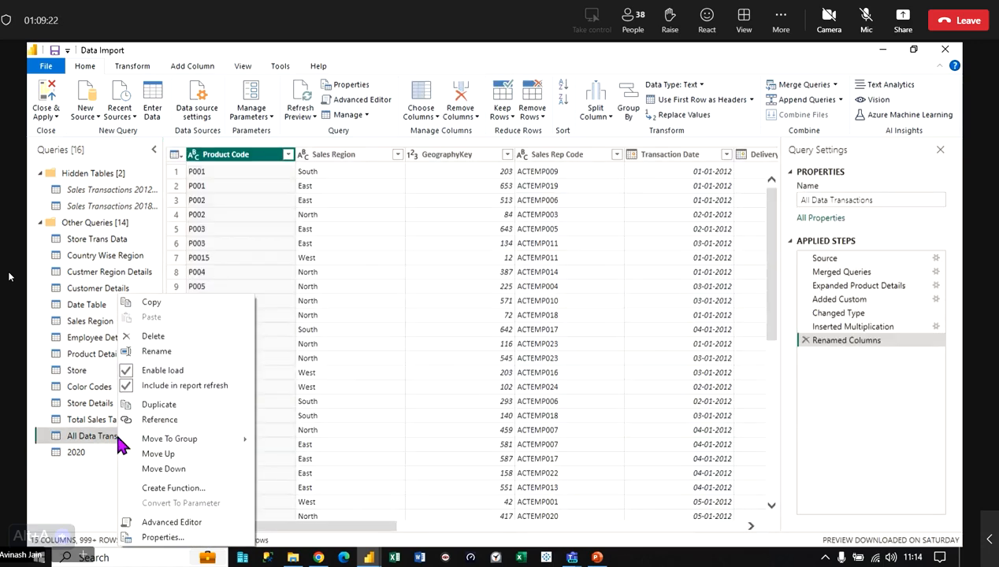
click(161, 424)
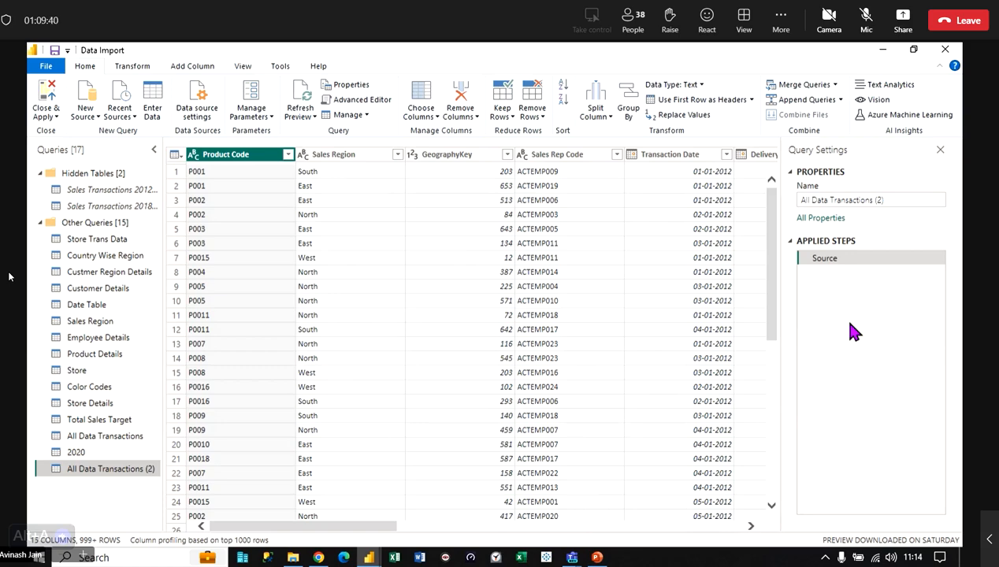
click(125, 441)
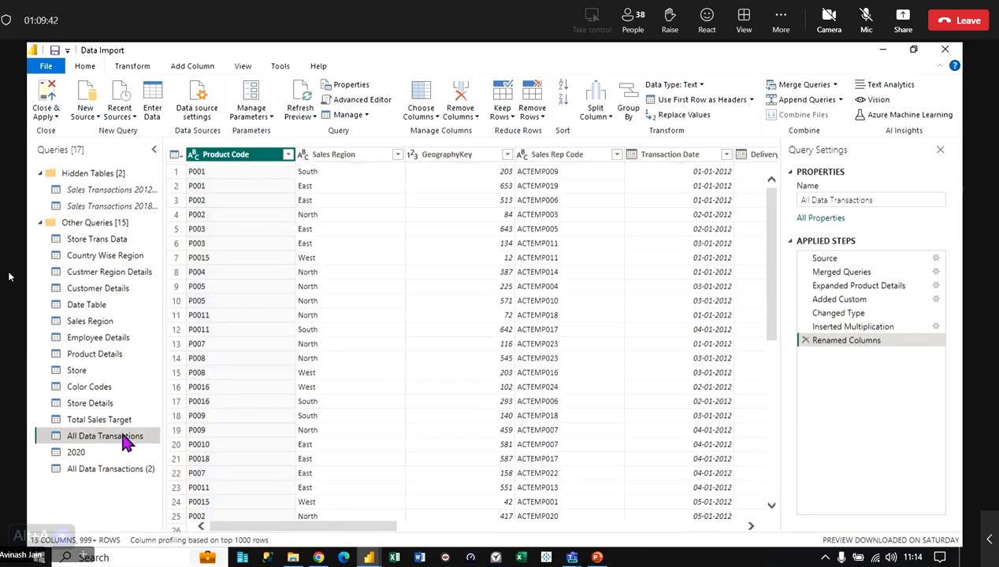
click(128, 471)
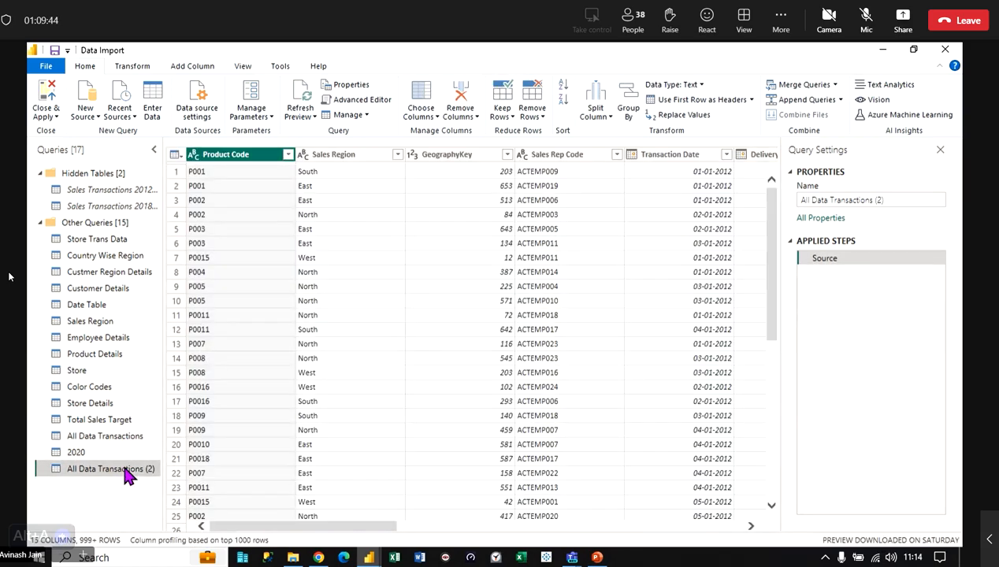
- Group the referenced query All Data Transactions (2) by Sales Region with a Sum of Total Price in a column named Totals
click(337, 154)
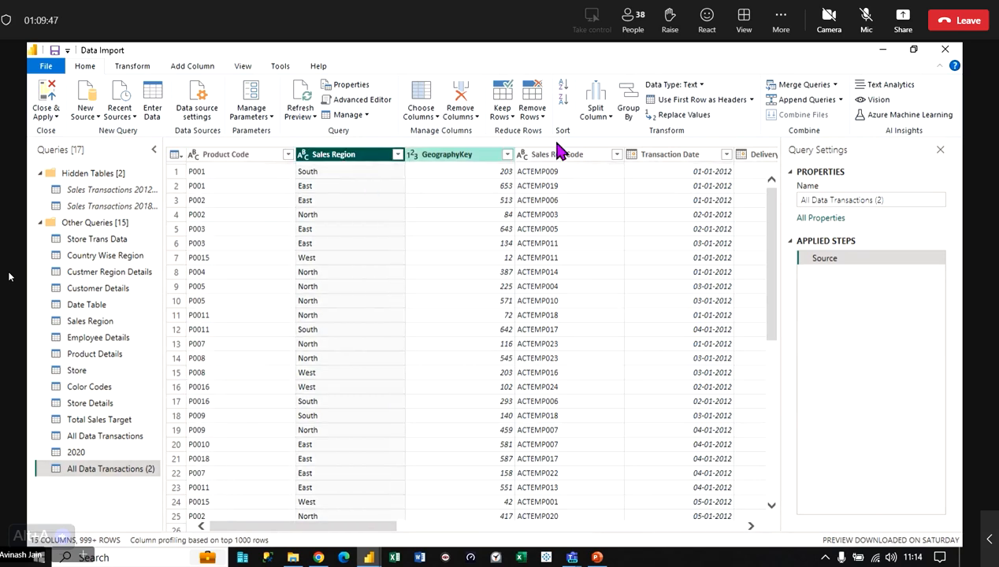
click(653, 115)
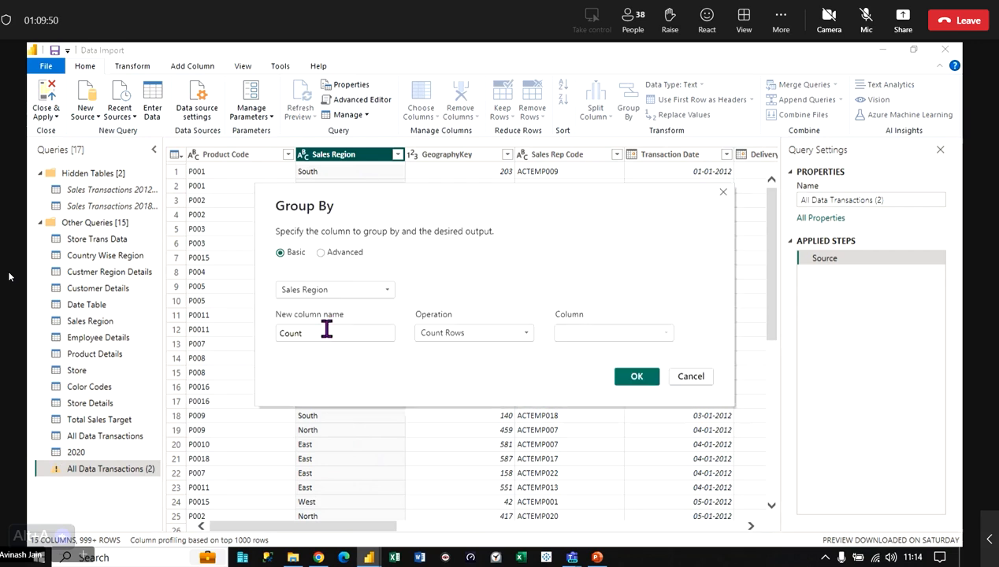
click(370, 336)
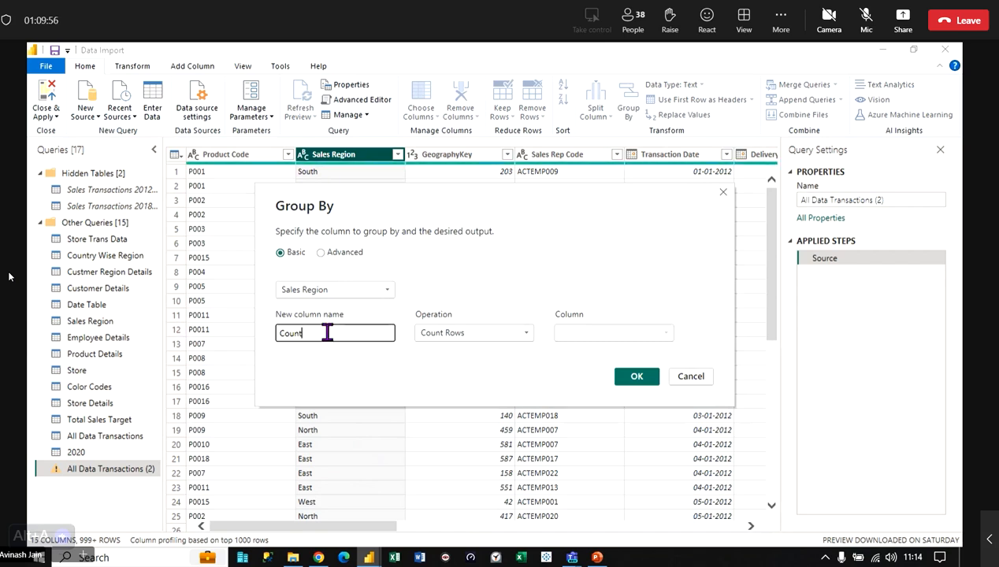
key(ctrl+a)
text(Totals)
click(478, 333)
click(439, 350)
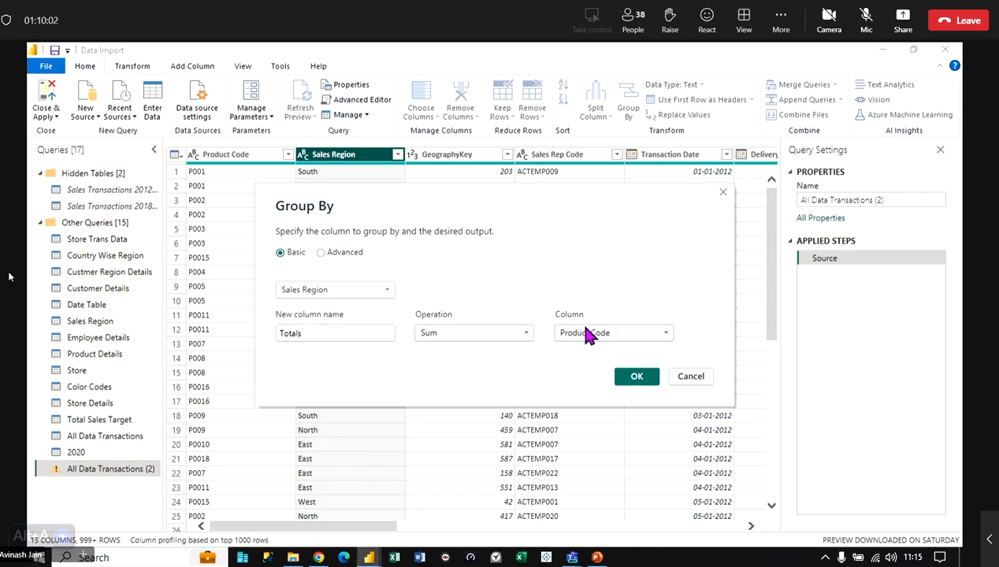
click(590, 332)
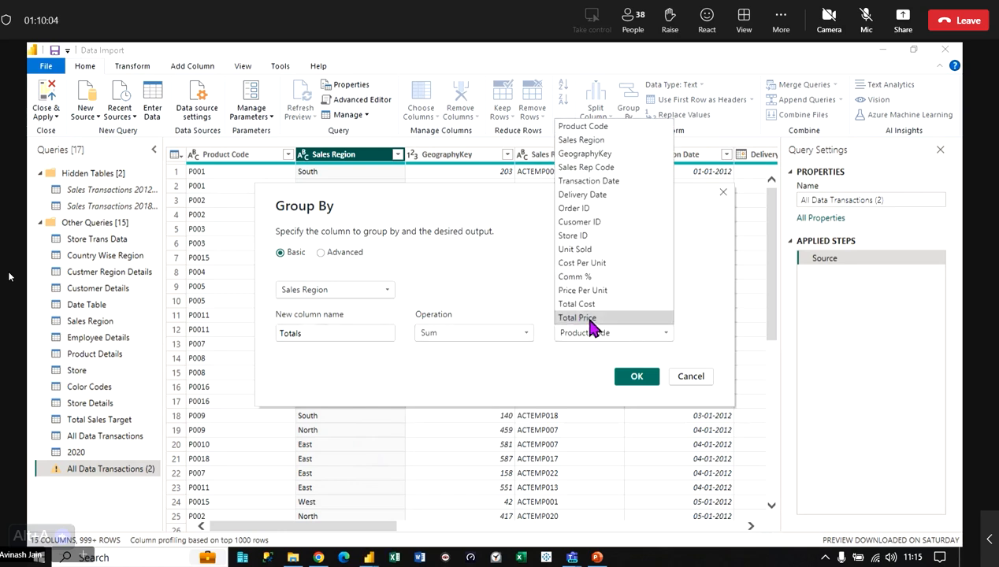
click(587, 319)
click(635, 375)
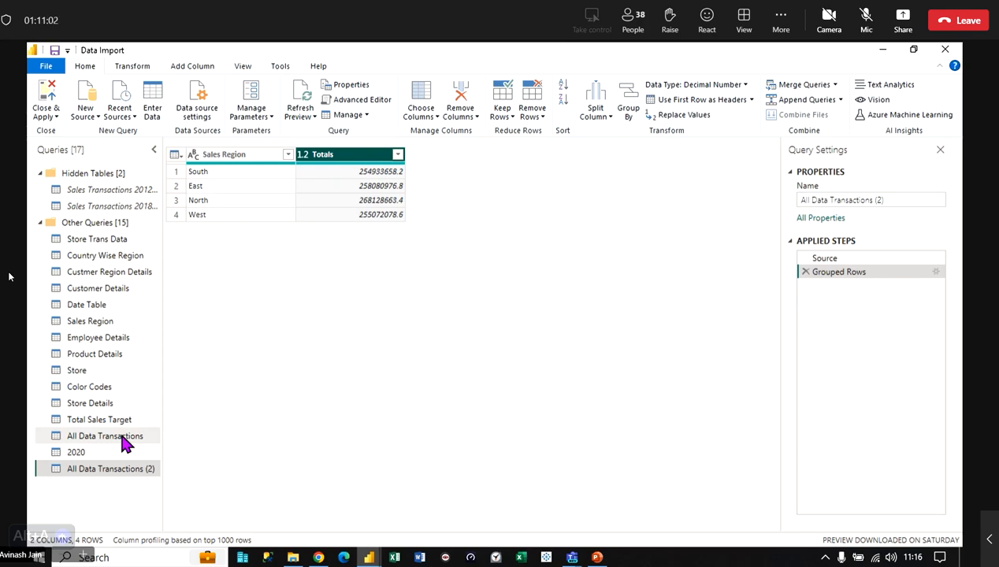
- Compare the detailed All Data Transactions query with the grouped output of its reference query
click(126, 445)
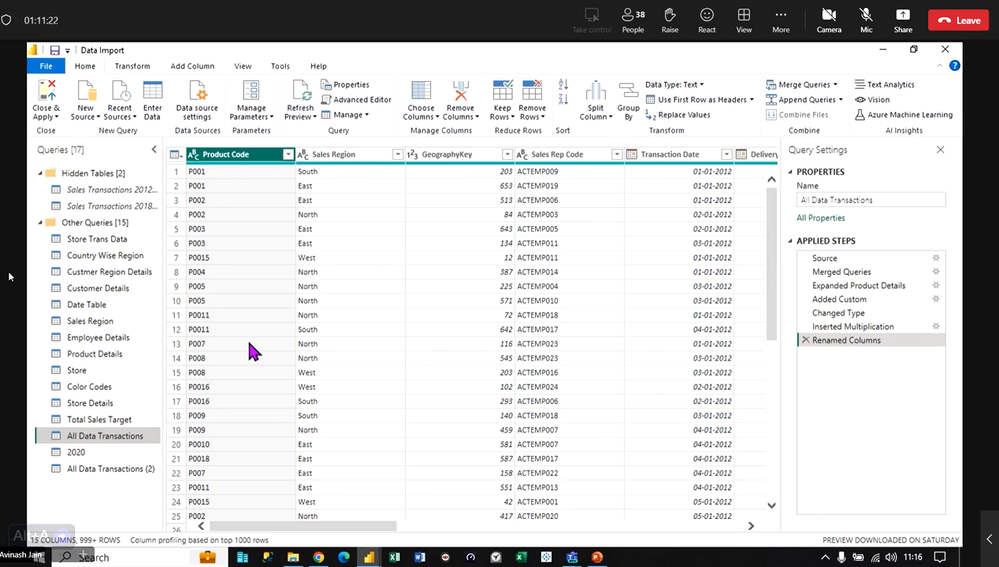
click(112, 474)
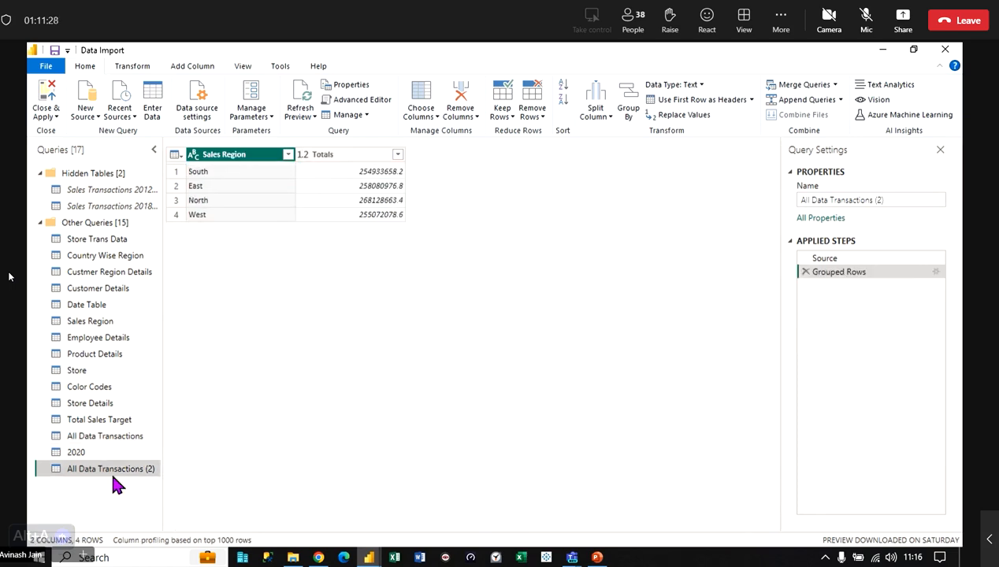
click(108, 435)
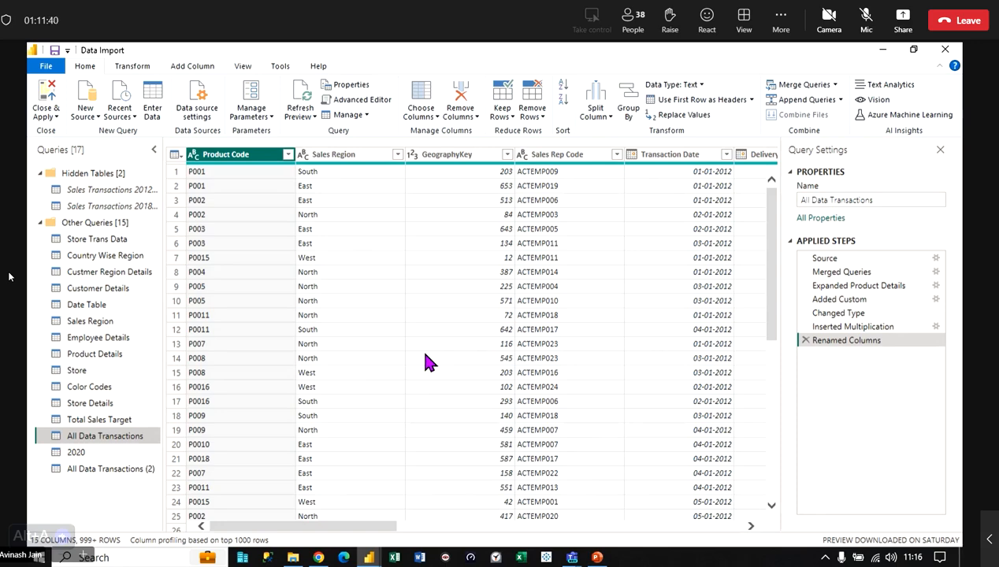
click(106, 468)
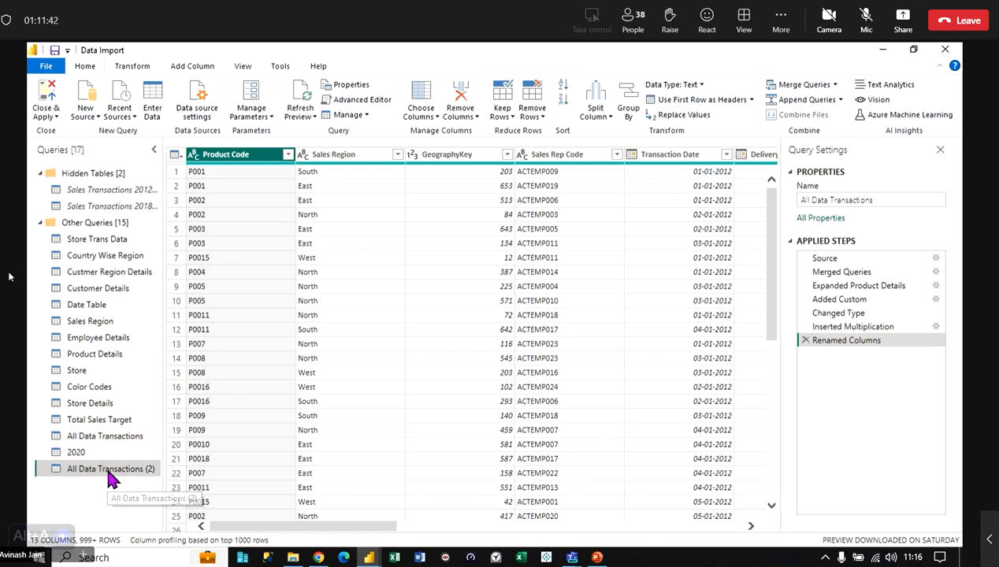
click(114, 438)
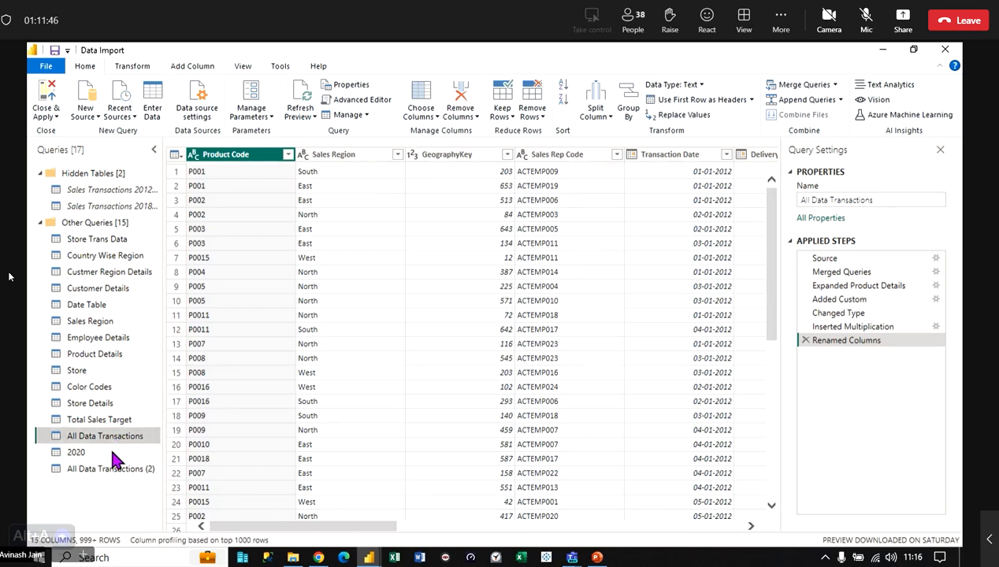
click(114, 468)
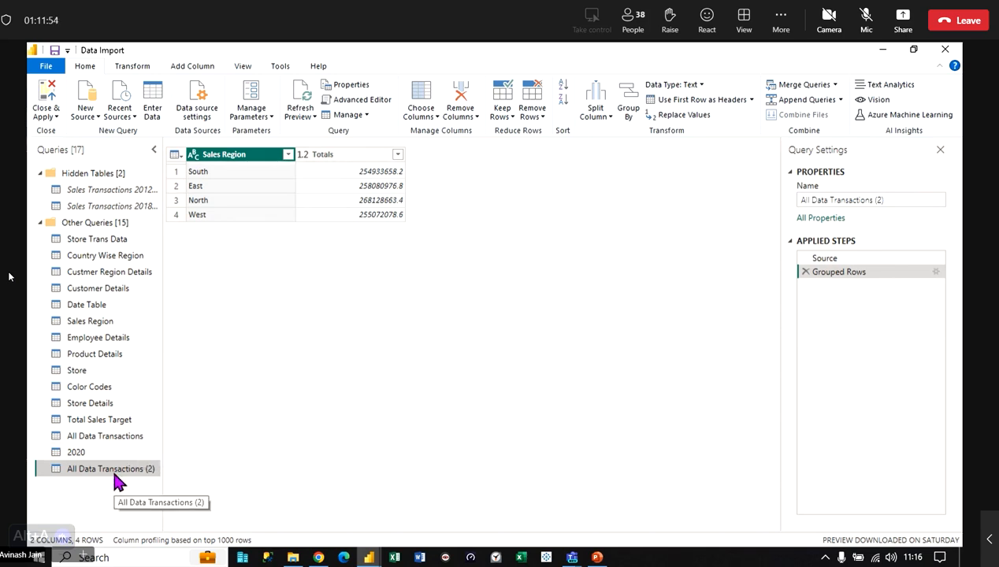
click(110, 436)
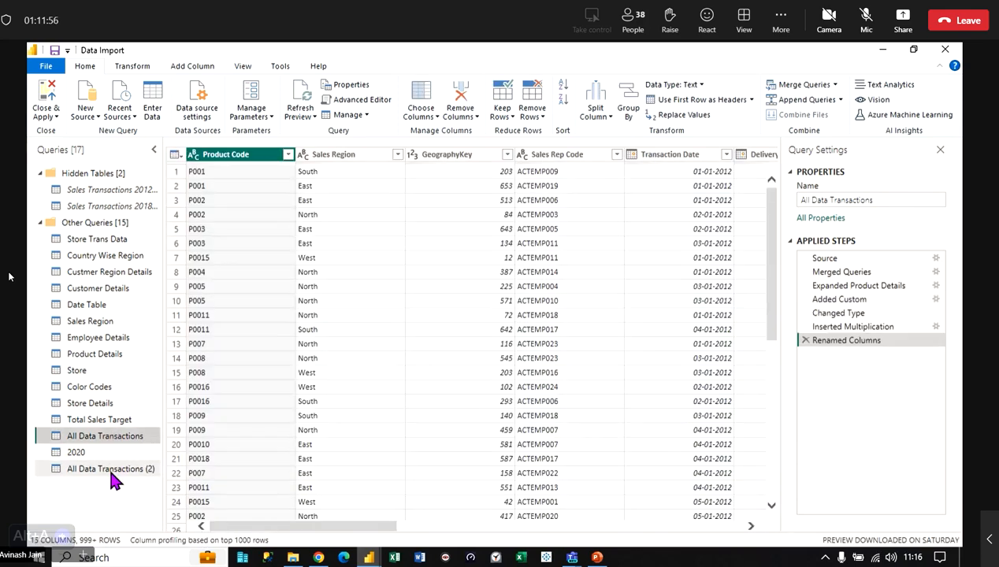
- Move the All Data Transactions (2) query above 2020 in the query list, directly below All Data Transactions
click(110, 471)
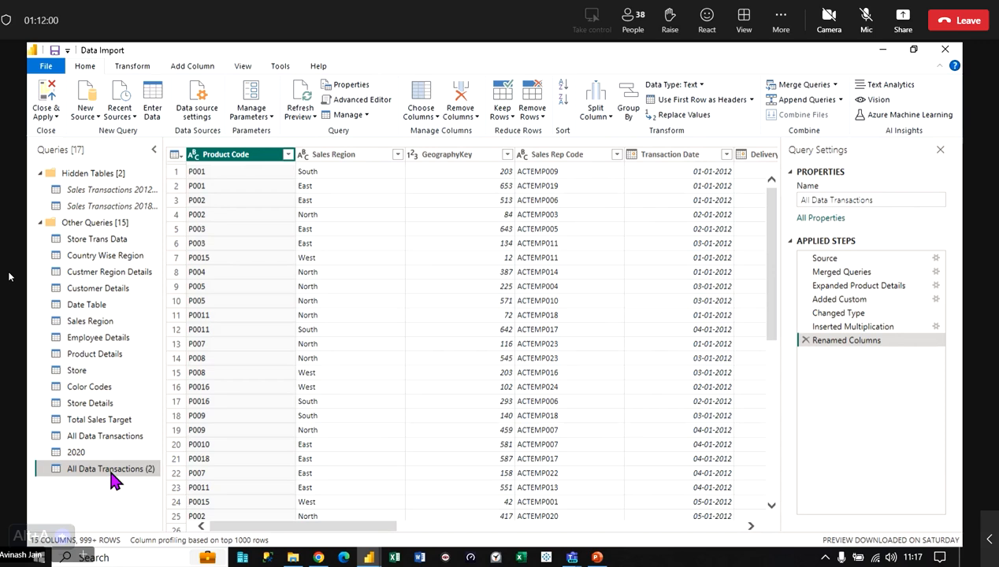
drag(111, 474, 108, 452)
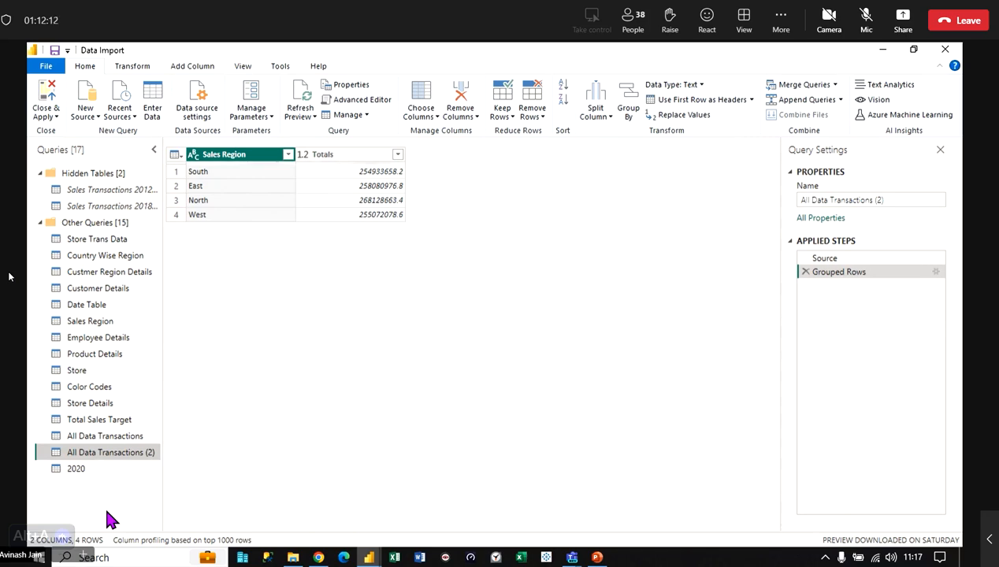
- Review the Duplicate and Reference options, and examine the data and applied steps of All Data Transactions and its reference
click(122, 441)
right_click(120, 441)
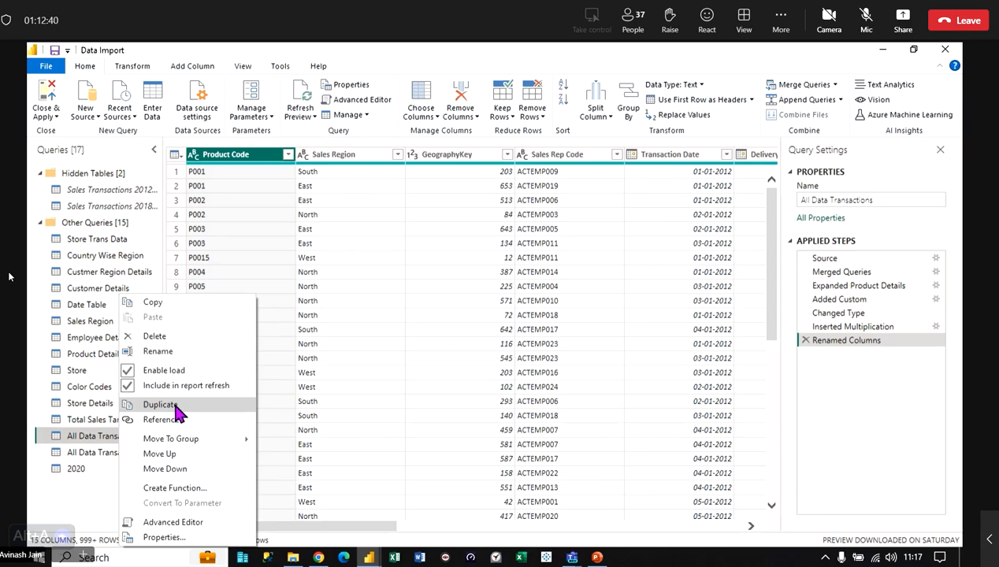
click(78, 456)
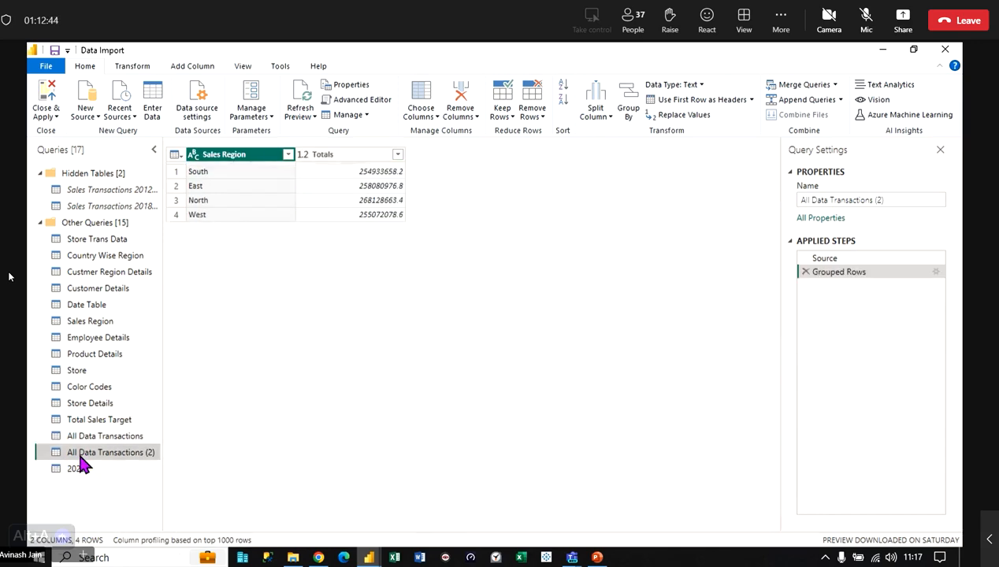
right_click(79, 459)
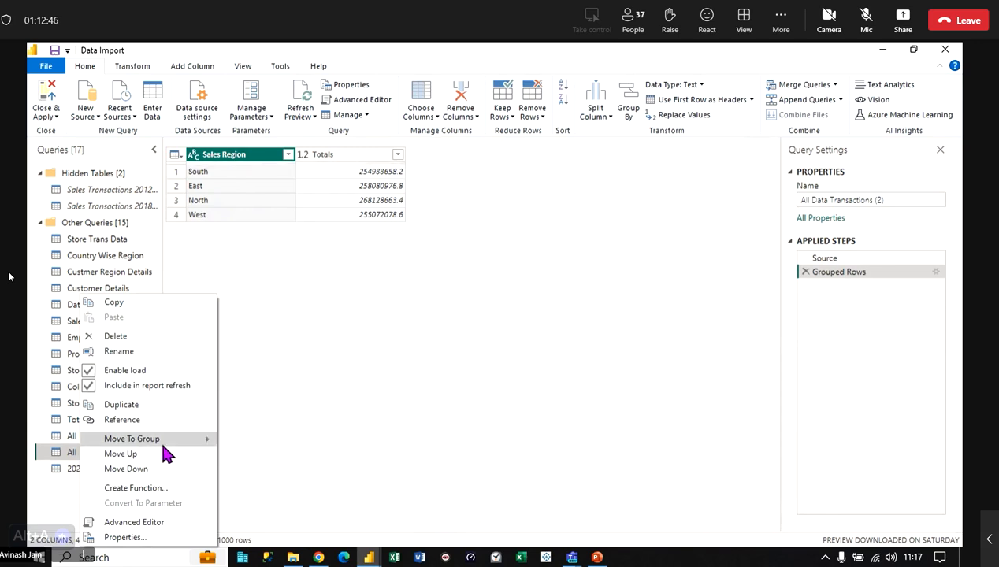
click(321, 397)
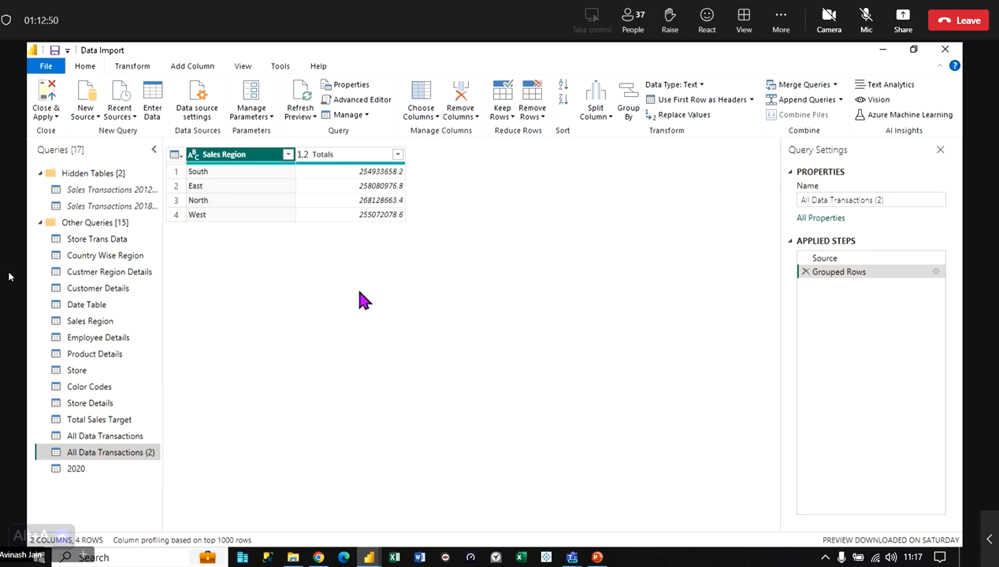
click(101, 435)
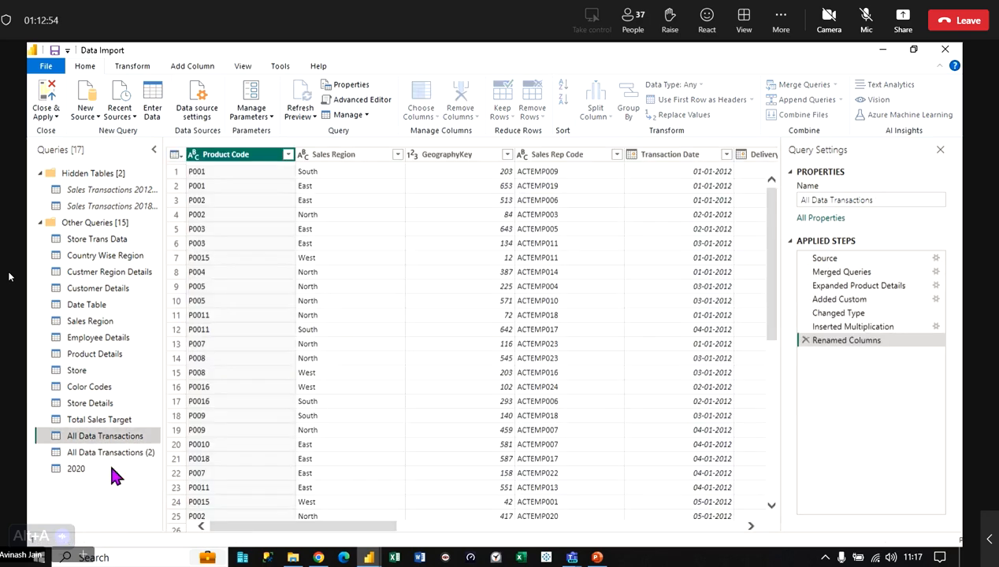
click(118, 452)
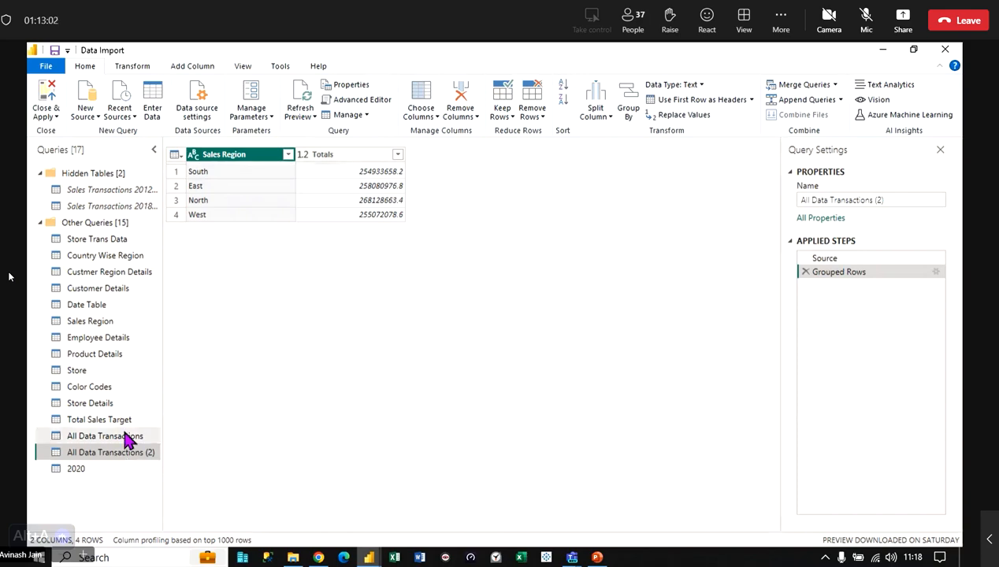
click(125, 432)
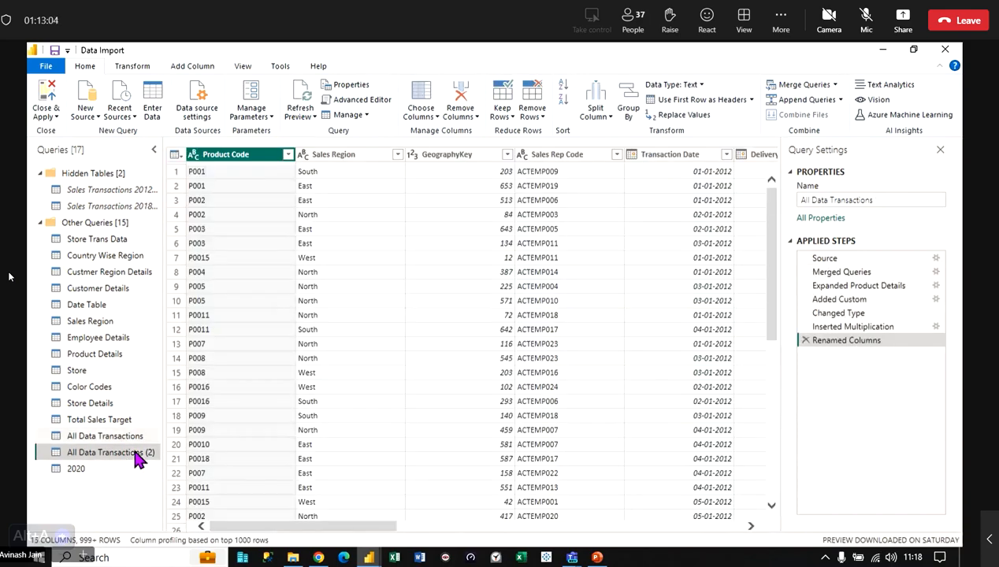
click(136, 453)
click(134, 437)
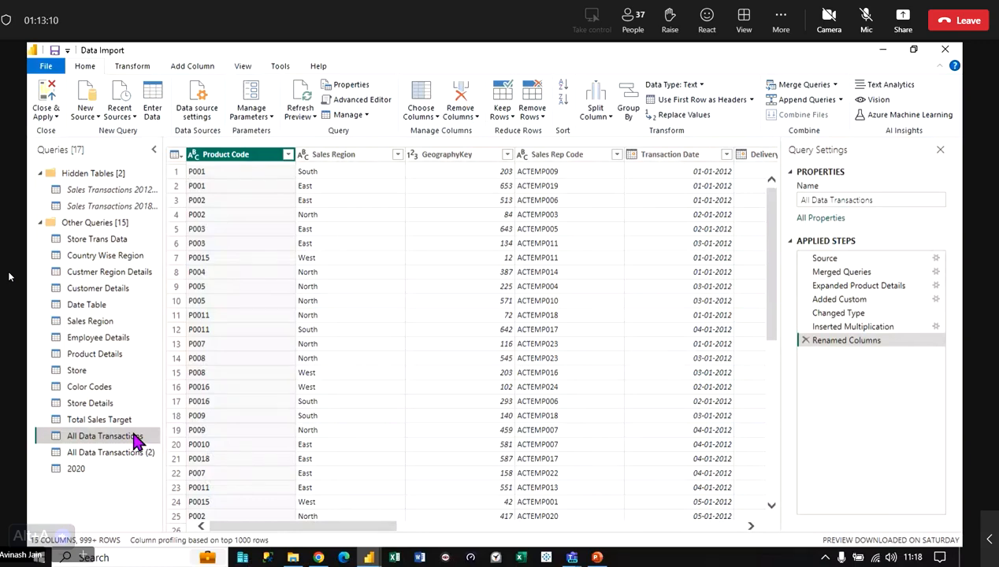
click(128, 452)
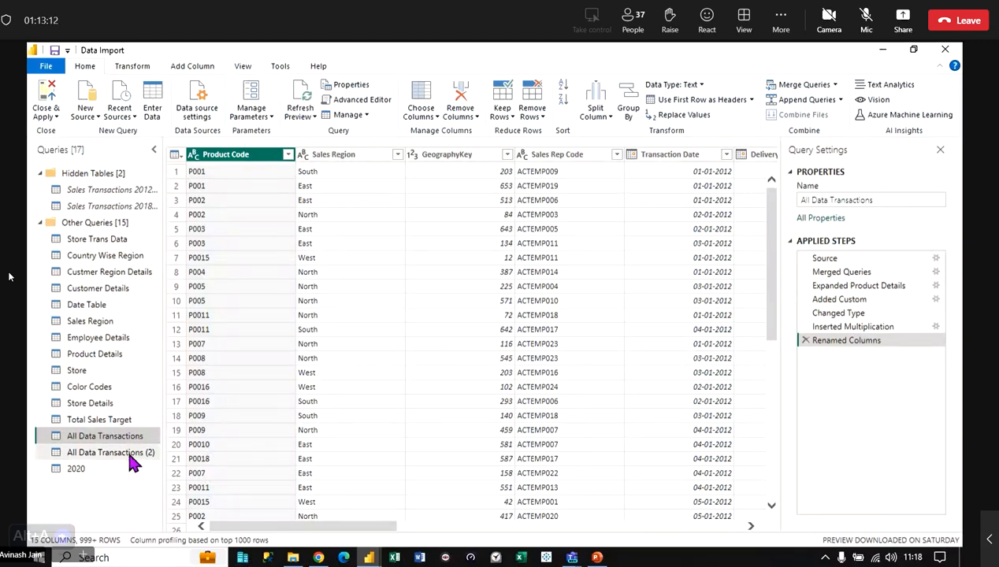
- Delete the referenced query All Data Transactions (2) and confirm its removal
right_click(131, 456)
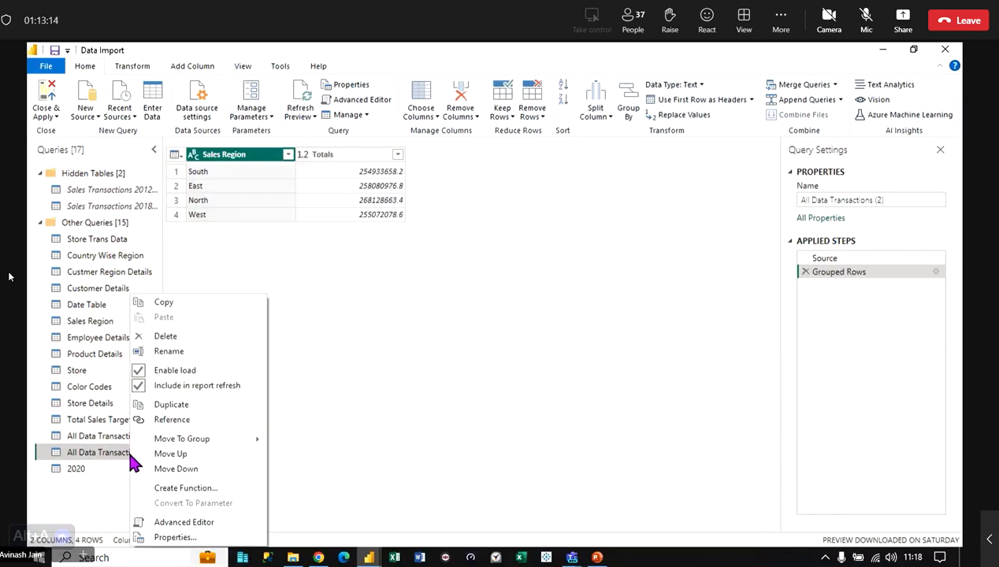
click(171, 338)
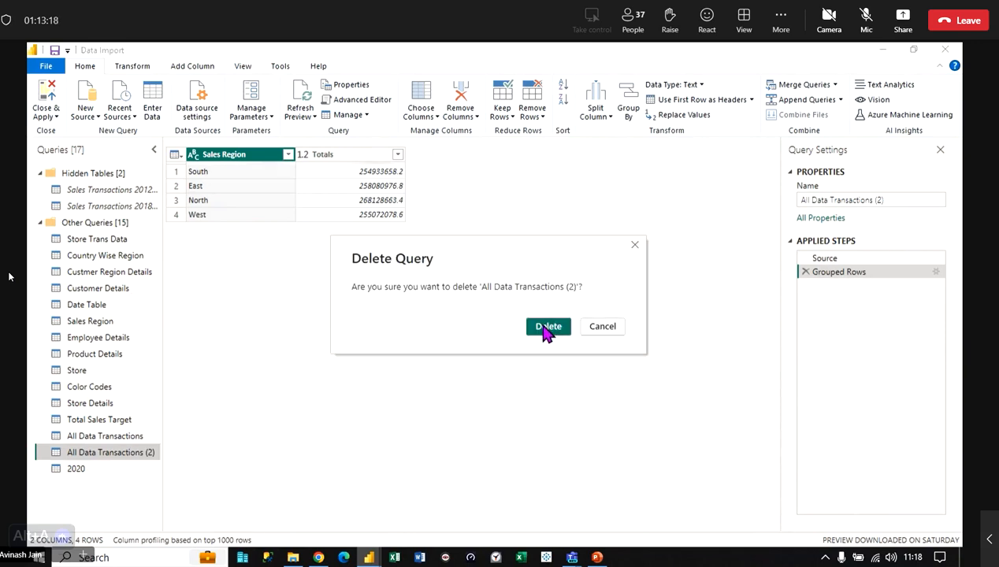
click(546, 327)
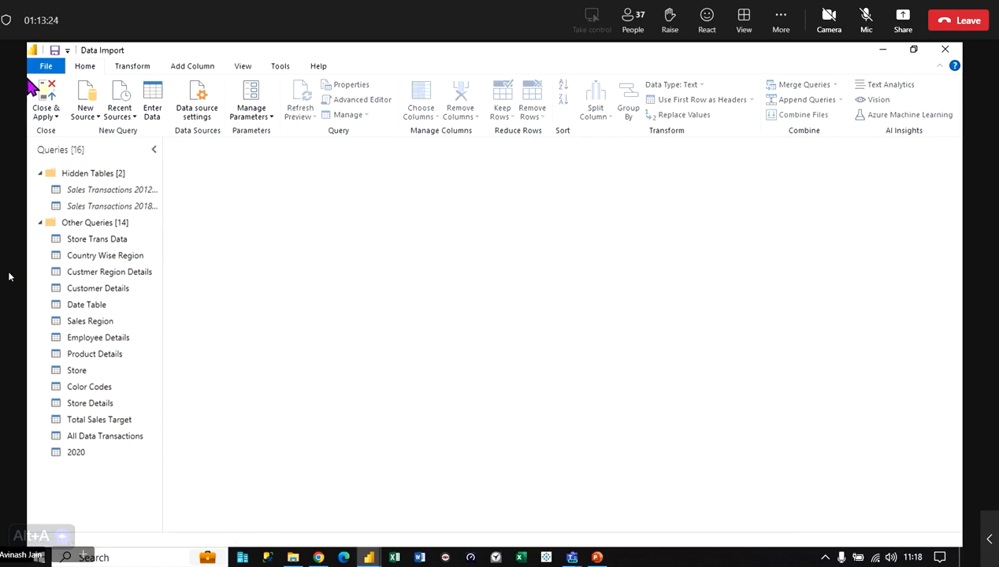
- Leave the query editor, return to the report and apply the pending query changes
click(47, 116)
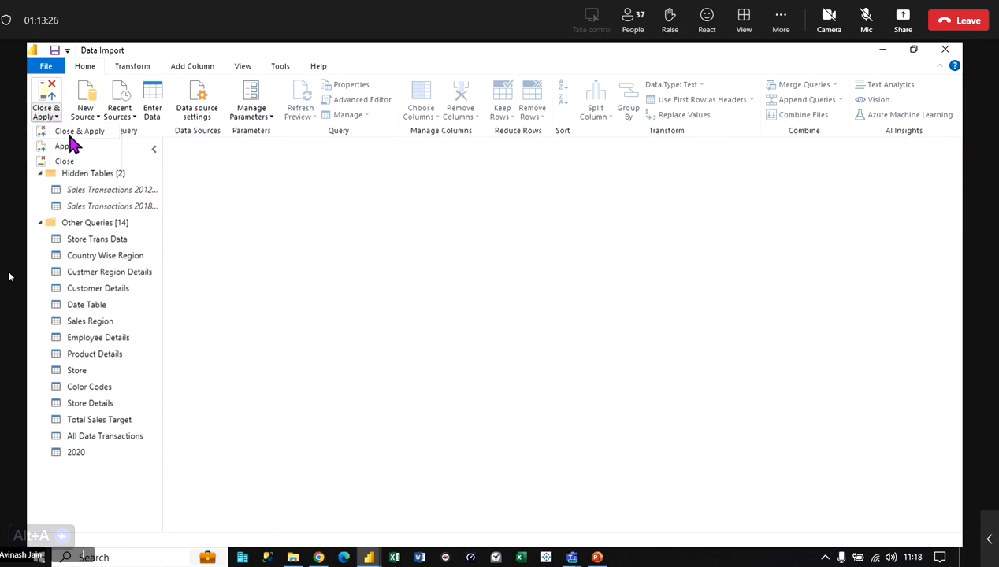
click(71, 145)
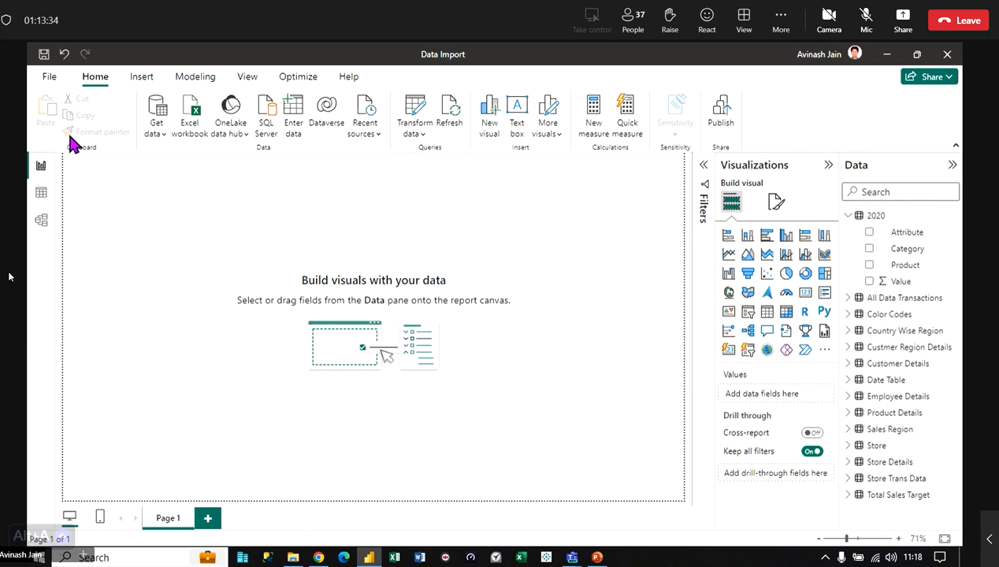
click(876, 216)
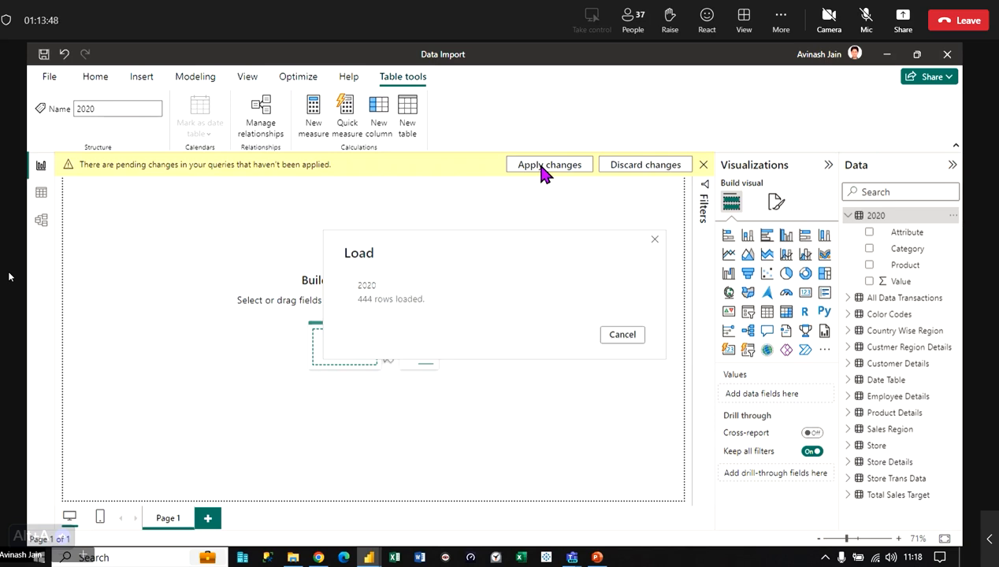
click(541, 166)
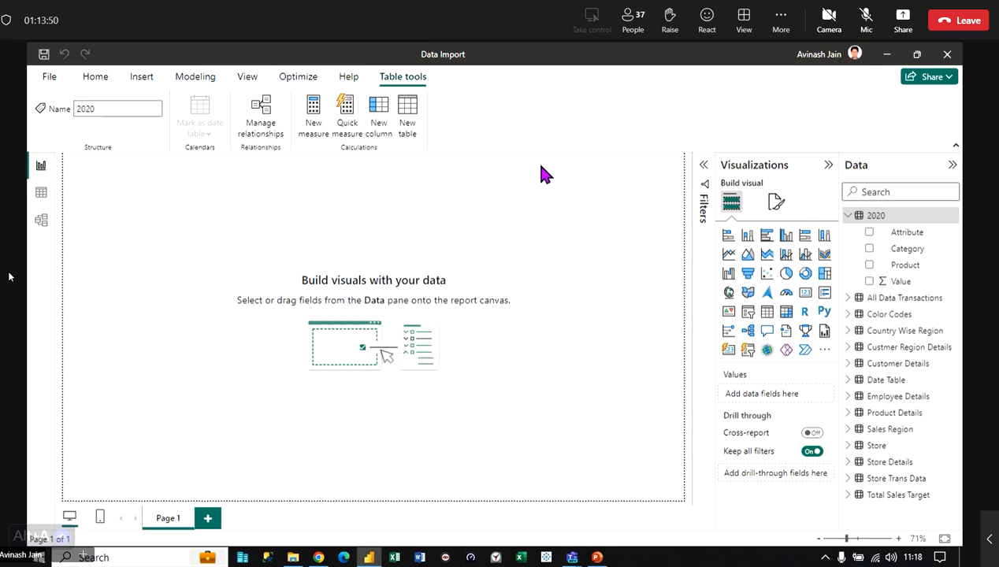
- Save a copy of the Data Import report on this device under the file name Modelling
click(50, 82)
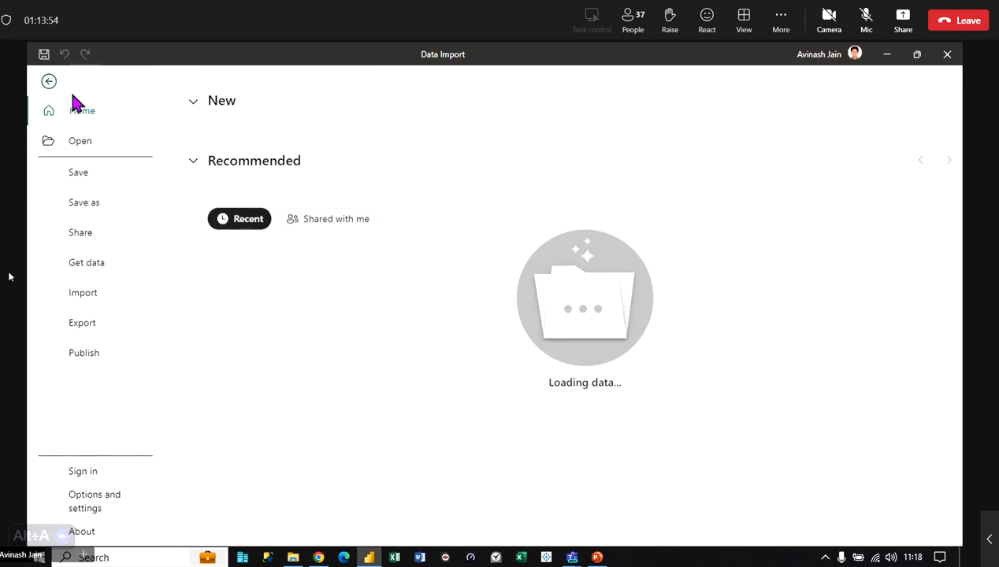
click(94, 203)
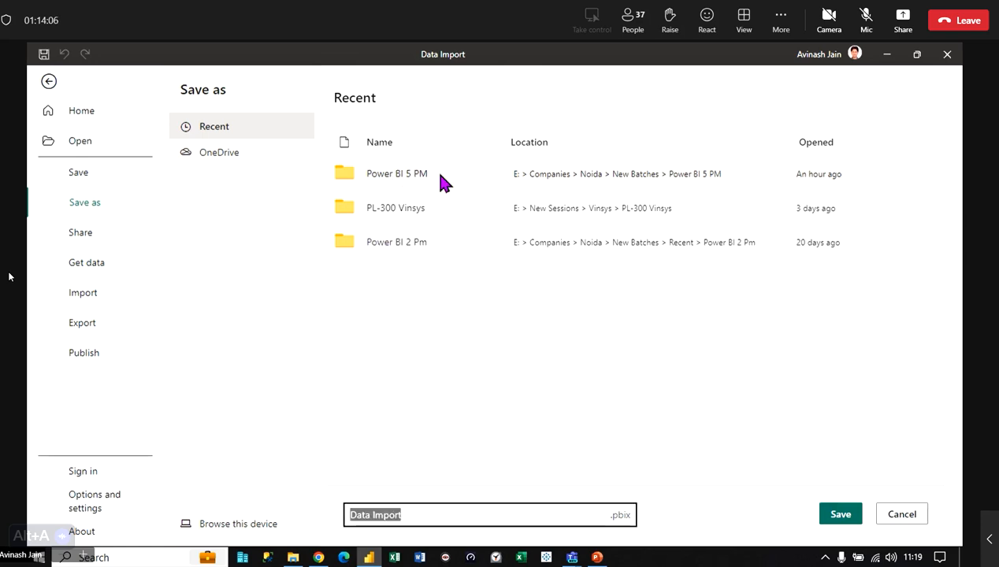
click(236, 525)
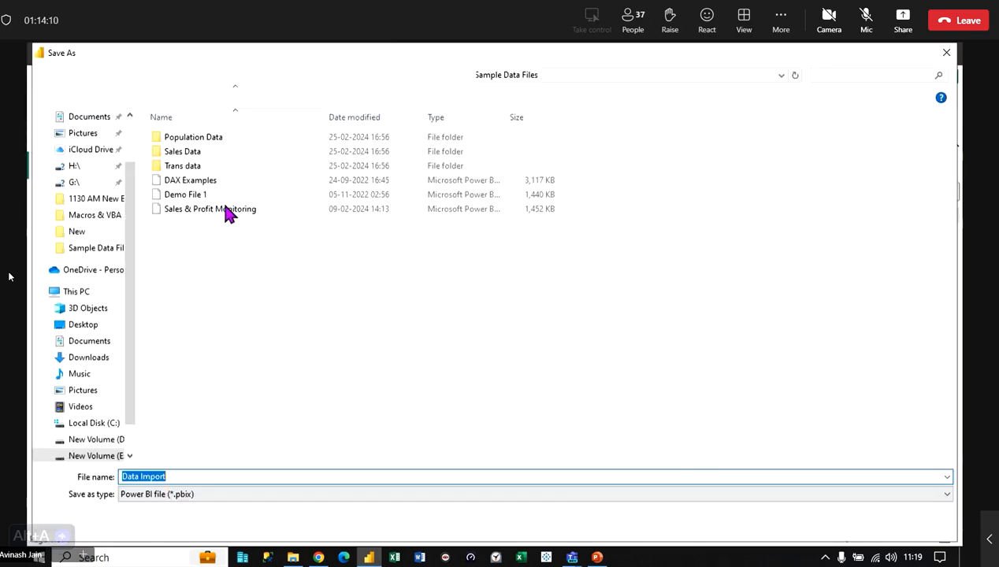
click(220, 477)
key(ctrl+a)
key(BackSpace)
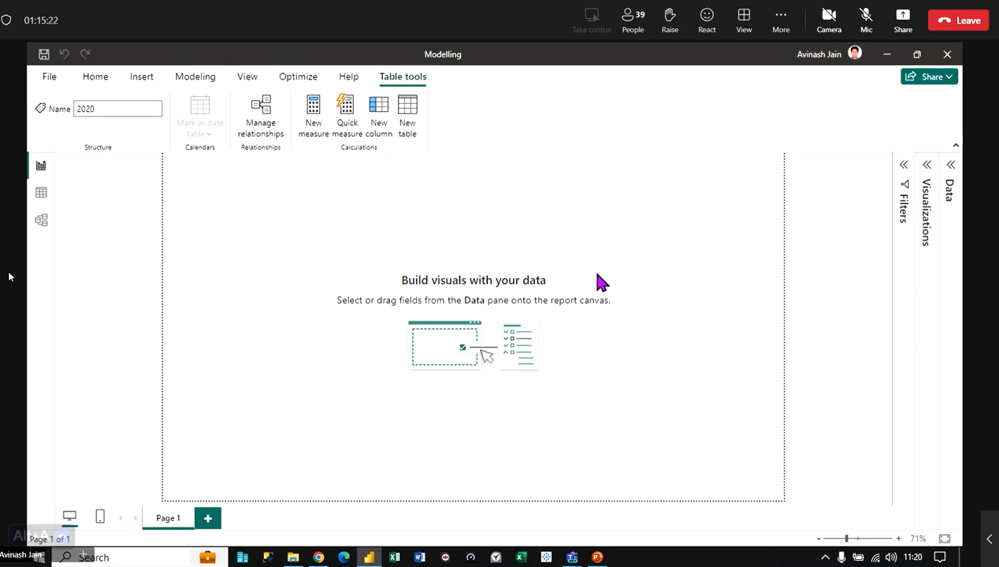
- Switch to Excel and open the Dim & Fact Sample Data workbook from the Sample Data Files folder
click(887, 55)
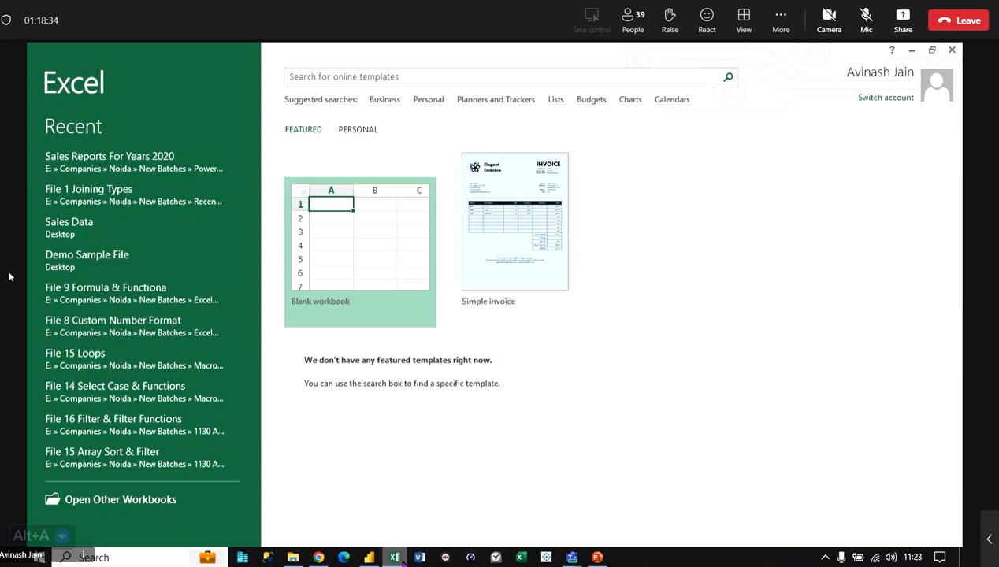
click(121, 499)
click(201, 436)
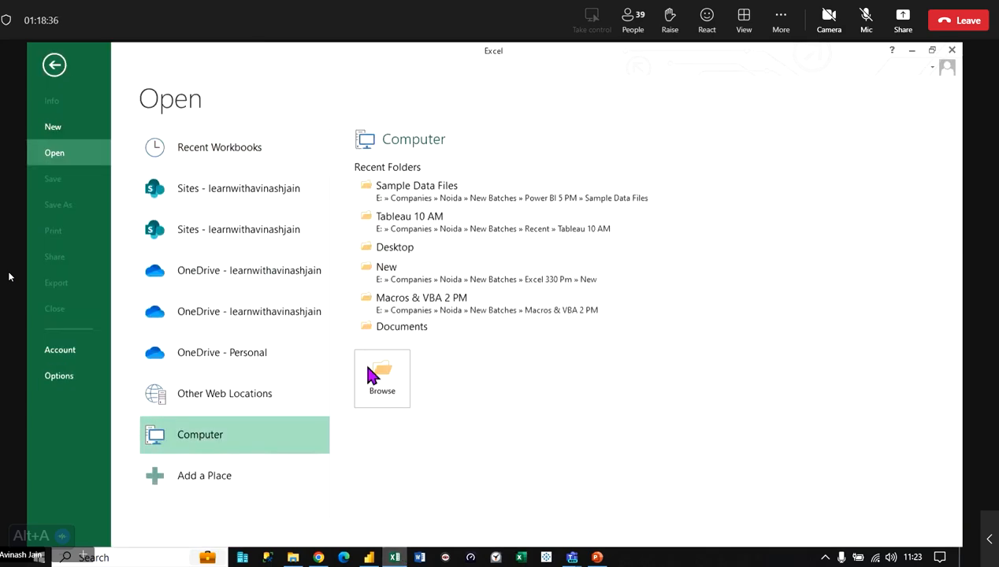
click(441, 191)
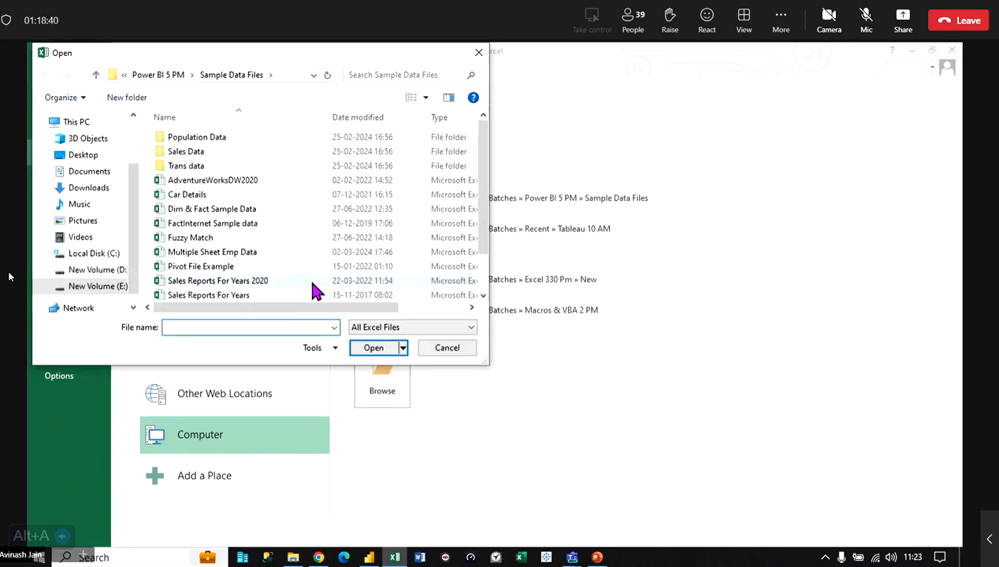
click(211, 210)
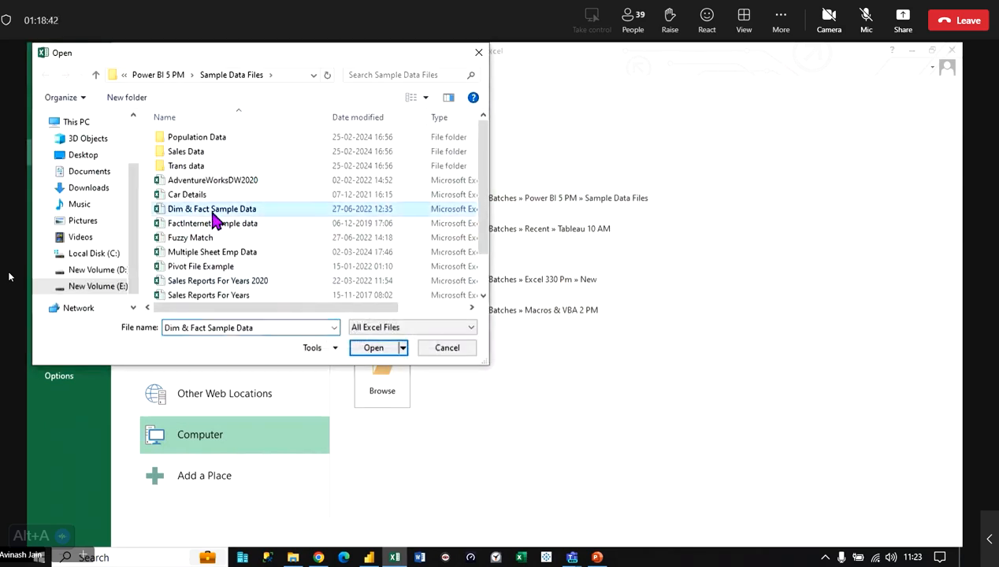
click(375, 348)
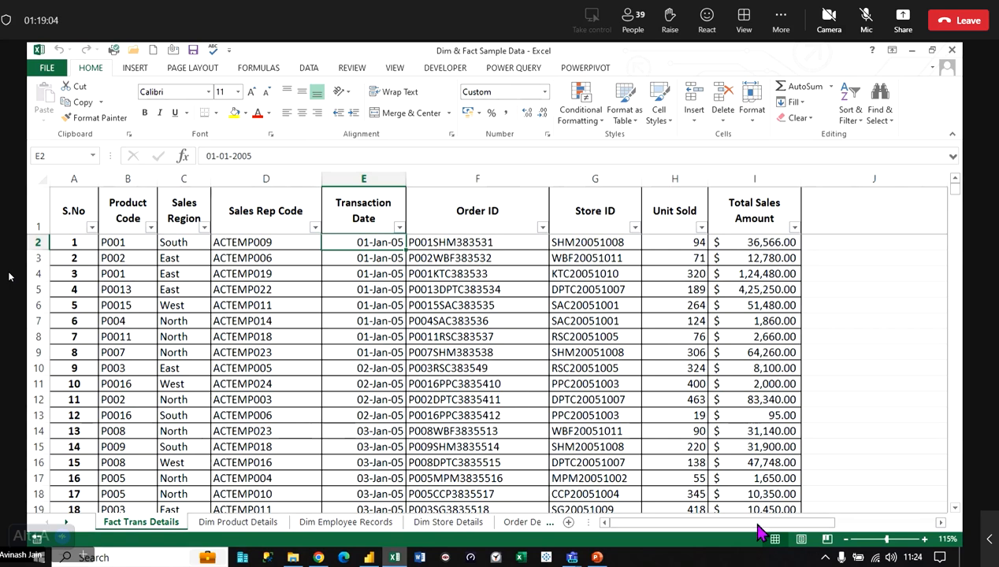
- Compare the Sales Rep Code column in Fact Trans Details with the Employee Code column in Dim Employee Records
click(348, 397)
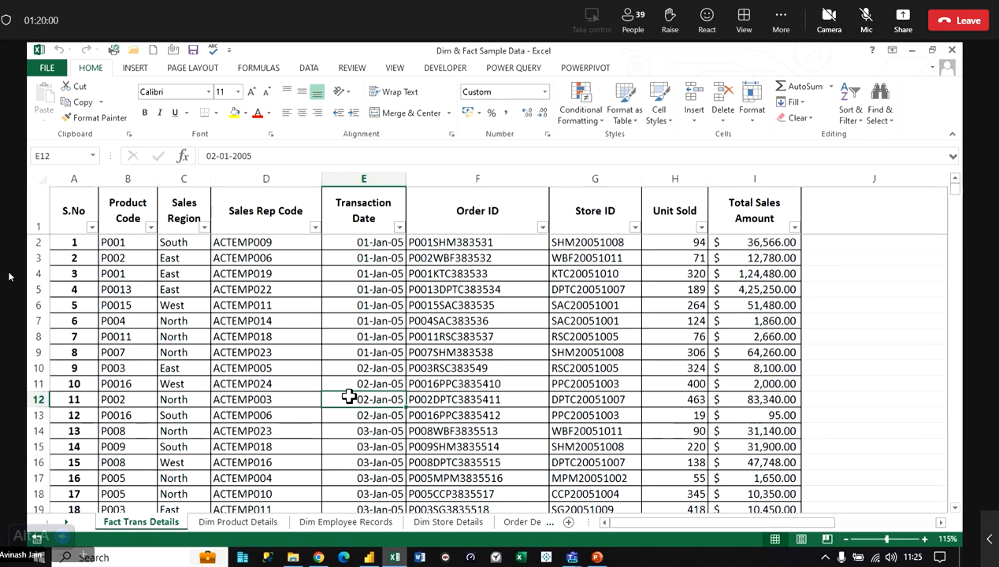
click(298, 172)
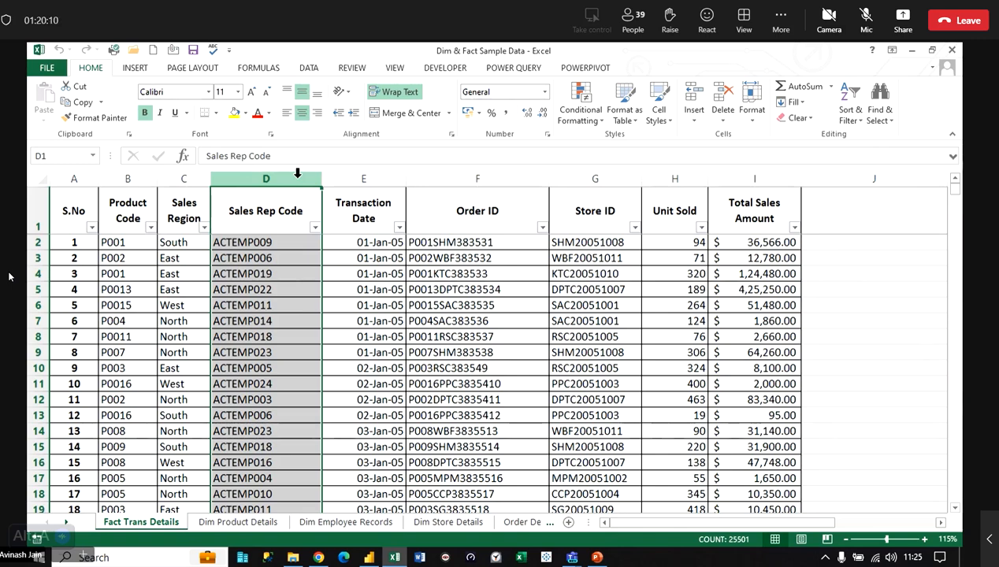
click(260, 258)
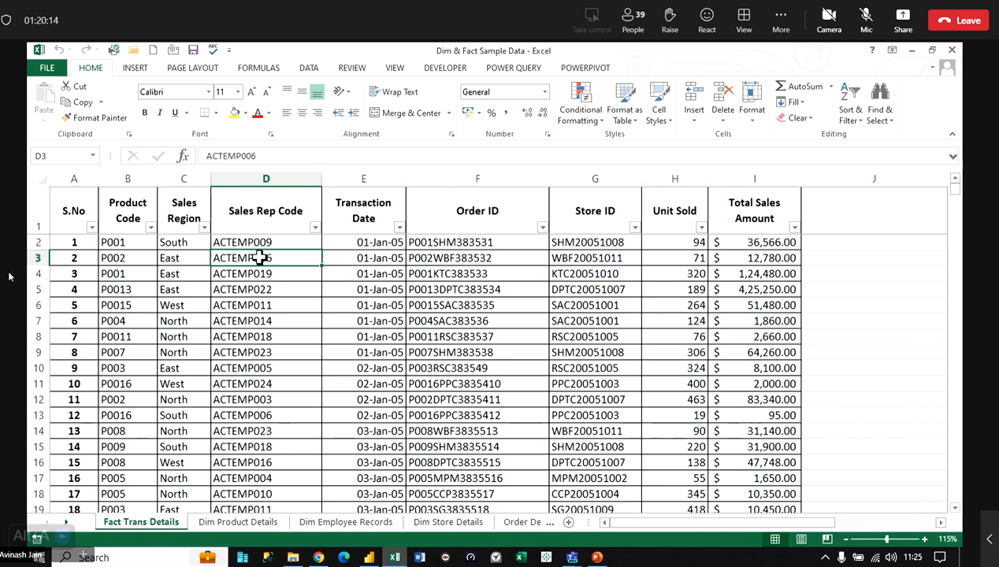
click(375, 522)
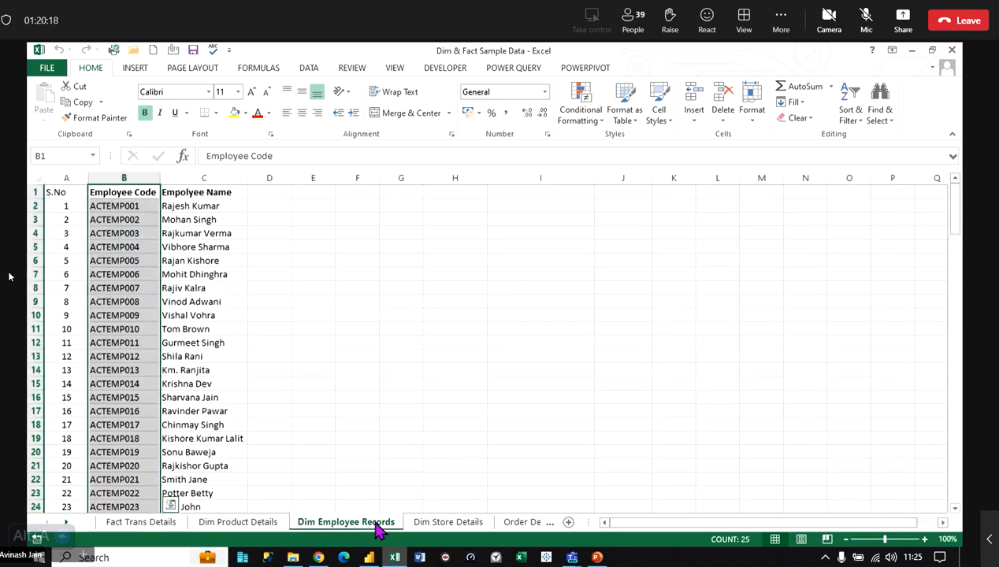
click(302, 308)
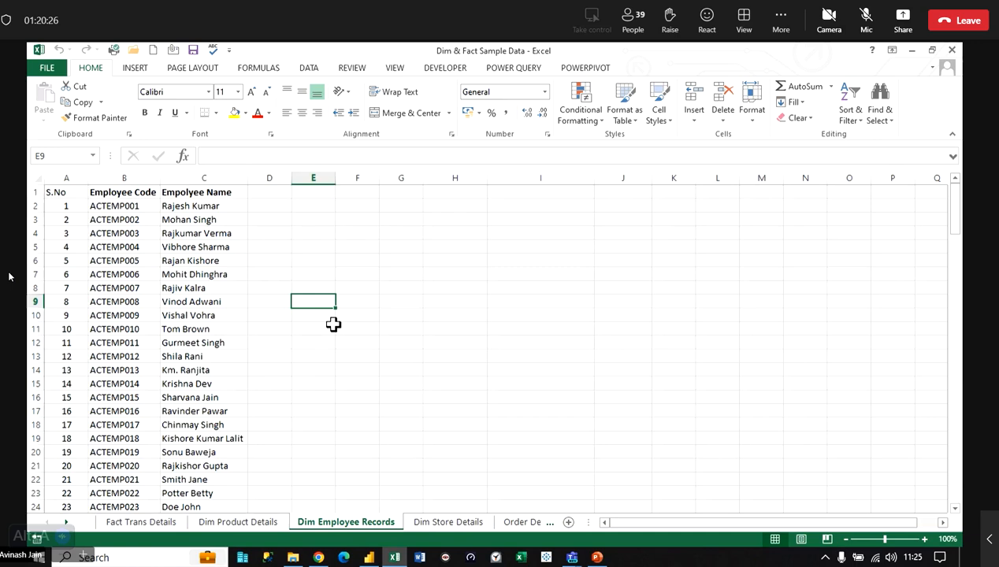
click(118, 220)
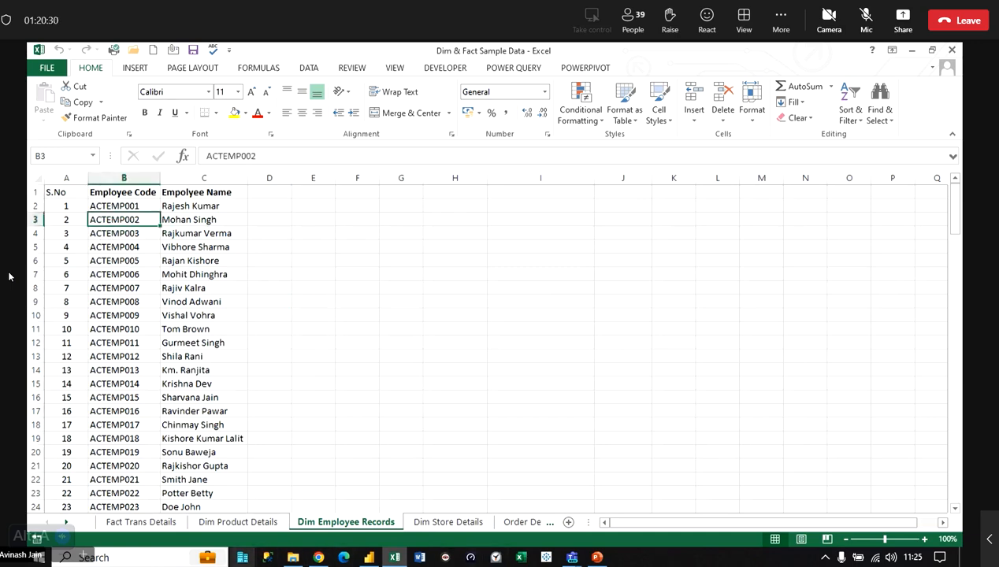
- Filter Fact Trans Details to Sales Rep Code ACTEMP002 and select the Total Sales Amount column to check its sum
click(154, 523)
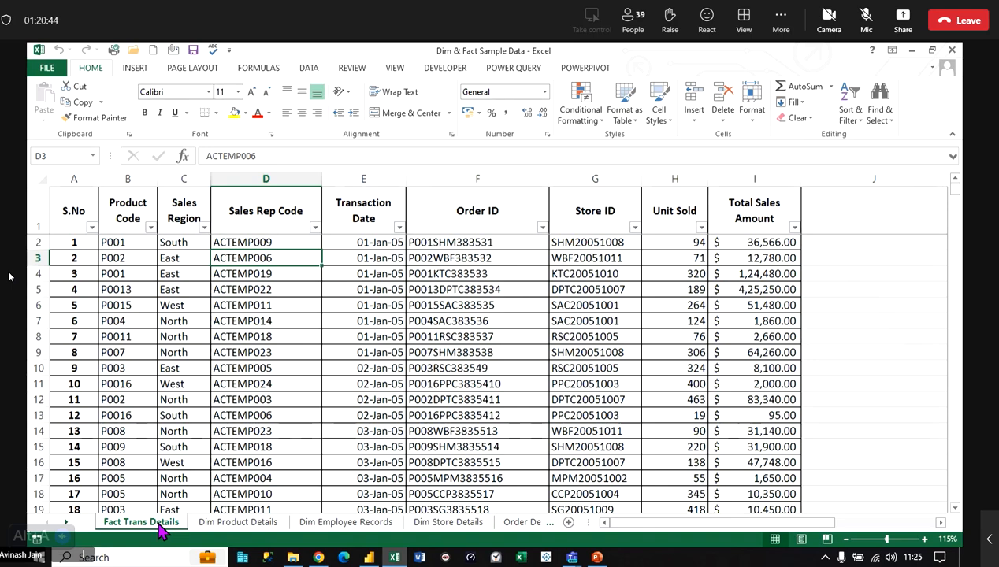
click(276, 270)
click(314, 228)
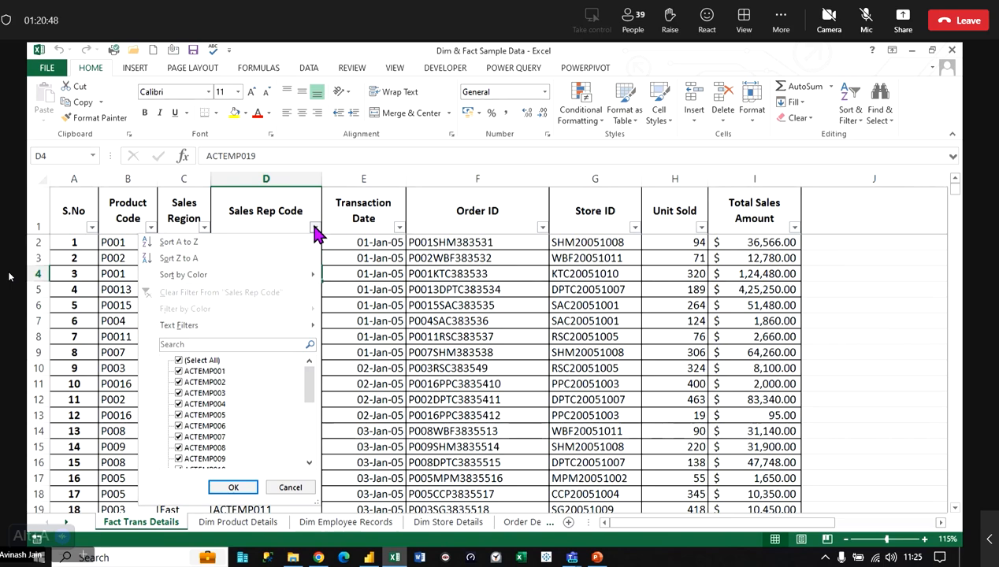
click(178, 360)
click(178, 382)
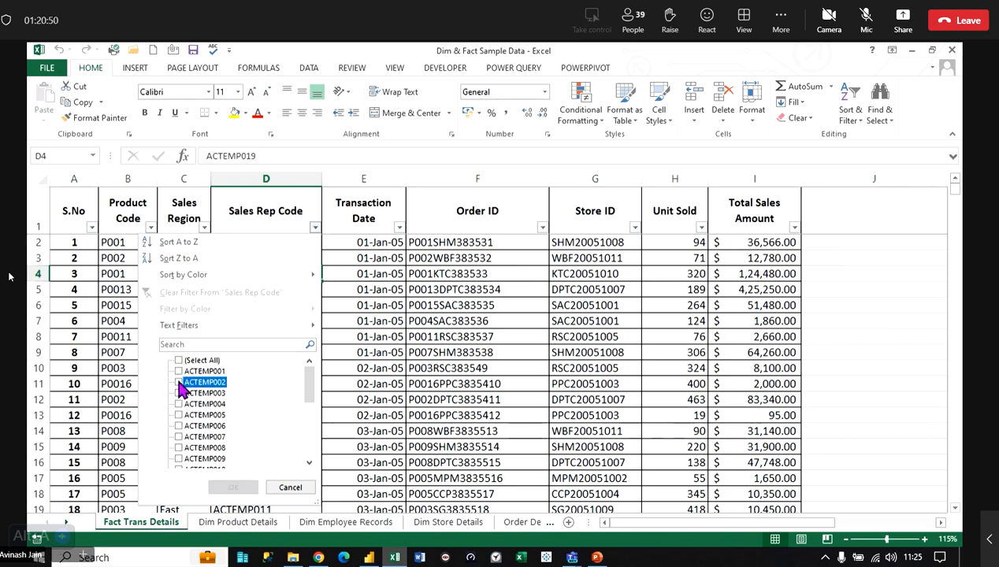
click(233, 487)
click(768, 167)
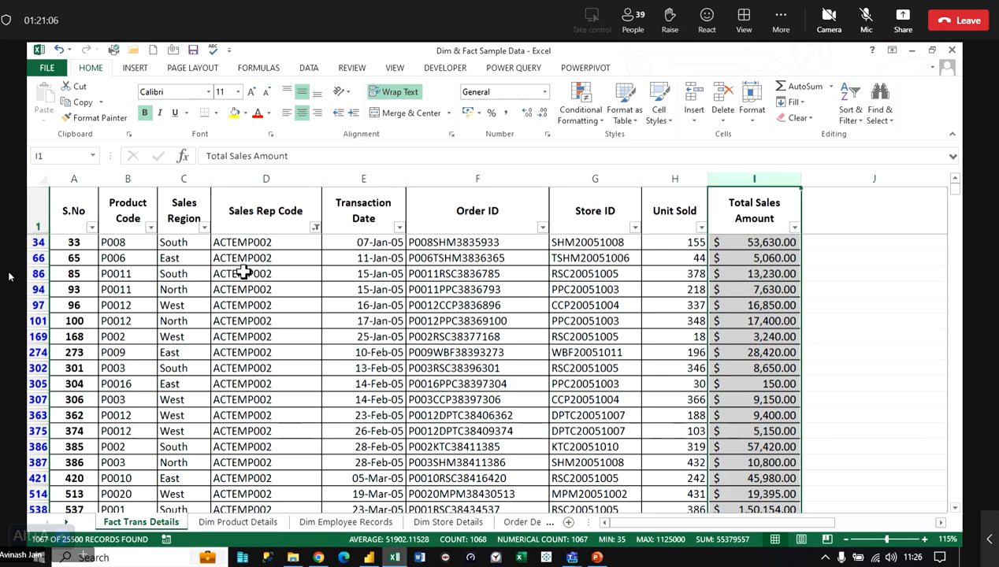
- Clear the filter from the Sales Rep Code column in Fact Trans Details
click(316, 228)
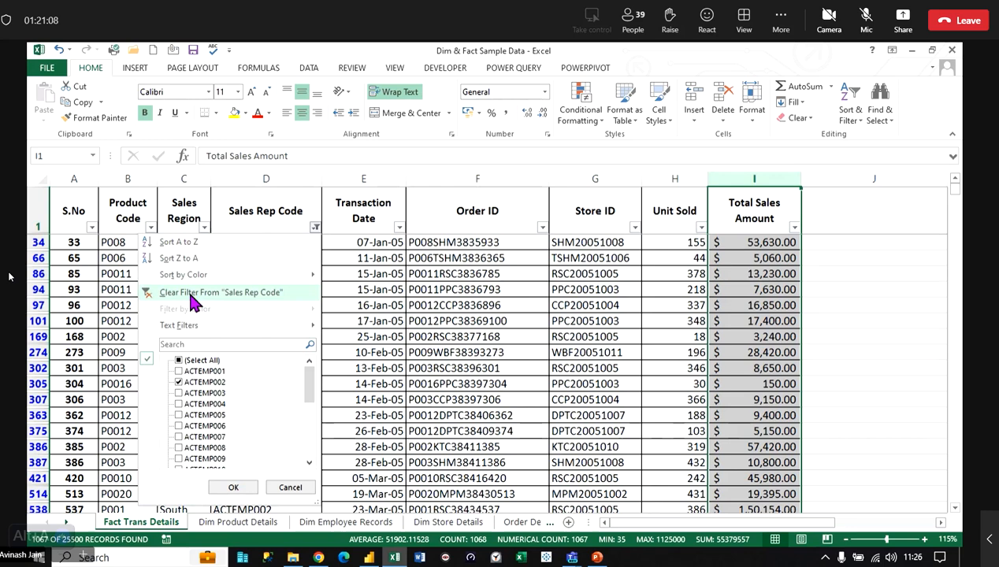
click(189, 294)
click(281, 254)
- Start a VLOOKUP formula in cell J2 of Fact Trans Details with the sales rep code in D2 as lookup value
click(829, 244)
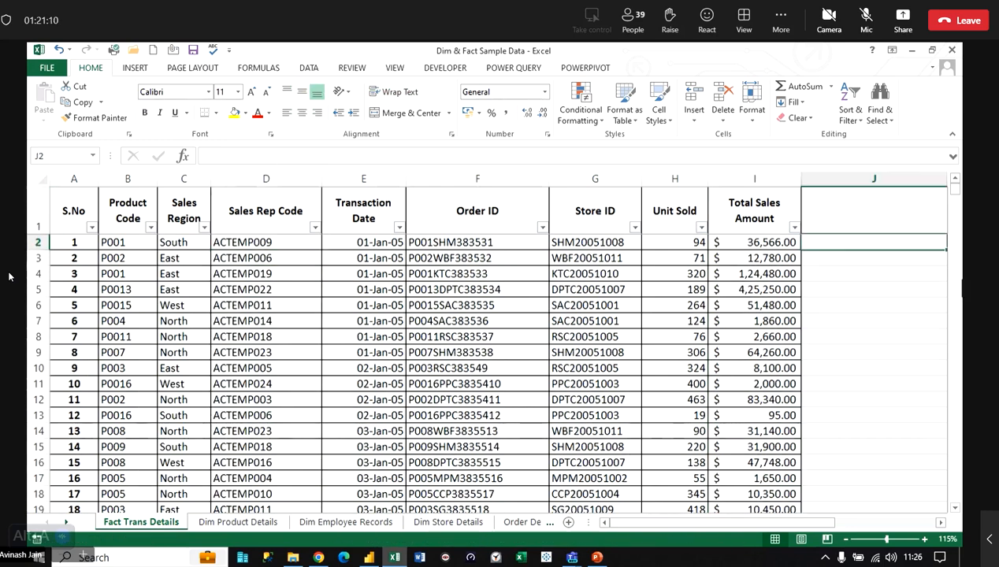
text(=vl)
key(Tab)
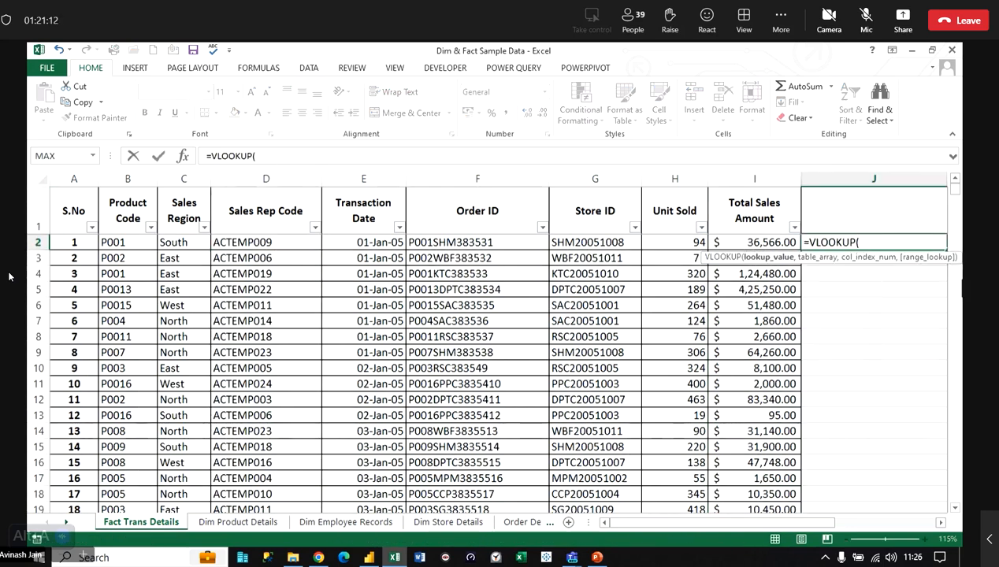
key(Left)
key(Left)
key(Left)
key(Left)
key(Left)
key(Left)
key(Left)
key(Right)
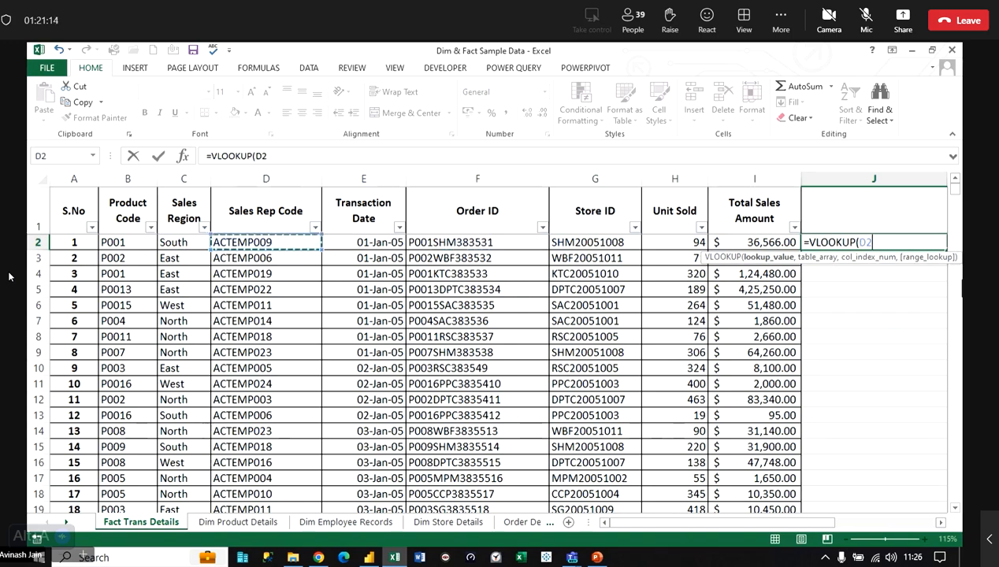
text(,)
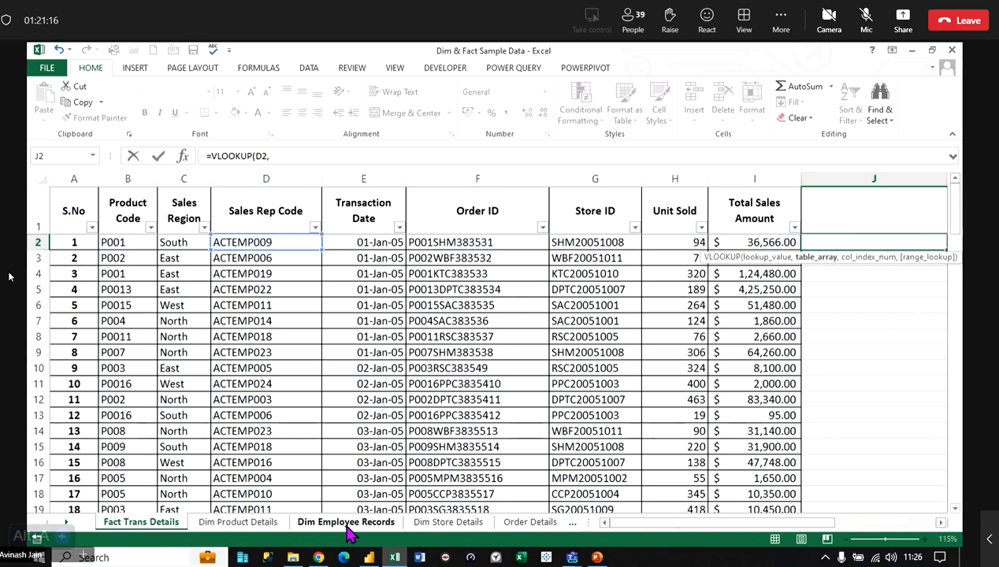
- Complete the VLOOKUP with the absolute range $B$1:$C$25 of Dim Employee Records and column index 2
click(346, 521)
click(111, 192)
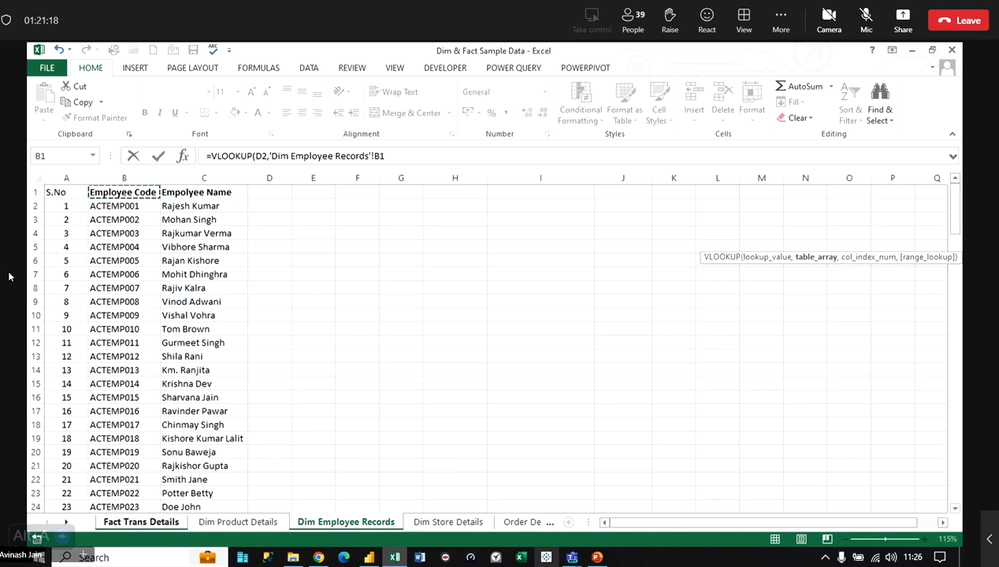
key(Left)
key(Right)
key(shift+Right)
key(ctrl+shift+Down)
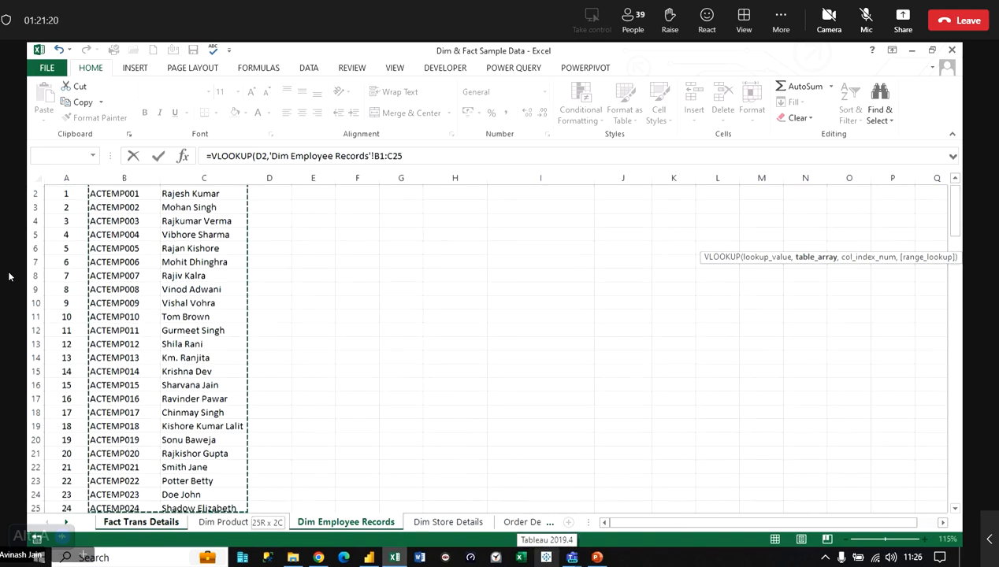
key(F4)
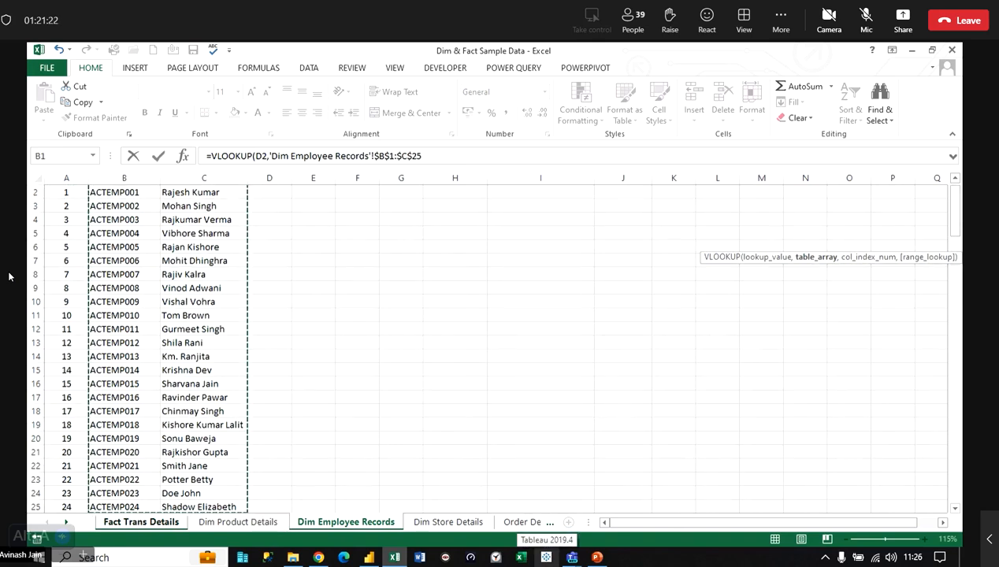
text(,2))
key(Return)
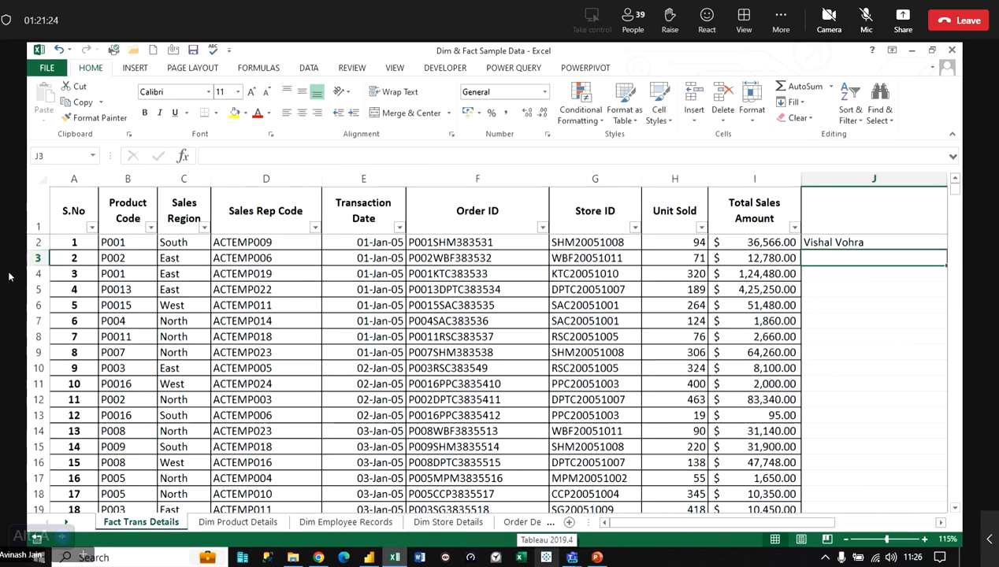
- Fill the VLOOKUP formula from J2 down column J for every transaction row of Fact Trans Details
click(907, 236)
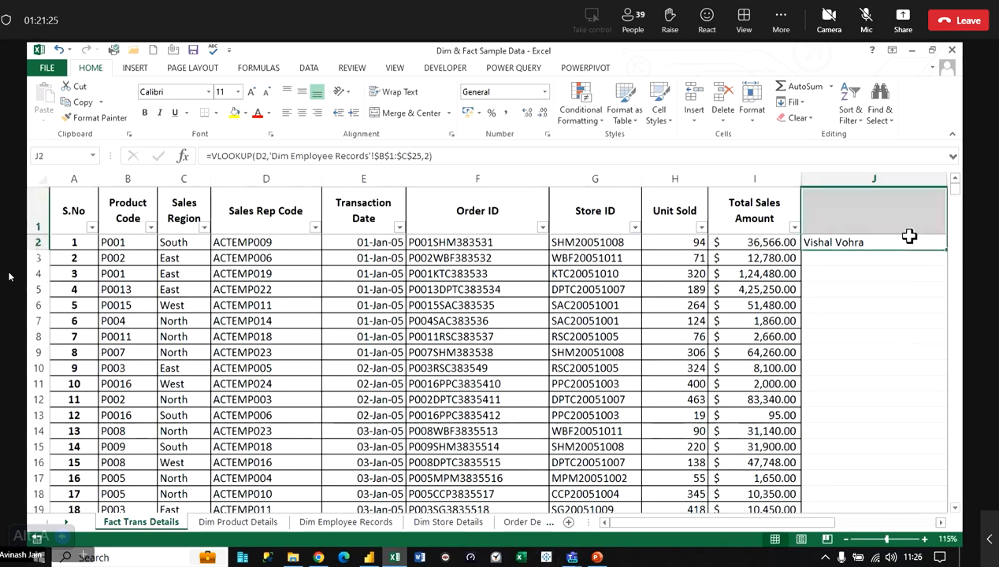
double_click(945, 249)
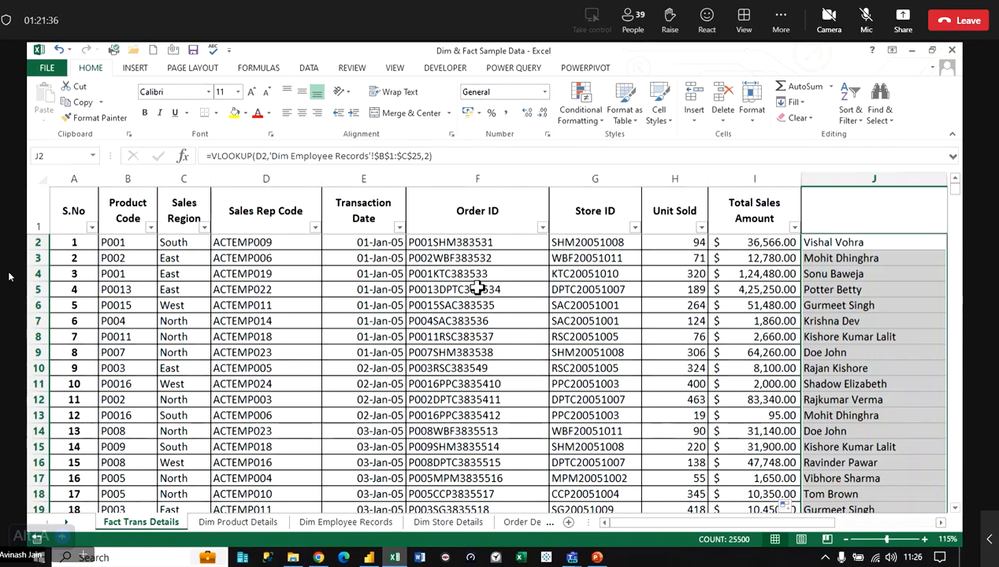
click(314, 341)
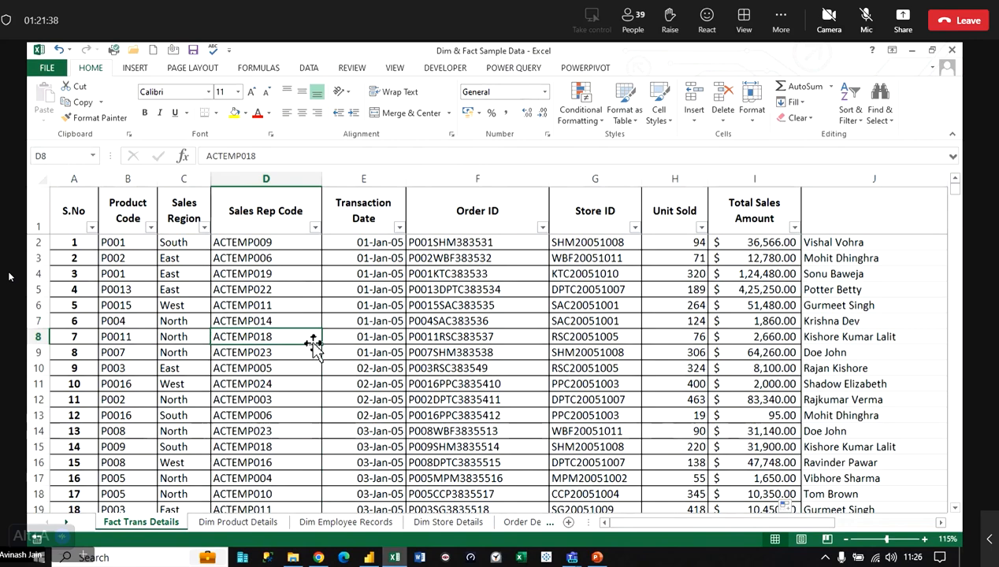
- Examine the Sales Rep Code column and the looked-up names in column J down to the last transaction row
scroll(363, 364, down, 1)
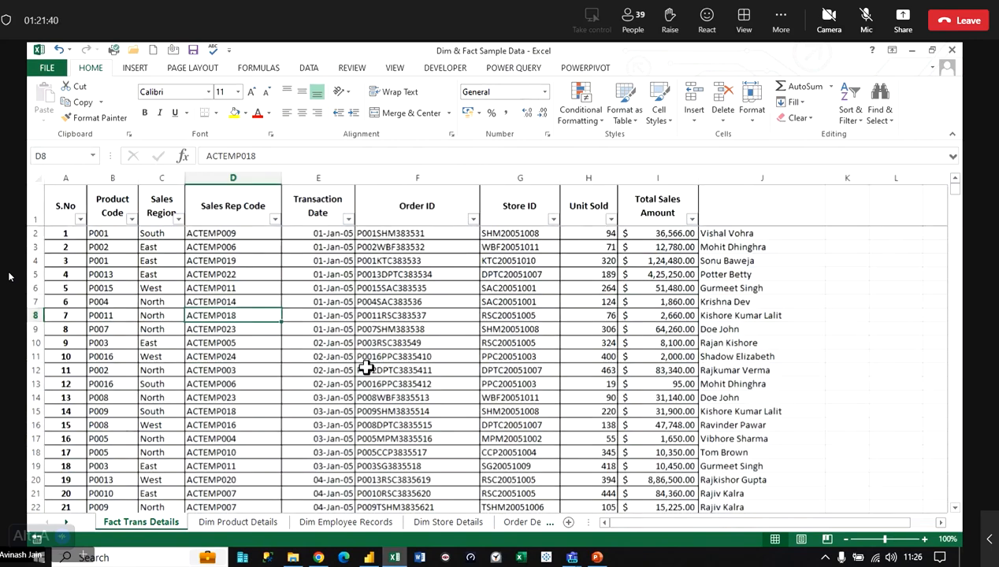
click(224, 211)
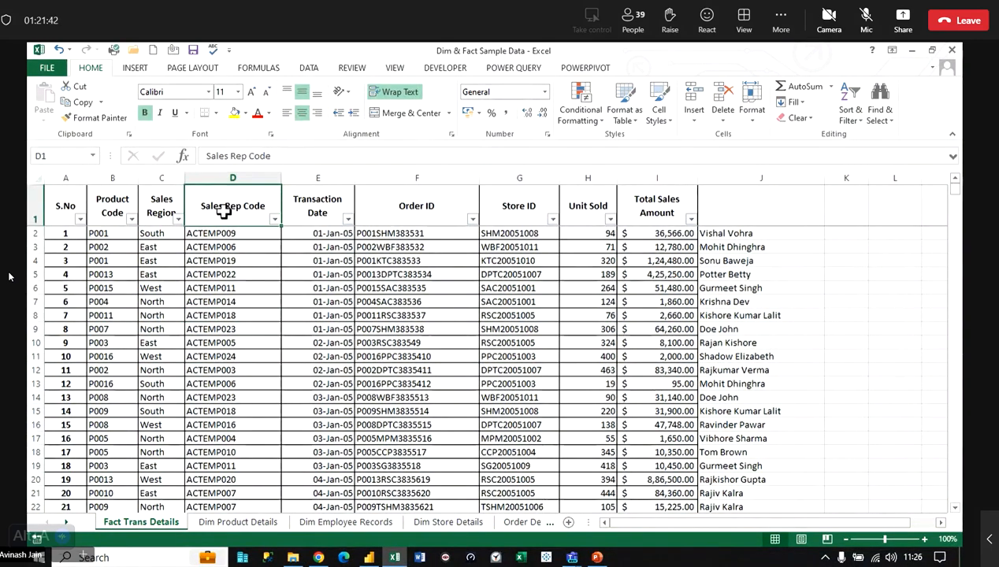
key(ctrl+Down)
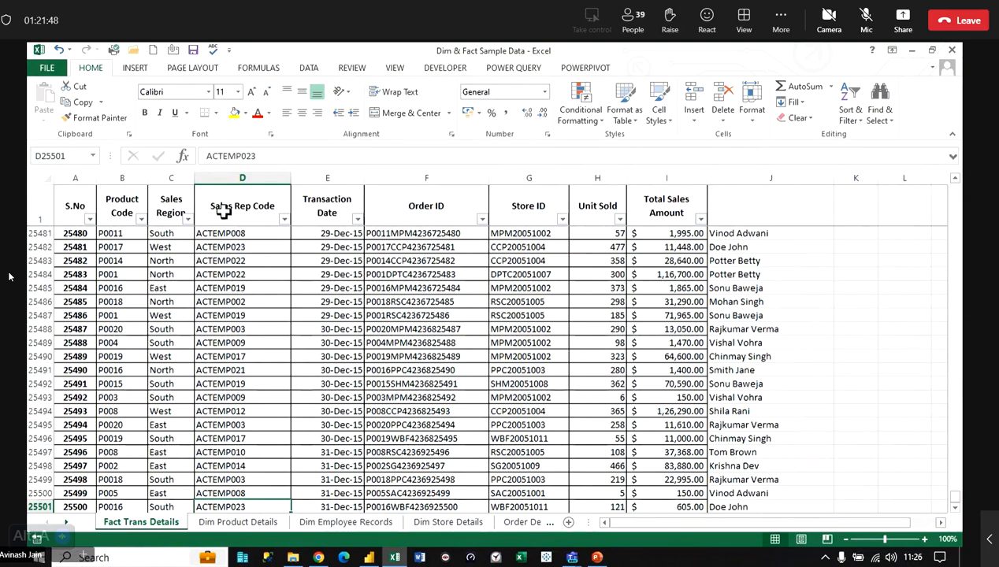
click(224, 211)
key(Down)
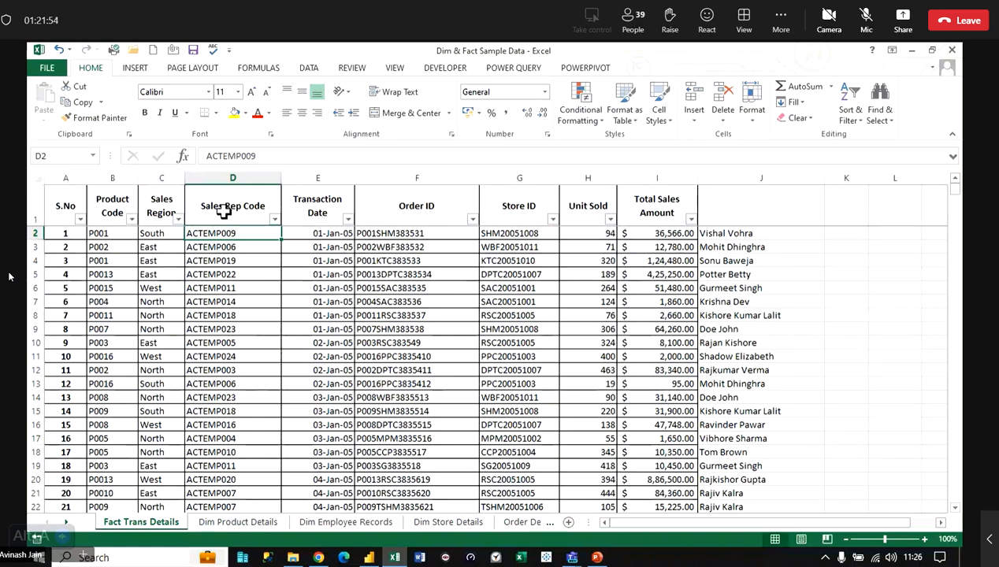
click(726, 234)
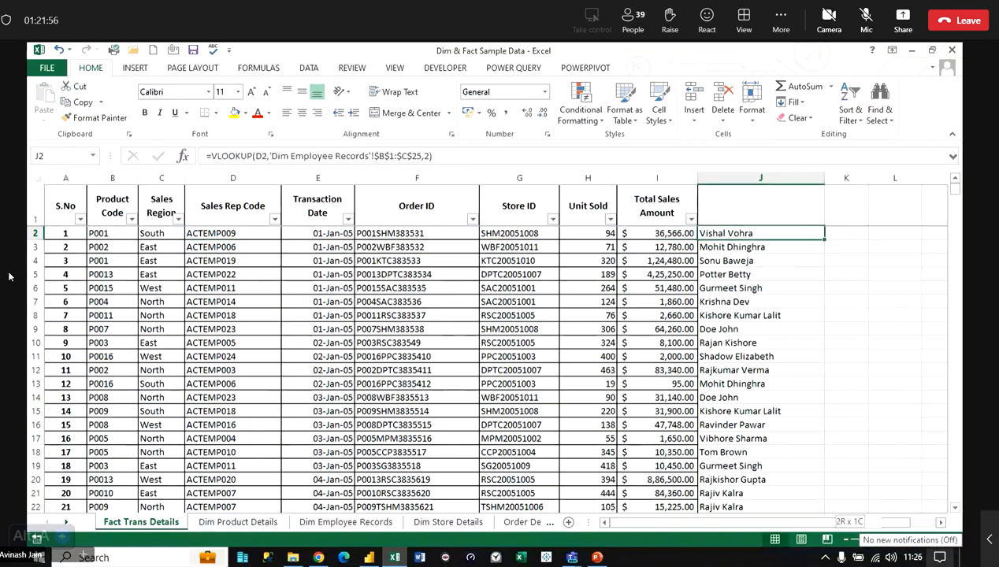
key(ctrl+shift+Down)
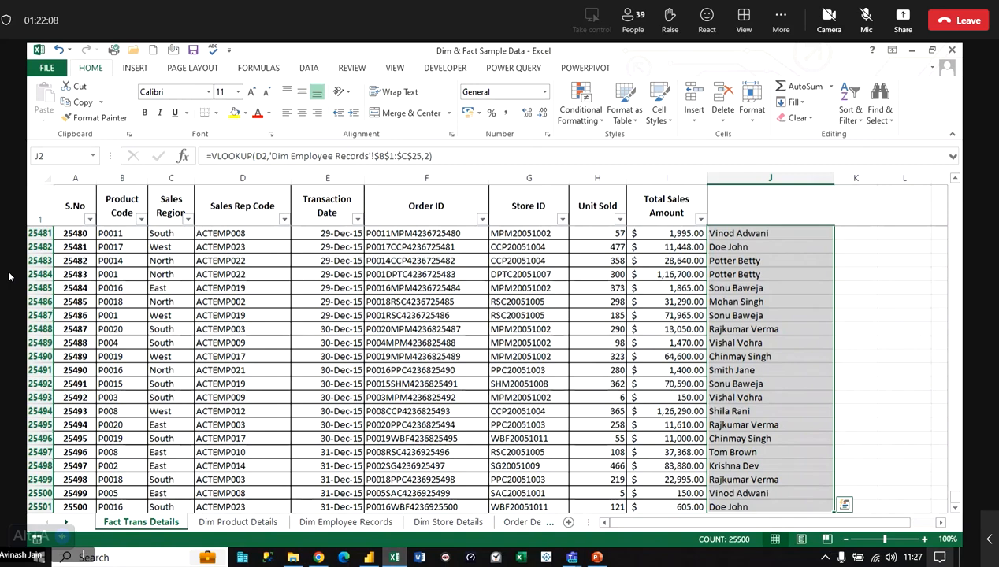
key(ctrl+Up)
key(Down)
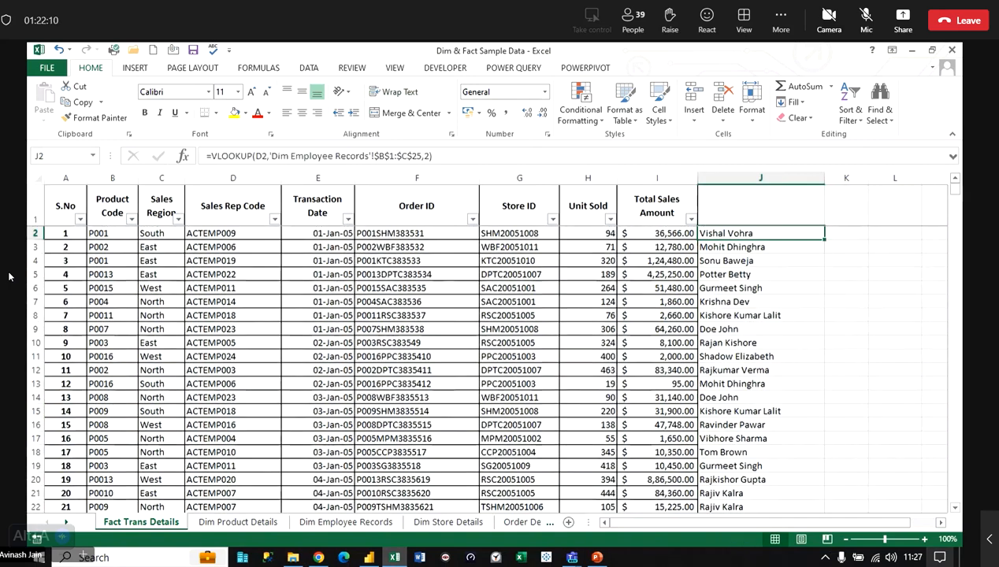
- Inspect the VLOOKUP formula in J2 and compare it with the copies in the rows below
key(F2)
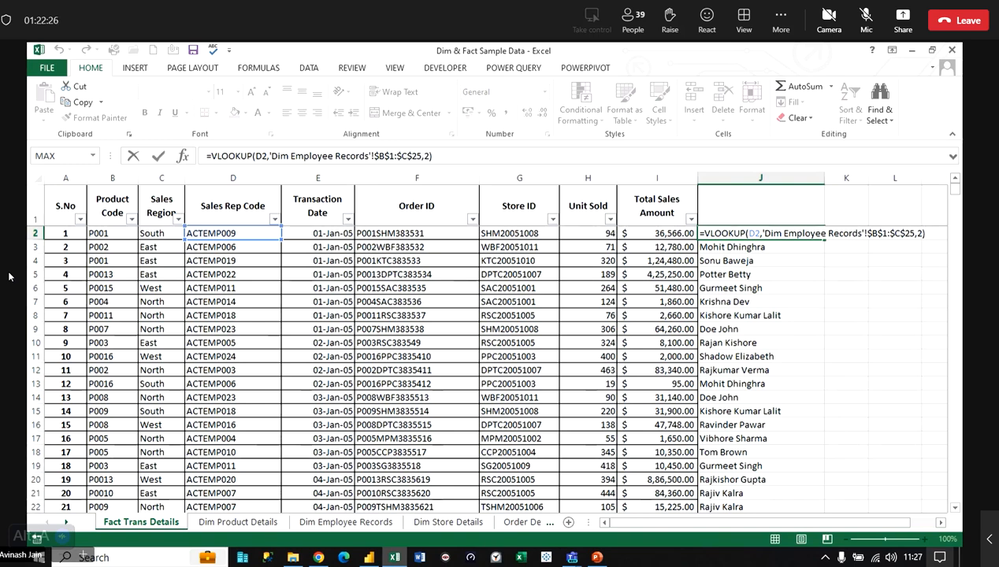
key(Return)
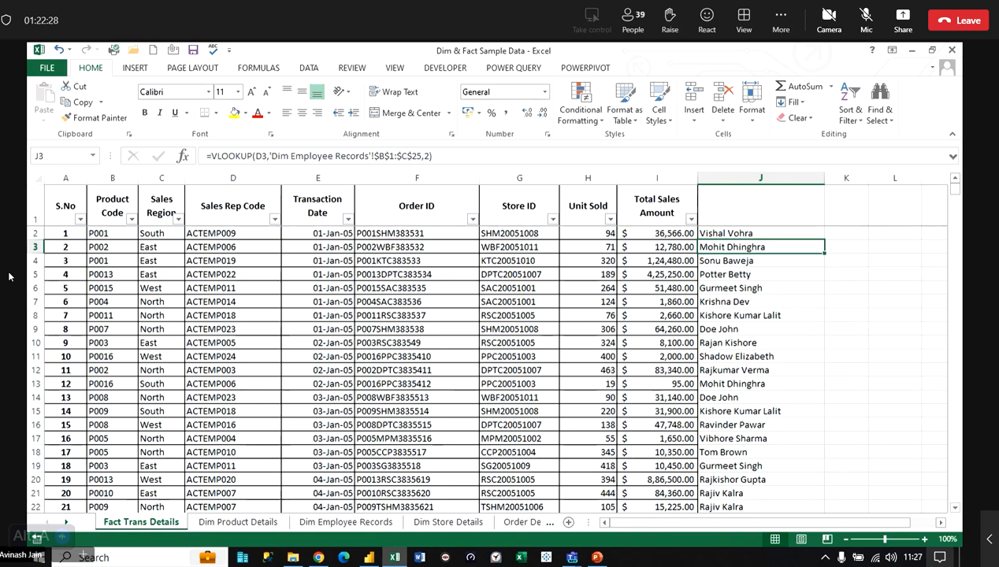
key(Down)
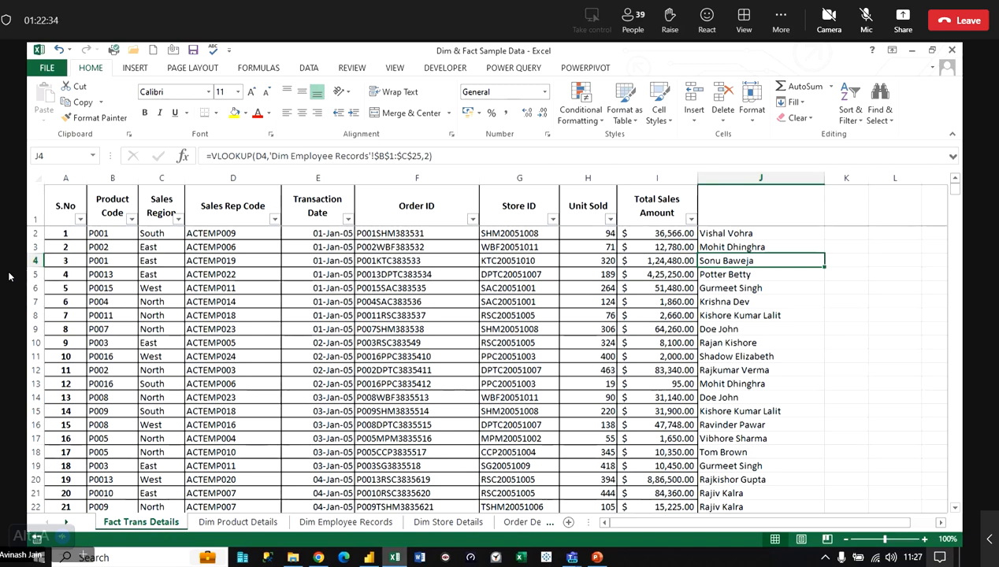
key(Up)
key(Up)
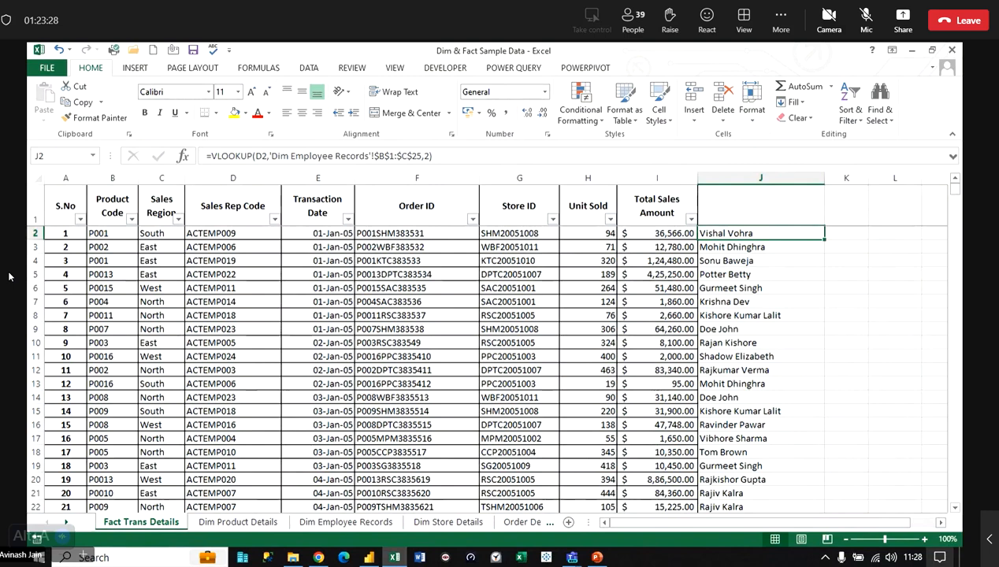
- Clear all VLOOKUP formulas from column J of Fact Trans Details
click(770, 343)
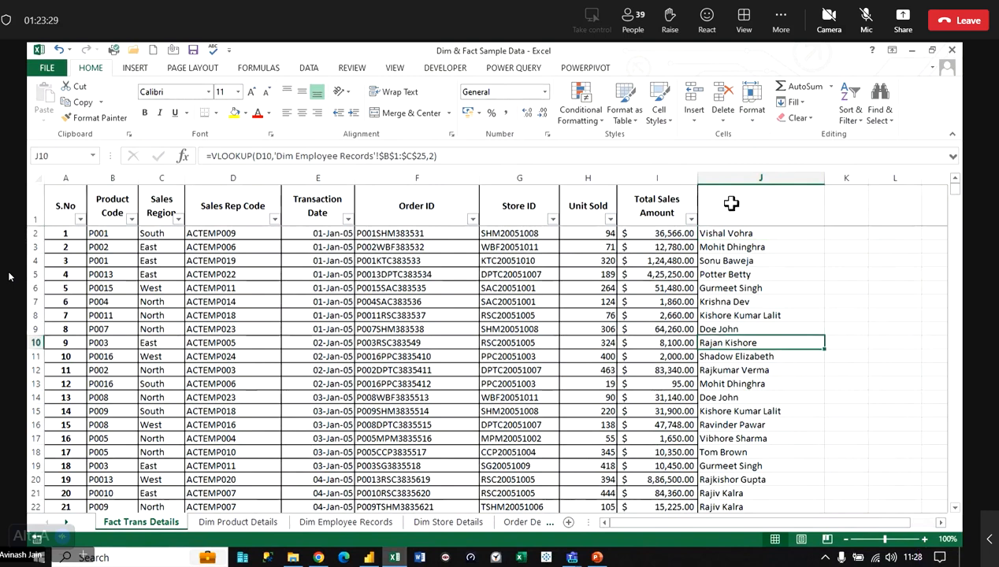
click(768, 174)
key(Delete)
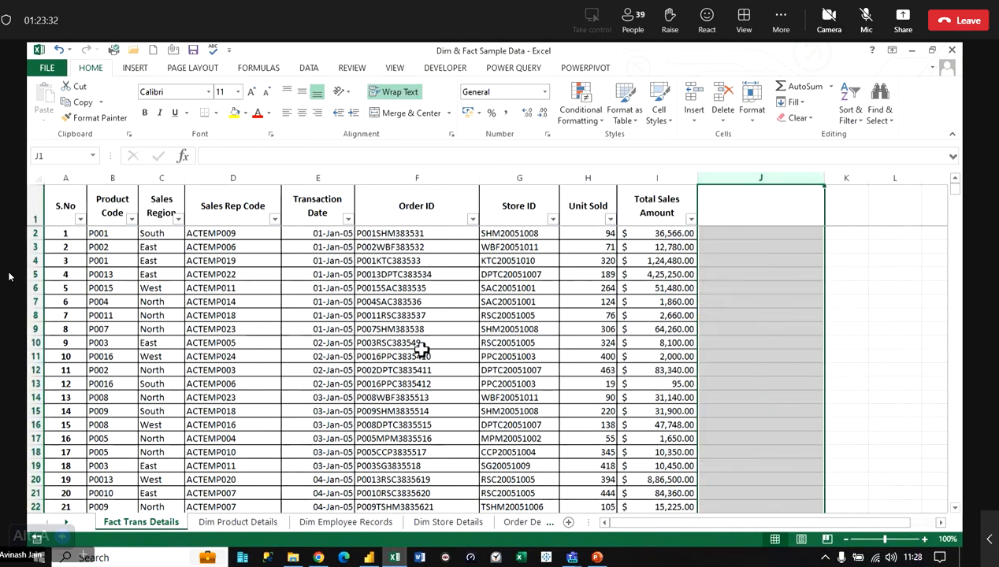
click(423, 353)
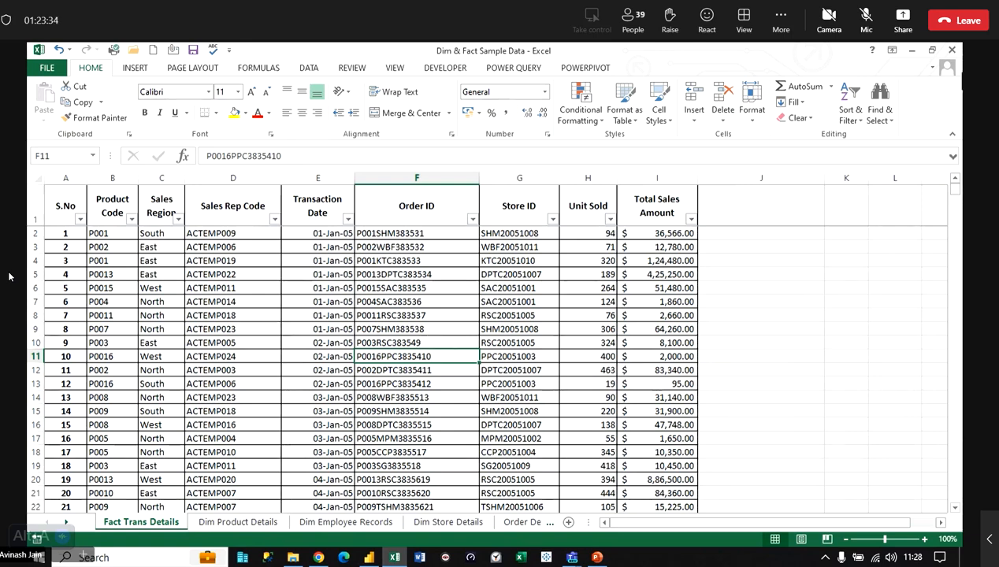
- Close the Dim & Fact Sample Data workbook and answer the save prompt
click(951, 49)
click(495, 318)
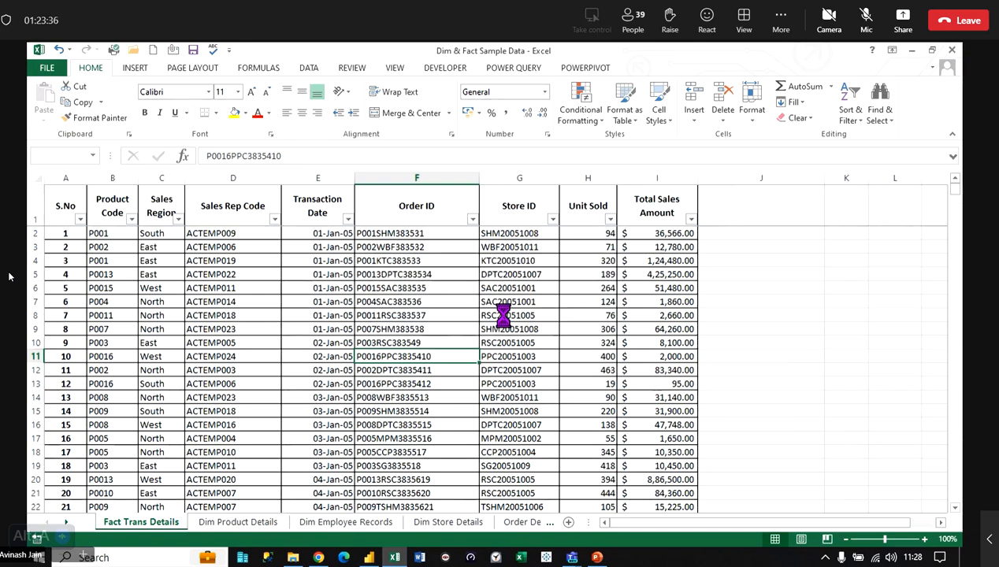